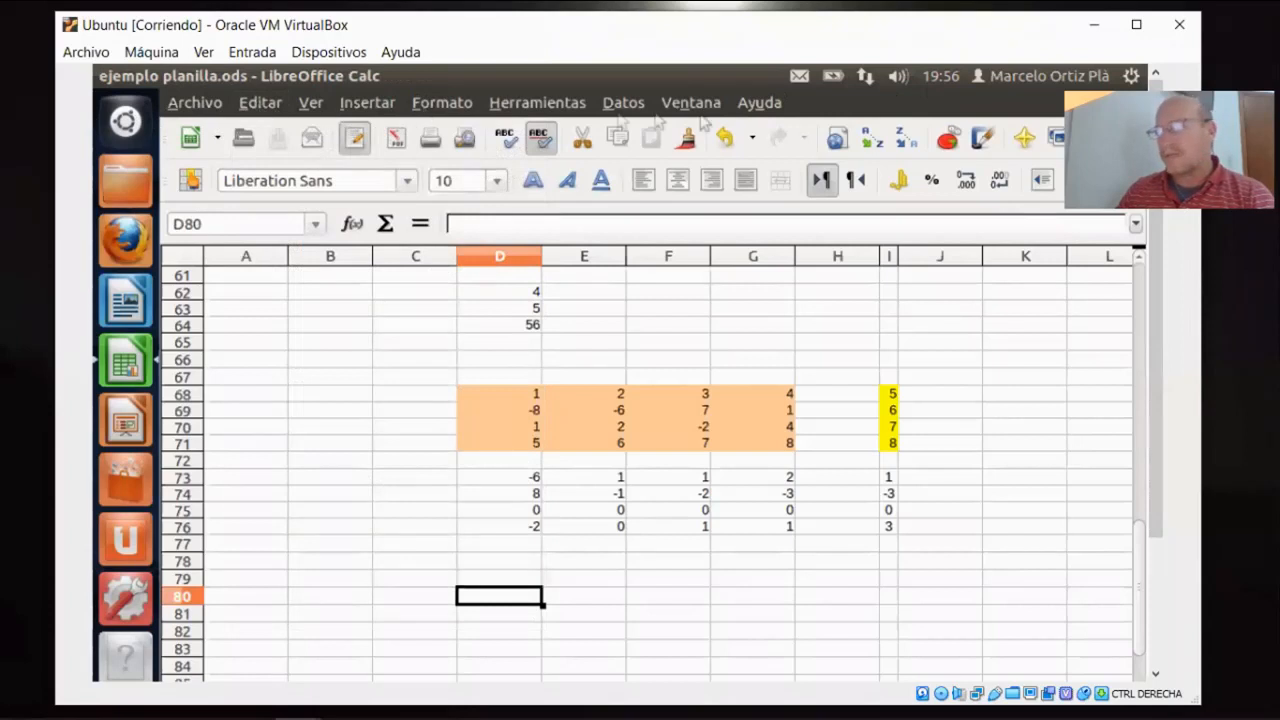
pyautogui.click(713, 115)
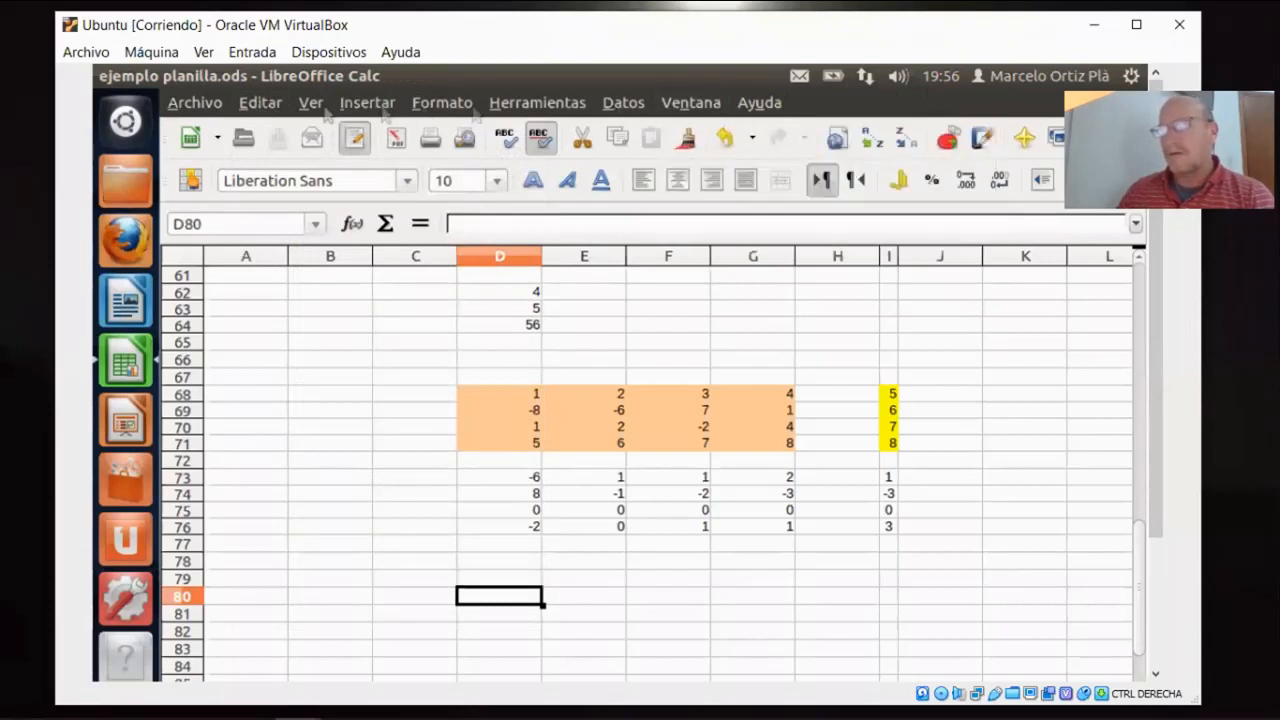
pyautogui.click(442, 108)
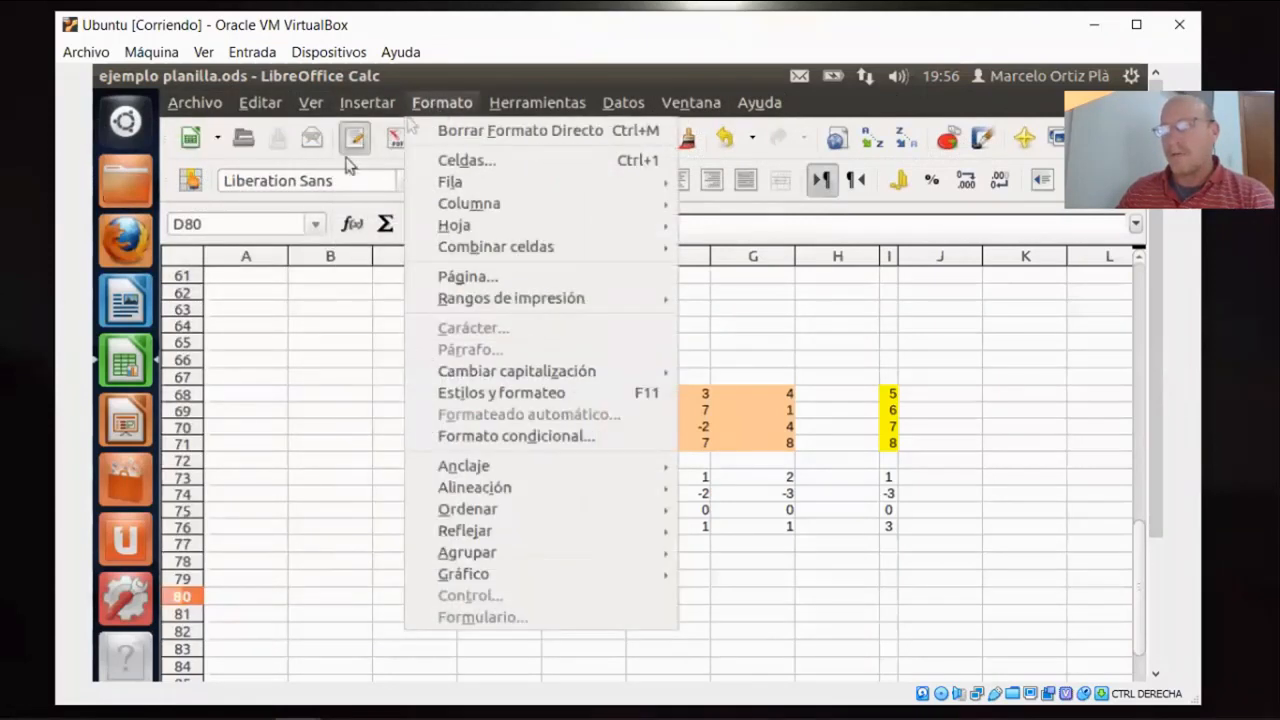
pyautogui.click(308, 166)
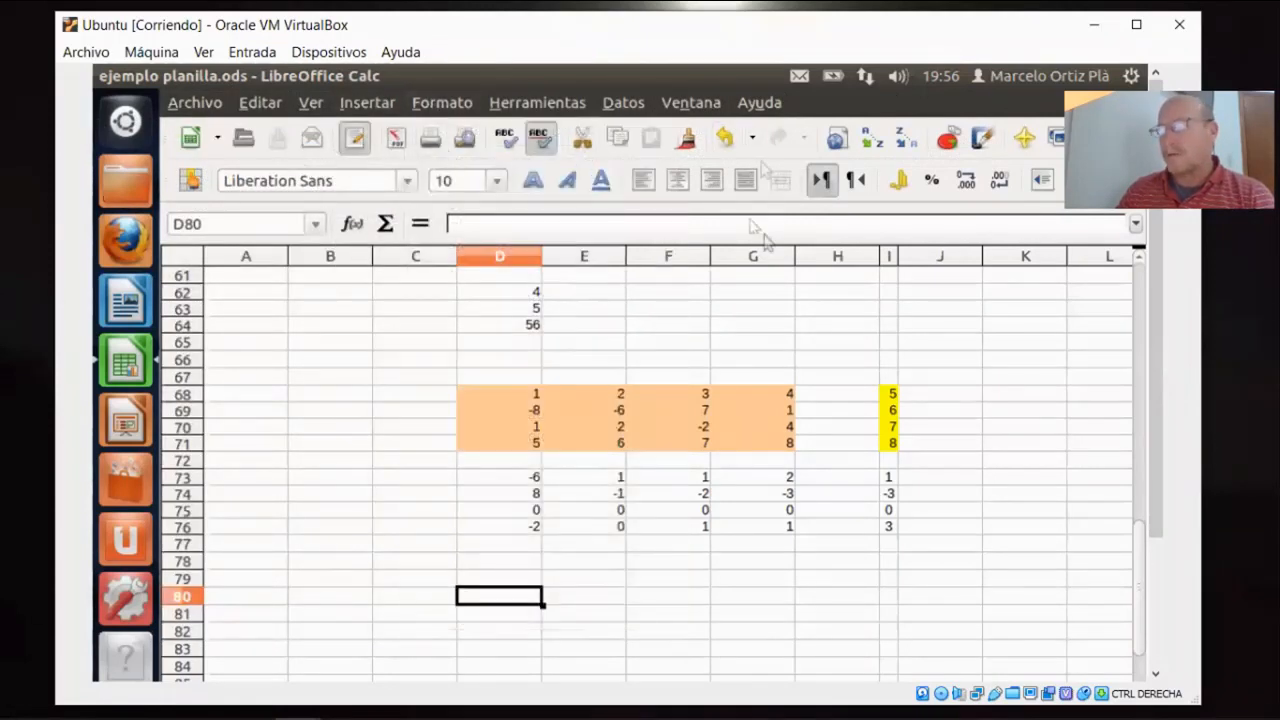
# Step: Open the function wizard for cell D80 and show the functions of the Matriz category
pyautogui.click(353, 224)
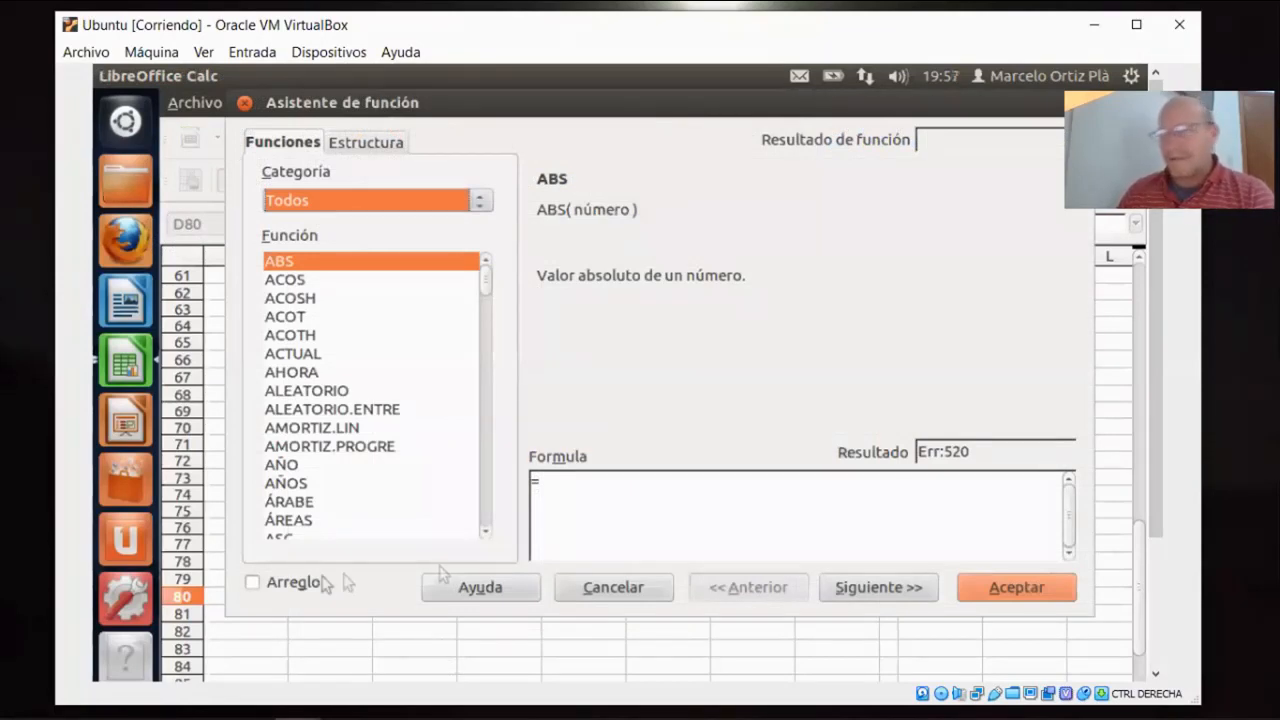
pyautogui.click(332, 394)
pyautogui.click(331, 353)
pyautogui.click(345, 280)
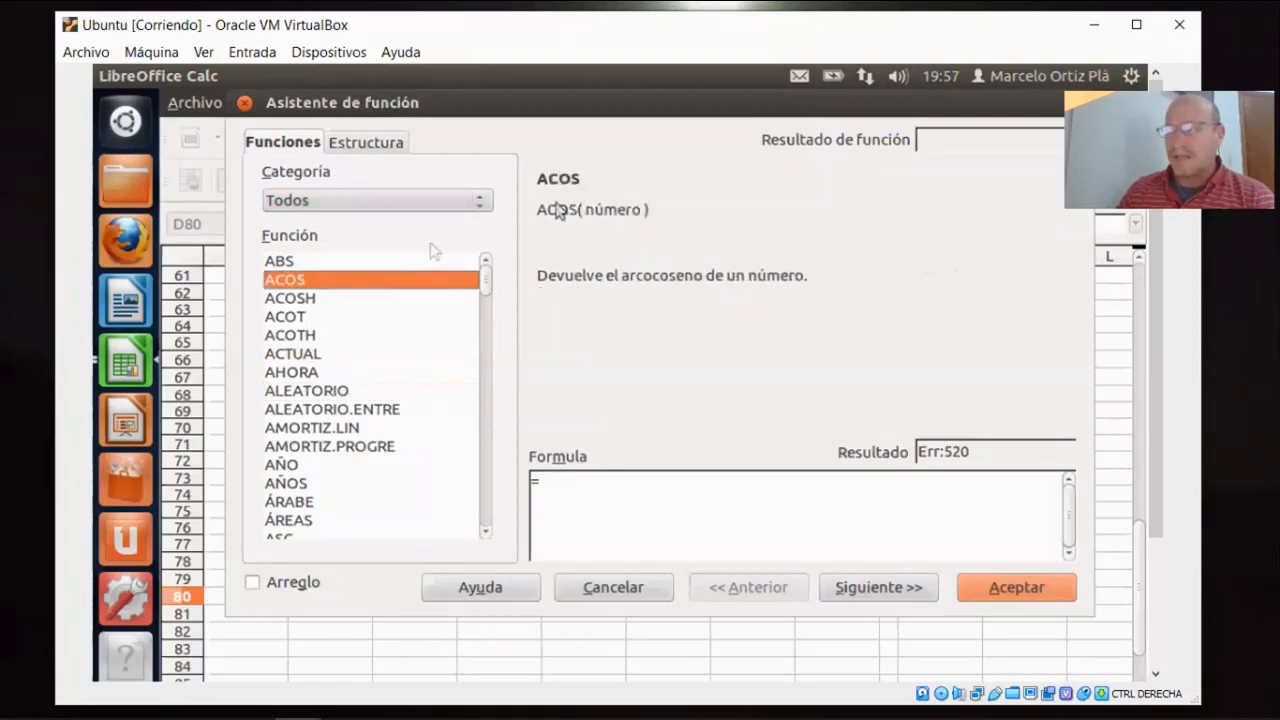
pyautogui.click(481, 203)
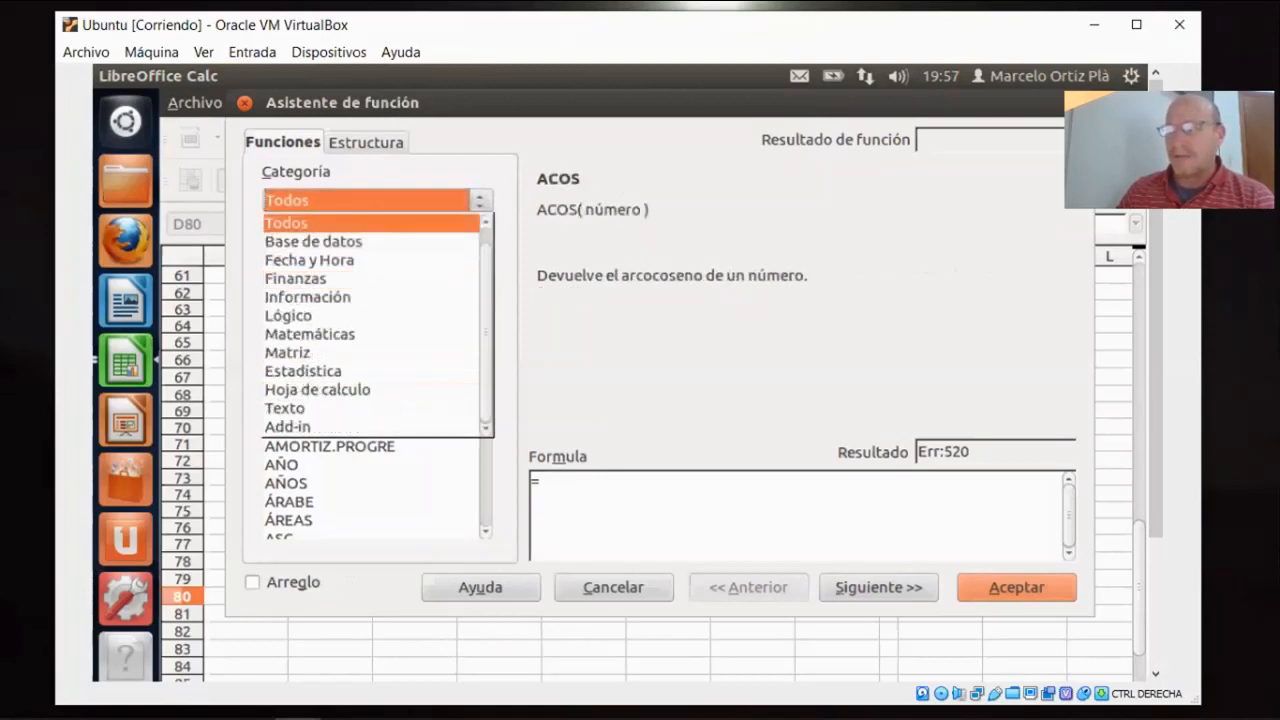
pyautogui.click(371, 353)
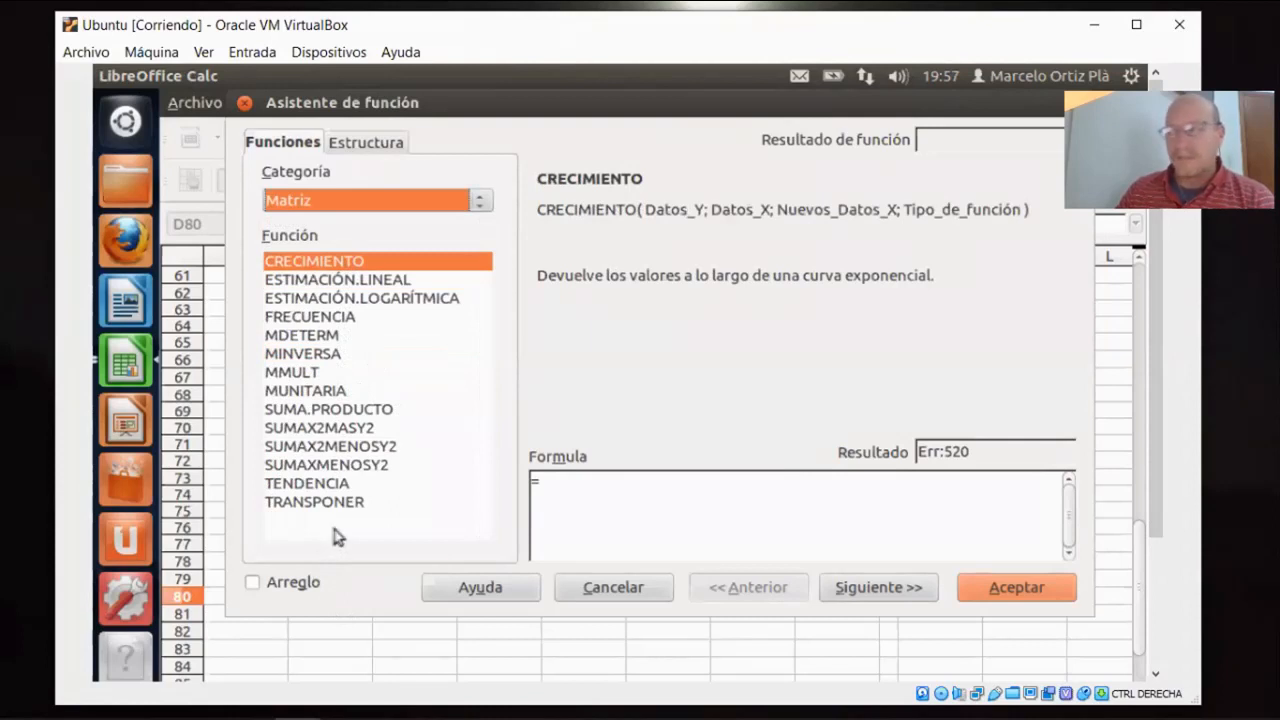
# Step: Examine the syntax and descriptions of the matrix functions, from MDETERM, MINVERSA, MMULT and TRANSPONER to CRECIMIENTO and FRECUENCIA, plus the formula structure view
pyautogui.click(314, 340)
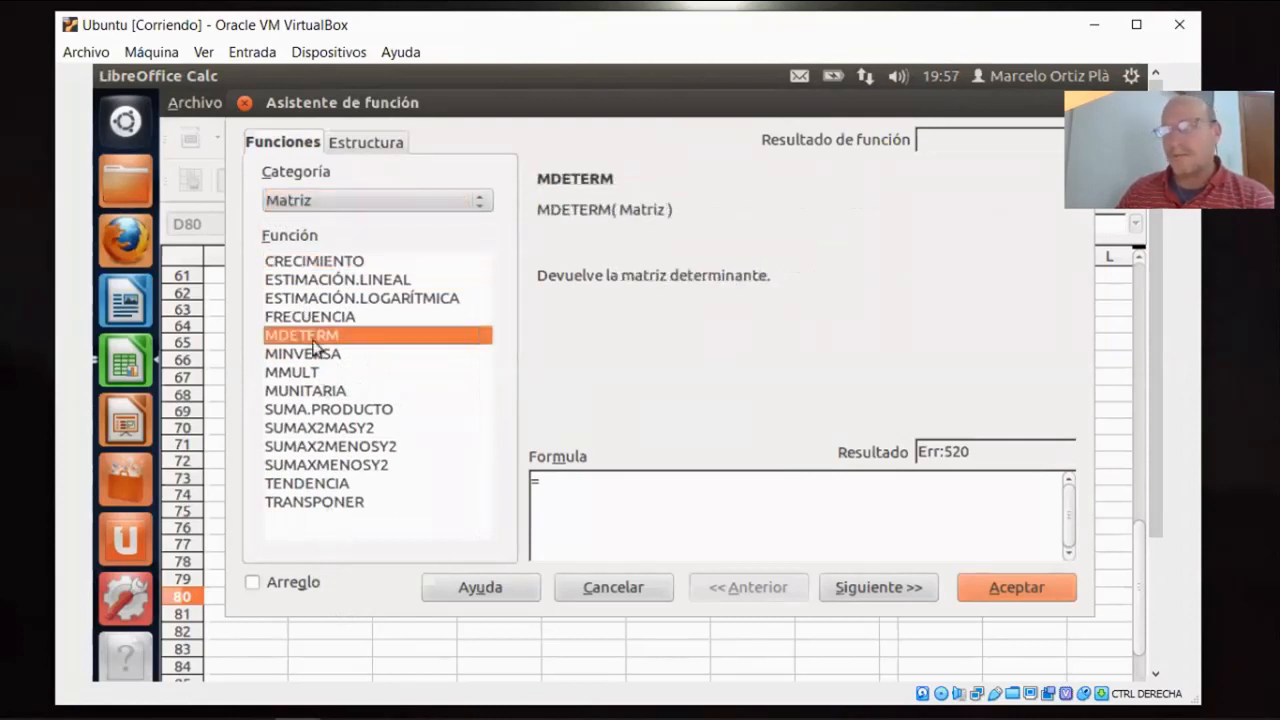
pyautogui.press('Down')
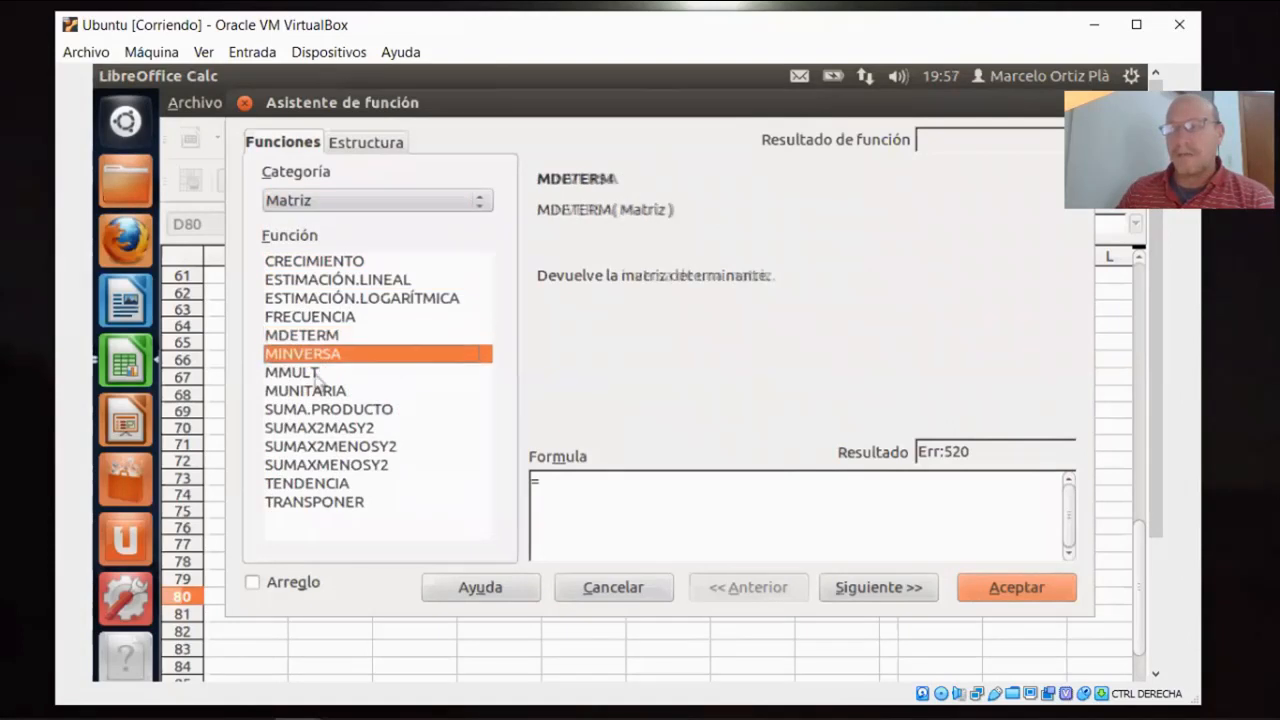
pyautogui.press('Down')
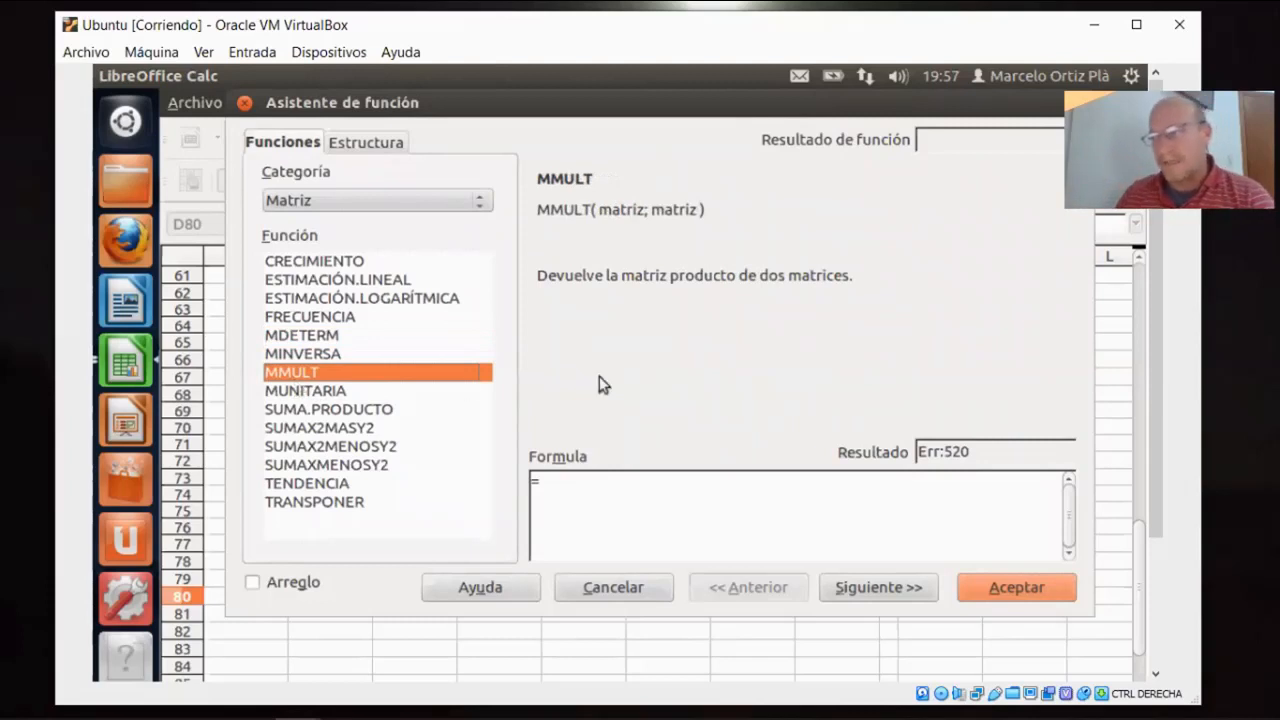
pyautogui.click(329, 503)
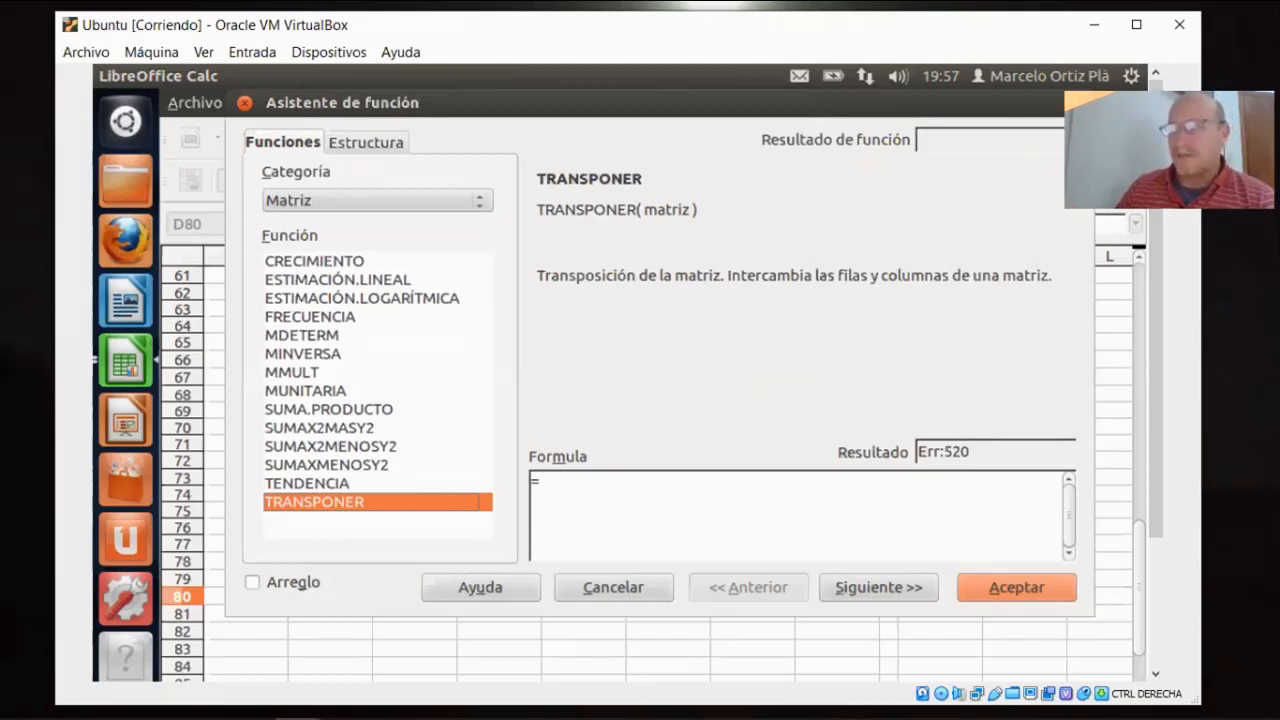
pyautogui.click(336, 263)
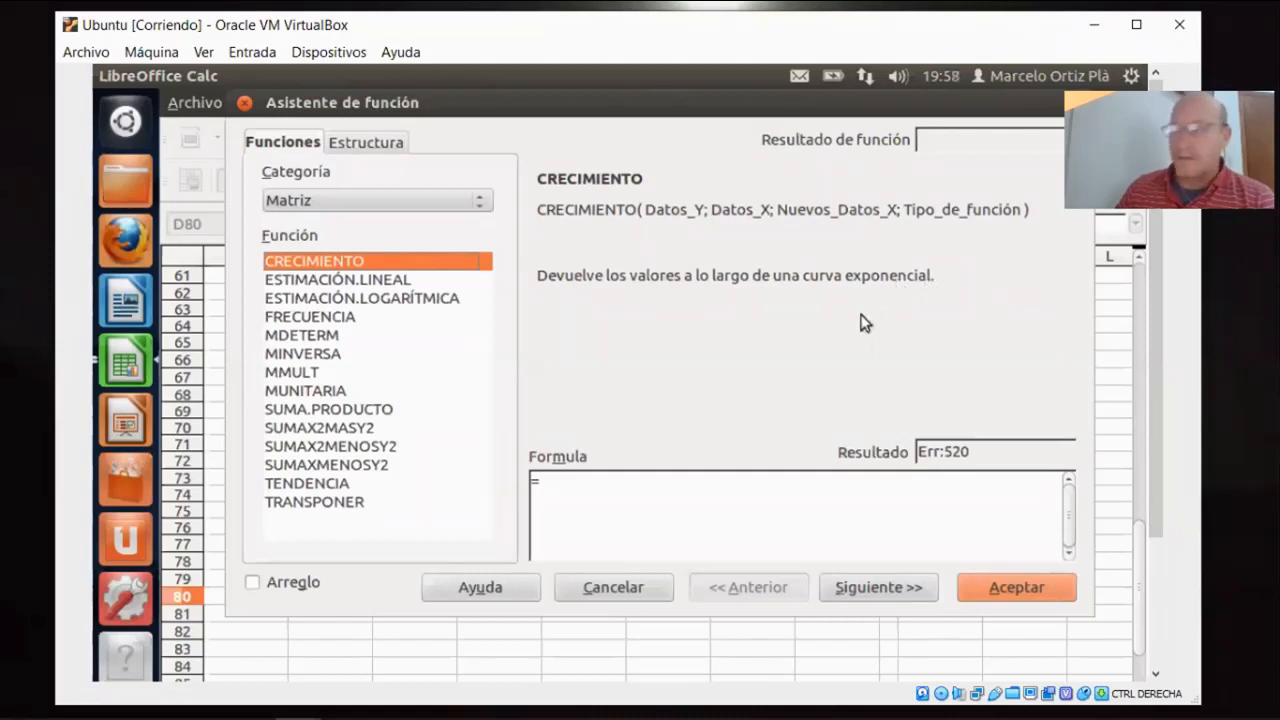
pyautogui.click(361, 285)
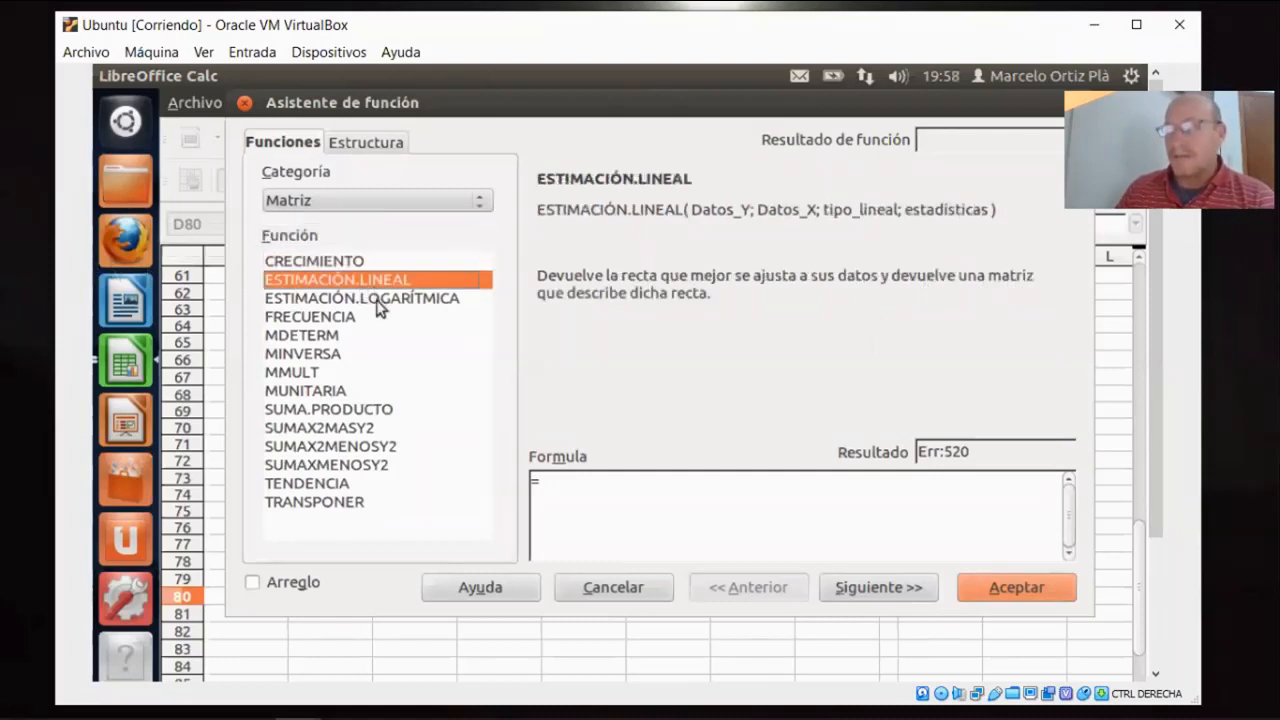
pyautogui.click(380, 300)
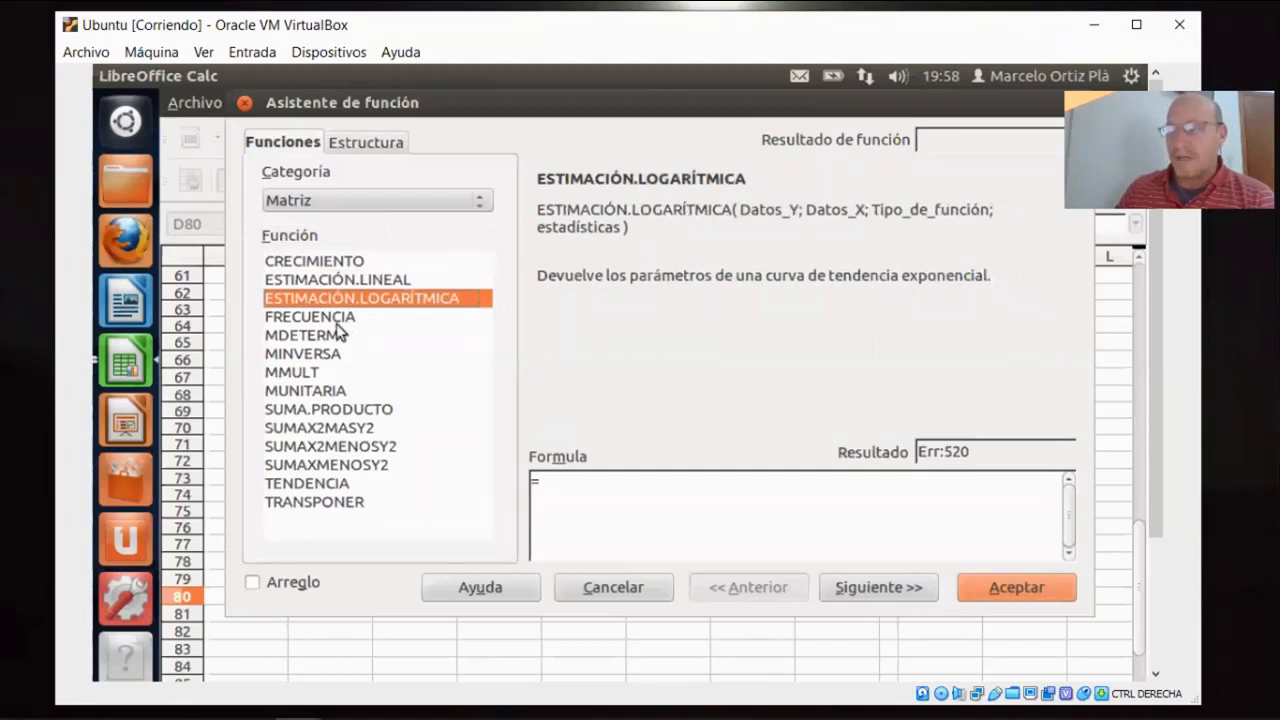
pyautogui.click(336, 322)
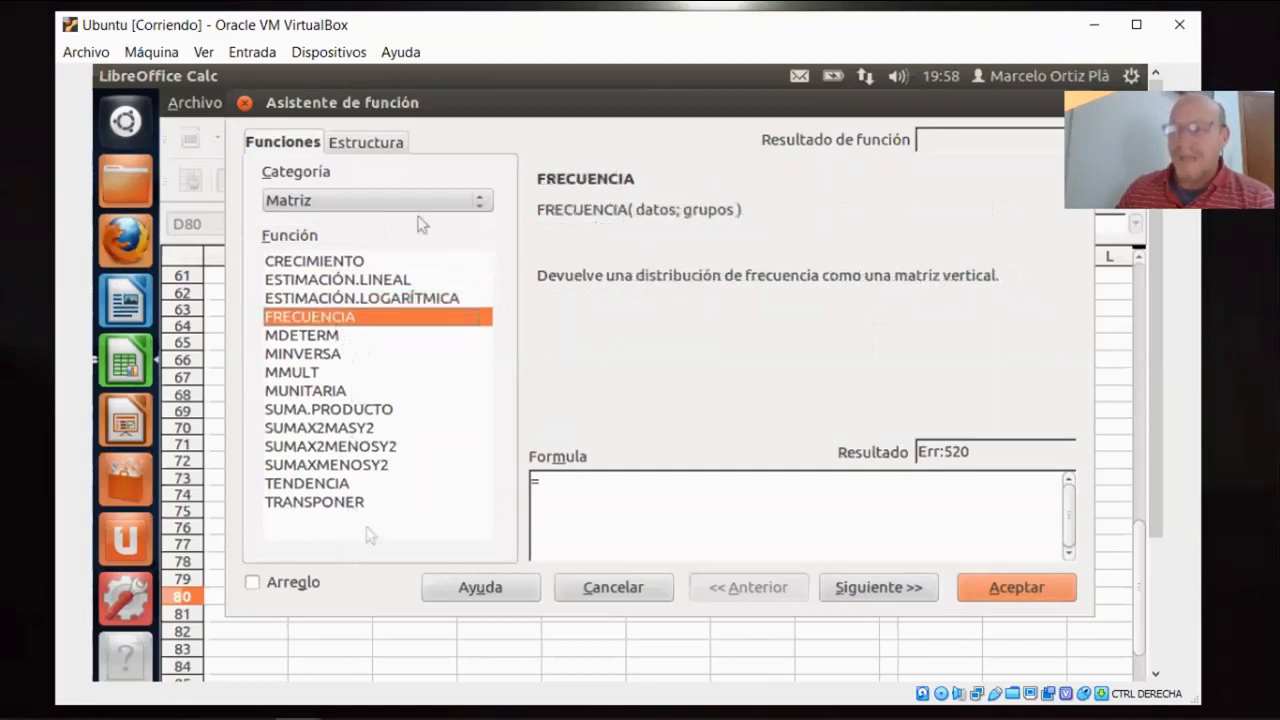
pyautogui.click(362, 148)
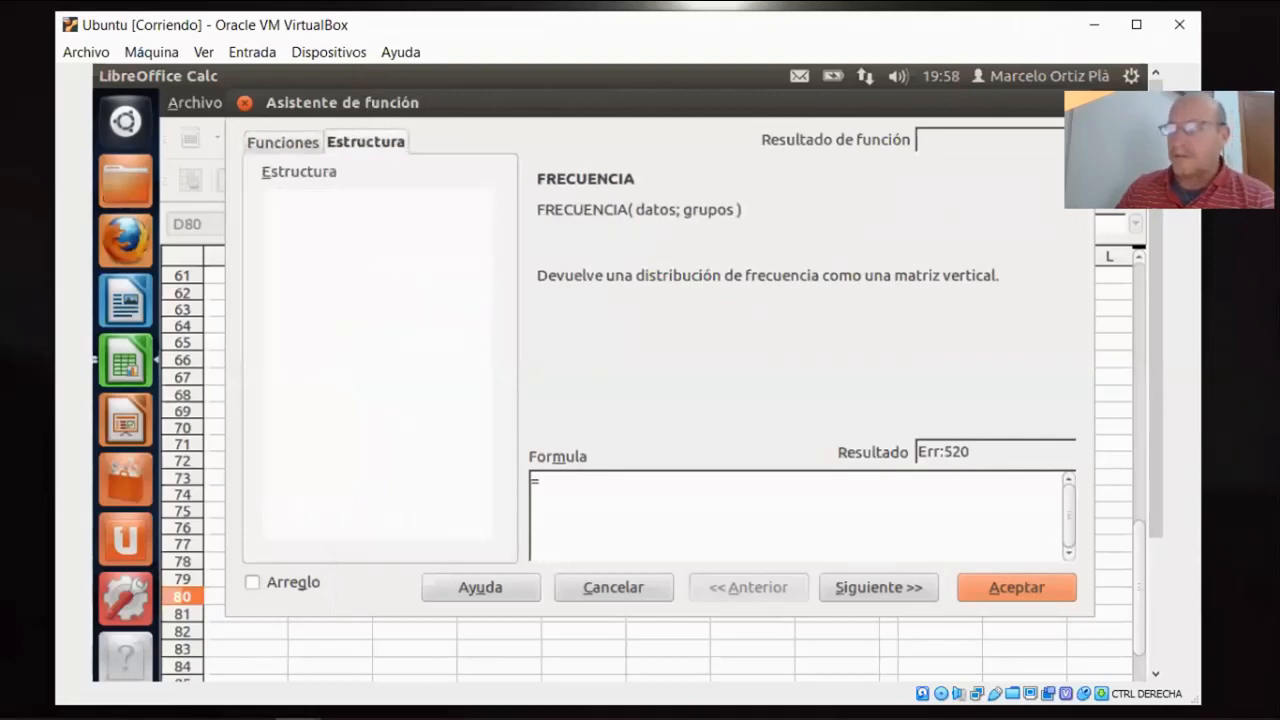
pyautogui.click(290, 150)
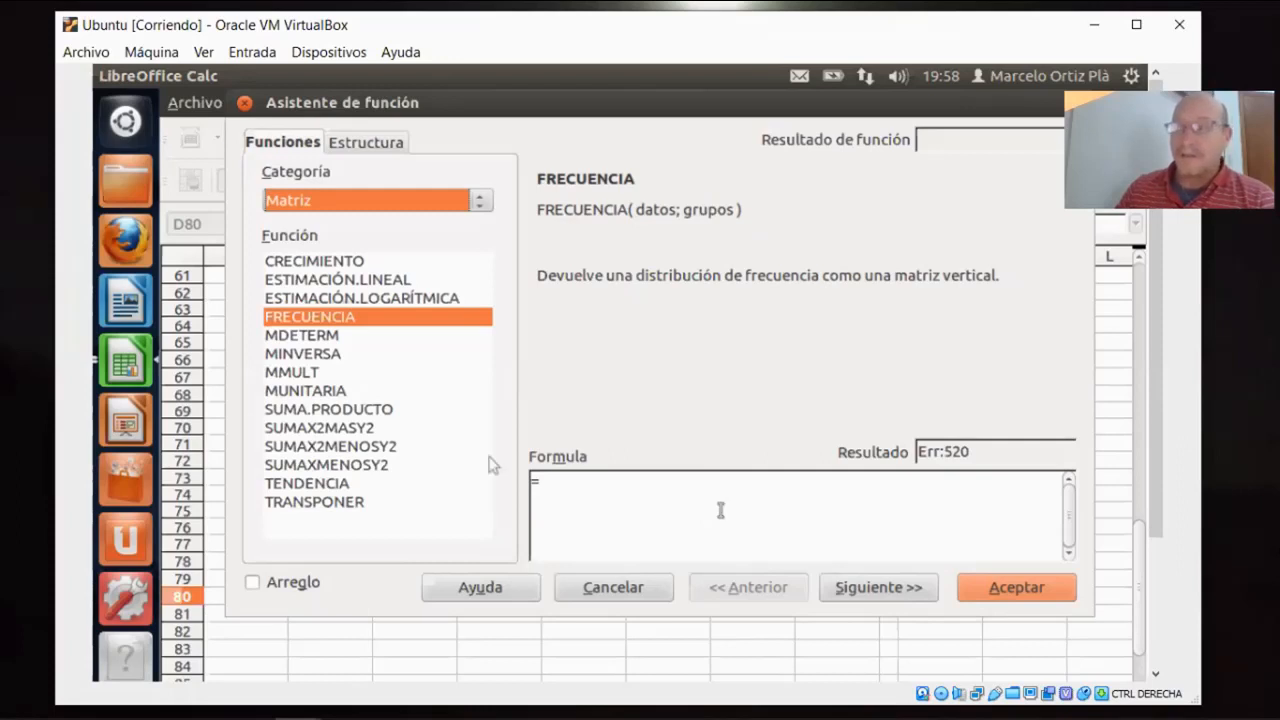
# Step: Insert the MINVERSA array function in cell D80 without specifying a matrix
pyautogui.click(308, 376)
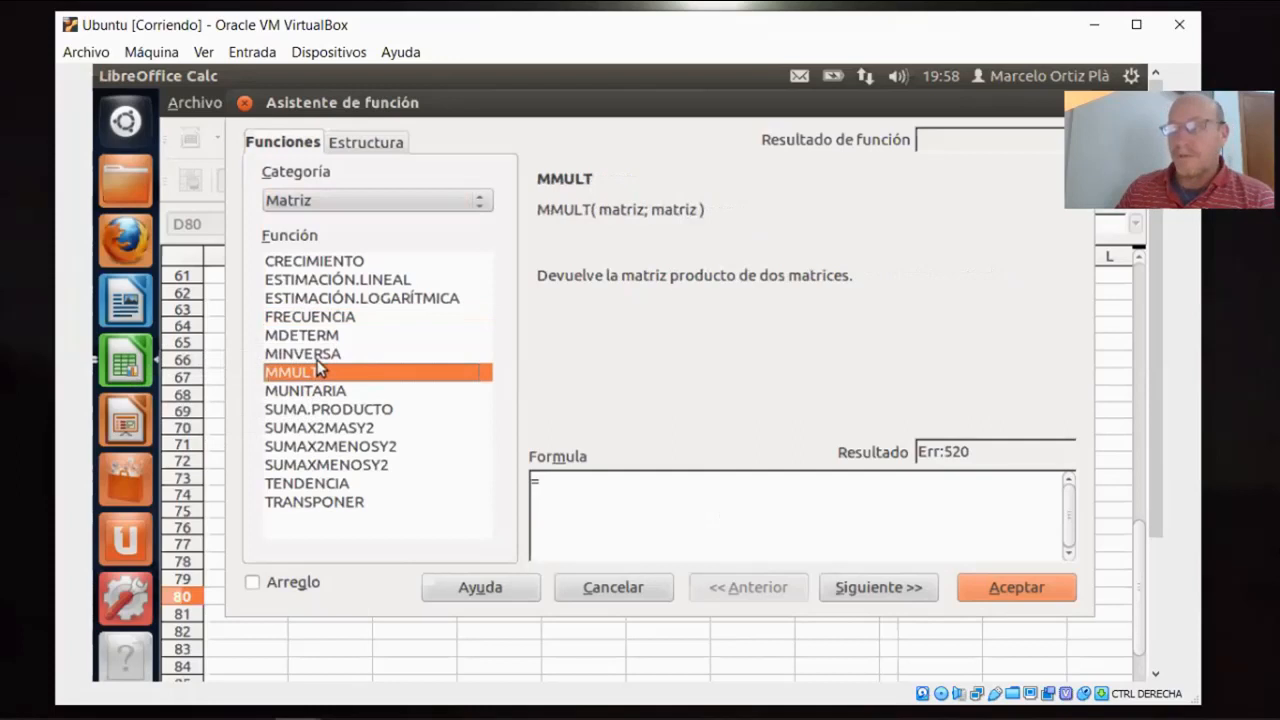
pyautogui.click(316, 356)
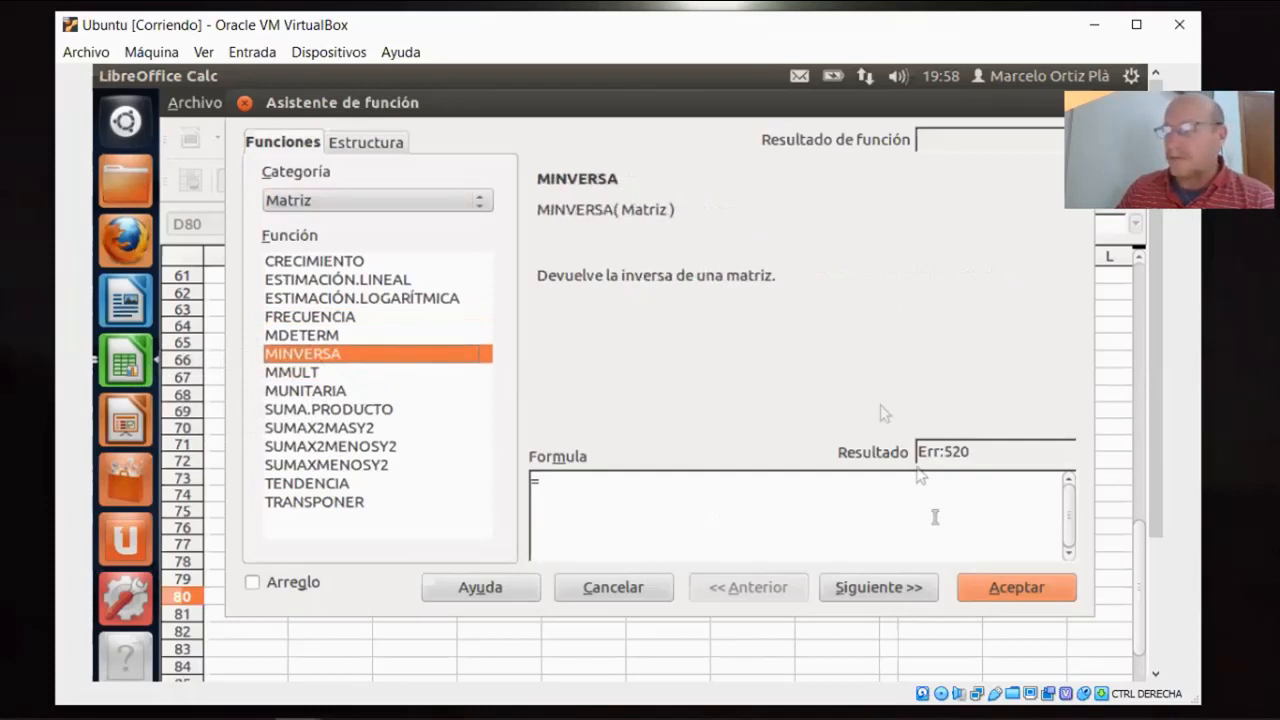
pyautogui.click(880, 588)
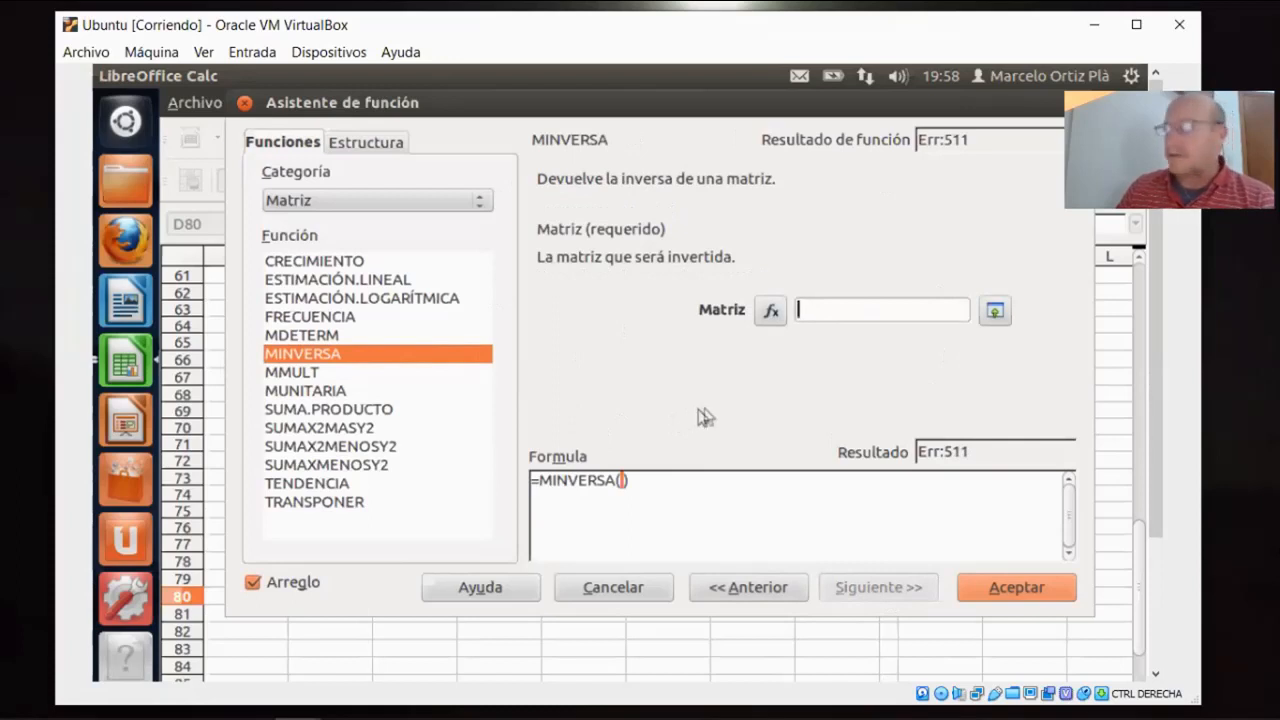
pyautogui.click(1012, 588)
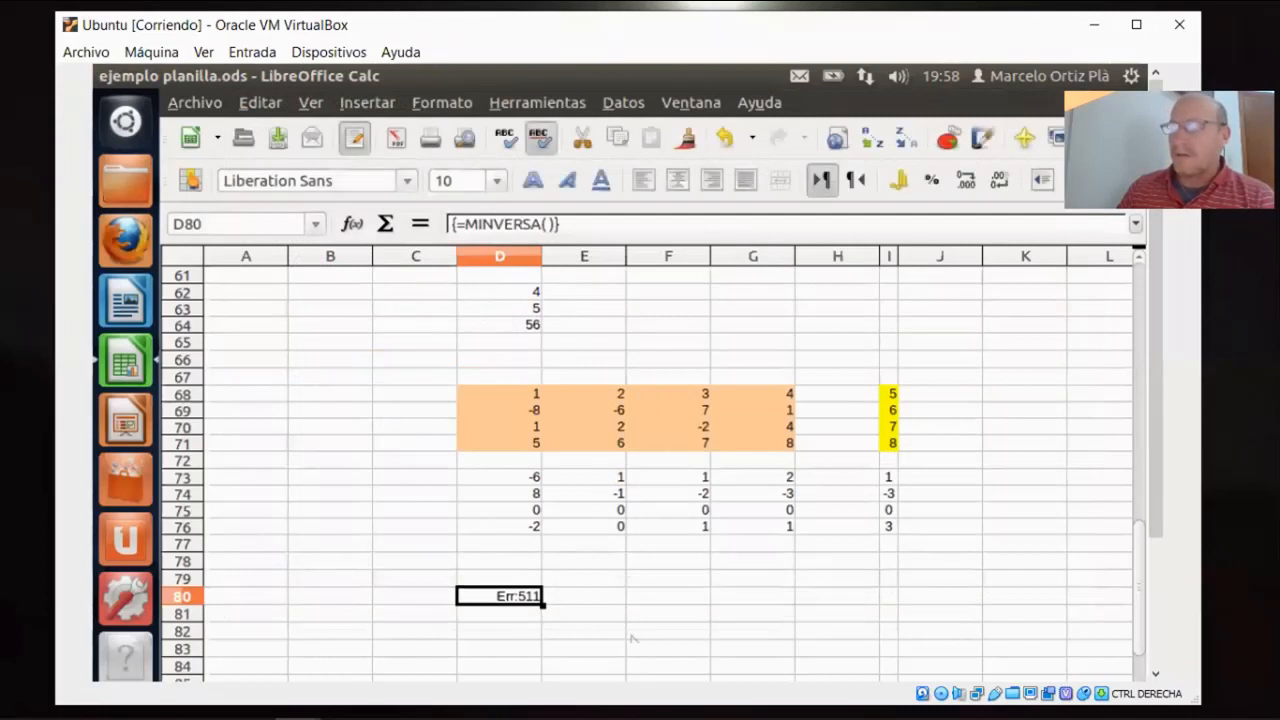
pyautogui.click(590, 613)
pyautogui.click(500, 598)
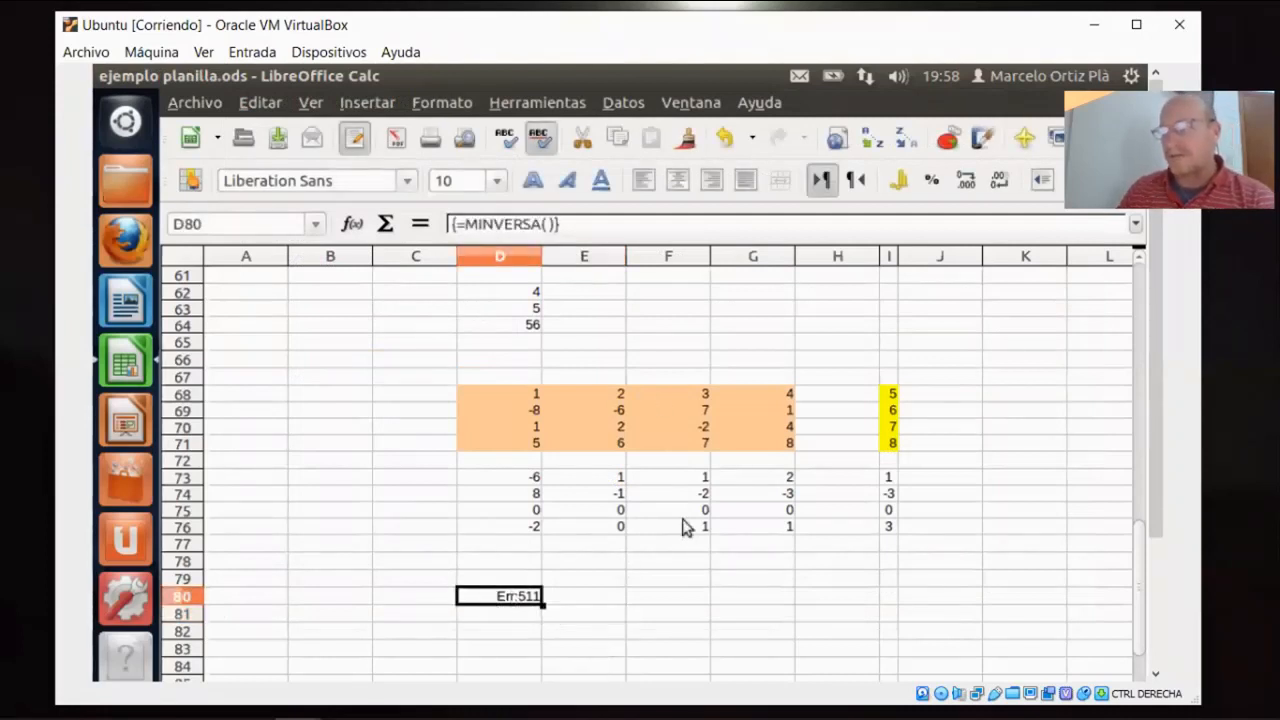
# Step: Clear the contents of the range D73:G76 below the orange matrix
pyautogui.click(532, 398)
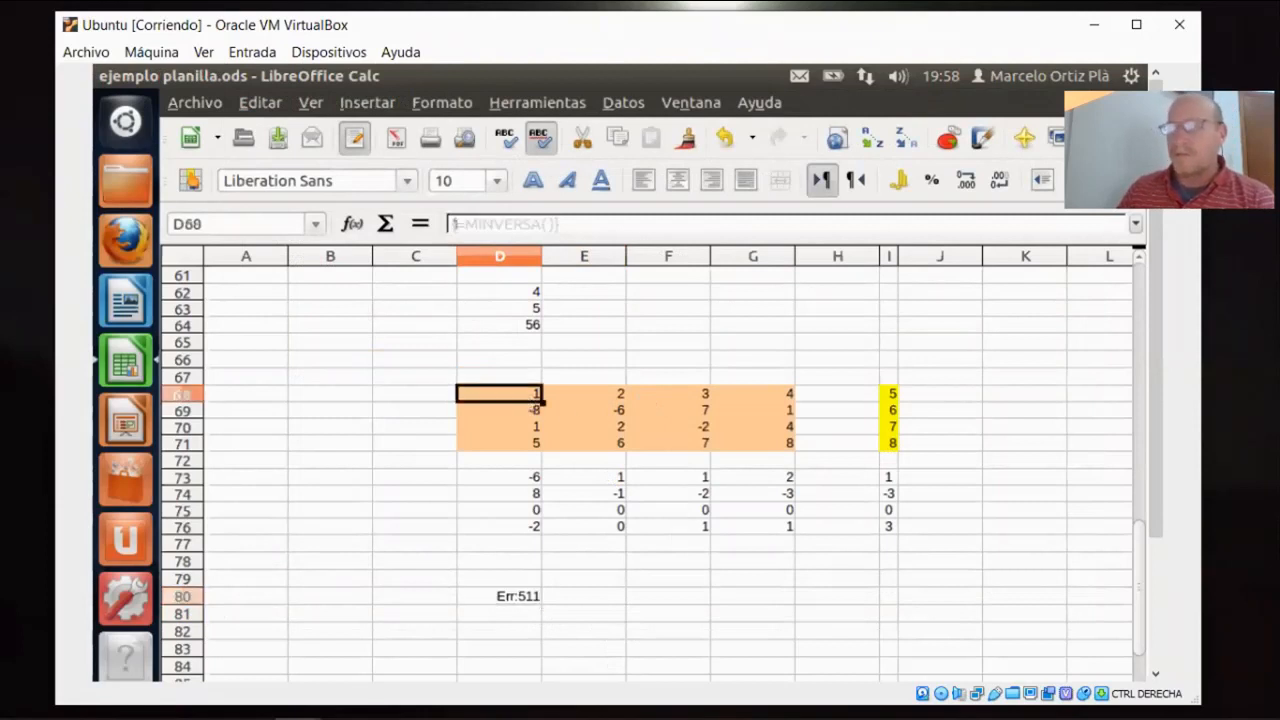
pyautogui.moveTo(500, 396); pyautogui.dragTo(772, 444)
pyautogui.moveTo(480, 479); pyautogui.dragTo(788, 527)
pyautogui.press('Delete')
pyautogui.click(810, 580)
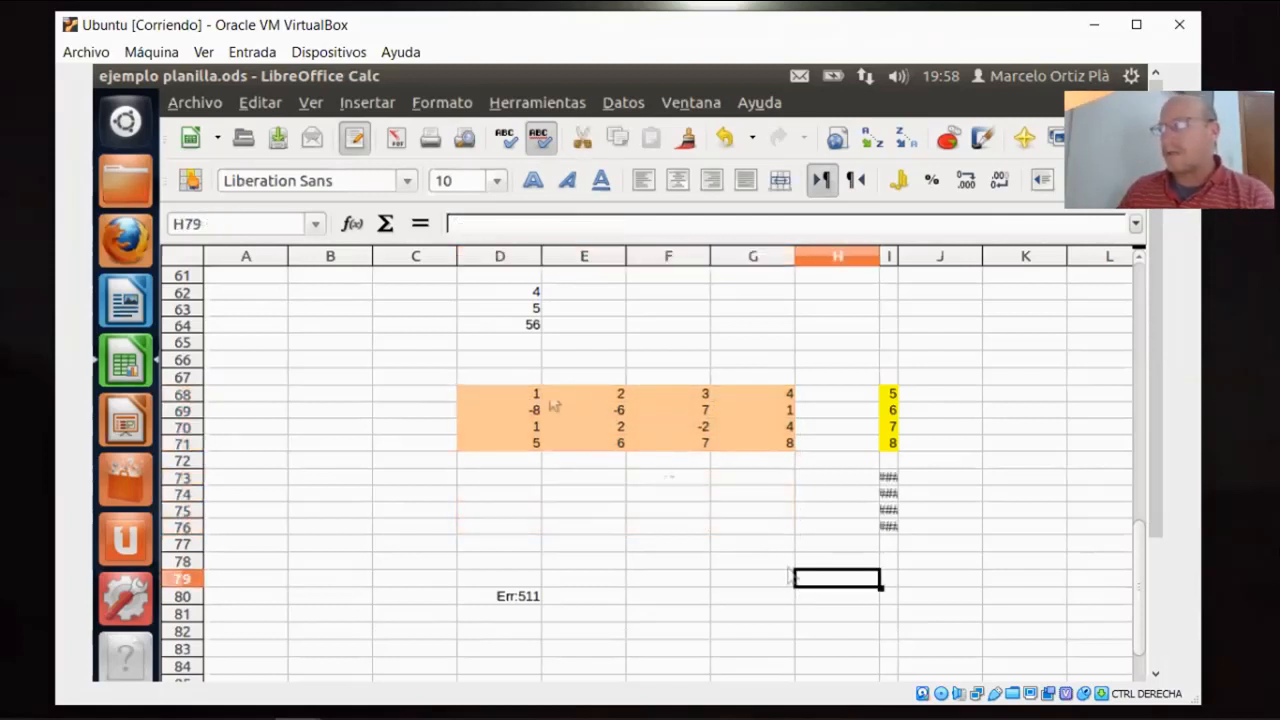
pyautogui.moveTo(492, 392); pyautogui.dragTo(772, 447)
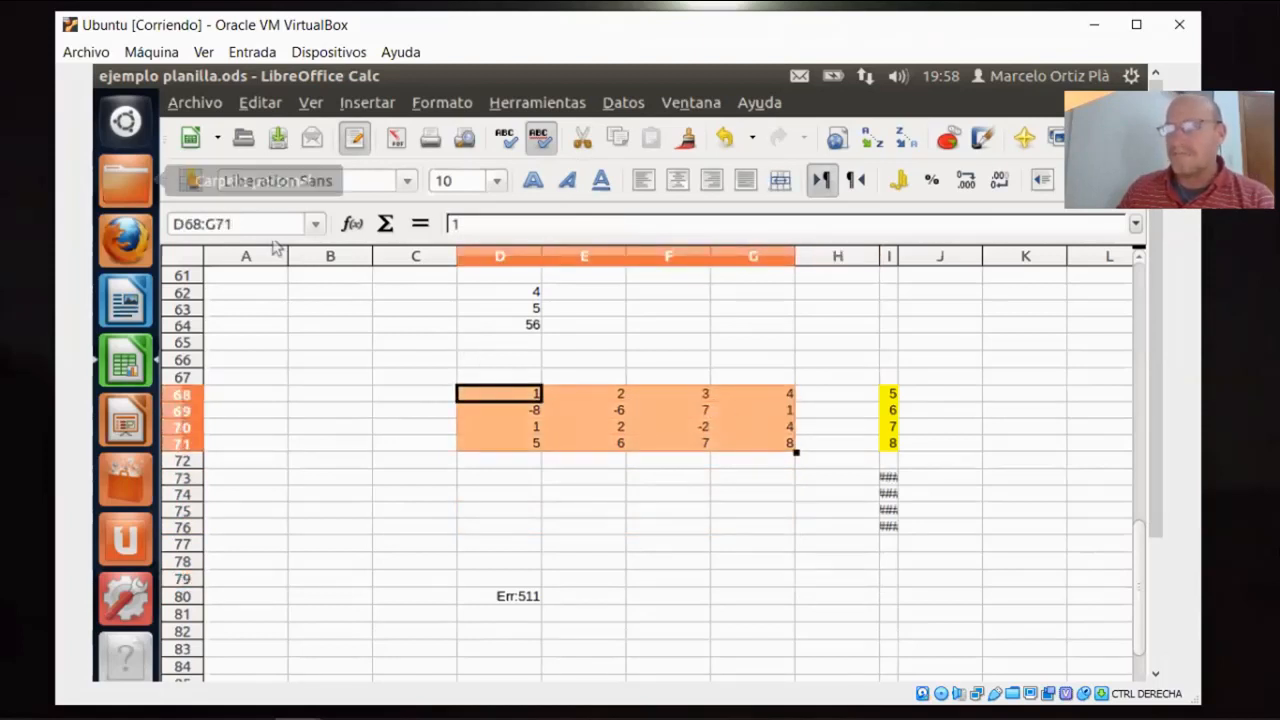
pyautogui.click(352, 224)
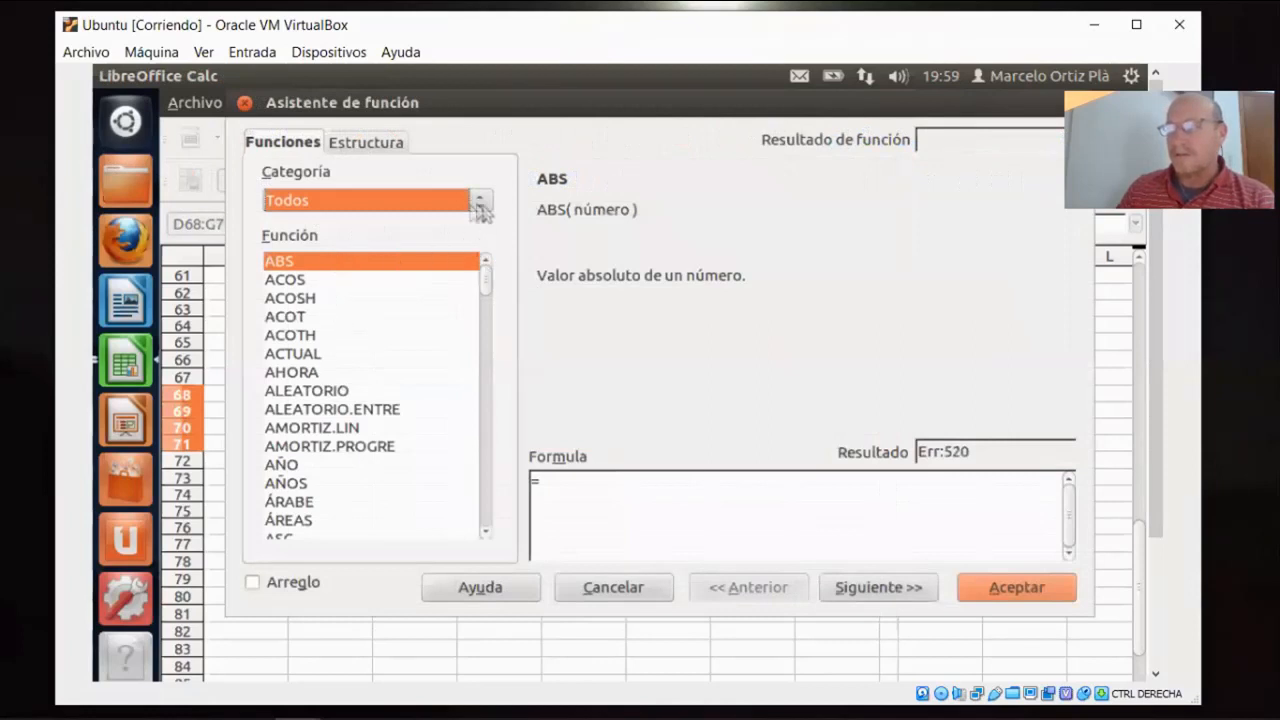
pyautogui.click(480, 214)
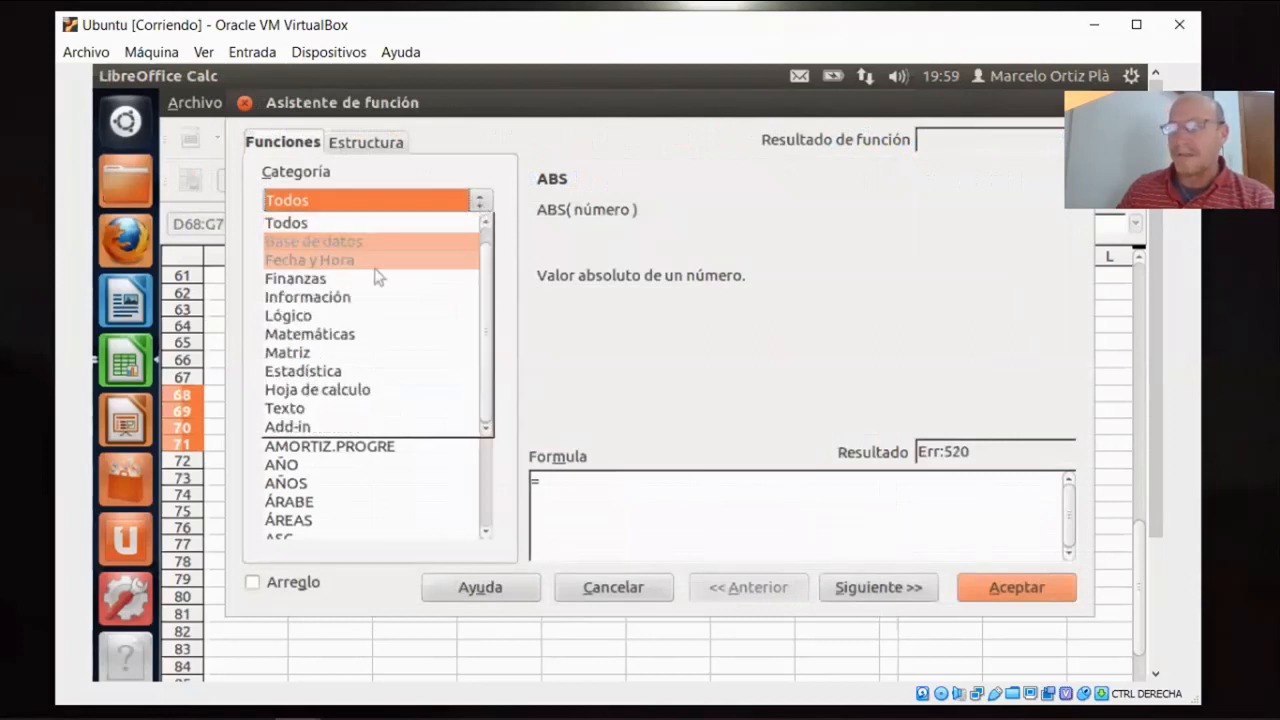
pyautogui.click(340, 356)
pyautogui.click(332, 356)
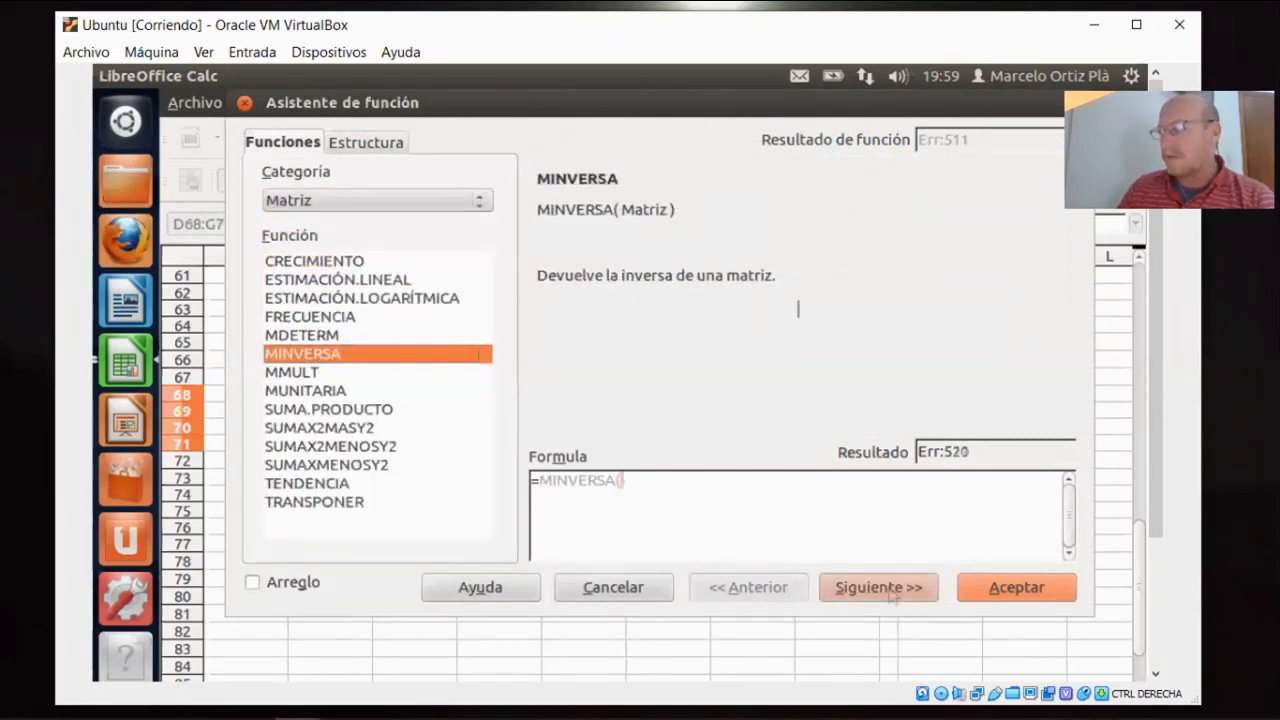
pyautogui.click(888, 587)
pyautogui.click(995, 311)
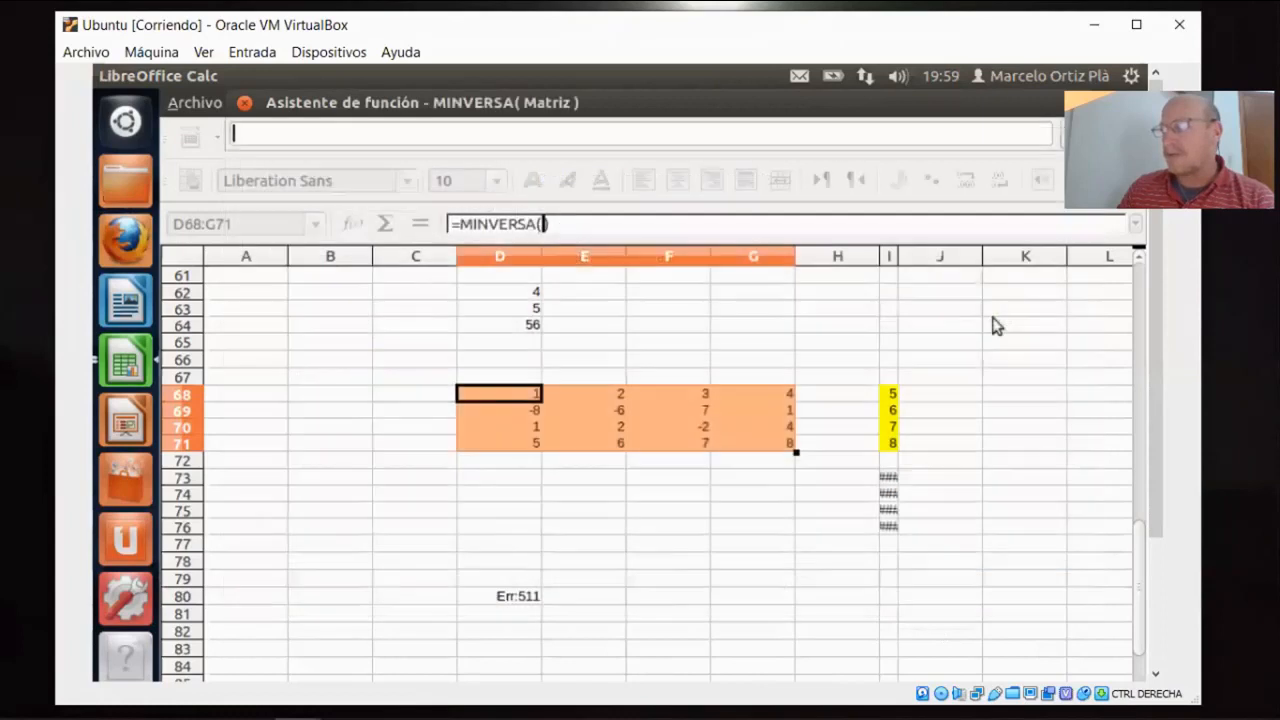
pyautogui.moveTo(505, 398); pyautogui.dragTo(752, 442)
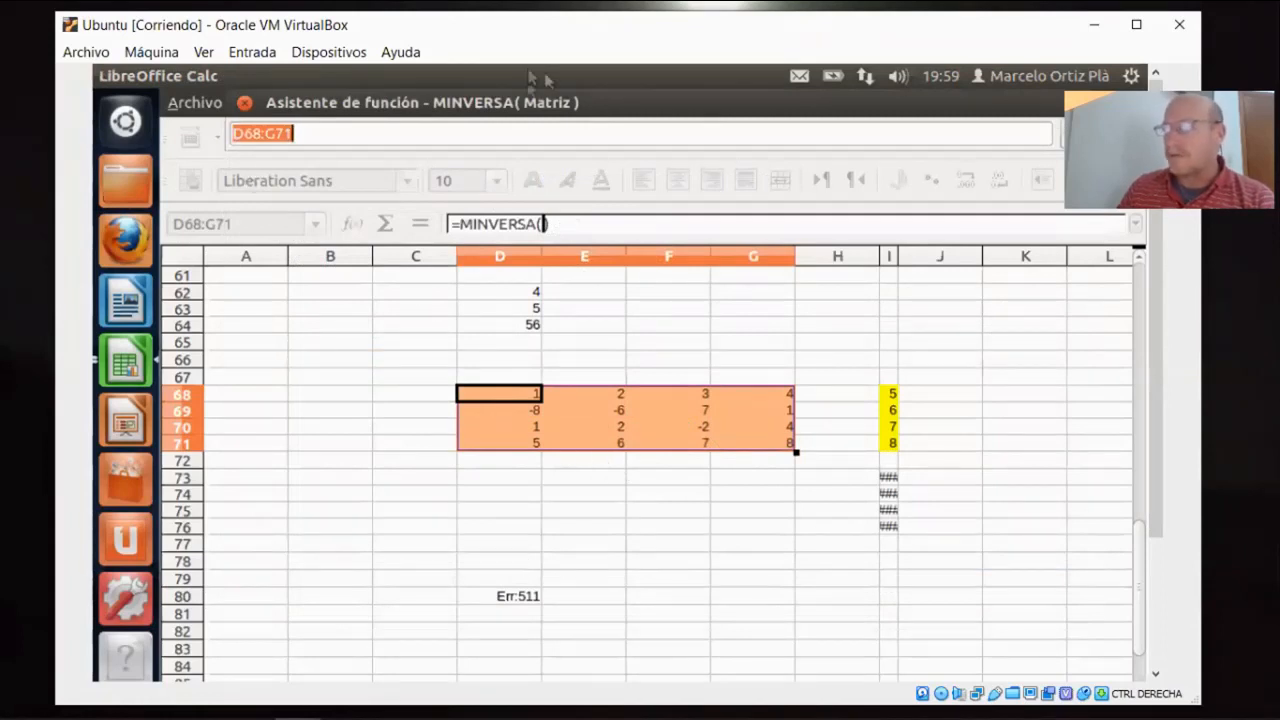
pyautogui.press('Return')
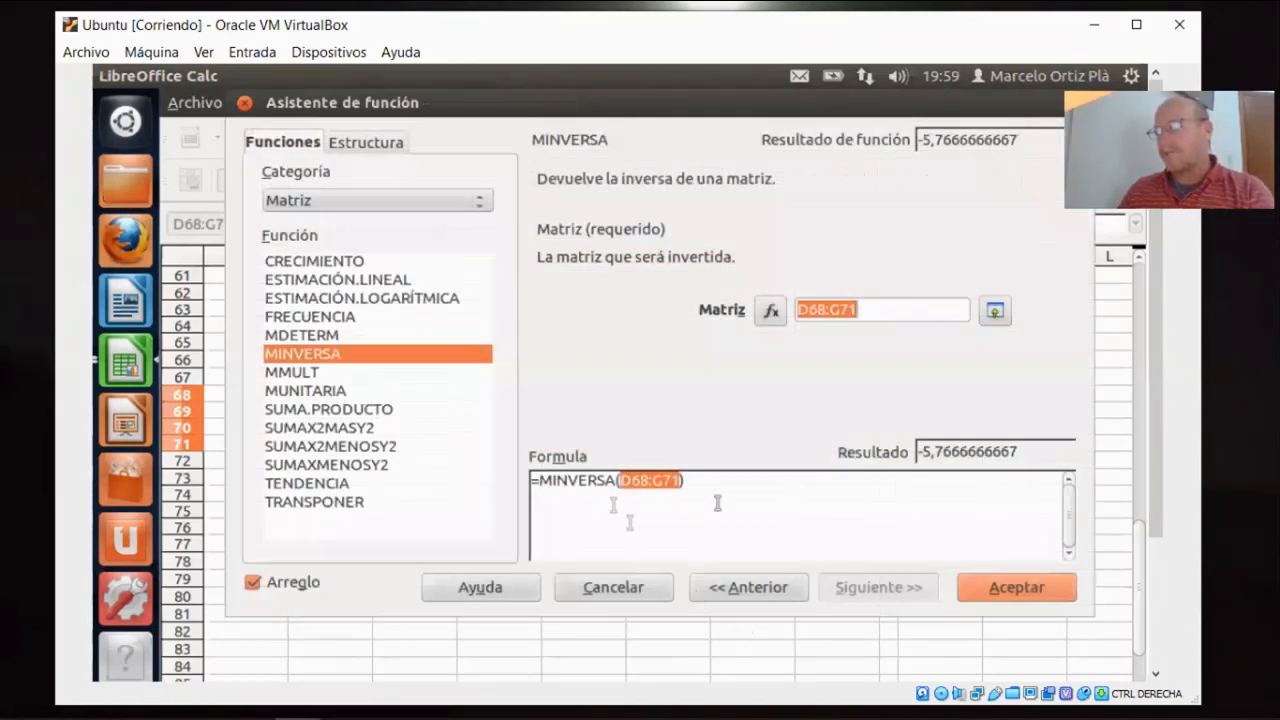
pyautogui.click(726, 590)
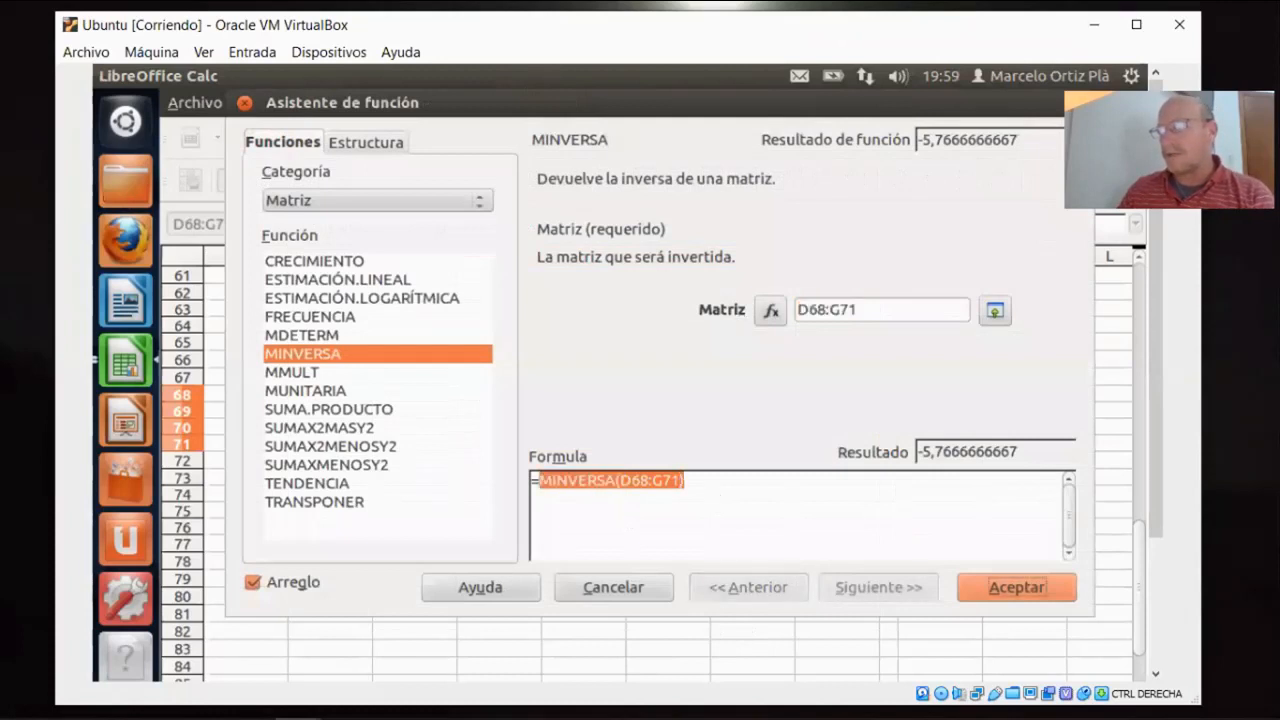
pyautogui.click(588, 597)
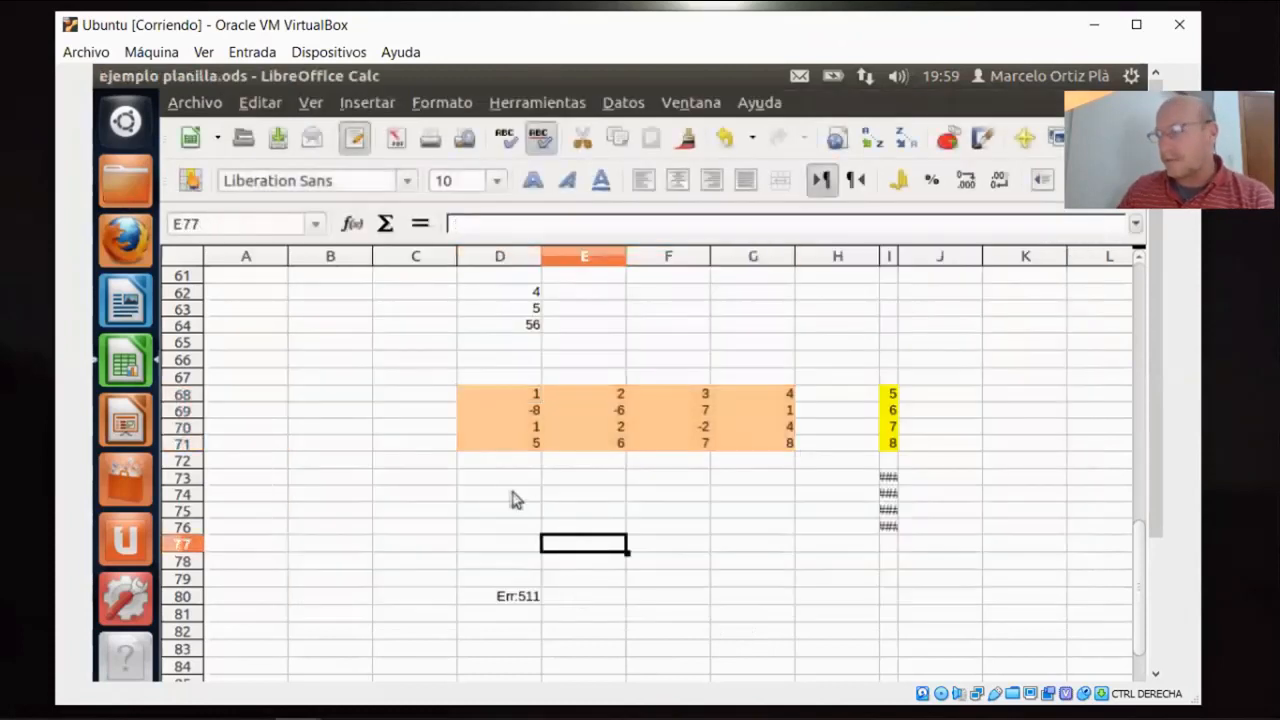
# Step: Calculate the inverse of the orange matrix D68:G71 into D73:G76 with the MINVERSA array function from the Matriz category
pyautogui.moveTo(510, 483); pyautogui.dragTo(759, 532)
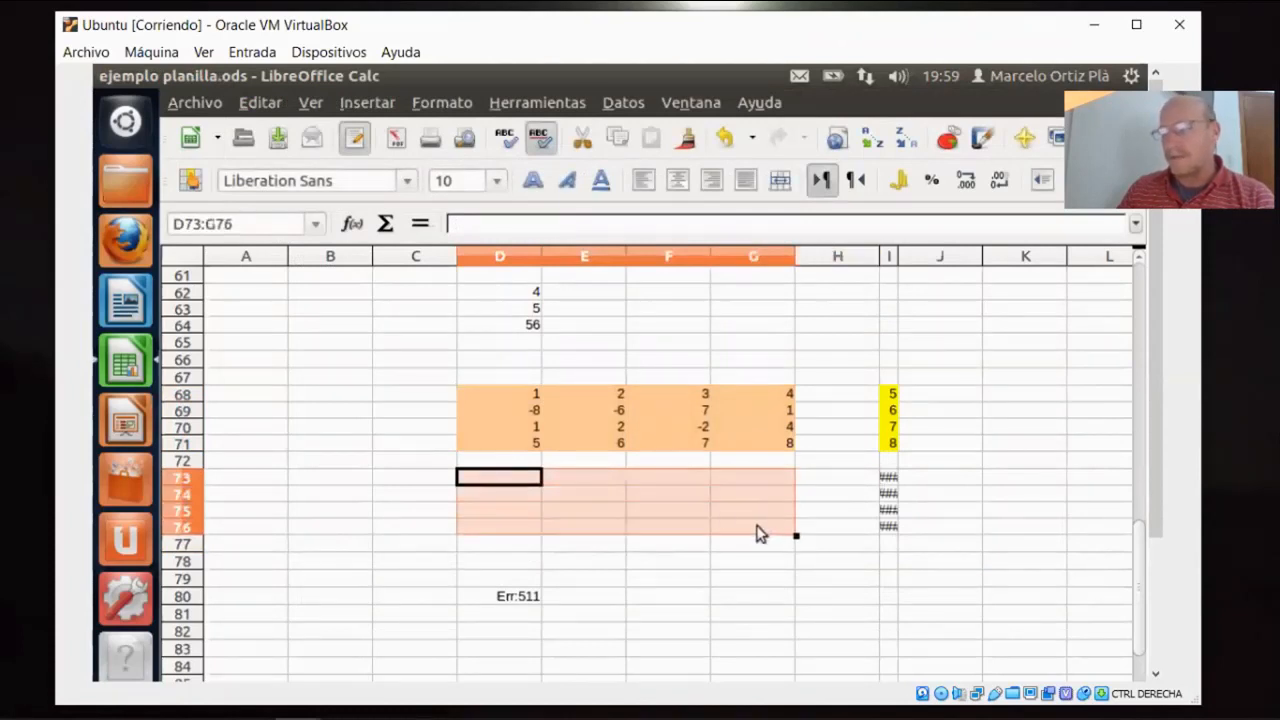
pyautogui.click(352, 223)
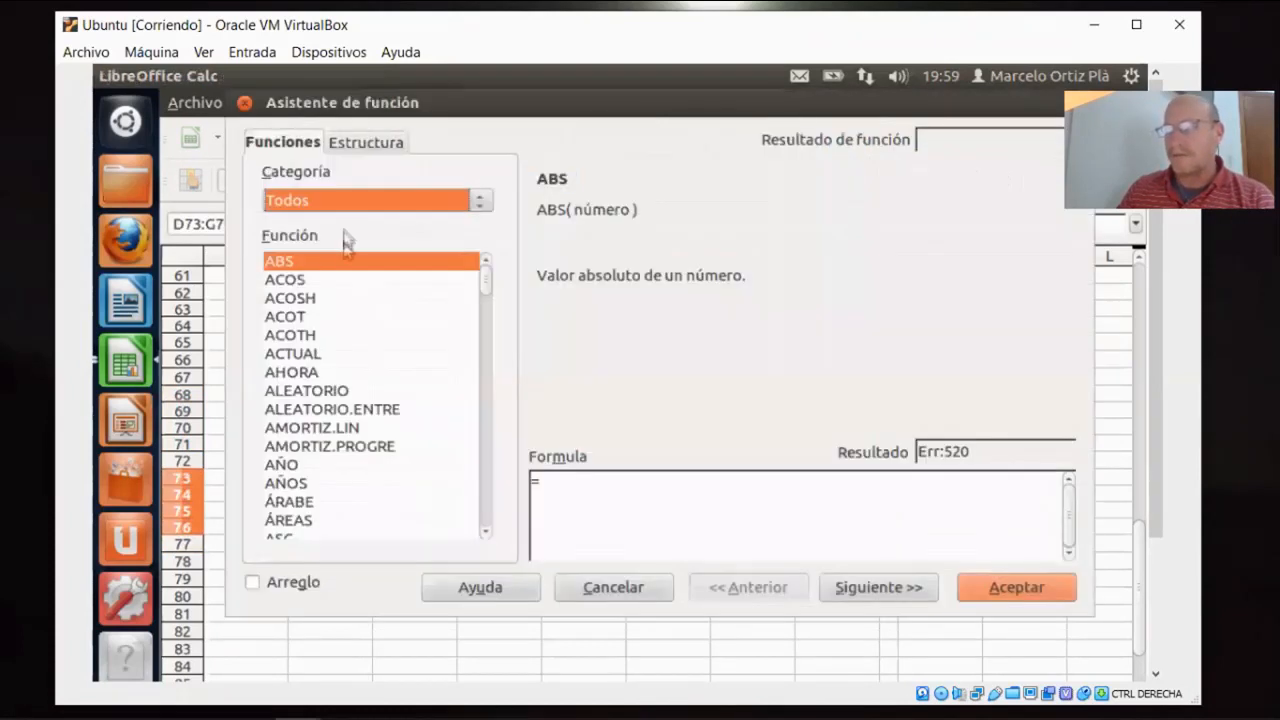
pyautogui.click(352, 205)
pyautogui.click(328, 353)
pyautogui.click(312, 354)
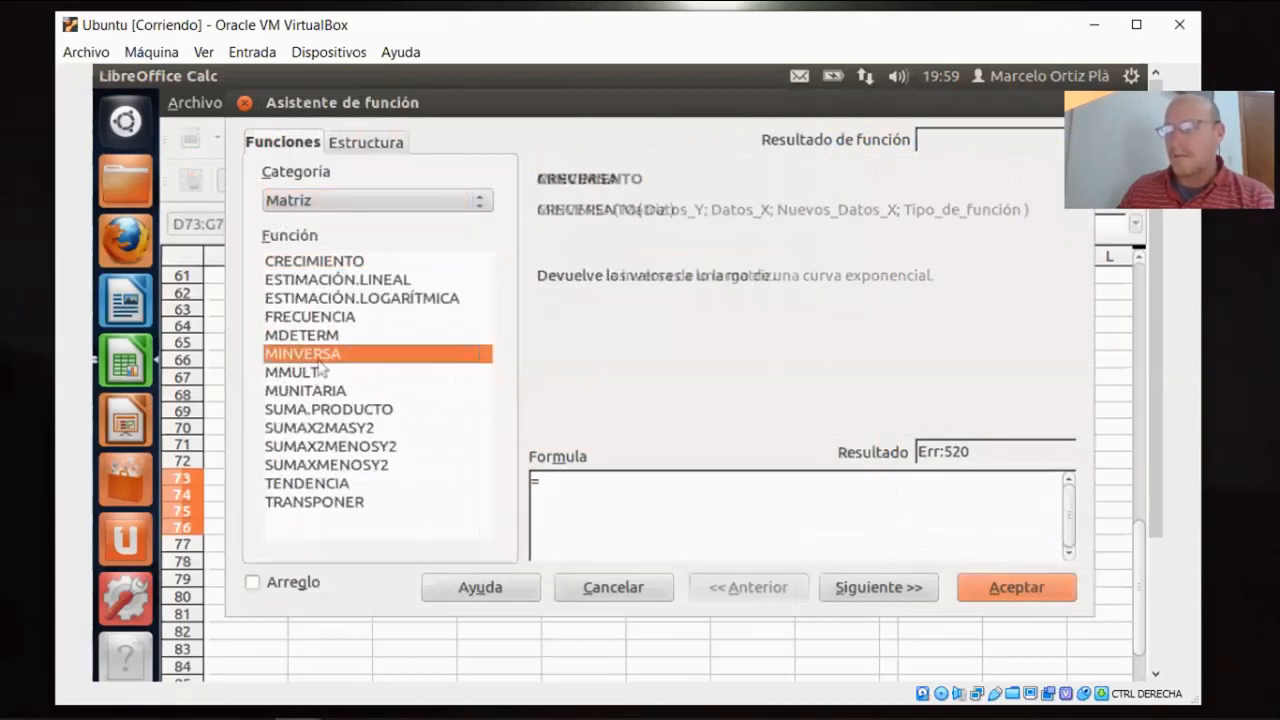
pyautogui.click(859, 589)
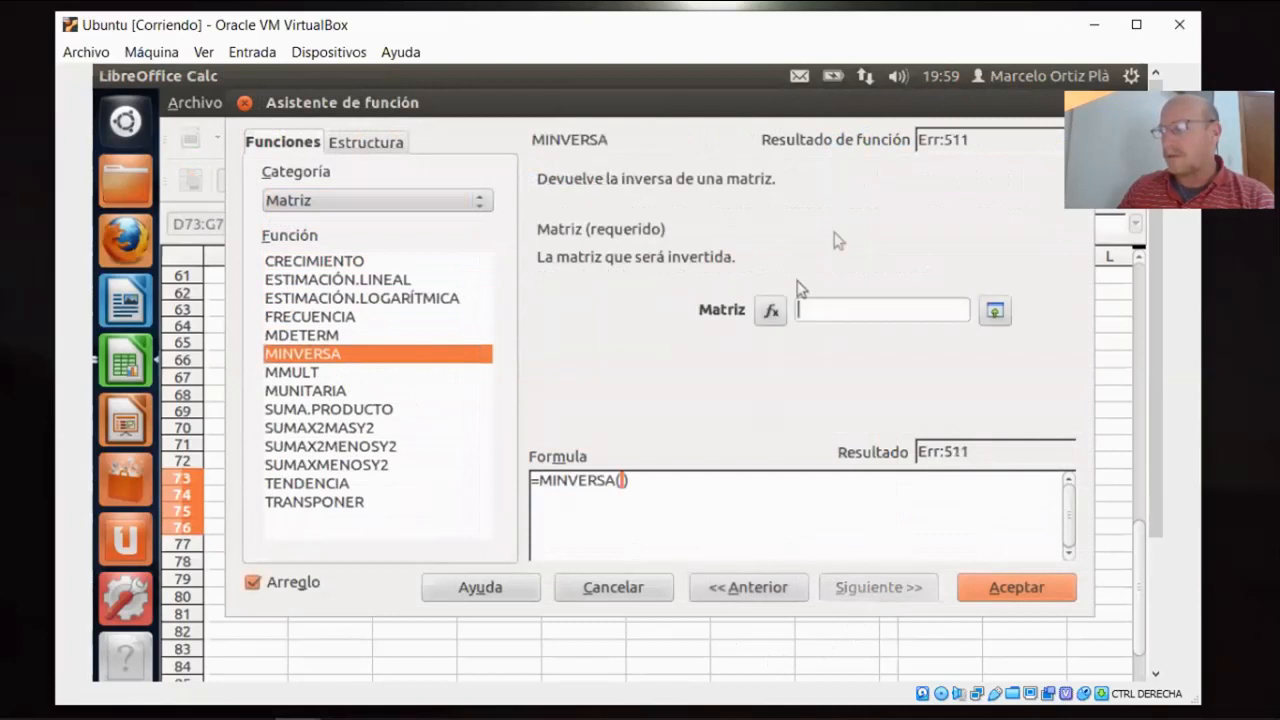
pyautogui.click(994, 310)
pyautogui.moveTo(466, 396); pyautogui.dragTo(740, 447)
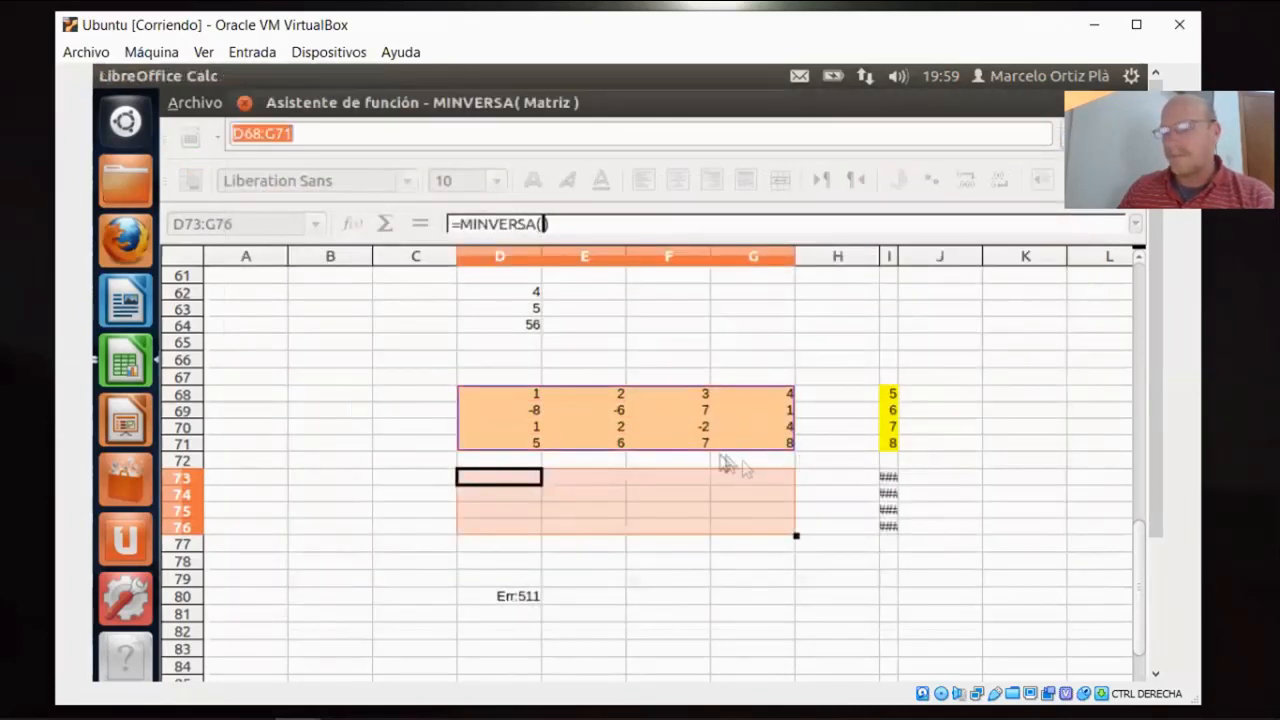
pyautogui.press('Return')
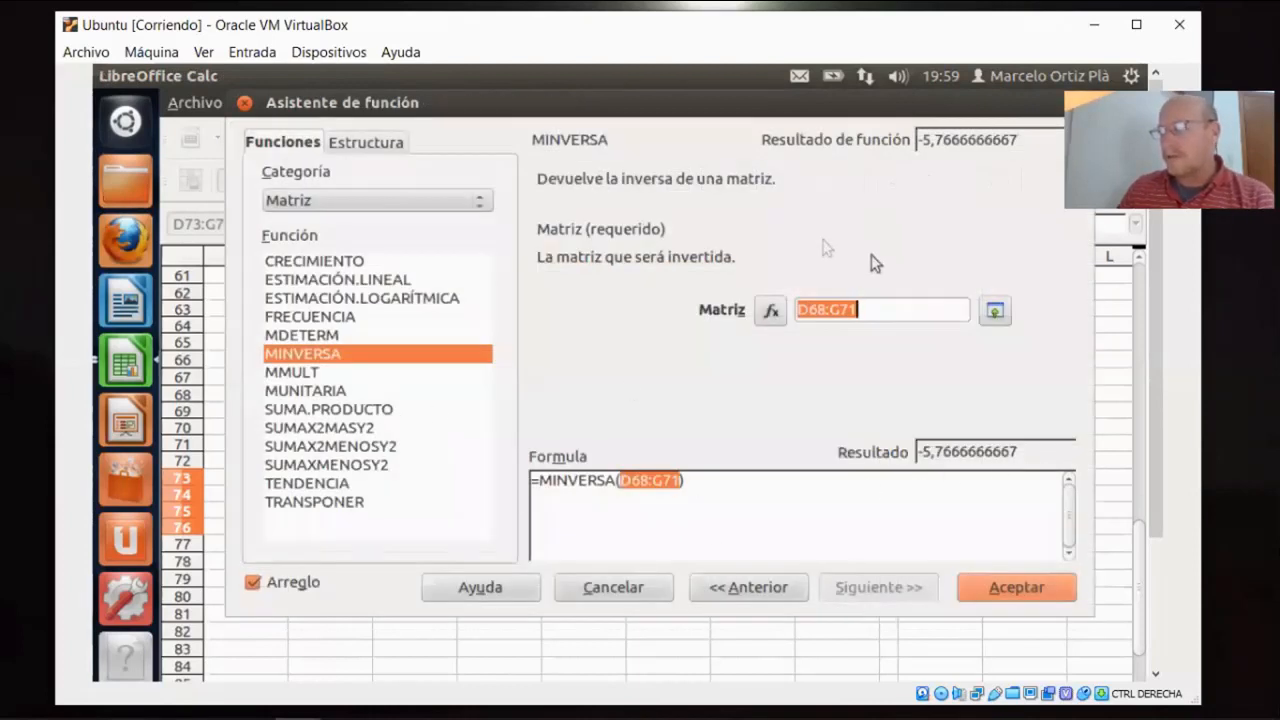
pyautogui.click(1016, 606)
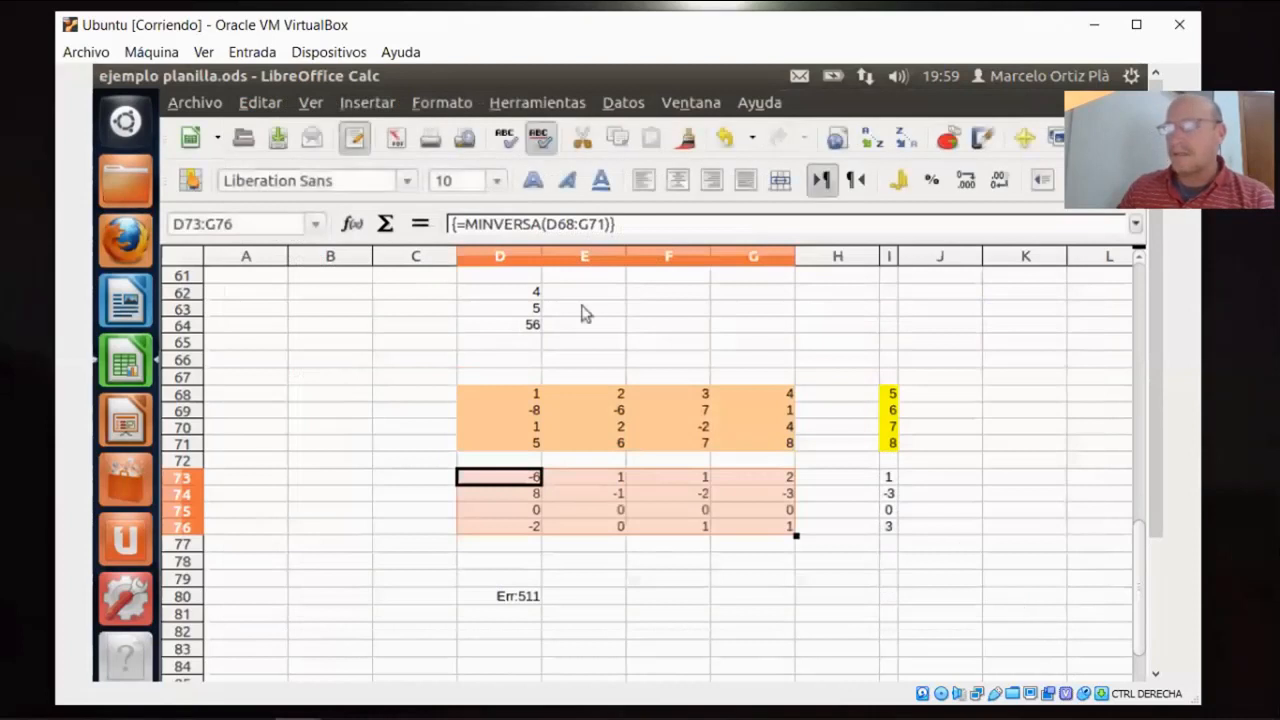
pyautogui.click(620, 598)
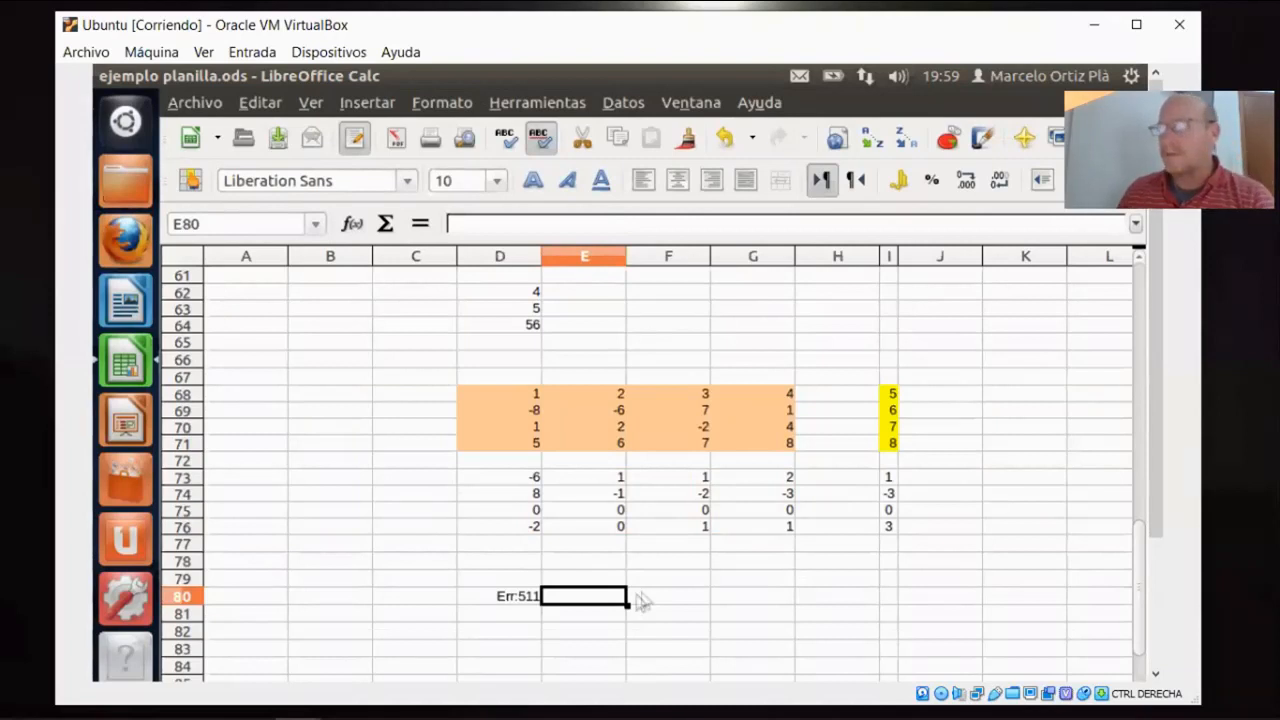
pyautogui.click(410, 478)
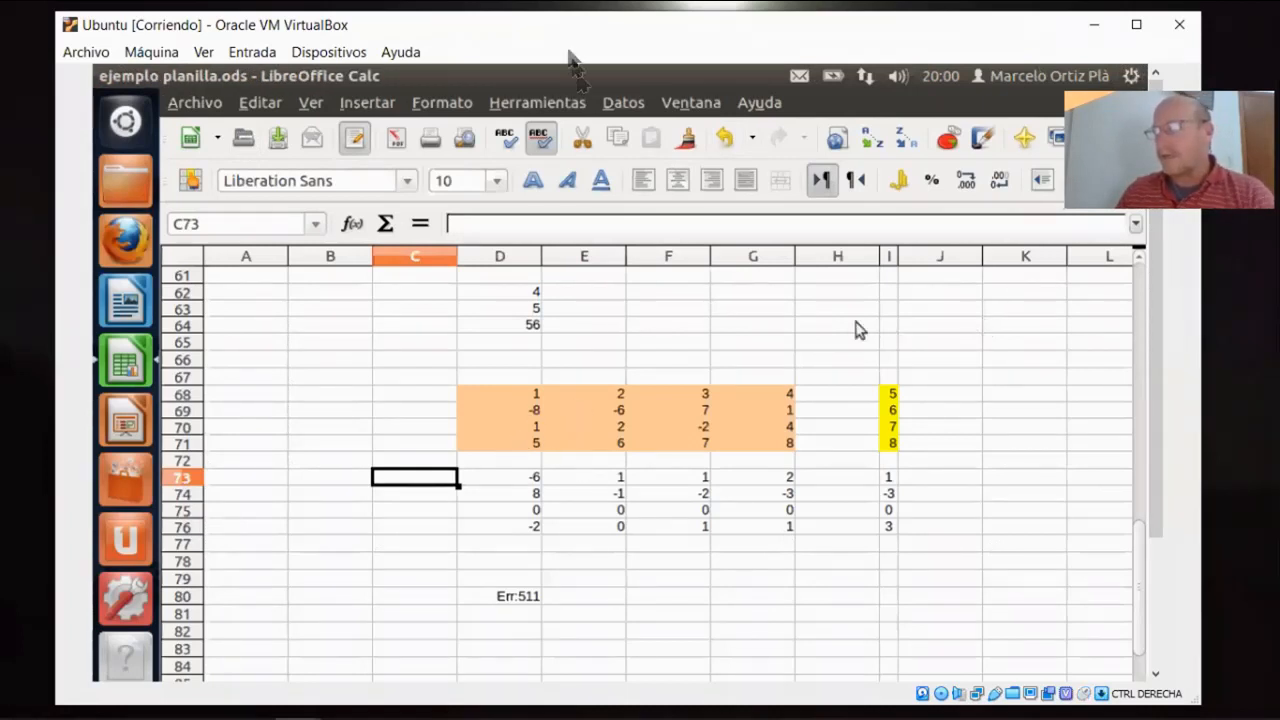
# Step: Minimize the Ubuntu virtual machine and switch to the AutoCAD 2007 Civil_1 virtual machine
pyautogui.click(1094, 24)
pyautogui.moveTo(636, 700)
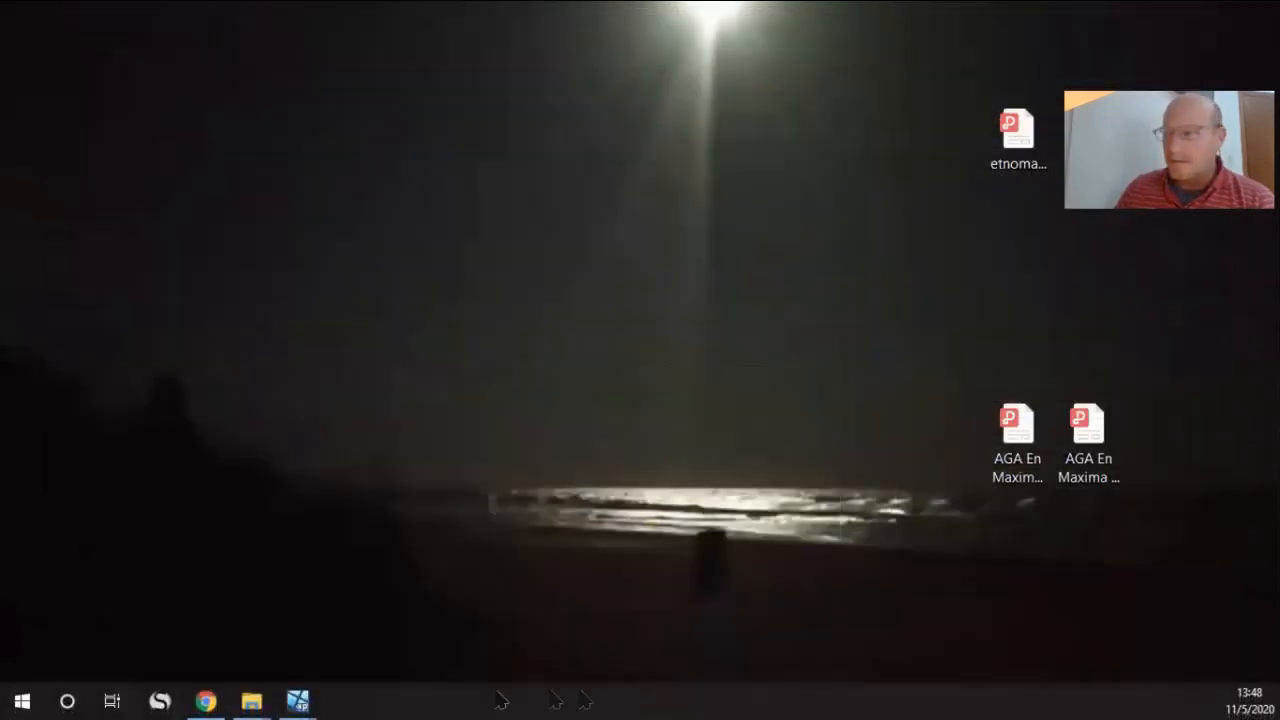
pyautogui.moveTo(305, 700)
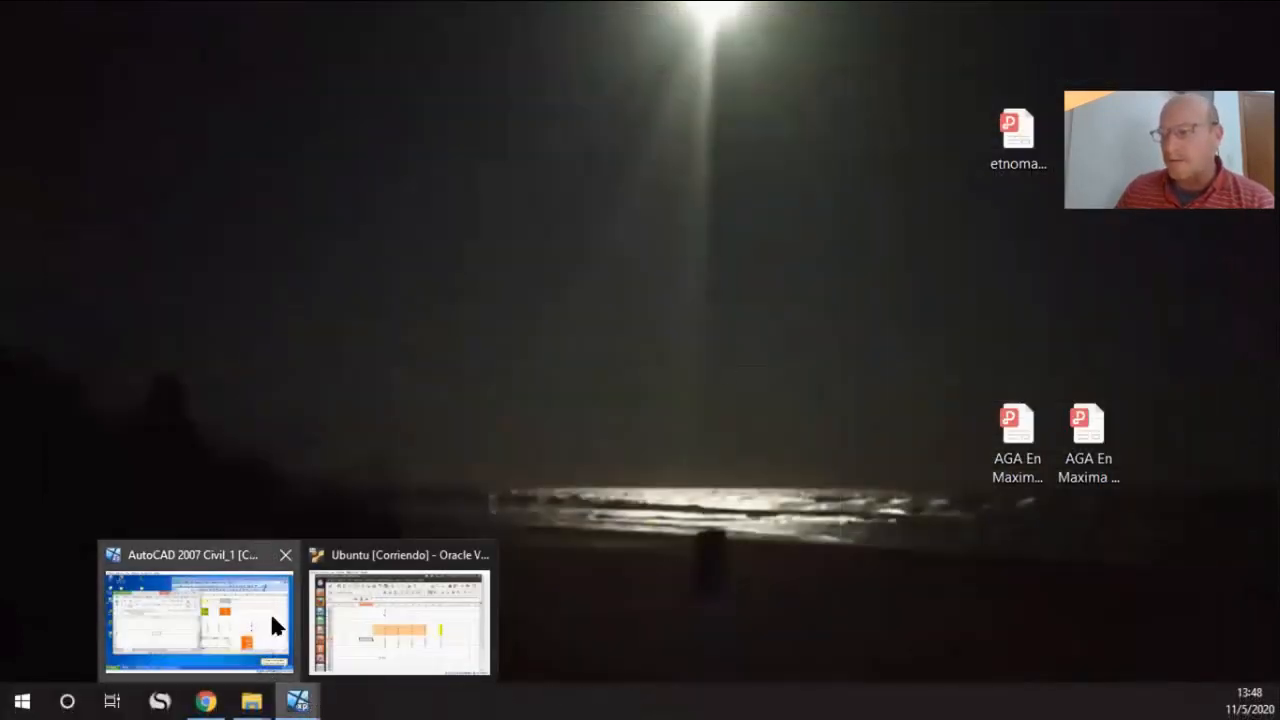
pyautogui.click(268, 622)
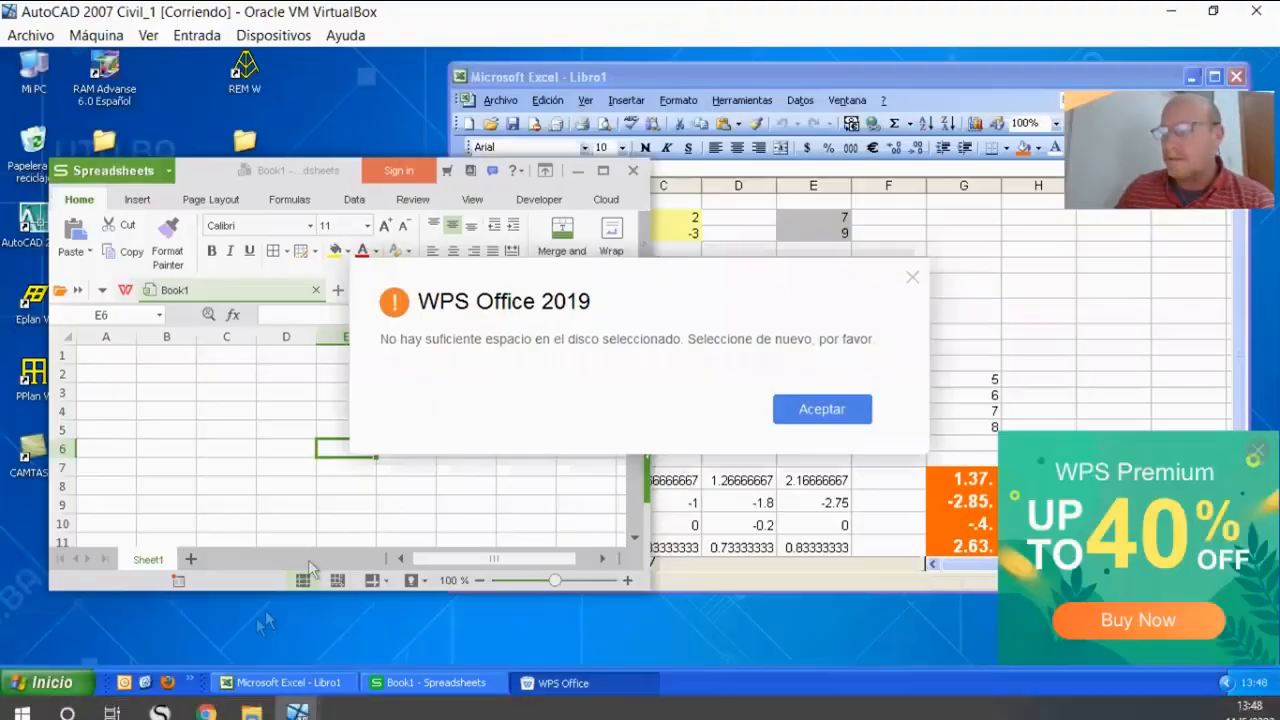
# Step: Dismiss the WPS Office disk-space message and close both promotional pop-ups
pyautogui.click(848, 410)
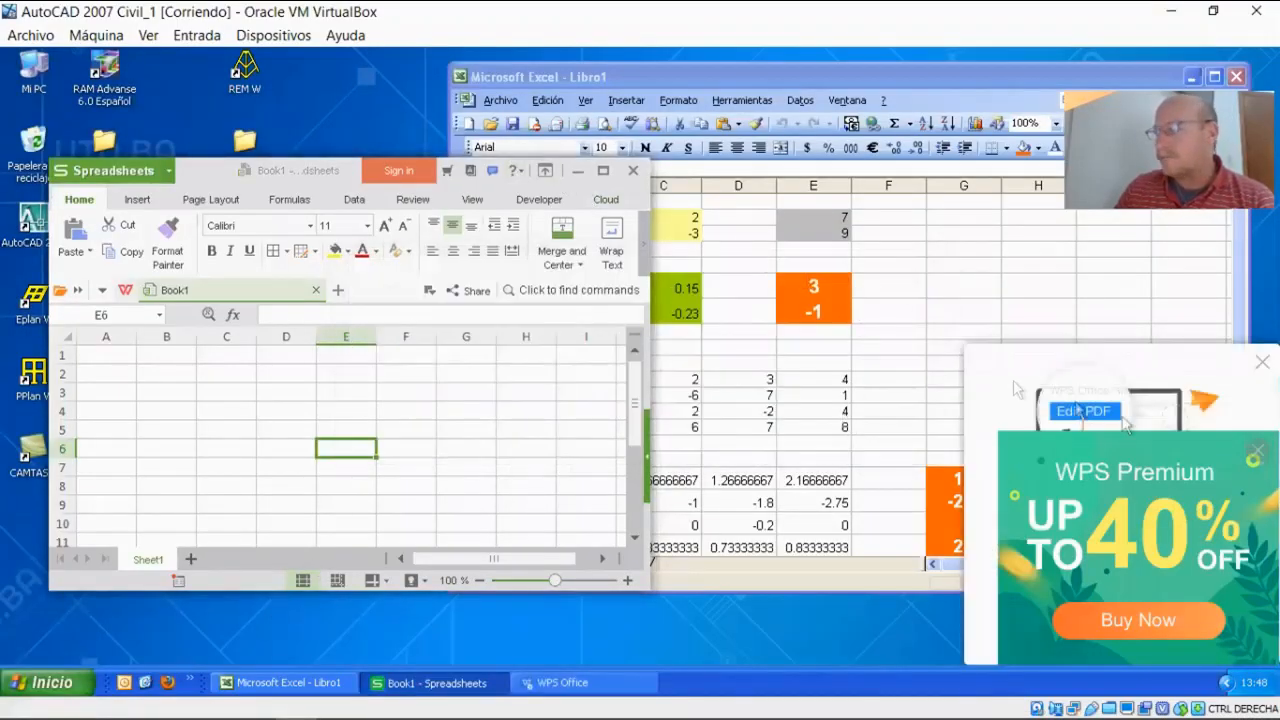
pyautogui.click(1261, 363)
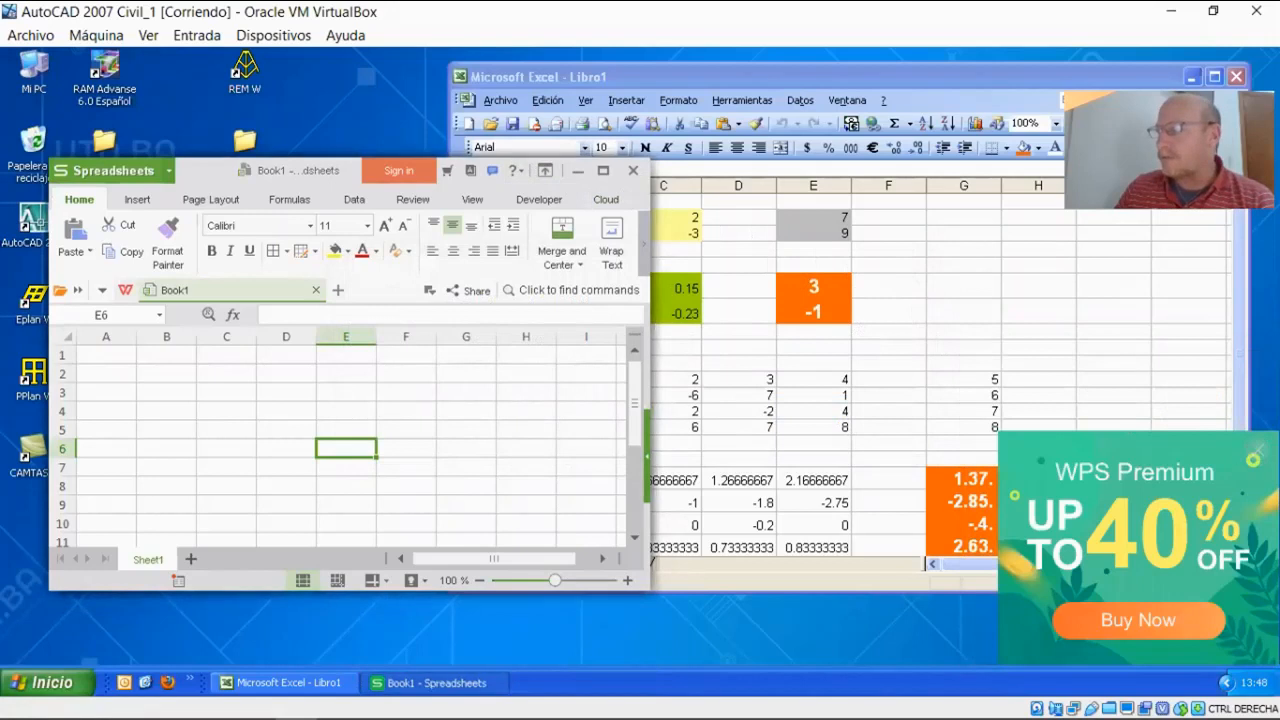
pyautogui.click(1259, 451)
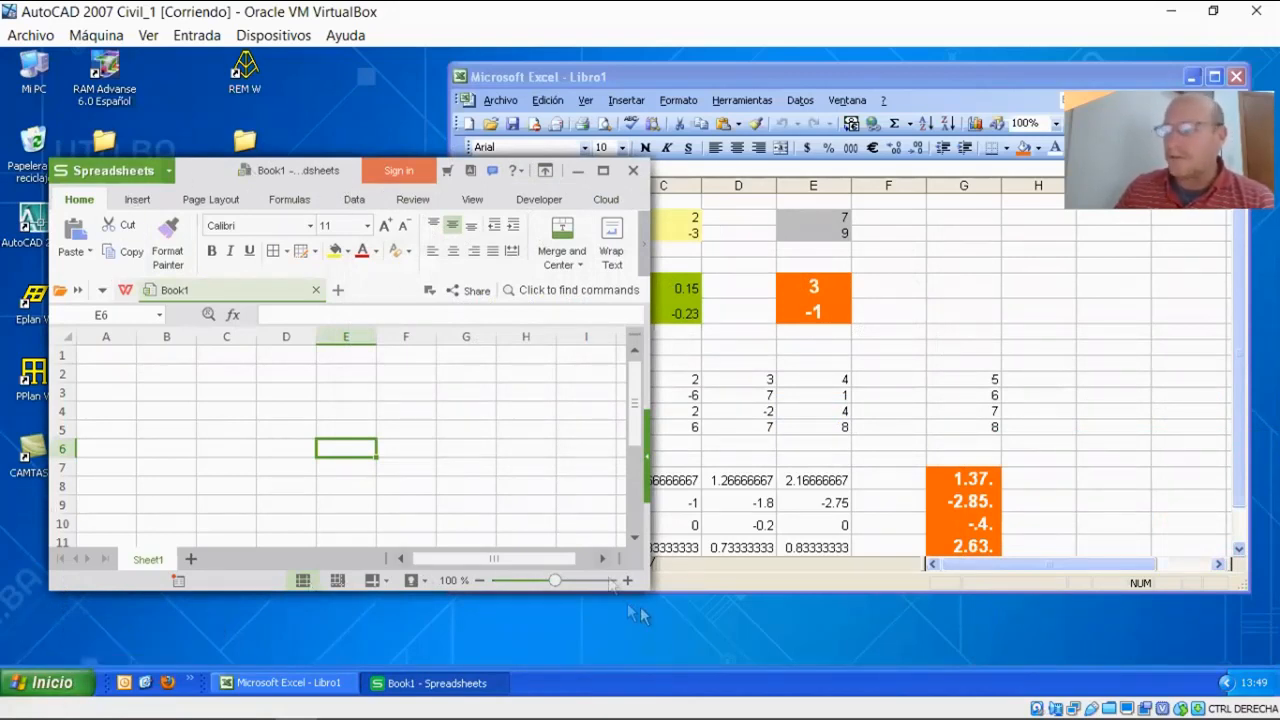
# Step: Enlarge the Book1 Spreadsheets window to full screen and select cell G6
pyautogui.moveTo(643, 590); pyautogui.dragTo(1012, 658)
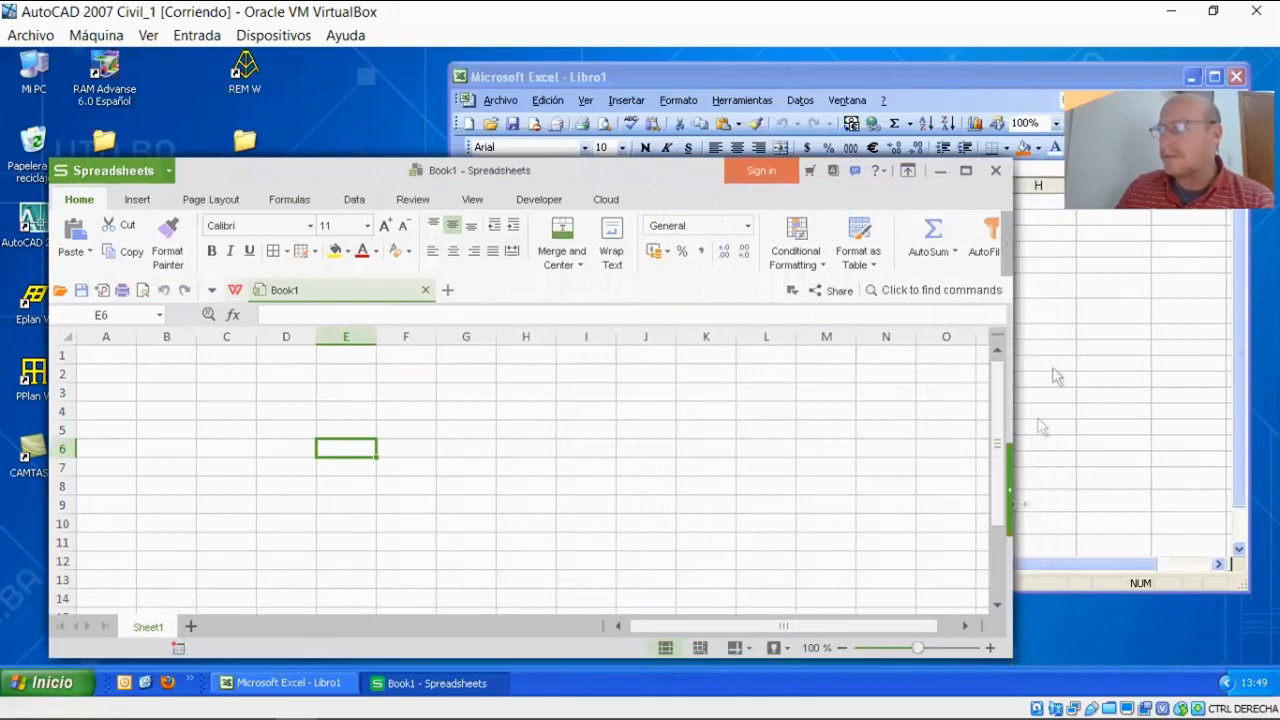
pyautogui.click(966, 171)
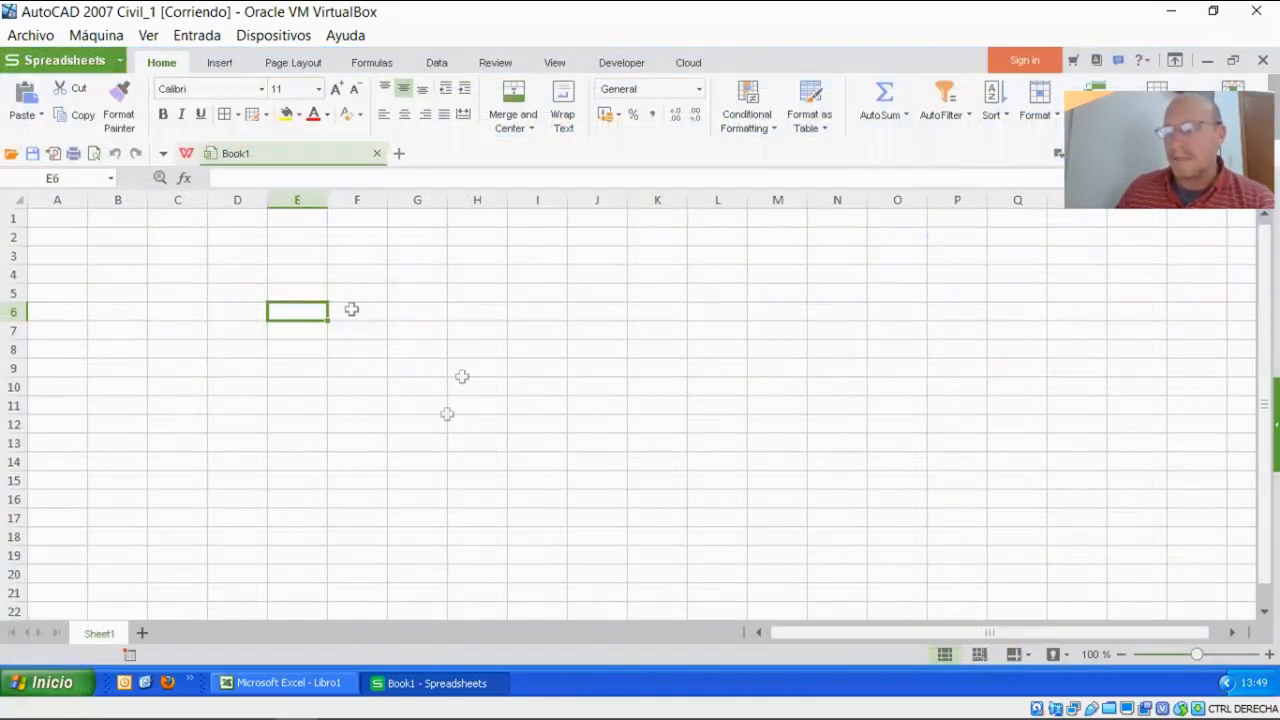
pyautogui.click(418, 310)
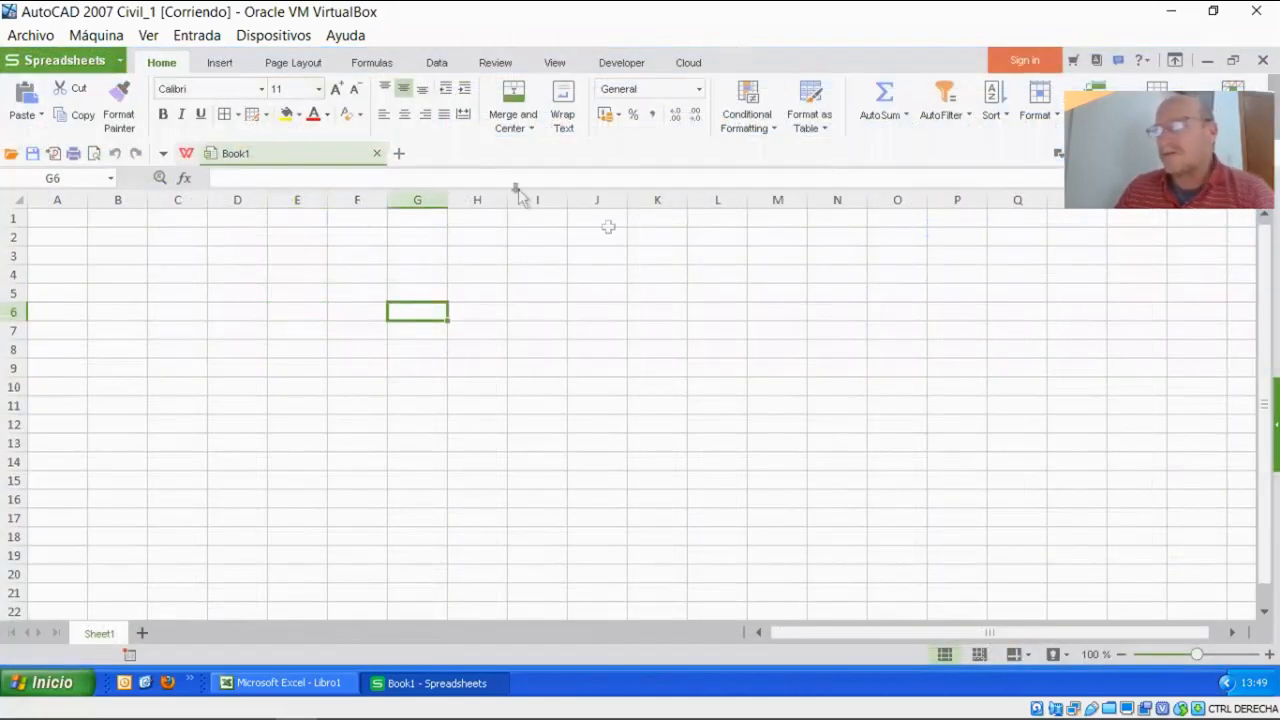
# Step: Examine the page layout and insert commands of WPS Spreadsheets
pyautogui.click(296, 63)
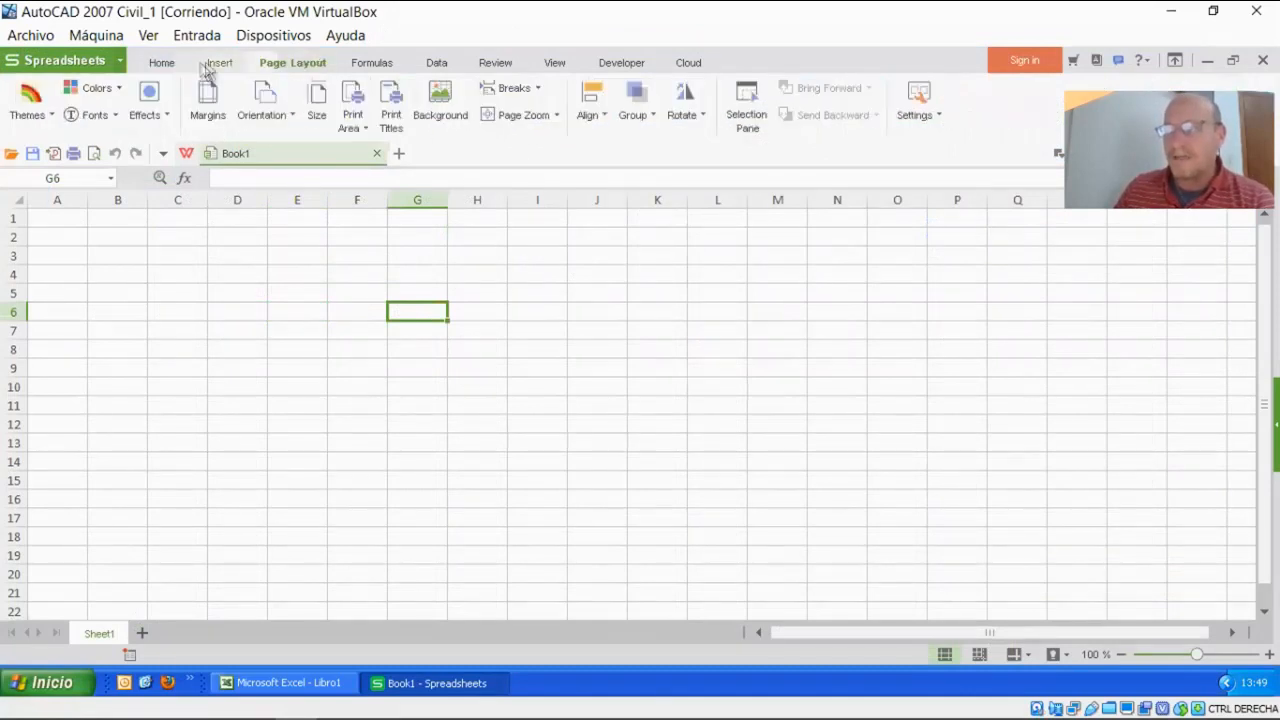
pyautogui.click(220, 63)
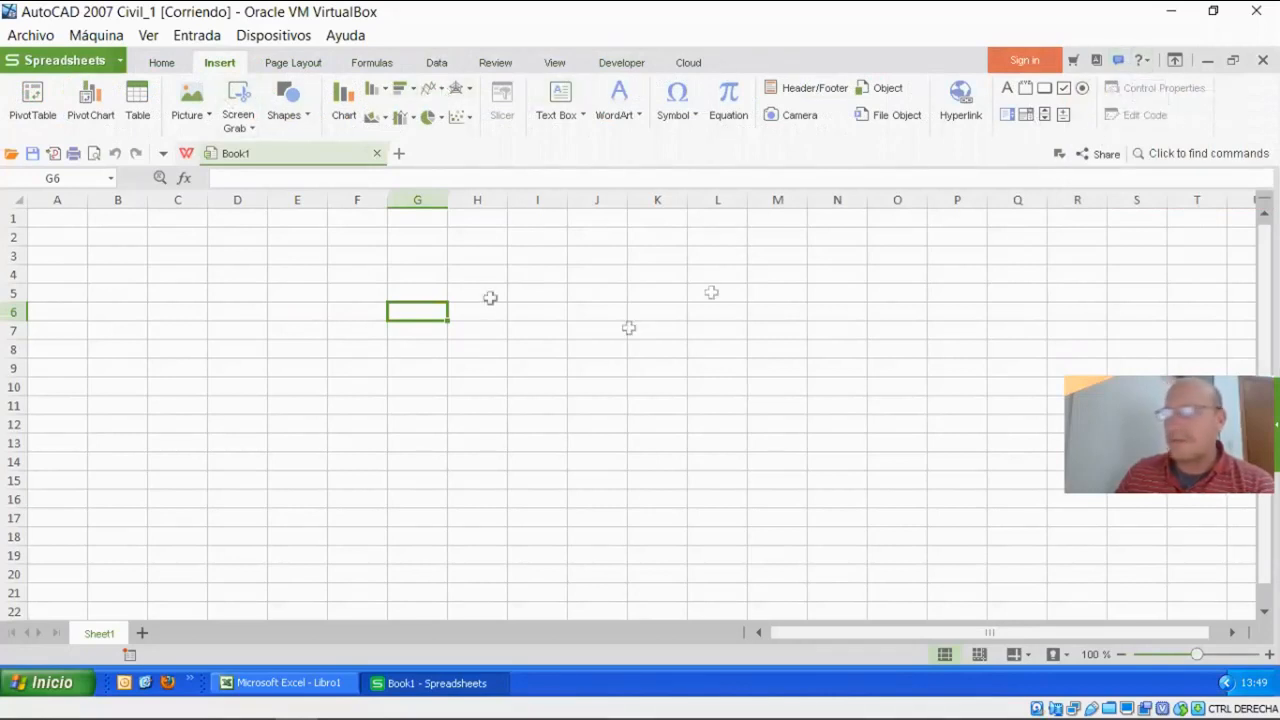
pyautogui.click(132, 294)
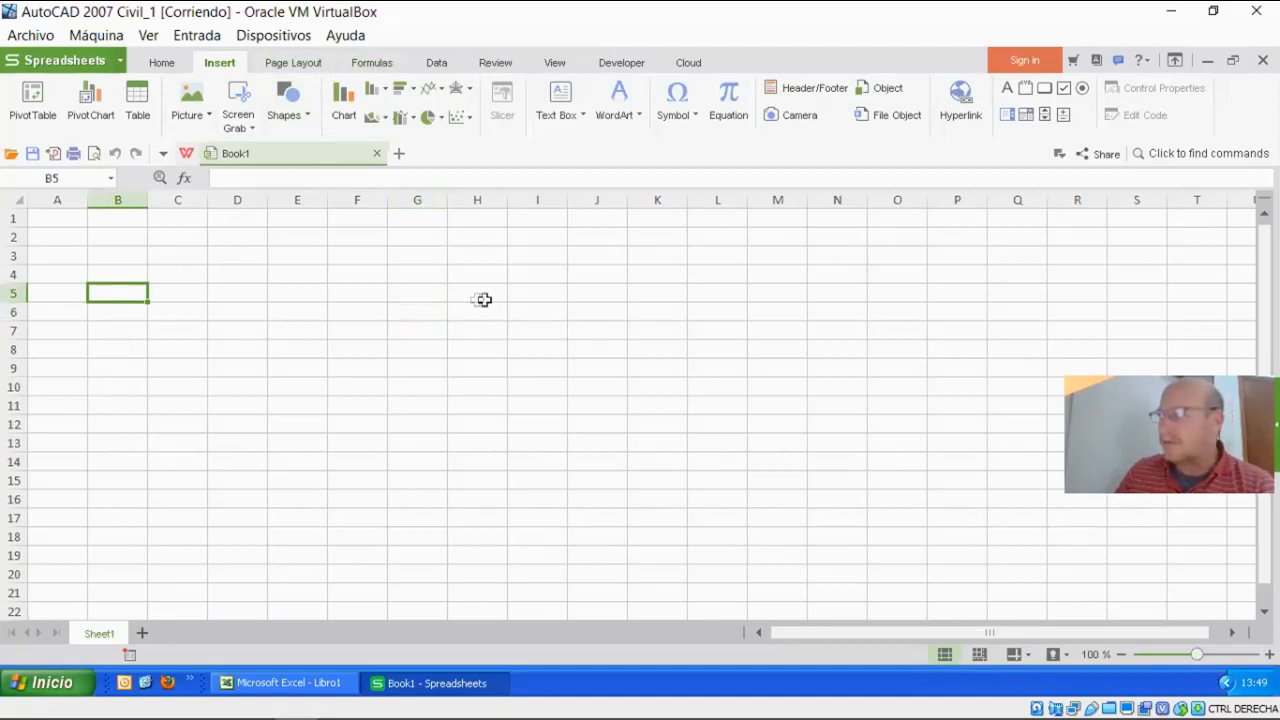
# Step: Set the WPS interface language to Español (España)
pyautogui.click(1095, 65)
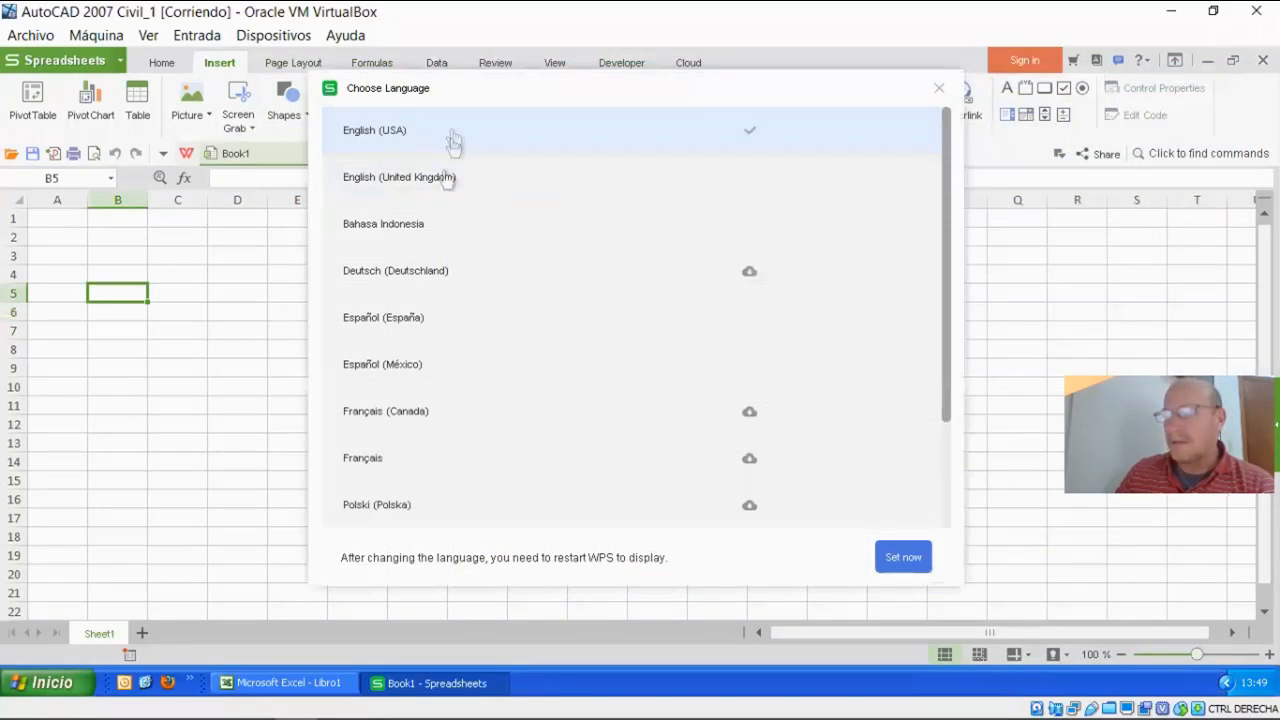
pyautogui.scroll(-3, 441, 405)
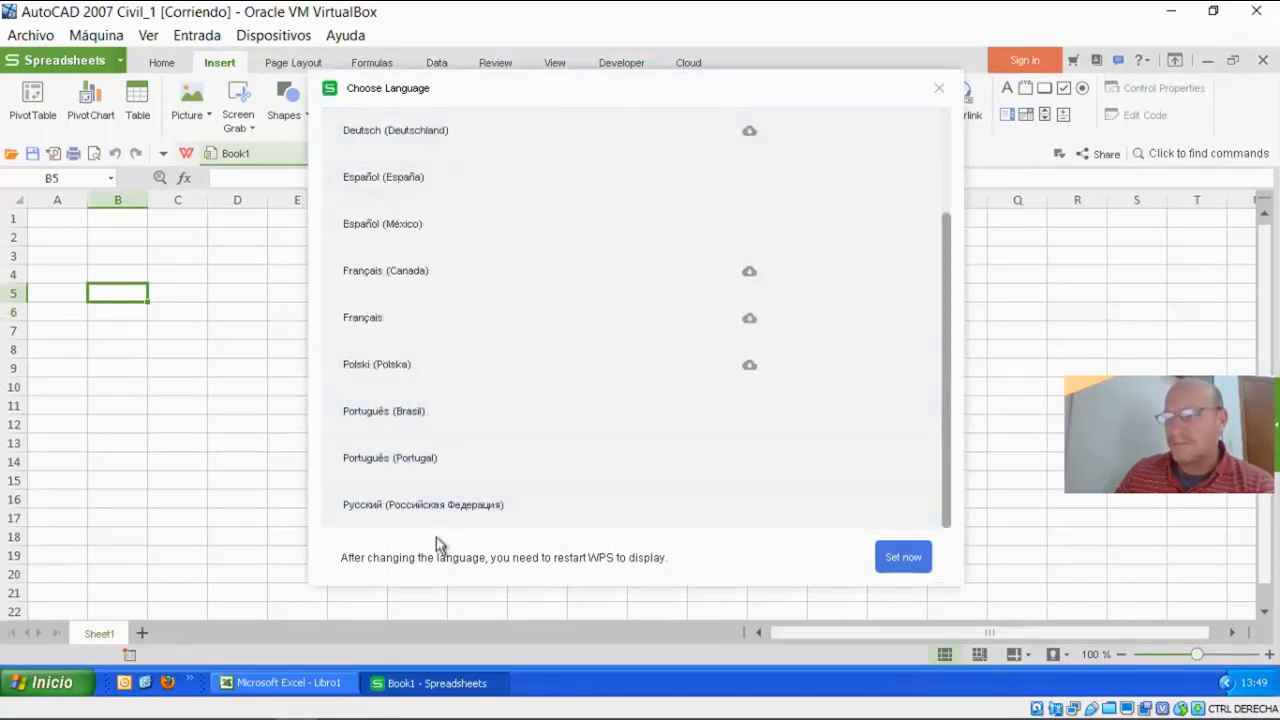
pyautogui.click(428, 183)
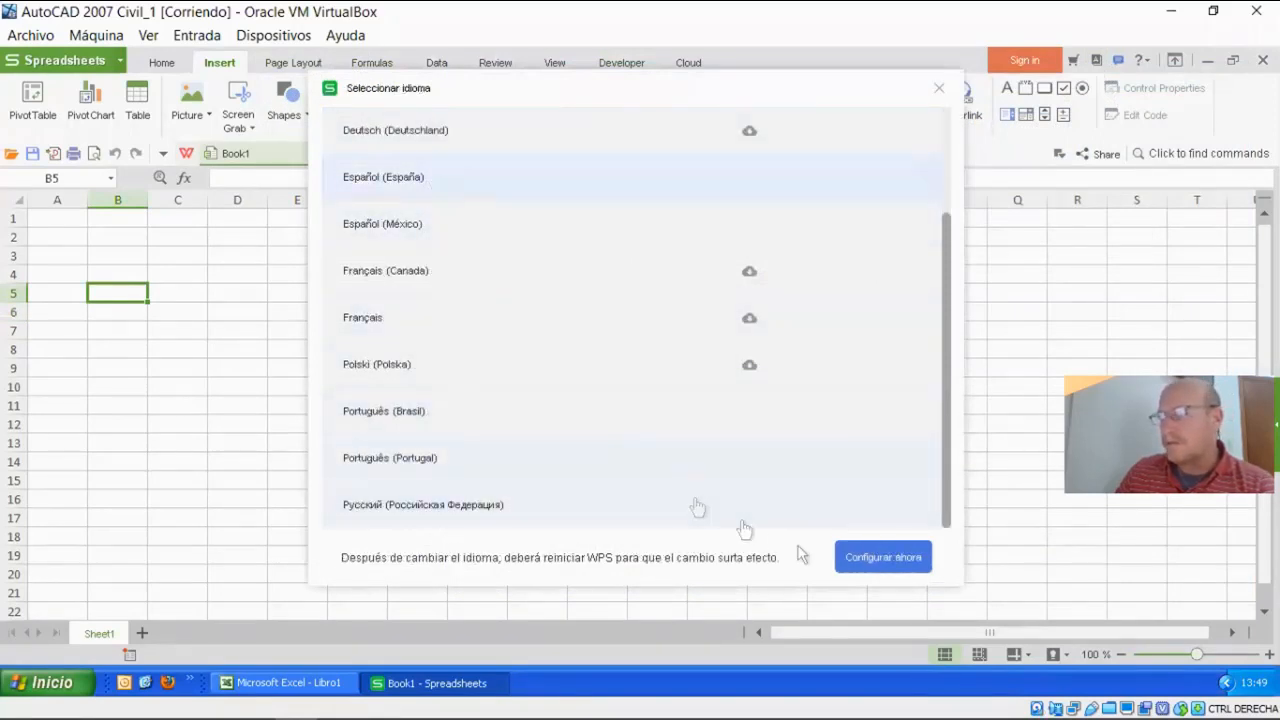
pyautogui.click(884, 560)
pyautogui.click(640, 368)
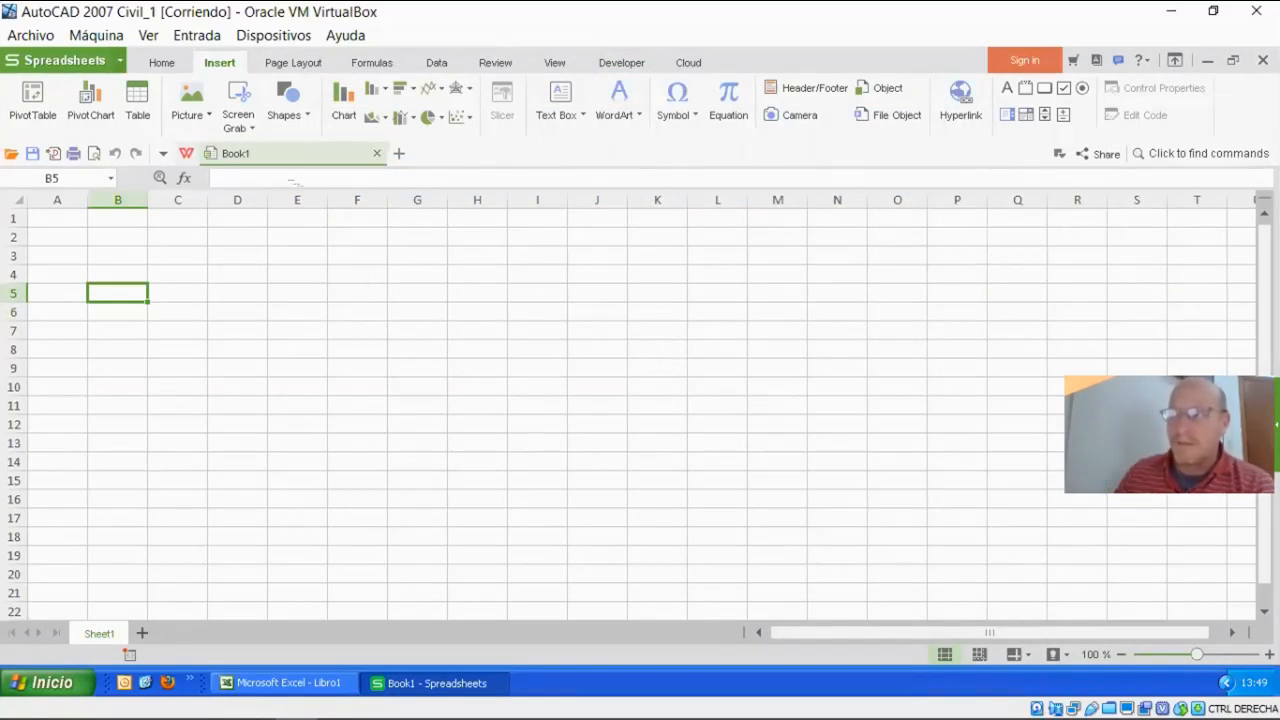
pyautogui.click(1174, 13)
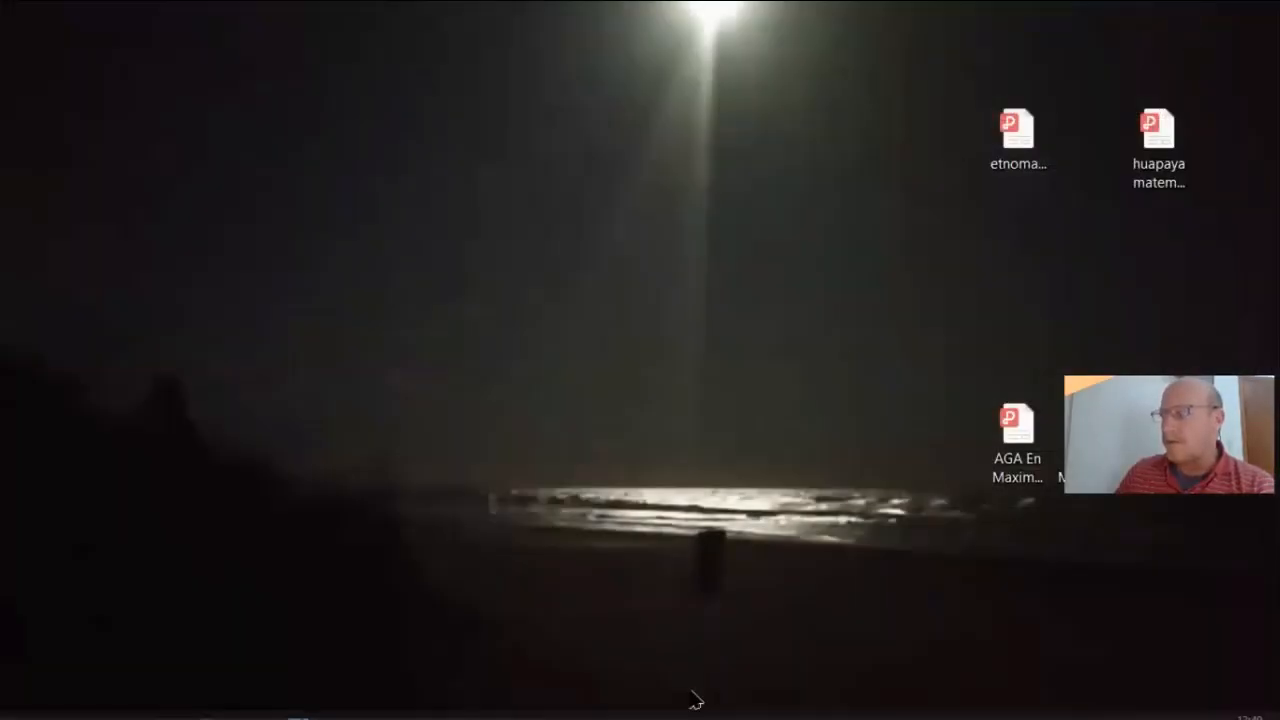
pyautogui.moveTo(297, 700)
pyautogui.click(247, 657)
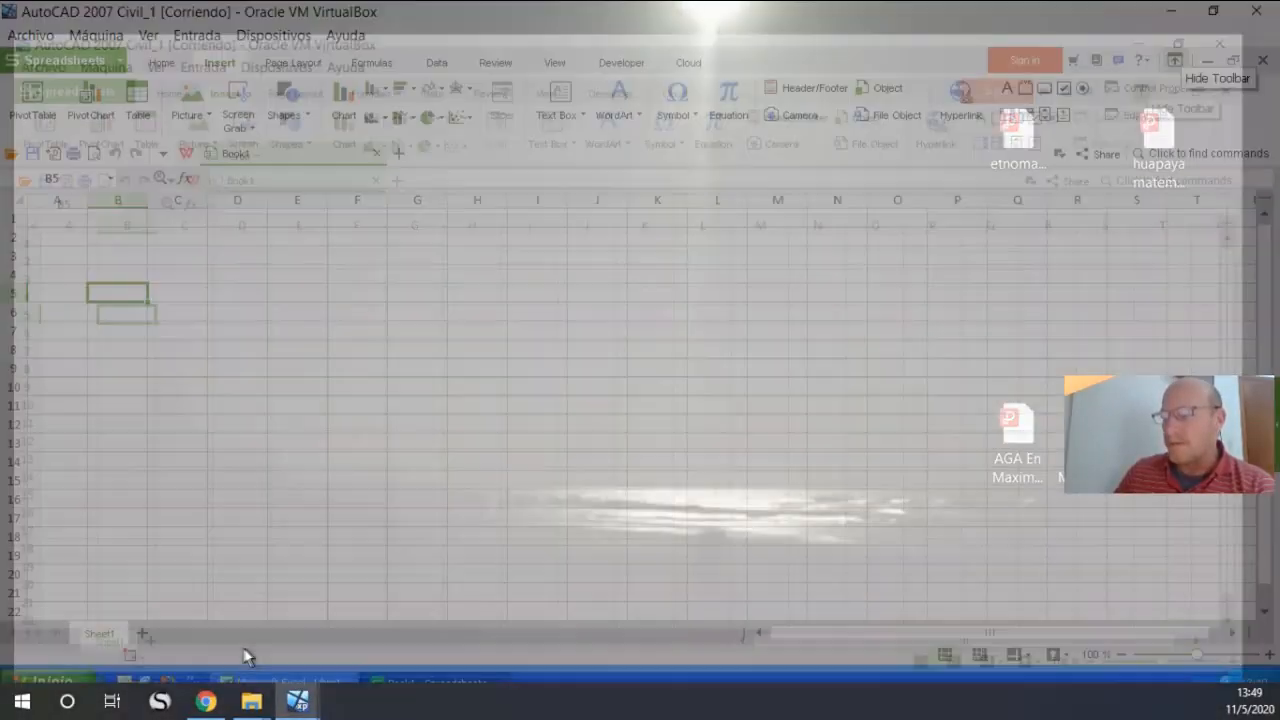
# Step: Minimize the Spreadsheets window, maximize the Microsoft Excel workbook Libro1 and select cell F11
pyautogui.click(1210, 62)
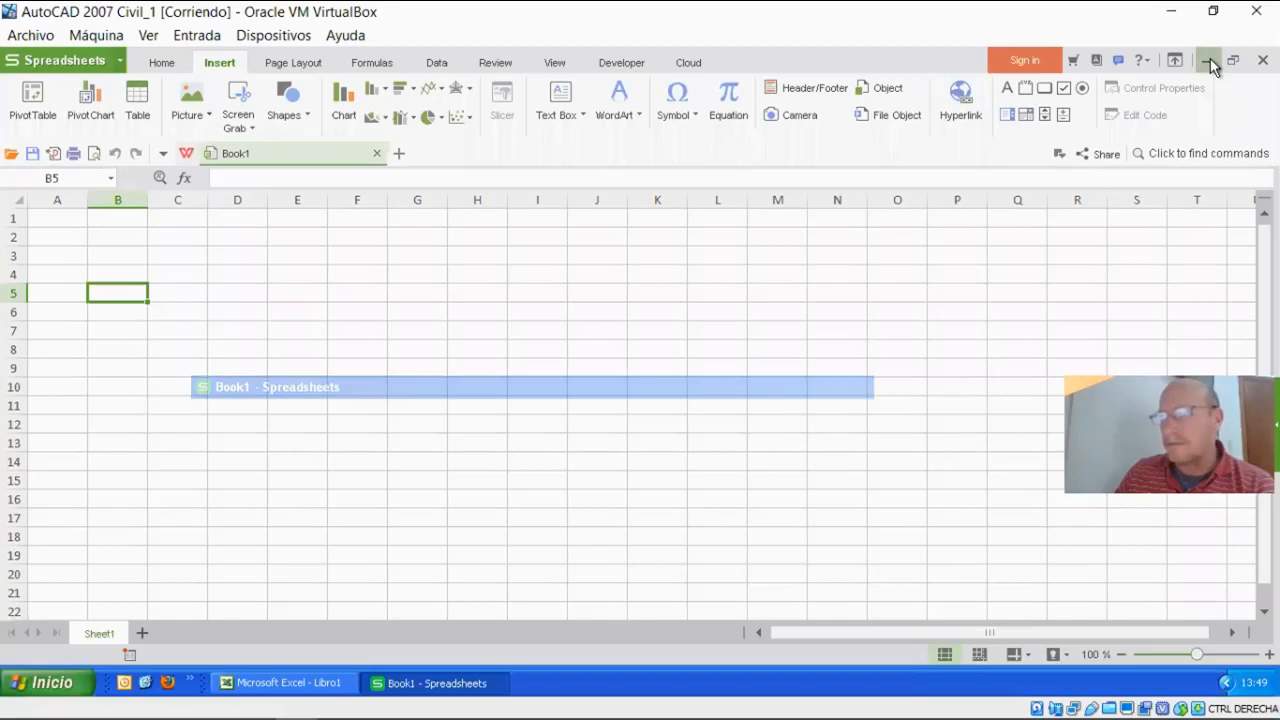
pyautogui.moveTo(878, 80); pyautogui.dragTo(643, 90)
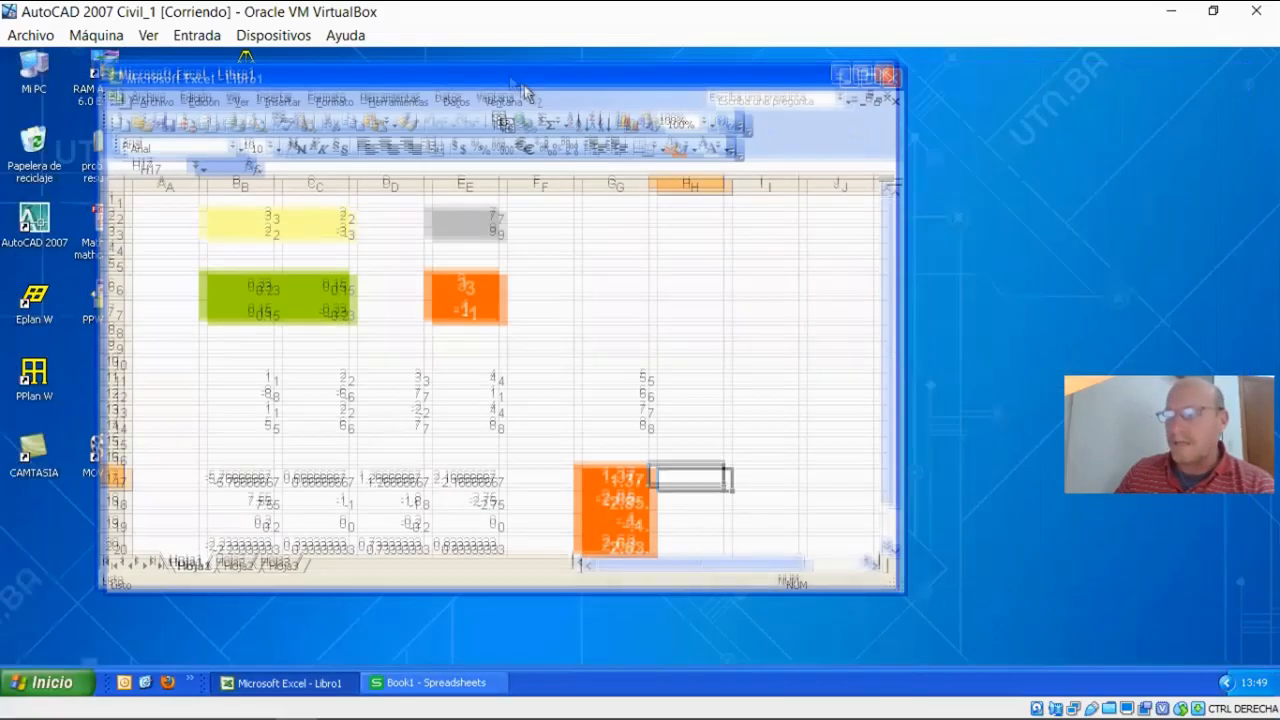
pyautogui.click(870, 78)
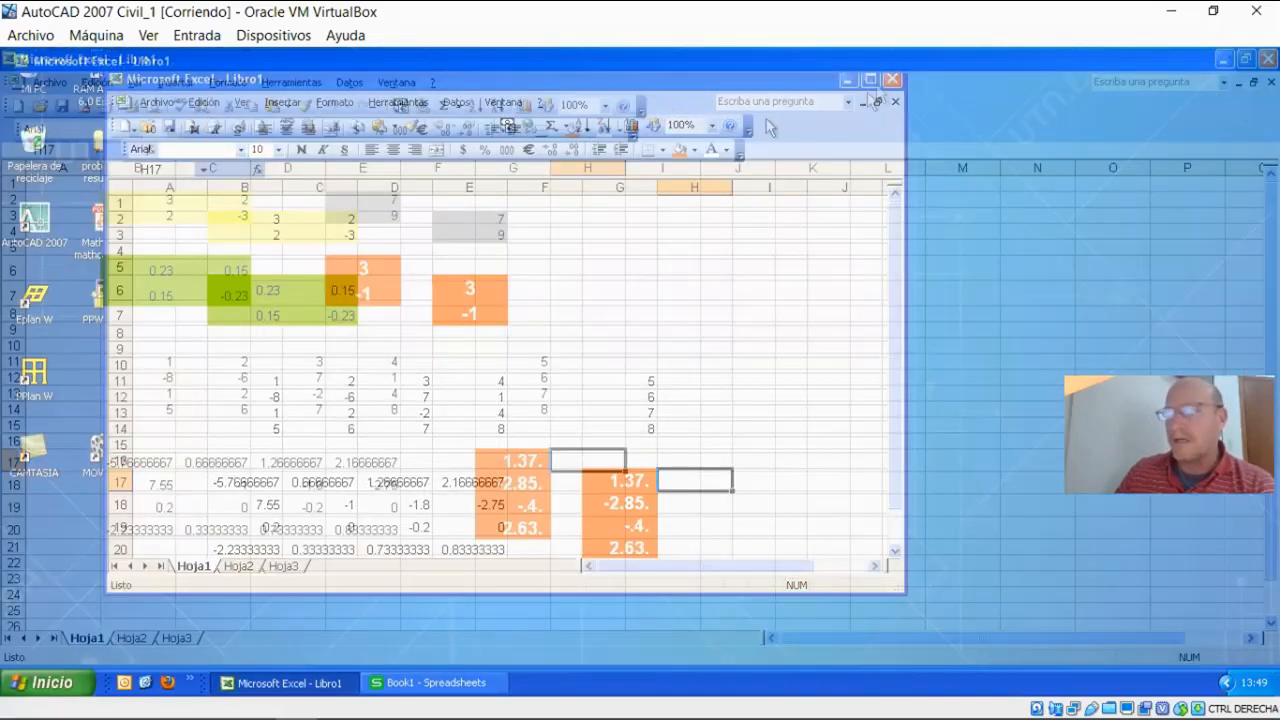
pyautogui.click(462, 361)
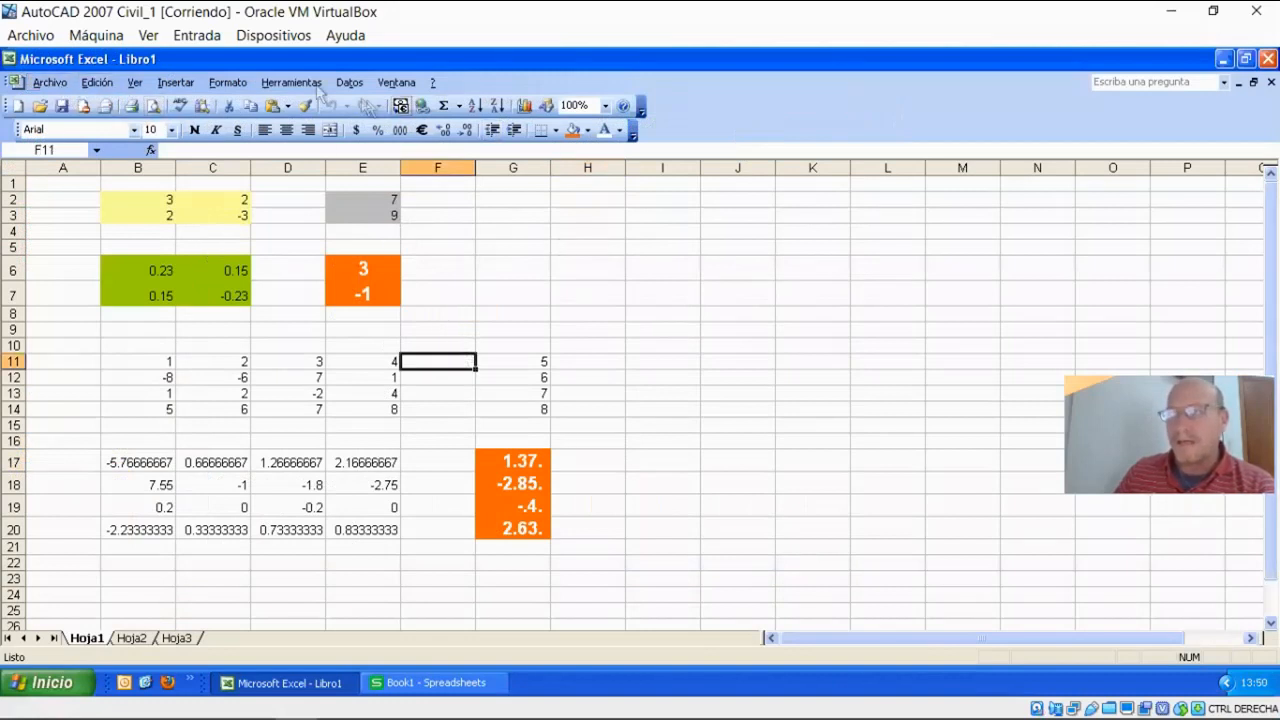
# Step: Look through Excel's classic command lists, including the file, editing, data and window commands
pyautogui.click(291, 82)
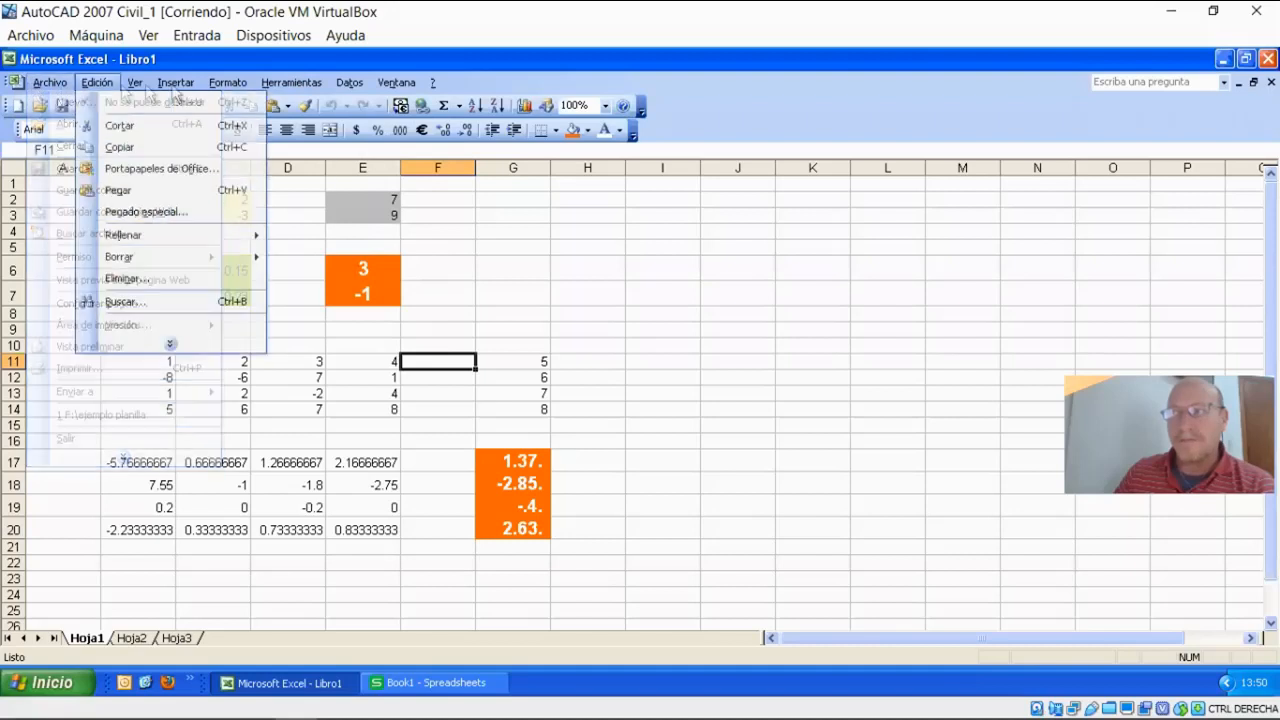
pyautogui.moveTo(397, 90)
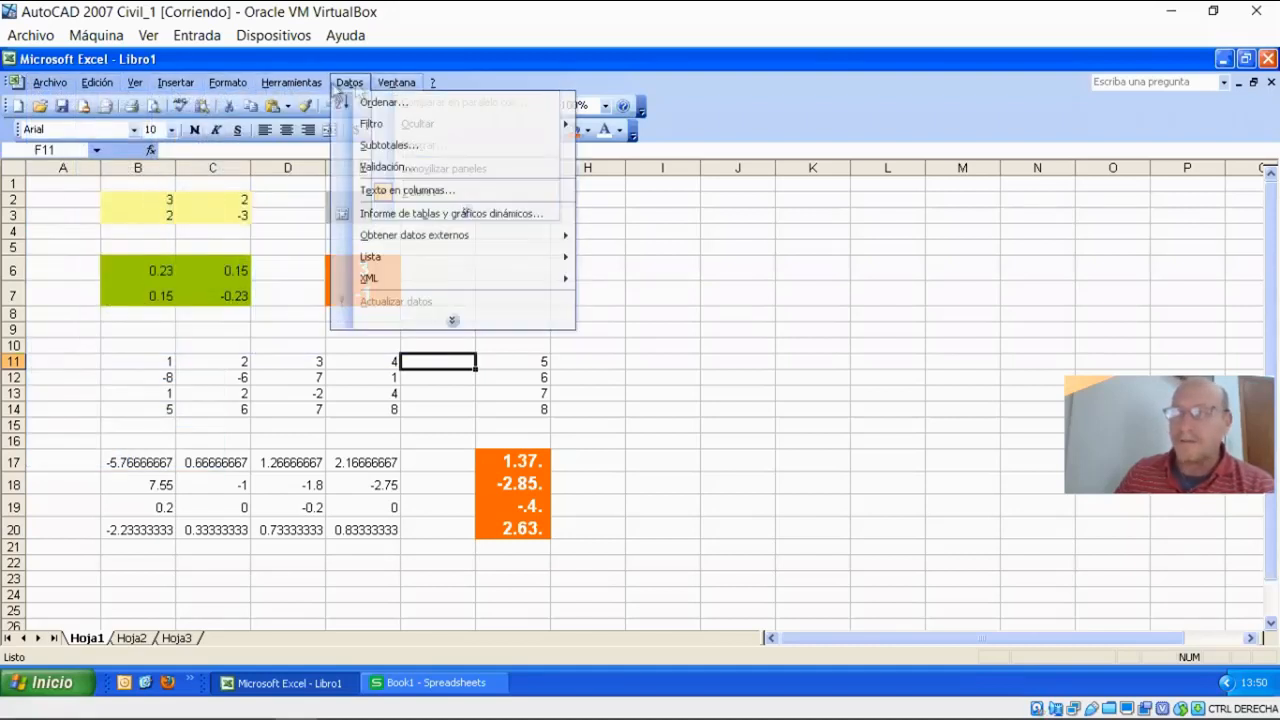
pyautogui.click(52, 86)
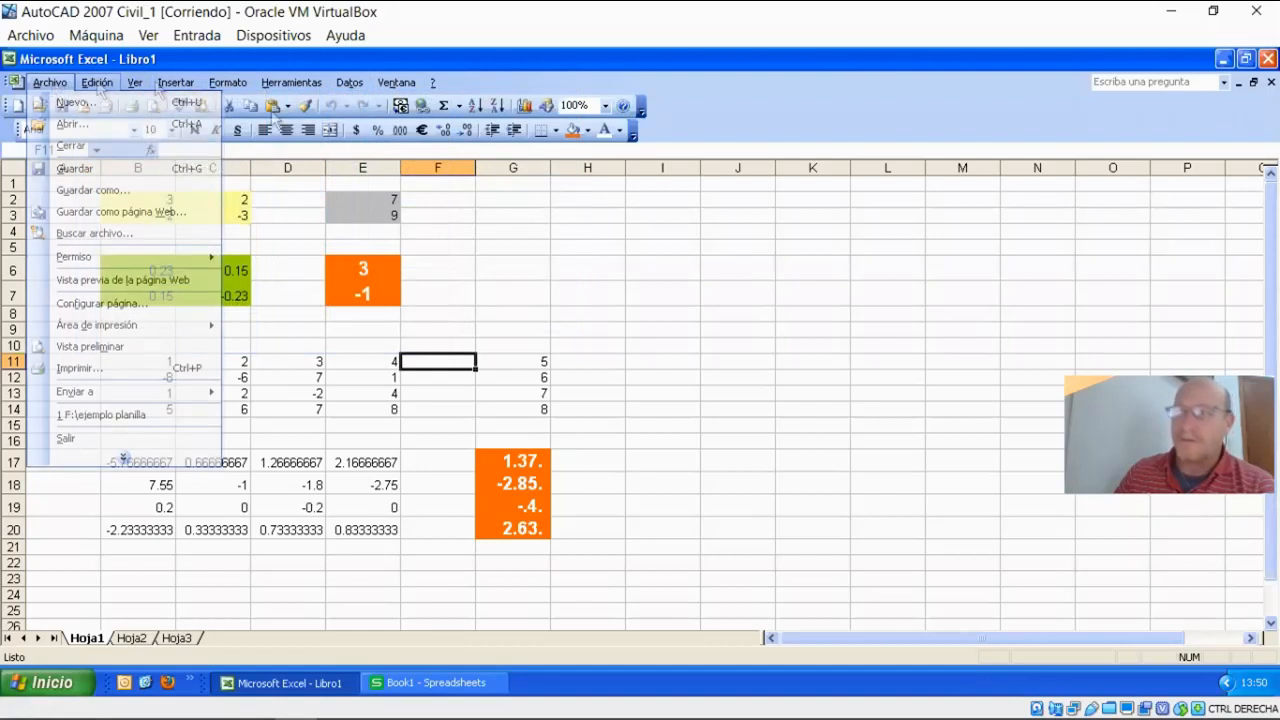
pyautogui.click(512, 286)
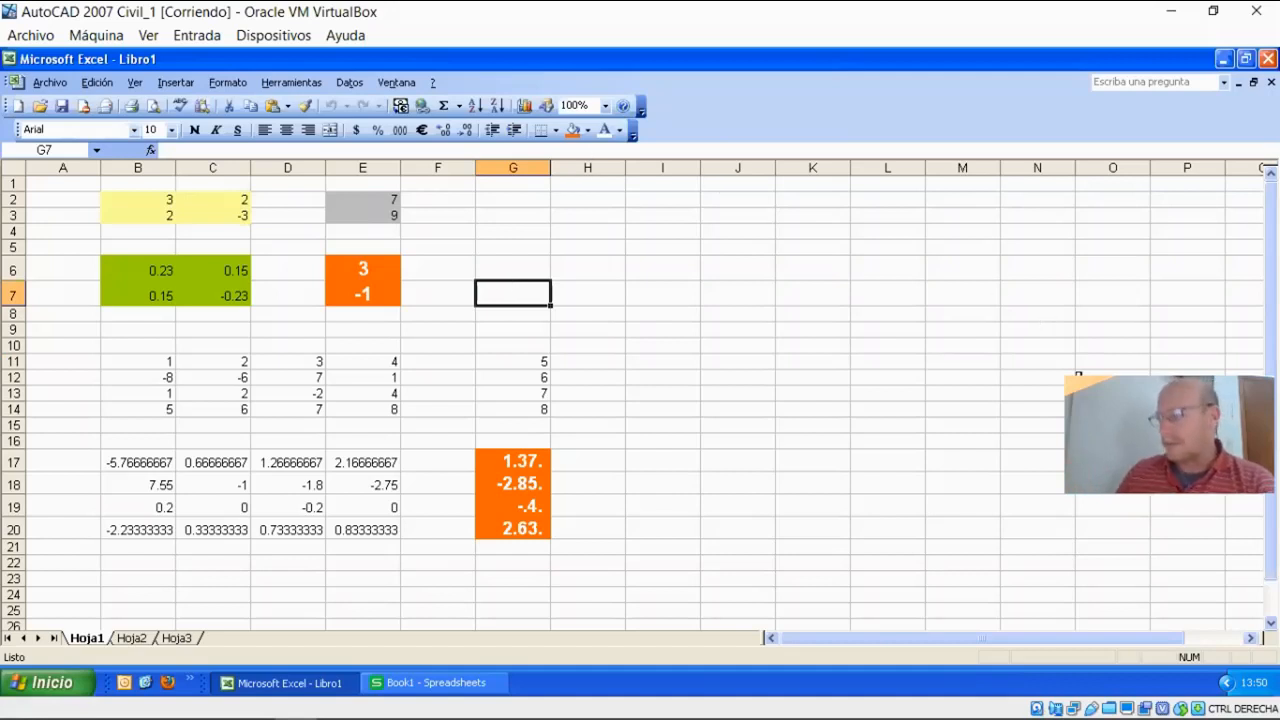
# Step: Minimize the virtual machine window and line up the etnoma and two AGA En Maxima desktop files in the huapaya file's column
pyautogui.click(1172, 10)
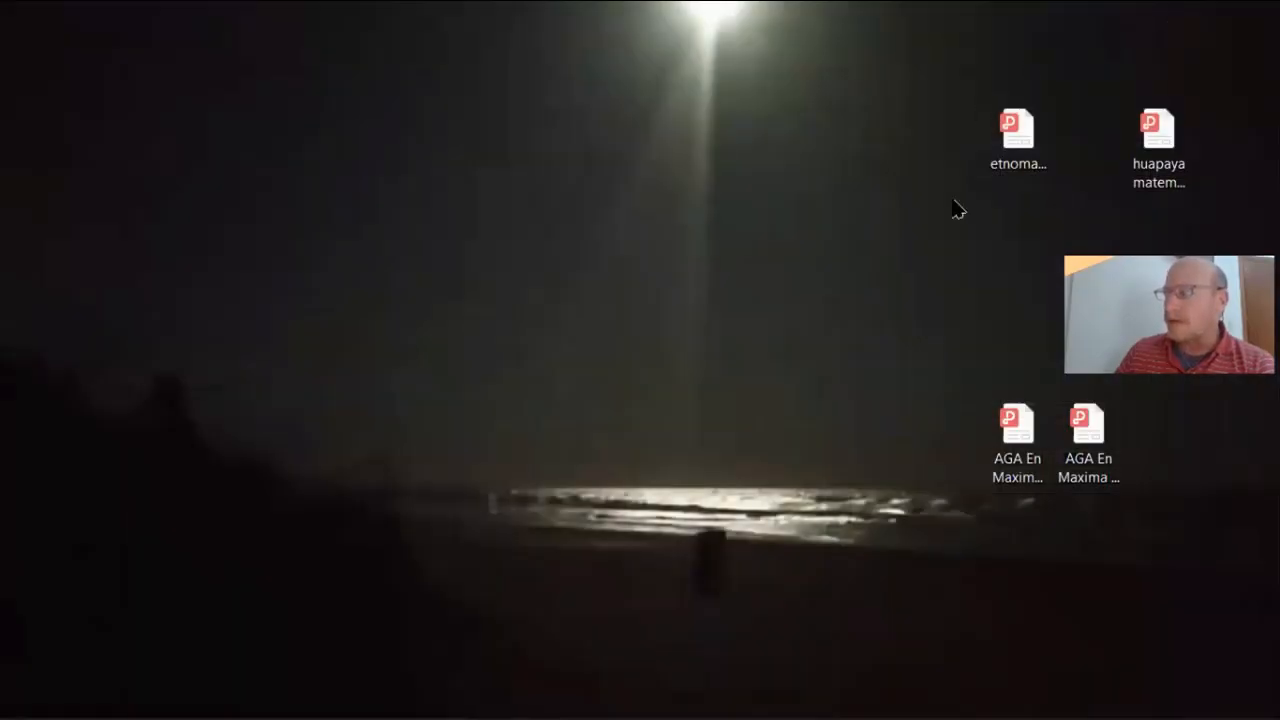
pyautogui.moveTo(1017, 130); pyautogui.dragTo(1170, 233)
pyautogui.moveTo(1088, 425); pyautogui.dragTo(1160, 330)
pyautogui.moveTo(1030, 428); pyautogui.dragTo(1171, 428)
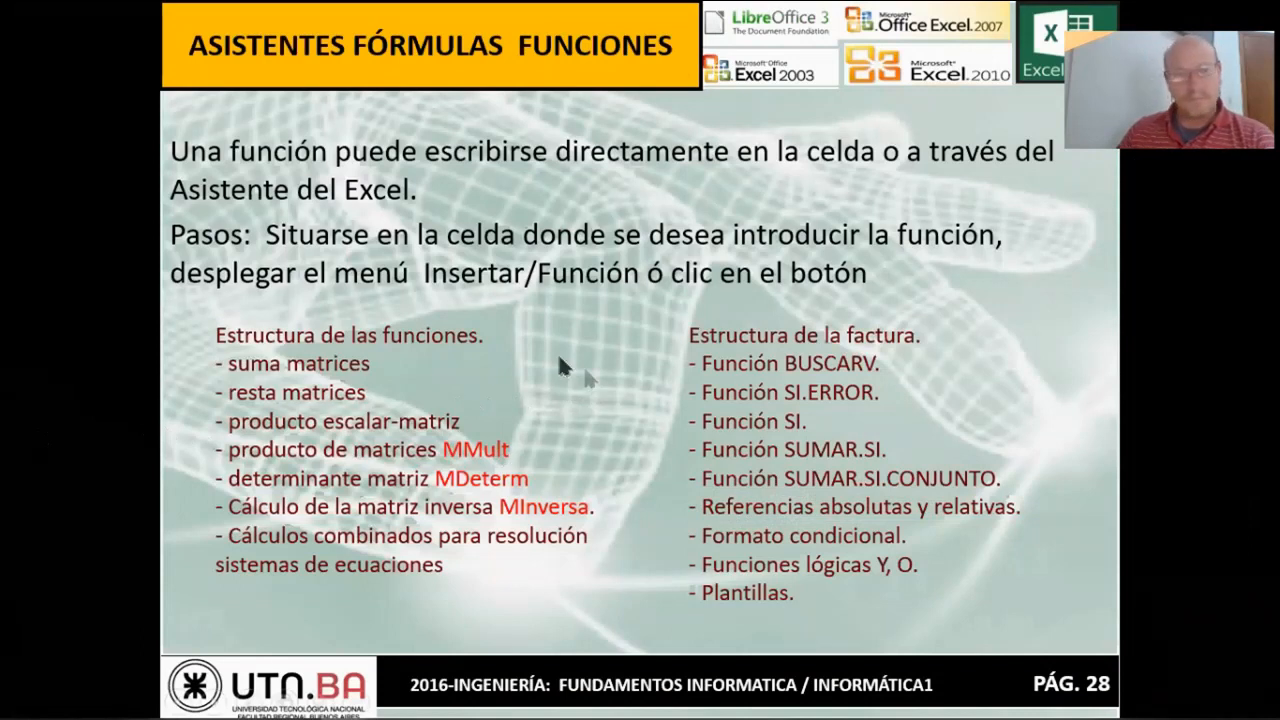
pyautogui.press('pageup')
pyautogui.press('pageup')
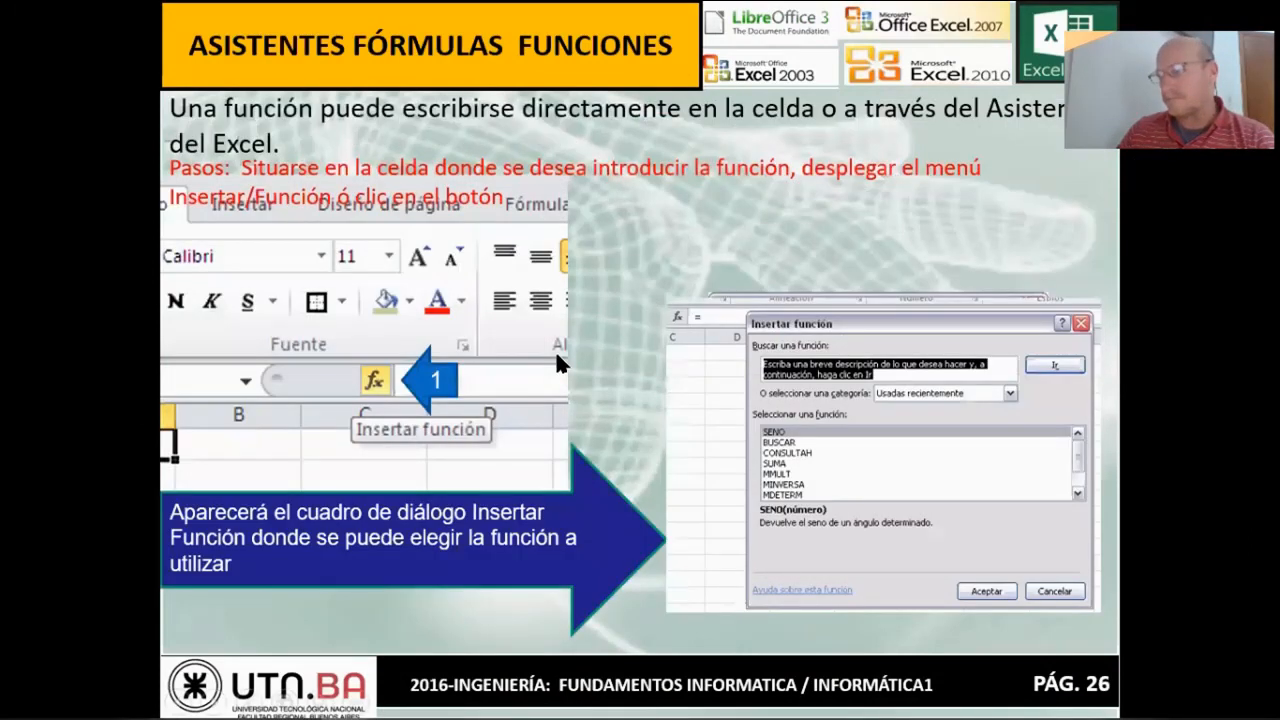
pyautogui.click(573, 299)
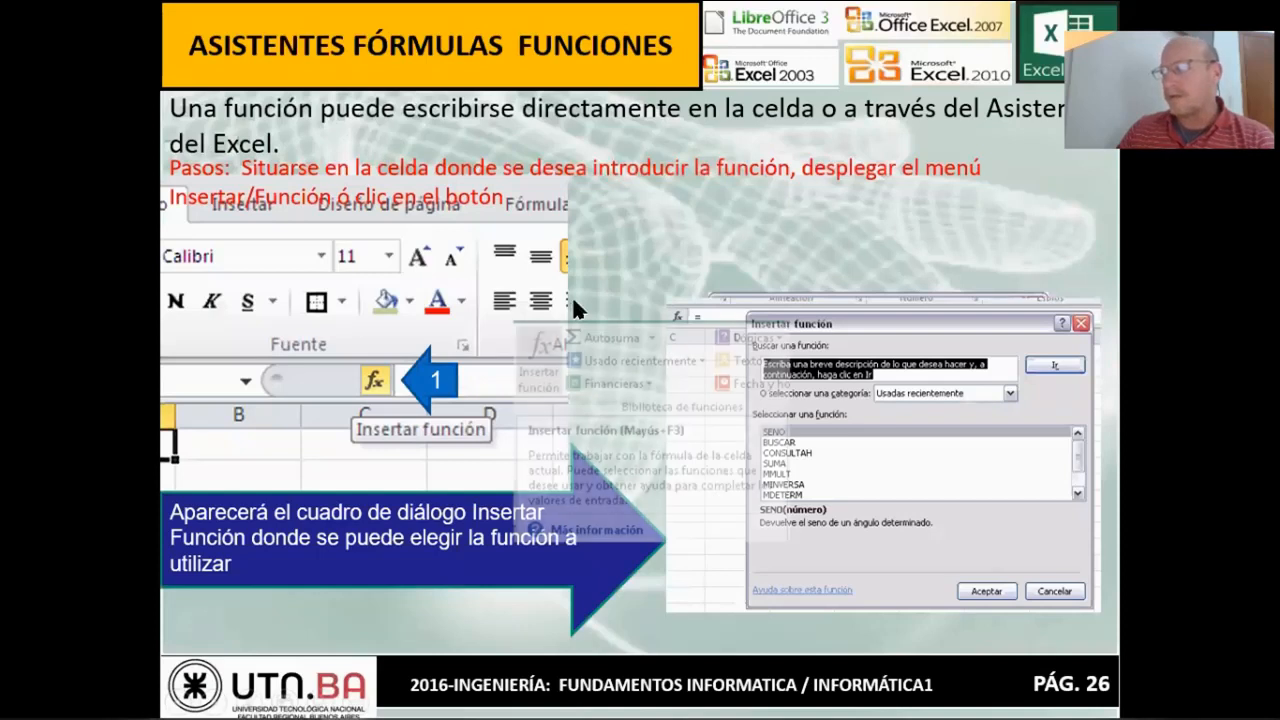
pyautogui.press('pagedown')
pyautogui.press('pagedown')
pyautogui.press('pagedown')
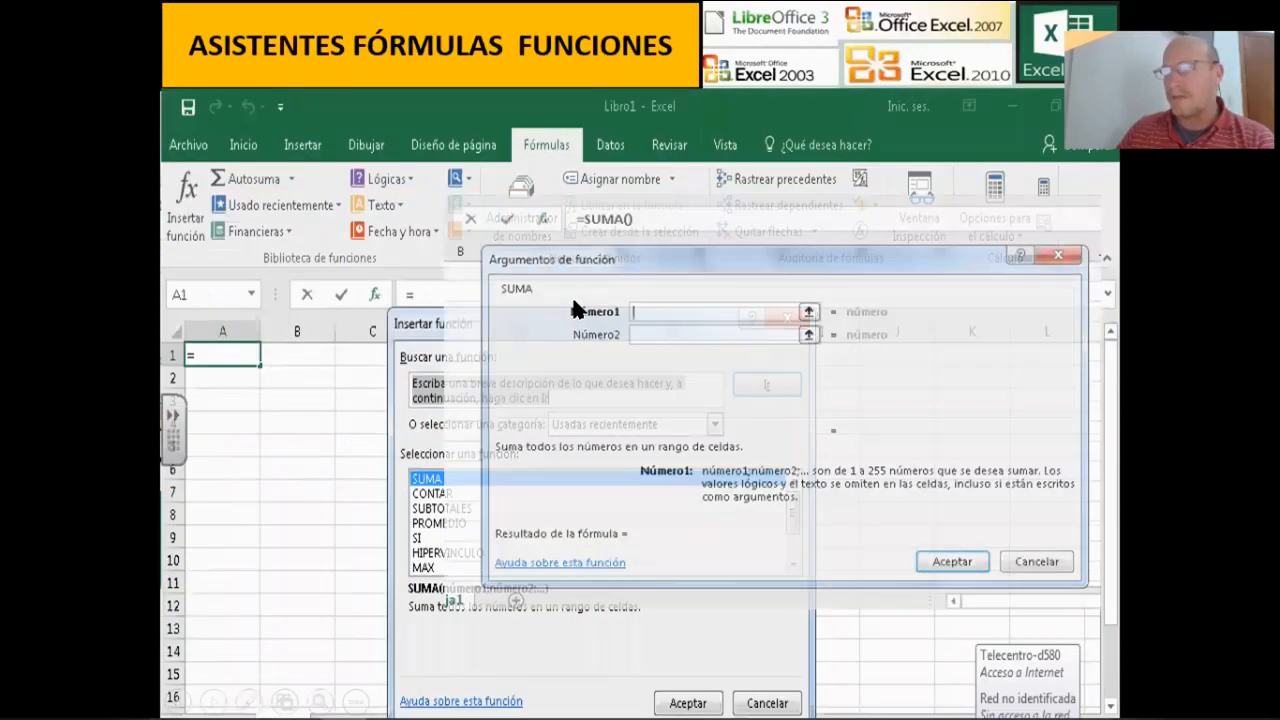
pyautogui.press('pagedown')
pyautogui.press('pagedown')
pyautogui.press('pagedown')
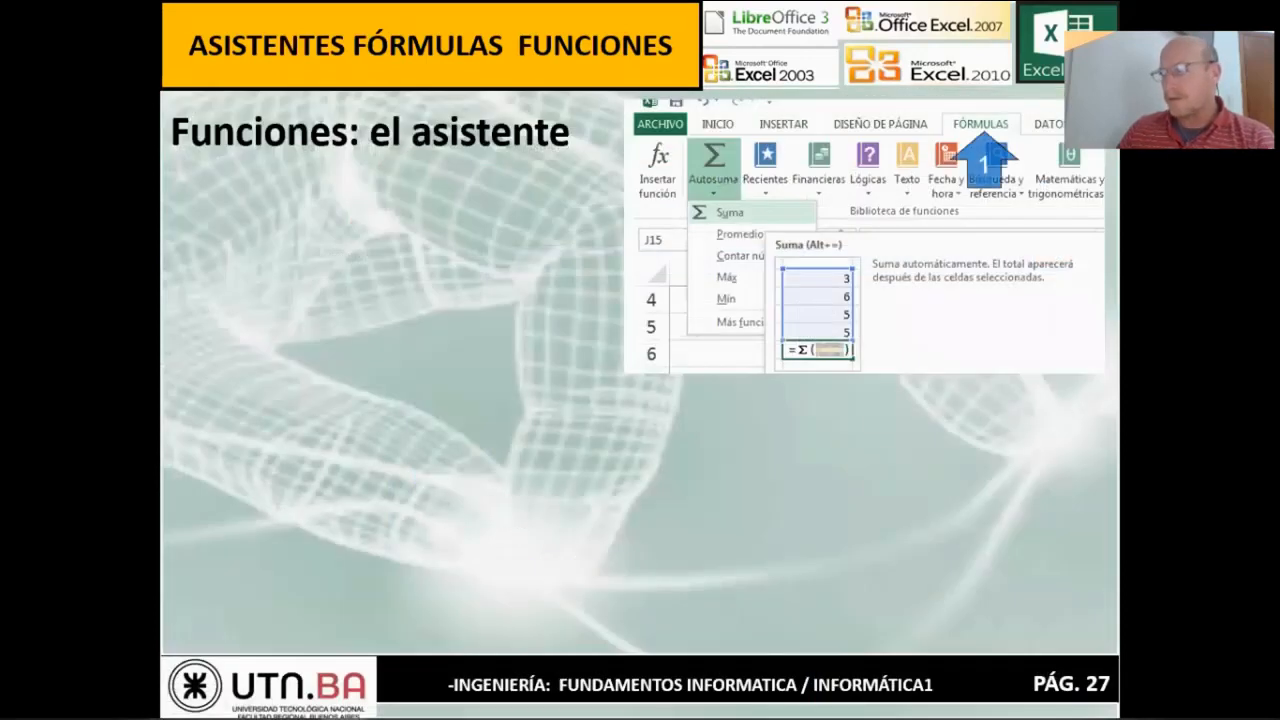
pyautogui.press('pagedown')
pyautogui.press('pagedown')
pyautogui.press('pagedown')
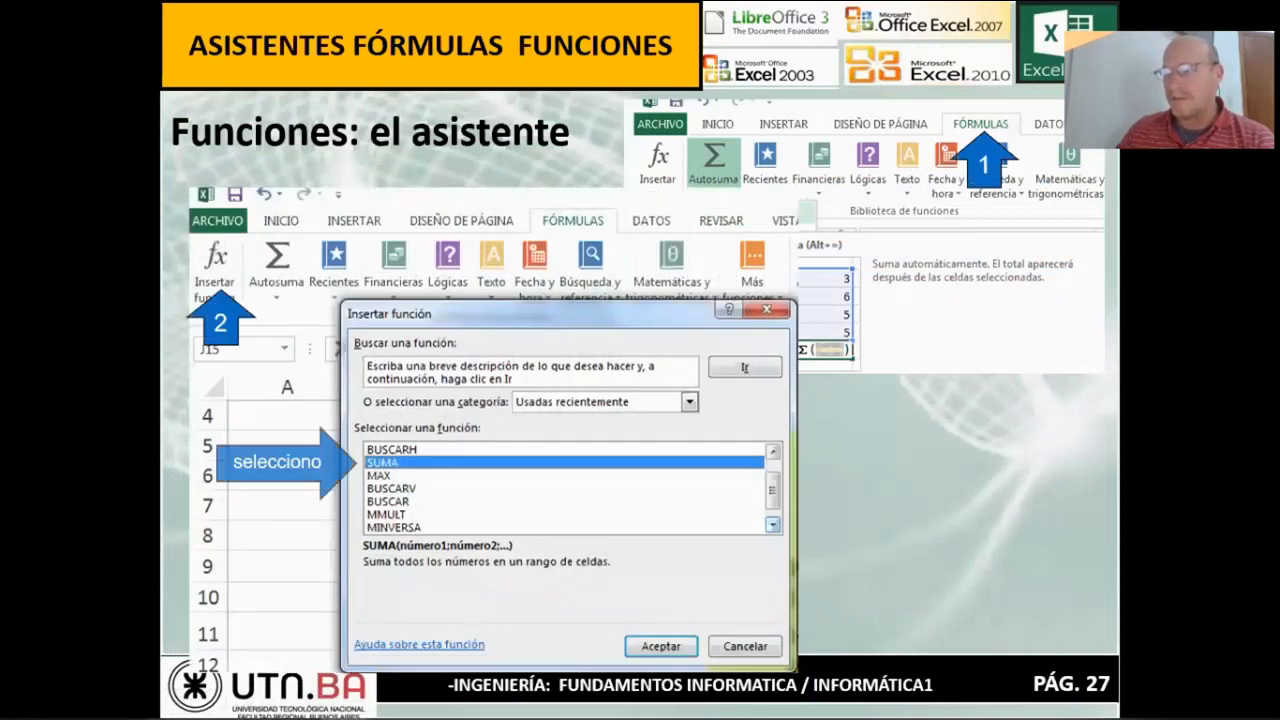
pyautogui.press('pagedown')
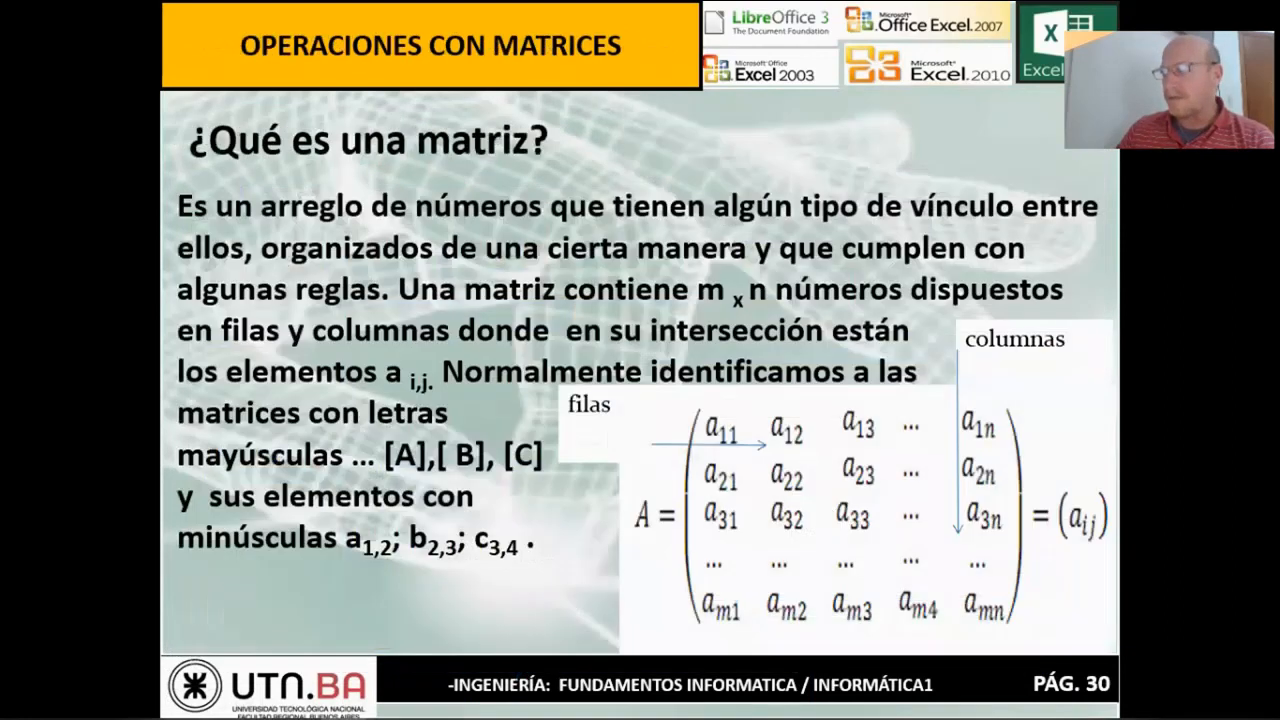
pyautogui.press('pagedown')
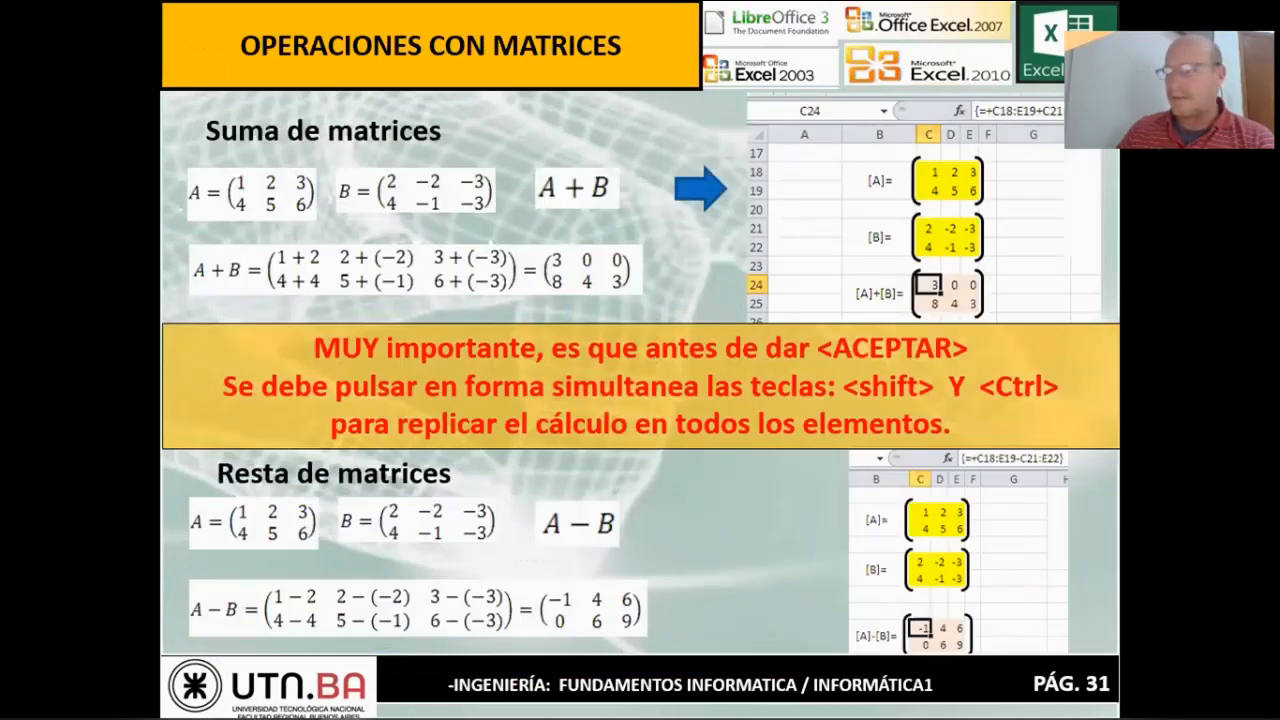
pyautogui.press('pagedown')
pyautogui.press('pagedown')
pyautogui.press('pagedown')
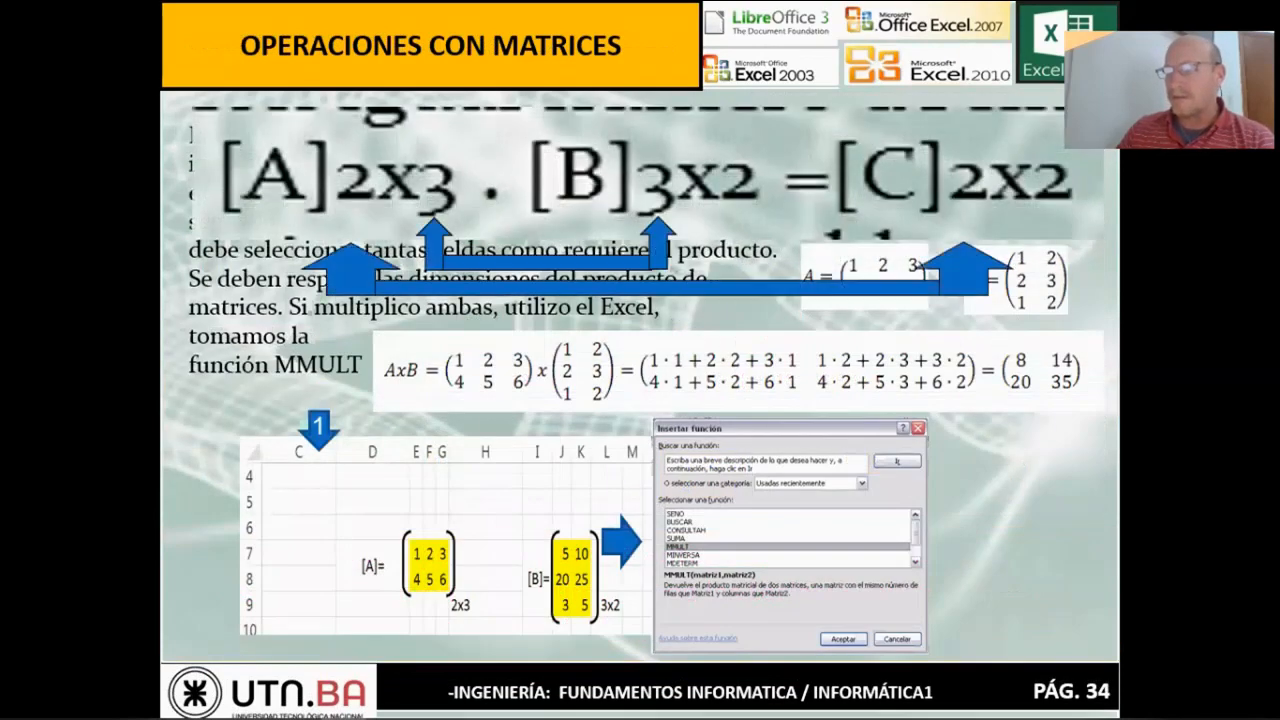
pyautogui.press('pagedown')
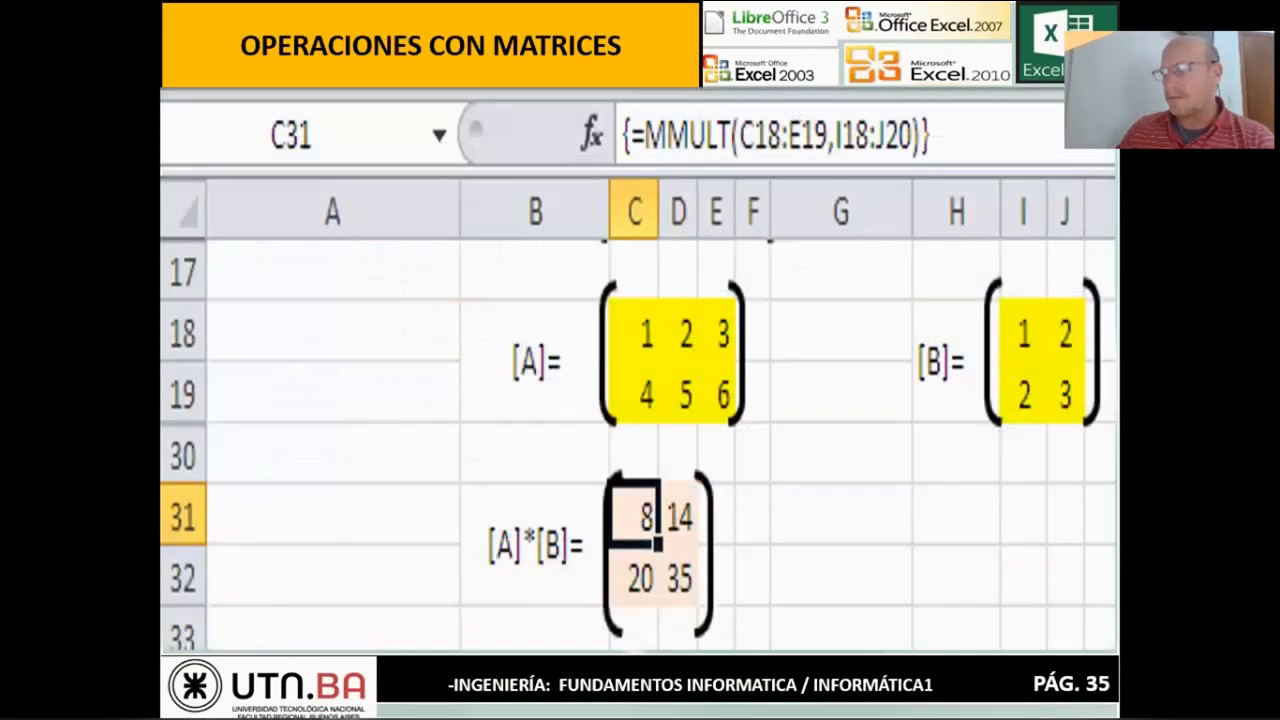
pyautogui.press('pagedown')
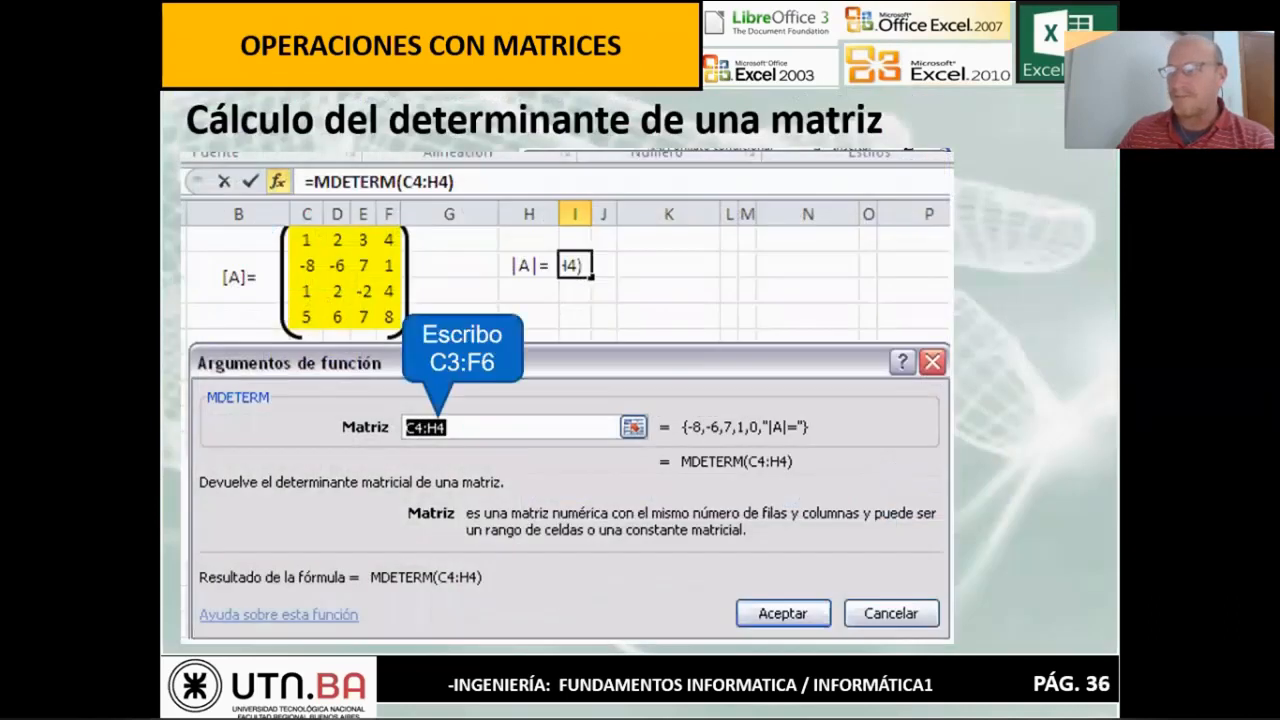
pyautogui.press('pagedown')
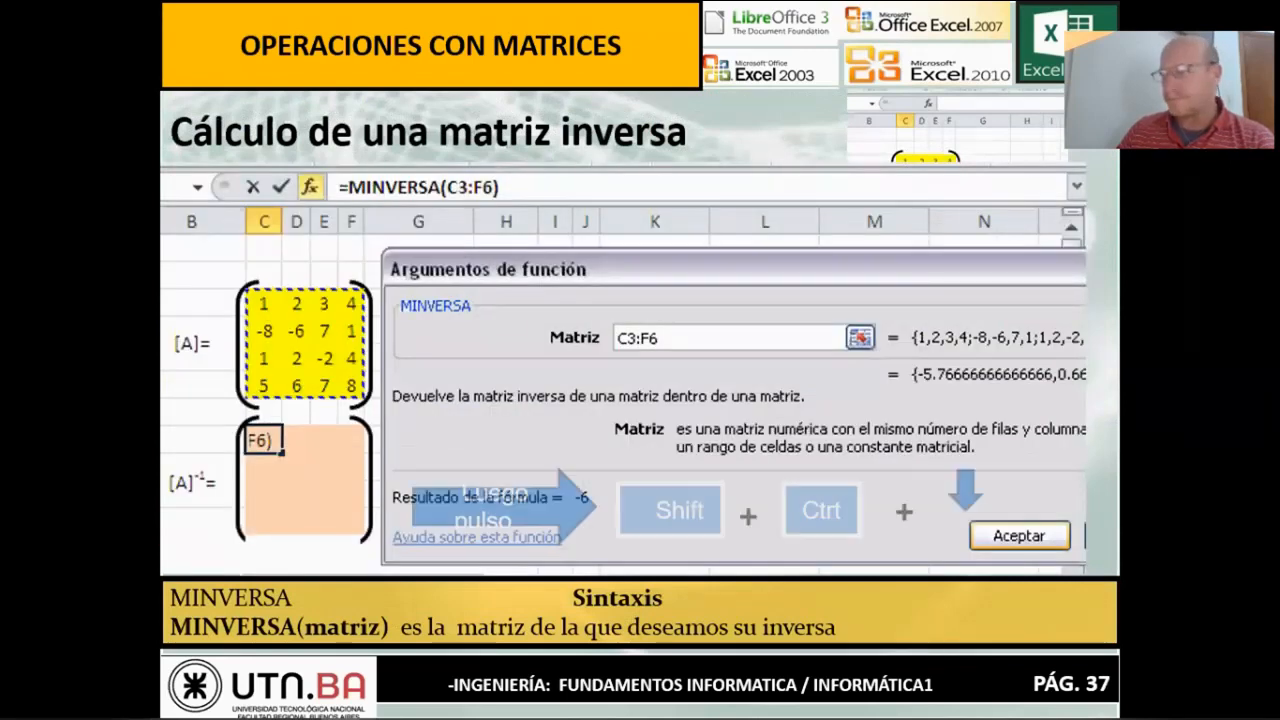
pyautogui.press('pagedown')
pyautogui.press('pagedown')
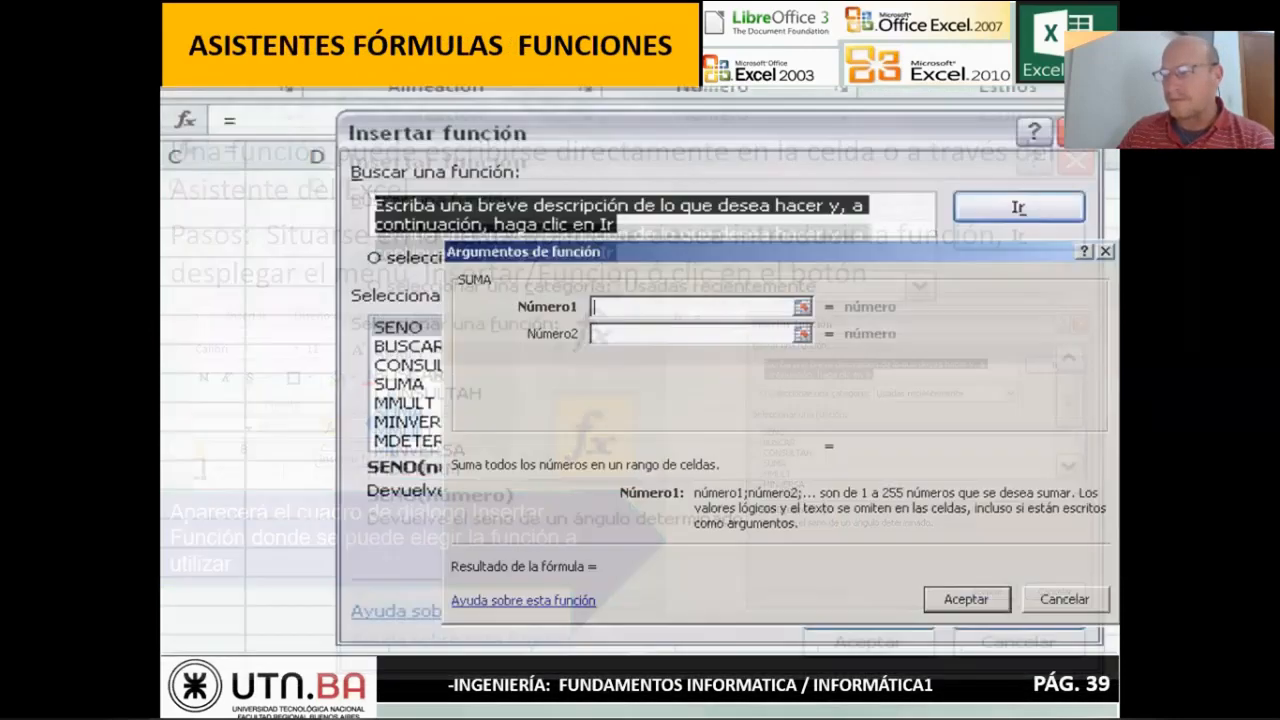
pyautogui.press('pagedown')
pyautogui.press('pagedown')
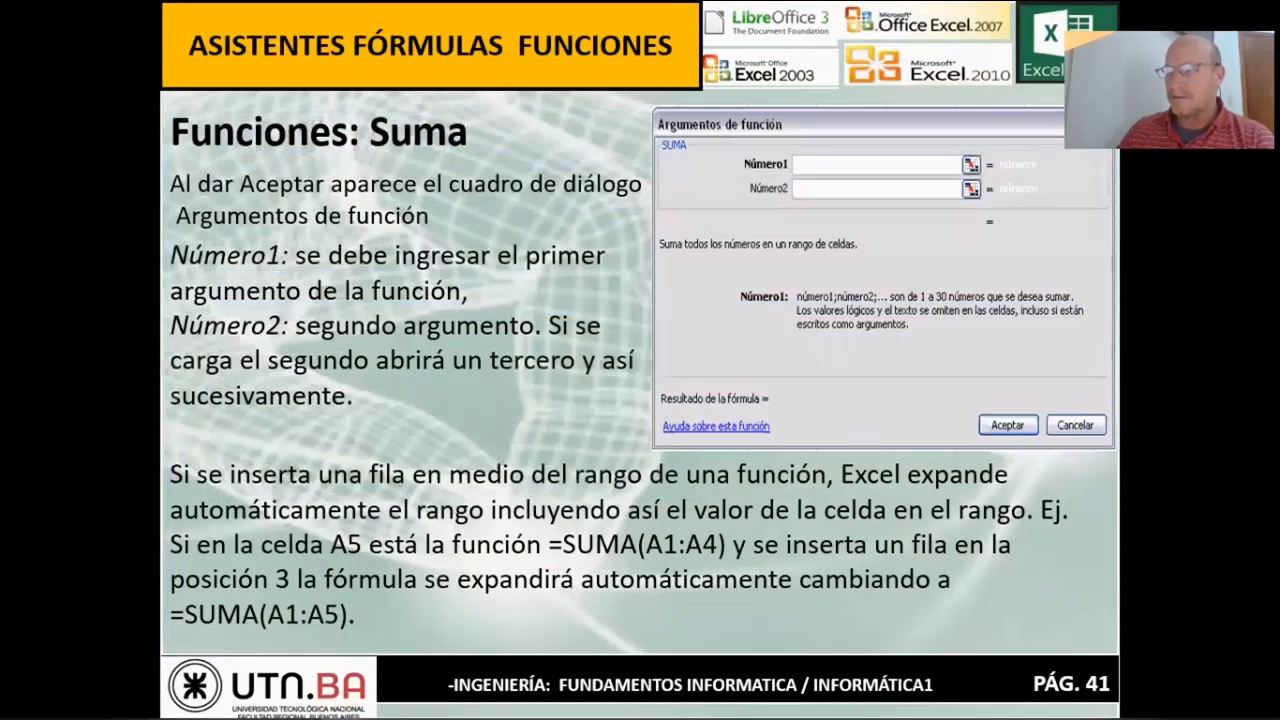
pyautogui.press('pagedown')
pyautogui.press('pagedown')
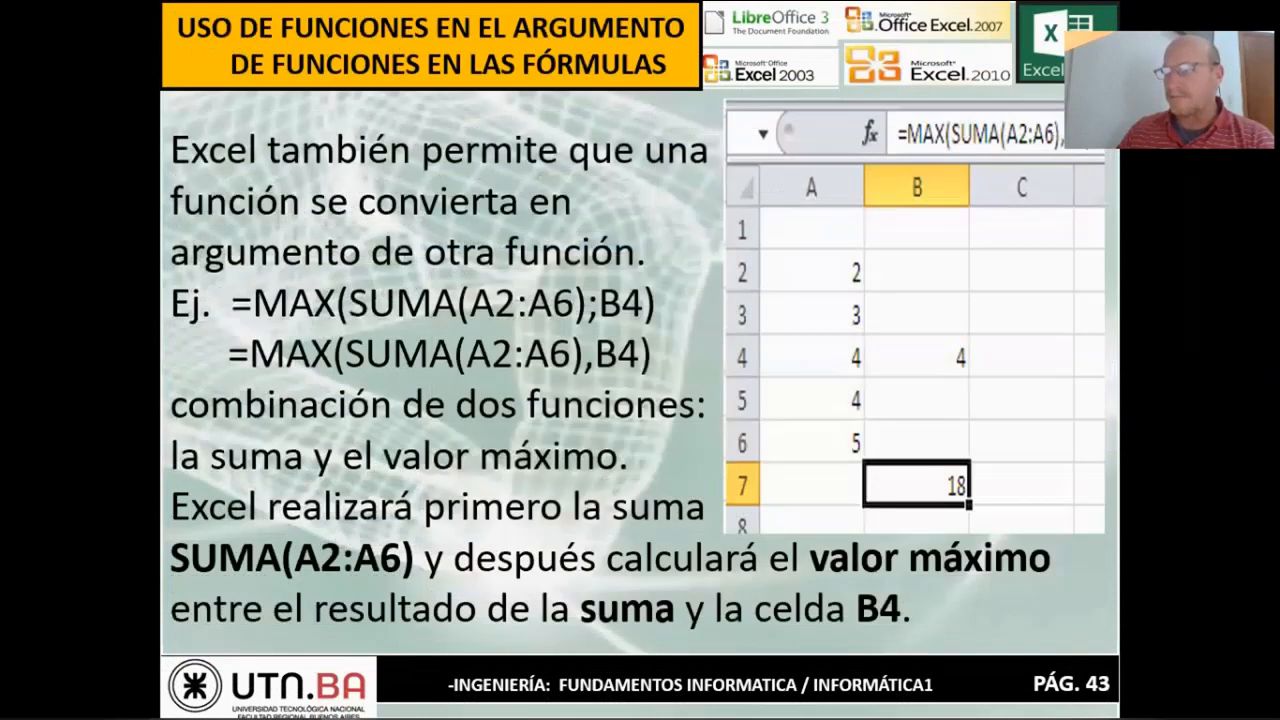
pyautogui.press('pageup')
pyautogui.press('pageup')
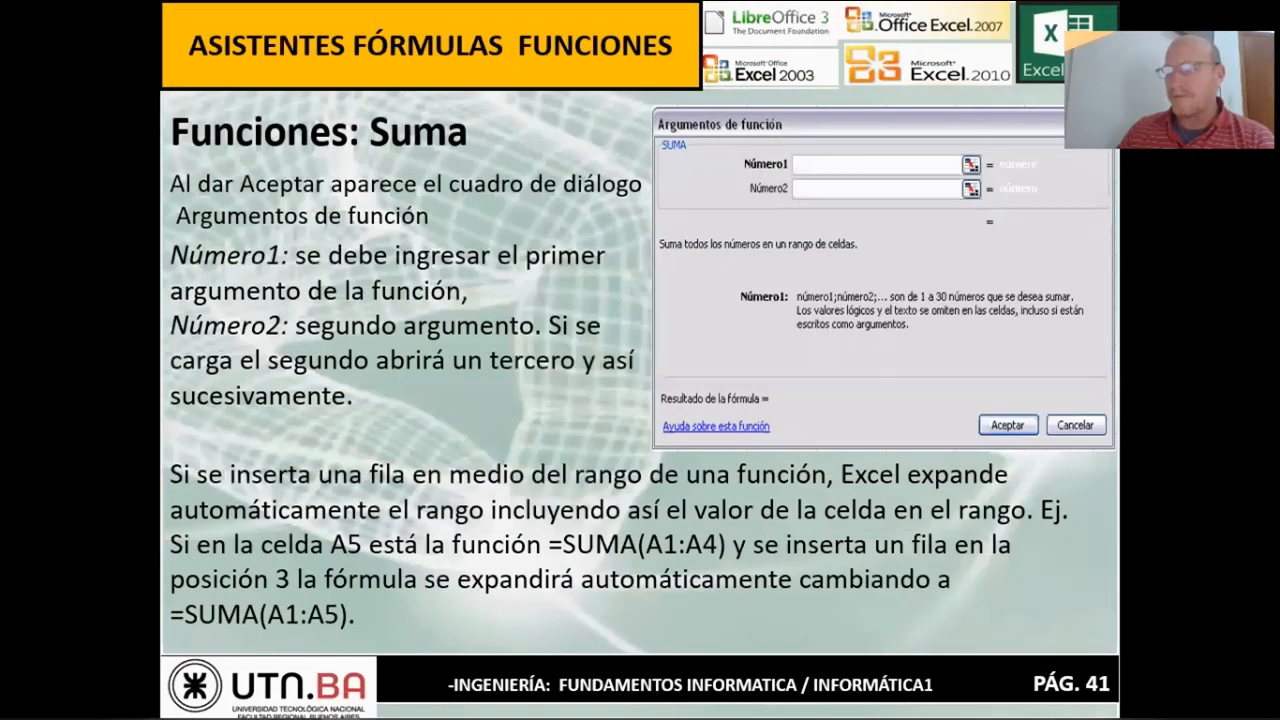
pyautogui.press('pageup')
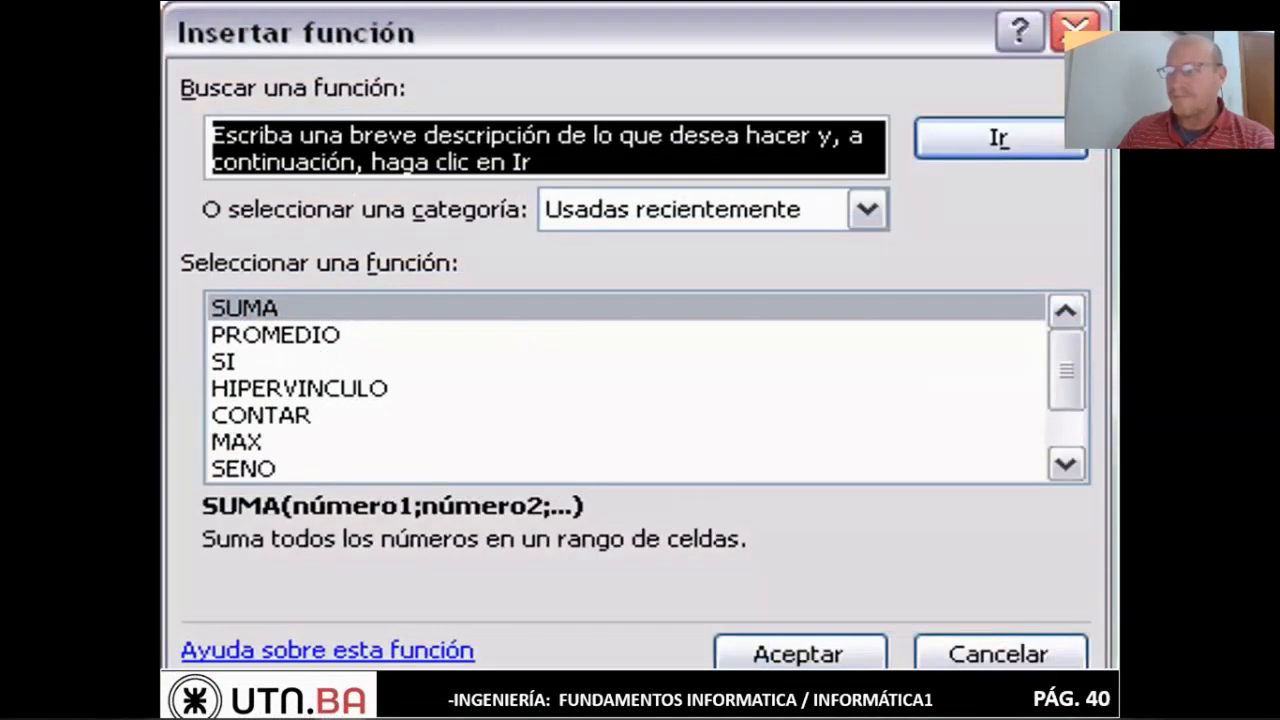
pyautogui.press('pageup')
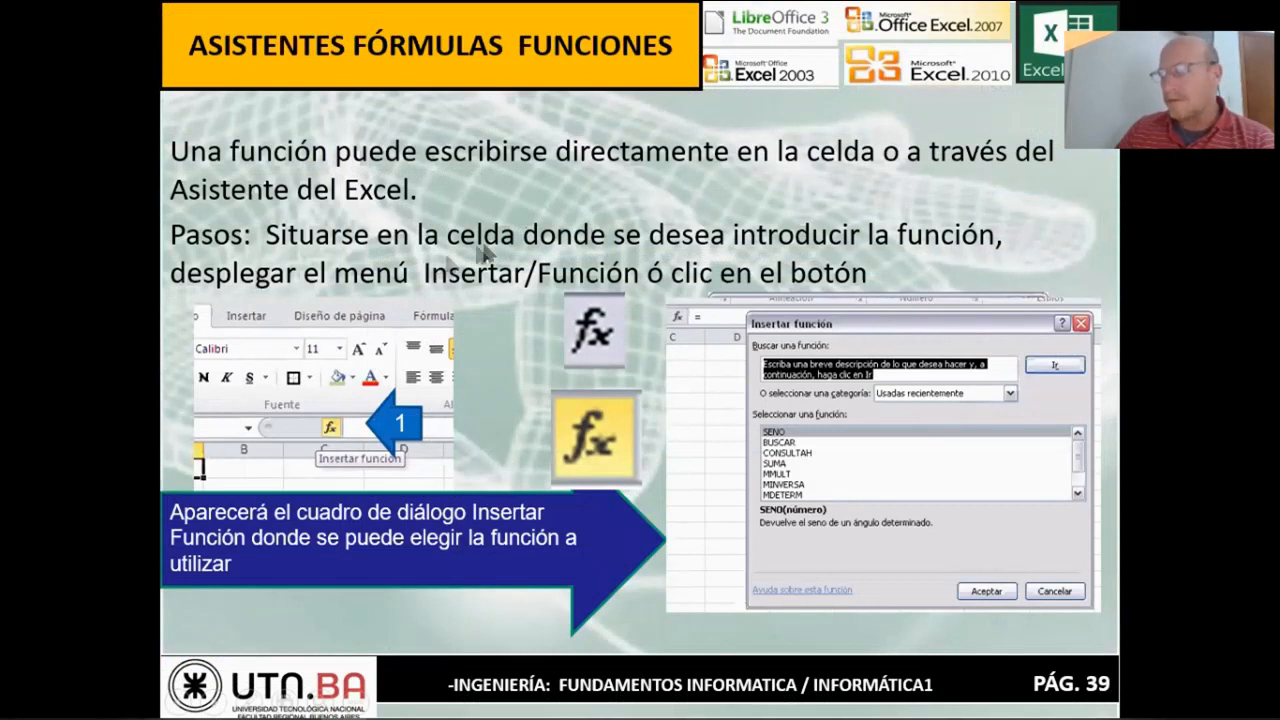
pyautogui.press('pageup')
pyautogui.press('pagedown')
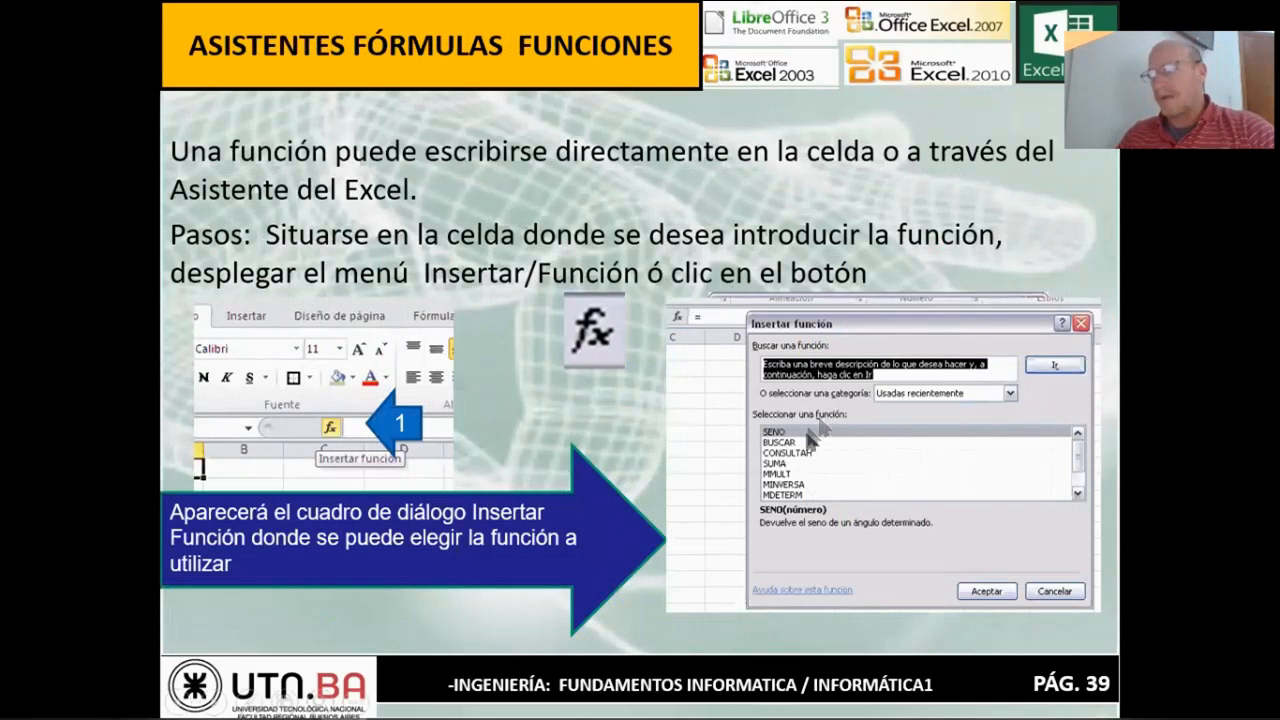
pyautogui.click(648, 424)
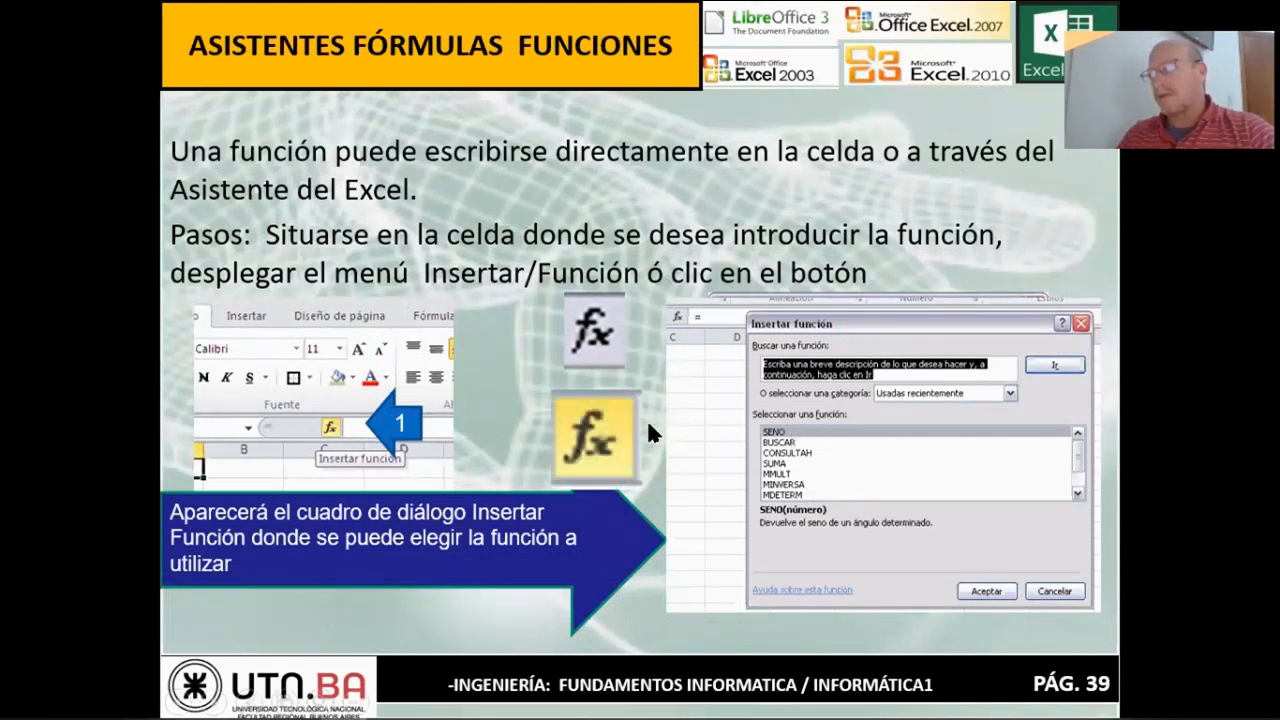
pyautogui.click(648, 424)
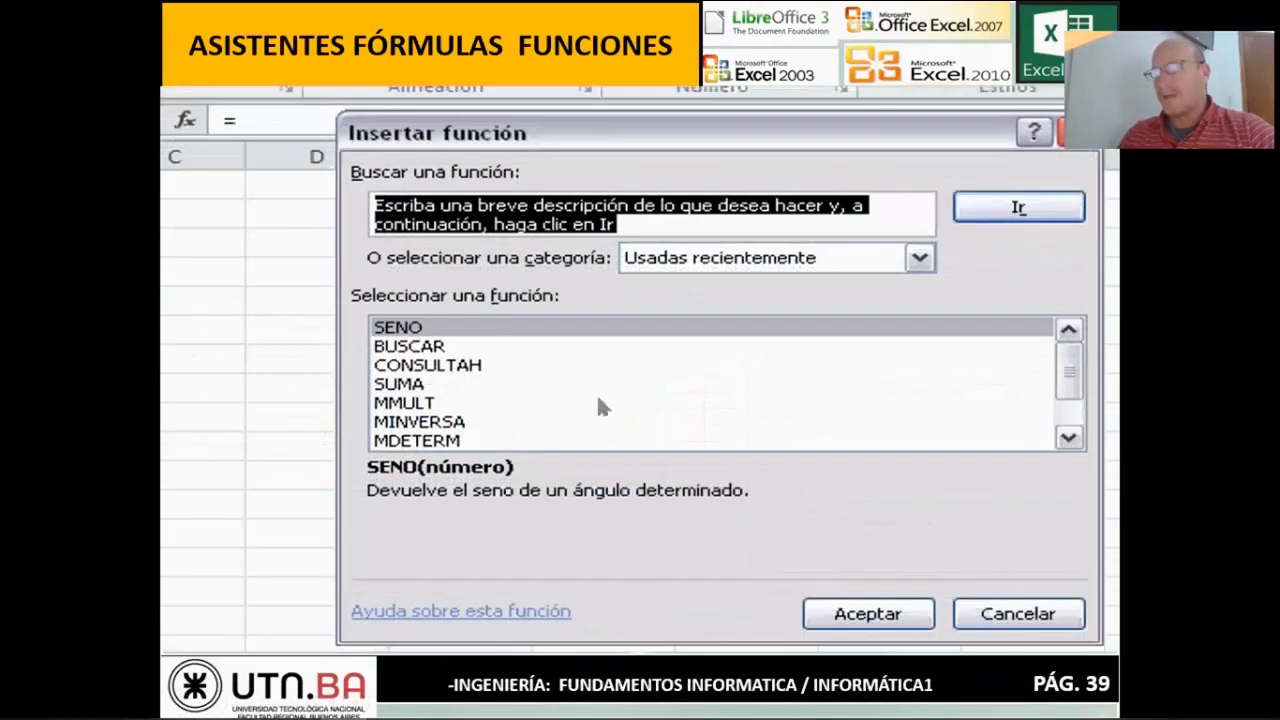
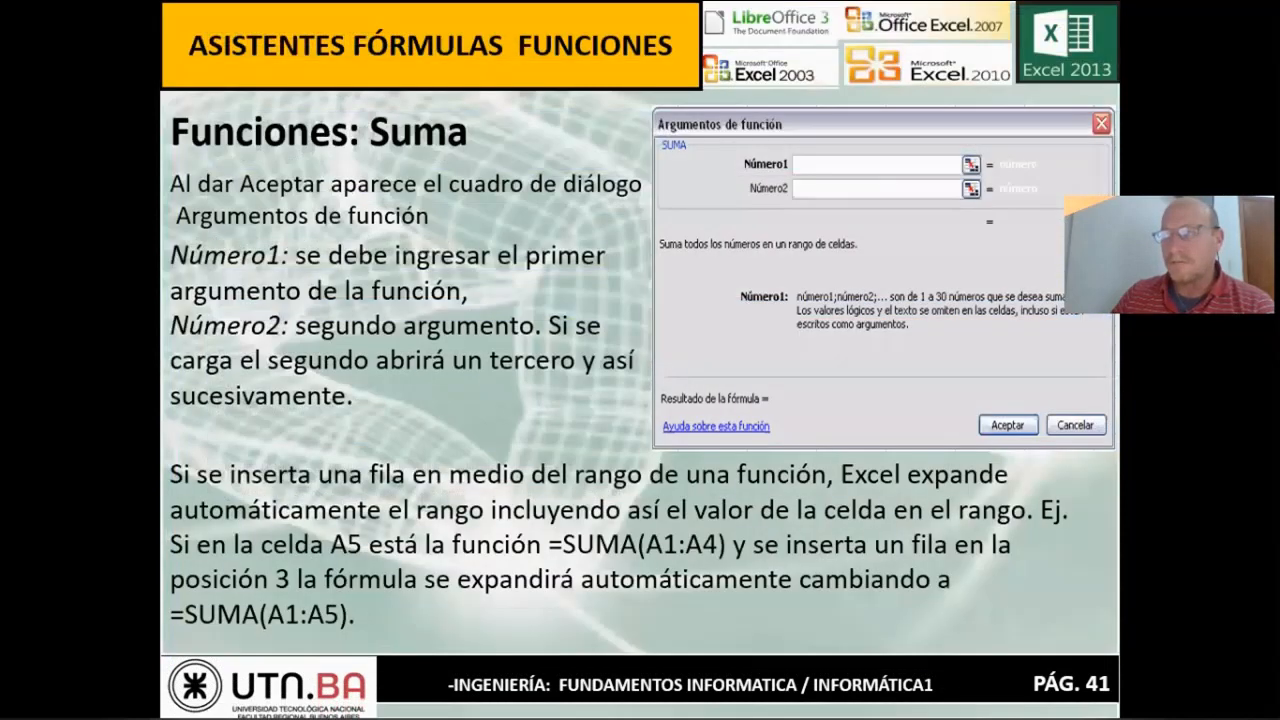
pyautogui.press('Right')
pyautogui.press('Right')
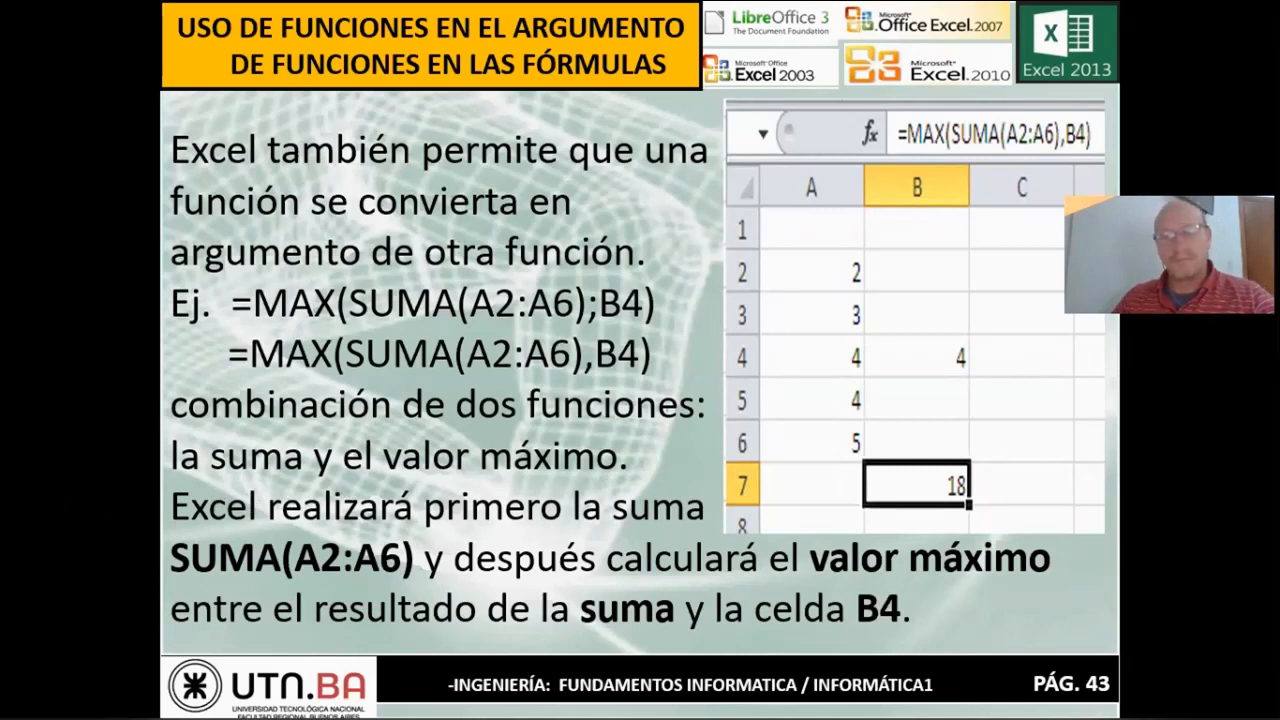
# Step: Exit the slide show, switch to the Excel workbook ejemplo planilla and maximize its window
pyautogui.press('Escape')
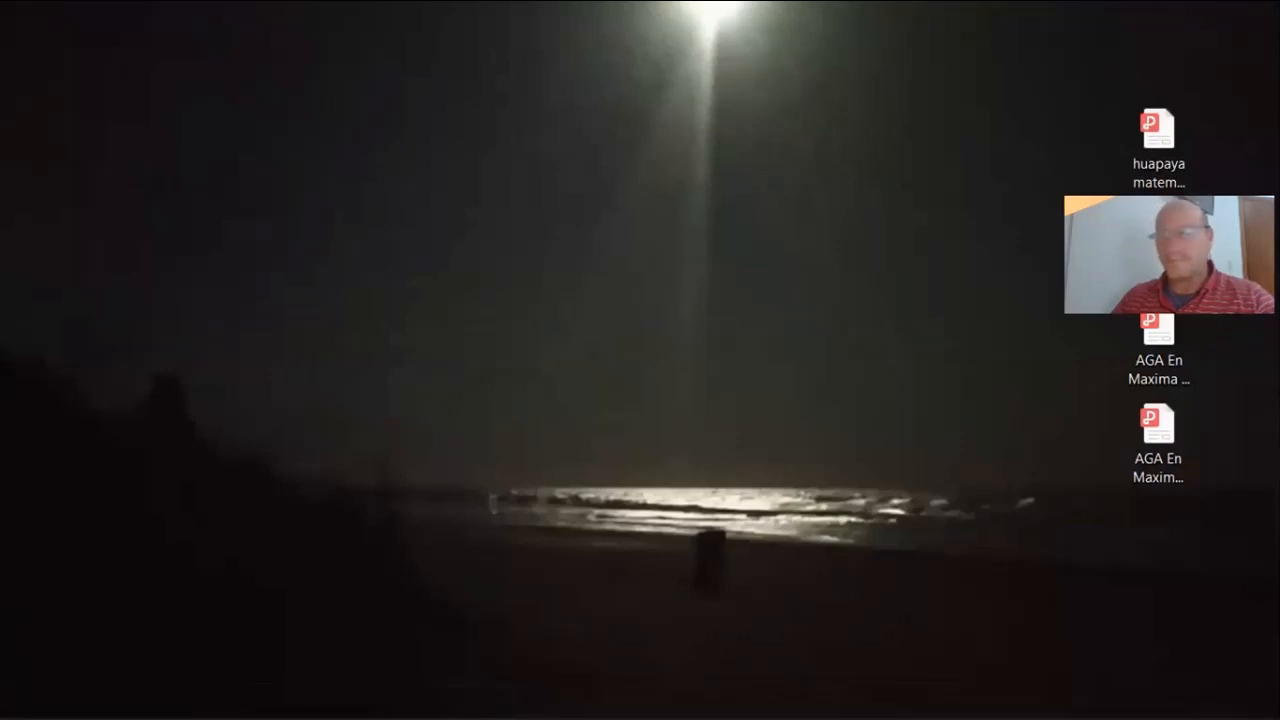
pyautogui.hotkey('alt', 'Tab')
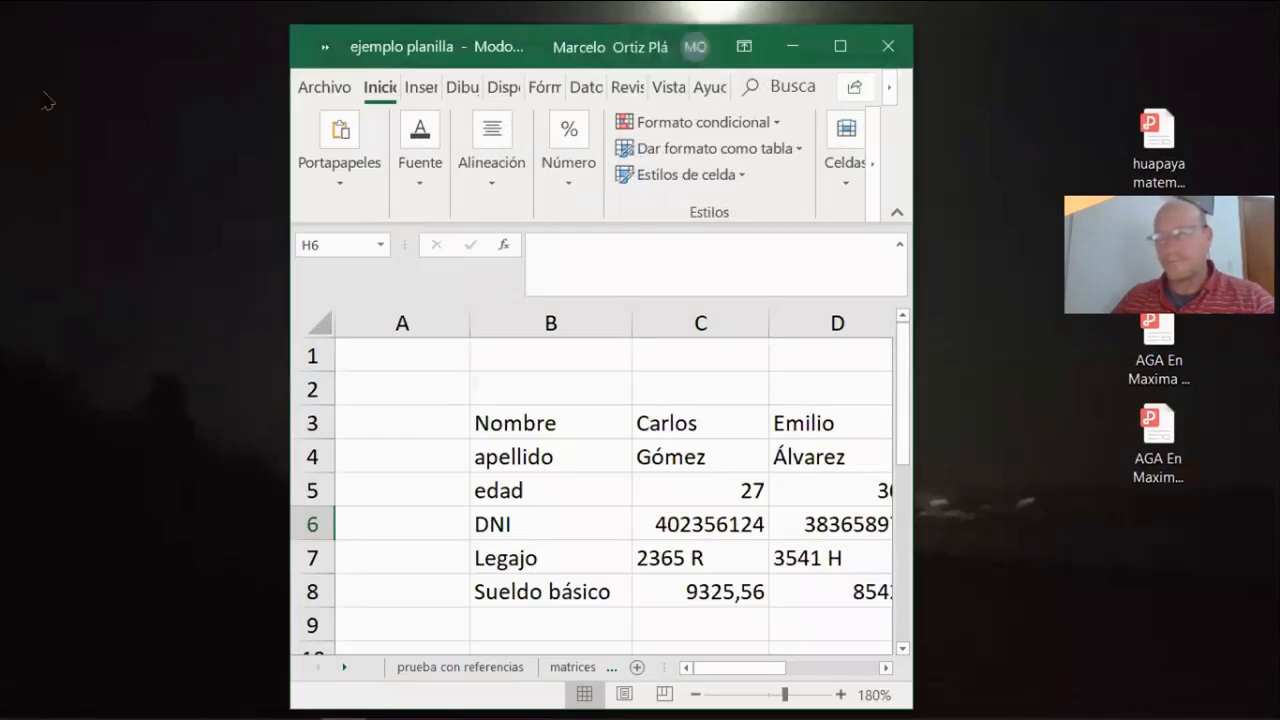
pyautogui.click(840, 47)
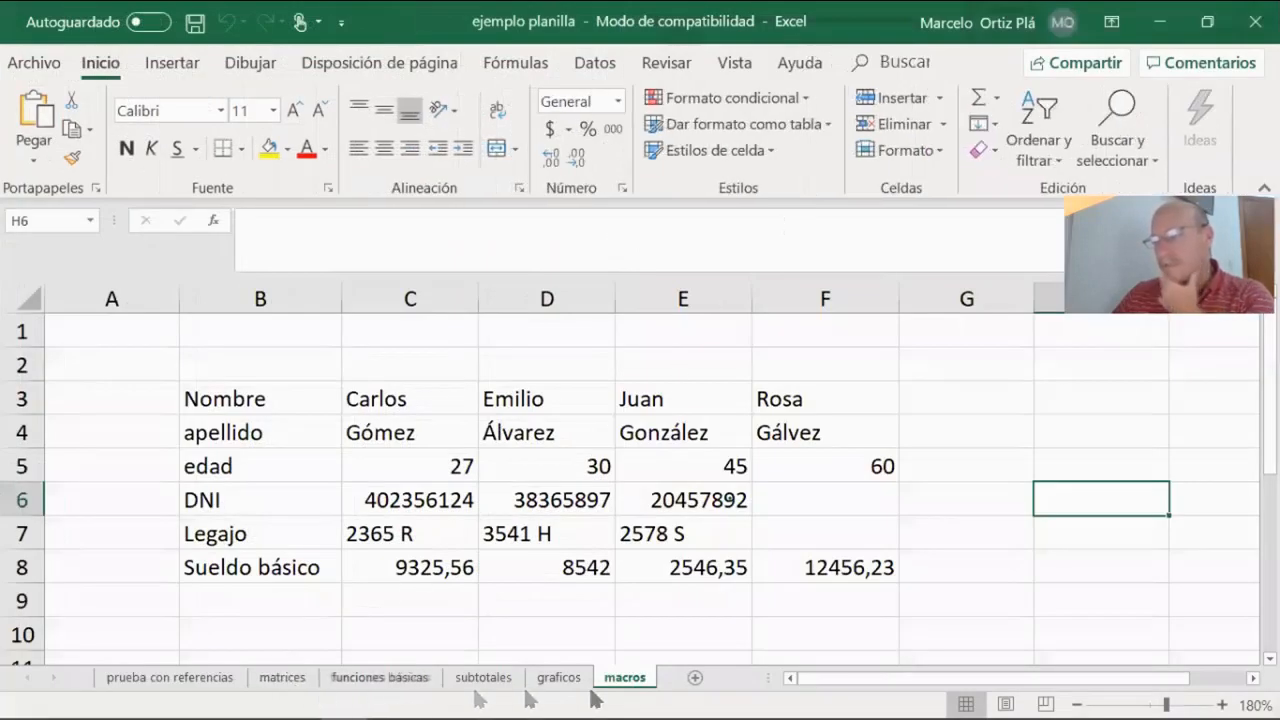
# Step: Look through the graficos, matrices, prueba con referencias and funciones básicas sheets, including the exercise that uses the SI function
pyautogui.click(558, 679)
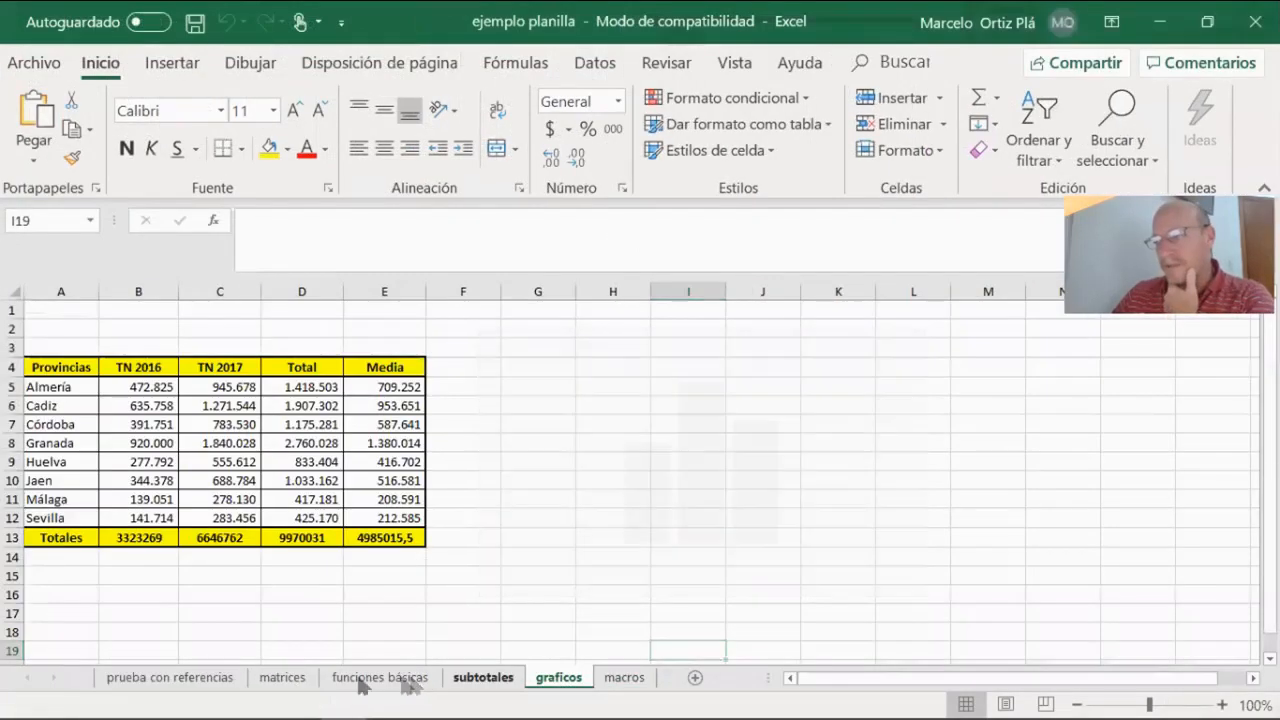
pyautogui.click(388, 679)
pyautogui.click(290, 680)
pyautogui.click(185, 680)
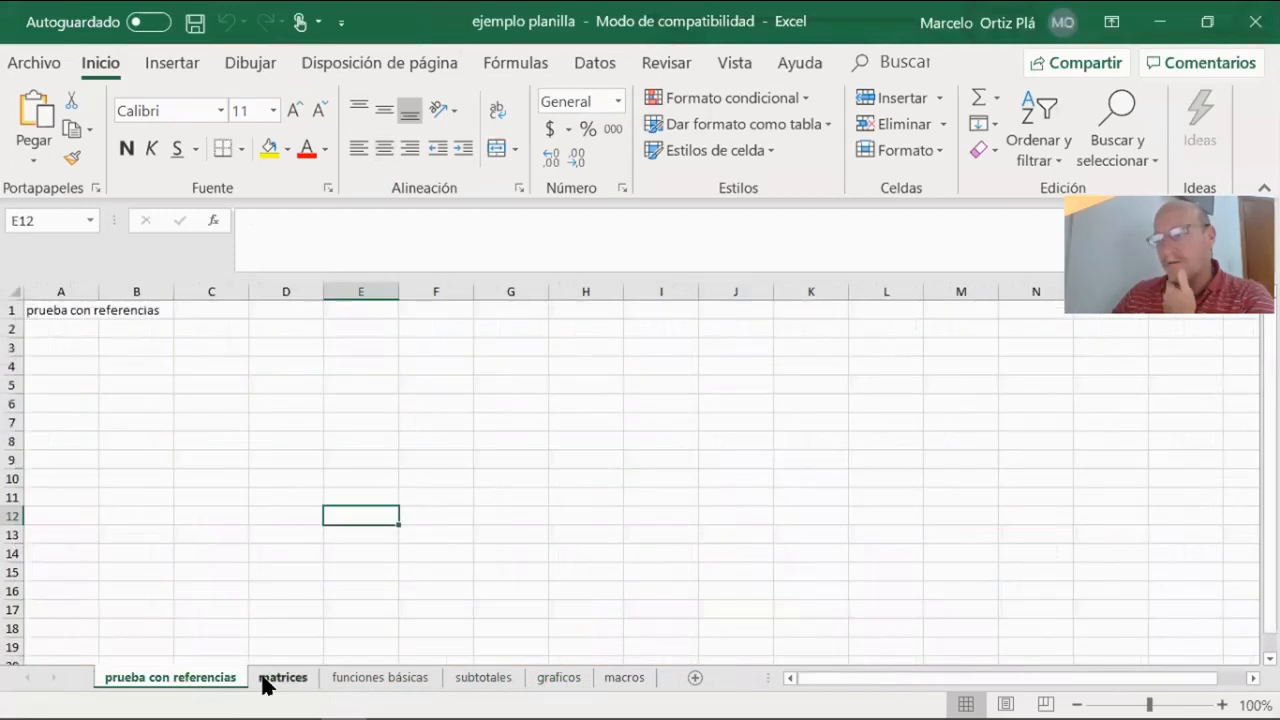
pyautogui.click(374, 682)
pyautogui.click(815, 688)
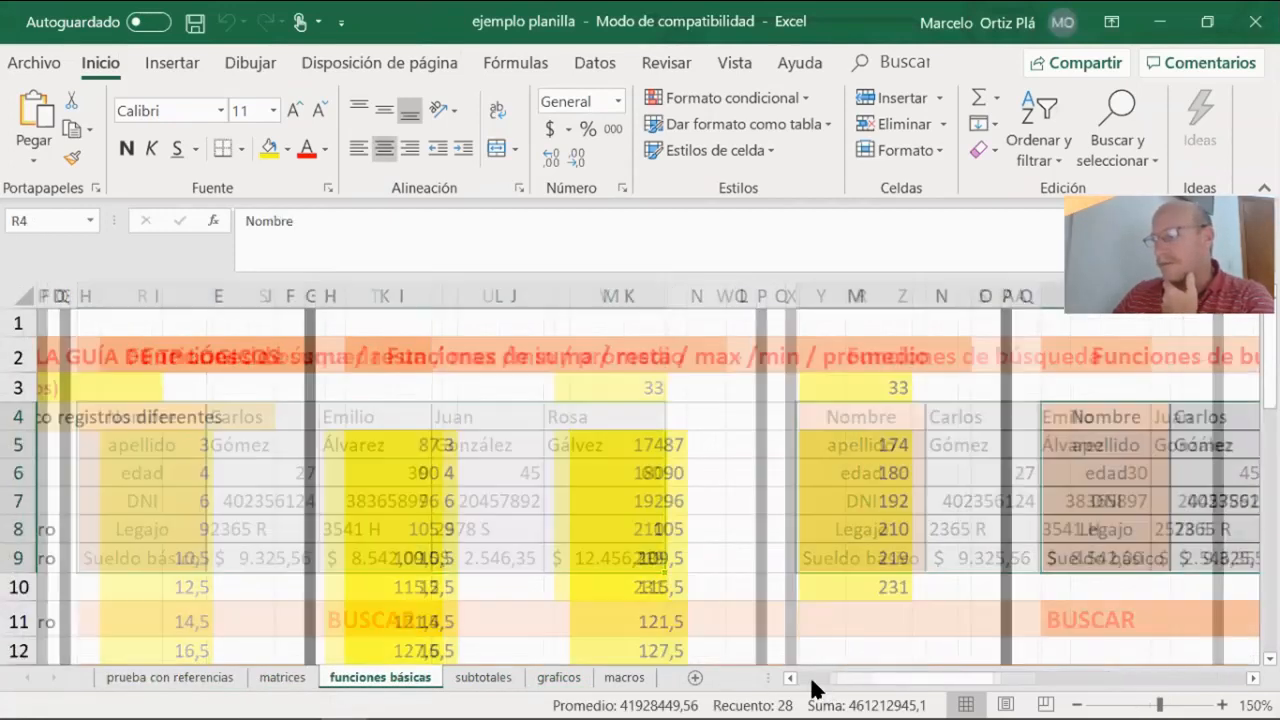
pyautogui.click(776, 572)
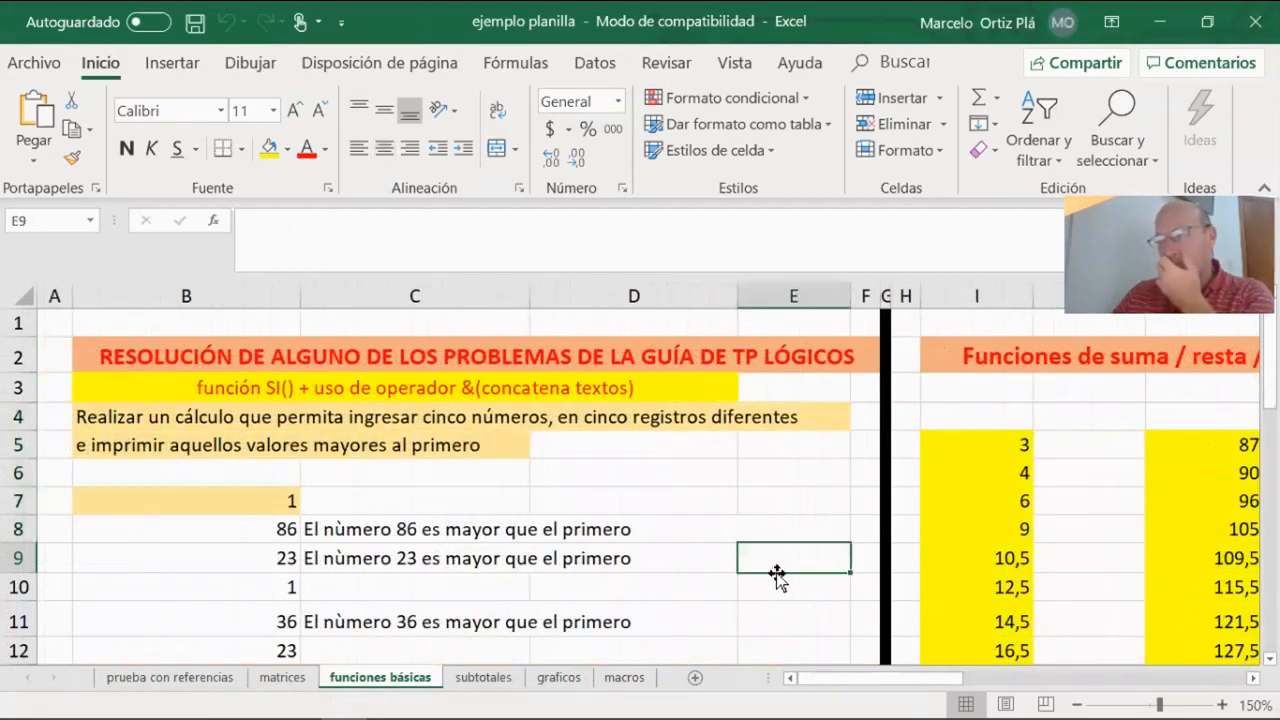
pyautogui.scroll(-4, 777, 574)
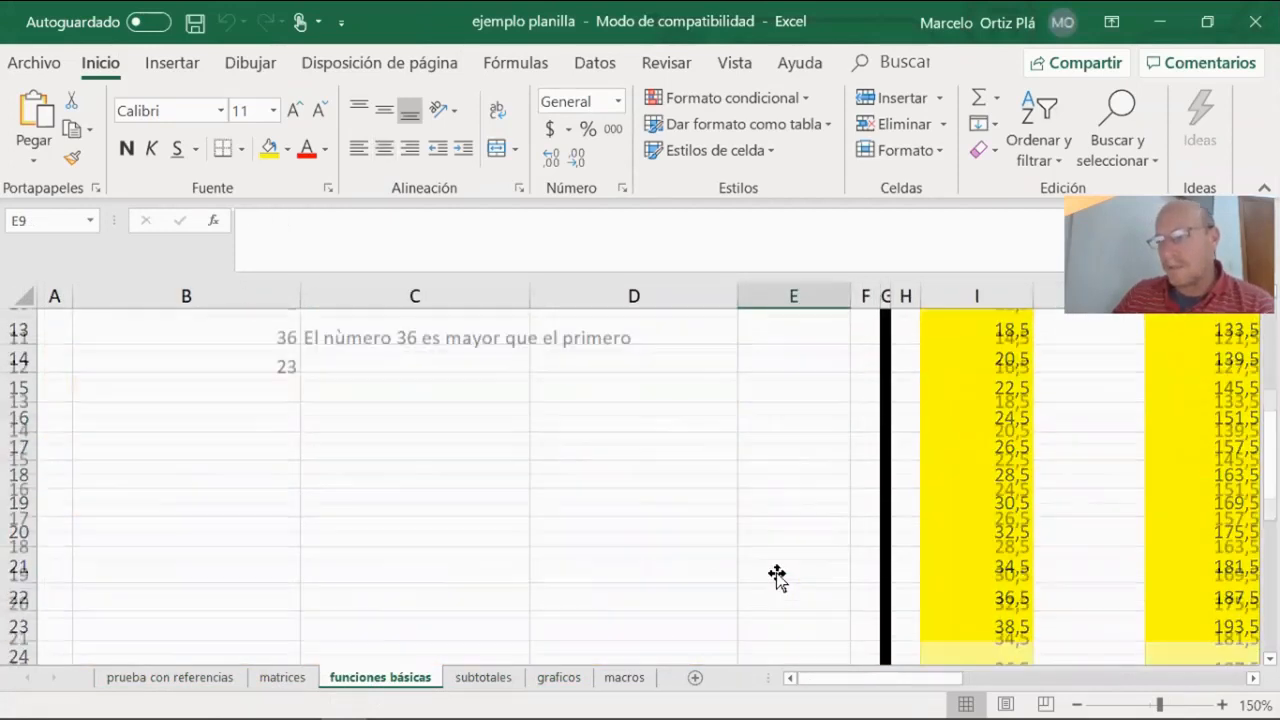
pyautogui.scroll(2, 777, 574)
pyautogui.scroll(-1, 760, 624)
# Step: Insert a new sheet after funciones básicas and enter 30 in cell C3
pyautogui.click(695, 677)
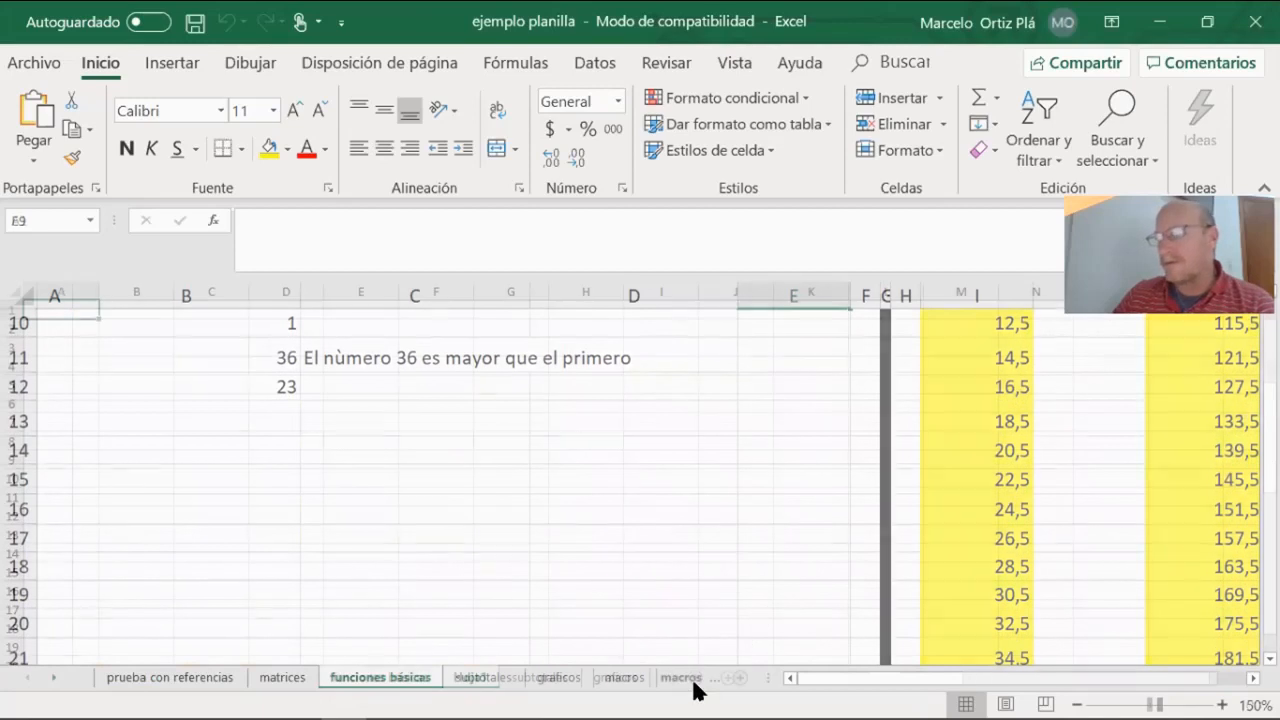
pyautogui.click(235, 441)
pyautogui.click(180, 352)
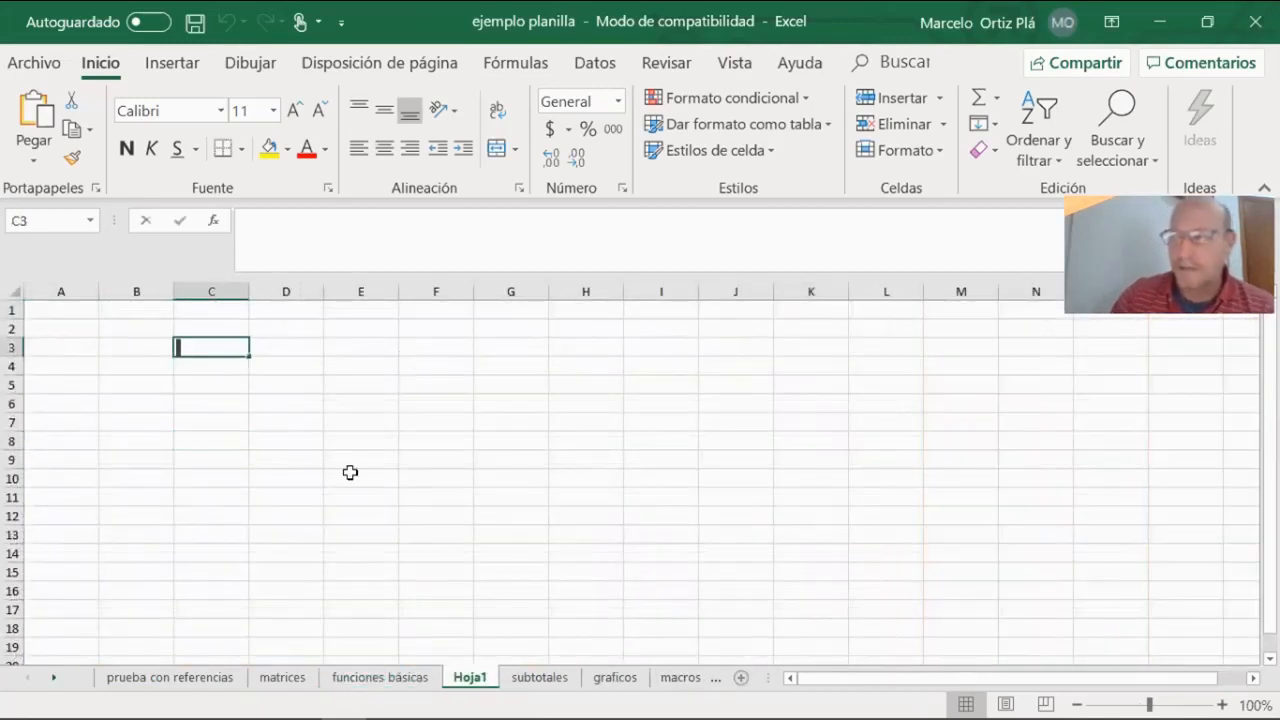
pyautogui.write('30')
pyautogui.press('Return')
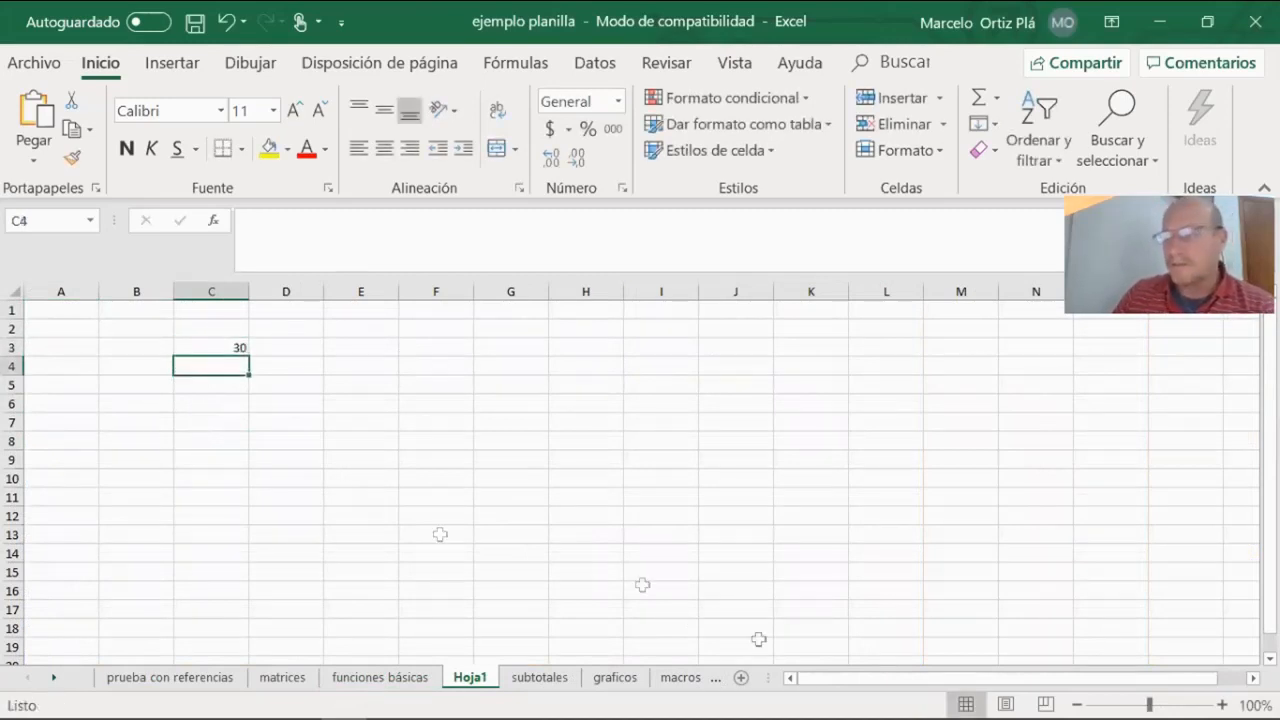
# Step: Rename the new sheet Hoja1 as "funciones muy básicas"
pyautogui.doubleClick(468, 678)
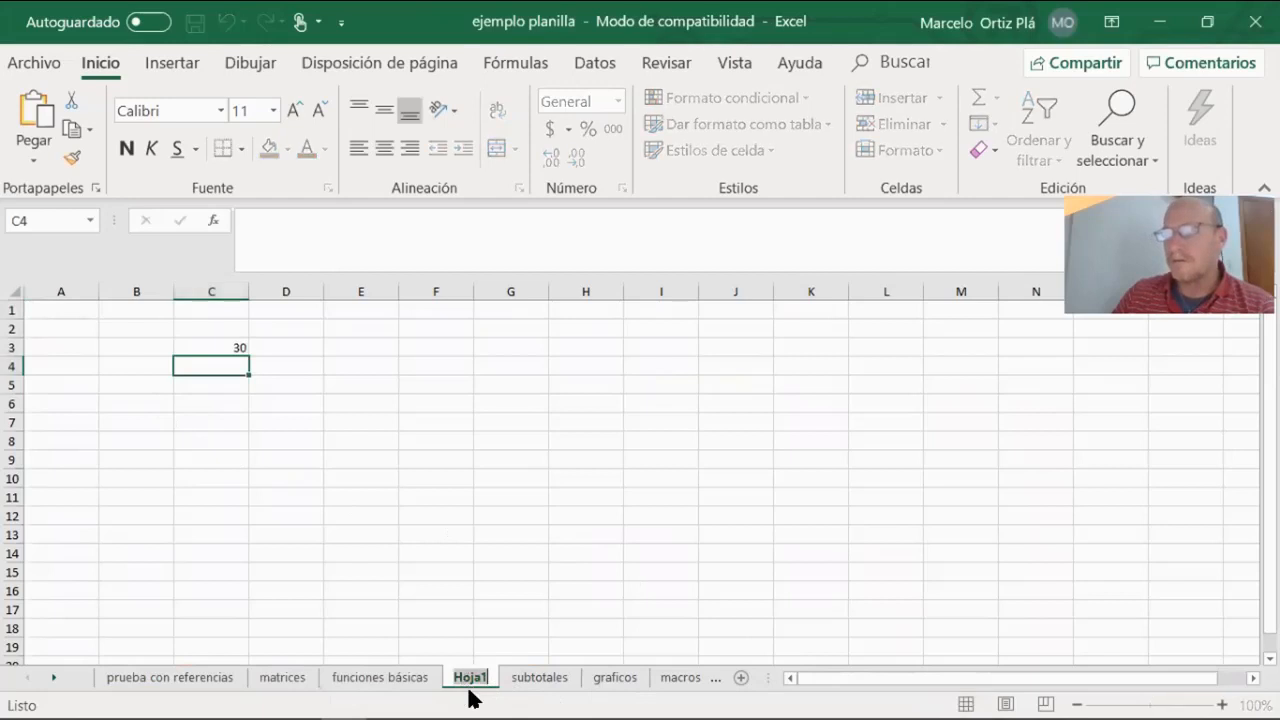
pyautogui.write('fu')
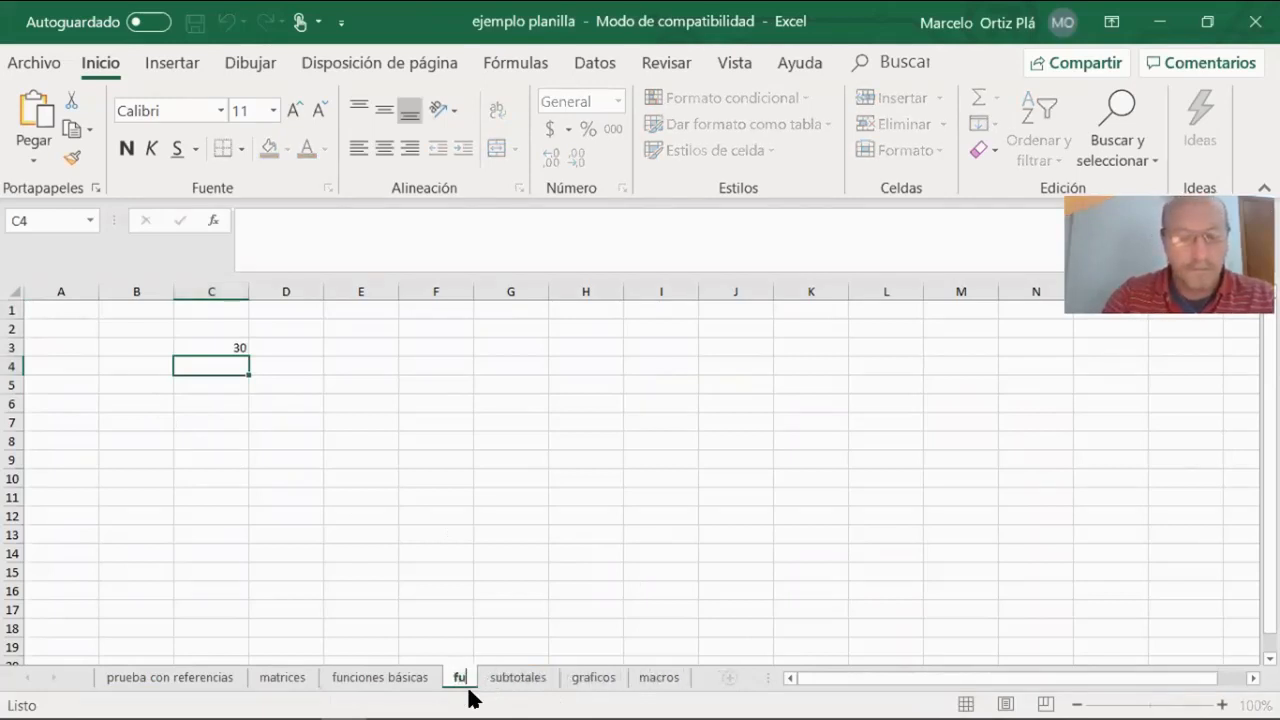
pyautogui.write('nciones ')
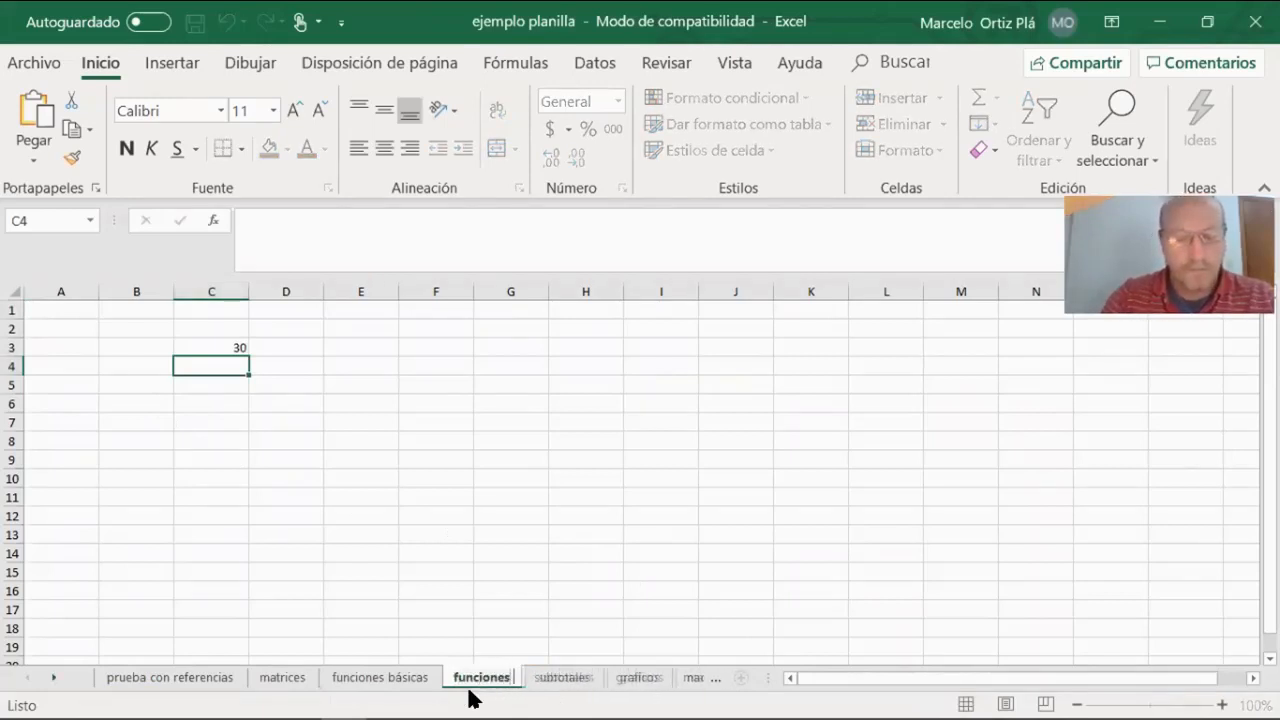
pyautogui.write('muy básicas')
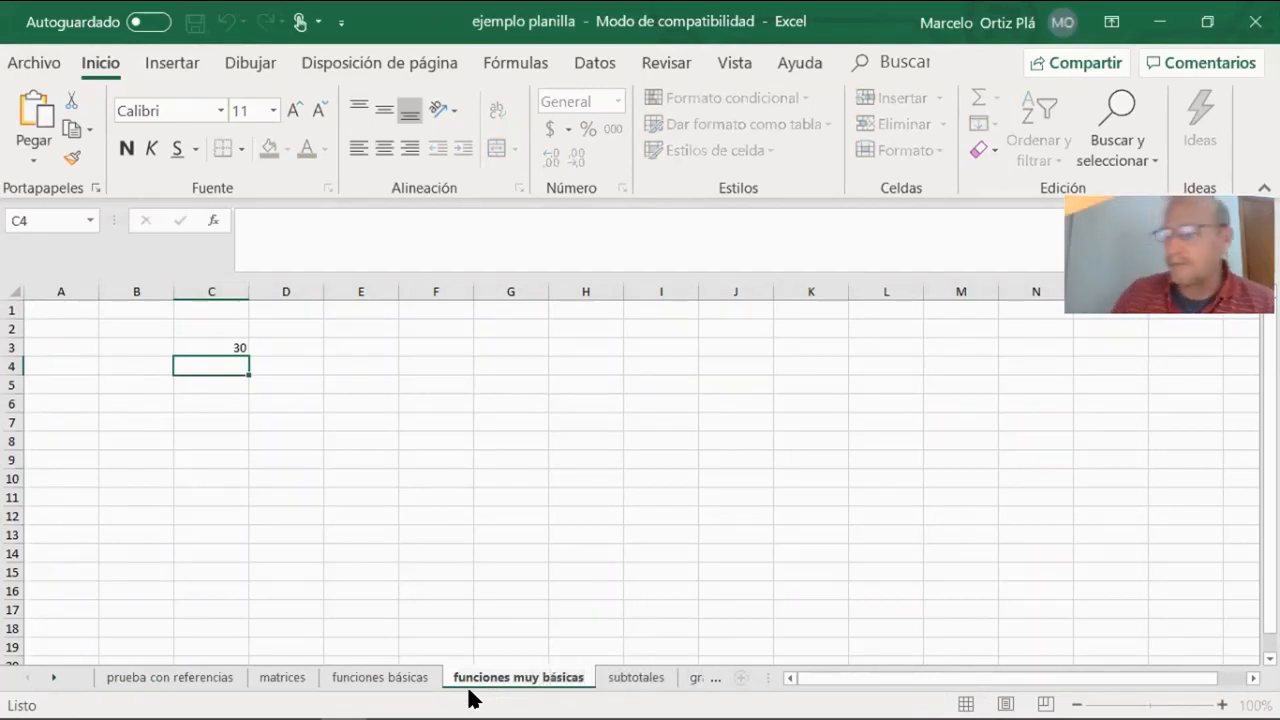
pyautogui.click(402, 442)
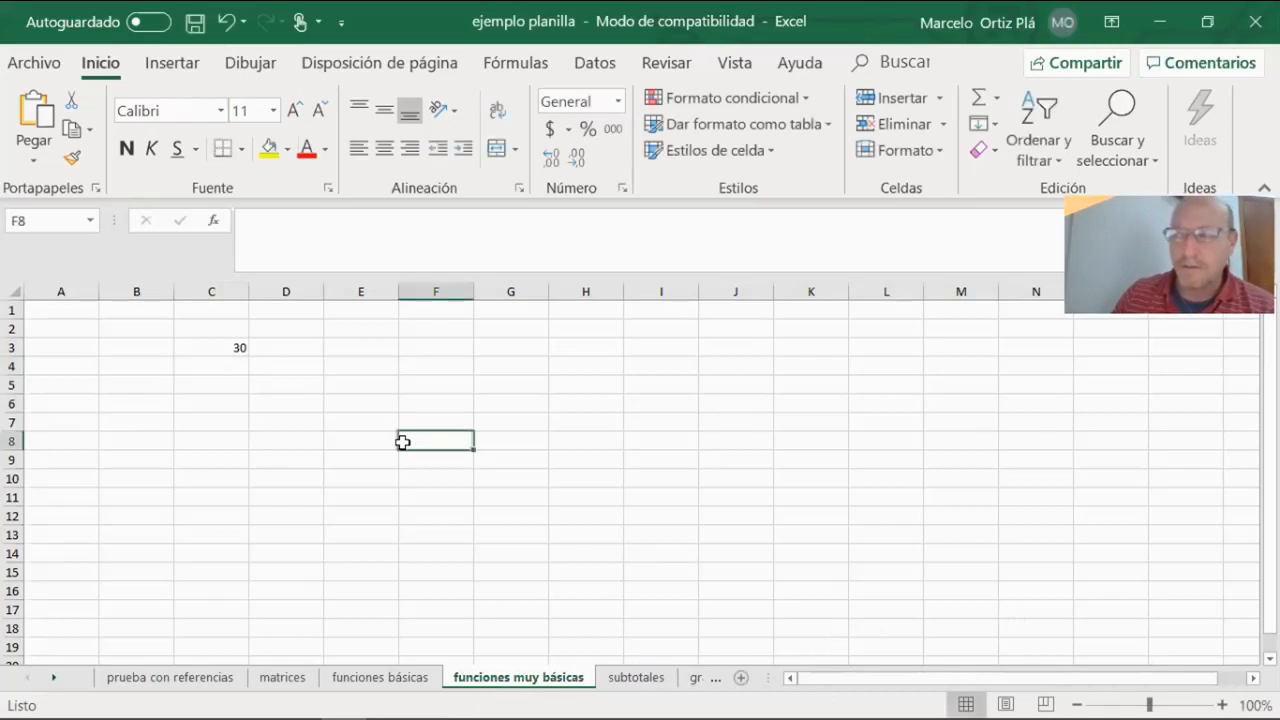
# Step: Enter the heading "Angulo en grados sexagecimales" in cell C2, above the 30
pyautogui.click(203, 354)
pyautogui.click(194, 325)
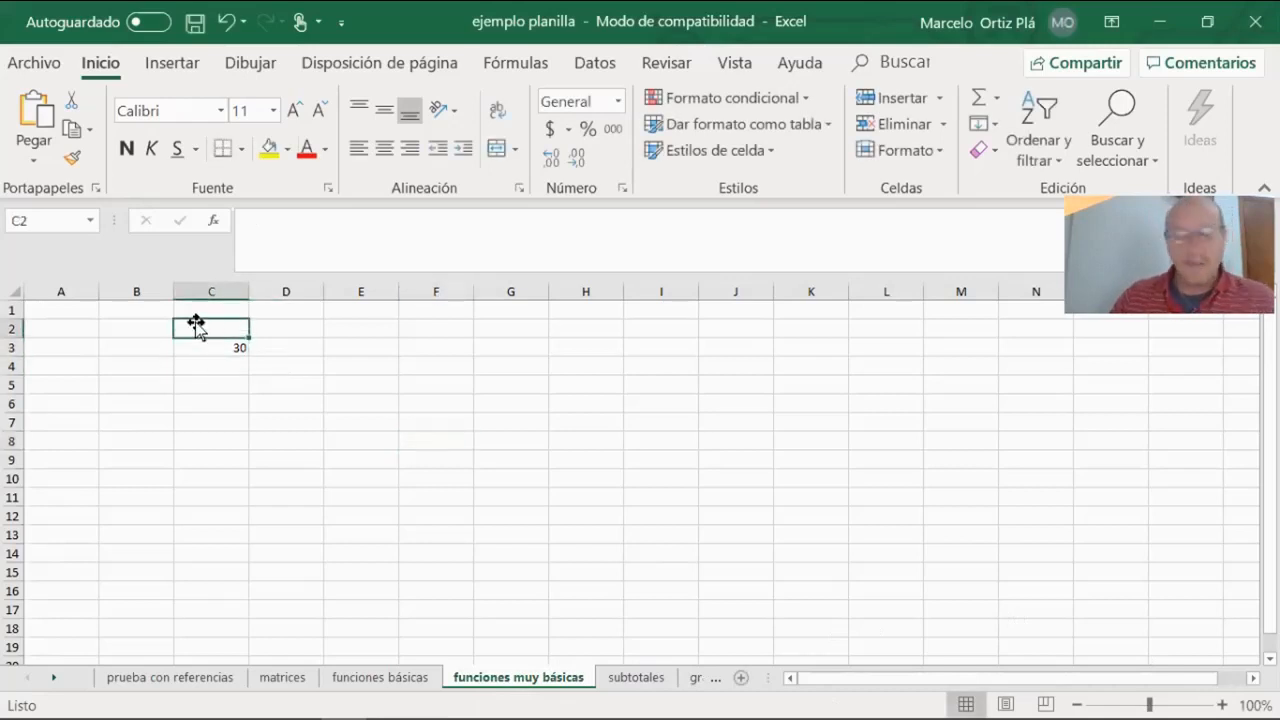
pyautogui.write('Angulo en')
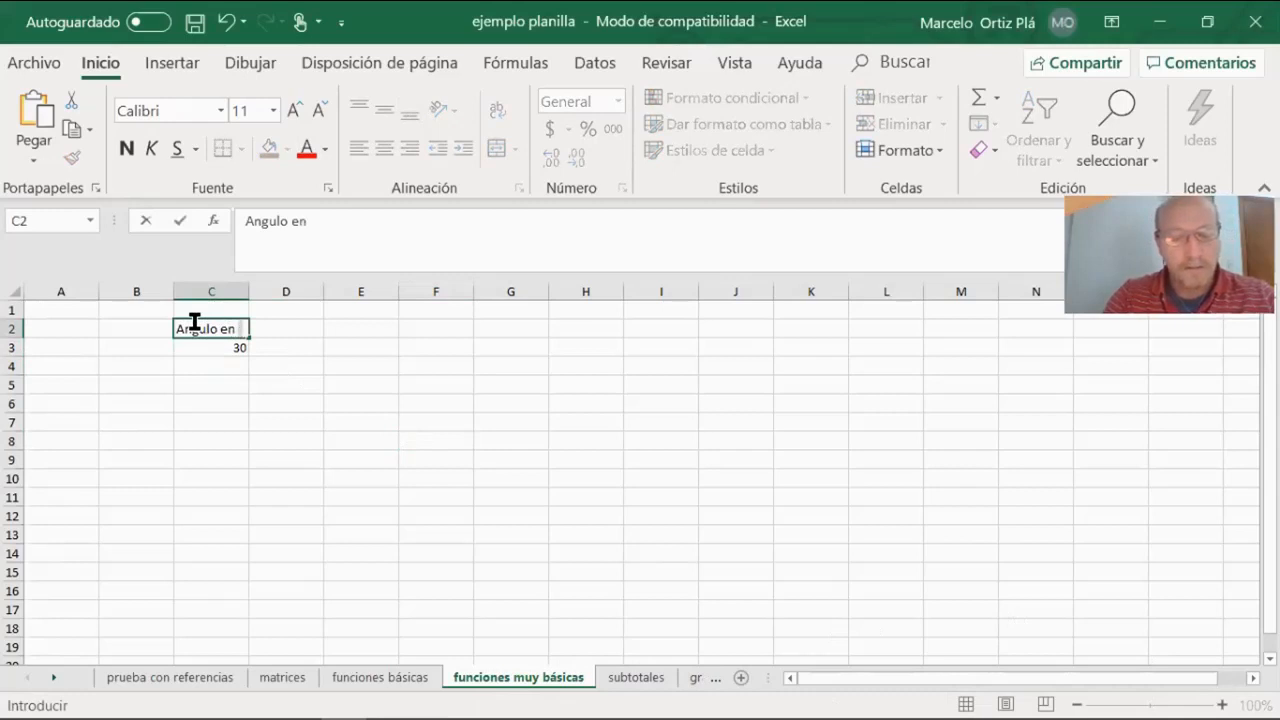
pyautogui.write(' grados sexagecimales')
pyautogui.press('Return')
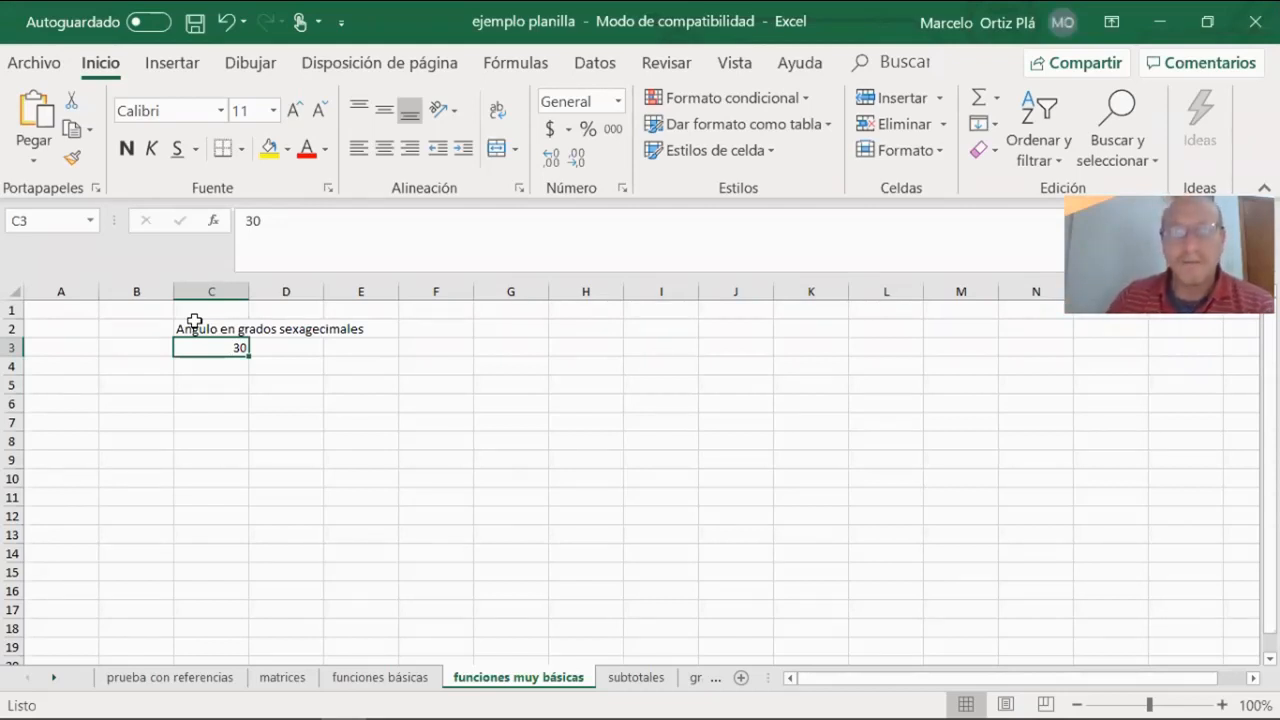
# Step: Move the 30 from cell C3 down to C4
pyautogui.click(222, 418)
pyautogui.click(206, 351)
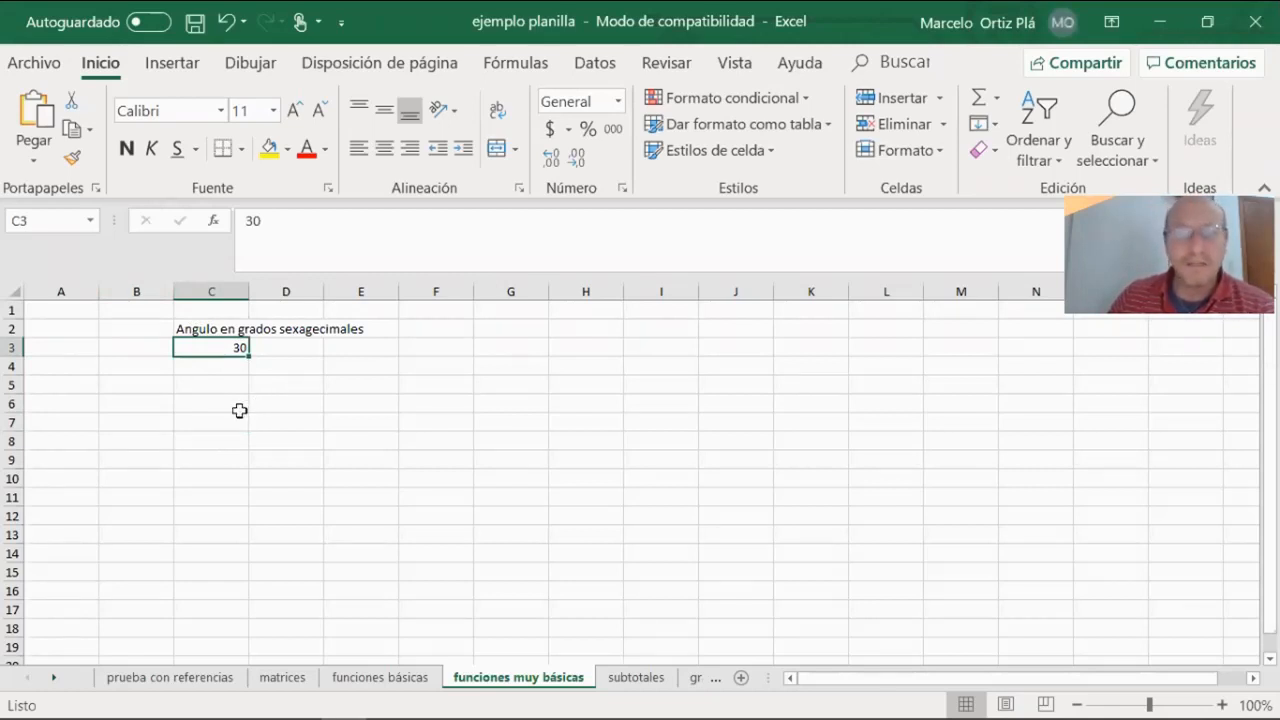
pyautogui.click(209, 375)
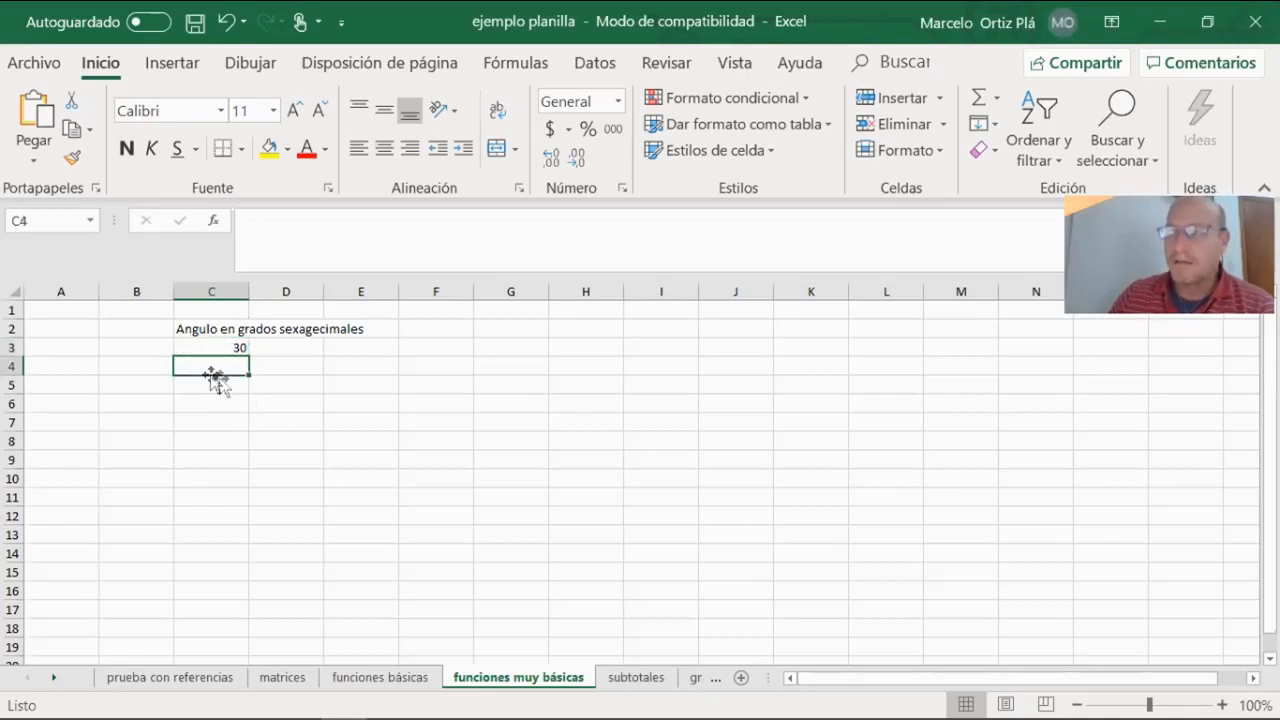
pyautogui.click(198, 350)
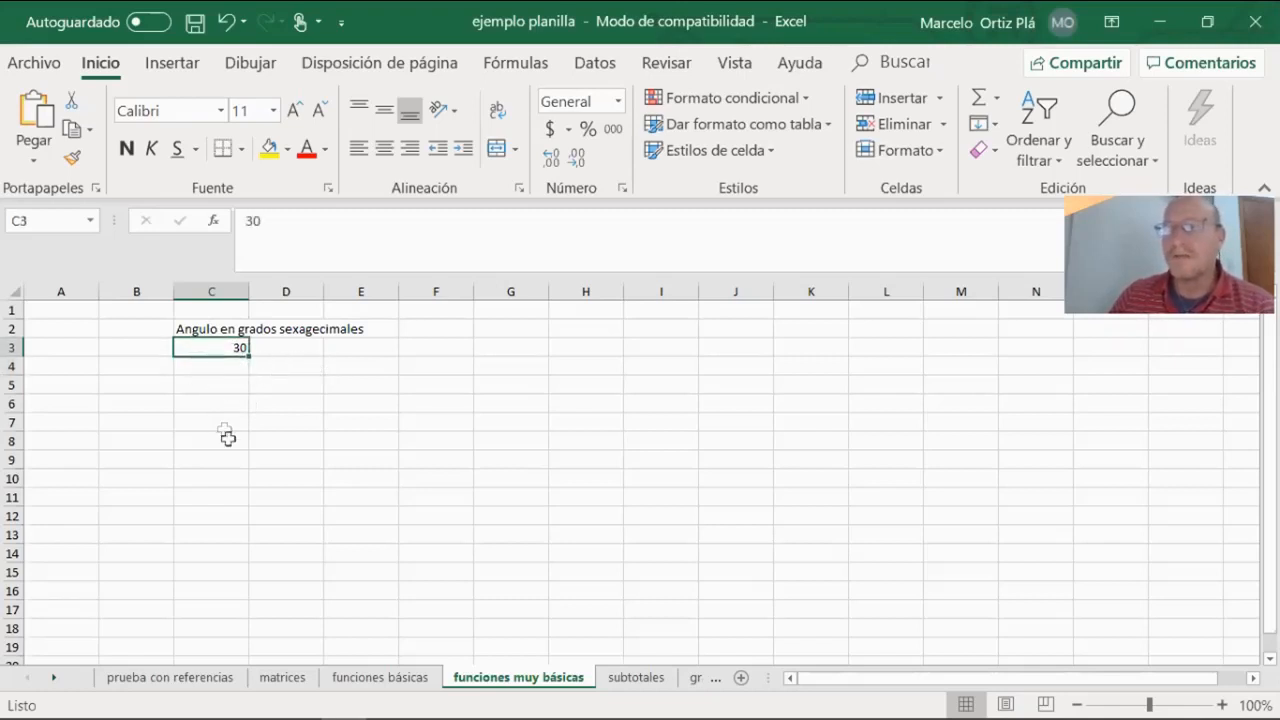
pyautogui.moveTo(216, 357)
pyautogui.mouseDown()
pyautogui.moveTo(211, 385)
pyautogui.moveTo(211, 372)
pyautogui.mouseUp()
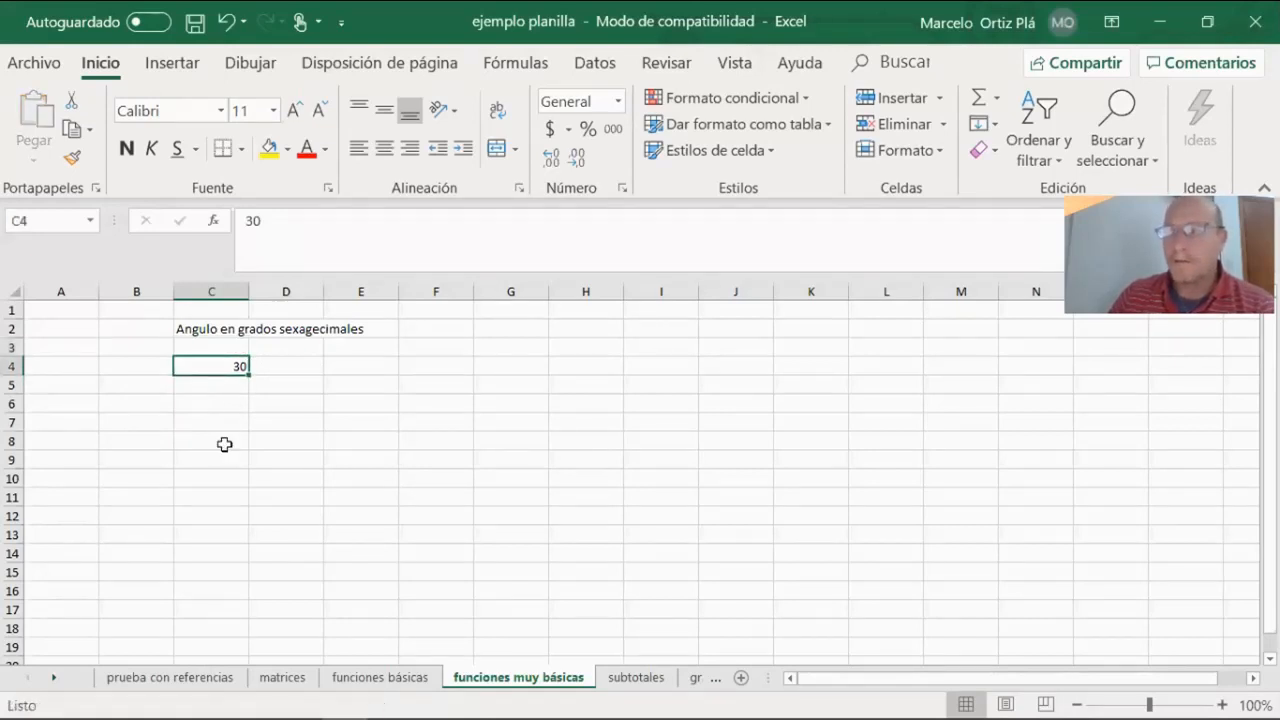
# Step: Enter the angles 45, 60 and 90 below the 30, in cells C5 to C7
pyautogui.click(299, 389)
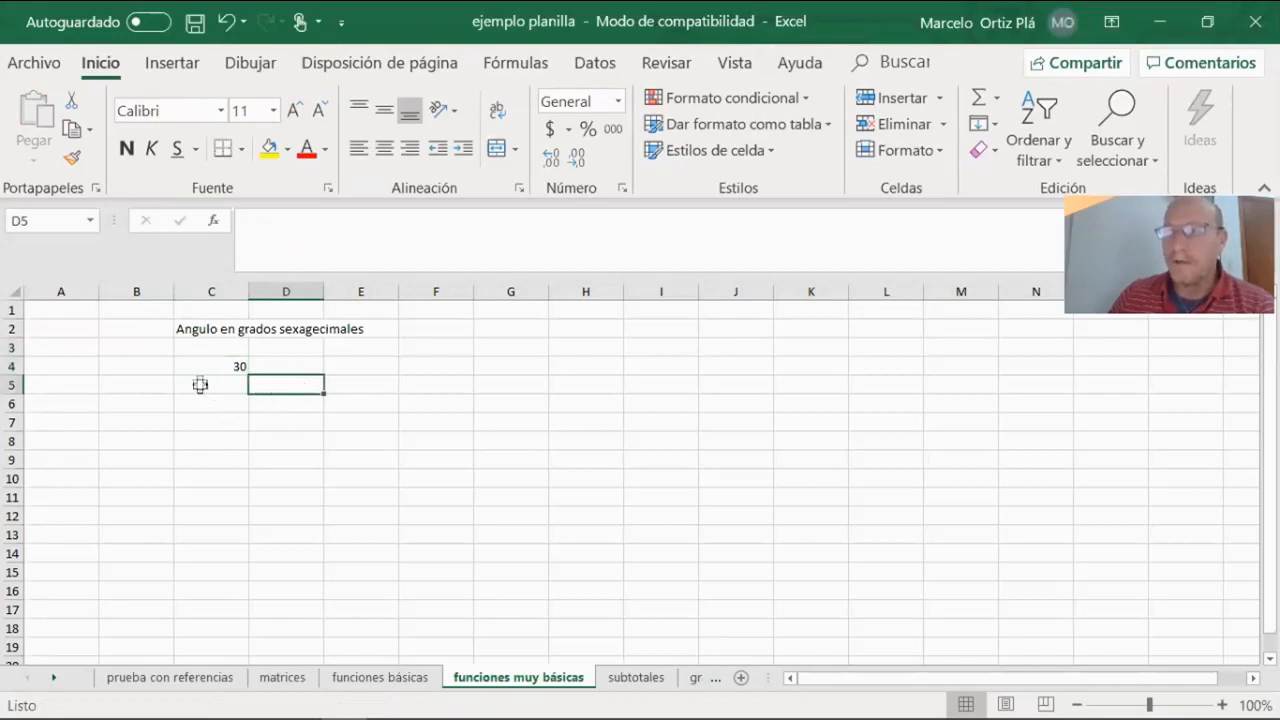
pyautogui.click(198, 382)
pyautogui.write('45')
pyautogui.press('Return')
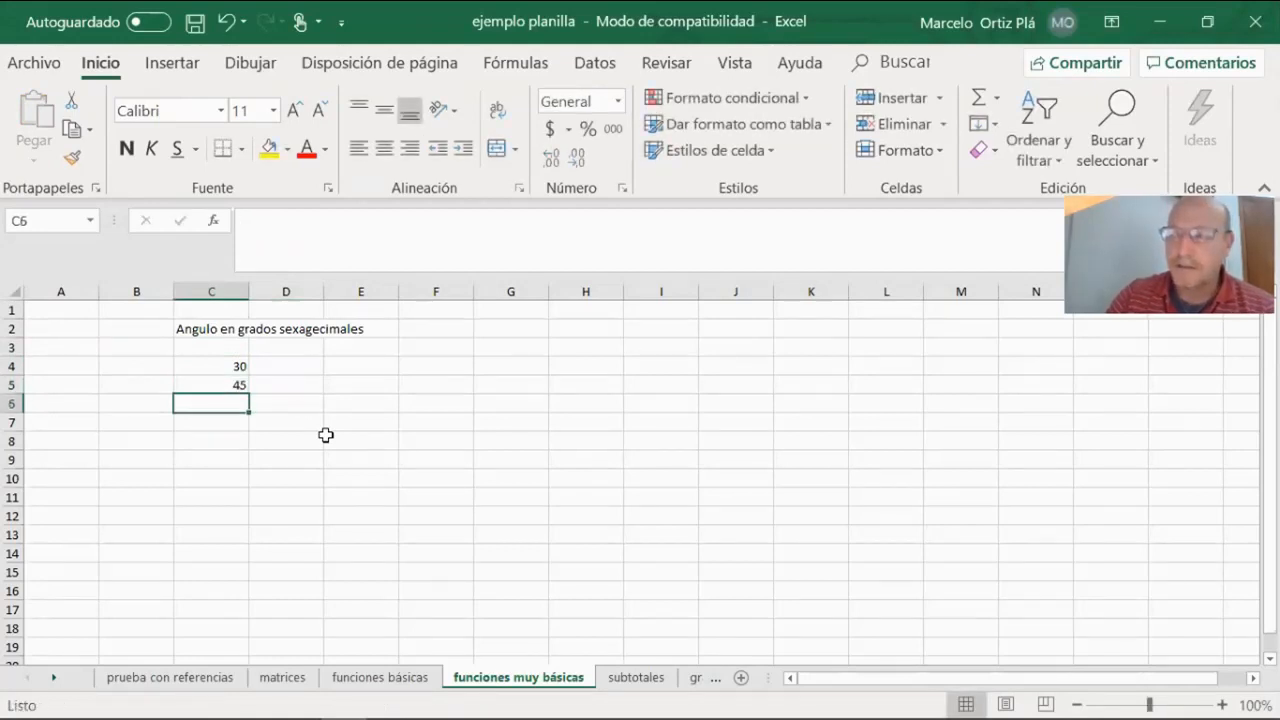
pyautogui.write('60')
pyautogui.press('Return')
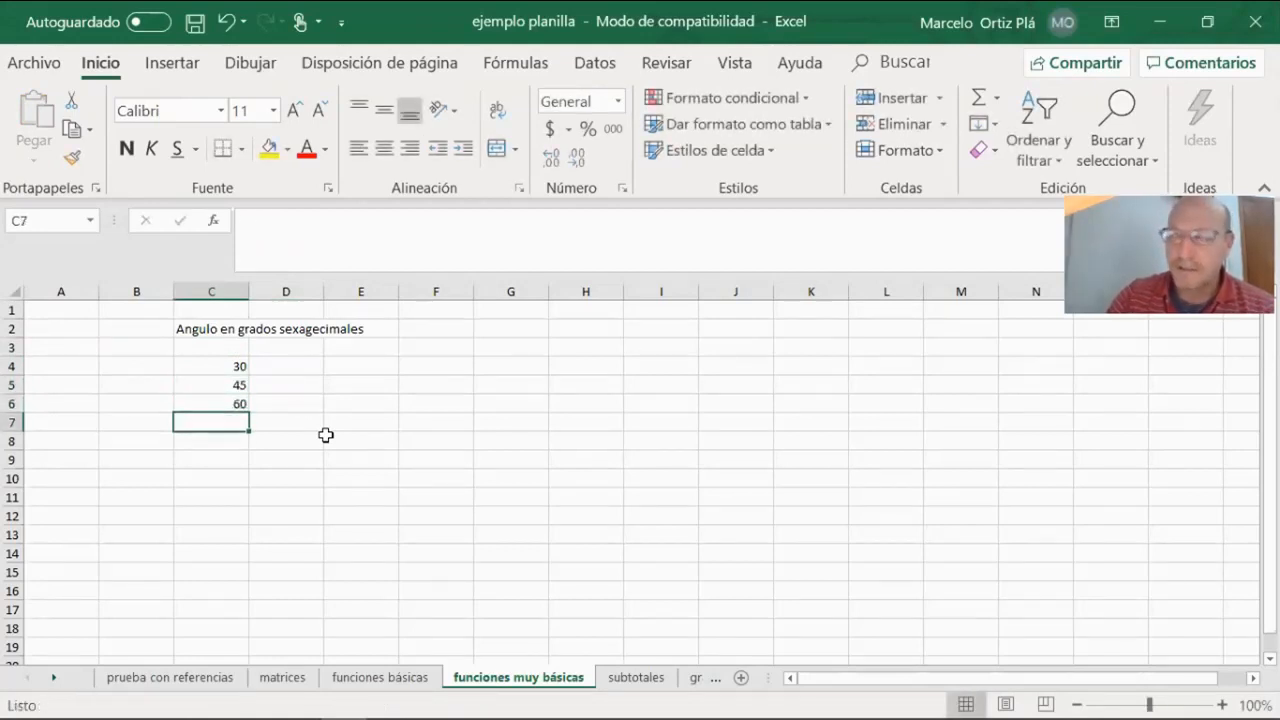
pyautogui.write('90')
# Step: Enter 0 in cell C3 as the first angle of the list
pyautogui.press('Up')
pyautogui.press('Up')
pyautogui.press('Up')
pyautogui.press('Up')
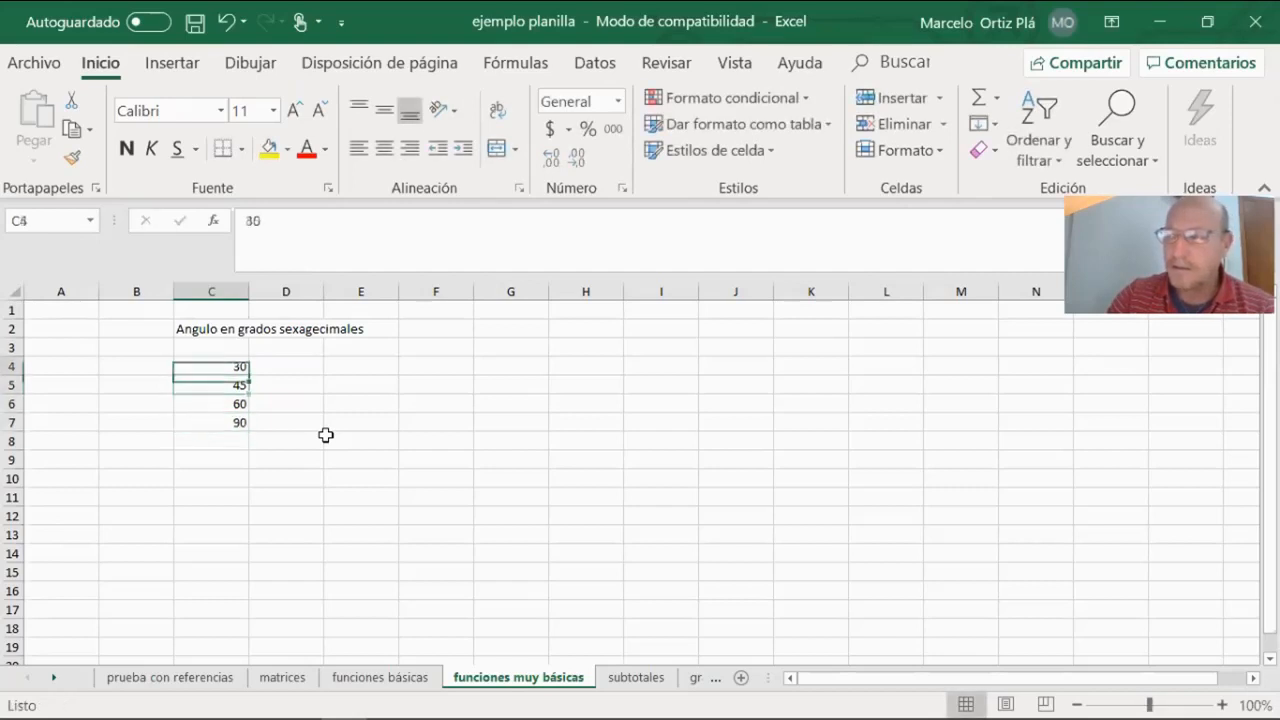
pyautogui.write('0')
pyautogui.press('Return')
pyautogui.press('Down')
pyautogui.press('Down')
pyautogui.press('Down')
pyautogui.press('Down')
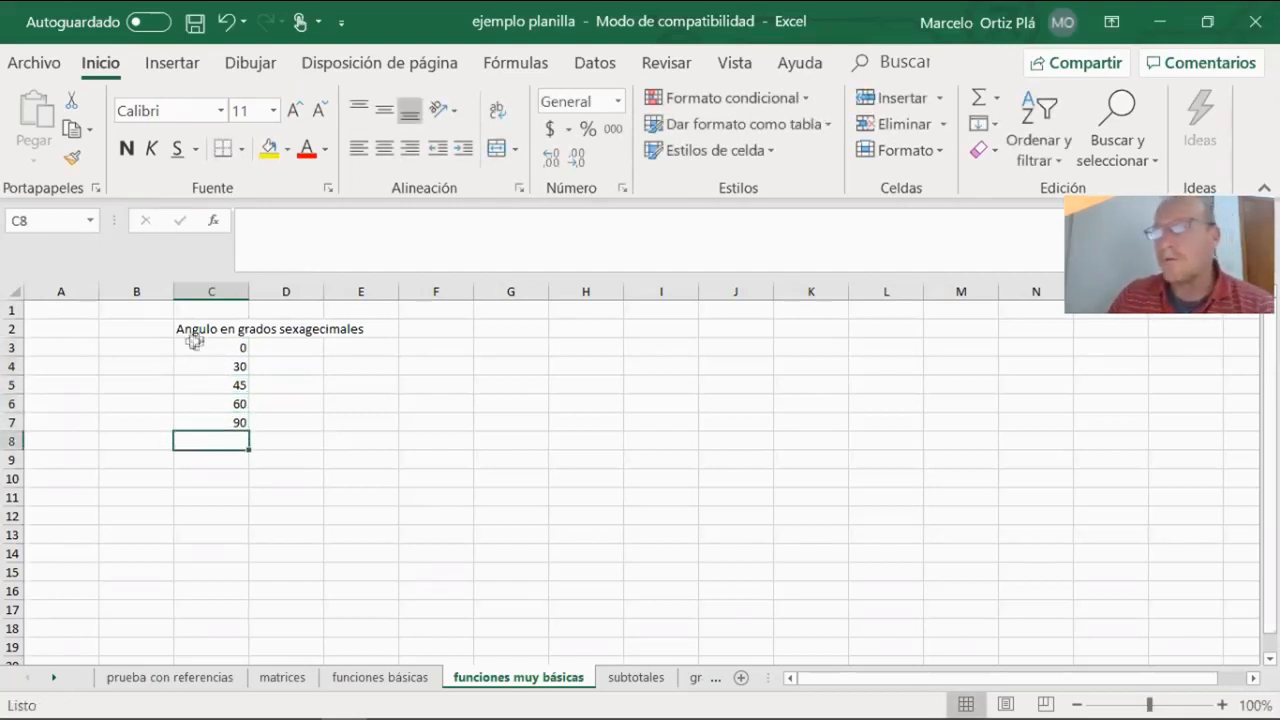
# Step: Move the angle list from C3:C7 down to C6:C10 and copy it
pyautogui.moveTo(194, 345); pyautogui.dragTo(199, 432)
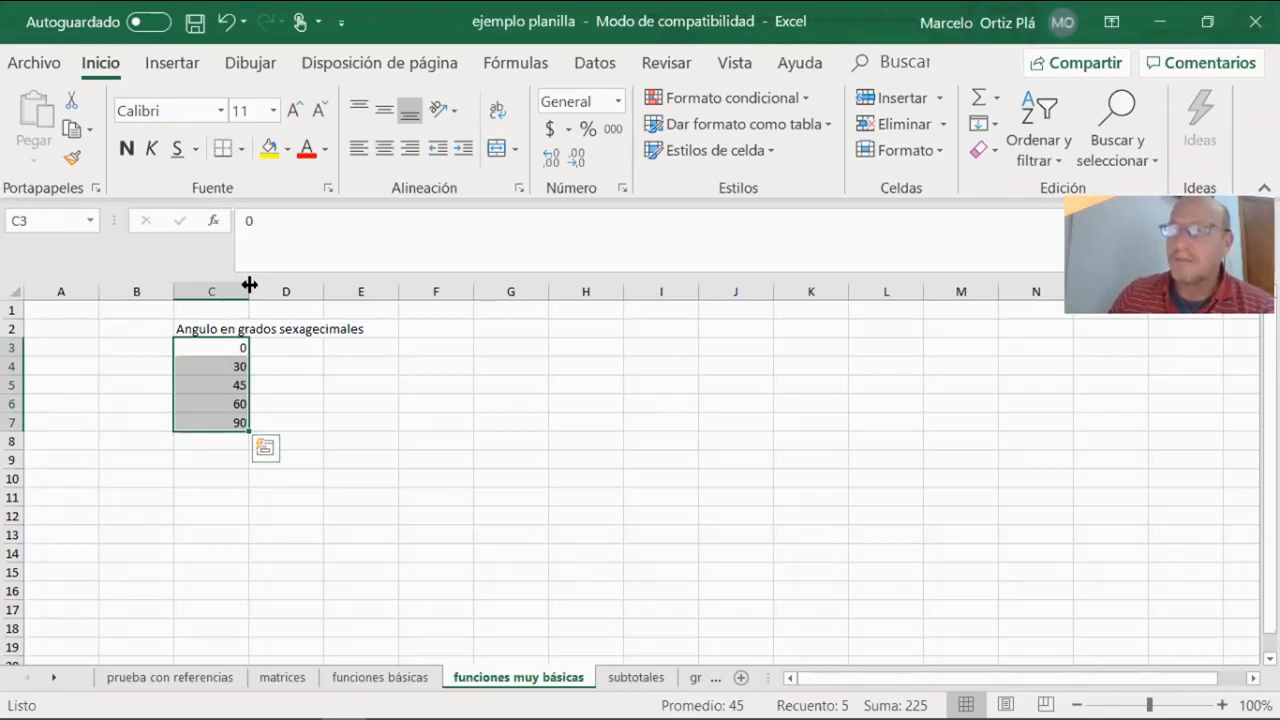
pyautogui.click(317, 350)
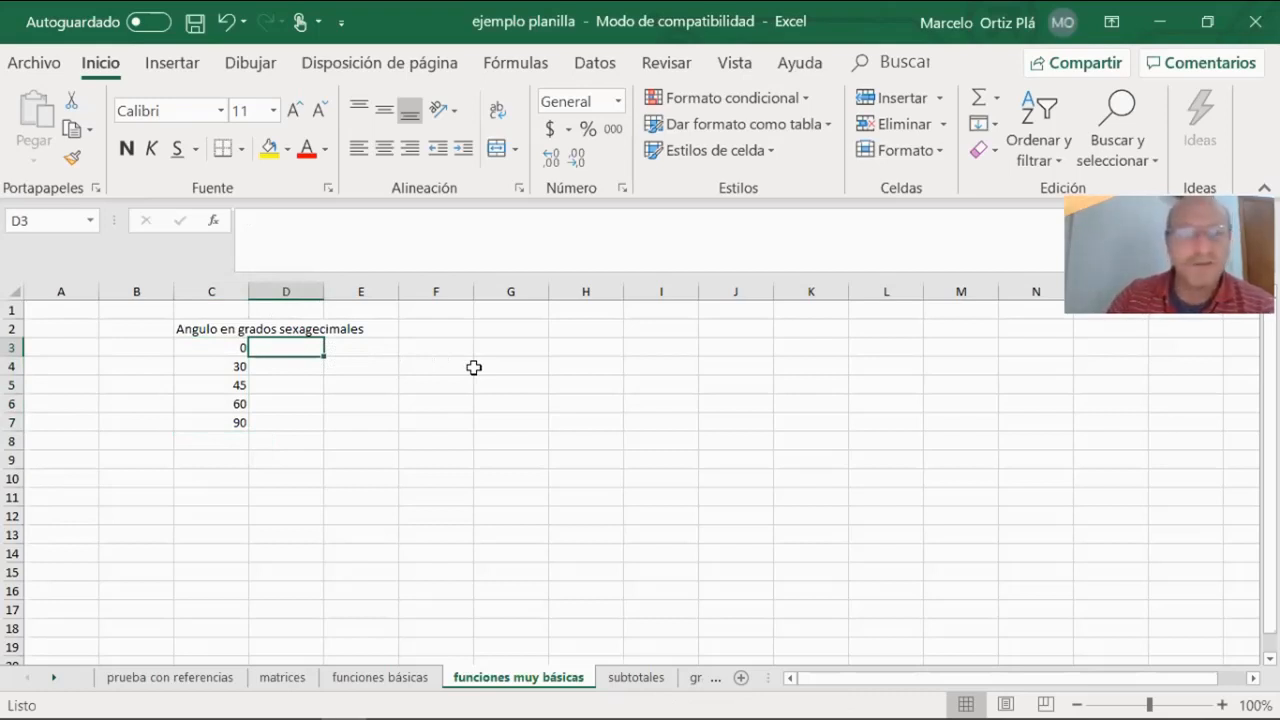
pyautogui.click(226, 349)
pyautogui.click(286, 366)
pyautogui.click(360, 400)
pyautogui.moveTo(226, 346); pyautogui.dragTo(209, 462)
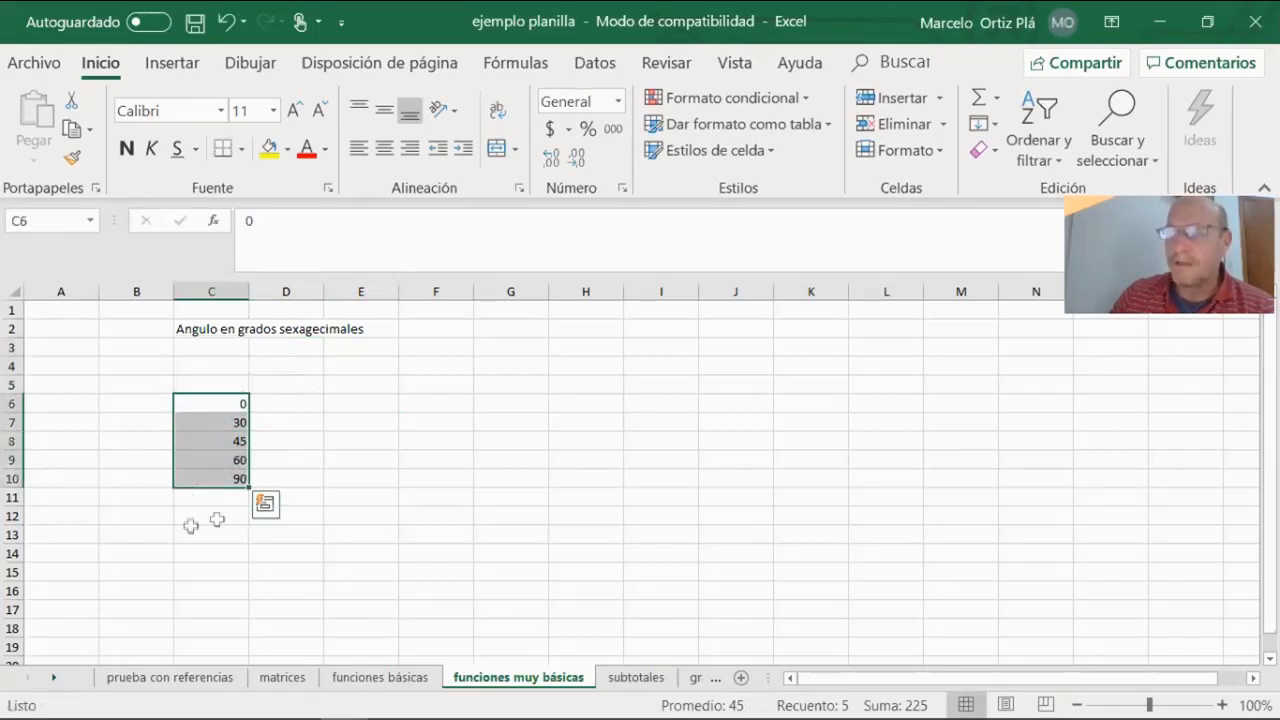
pyautogui.rightClick(207, 403)
pyautogui.click(300, 237)
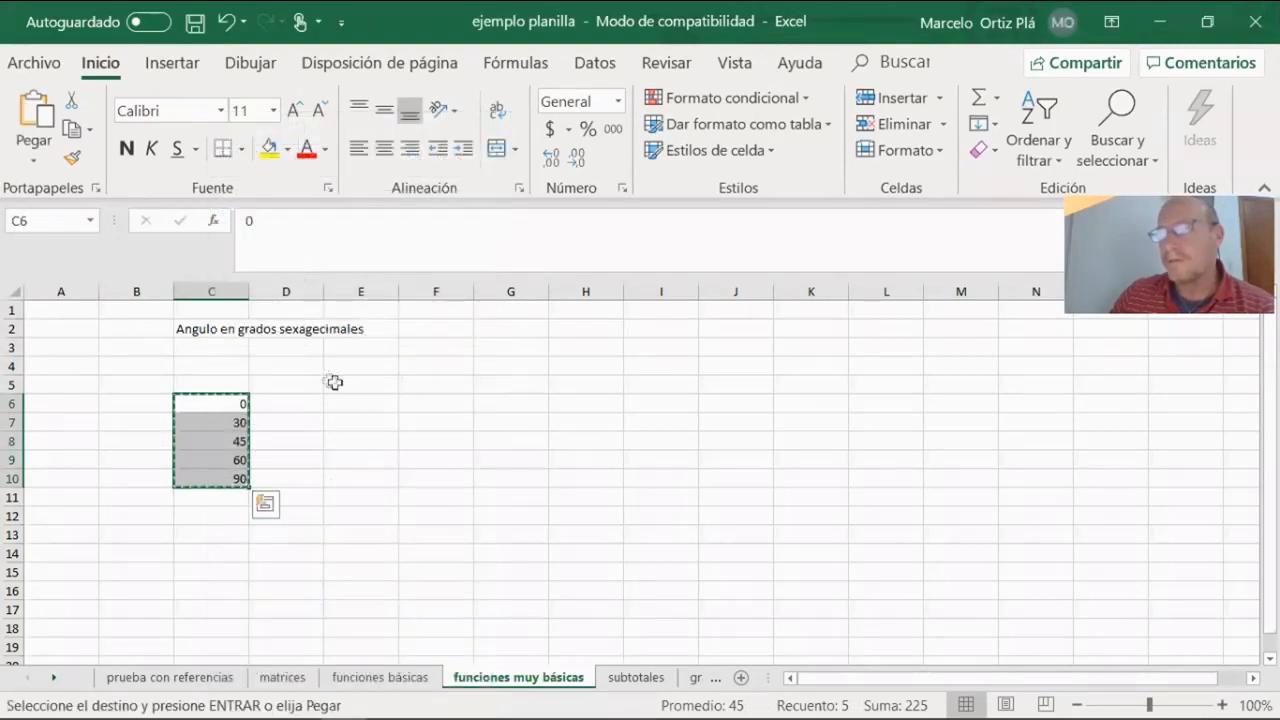
# Step: Try pasting the copied angles as values starting at E5, and undo the paste
pyautogui.click(357, 382)
pyautogui.rightClick(358, 383)
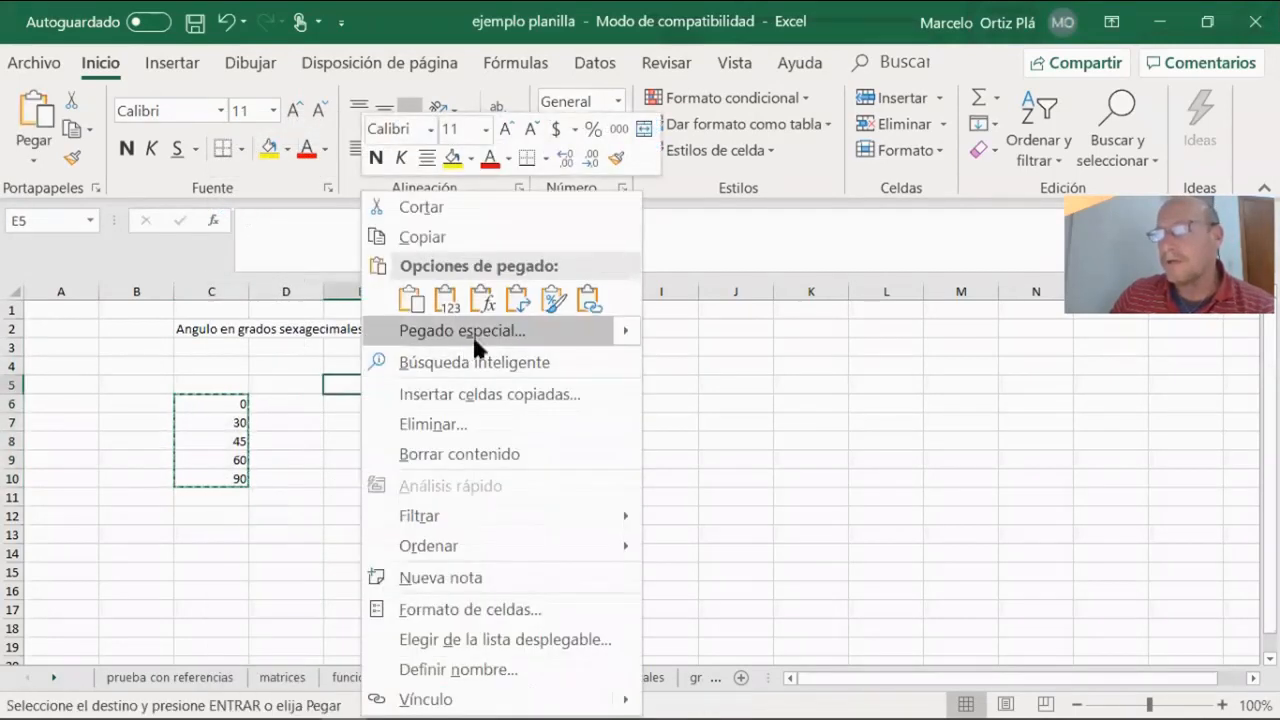
pyautogui.click(446, 298)
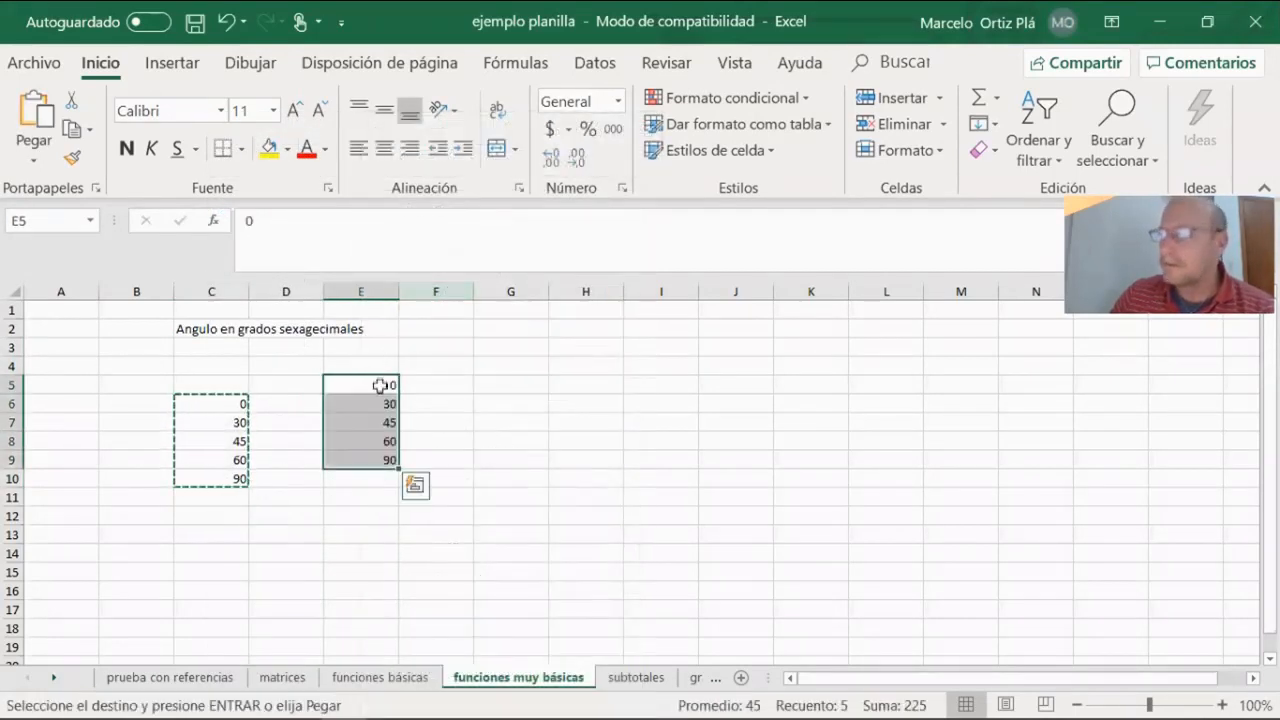
pyautogui.click(228, 22)
pyautogui.rightClick(358, 390)
pyautogui.press('Escape')
# Step: Paste the copied angles into row 5 starting at E5 with Paste Special, using Valores and Transponer
pyautogui.click(337, 386)
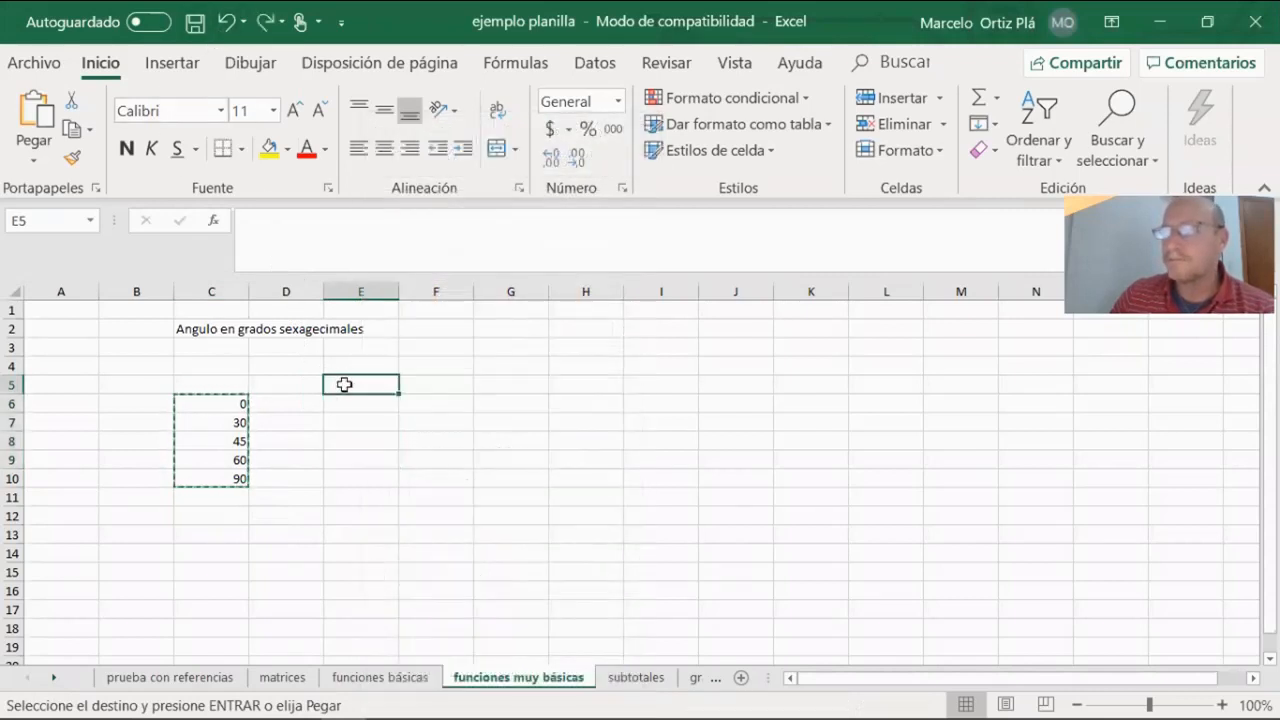
pyautogui.rightClick(343, 390)
pyautogui.press('Escape')
pyautogui.hotkey('ctrl', 'alt', 'v')
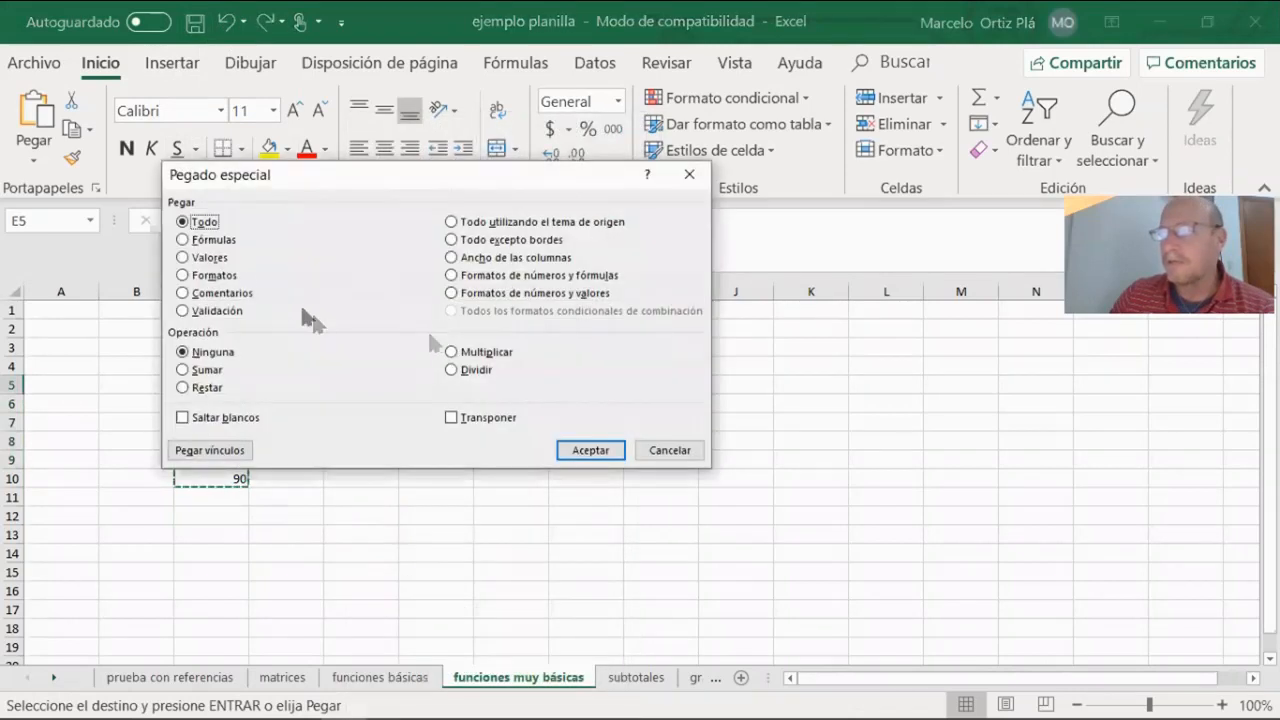
pyautogui.click(209, 257)
pyautogui.click(468, 418)
pyautogui.click(584, 452)
pyautogui.click(527, 445)
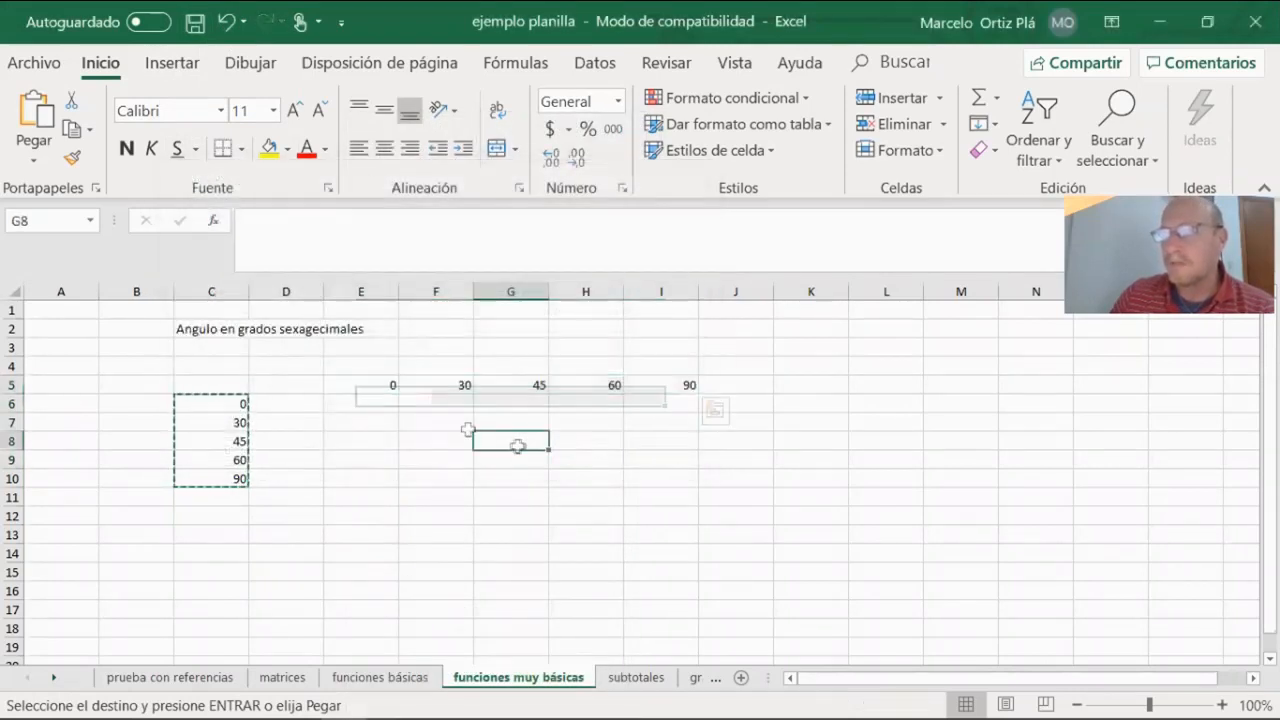
# Step: Enter the row label "seno" in cell D6
pyautogui.click(295, 402)
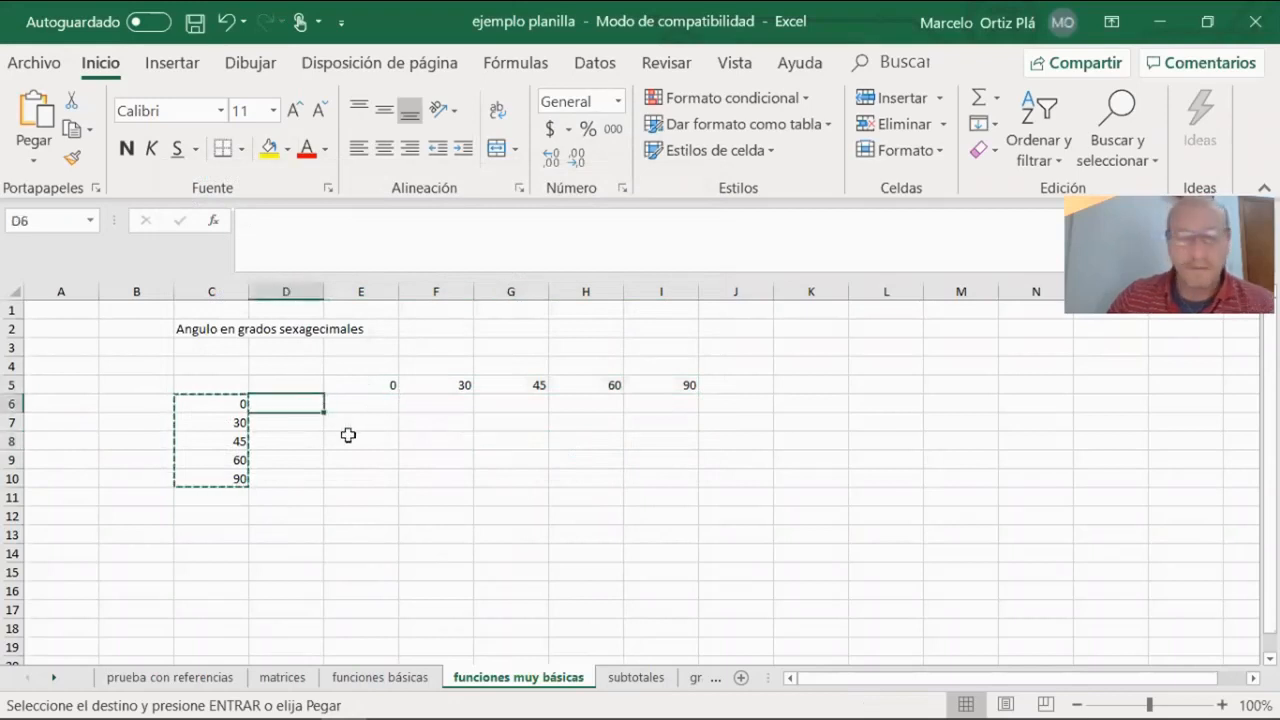
pyautogui.write('seno')
pyautogui.press('Return')
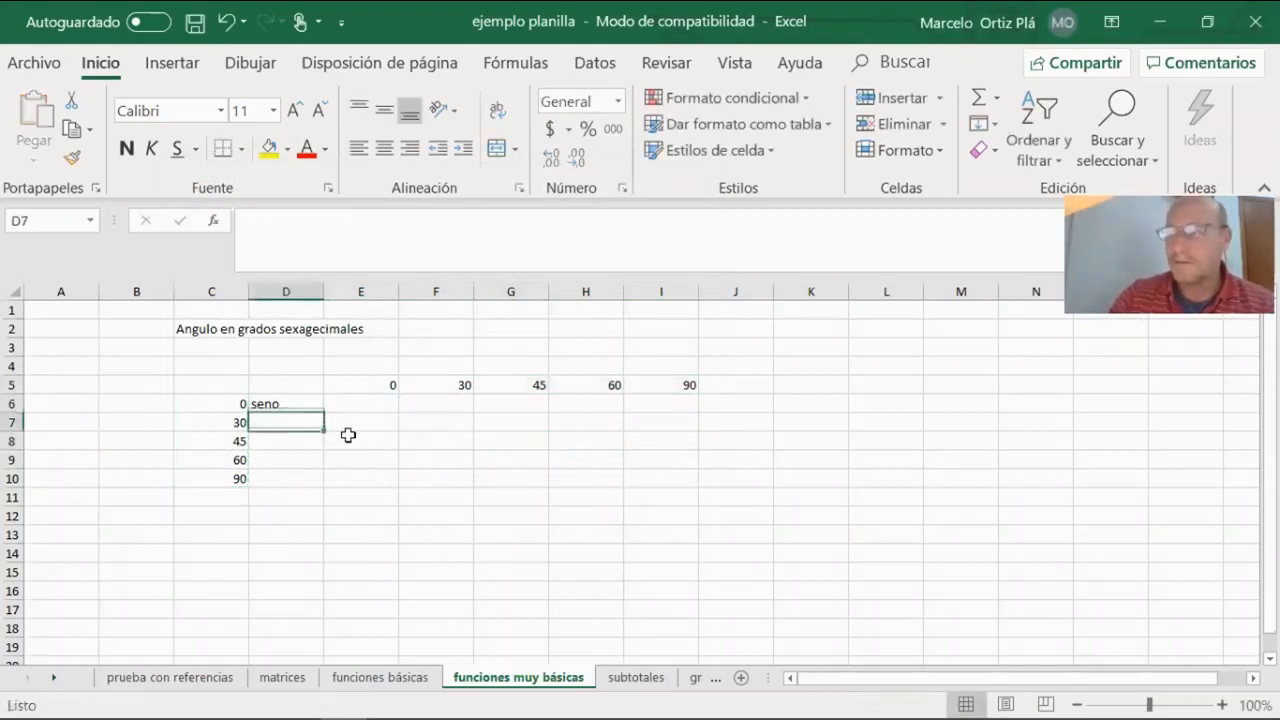
# Step: Clear the original angle list in C6:C10 and move the "seno" label from D6 to D10
pyautogui.moveTo(232, 405); pyautogui.dragTo(209, 477)
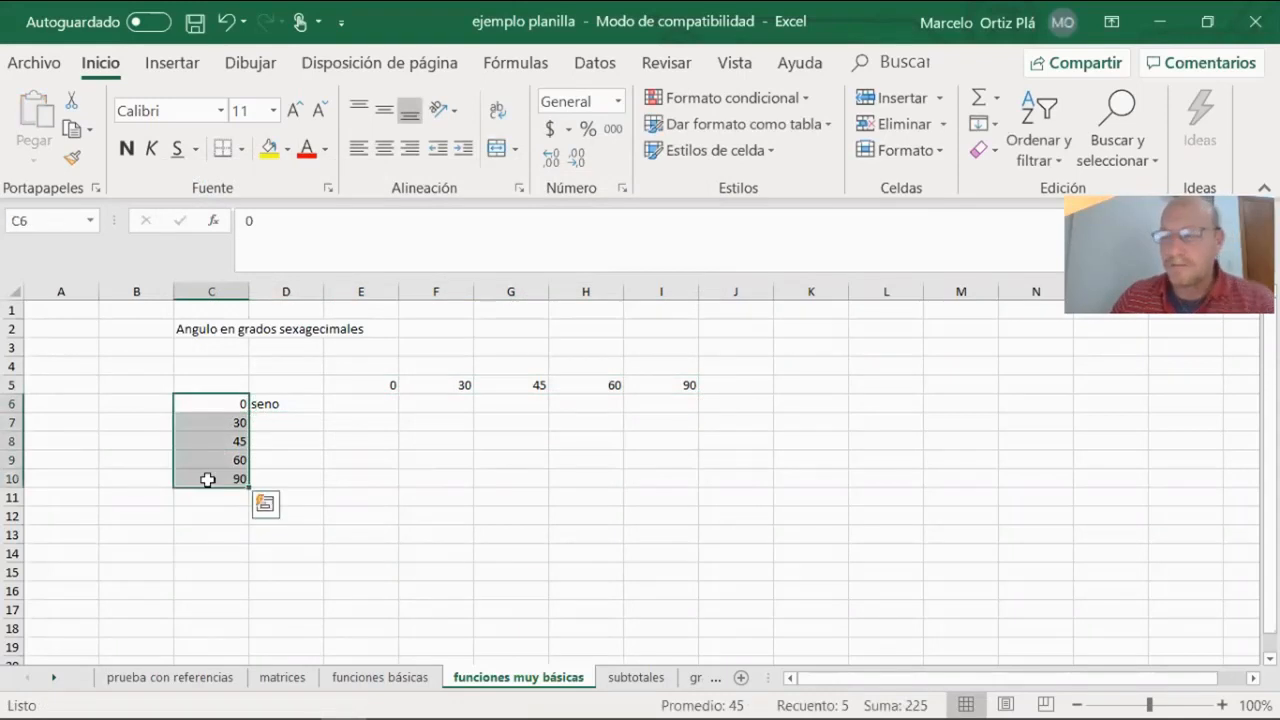
pyautogui.press('Delete')
pyautogui.click(375, 401)
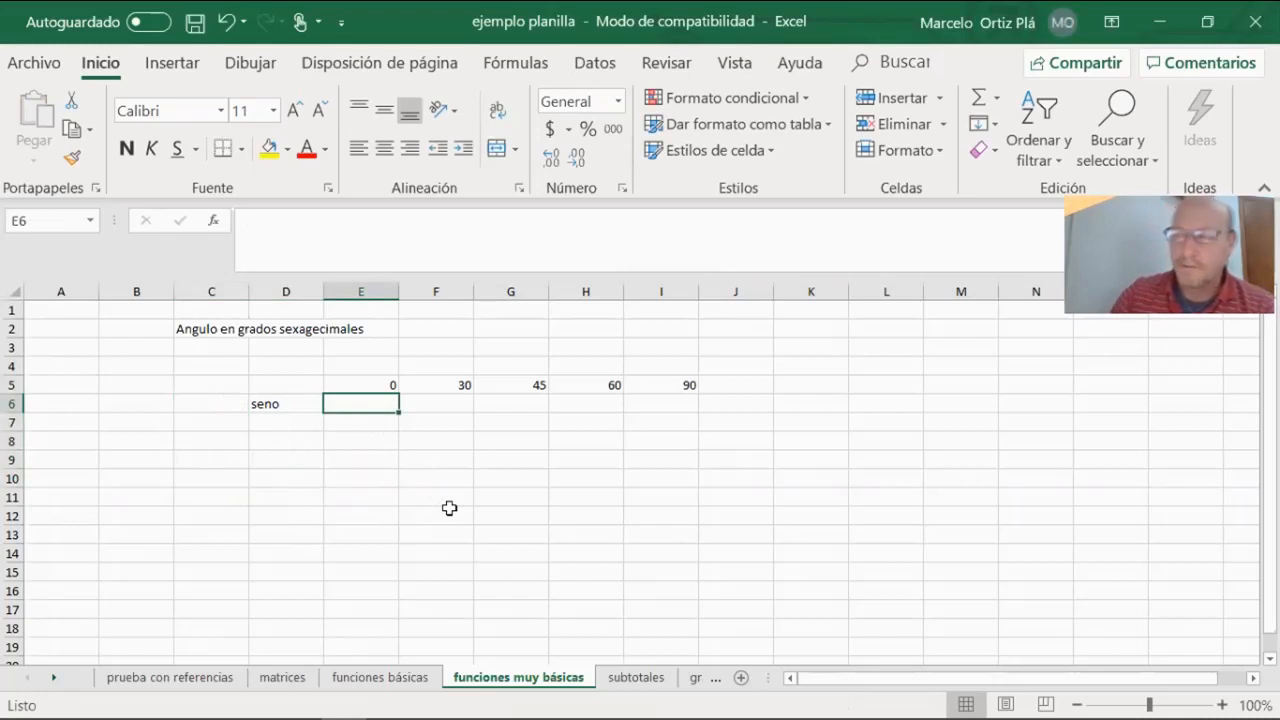
pyautogui.click(270, 408)
pyautogui.moveTo(297, 413); pyautogui.dragTo(299, 497)
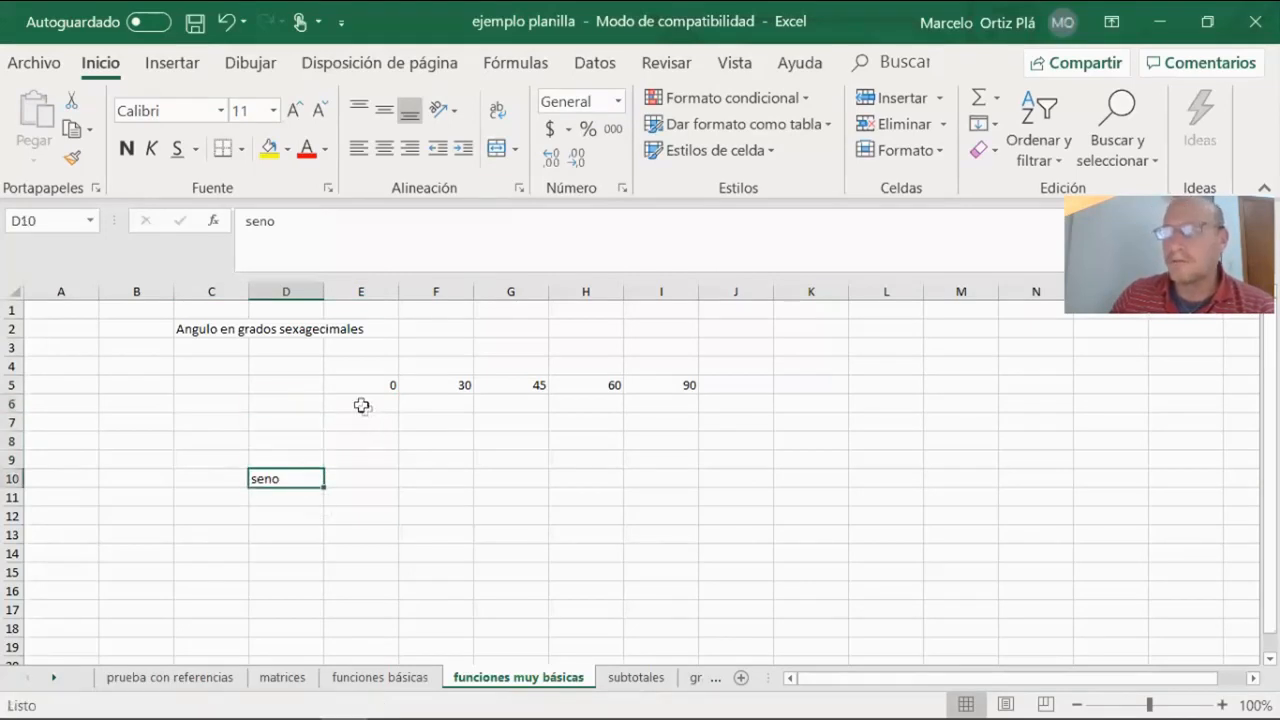
# Step: Fill cells E6 to I6, below the angles, with the numbers 0, 1, 2, 3 and 4
pyautogui.click(361, 405)
pyautogui.write('0')
pyautogui.press('Tab')
pyautogui.write('1')
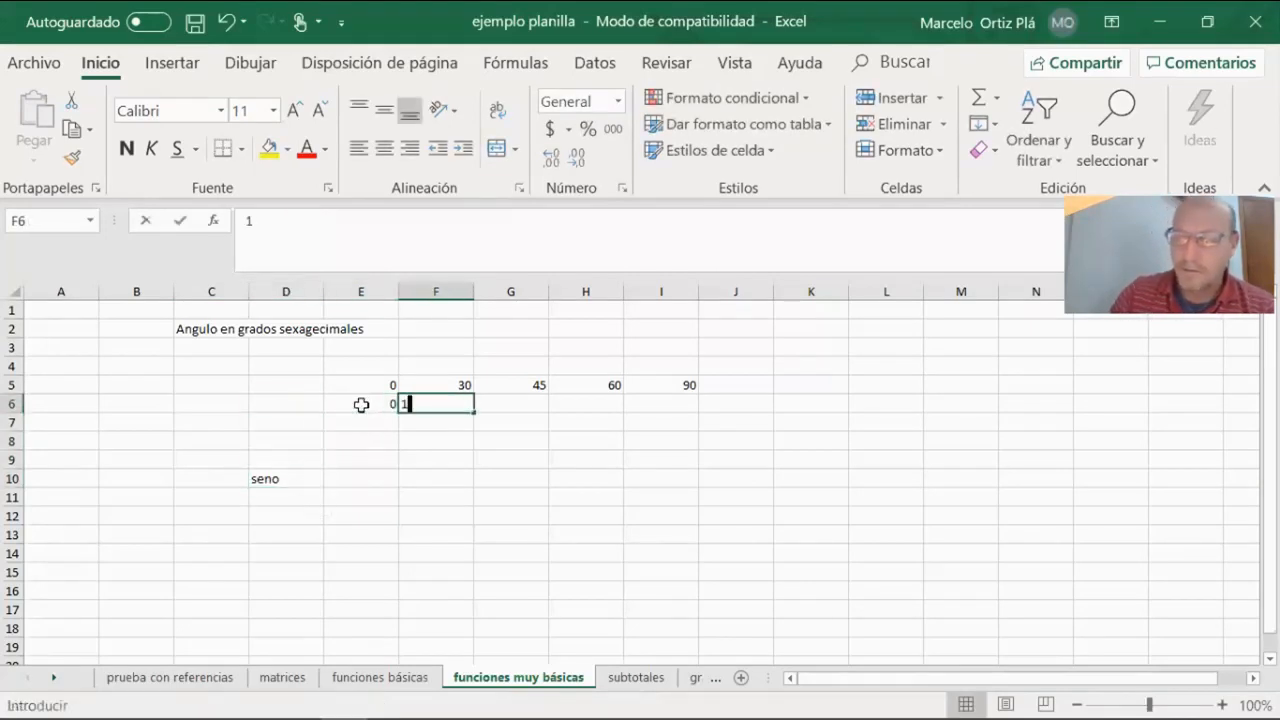
pyautogui.press('Tab')
pyautogui.moveTo(346, 406); pyautogui.dragTo(682, 414)
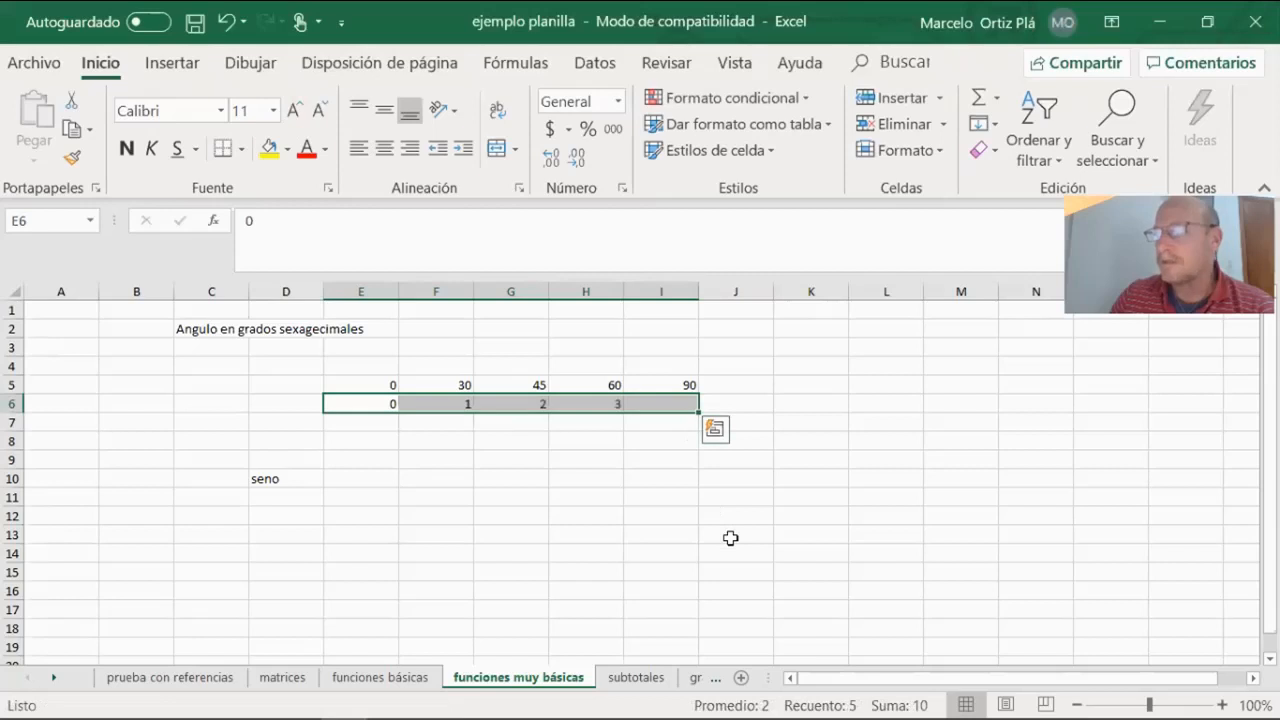
# Step: Enter the square-root formula +(E6)^0,5 in cell E7
pyautogui.click(357, 421)
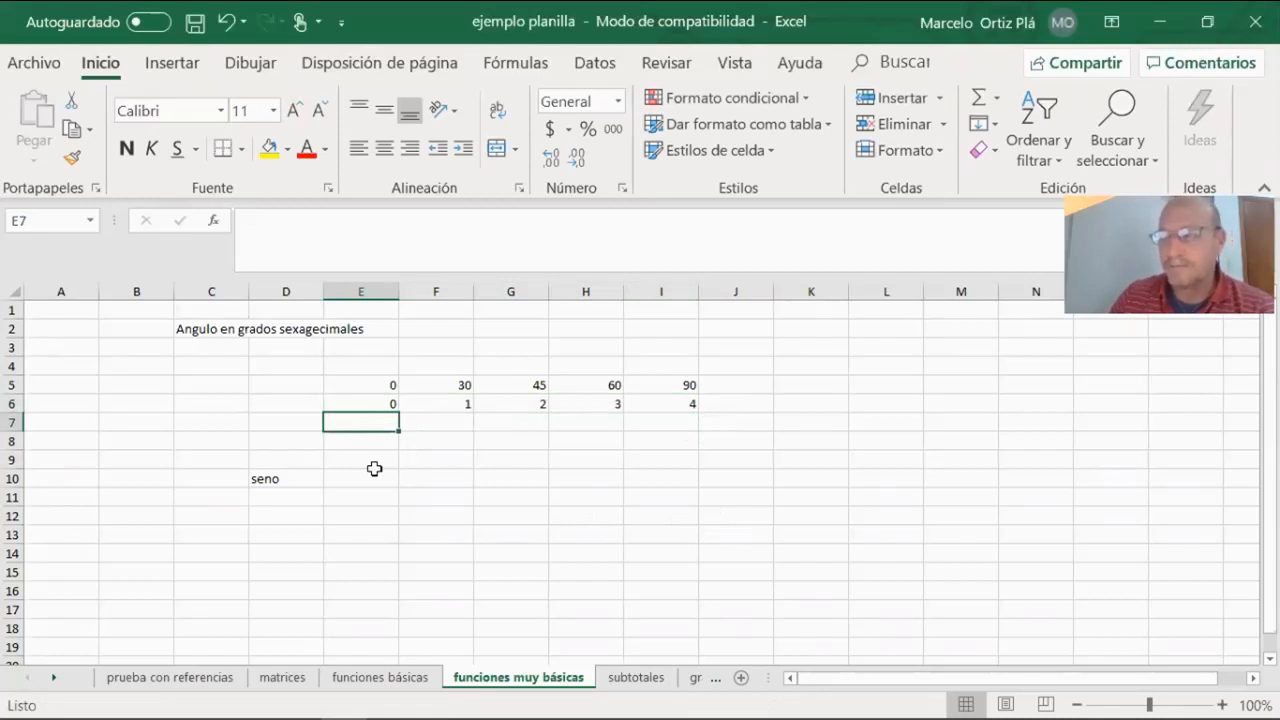
pyautogui.write('+(')
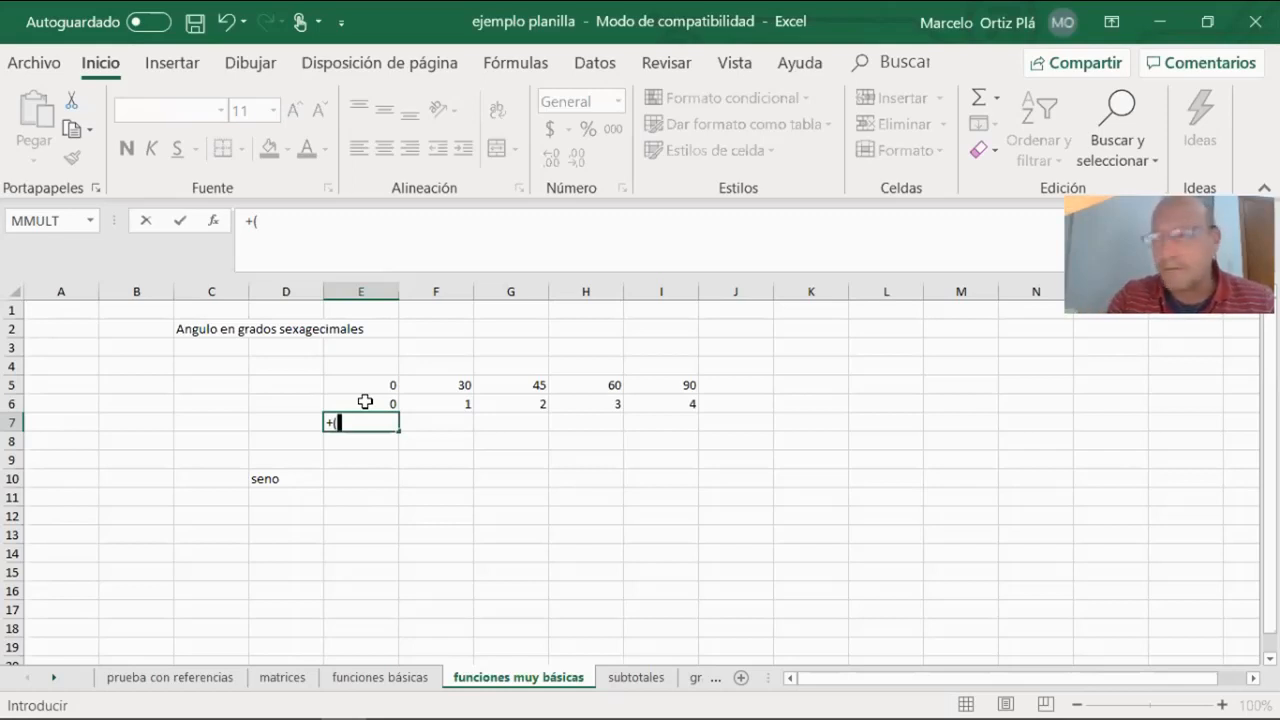
pyautogui.click(365, 401)
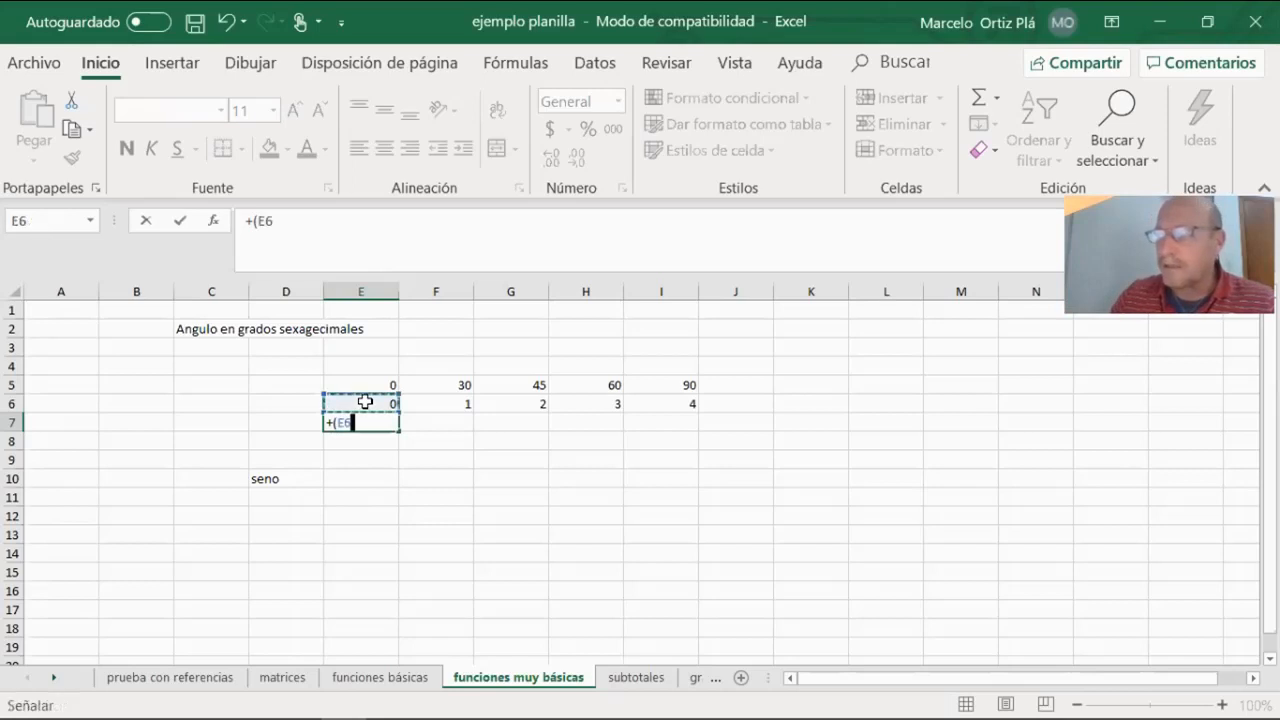
pyautogui.write(')^0,5')
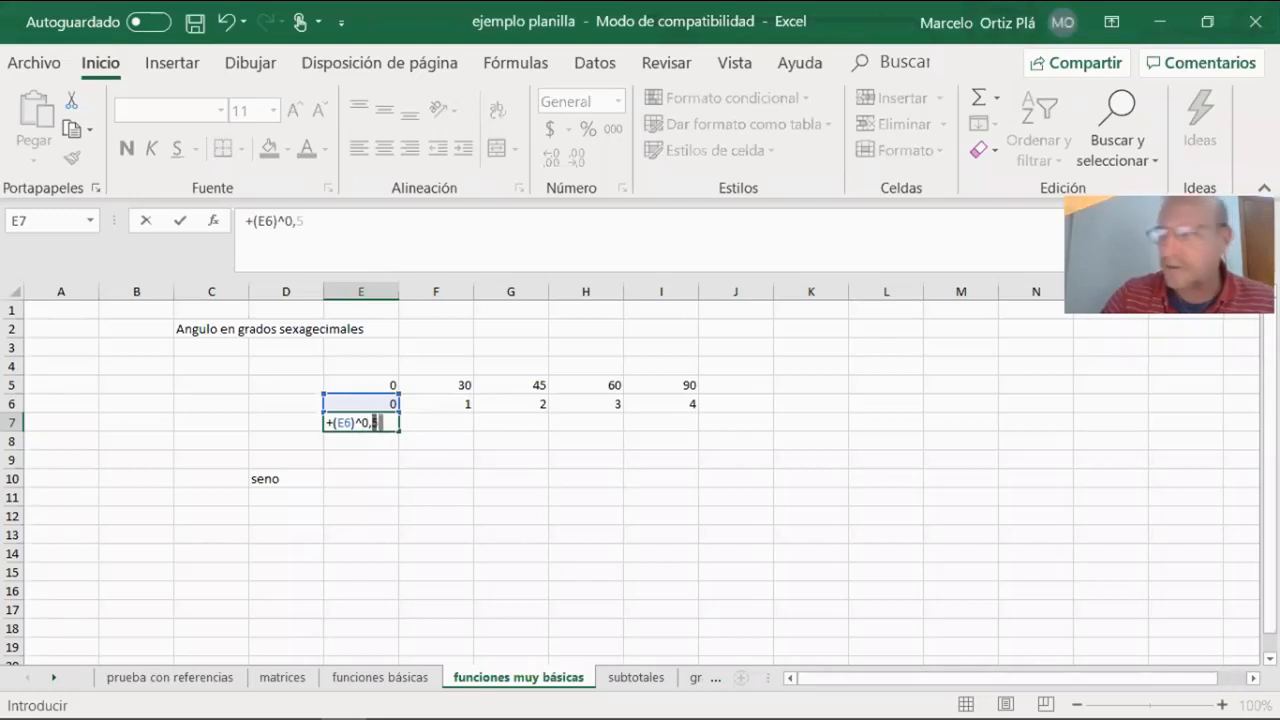
pyautogui.press('Return')
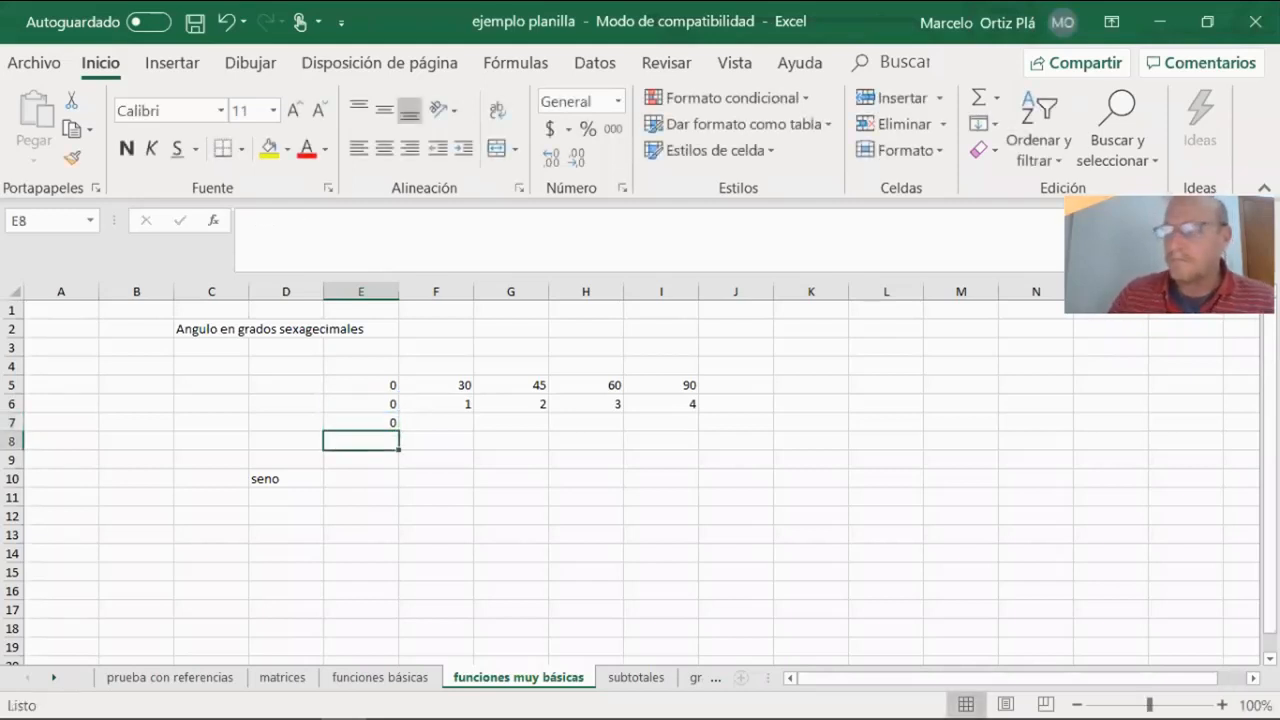
# Step: Fill the square-root formula from E7 across to I7
pyautogui.click(358, 420)
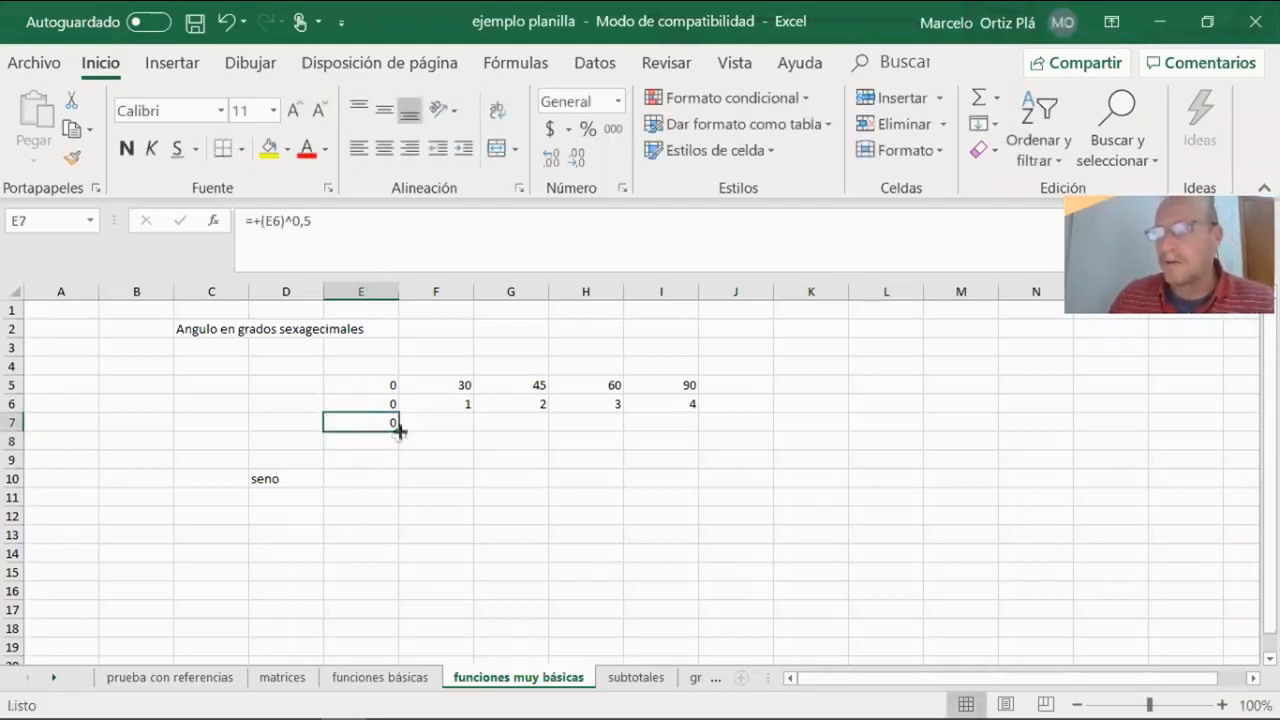
pyautogui.hotkey('ctrl', 'c')
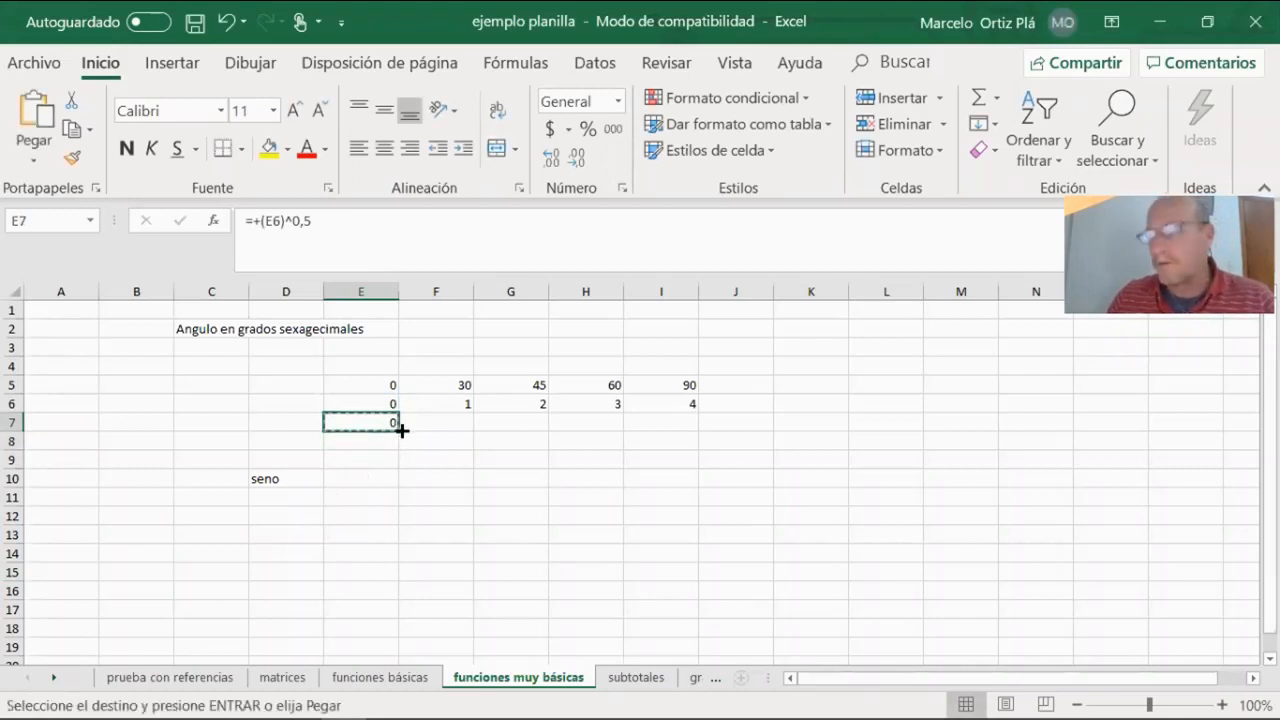
pyautogui.moveTo(397, 430); pyautogui.dragTo(688, 429)
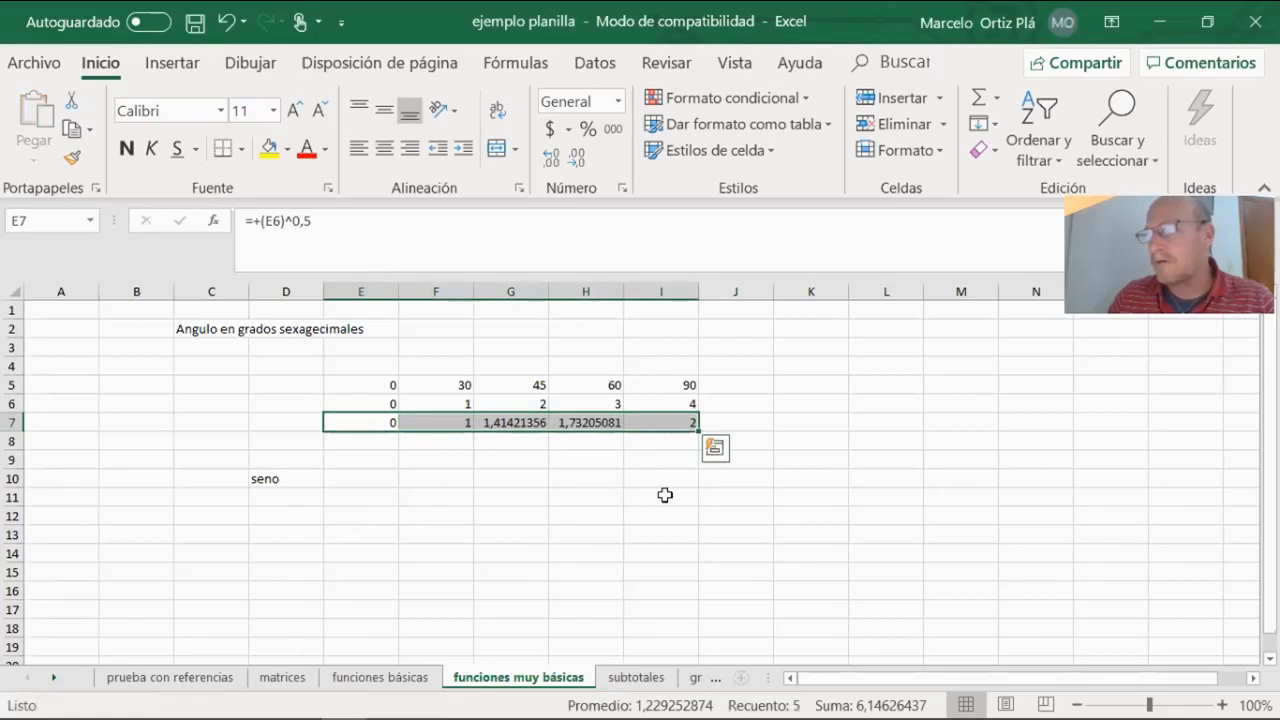
pyautogui.click(634, 493)
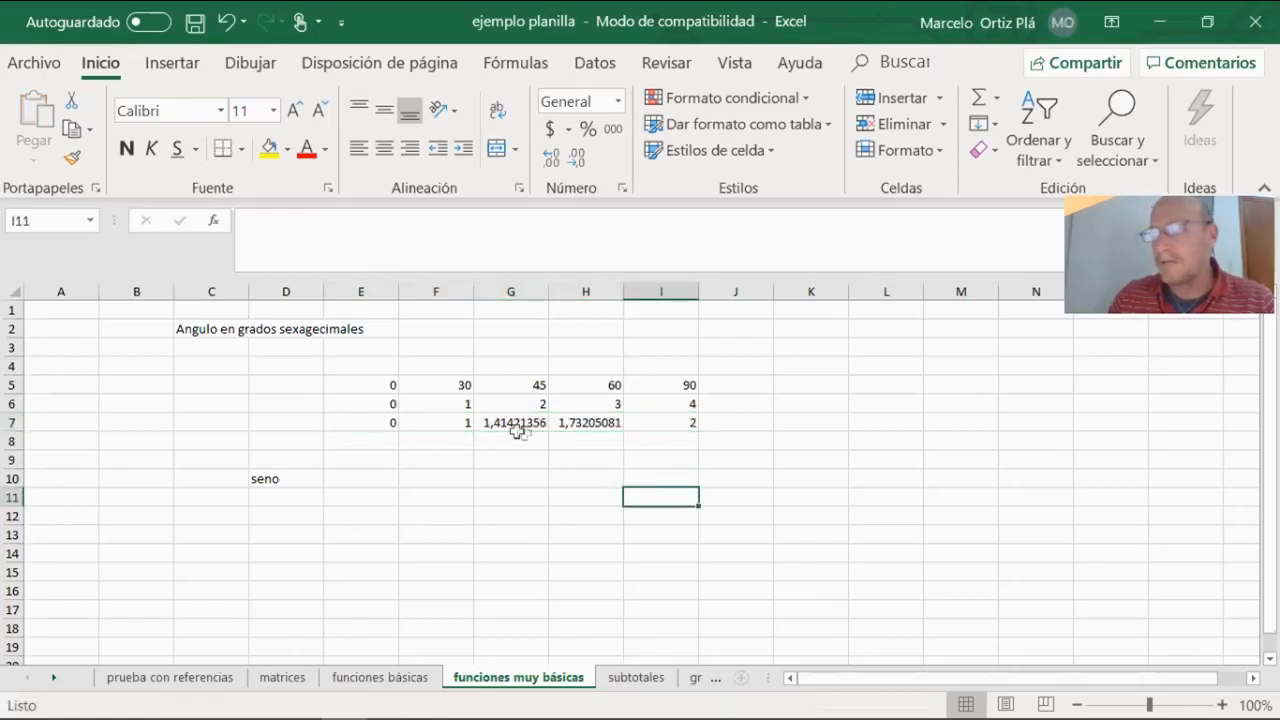
# Step: Examine the square-root formulas in cells E7 to I7 to check which row 6 cell each one references
pyautogui.click(369, 421)
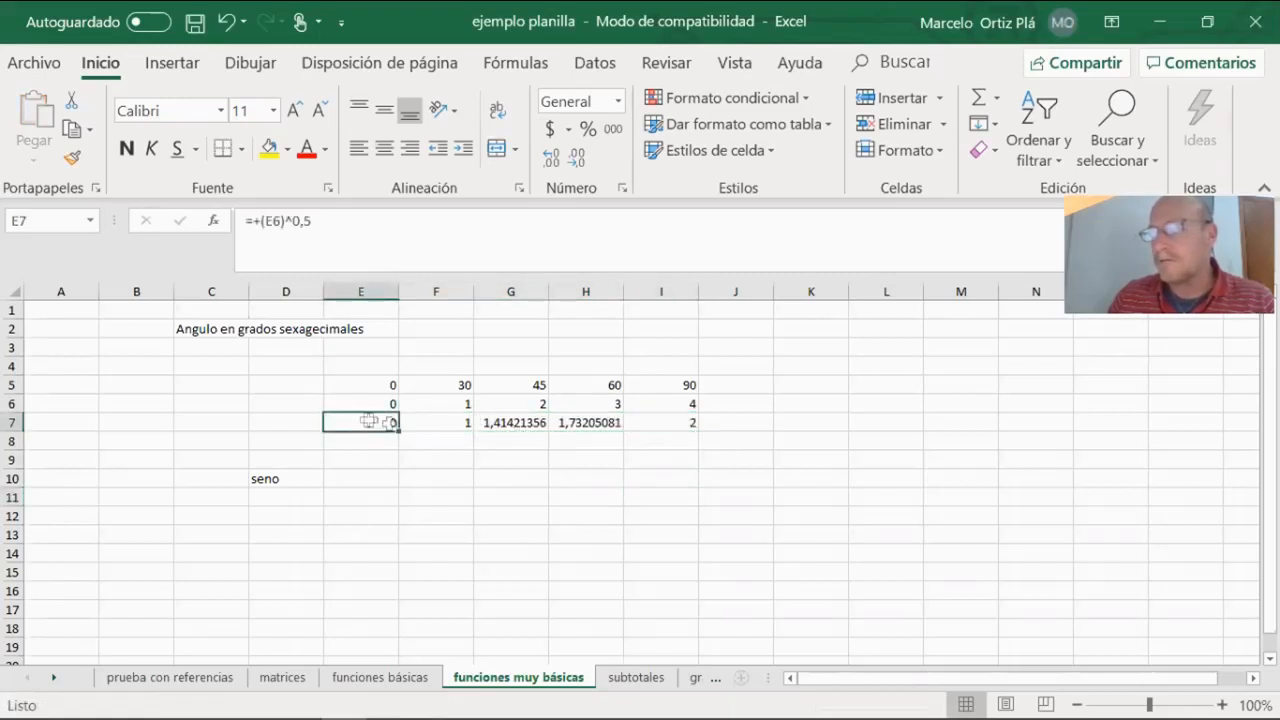
pyautogui.click(432, 422)
pyautogui.click(283, 222)
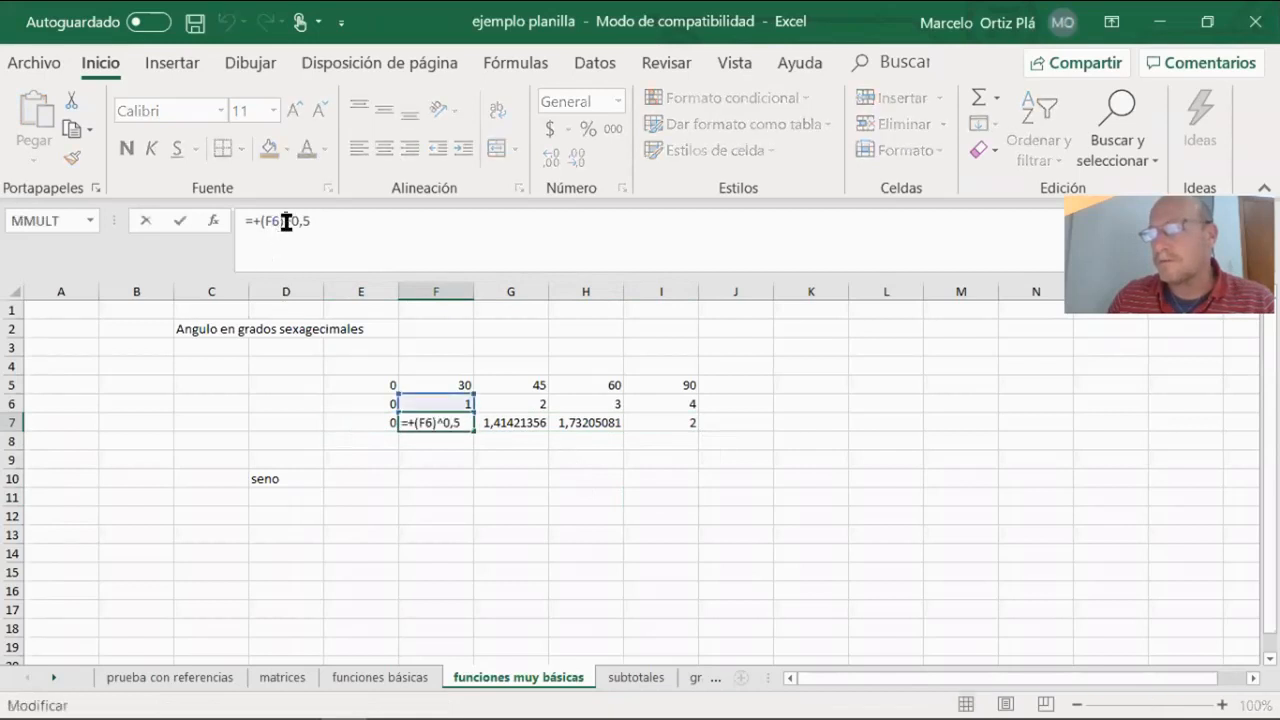
pyautogui.press('Return')
pyautogui.click(505, 421)
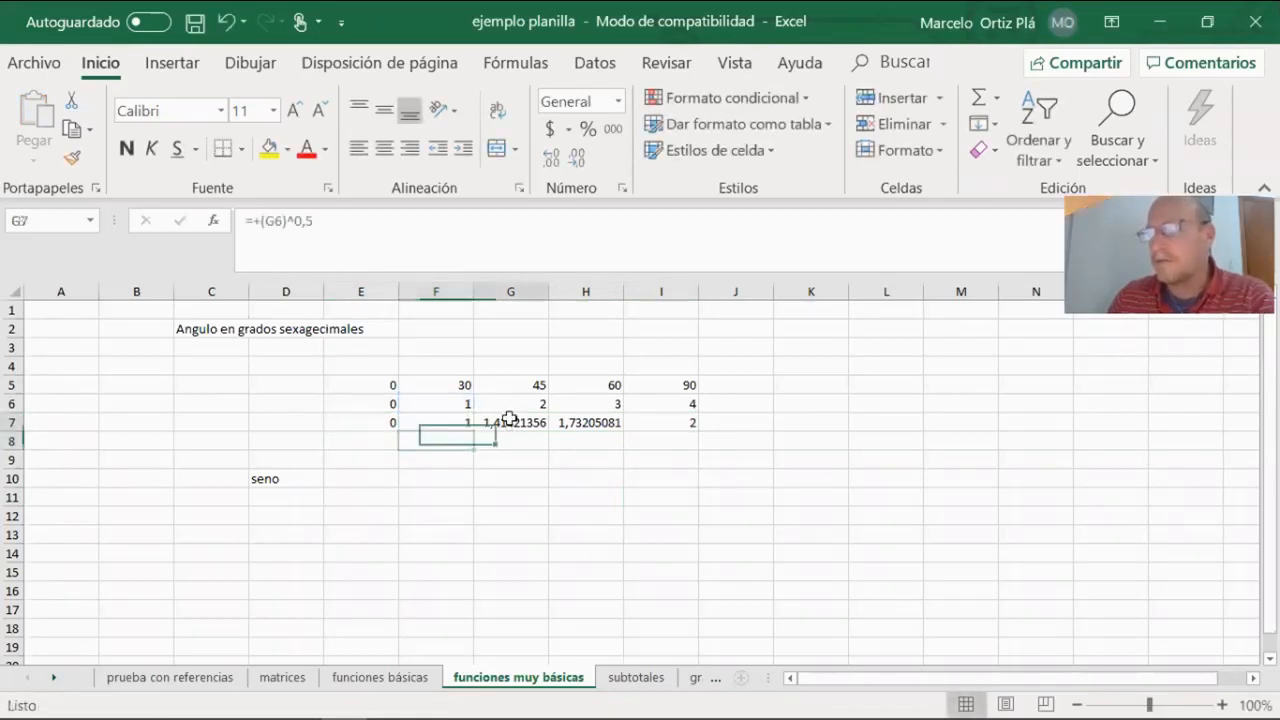
pyautogui.click(288, 220)
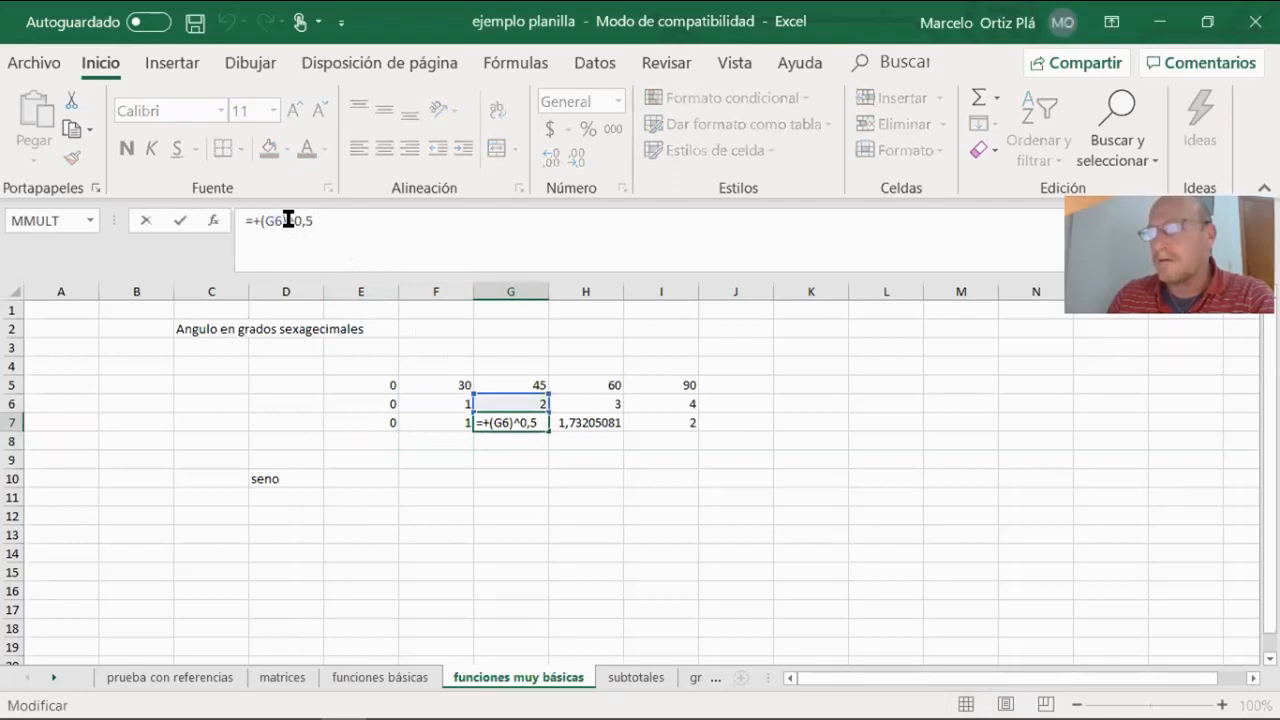
pyautogui.press('Return')
pyautogui.click(570, 422)
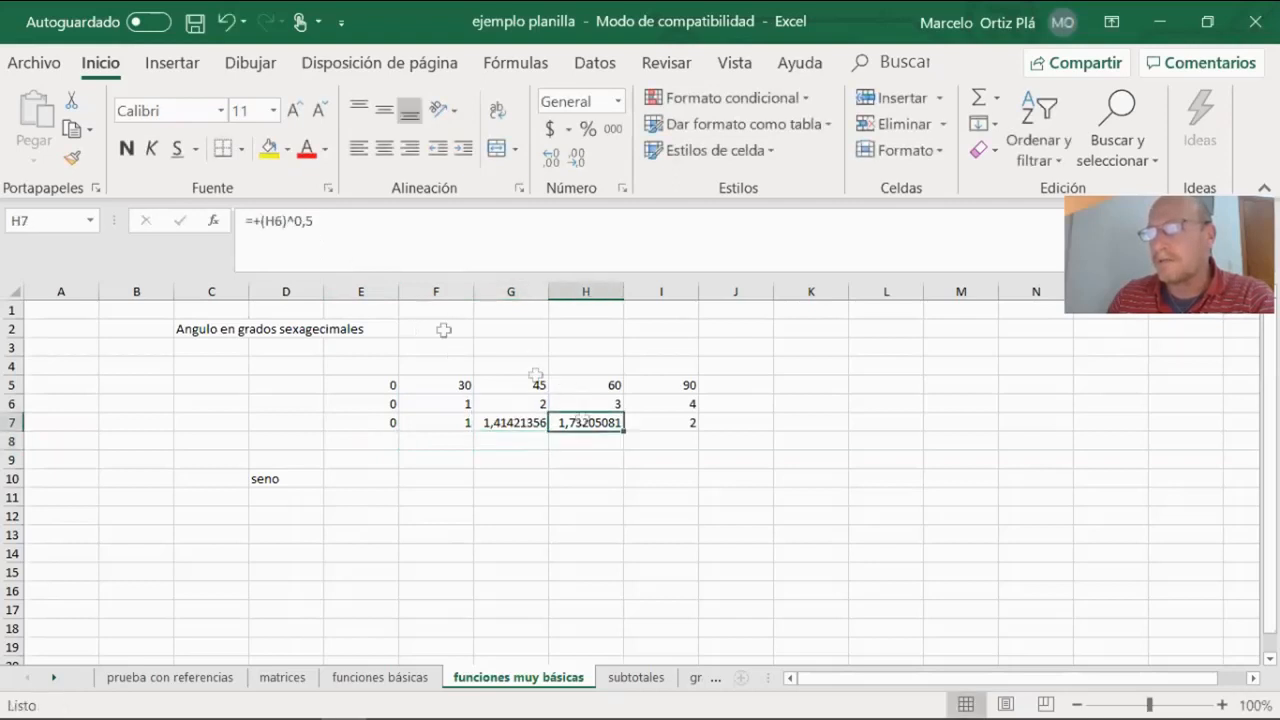
pyautogui.click(277, 221)
pyautogui.press('Return')
pyautogui.click(651, 427)
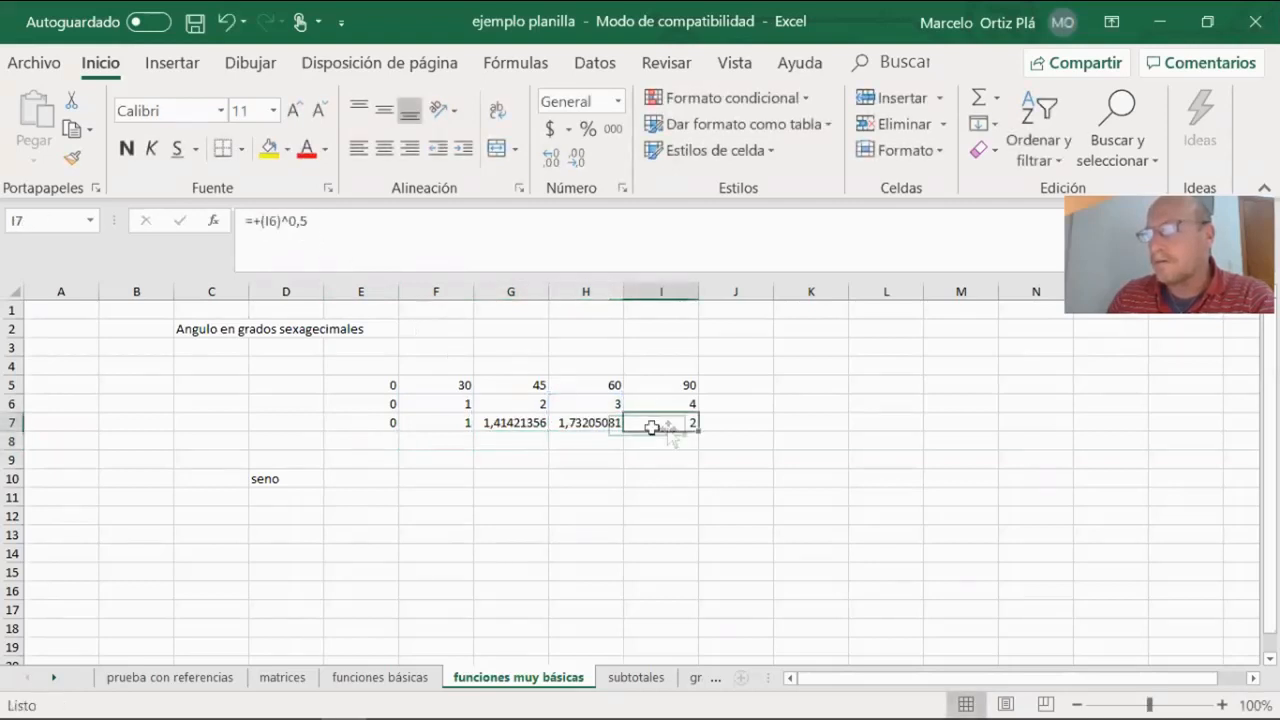
pyautogui.click(345, 221)
pyautogui.press('Return')
pyautogui.click(575, 461)
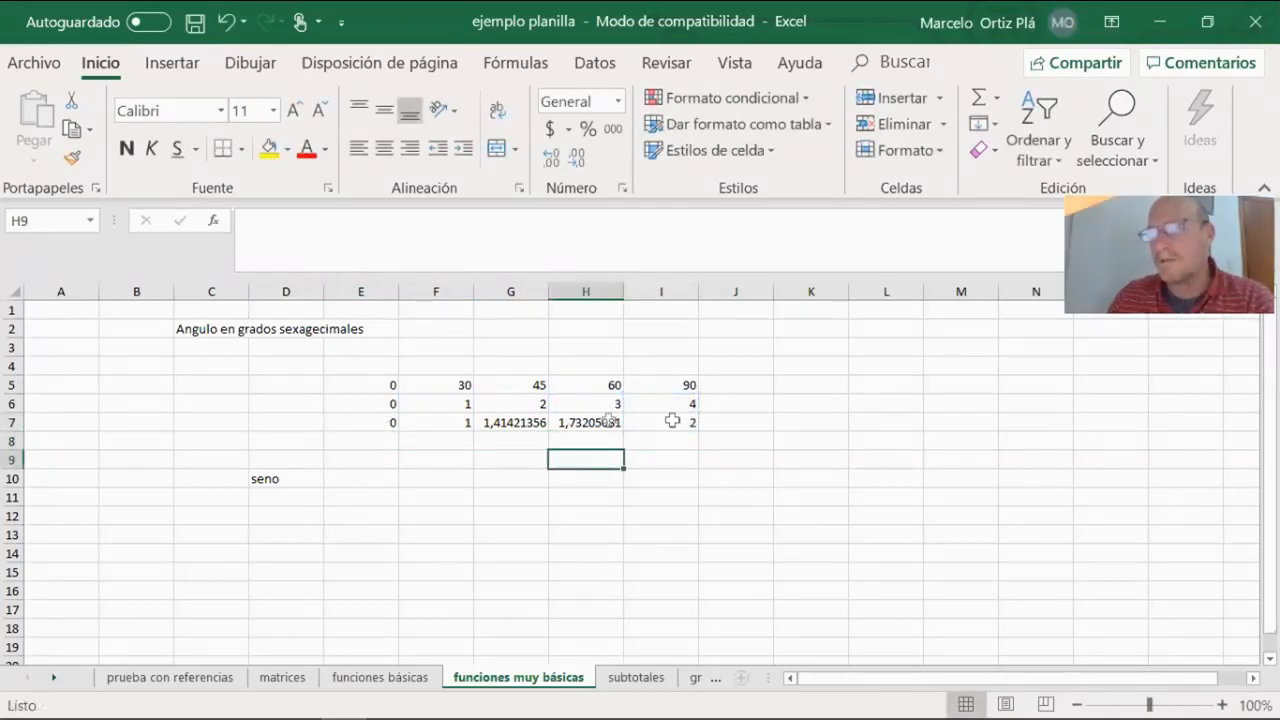
pyautogui.click(358, 424)
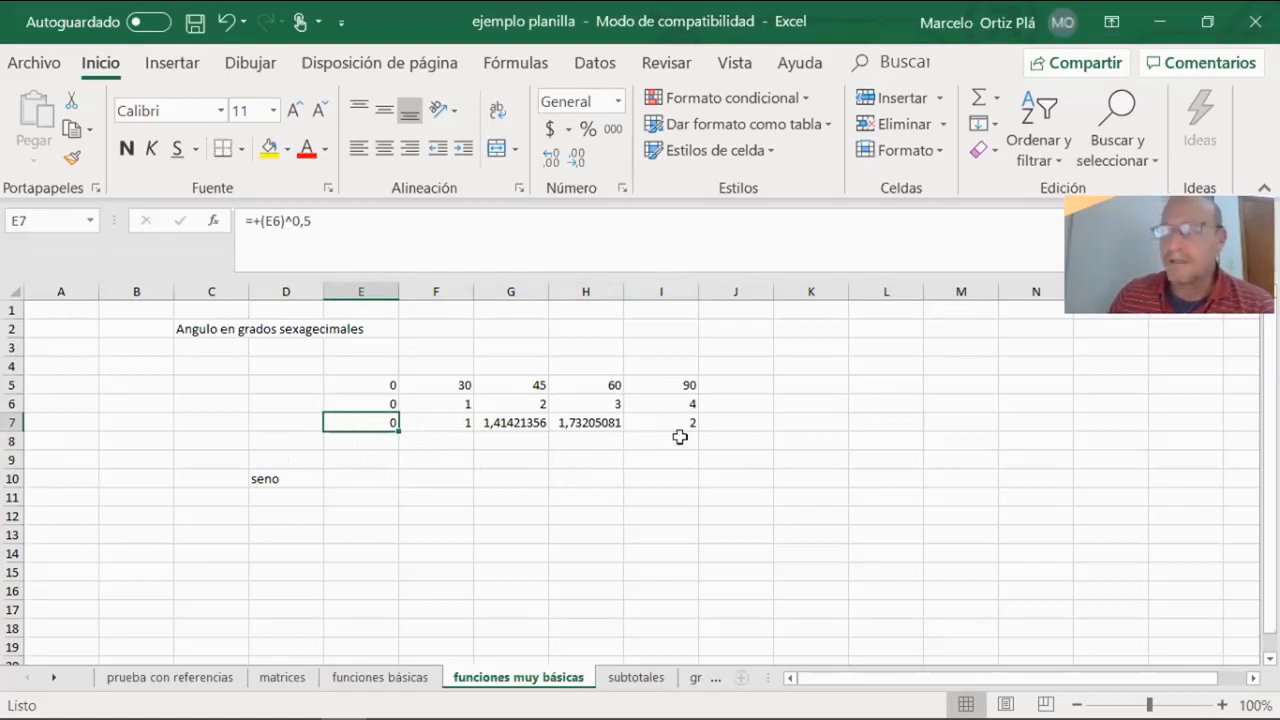
# Step: Enter the formula +E7/2 in cell E8 and fill it across to I8
pyautogui.click(365, 441)
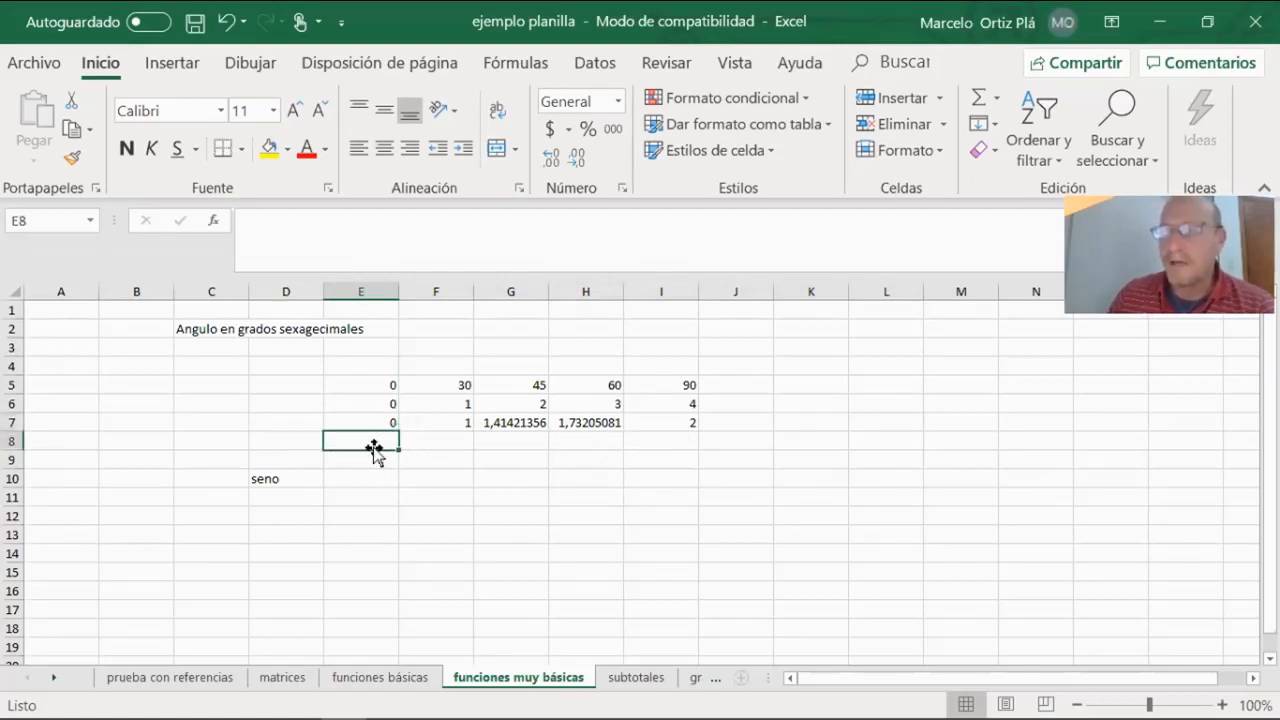
pyautogui.write('+')
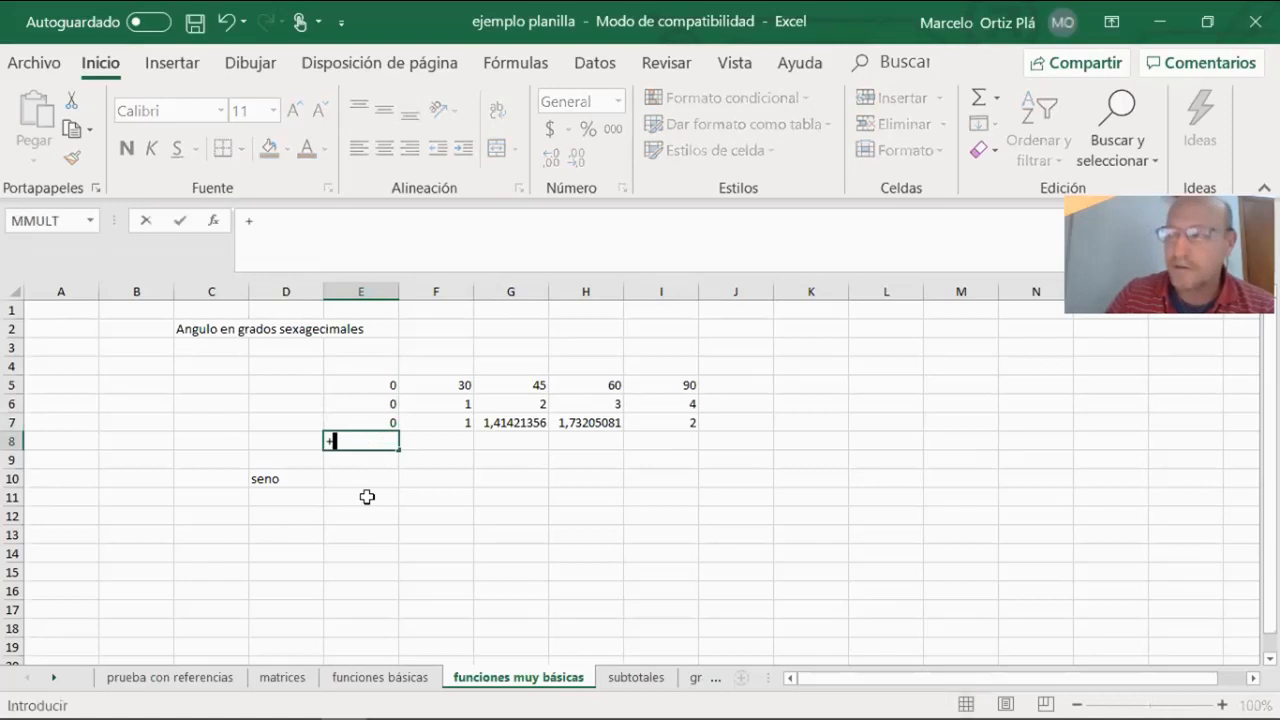
pyautogui.click(367, 423)
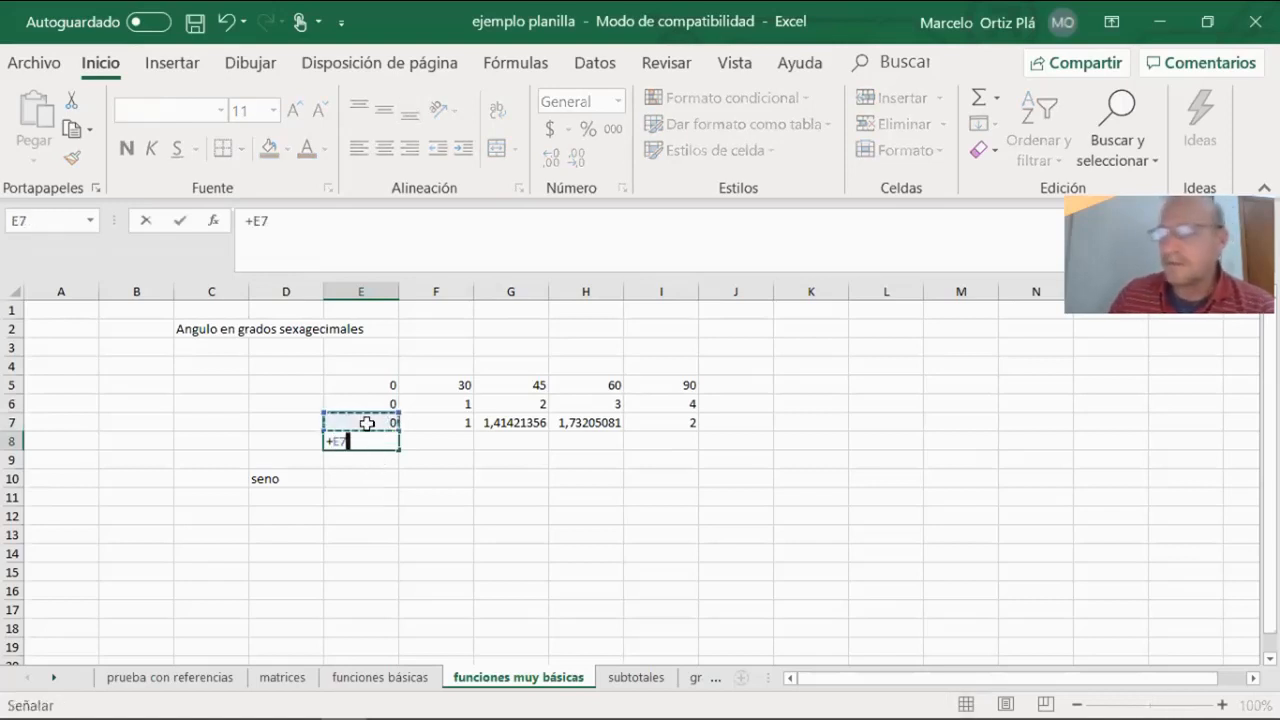
pyautogui.write('/2')
pyautogui.press('Return')
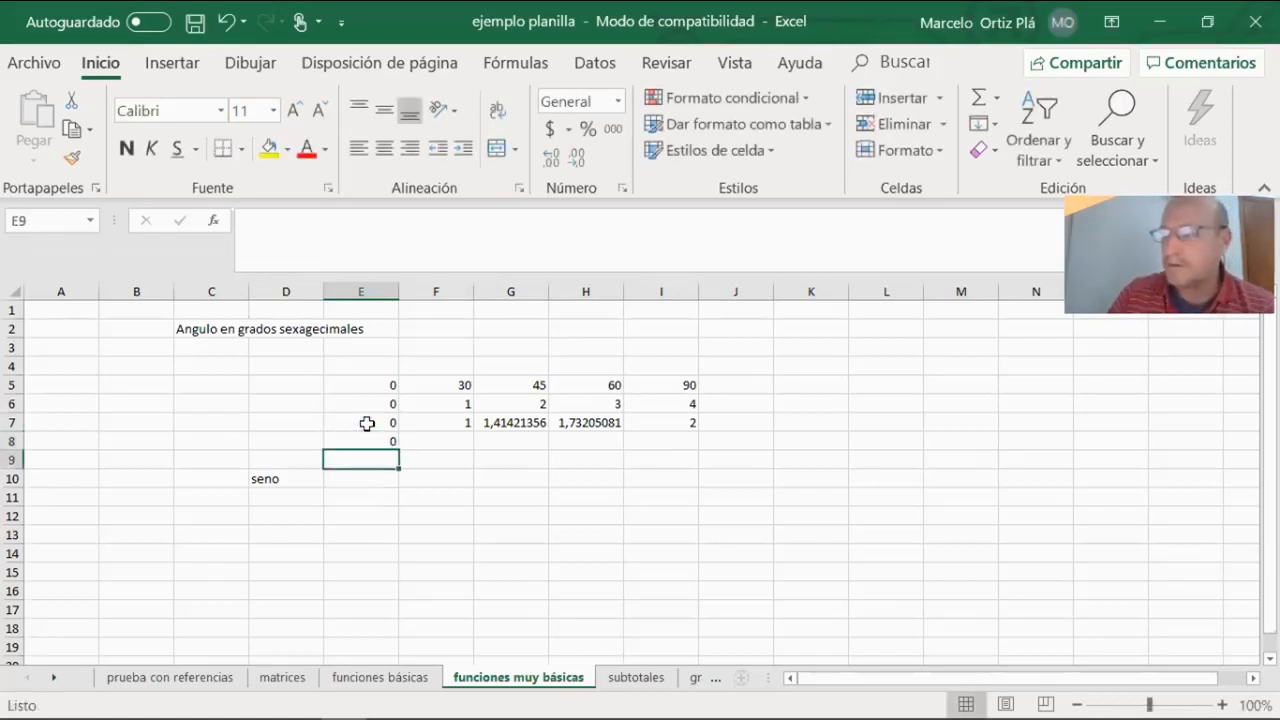
pyautogui.click(352, 441)
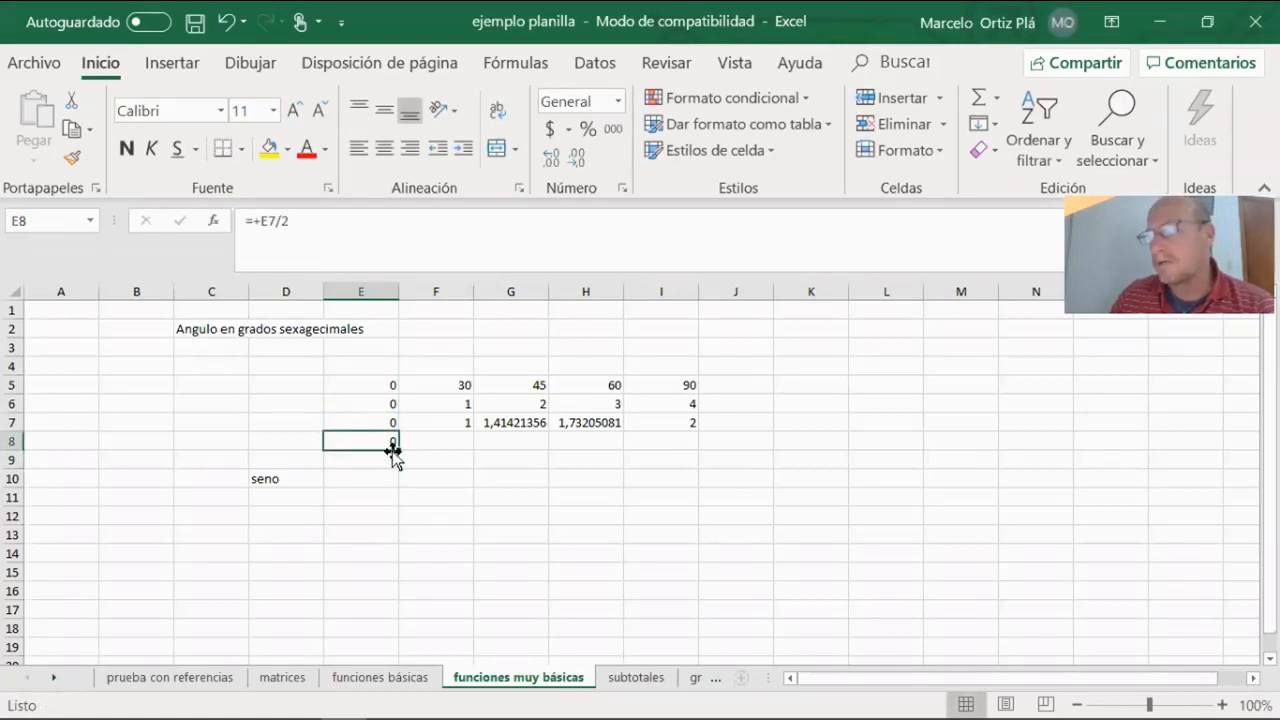
pyautogui.moveTo(395, 448); pyautogui.dragTo(690, 447)
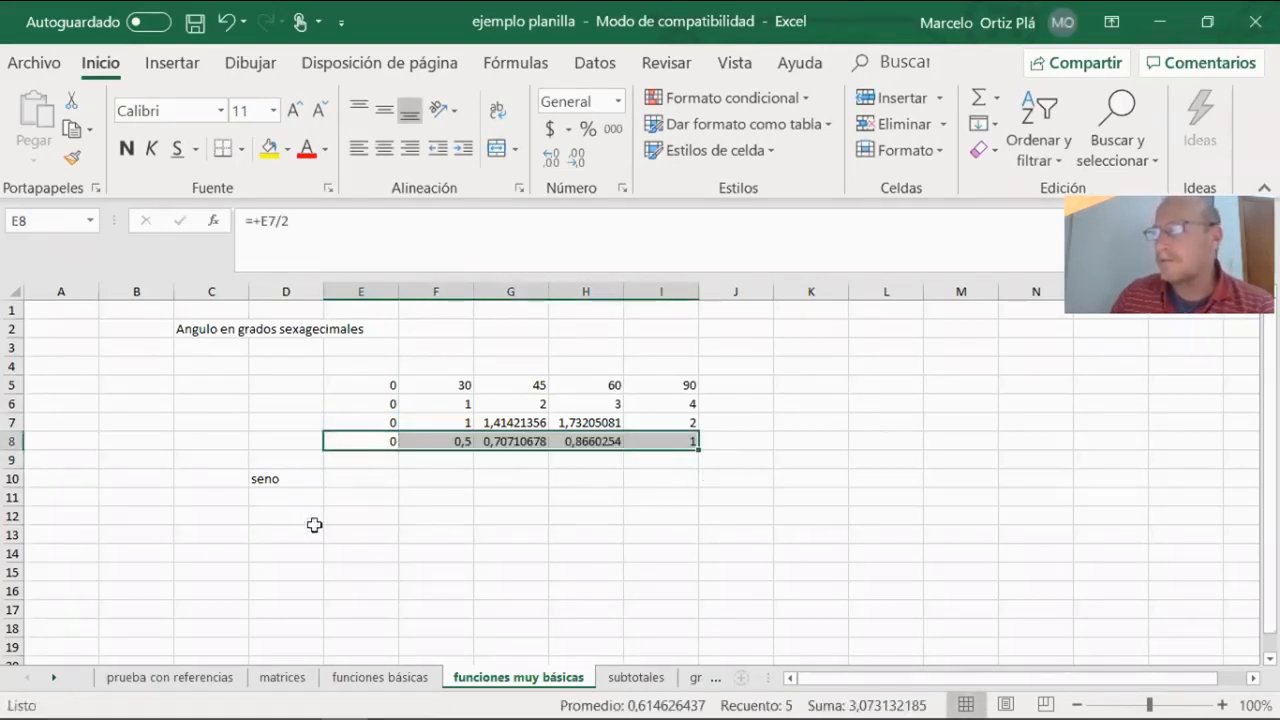
# Step: Move the "seno" label from D10 up to D8, beside the row of halved square roots
pyautogui.click(262, 479)
pyautogui.moveTo(286, 469)
pyautogui.mouseDown()
pyautogui.moveTo(285, 442)
pyautogui.moveTo(283, 463)
pyautogui.mouseUp()
pyautogui.moveTo(394, 443); pyautogui.dragTo(670, 441)
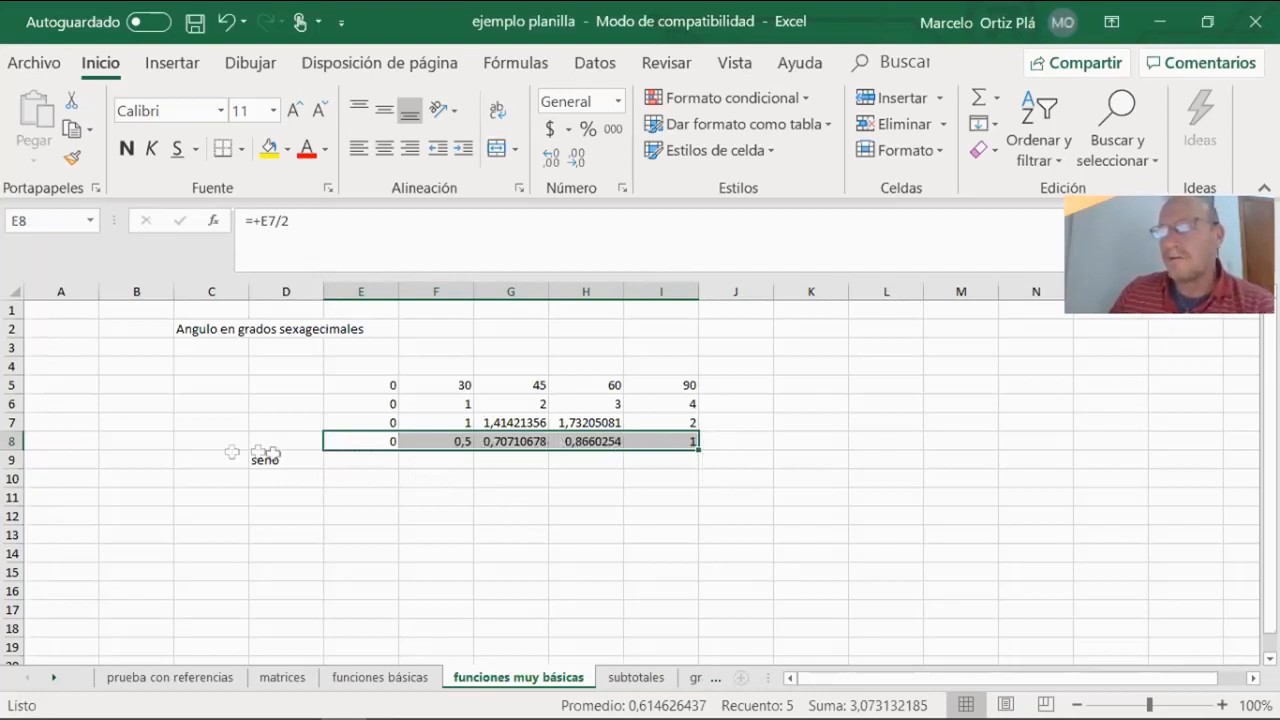
pyautogui.click(352, 457)
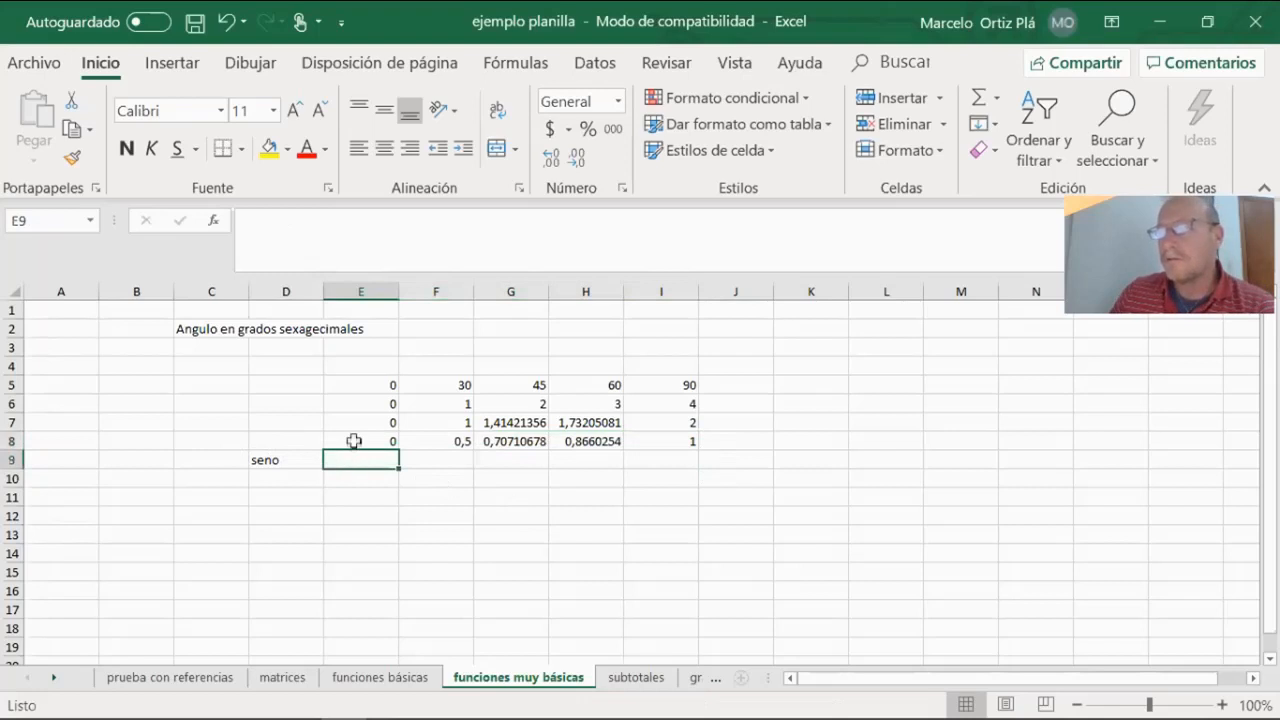
pyautogui.click(354, 441)
pyautogui.click(287, 453)
pyautogui.click(290, 446)
pyautogui.click(291, 454)
pyautogui.moveTo(297, 450); pyautogui.dragTo(297, 441)
pyautogui.click(360, 494)
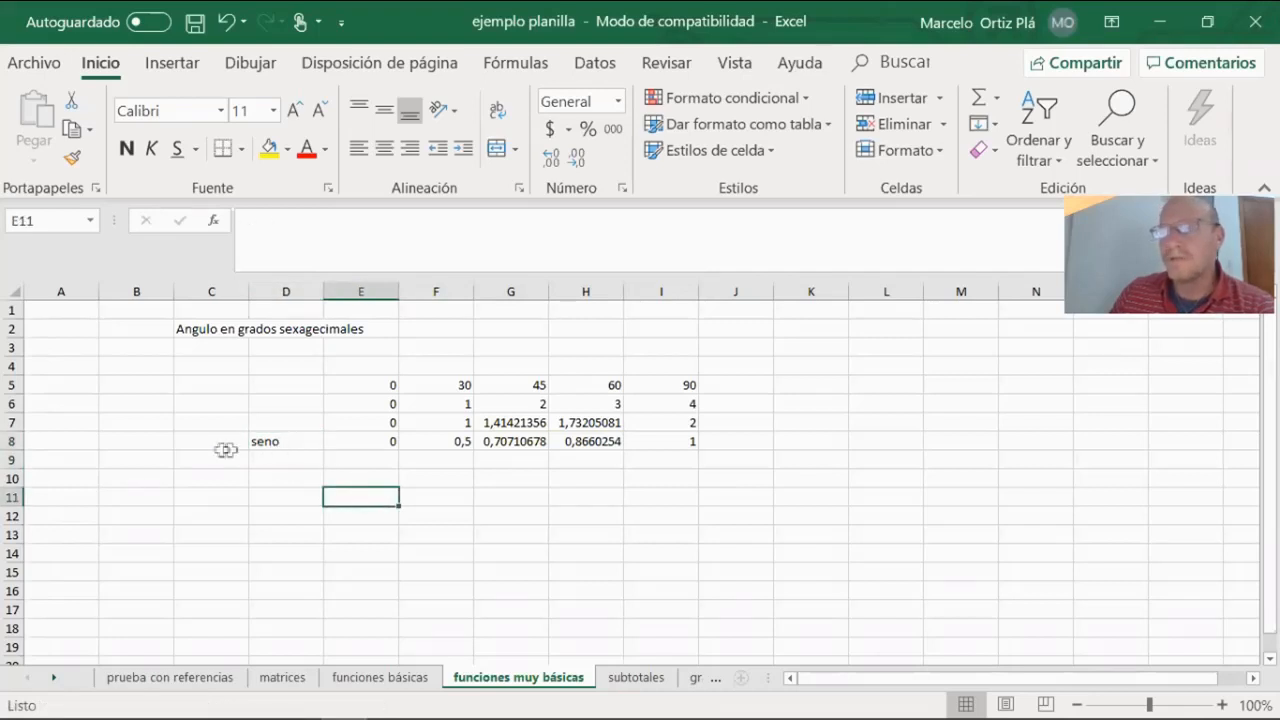
# Step: Centre the "seno" label horizontally in cell D8
pyautogui.click(292, 441)
pyautogui.click(385, 148)
pyautogui.click(364, 440)
pyautogui.moveTo(421, 437); pyautogui.dragTo(660, 440)
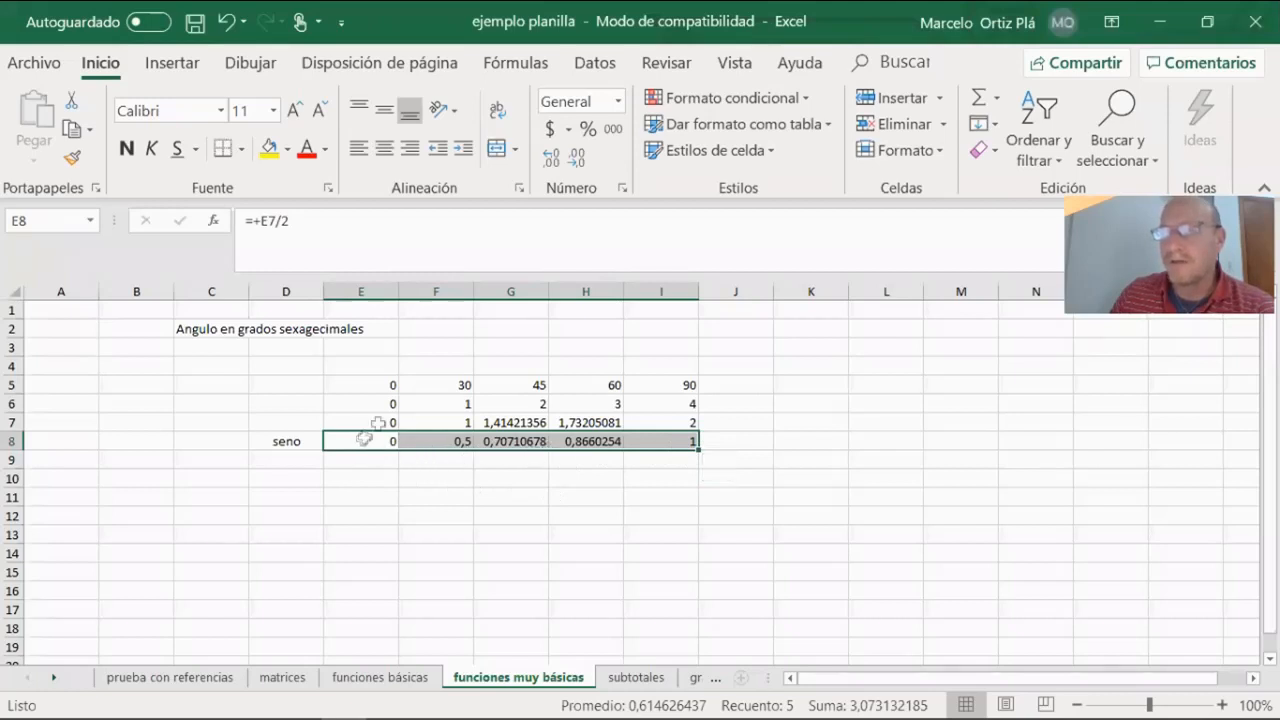
# Step: Make the angles in E5:I5 bold and centre them horizontally
pyautogui.moveTo(370, 383); pyautogui.dragTo(685, 384)
pyautogui.click(125, 150)
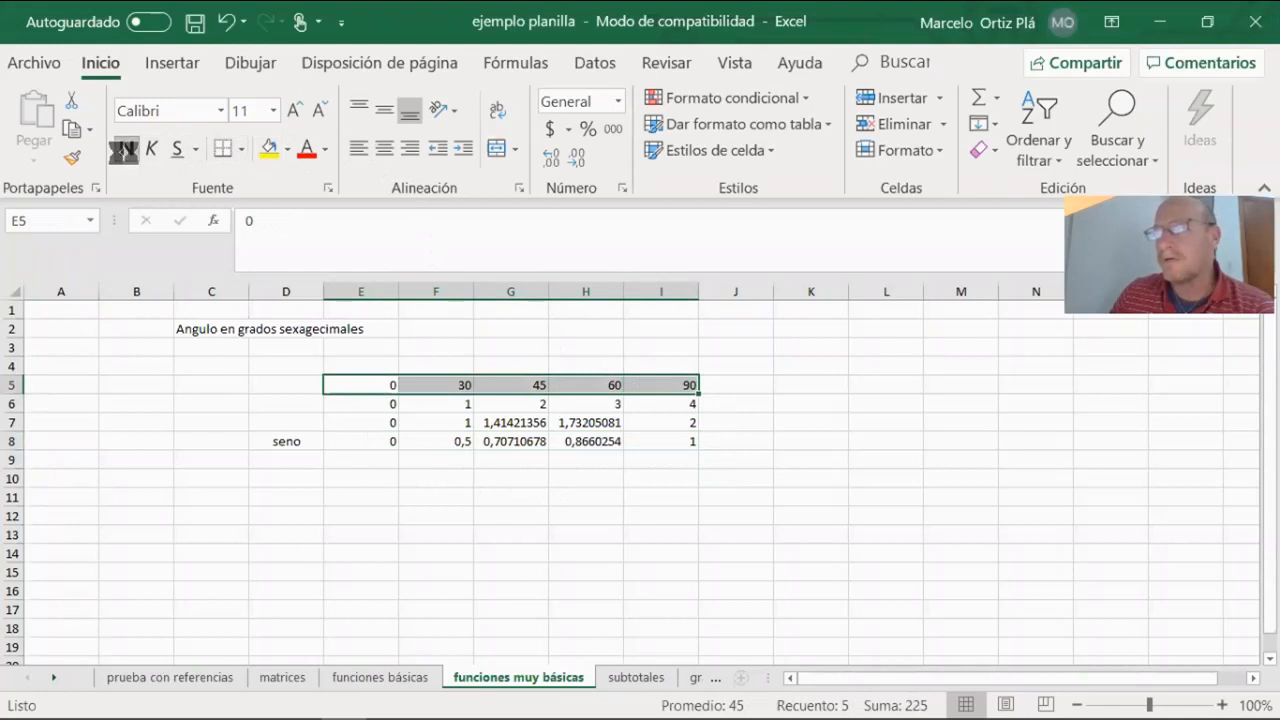
pyautogui.click(385, 148)
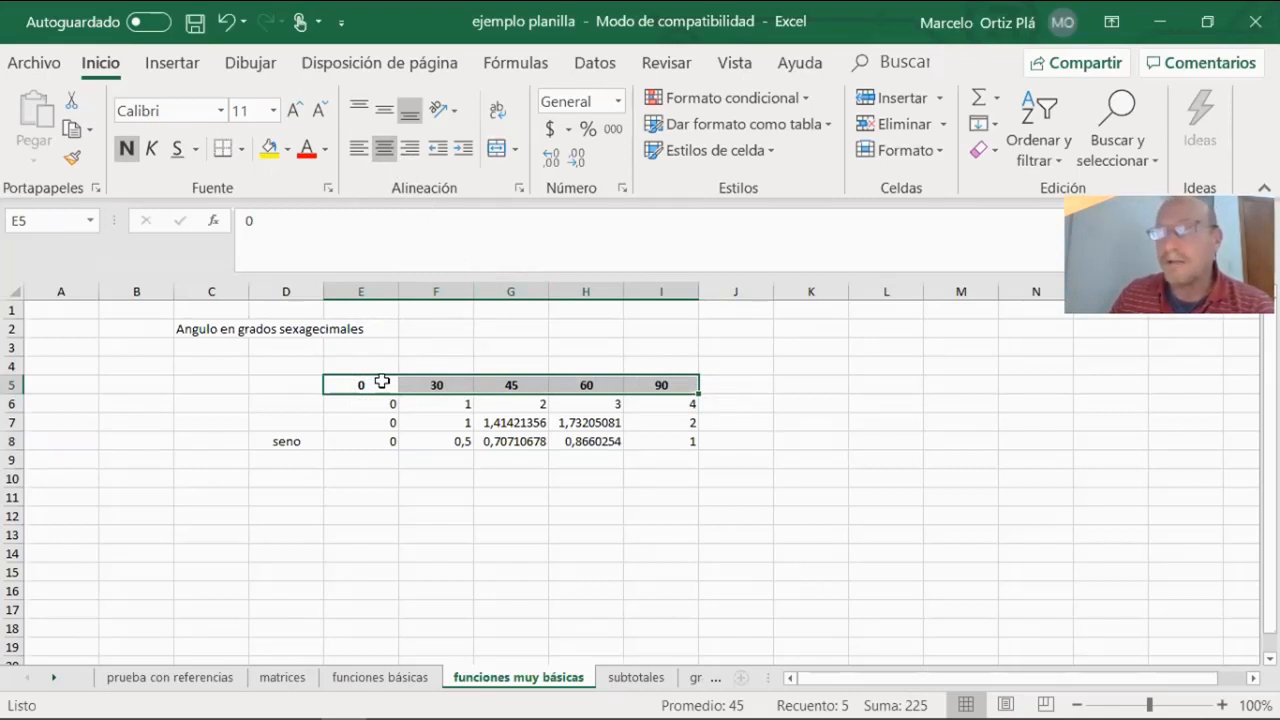
# Step: Apply the custom number format 0"°" to the angles in E5:I5 so they carry a degree symbol
pyautogui.click(327, 189)
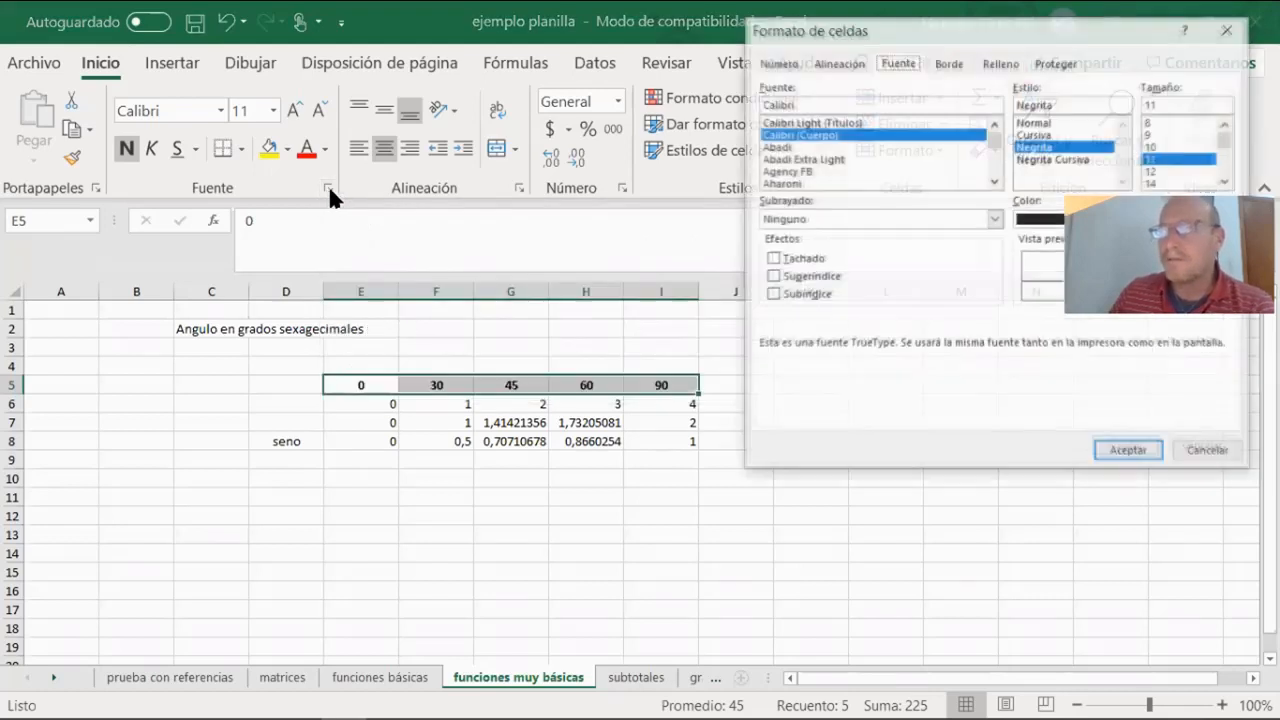
pyautogui.moveTo(930, 32); pyautogui.dragTo(694, 86)
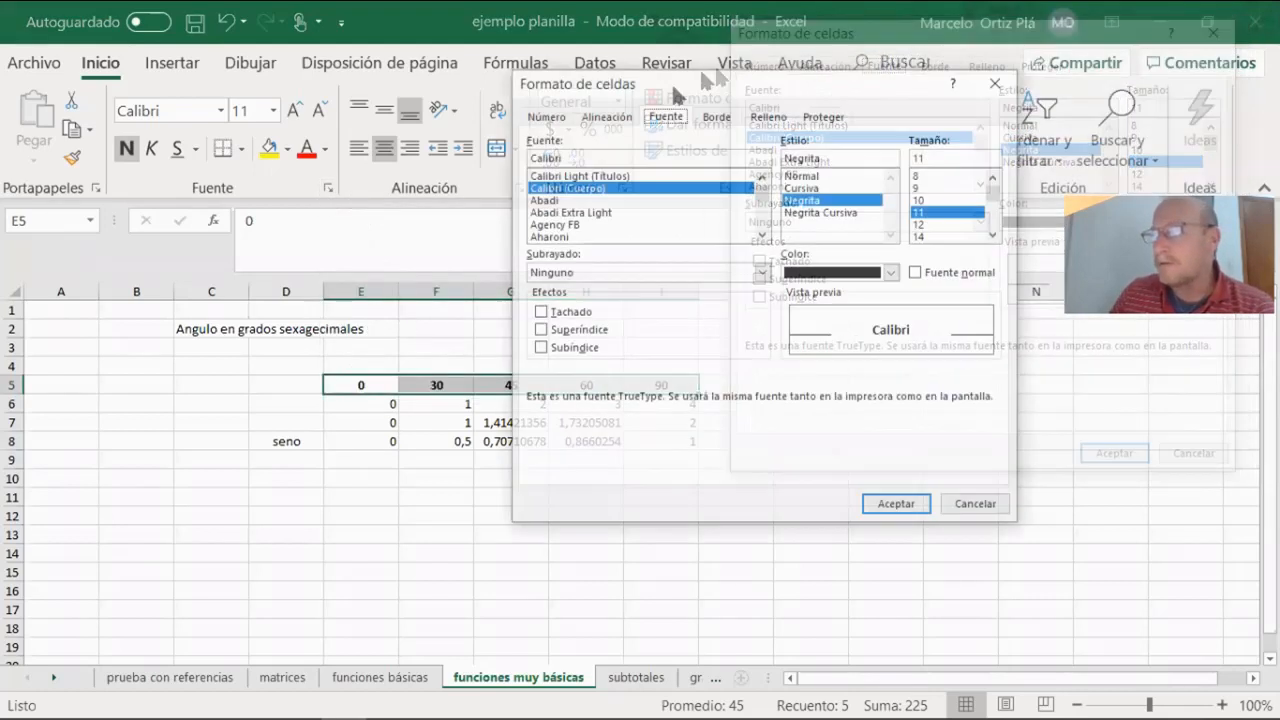
pyautogui.click(546, 117)
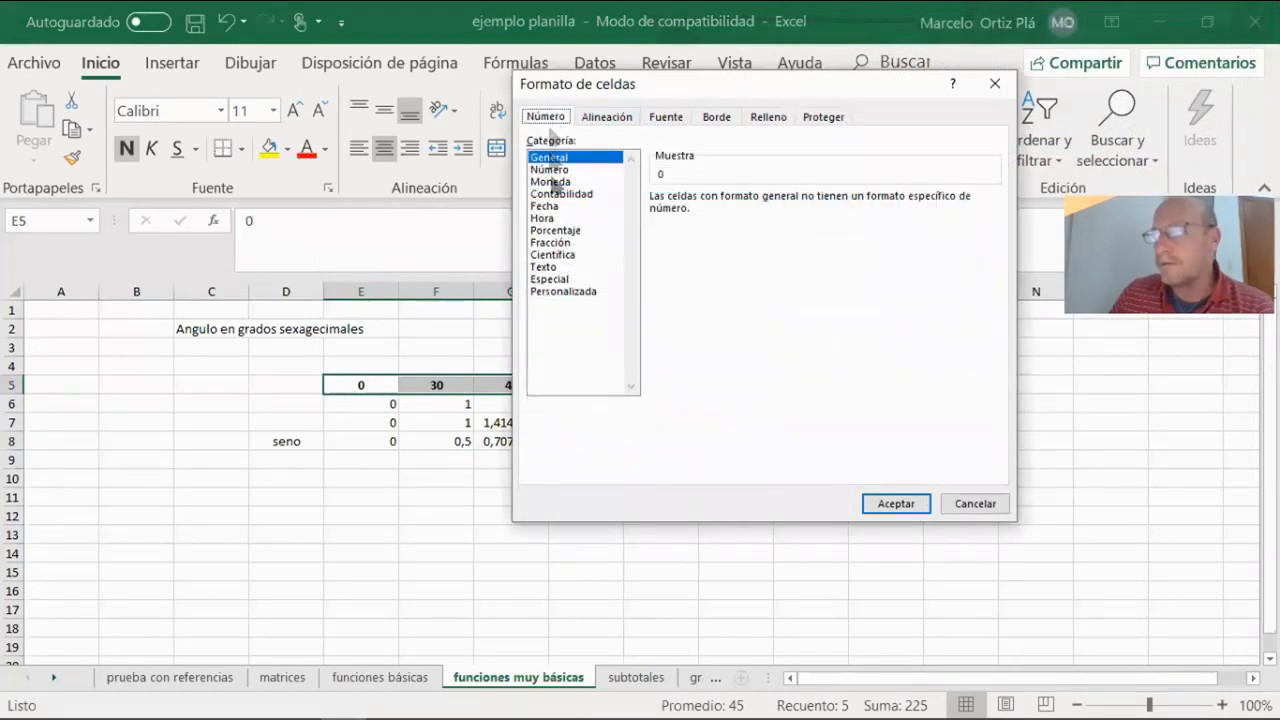
pyautogui.click(563, 291)
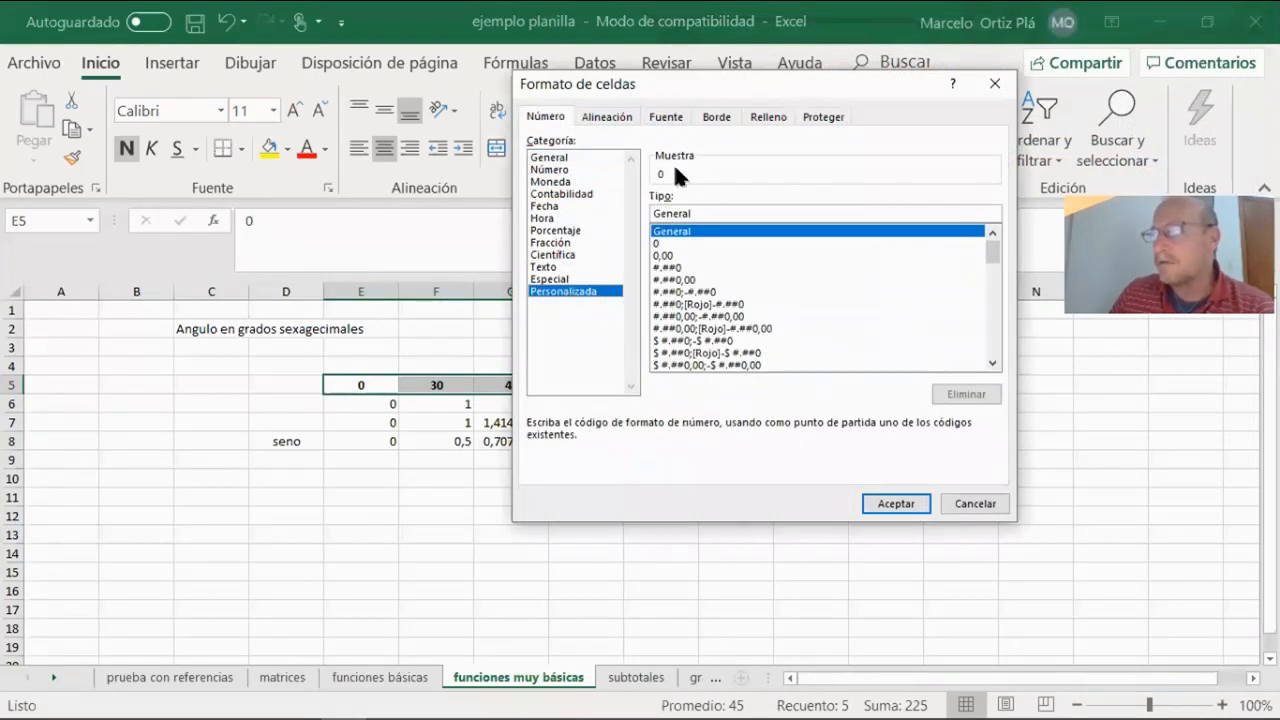
pyautogui.click(660, 244)
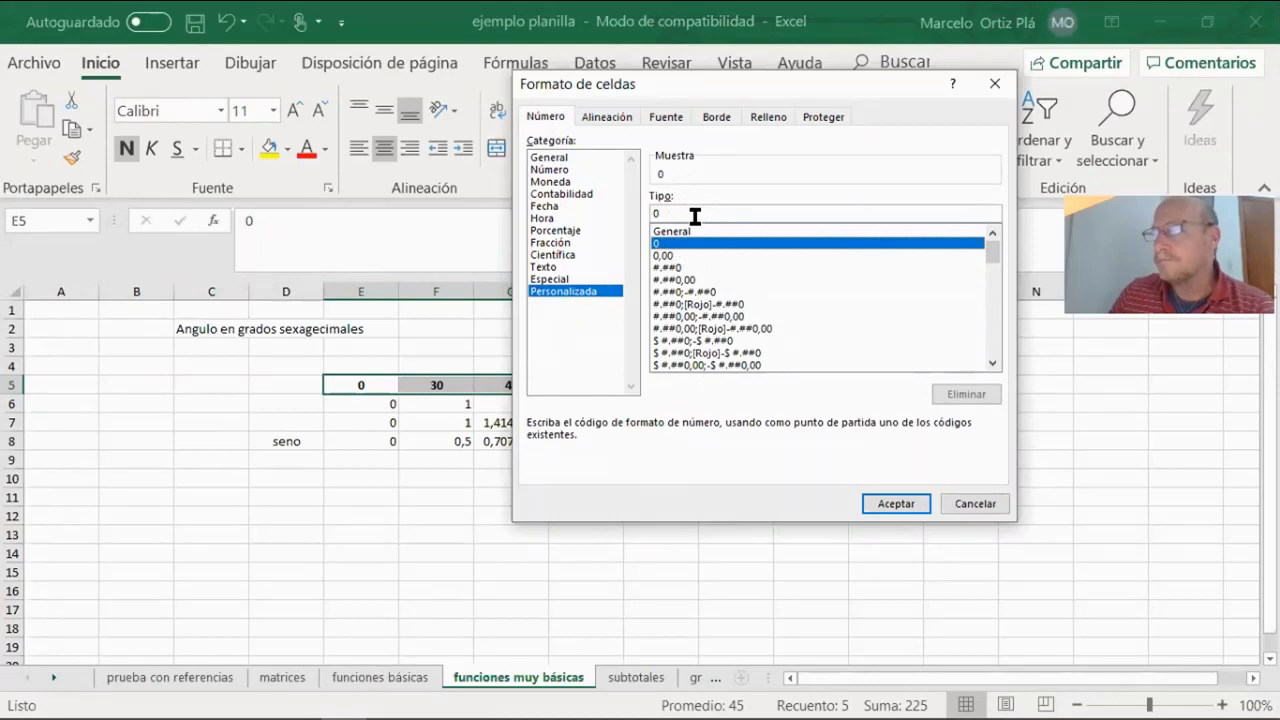
pyautogui.doubleClick(672, 214)
pyautogui.doubleClick(672, 214)
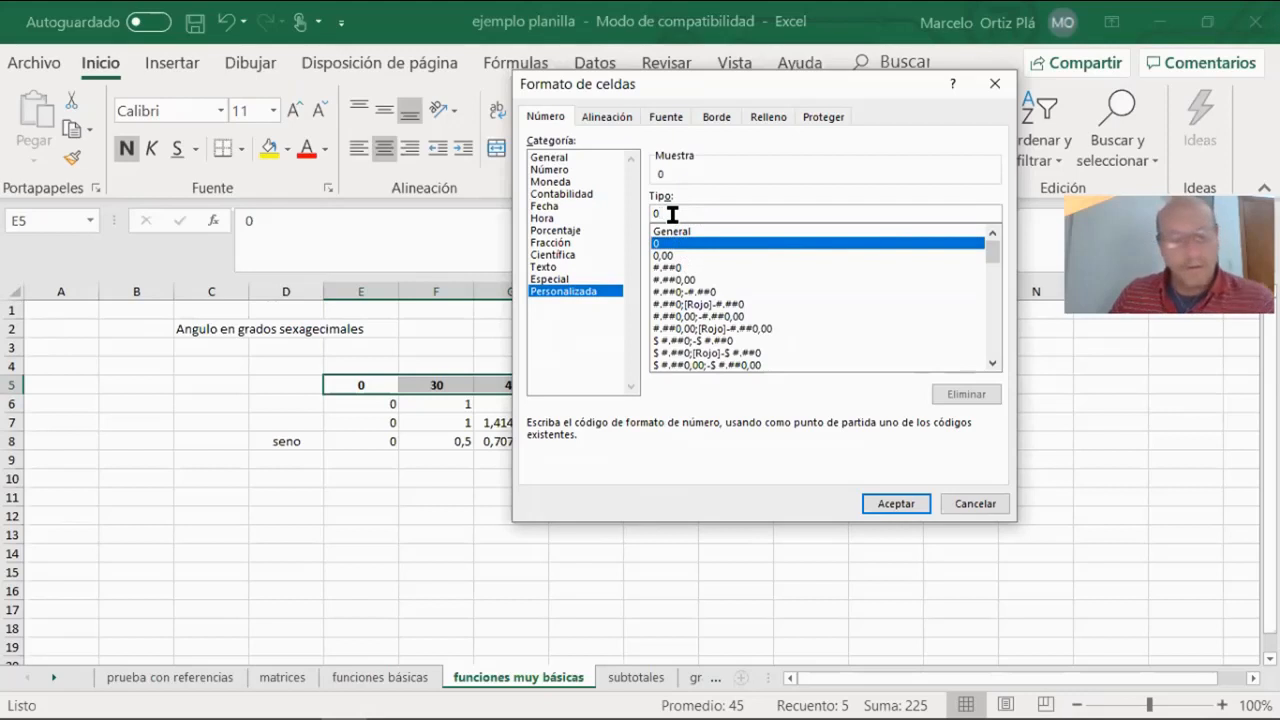
pyautogui.write('°')
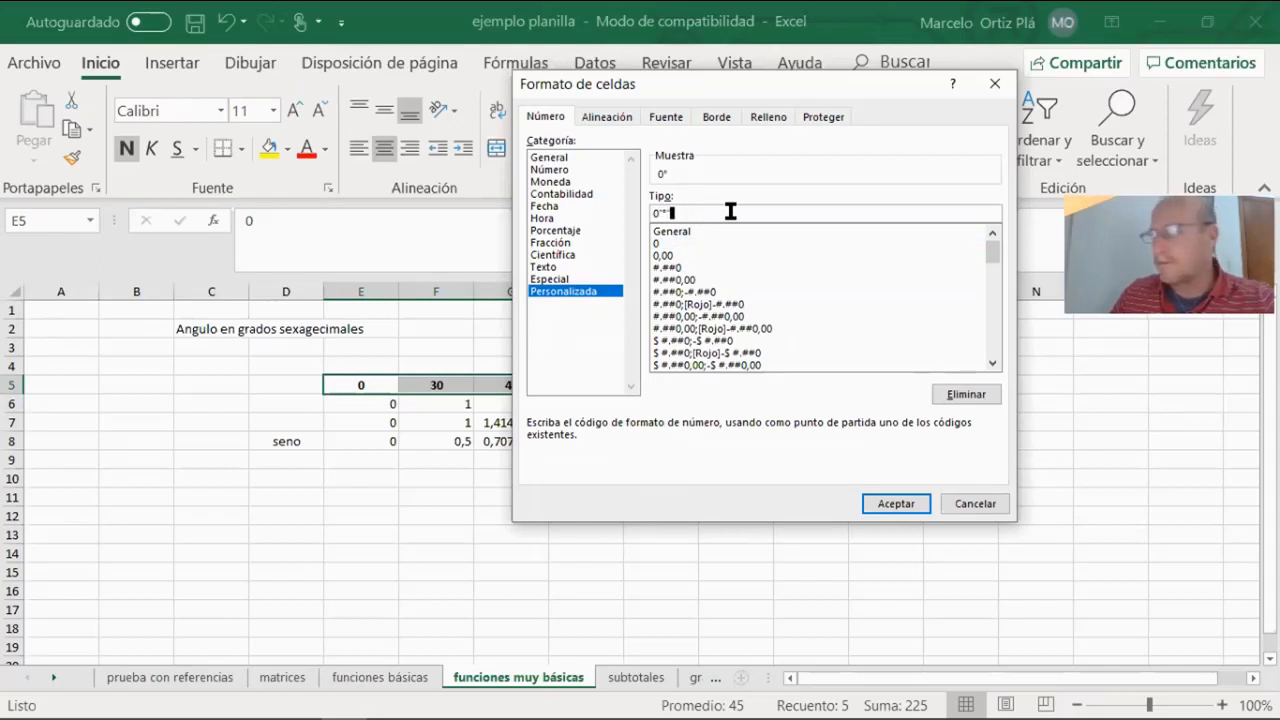
pyautogui.click(895, 505)
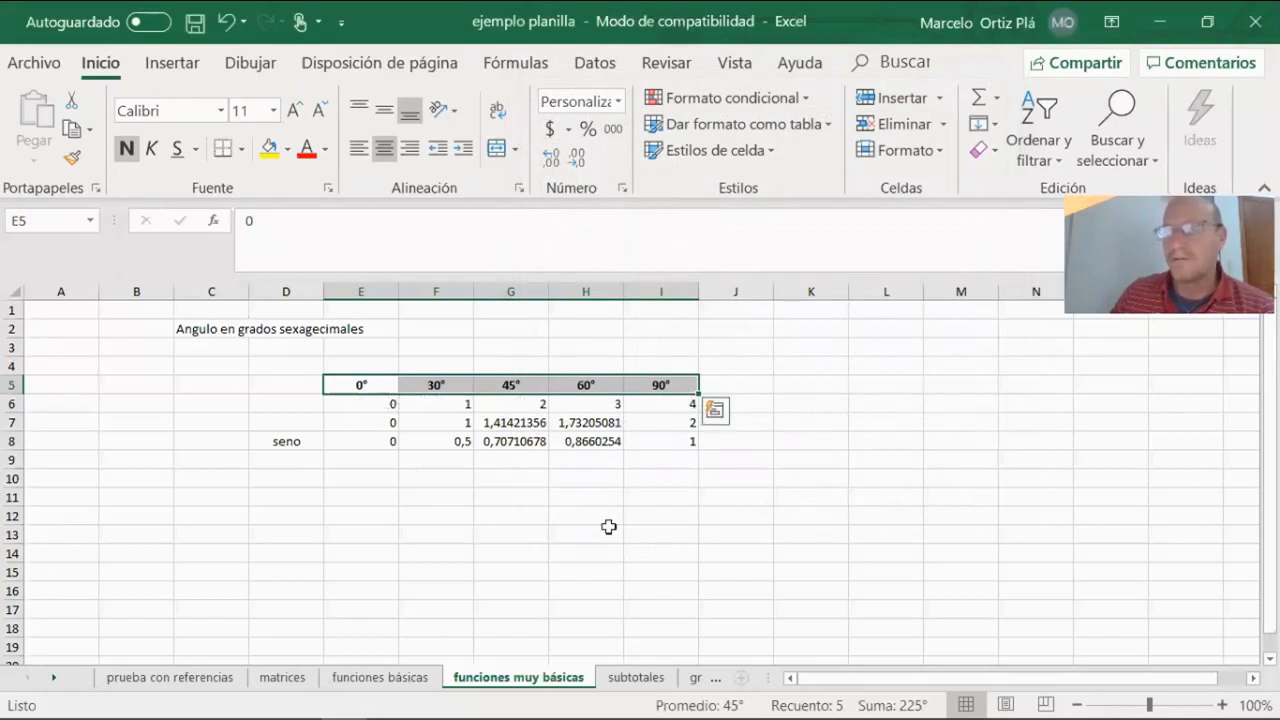
pyautogui.click(607, 530)
pyautogui.click(288, 441)
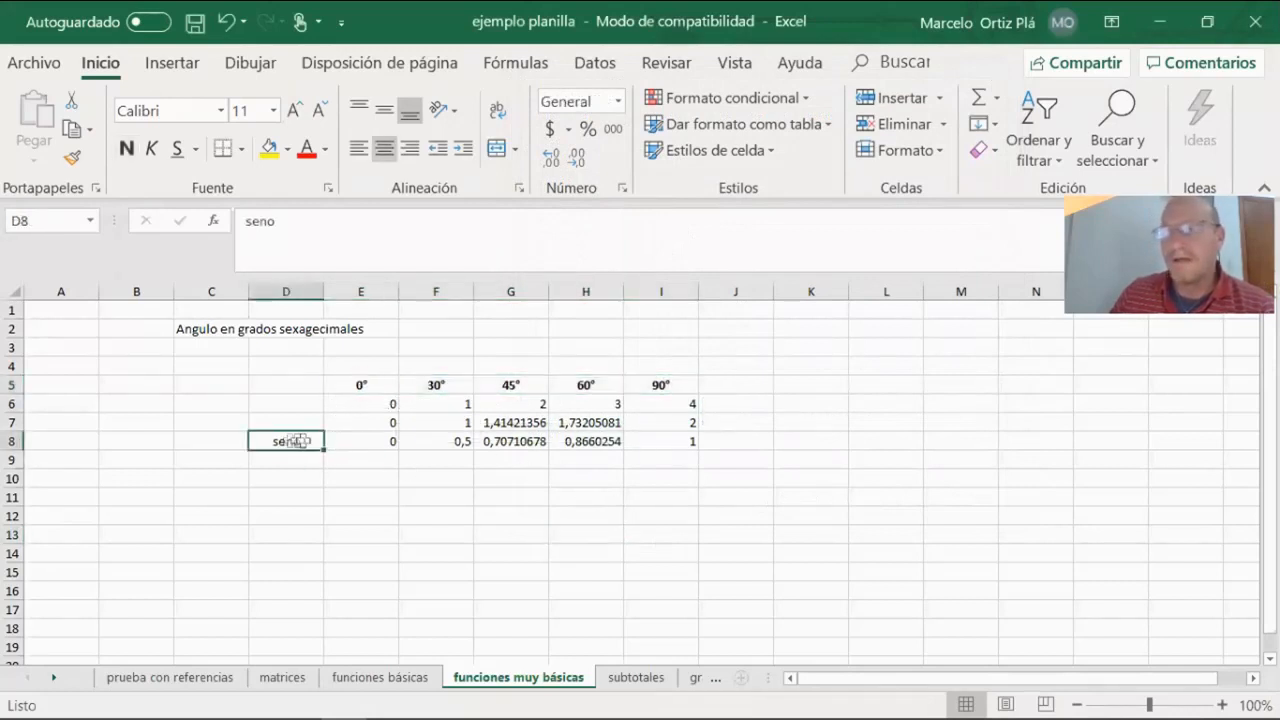
pyautogui.moveTo(357, 441); pyautogui.dragTo(651, 442)
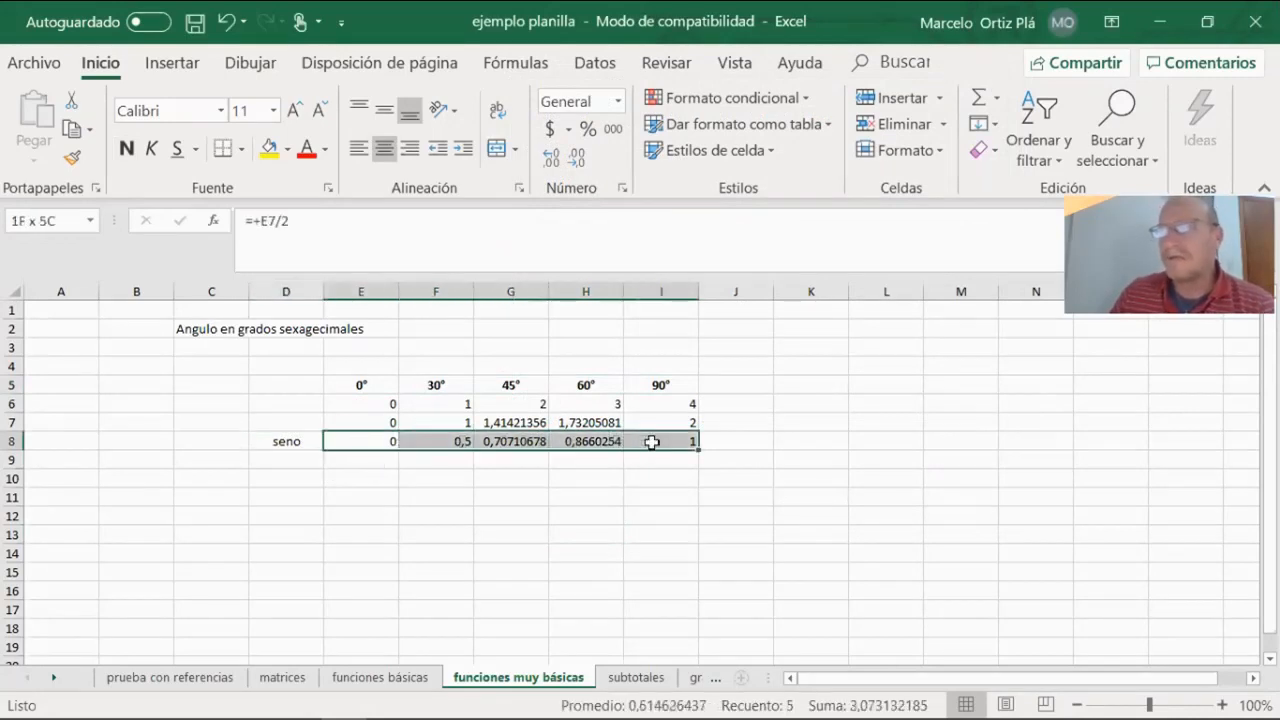
pyautogui.click(270, 475)
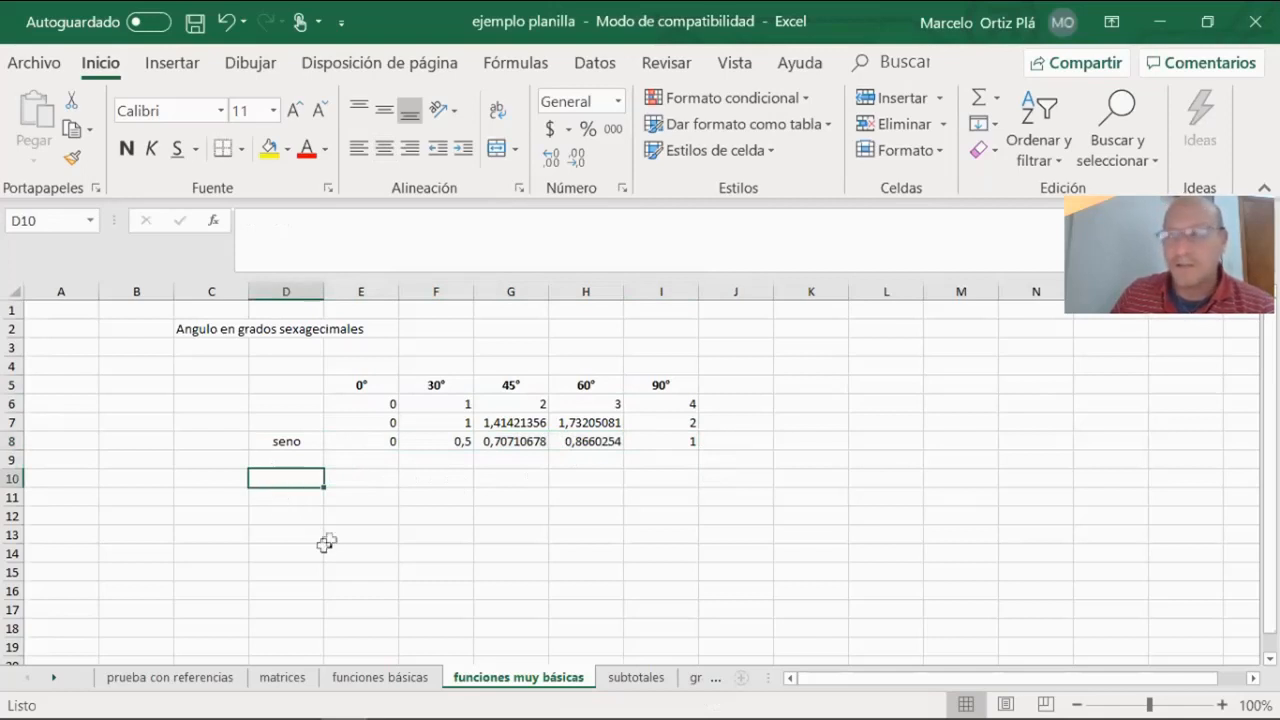
pyautogui.moveTo(337, 444); pyautogui.dragTo(680, 443)
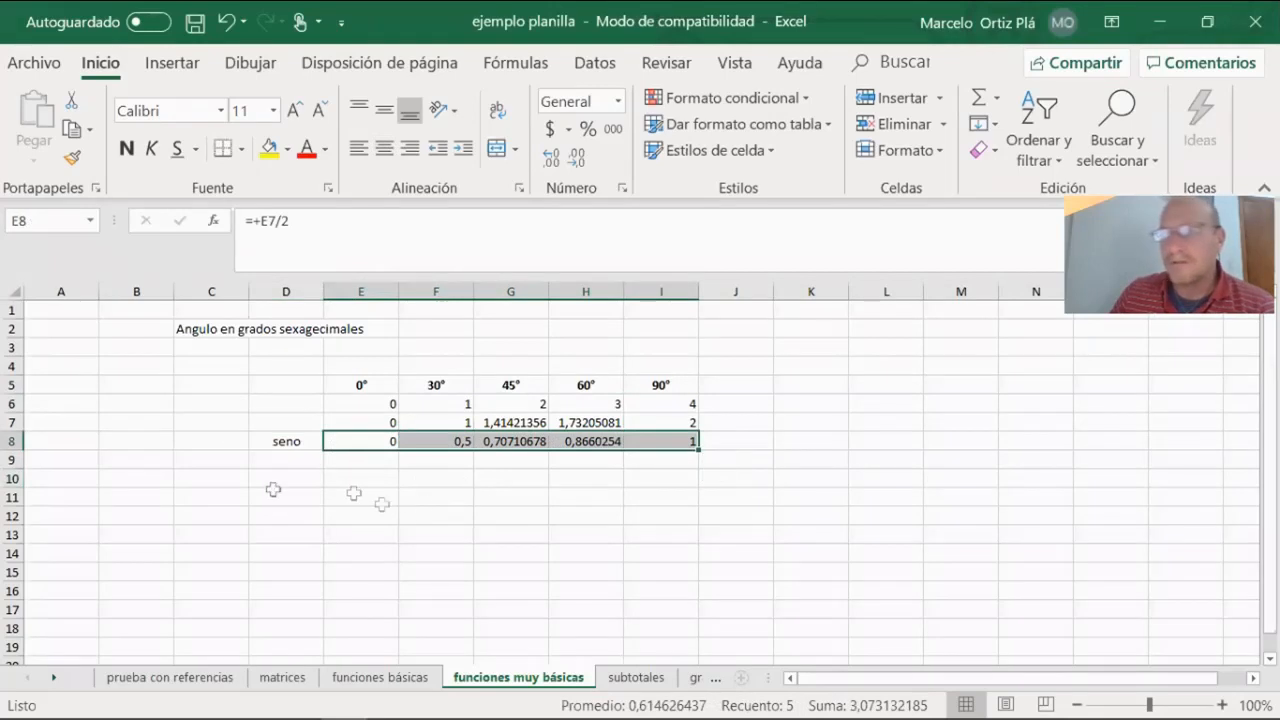
pyautogui.click(278, 484)
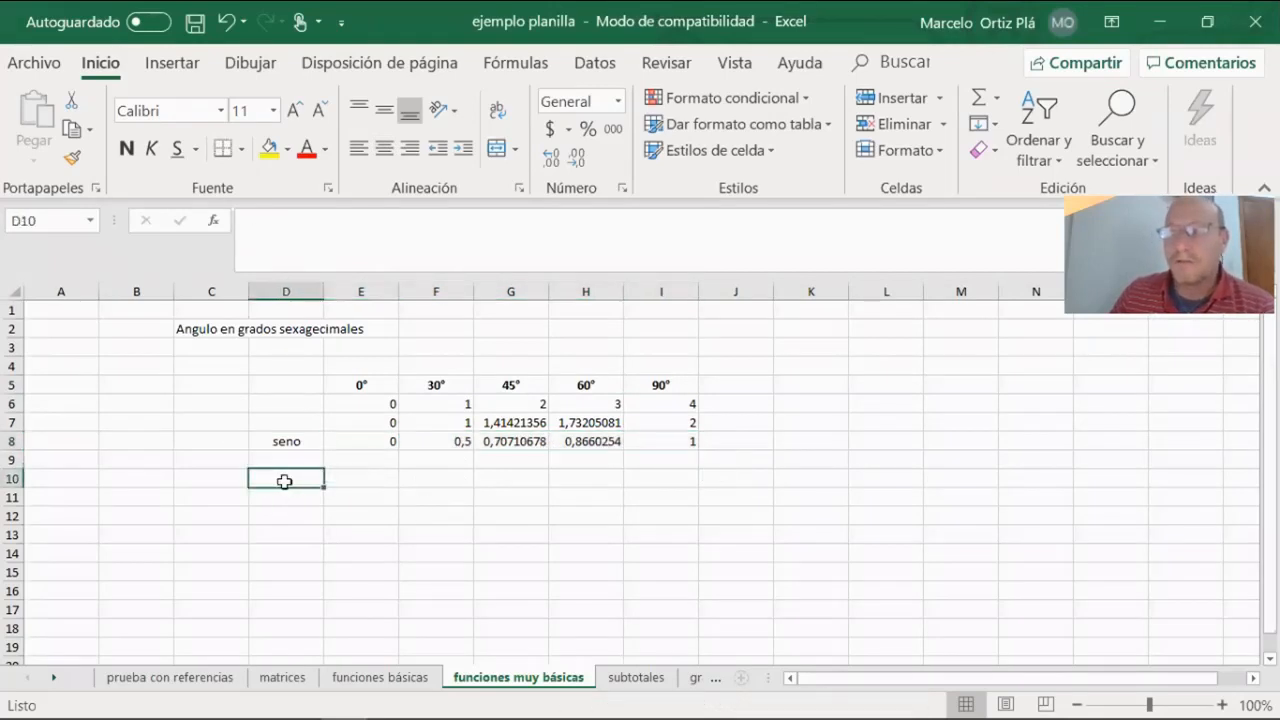
# Step: Try the Fracción format "Como cuartos (2/4)" on the sine values in E8:I8 and undo it
pyautogui.moveTo(363, 440); pyautogui.dragTo(641, 439)
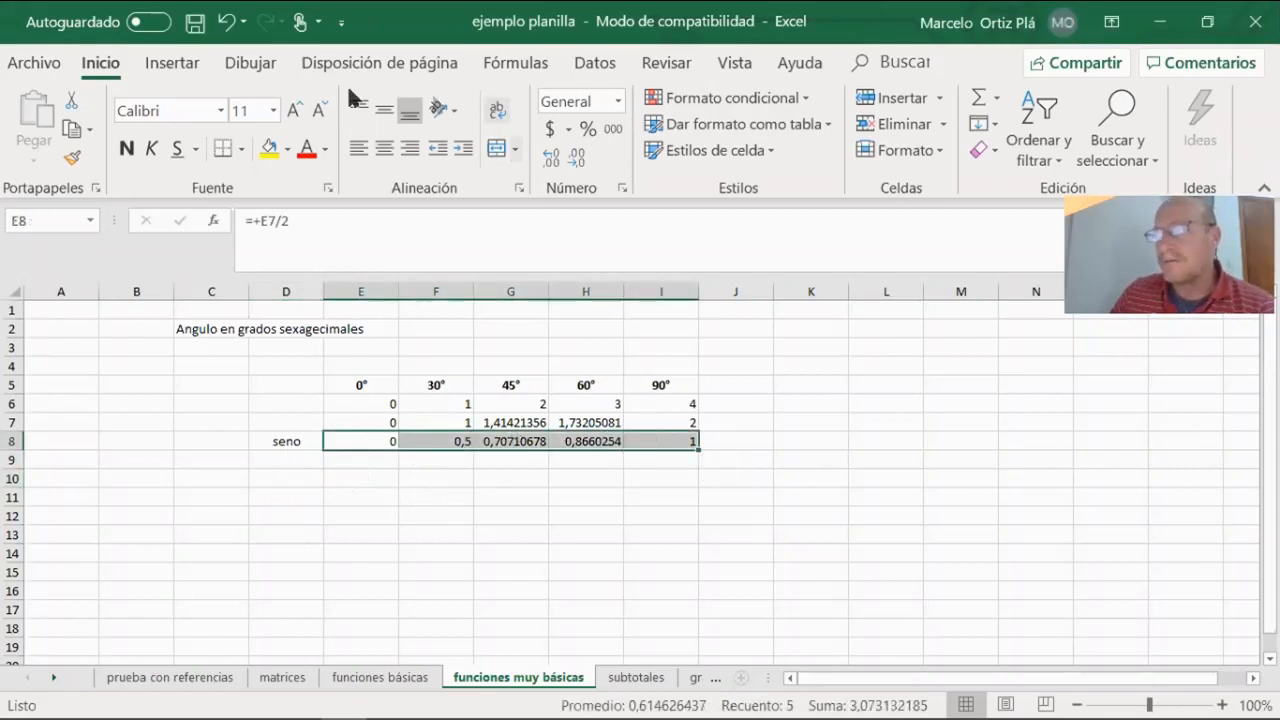
pyautogui.click(327, 188)
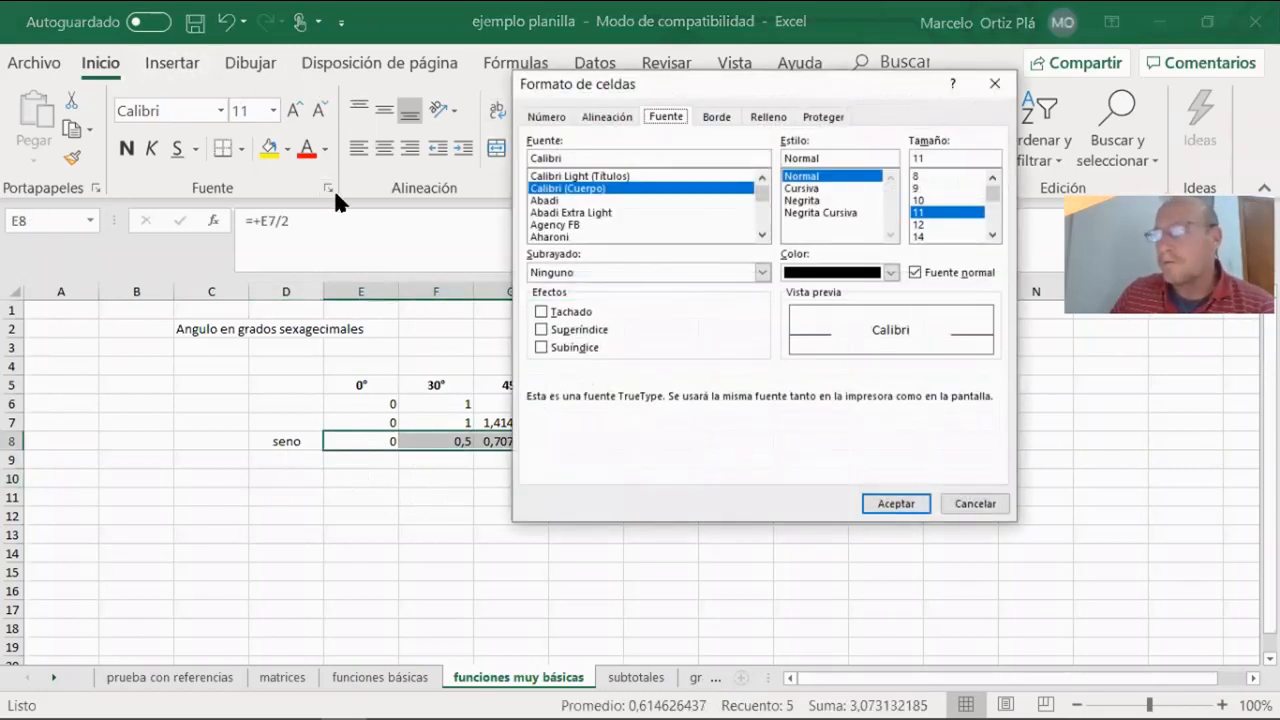
pyautogui.click(544, 117)
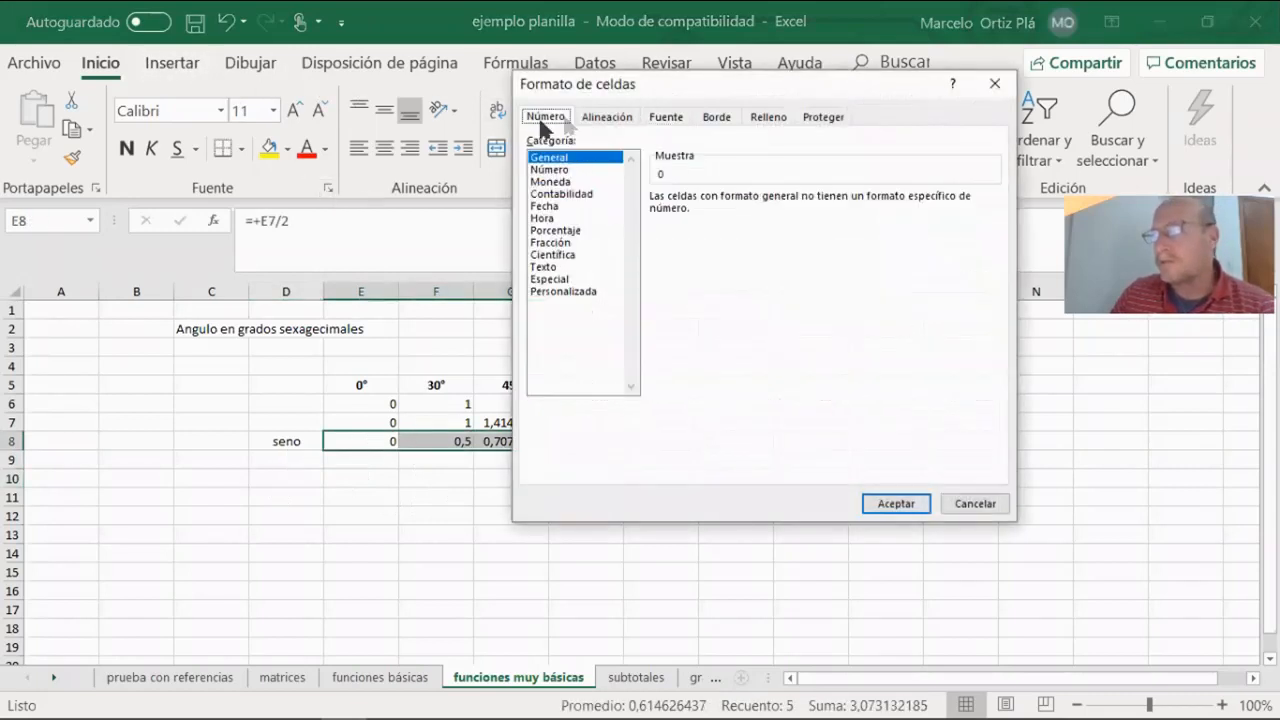
pyautogui.click(556, 170)
pyautogui.click(567, 182)
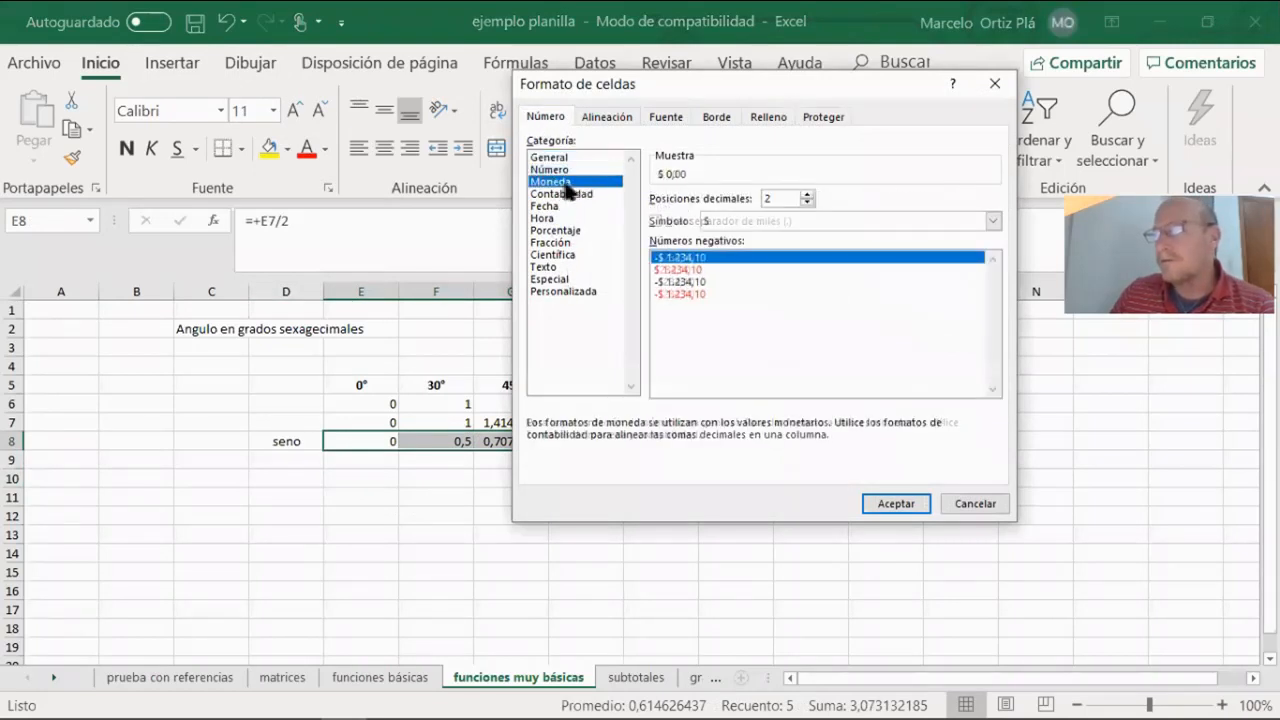
pyautogui.click(577, 194)
pyautogui.click(572, 206)
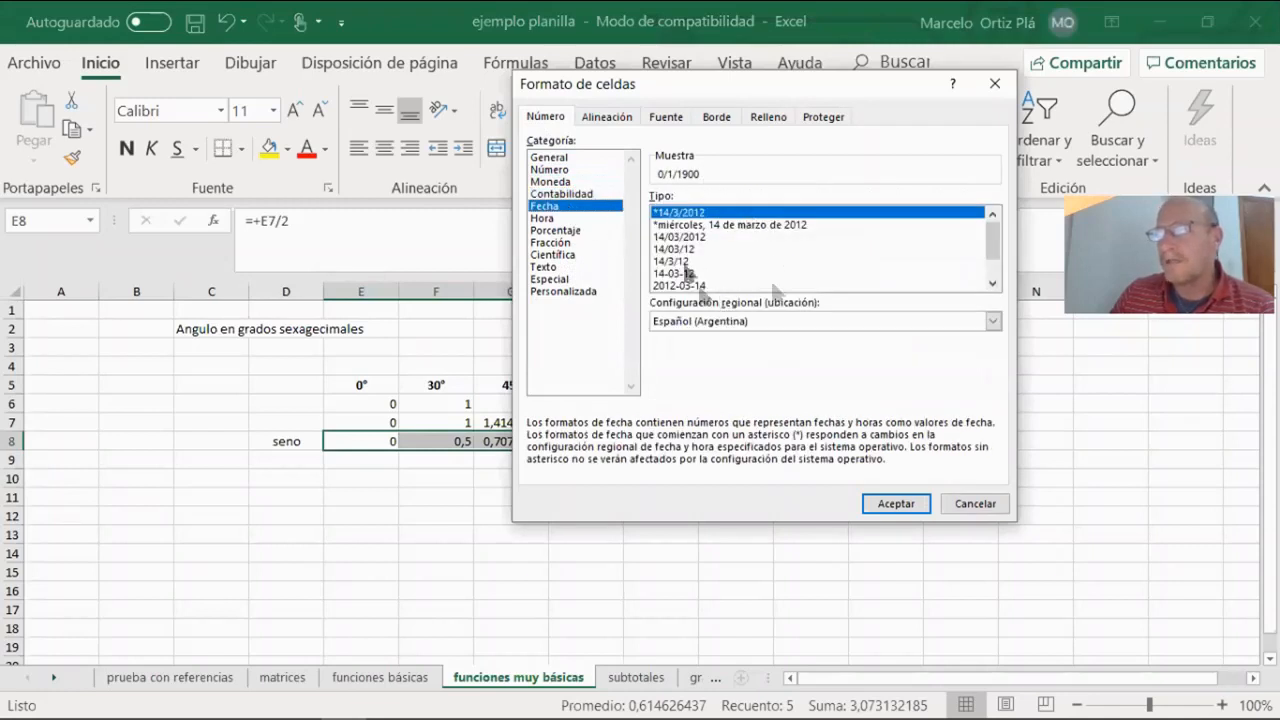
pyautogui.click(566, 242)
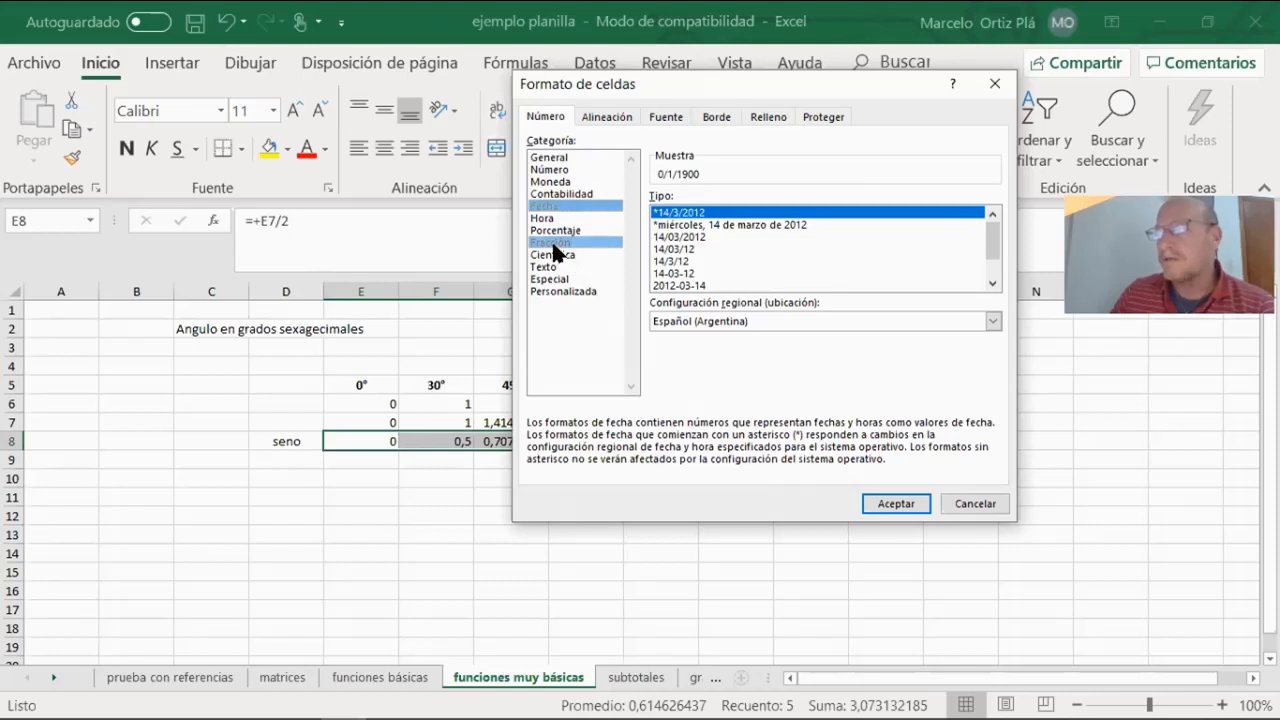
pyautogui.click(695, 260)
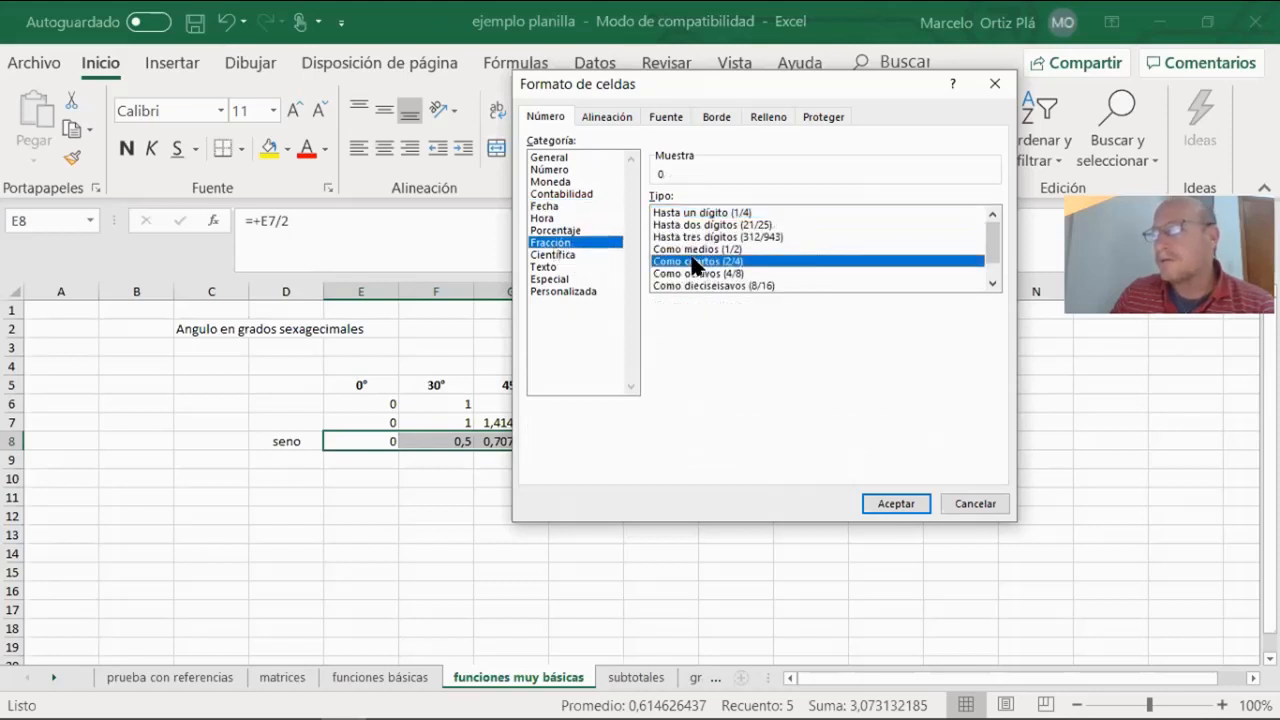
pyautogui.click(876, 503)
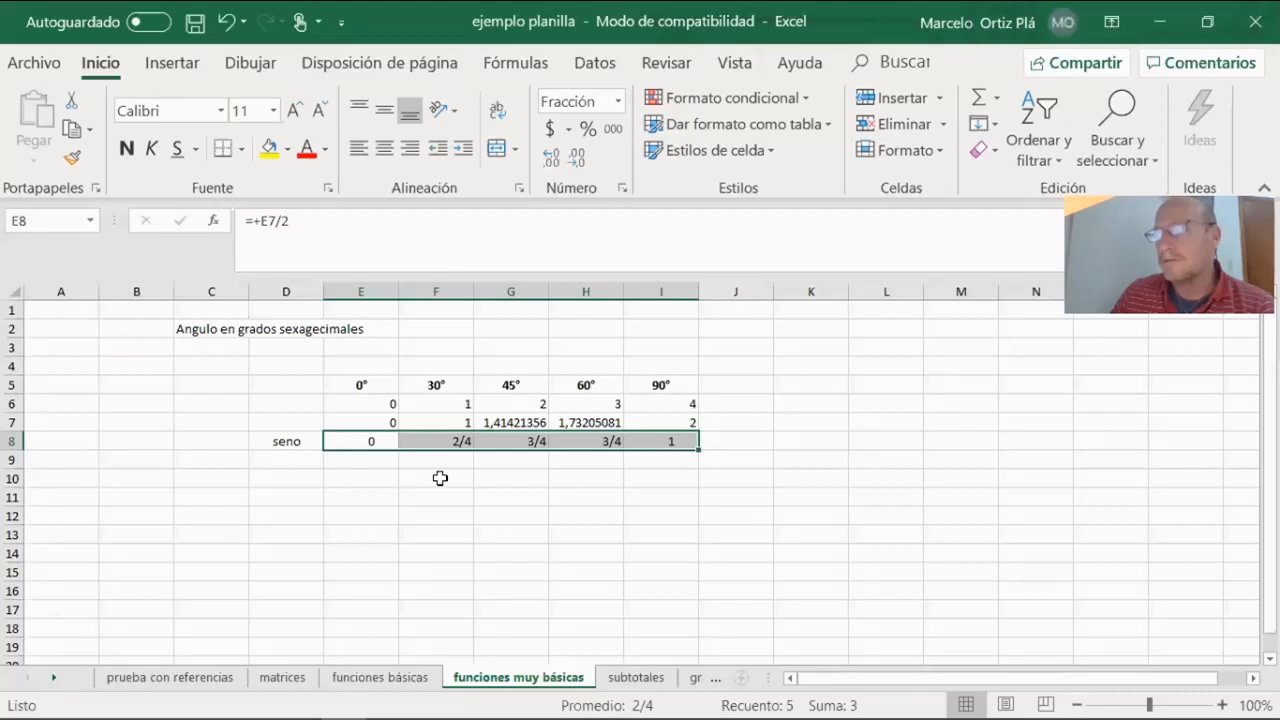
pyautogui.click(228, 36)
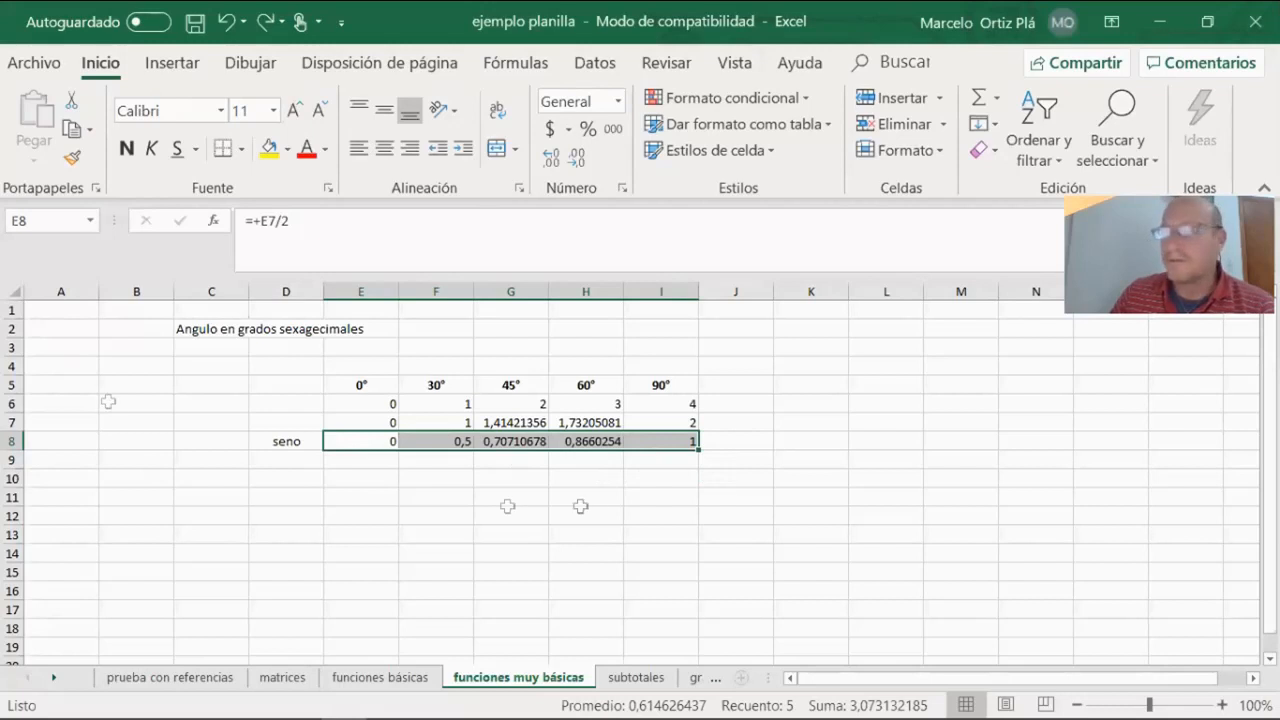
# Step: Enter the label "función" in cell D10, below the "seno" row
pyautogui.click(368, 516)
pyautogui.moveTo(366, 440); pyautogui.dragTo(662, 439)
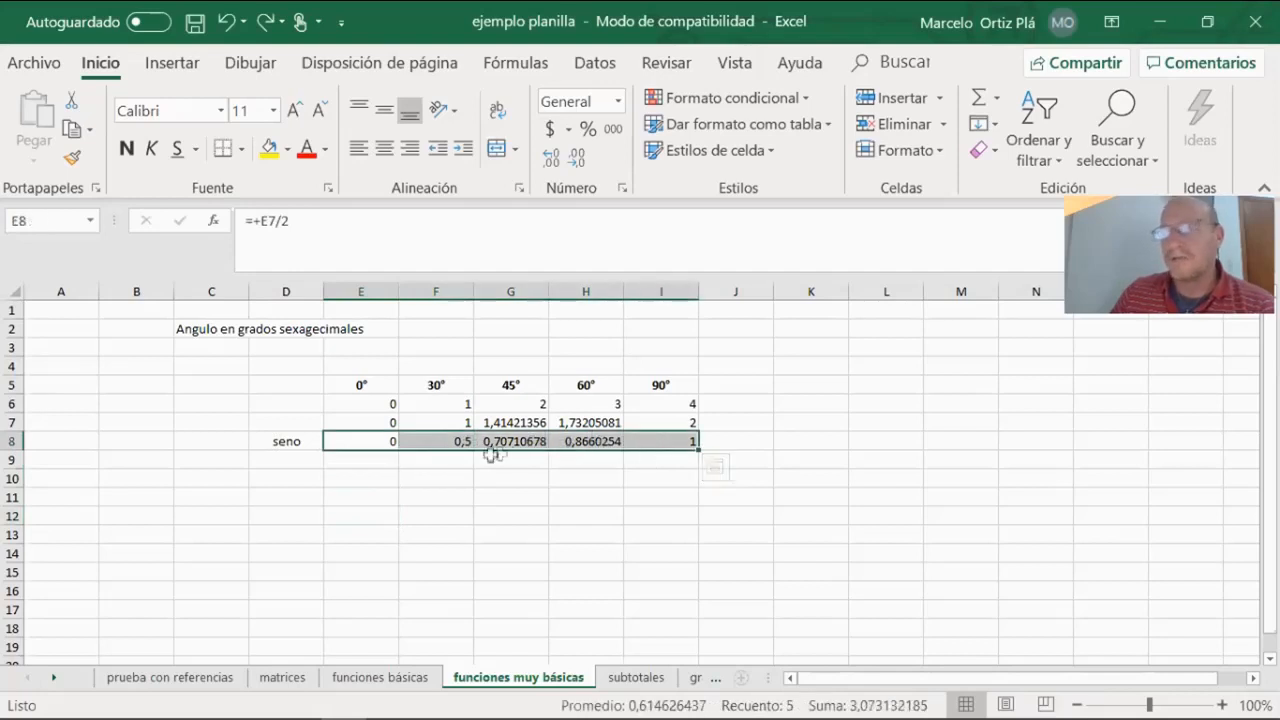
pyautogui.click(286, 482)
pyautogui.write('función')
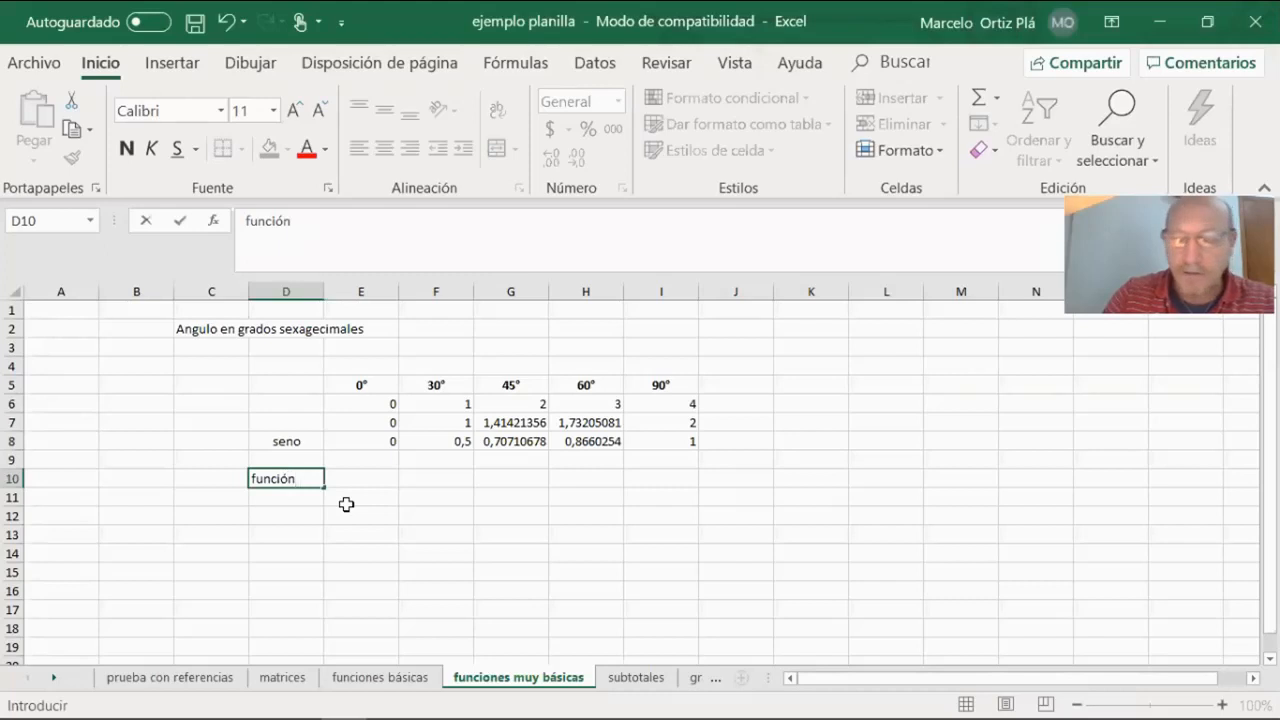
pyautogui.press('Tab')
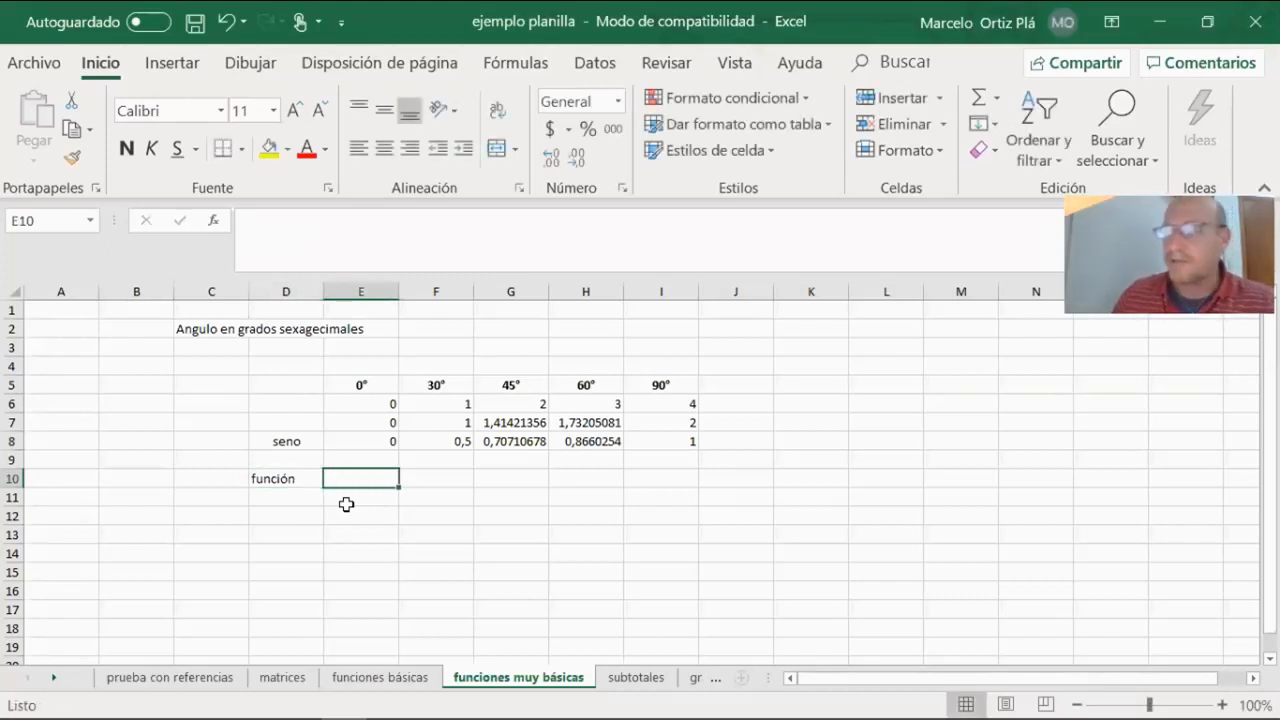
# Step: Start a formula in E10 and list the functions of the category "Matemáticas y trigonométricas" for insertion
pyautogui.write('+')
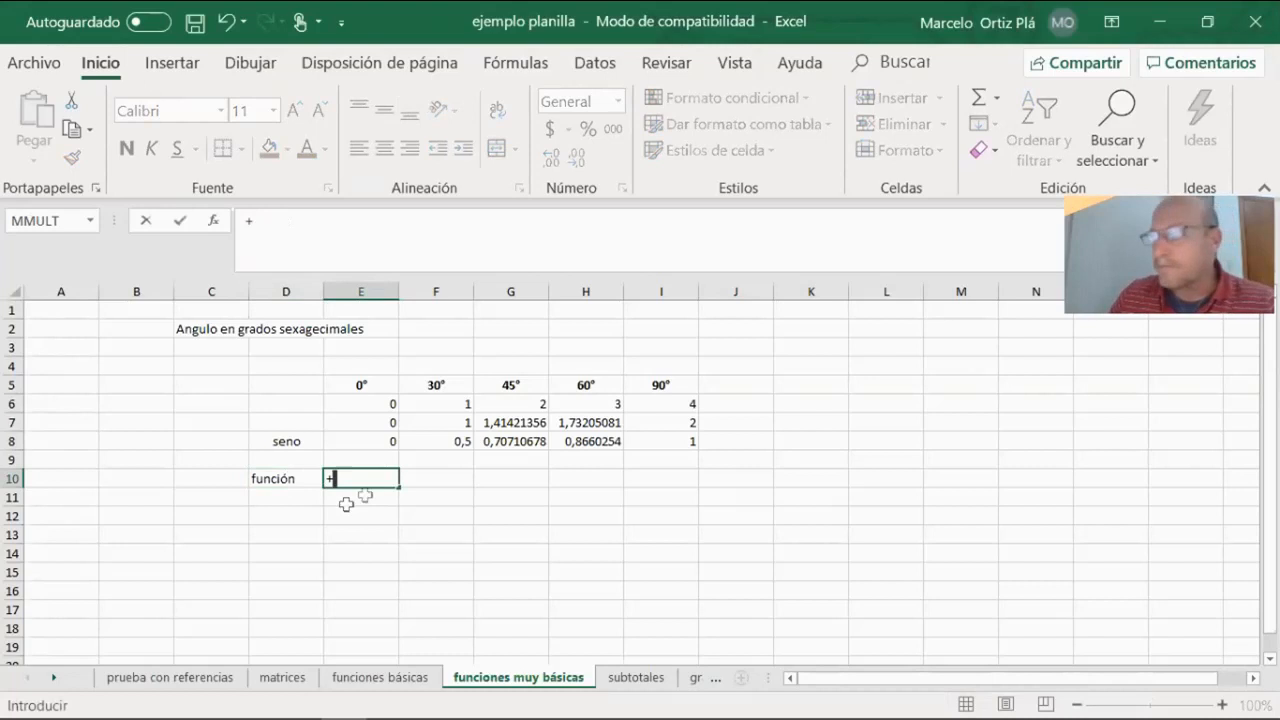
pyautogui.click(213, 230)
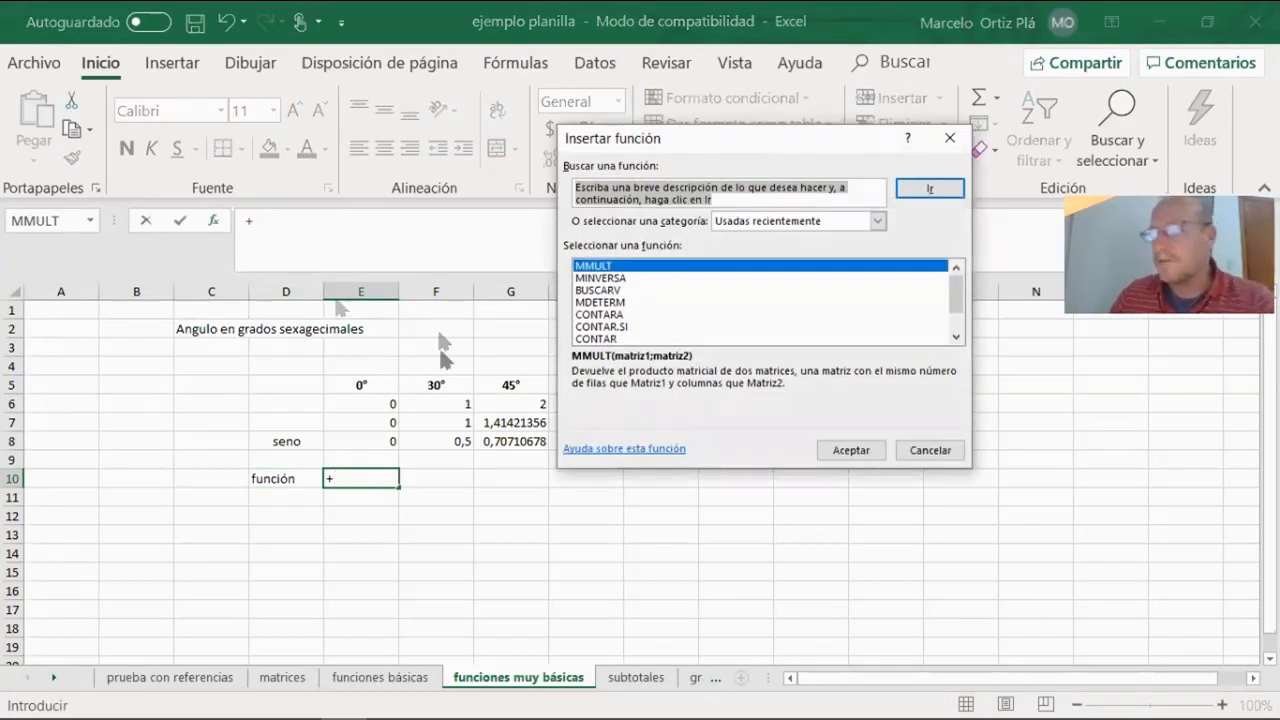
pyautogui.click(840, 223)
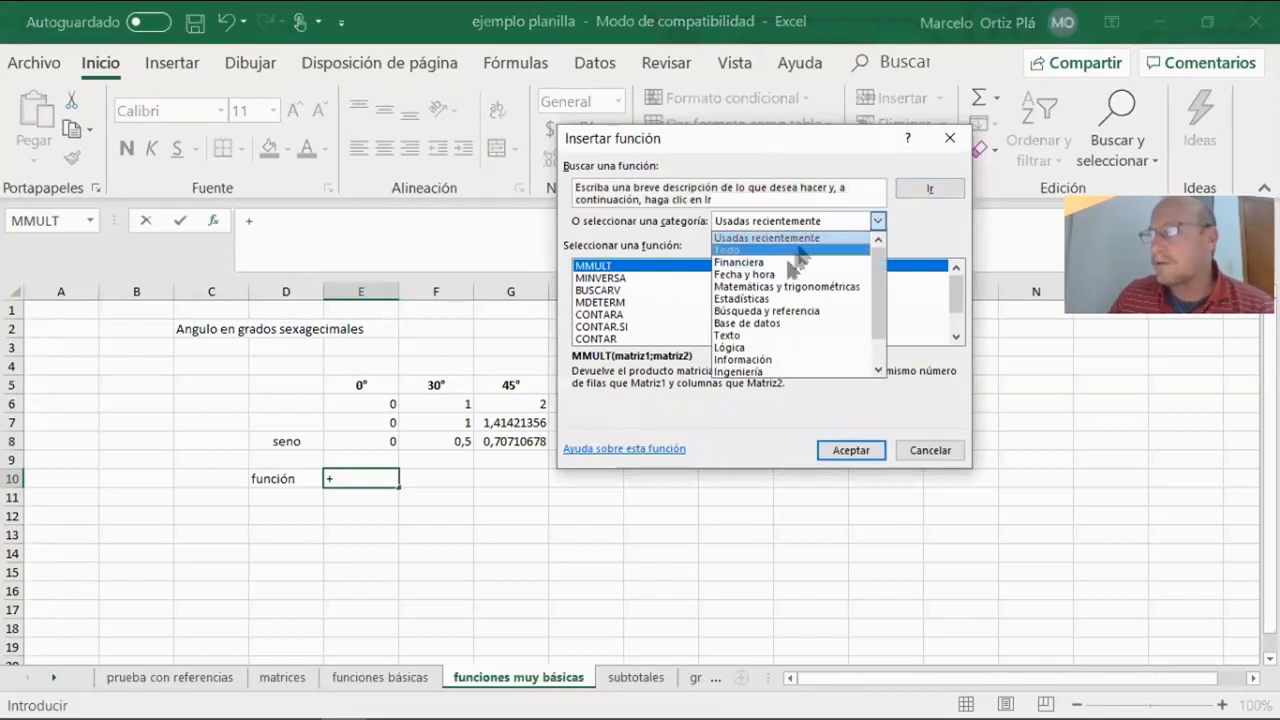
pyautogui.scroll(-1, 790, 327)
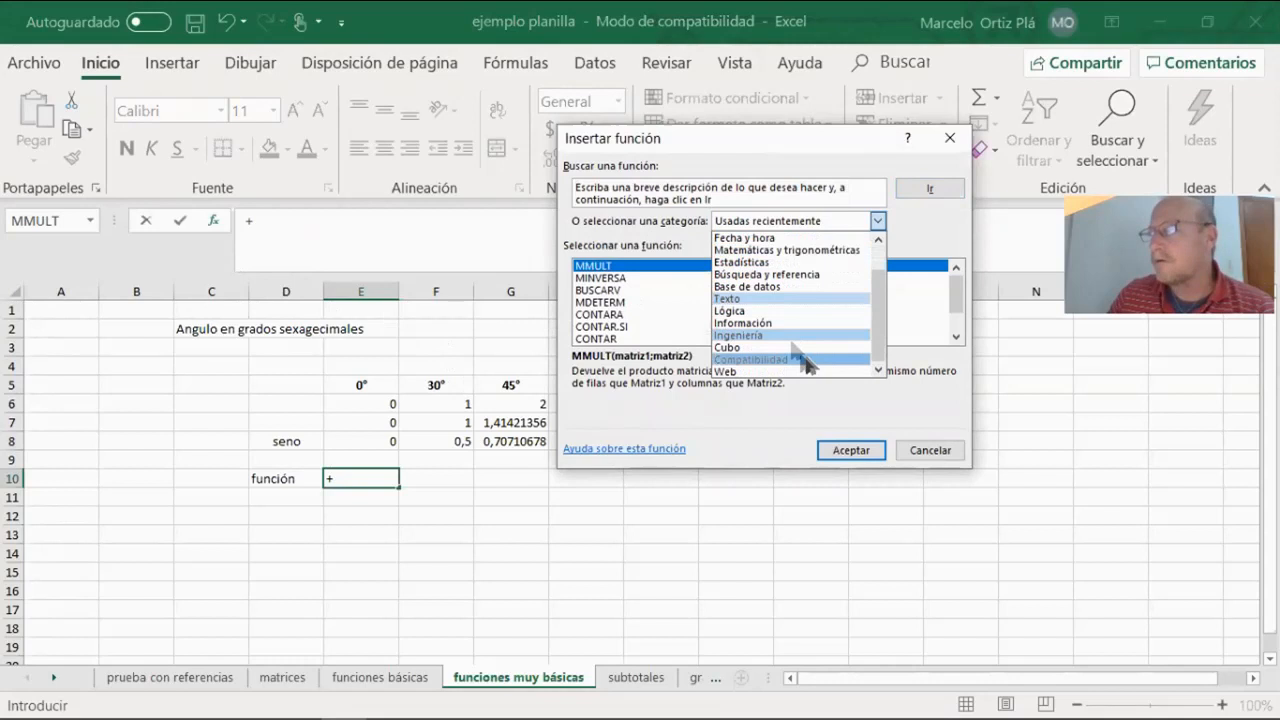
pyautogui.moveTo(884, 347); pyautogui.dragTo(880, 325)
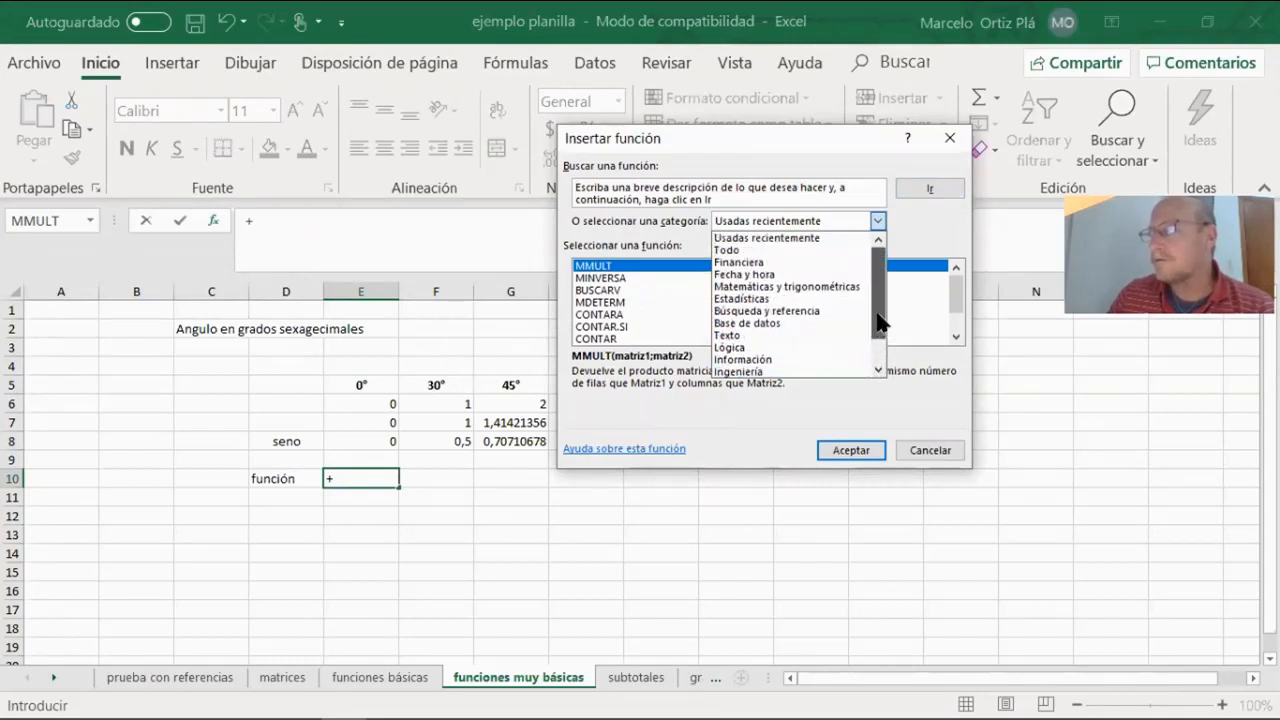
pyautogui.click(845, 285)
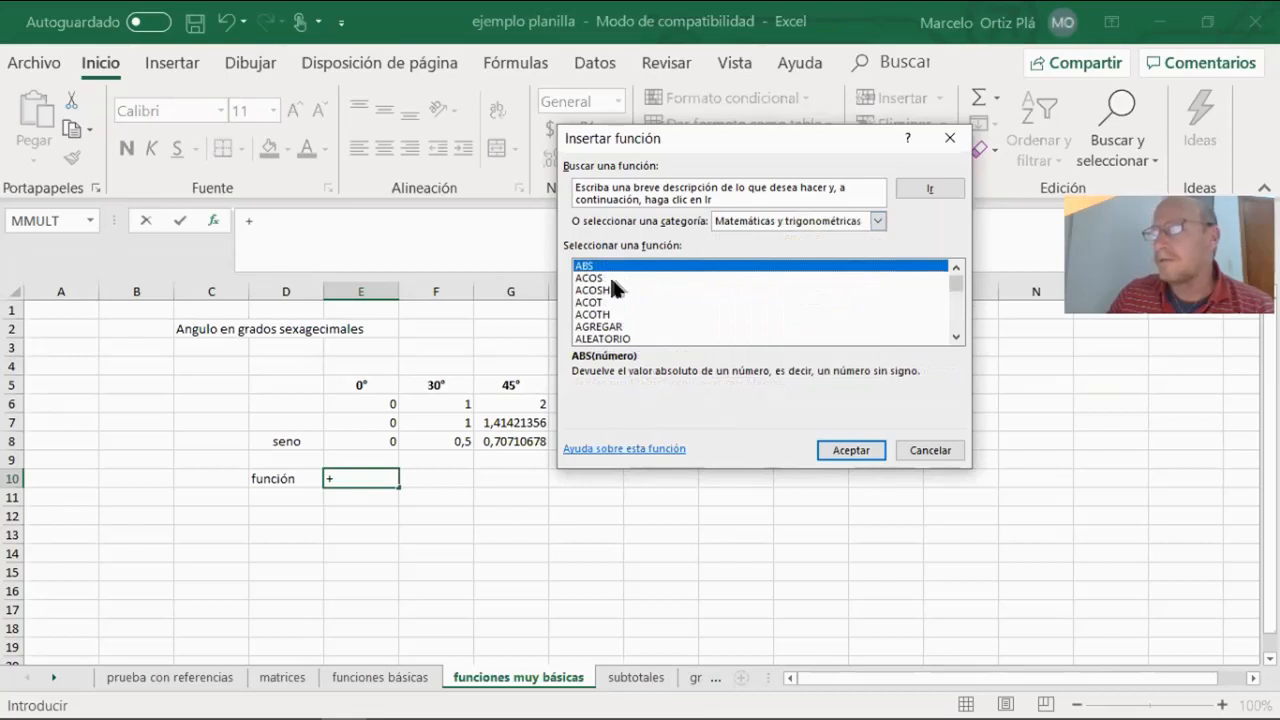
# Step: Find the SENO function in the category's function list and insert it into the E10 formula
pyautogui.scroll(-2, 615, 288)
pyautogui.scroll(-10, 612, 286)
pyautogui.scroll(-8, 612, 285)
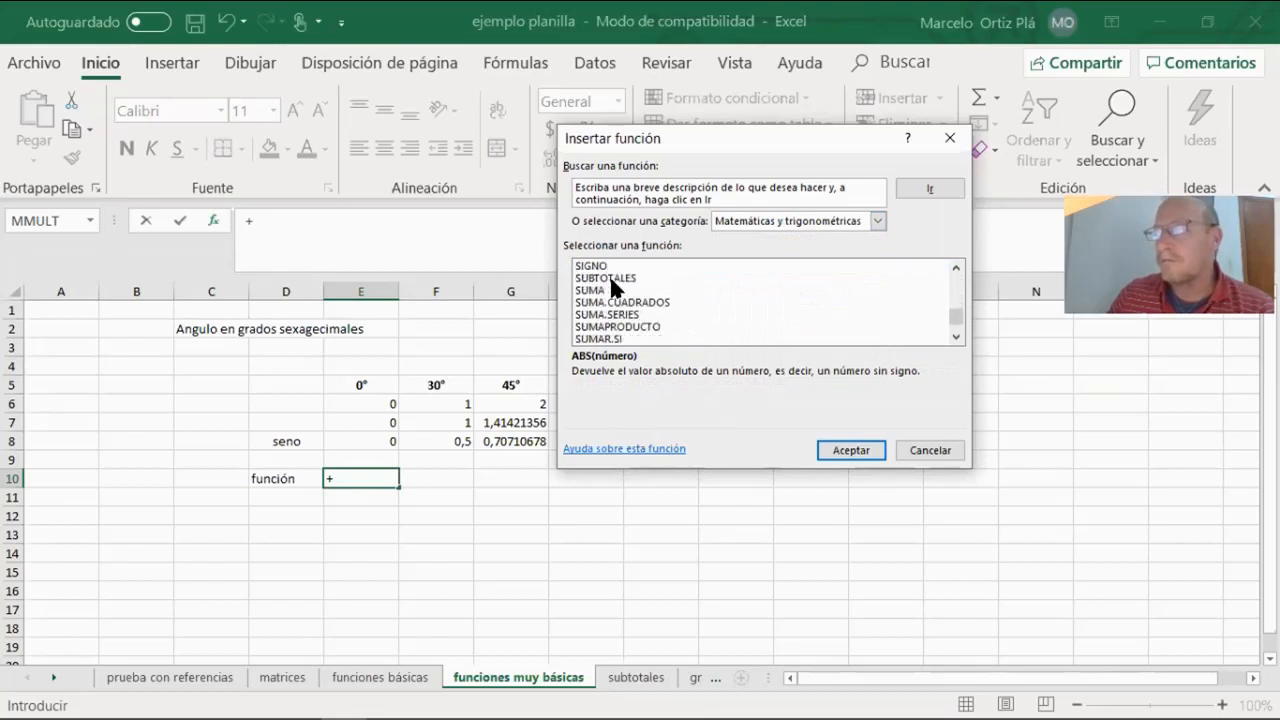
pyautogui.scroll(-6, 617, 300)
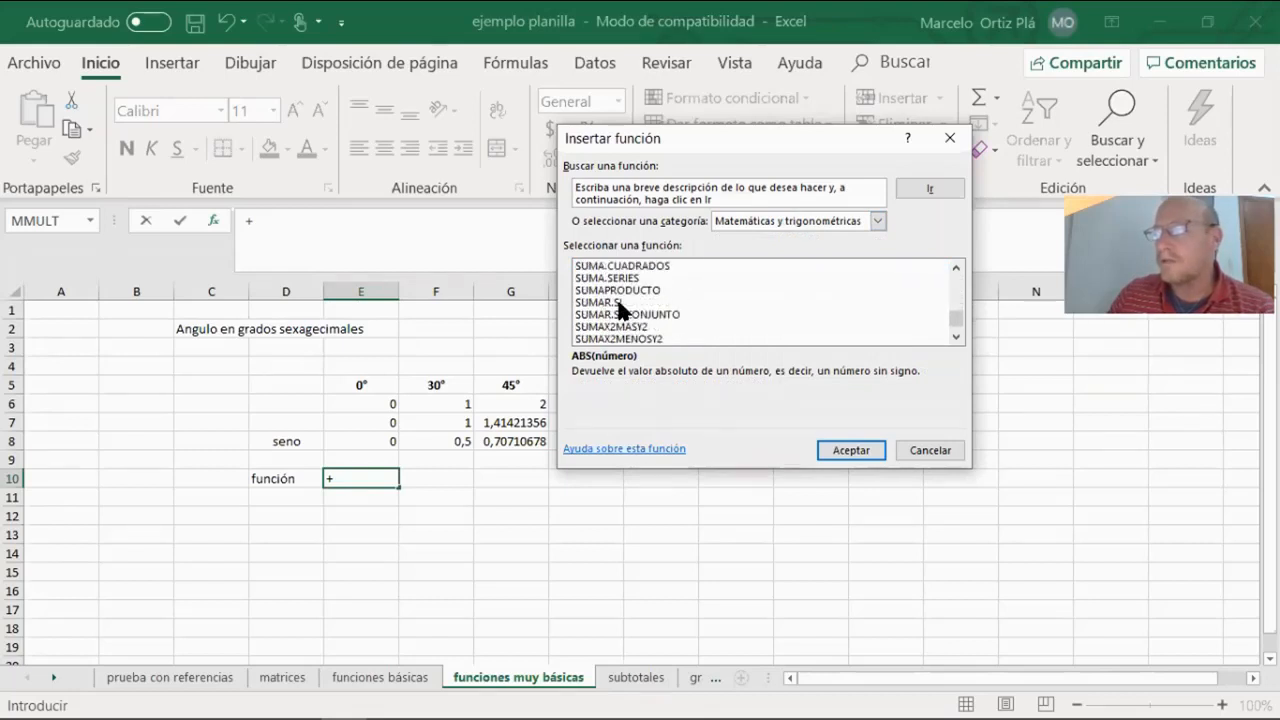
pyautogui.scroll(4, 615, 310)
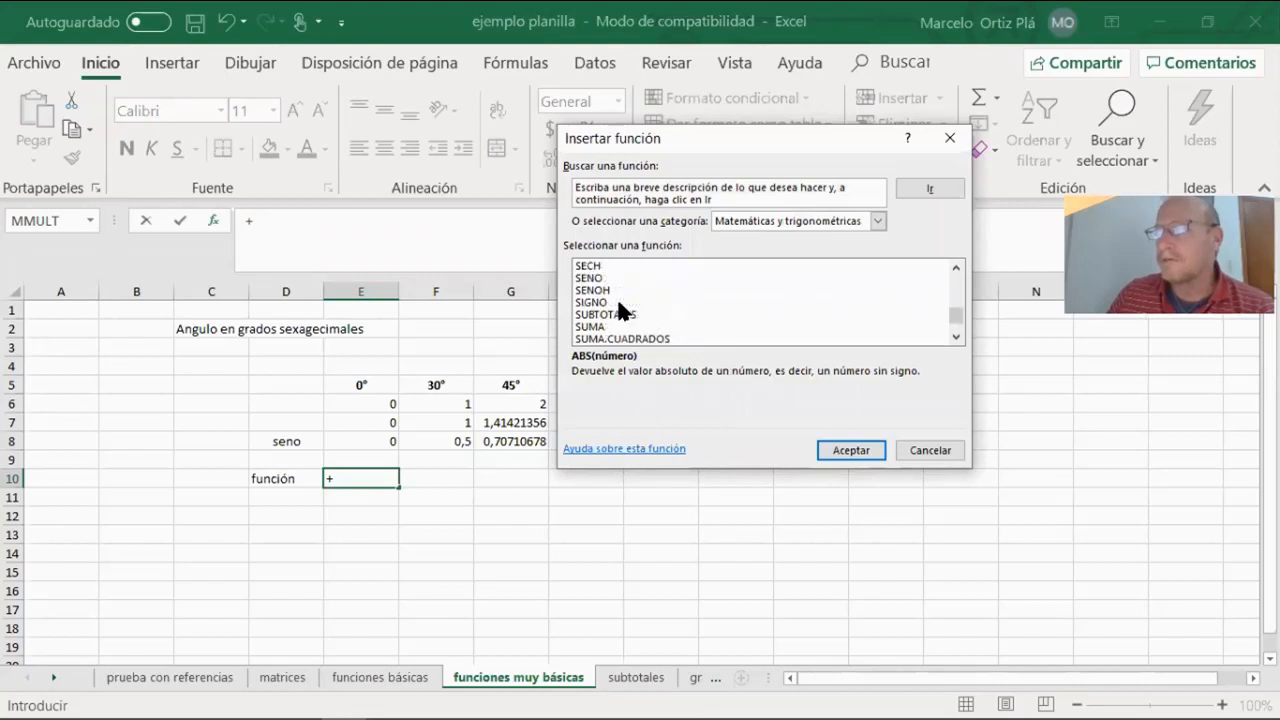
pyautogui.click(595, 314)
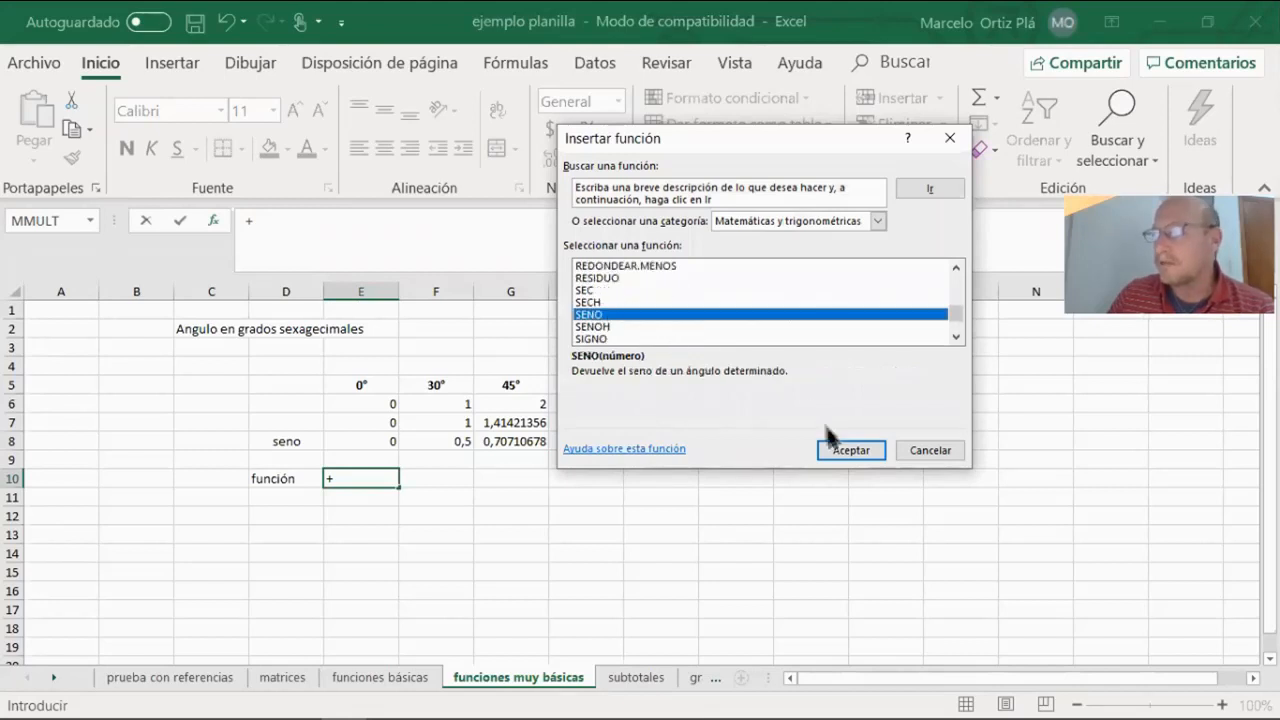
pyautogui.click(848, 450)
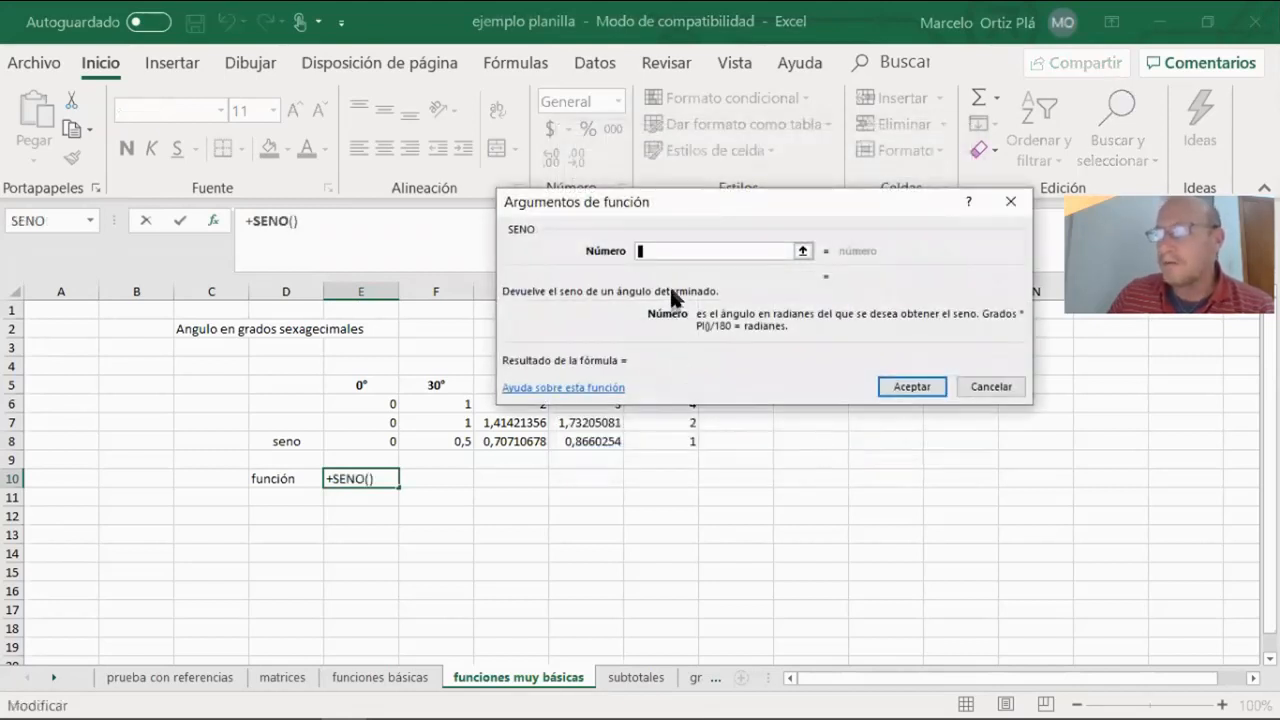
# Step: Use the angle in E5 as the SENO argument and fill the formula from E10 across to I10
pyautogui.click(802, 251)
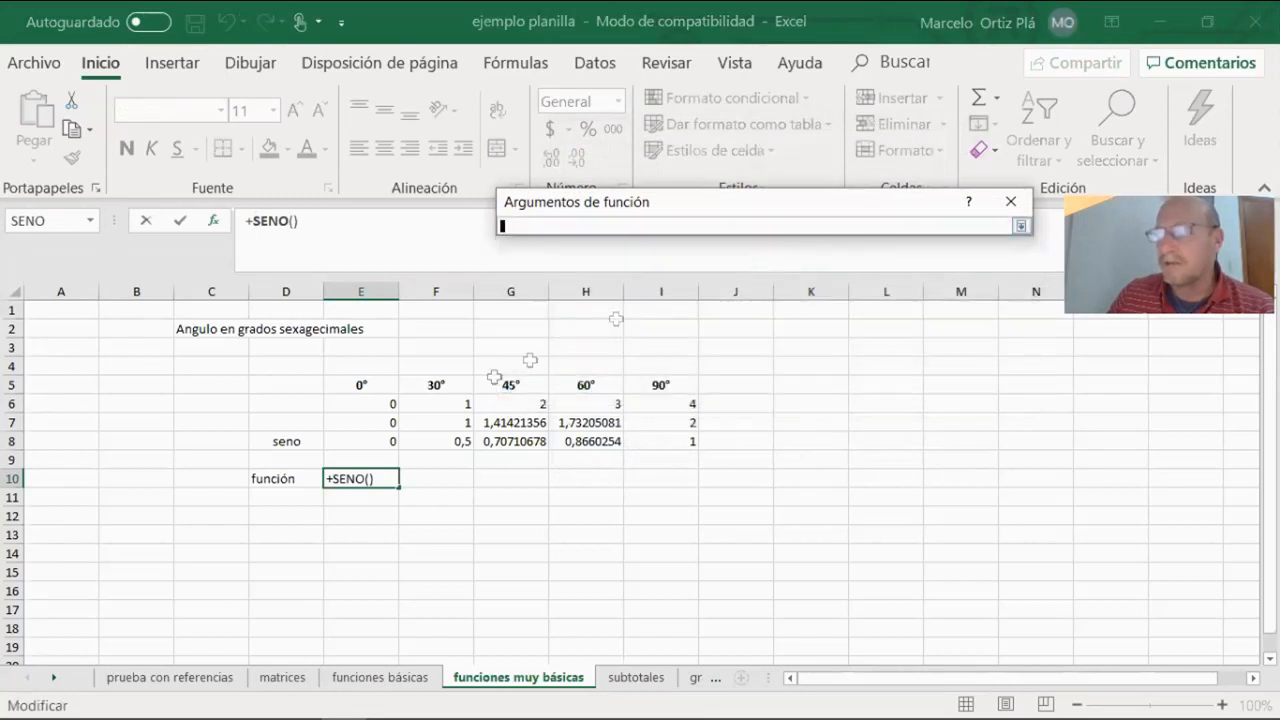
pyautogui.click(382, 384)
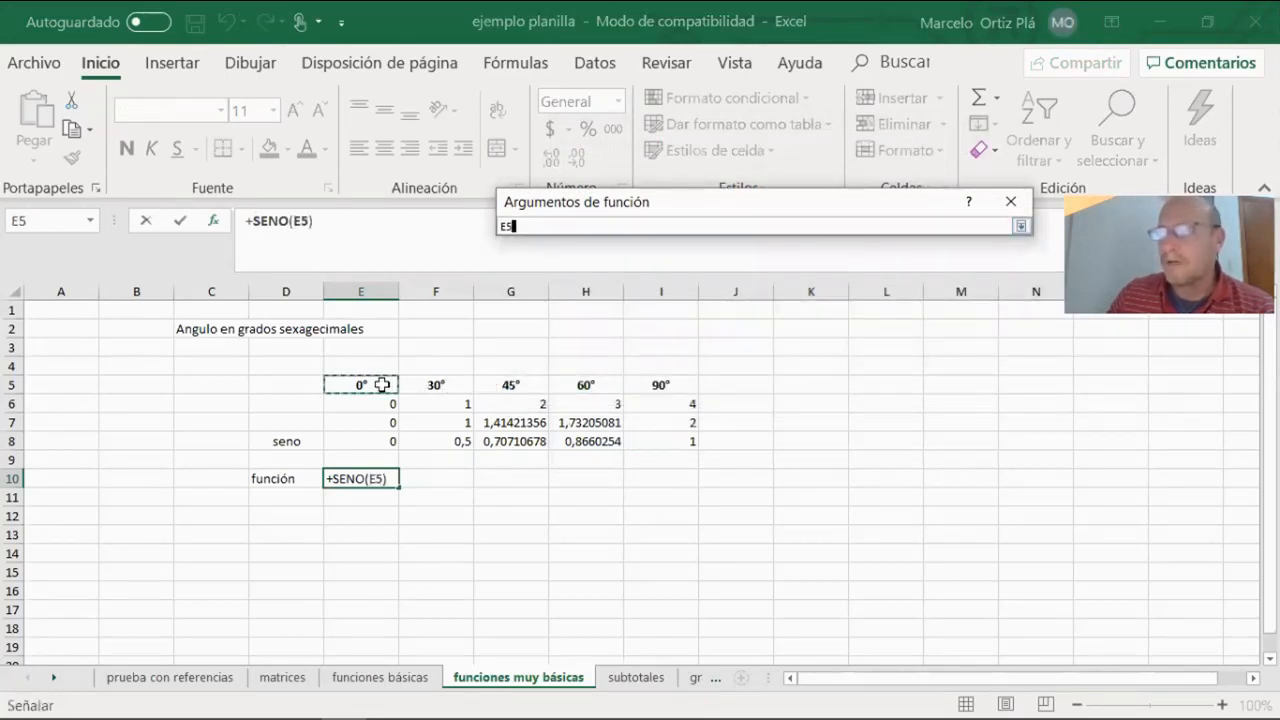
pyautogui.press('Return')
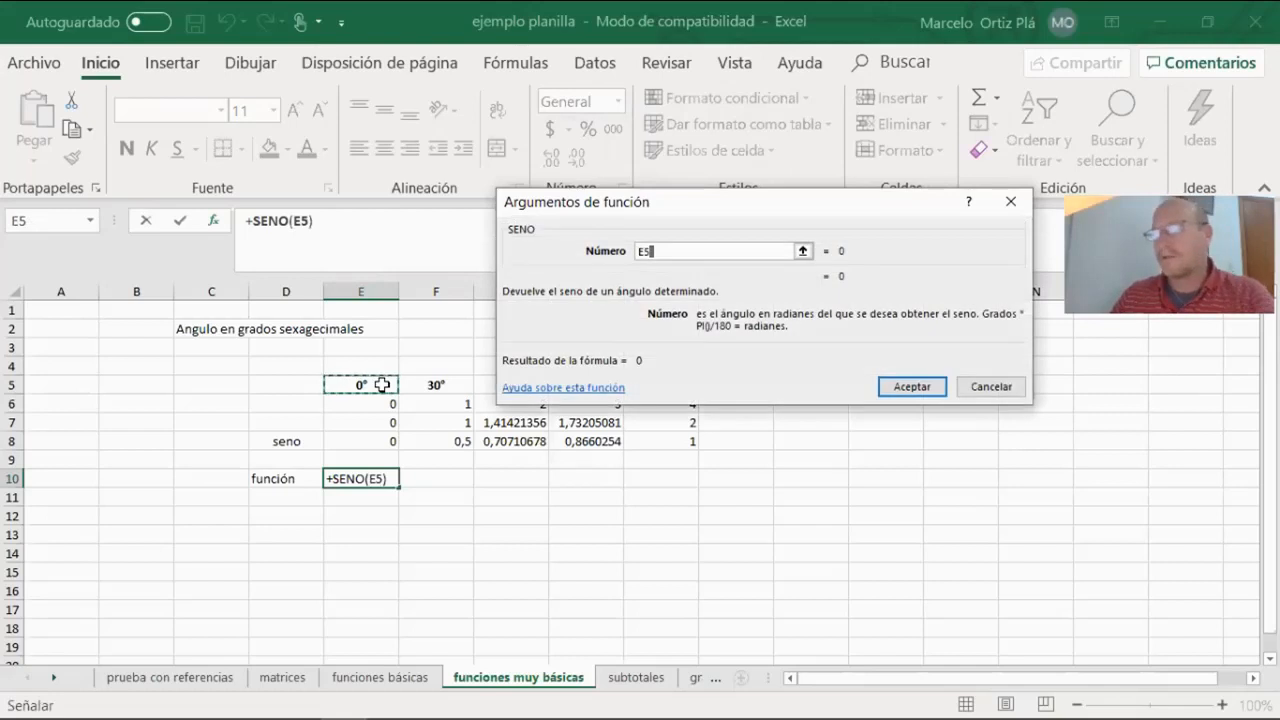
pyautogui.click(910, 387)
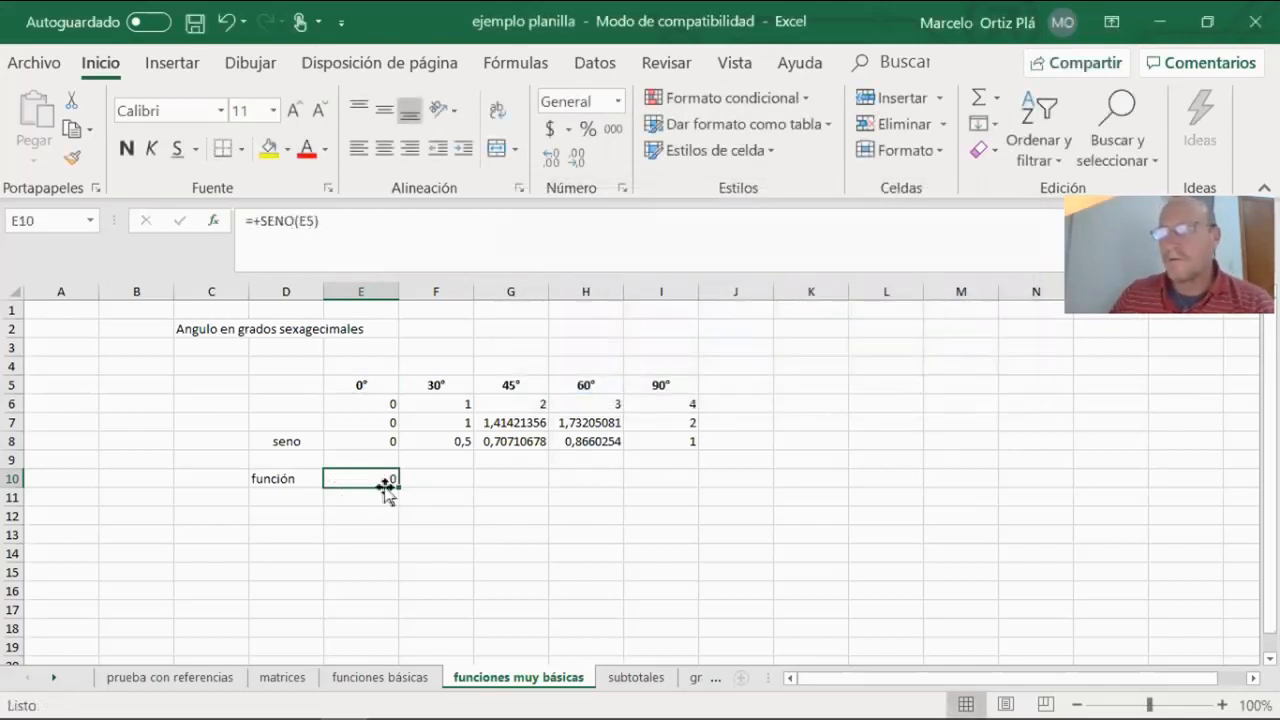
pyautogui.moveTo(398, 486); pyautogui.dragTo(666, 486)
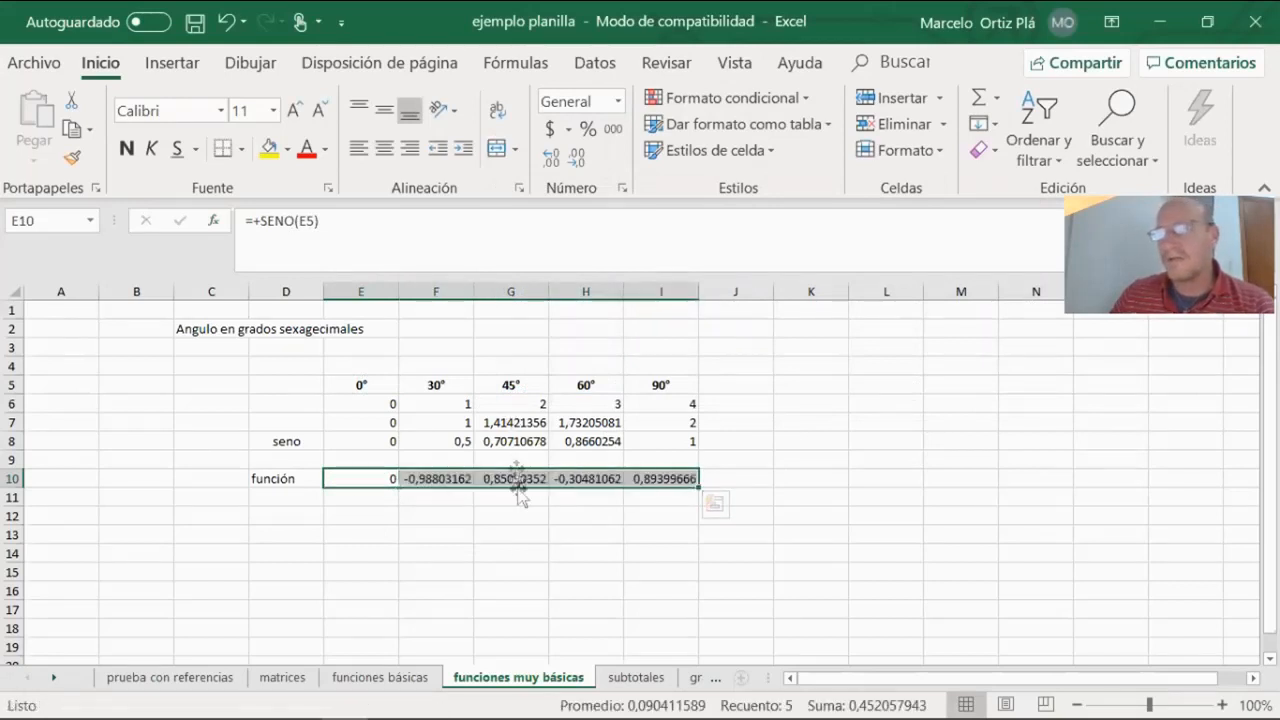
pyautogui.click(480, 532)
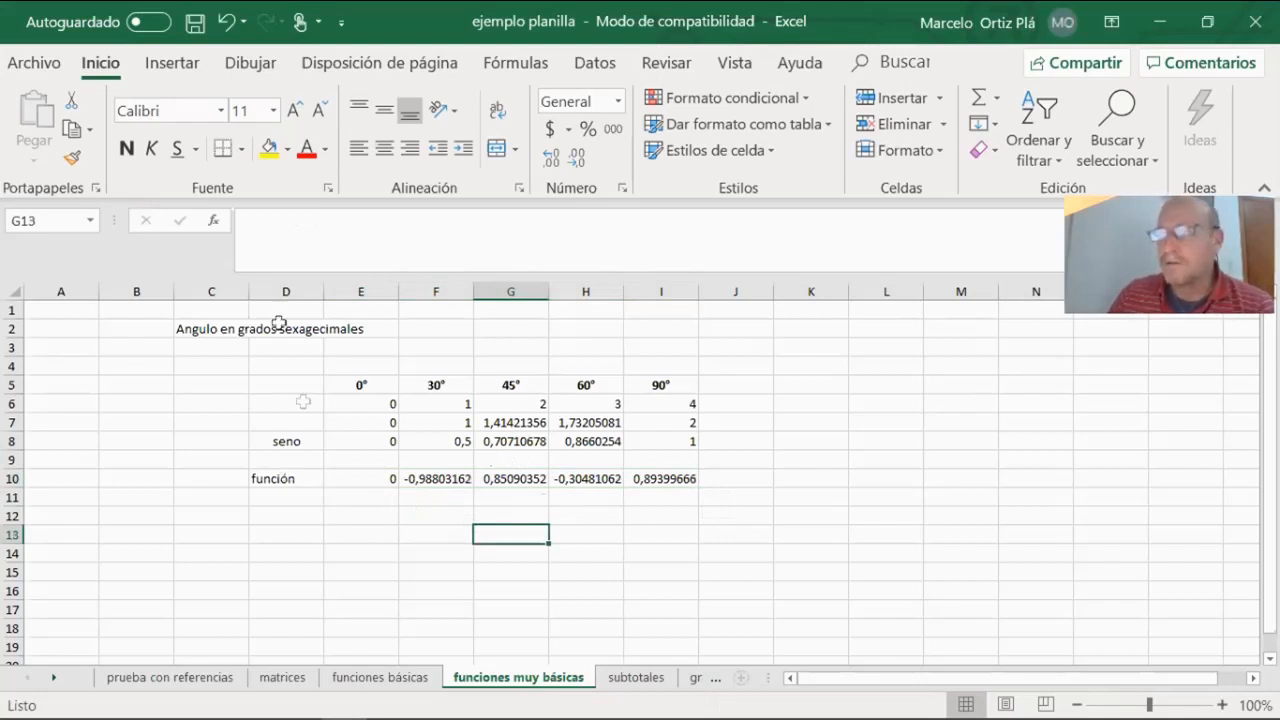
# Step: Search the function library for "seno" from cell D13, read the SENO argument description and cancel the insertion
pyautogui.click(289, 537)
pyautogui.click(213, 220)
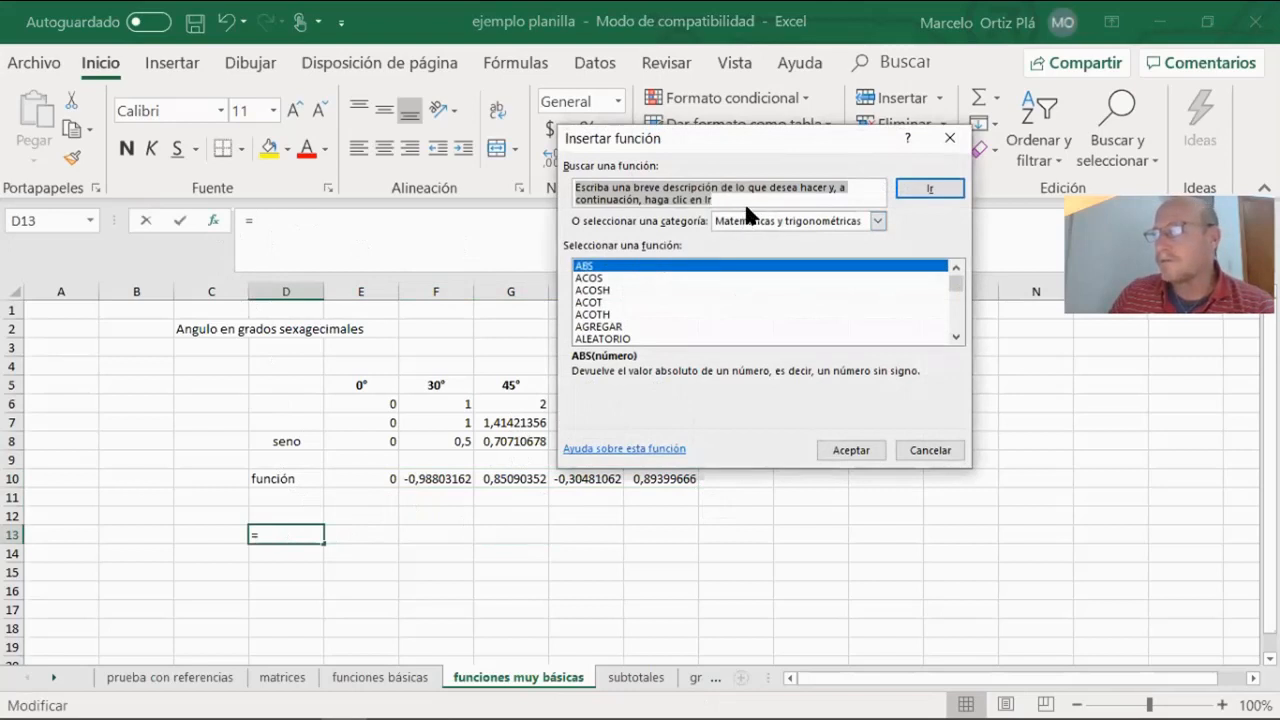
pyautogui.write('seno')
pyautogui.press('Return')
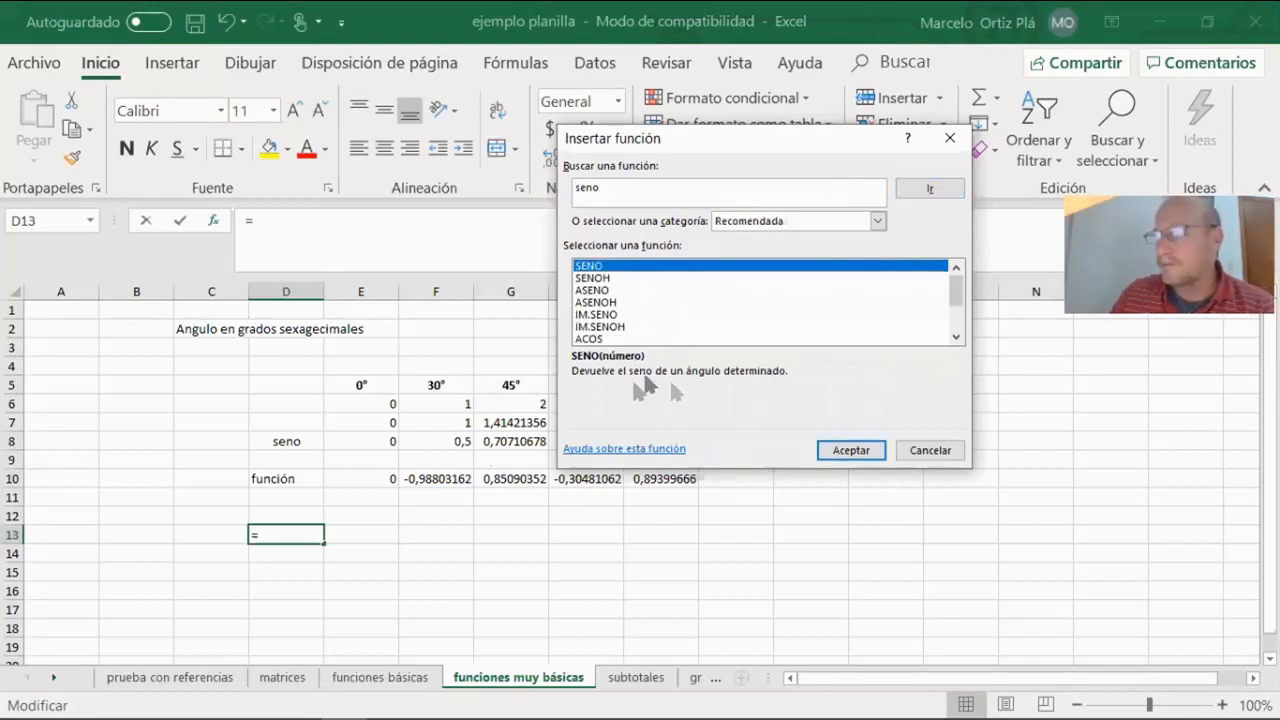
pyautogui.click(850, 452)
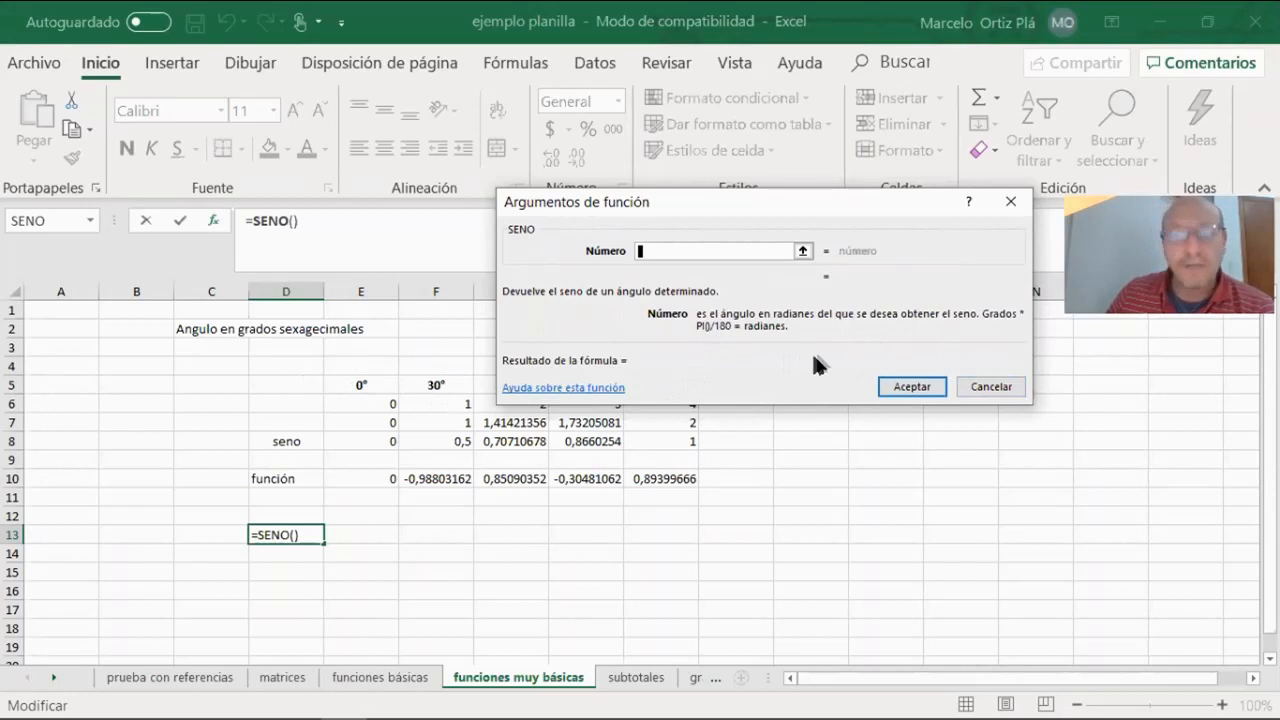
pyautogui.click(977, 389)
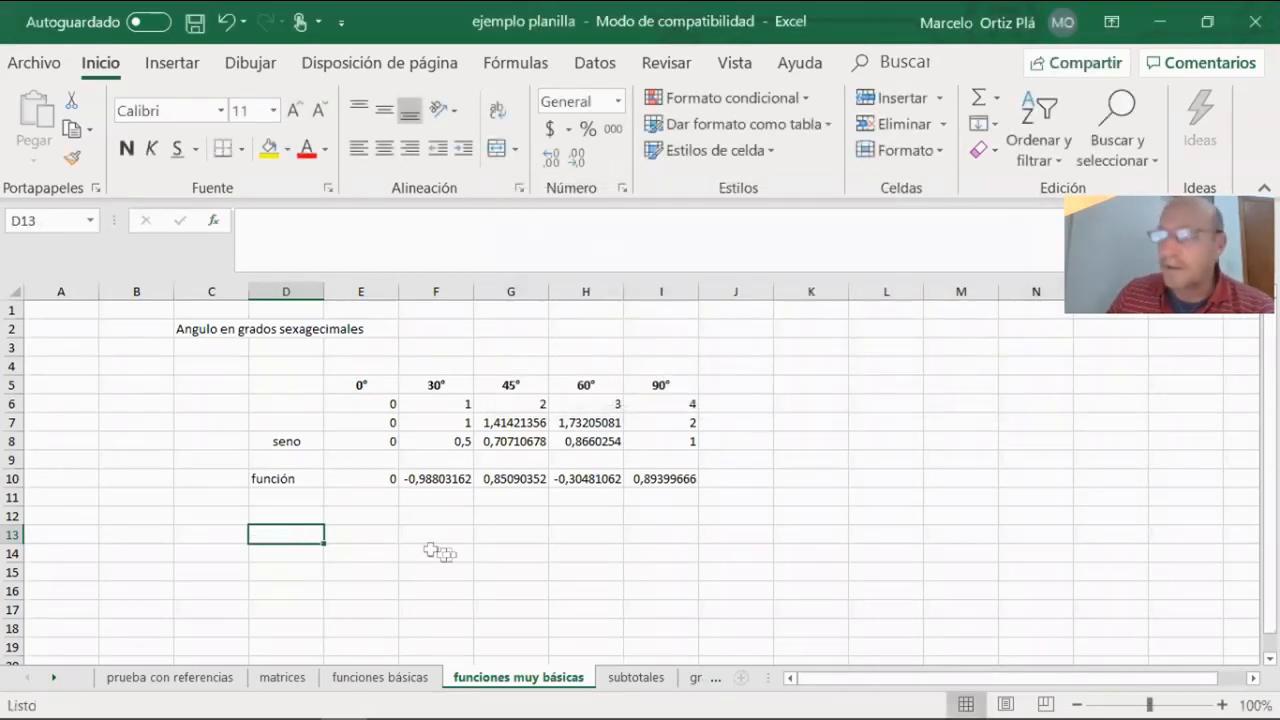
# Step: Change the formula in E10 to =+SENO(PI()*E5/180) so the angle is converted from degrees to radians
pyautogui.click(363, 479)
pyautogui.moveTo(363, 479); pyautogui.dragTo(662, 479)
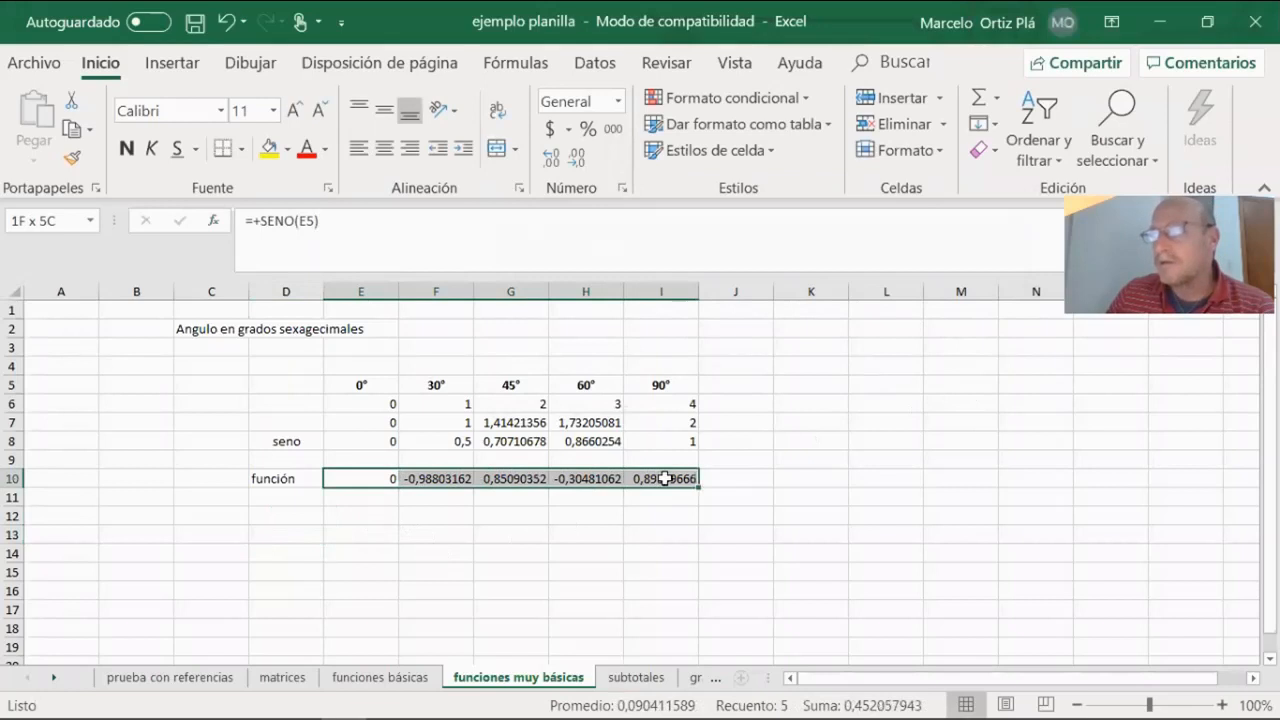
pyautogui.click(348, 479)
pyautogui.click(296, 220)
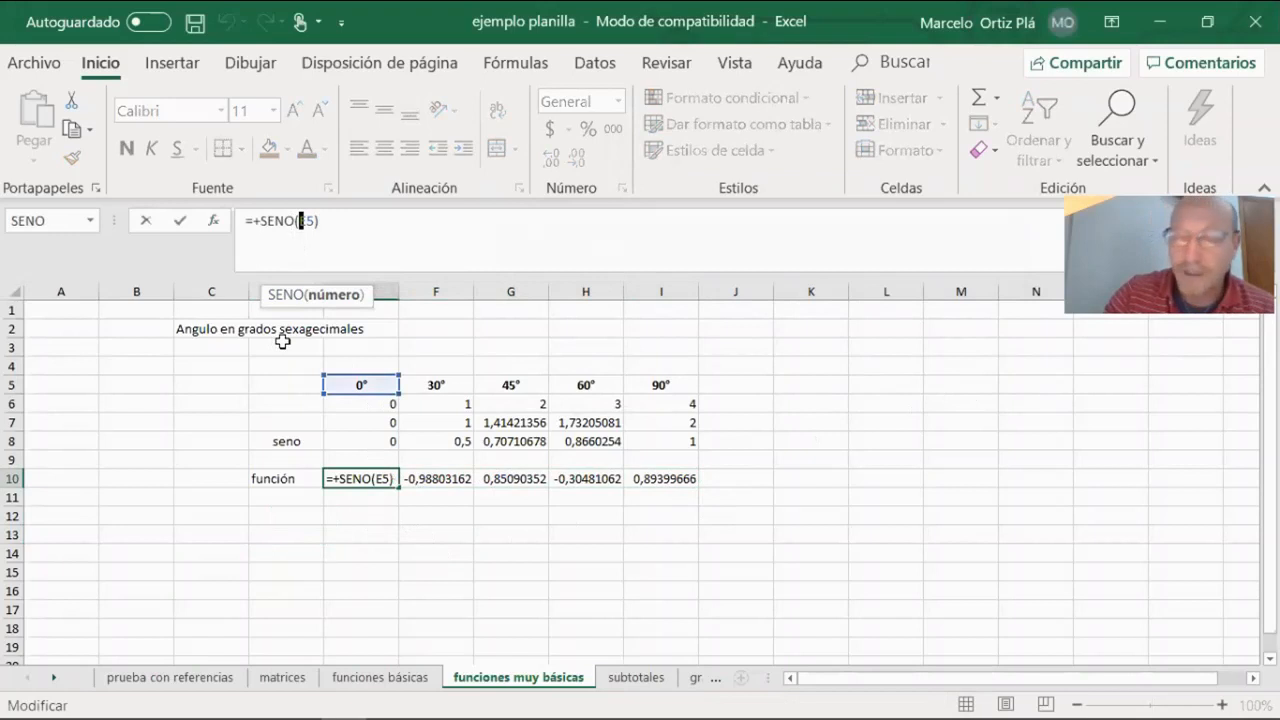
pyautogui.write('*')
pyautogui.press('Left')
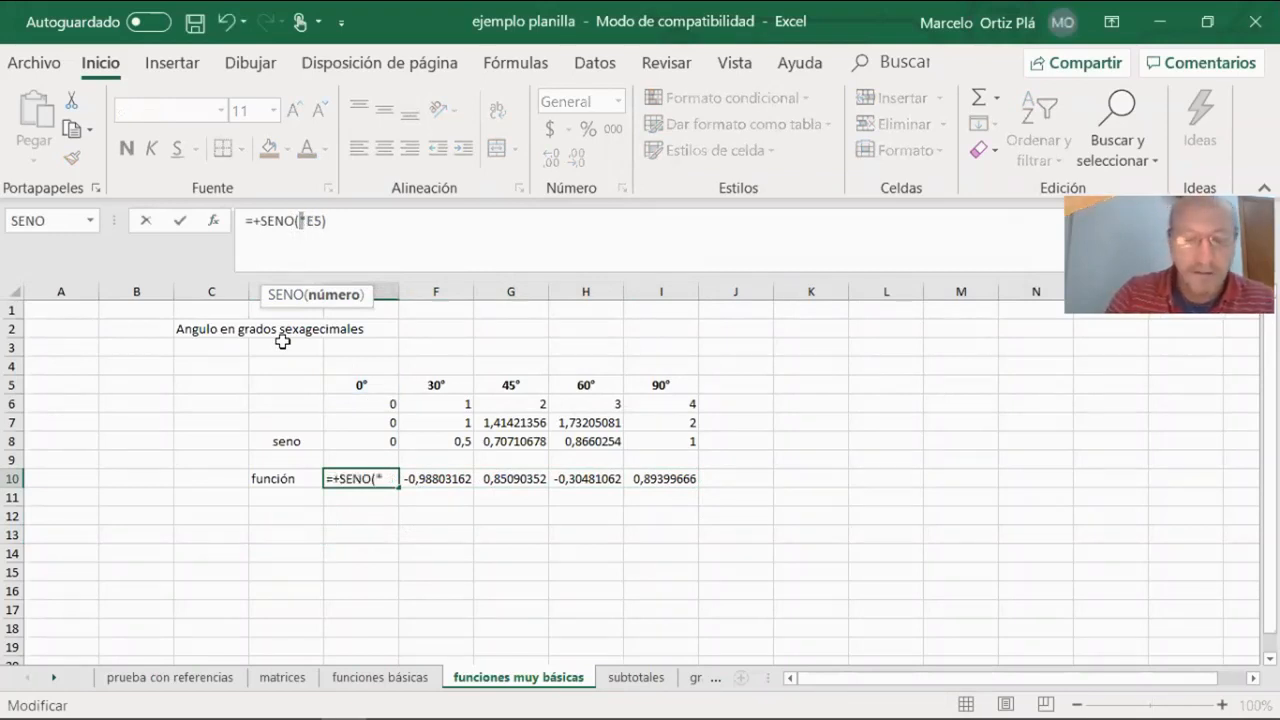
pyautogui.write('PI()')
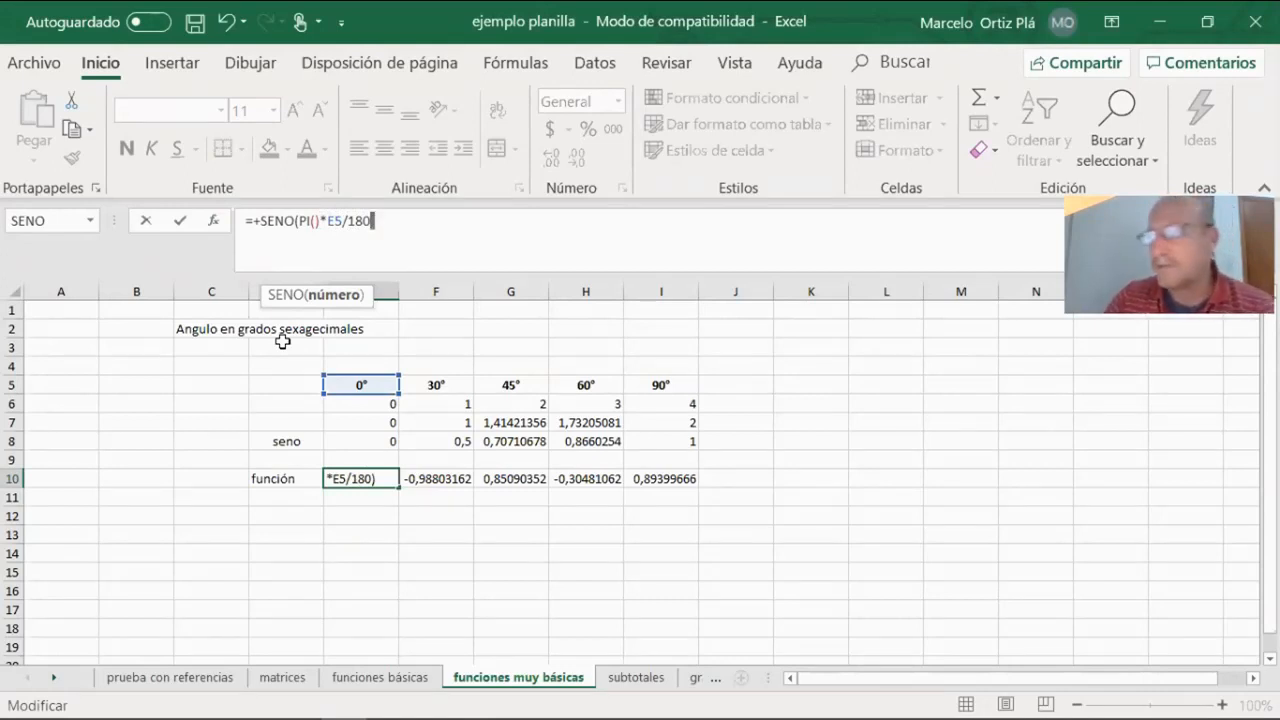
pyautogui.press('Return')
pyautogui.press('Up')
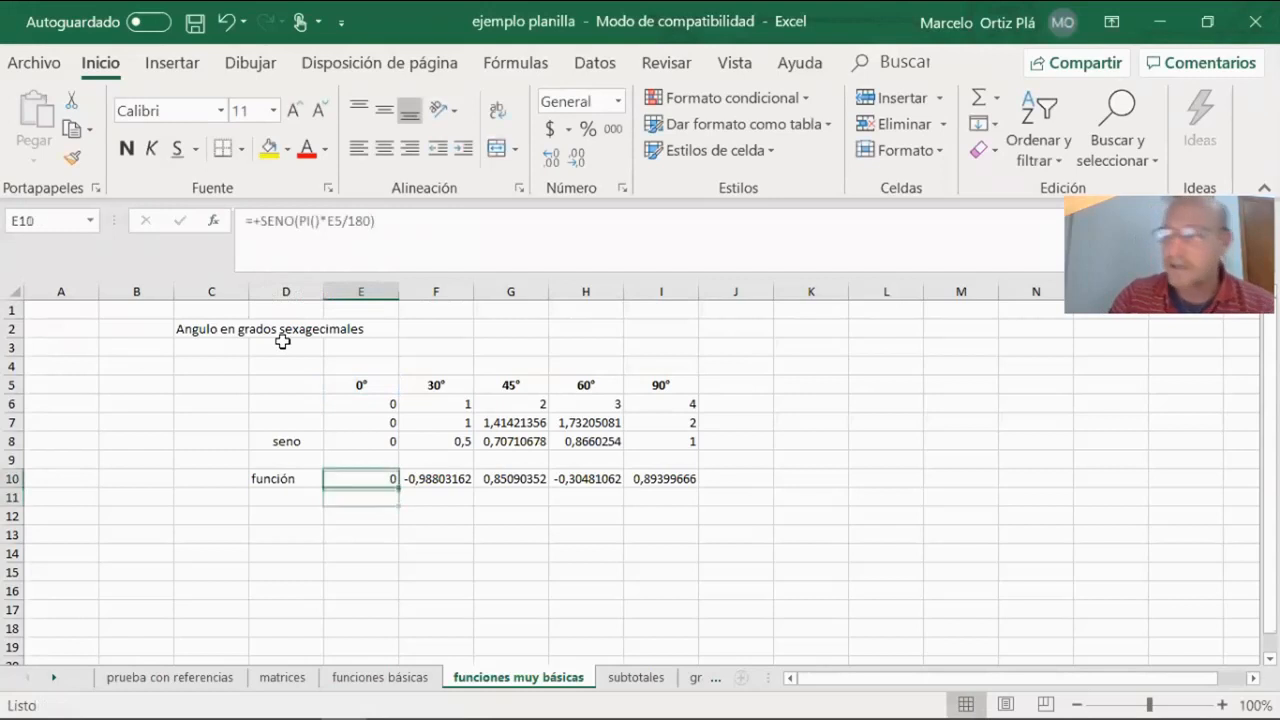
# Step: Copy the E10 formula into F10:I10 and move the whole "función" row from D10:I10 down to row 15
pyautogui.hotkey('ctrl', 'c')
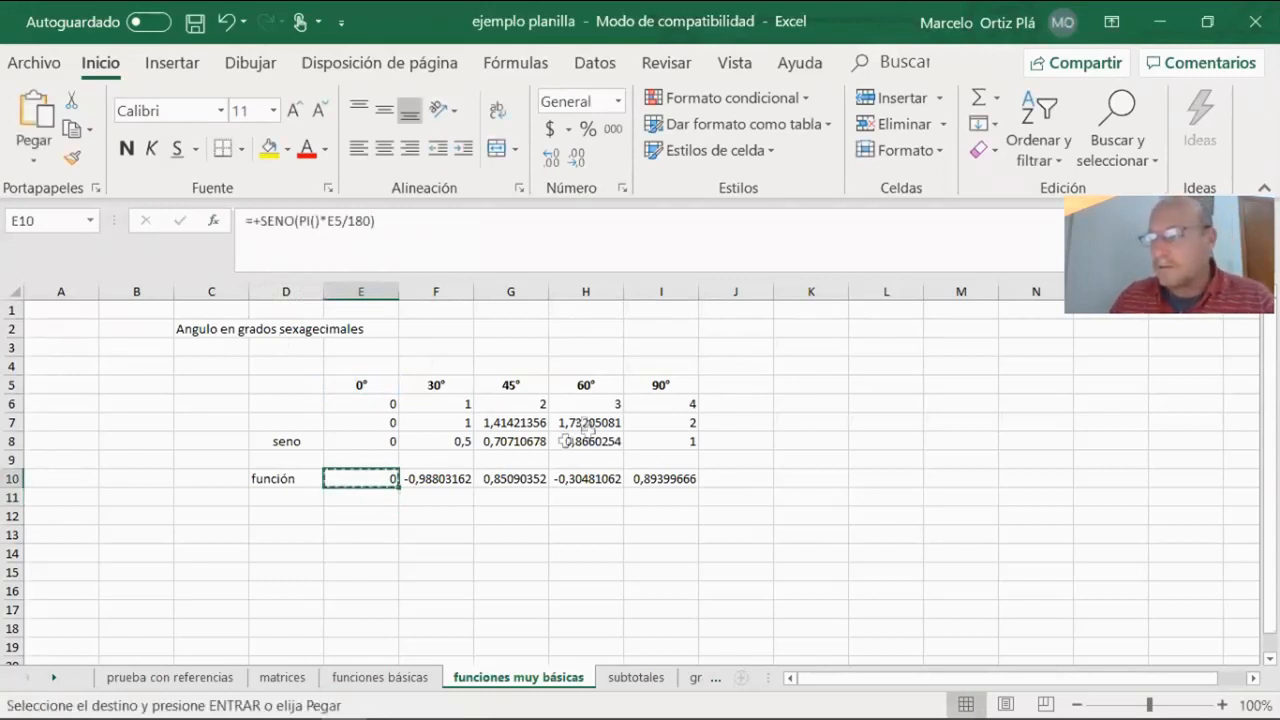
pyautogui.moveTo(440, 472); pyautogui.dragTo(660, 478)
pyautogui.hotkey('ctrl', 'v')
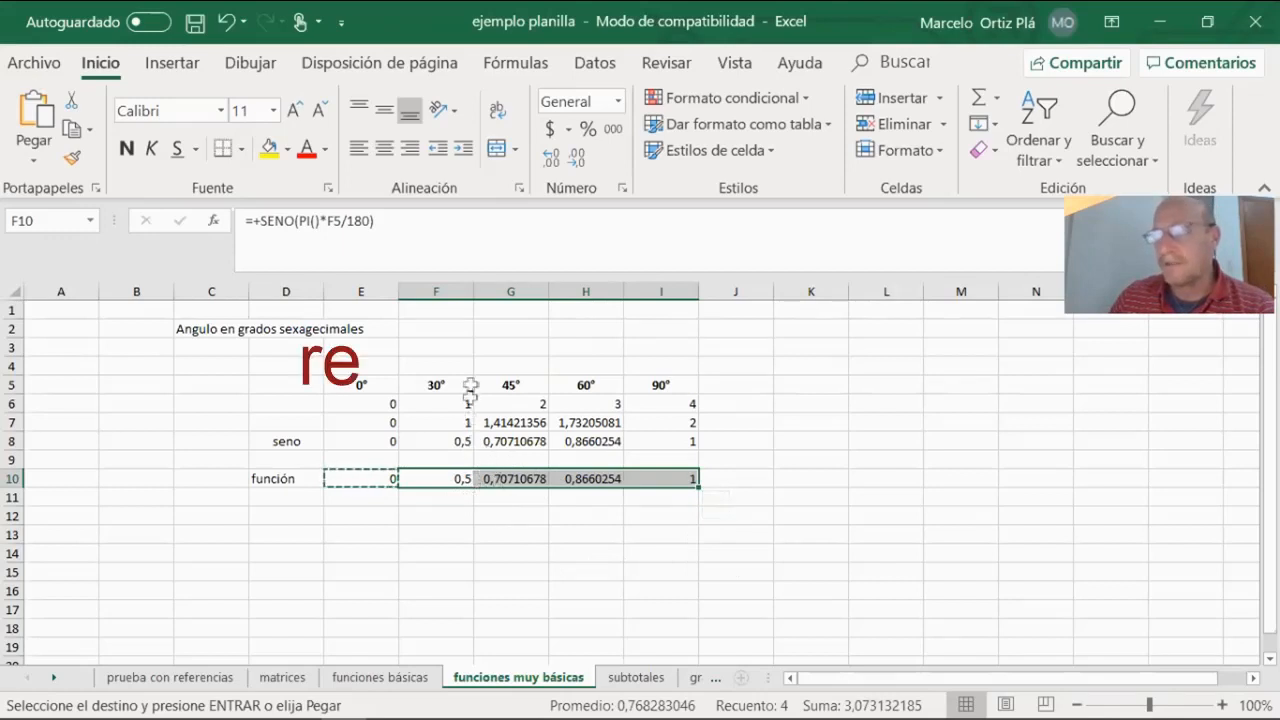
pyautogui.click(286, 479)
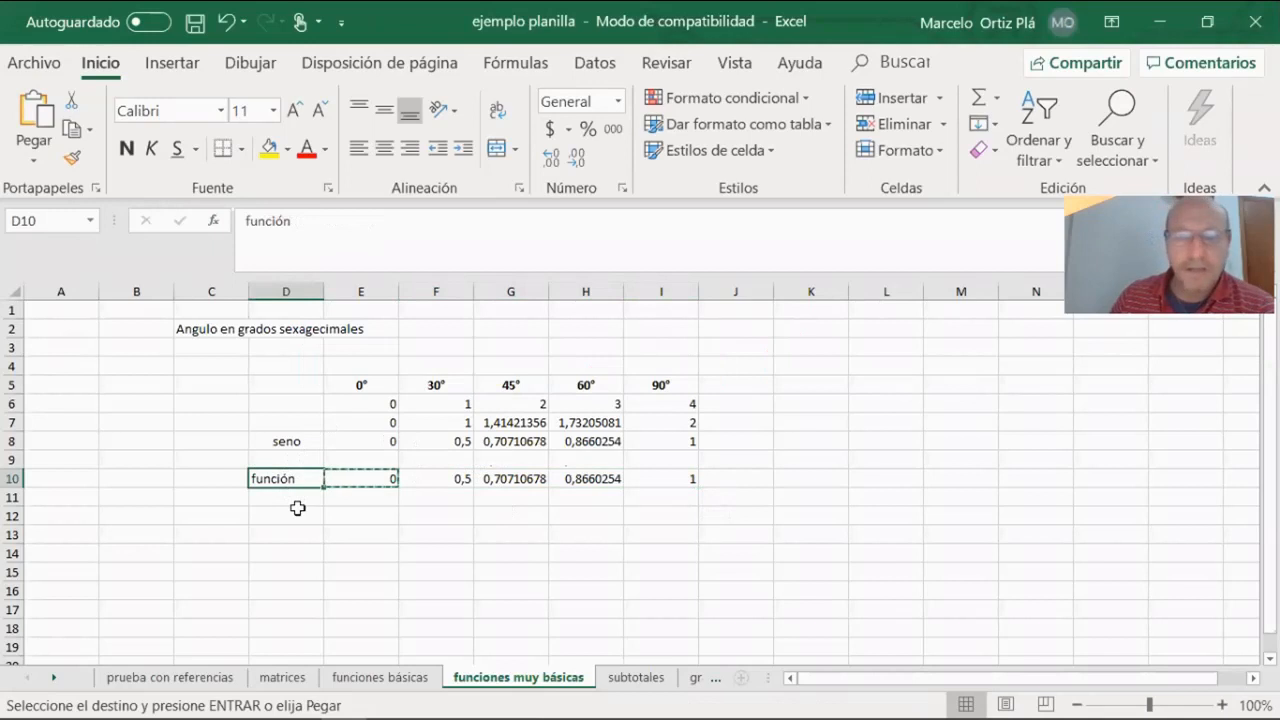
pyautogui.moveTo(295, 477); pyautogui.dragTo(651, 572)
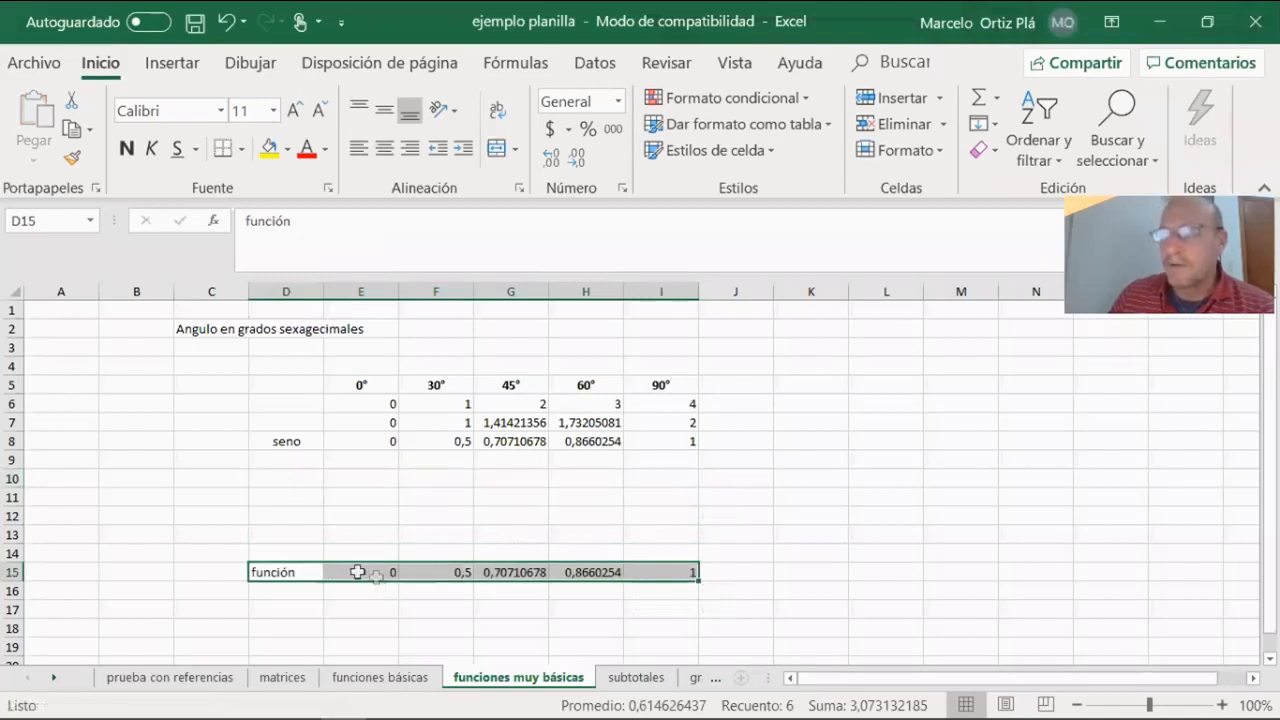
# Step: Examine the SENO formulas in E15:H15 and the angles in E5:I5 that they refer to
pyautogui.click(360, 572)
pyautogui.click(455, 572)
pyautogui.click(510, 576)
pyautogui.click(592, 576)
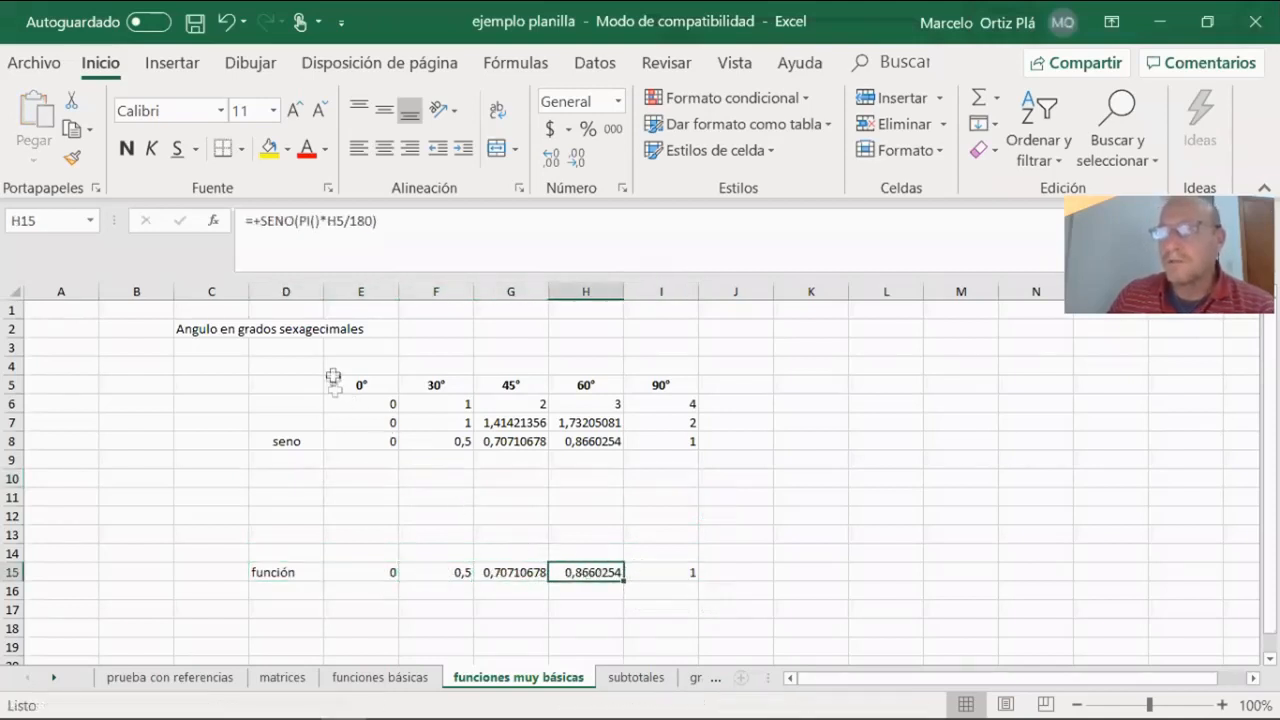
pyautogui.click(266, 380)
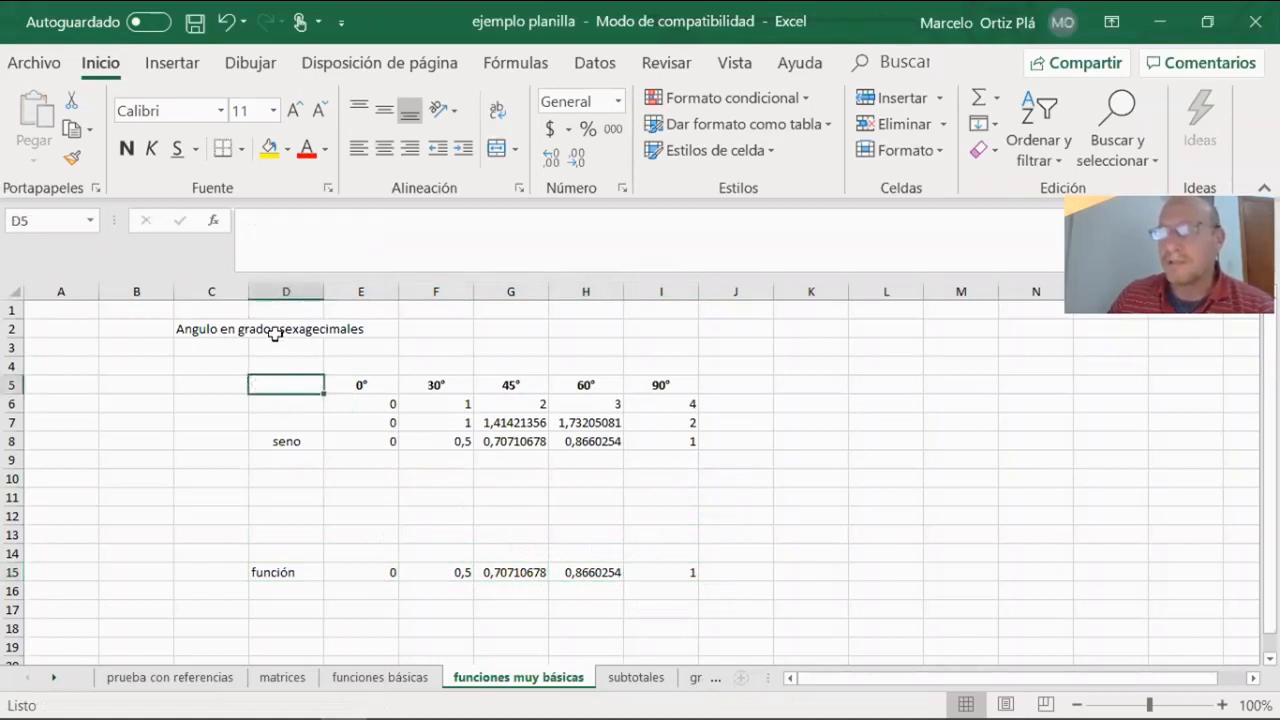
pyautogui.moveTo(368, 386); pyautogui.dragTo(663, 382)
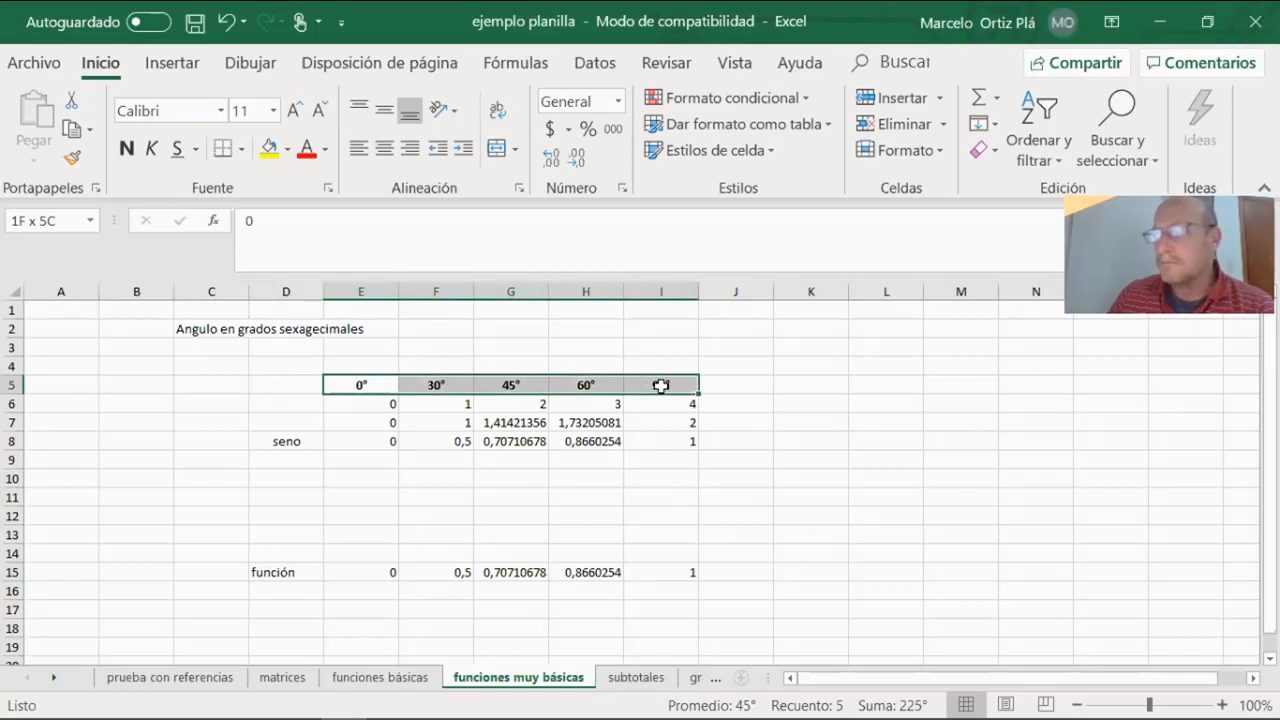
pyautogui.click(458, 570)
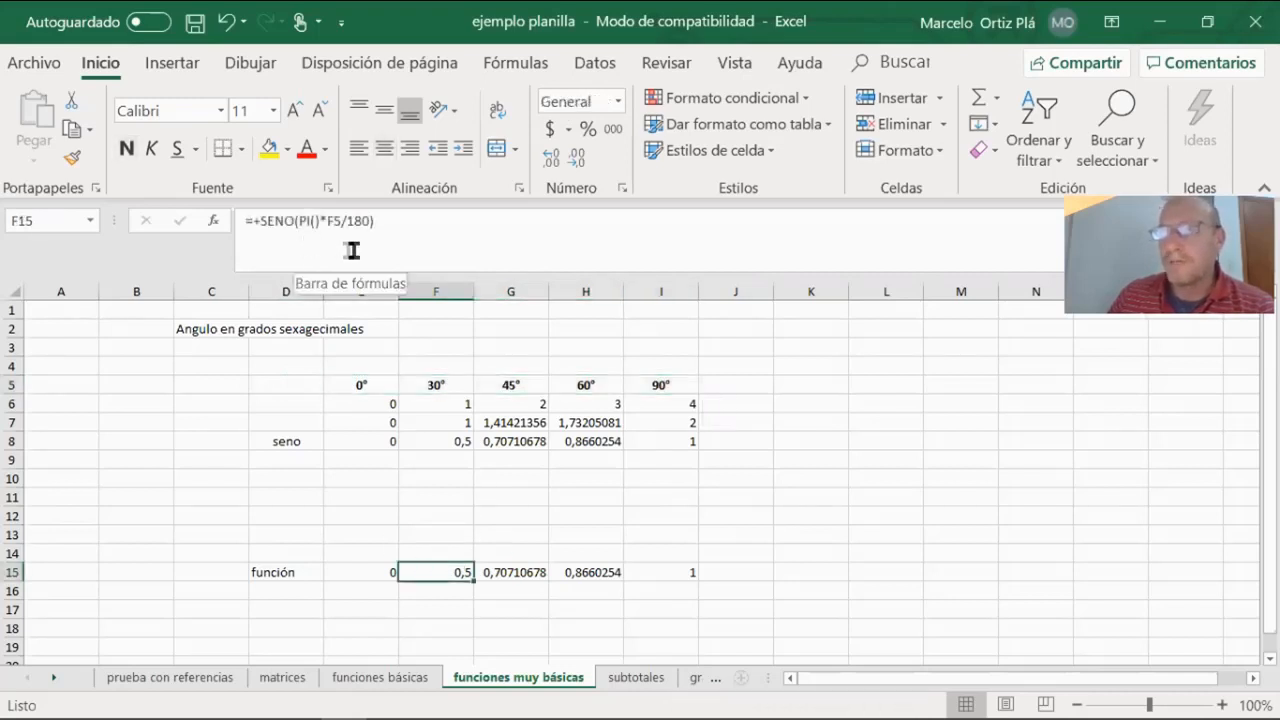
pyautogui.click(277, 459)
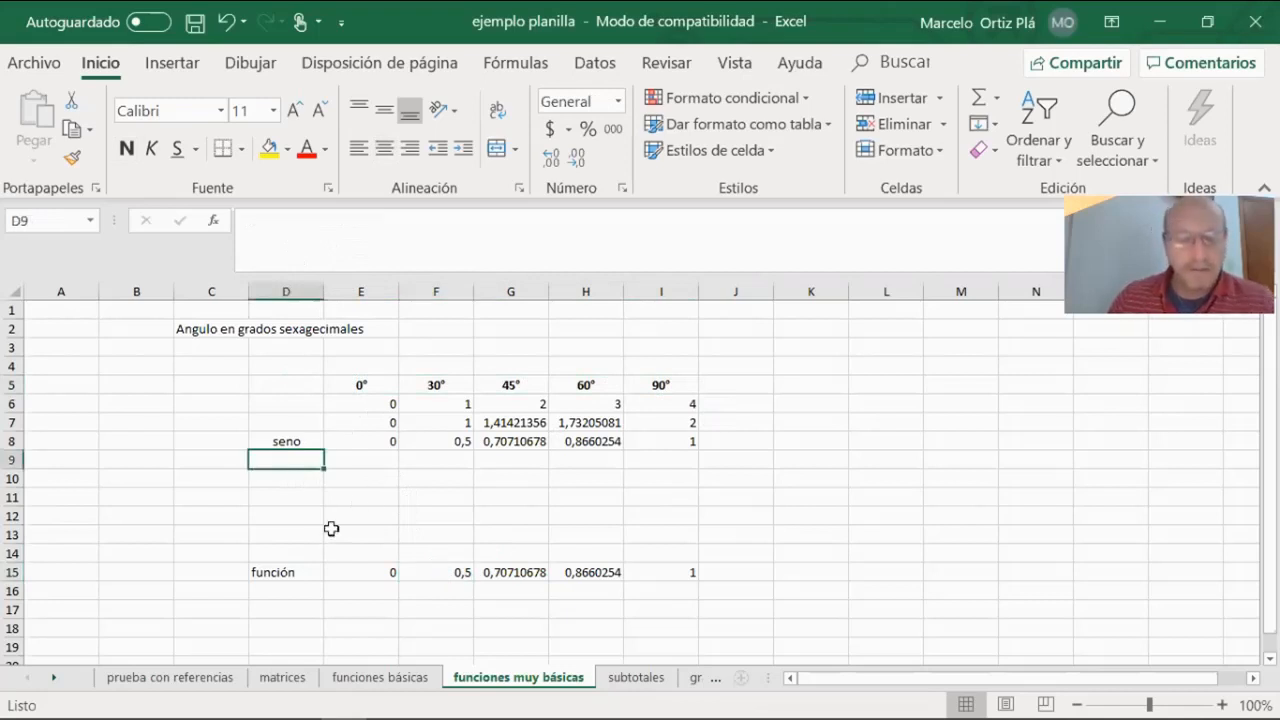
# Step: Label D9 "coseno" and make E9 refer to the 90° sine value in I8
pyautogui.write('cos')
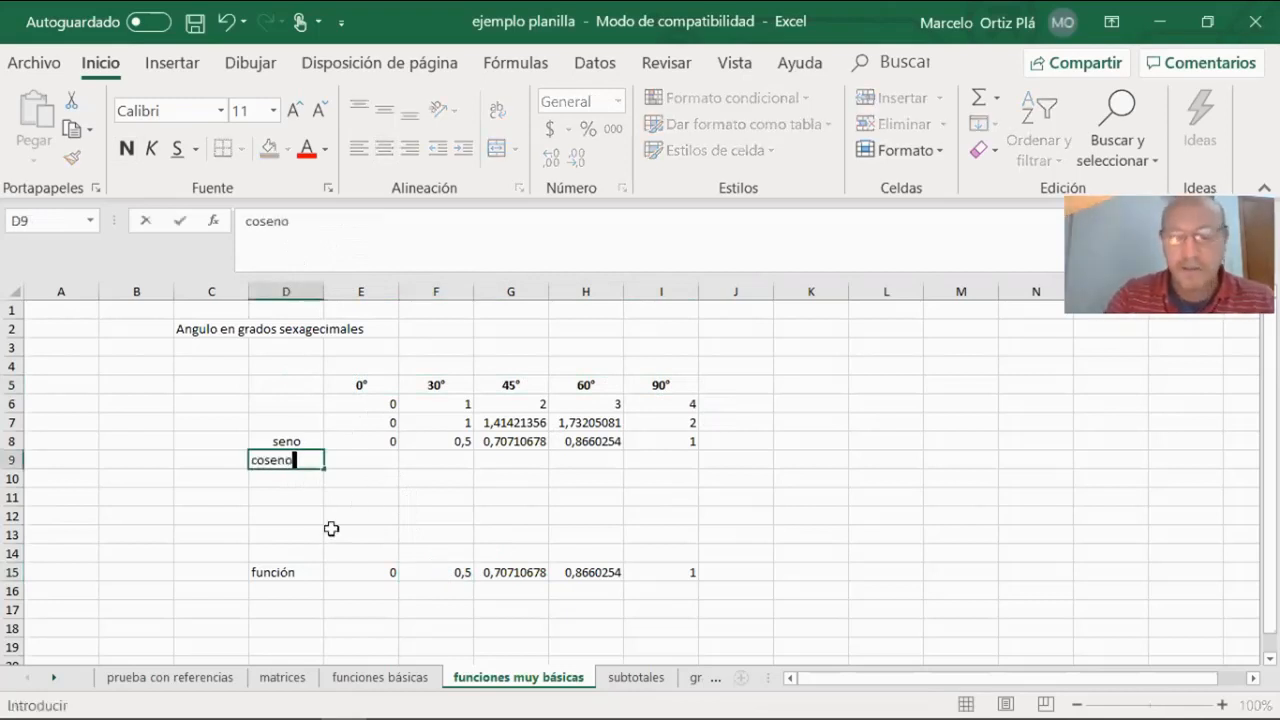
pyautogui.write('eno')
pyautogui.press('Return')
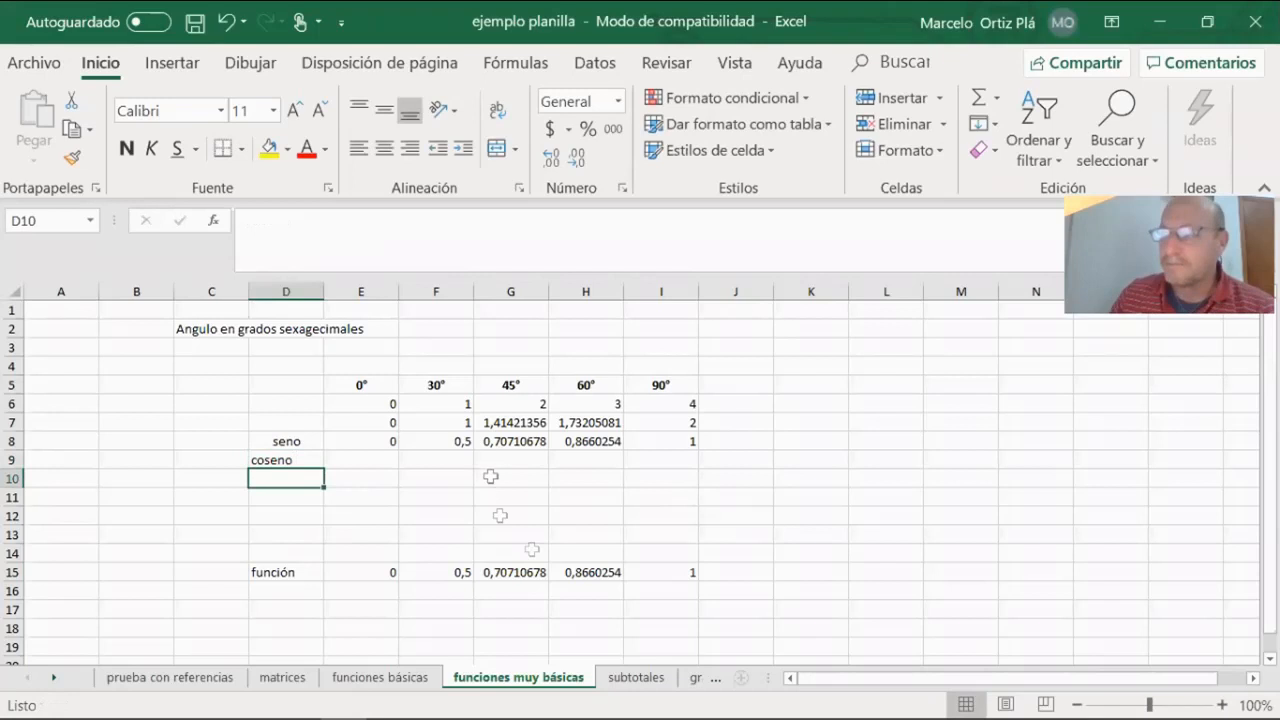
pyautogui.click(369, 456)
pyautogui.write('=')
pyautogui.click(675, 440)
pyautogui.press('Return')
# Step: Fill the 30° and 45° cosines by making F9 refer to H8 and G9 refer to G8
pyautogui.click(456, 461)
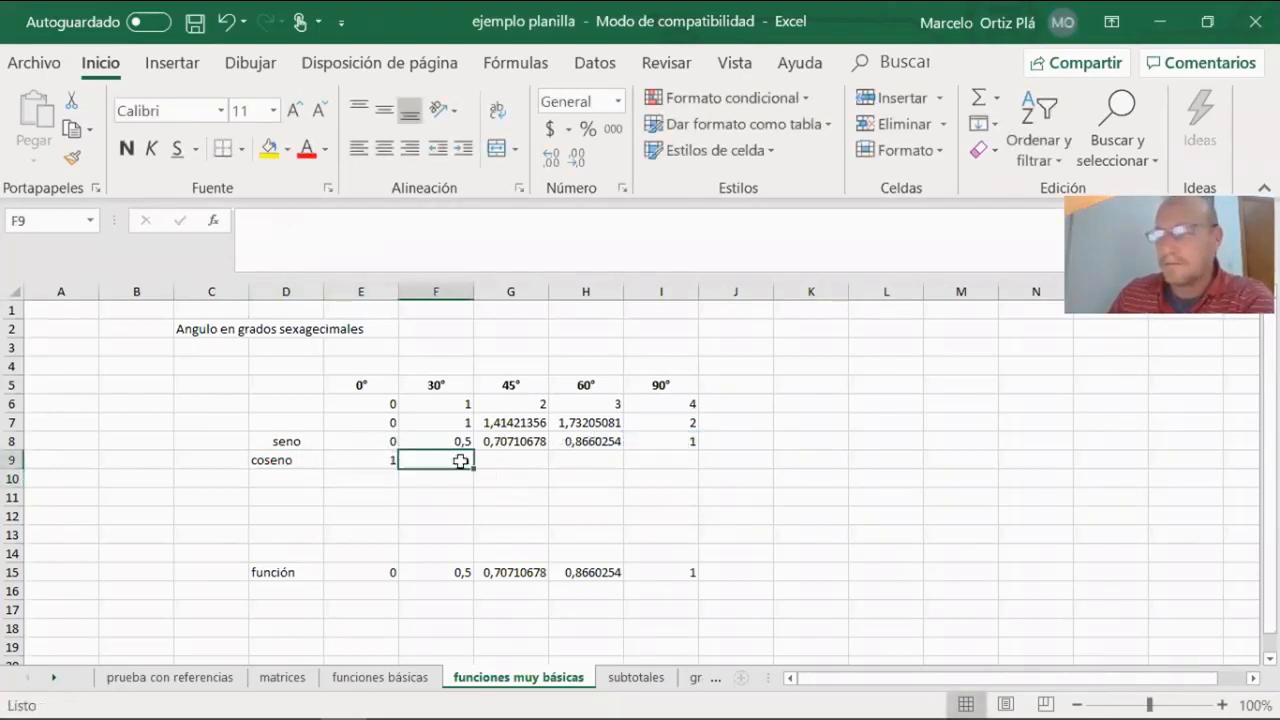
pyautogui.write('=')
pyautogui.click(590, 441)
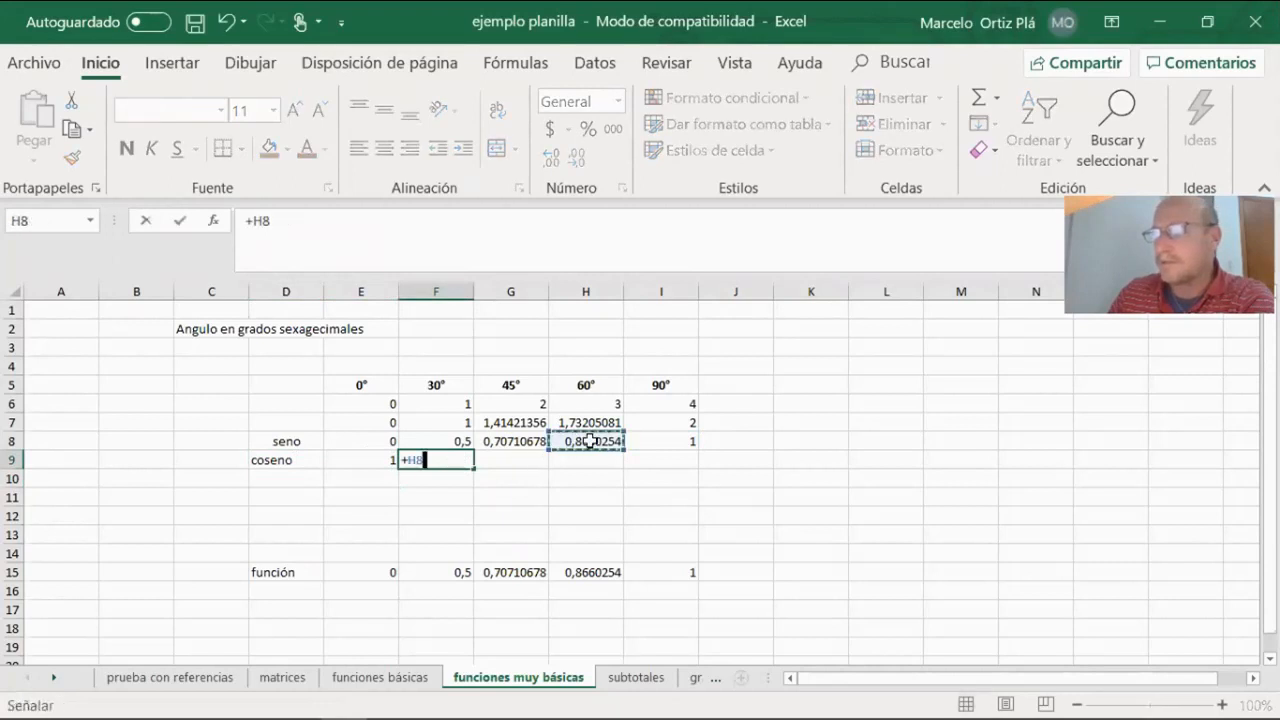
pyautogui.press('Return')
pyautogui.click(527, 444)
pyautogui.press('Down')
pyautogui.write('+')
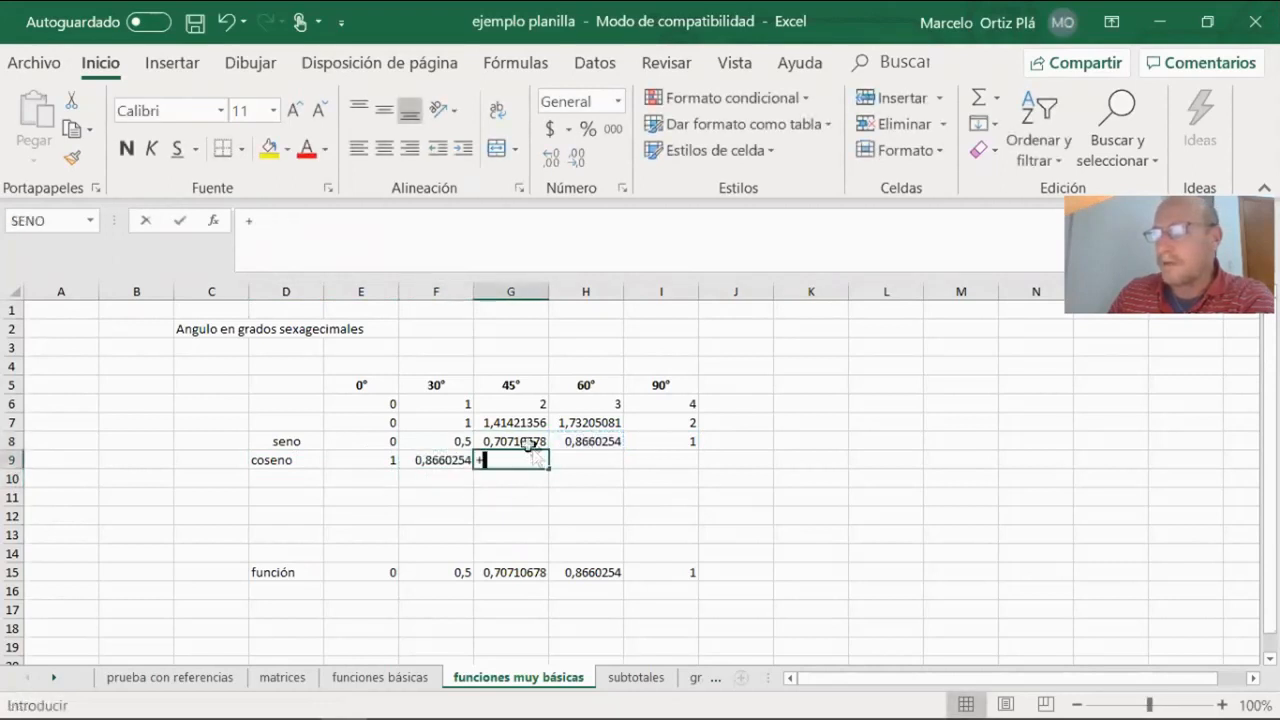
pyautogui.click(527, 444)
pyautogui.press('Return')
# Step: Complete the cosine row by making H9 refer to F8 and I9 refer to E8
pyautogui.click(569, 461)
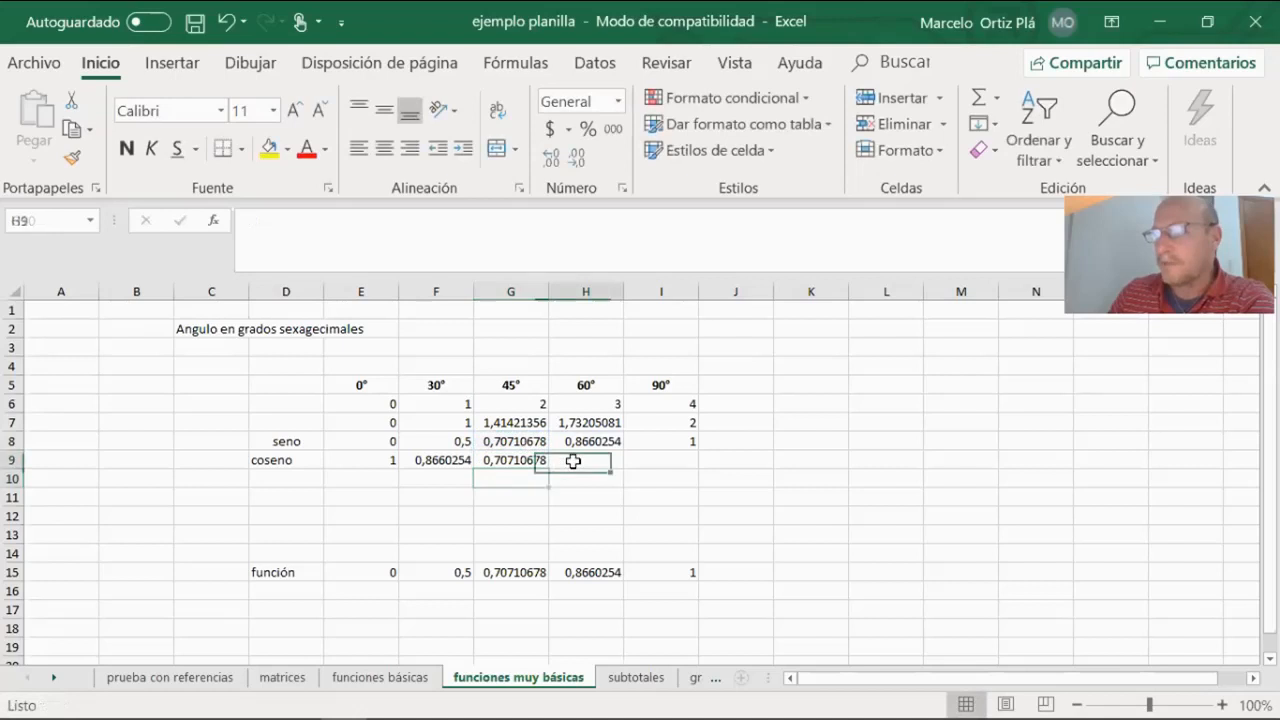
pyautogui.write('=')
pyautogui.click(449, 440)
pyautogui.press('Return')
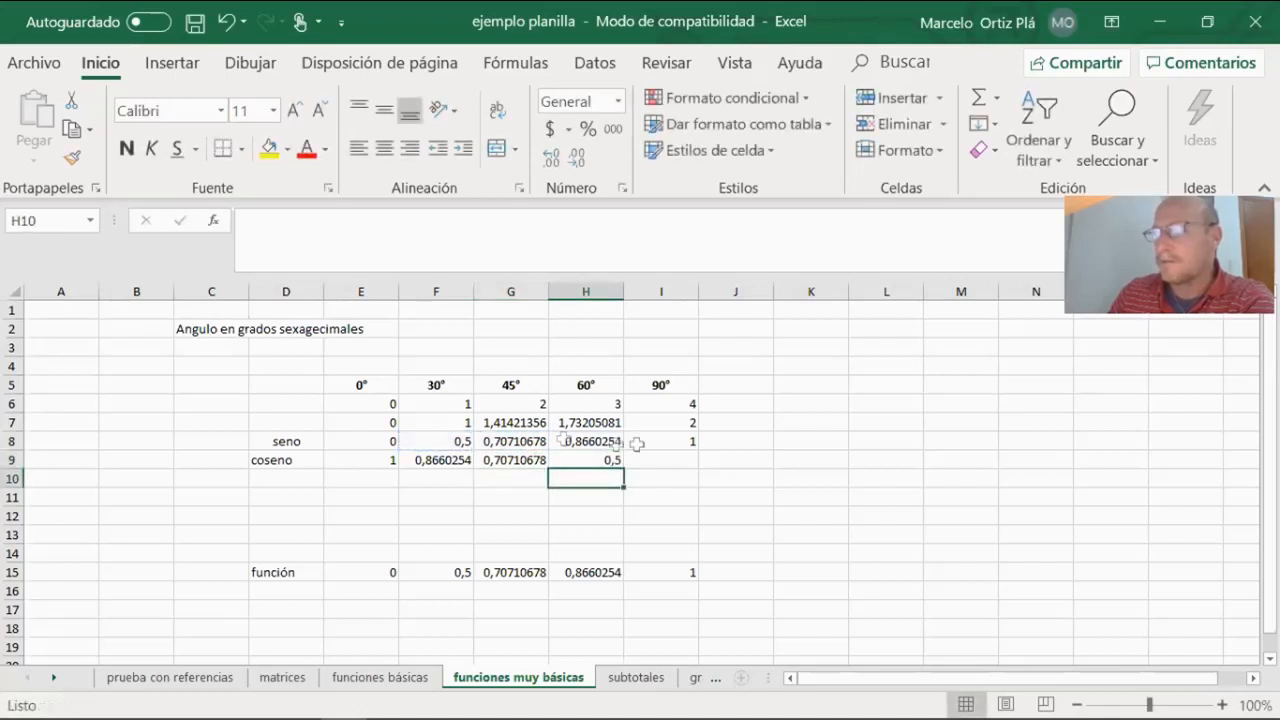
pyautogui.click(653, 459)
pyautogui.write('=')
pyautogui.click(375, 441)
pyautogui.press('Return')
# Step: Enter the row label "tangente" in D10 below "coseno"
pyautogui.click(289, 479)
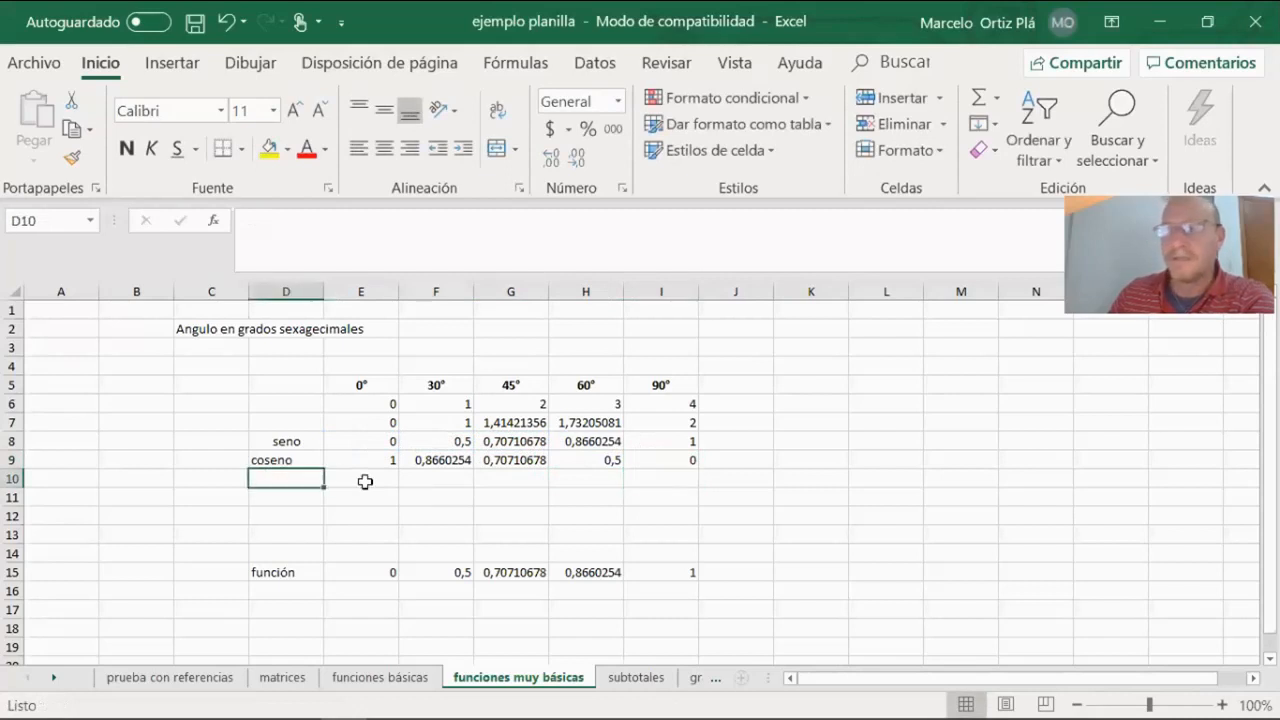
pyautogui.write('t')
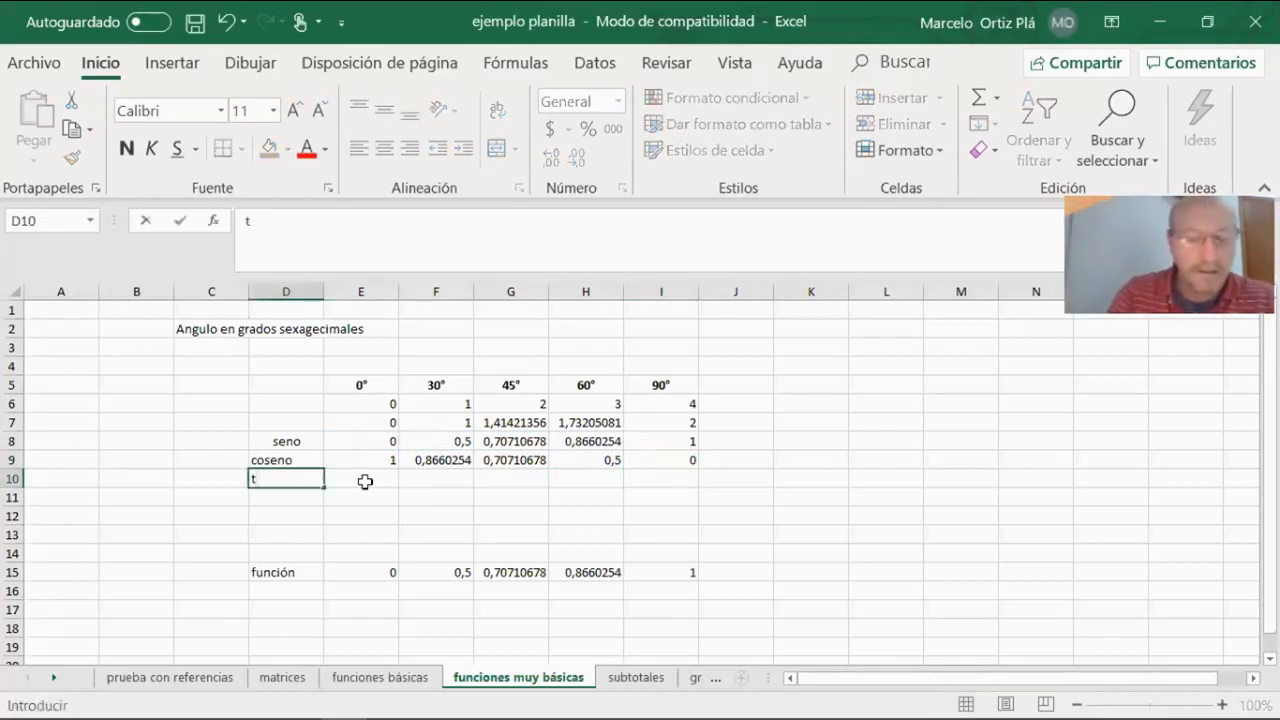
pyautogui.write('angente')
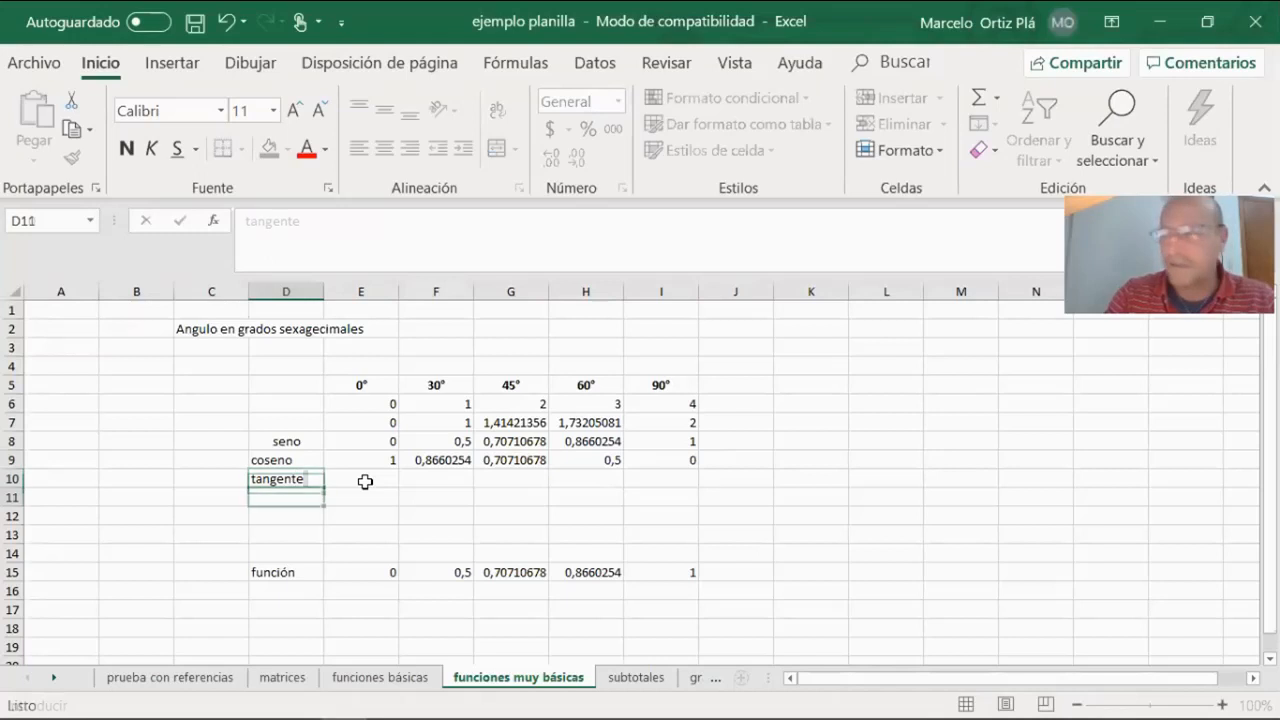
pyautogui.press('Return')
# Step: Compute the 0° tangent in E10 as sine divided by cosine with the formula +E8/E9
pyautogui.click(365, 482)
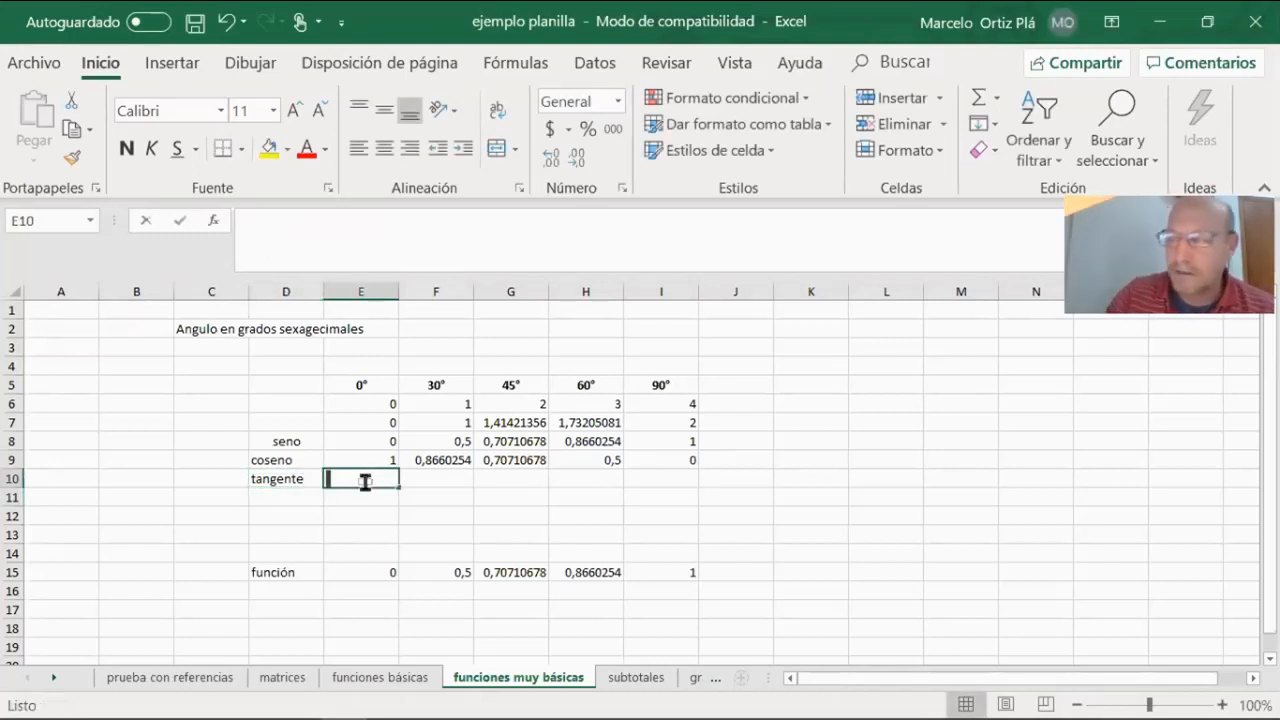
pyautogui.write('+')
pyautogui.click(357, 444)
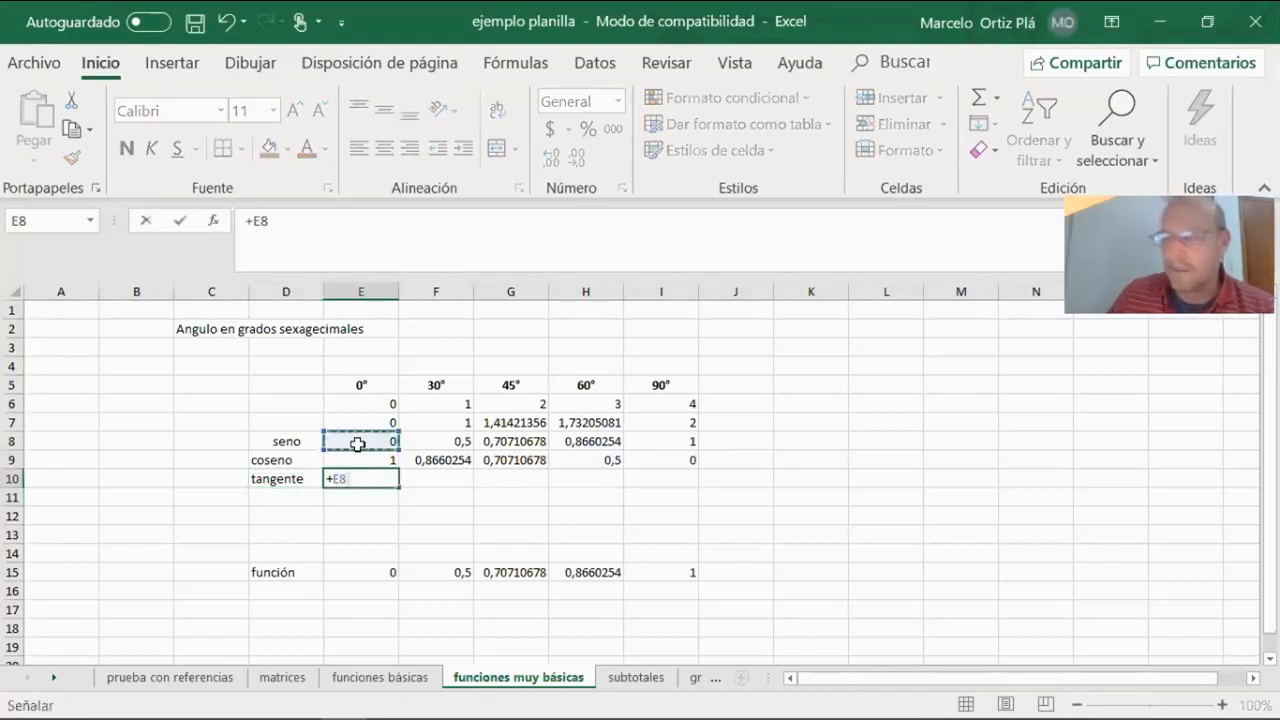
pyautogui.click(378, 457)
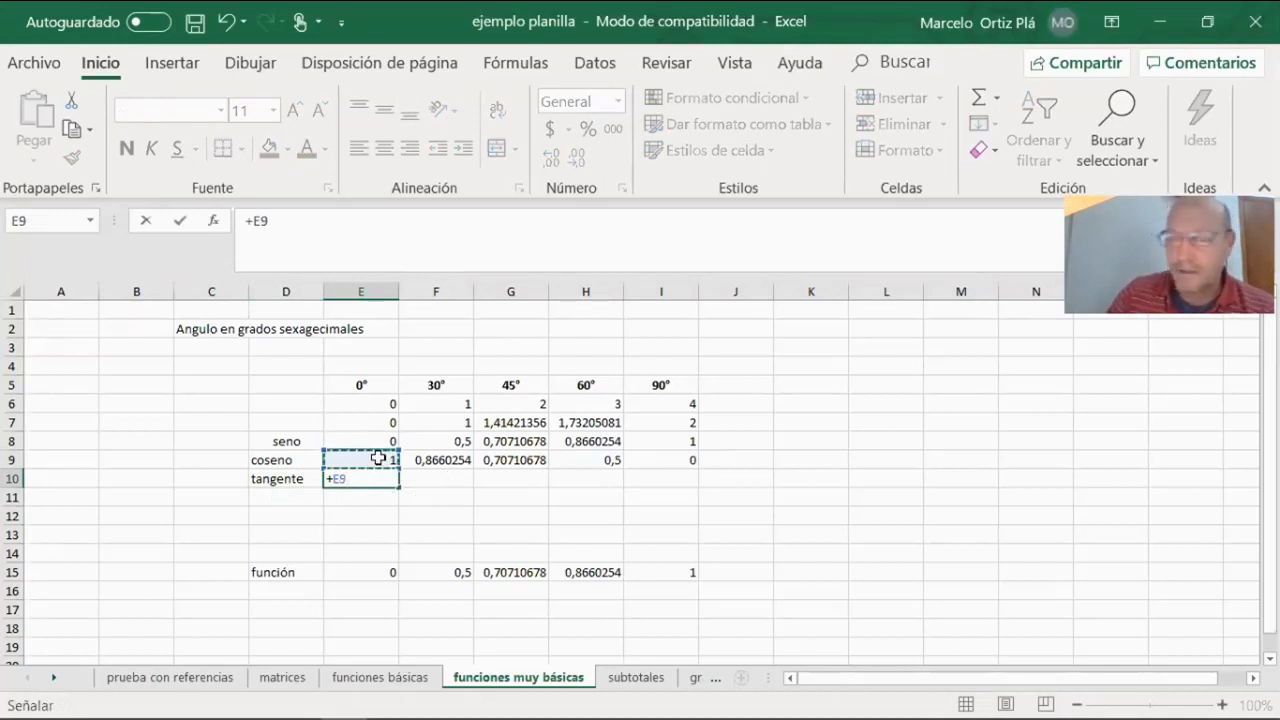
pyautogui.press('Up')
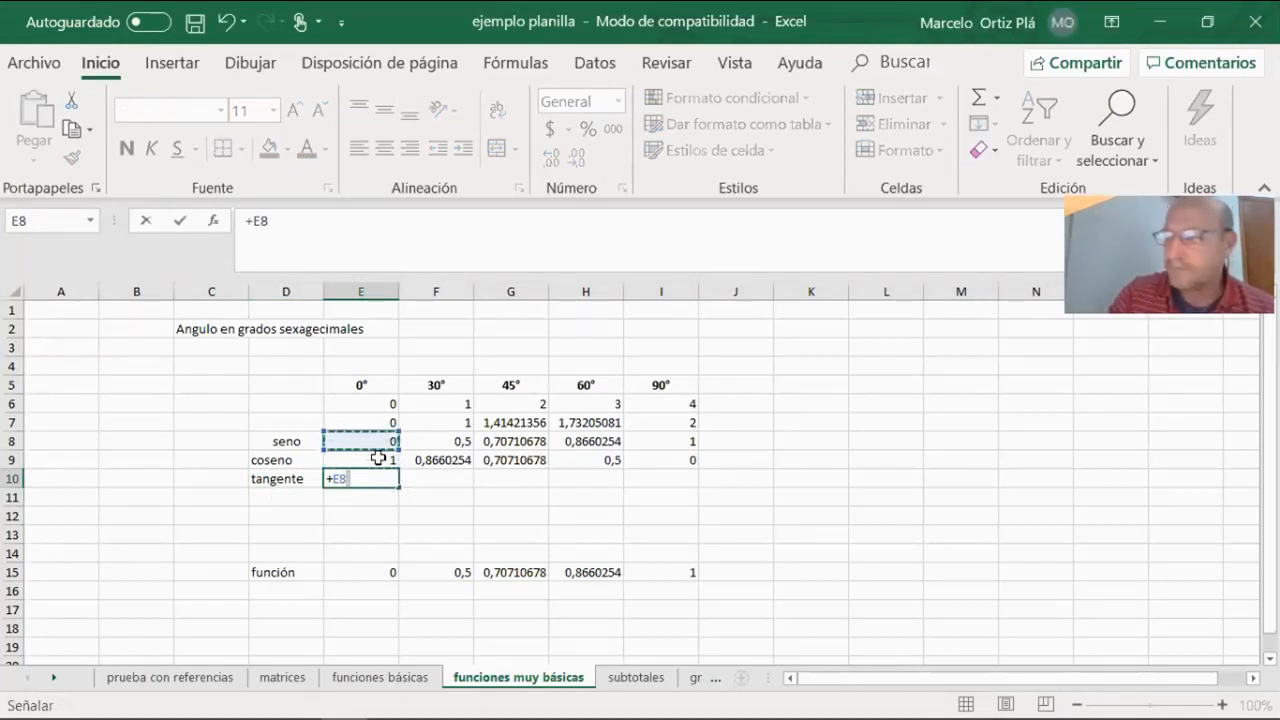
pyautogui.write('/')
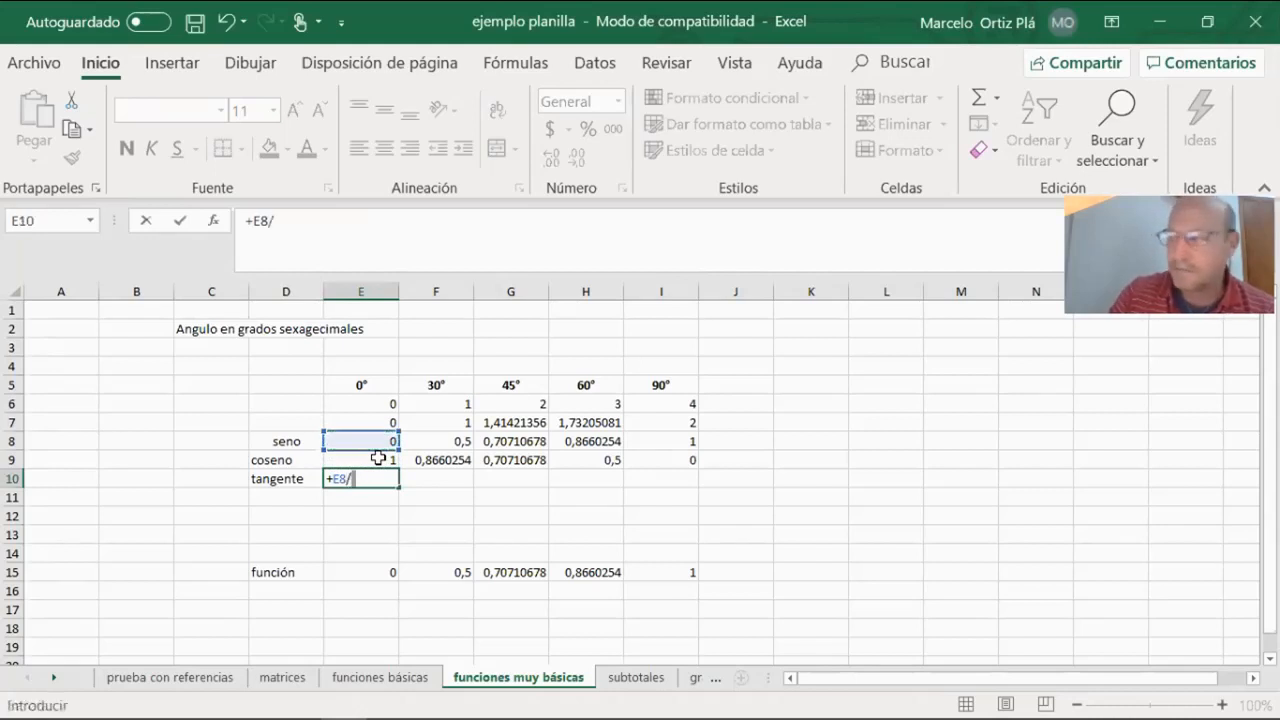
pyautogui.click(378, 457)
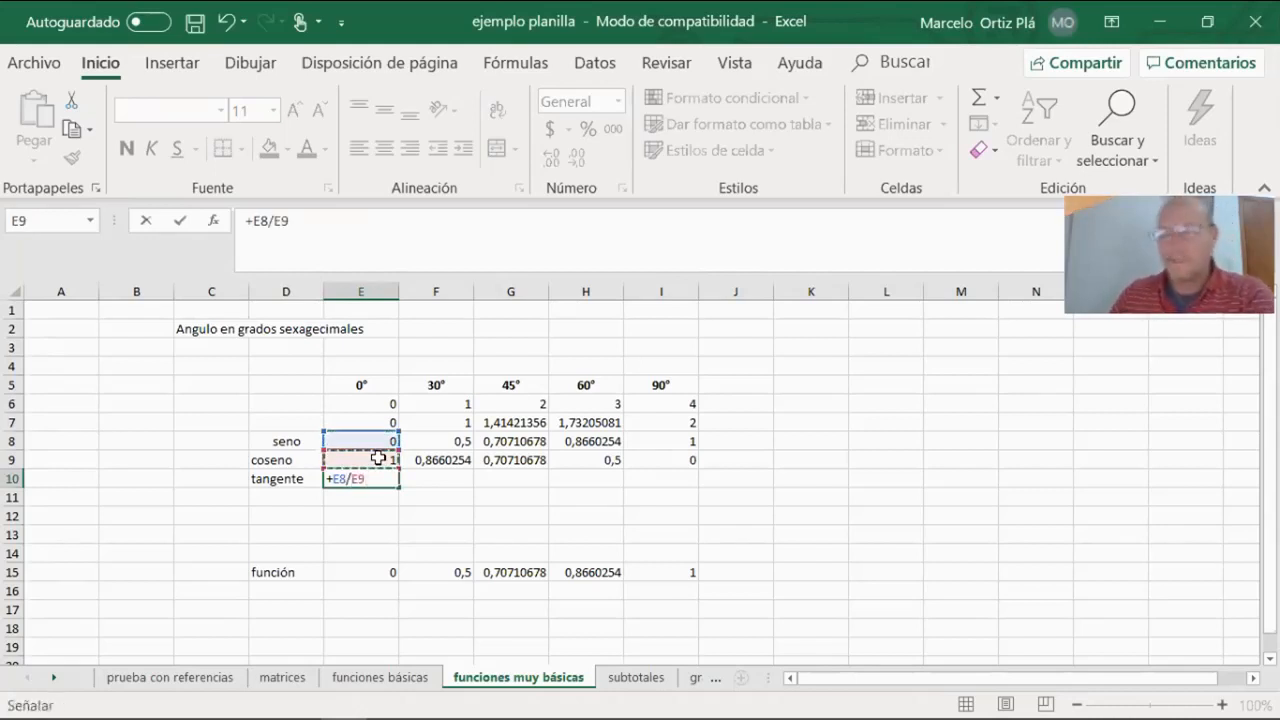
pyautogui.press('Return')
pyautogui.press('Up')
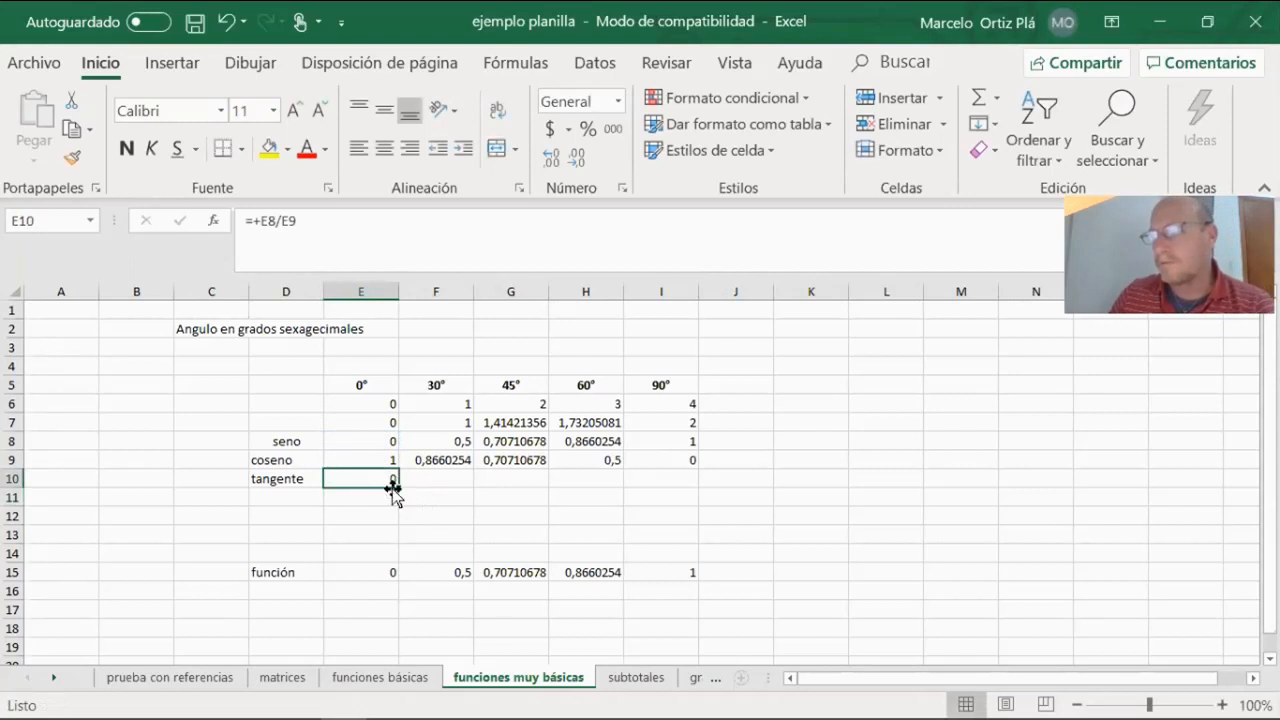
# Step: Copy the tangent formula from E10 into F10:I10 and check the 90° formula in I10
pyautogui.moveTo(394, 487); pyautogui.dragTo(697, 486)
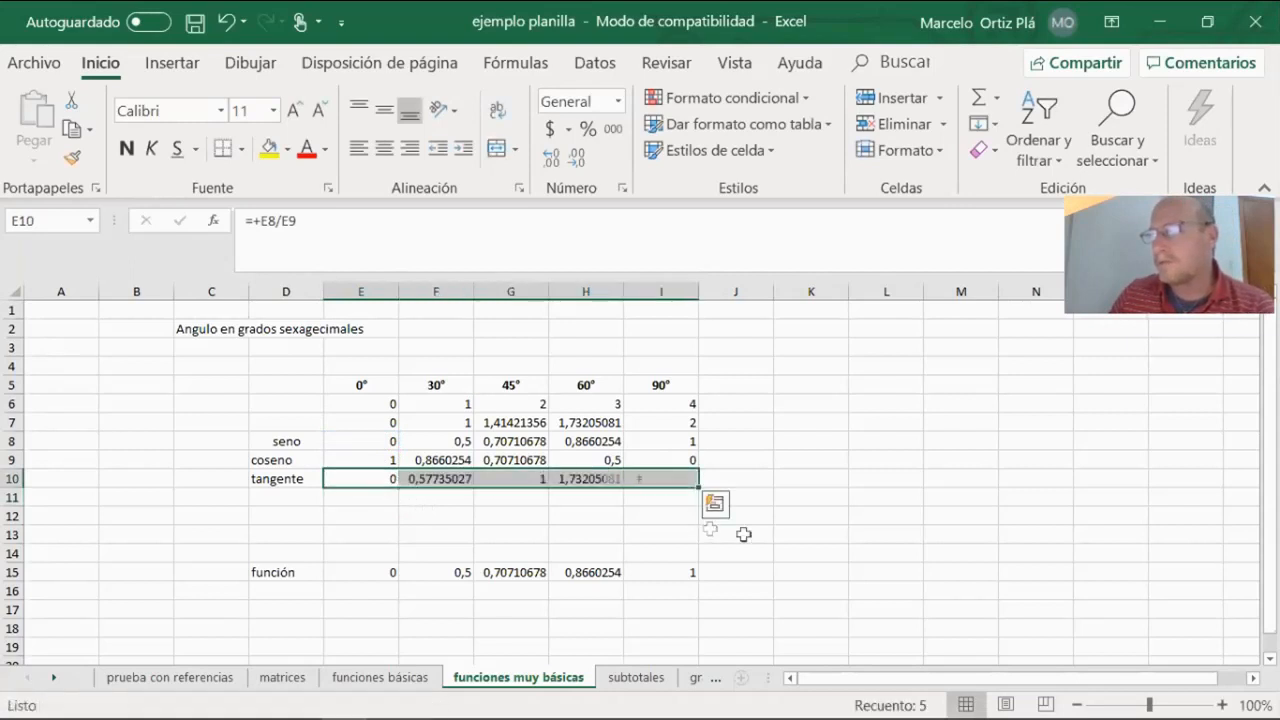
pyautogui.click(660, 479)
pyautogui.click(833, 500)
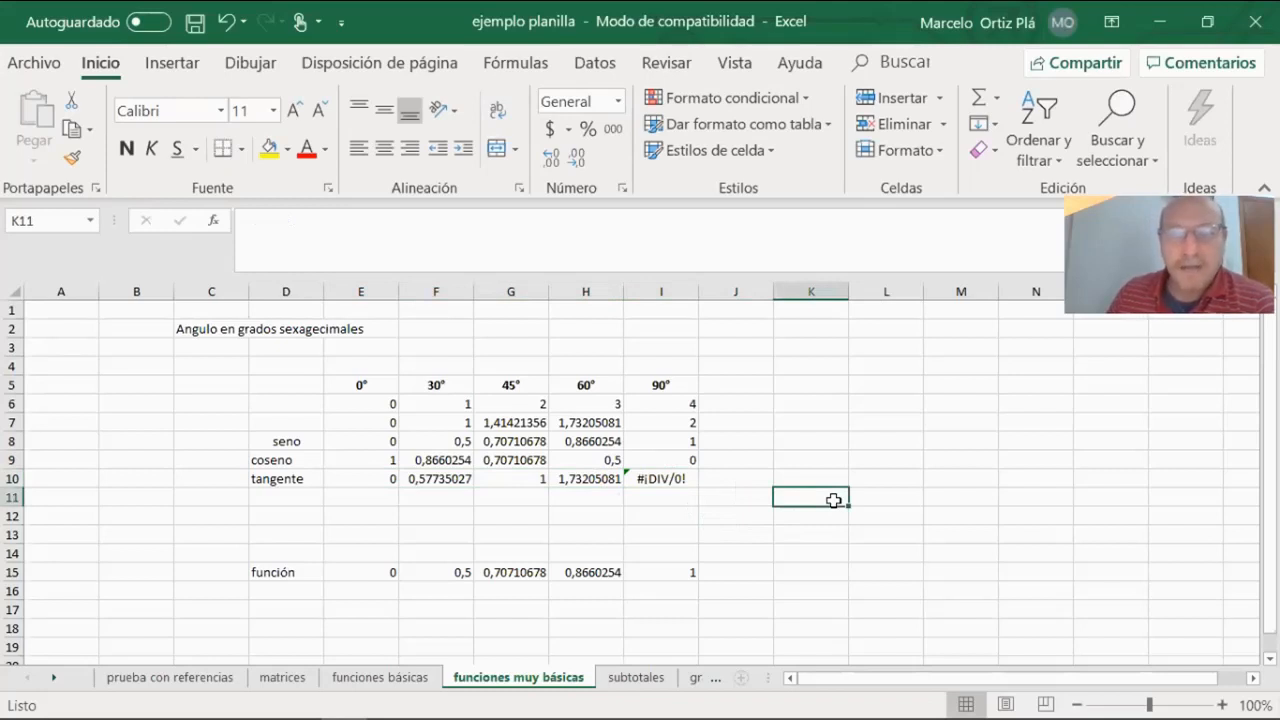
pyautogui.click(660, 479)
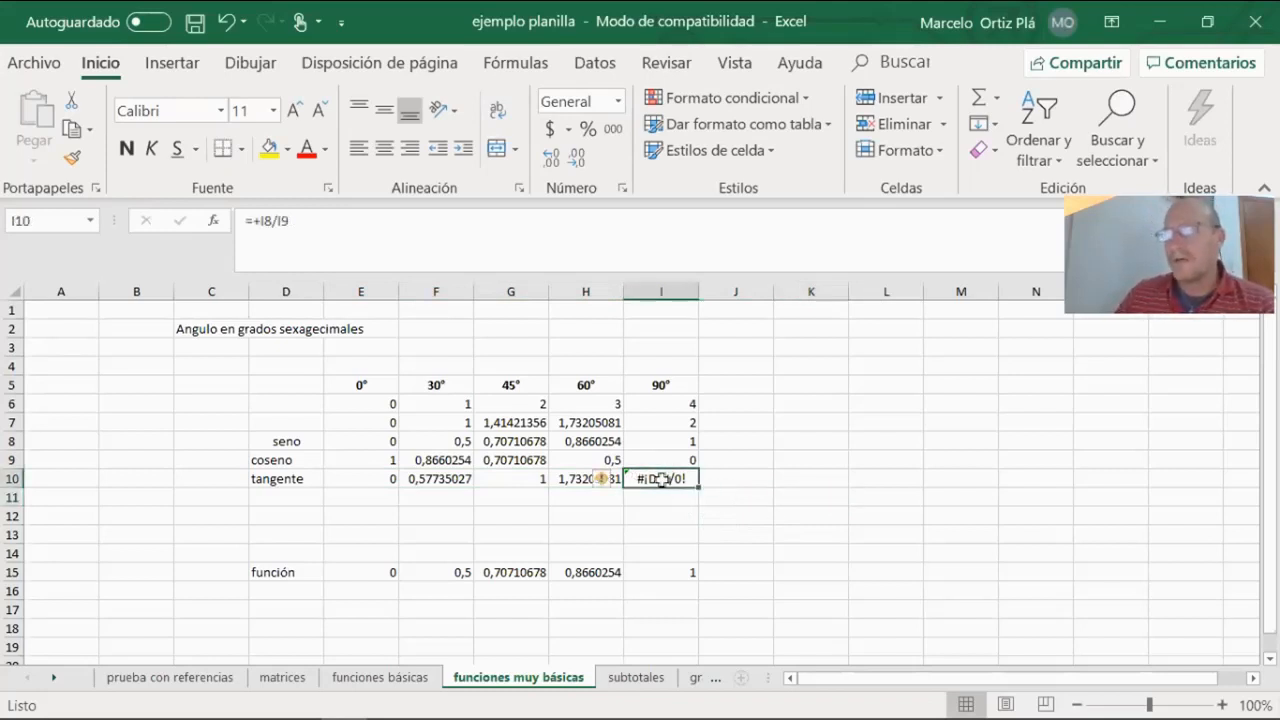
pyautogui.click(768, 512)
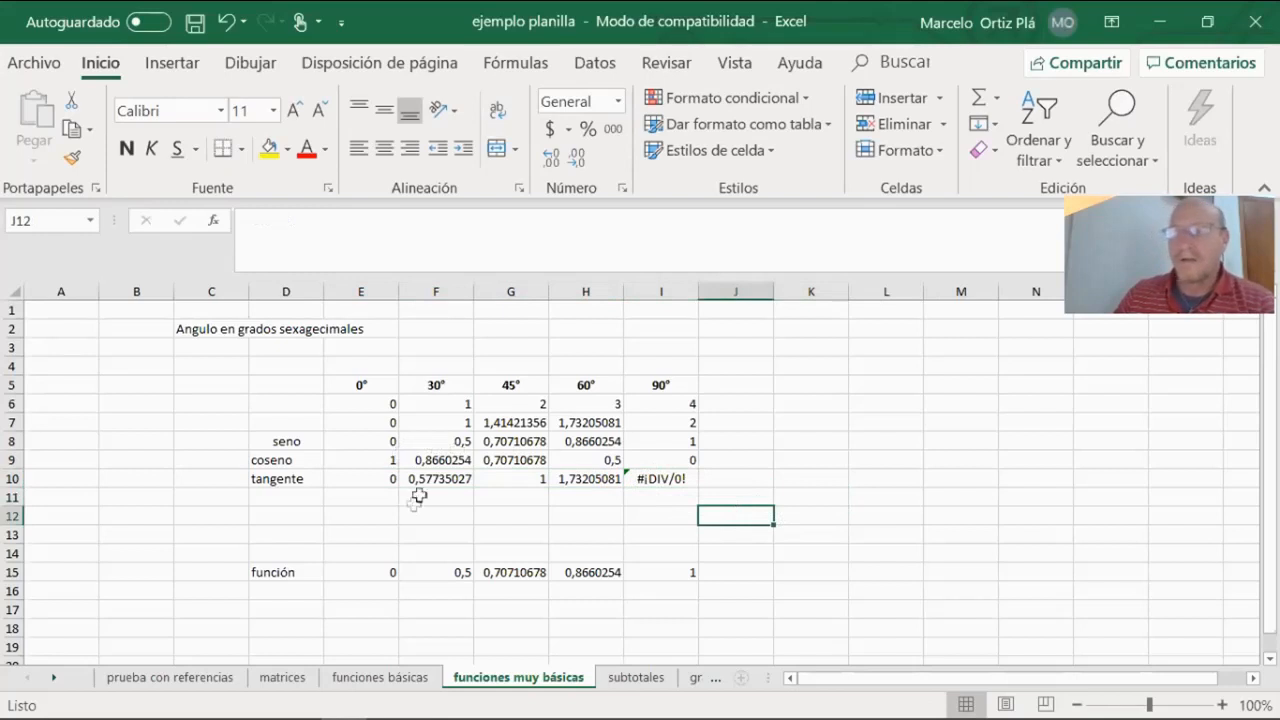
# Step: Apply a thick outside border around the sine, cosine and tangent values in E8:I10
pyautogui.moveTo(370, 441); pyautogui.dragTo(648, 485)
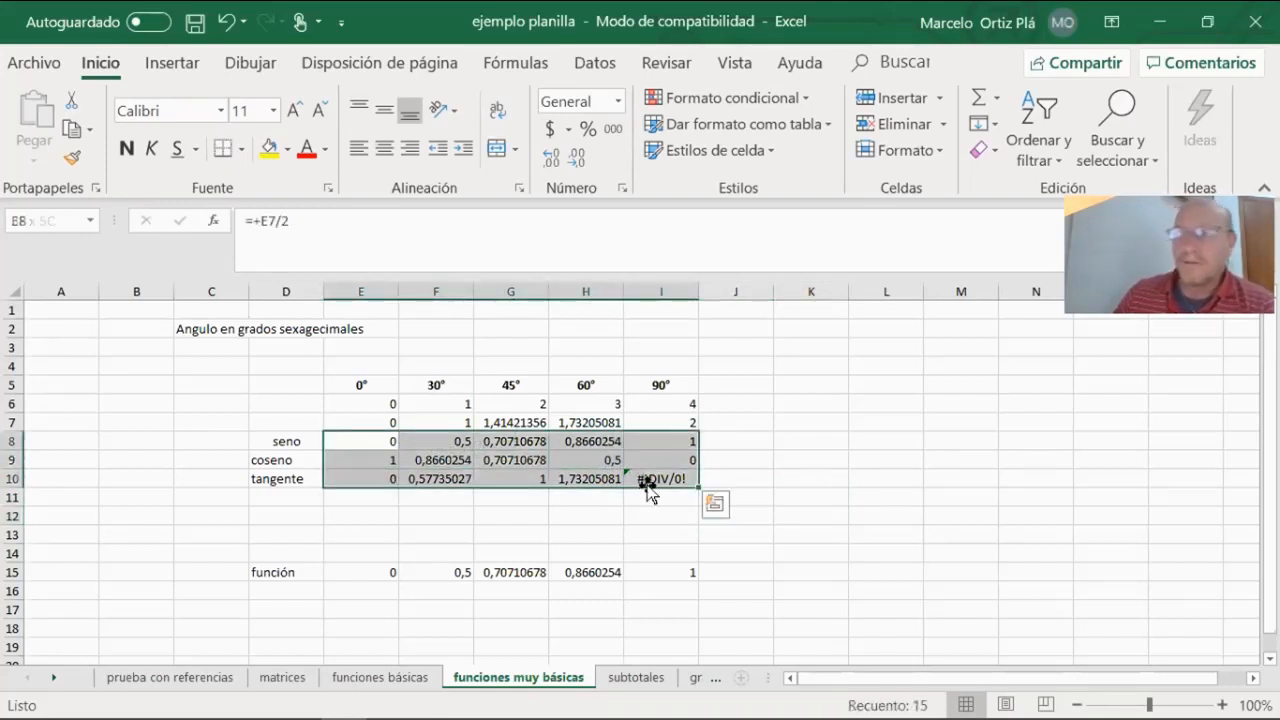
pyautogui.click(240, 149)
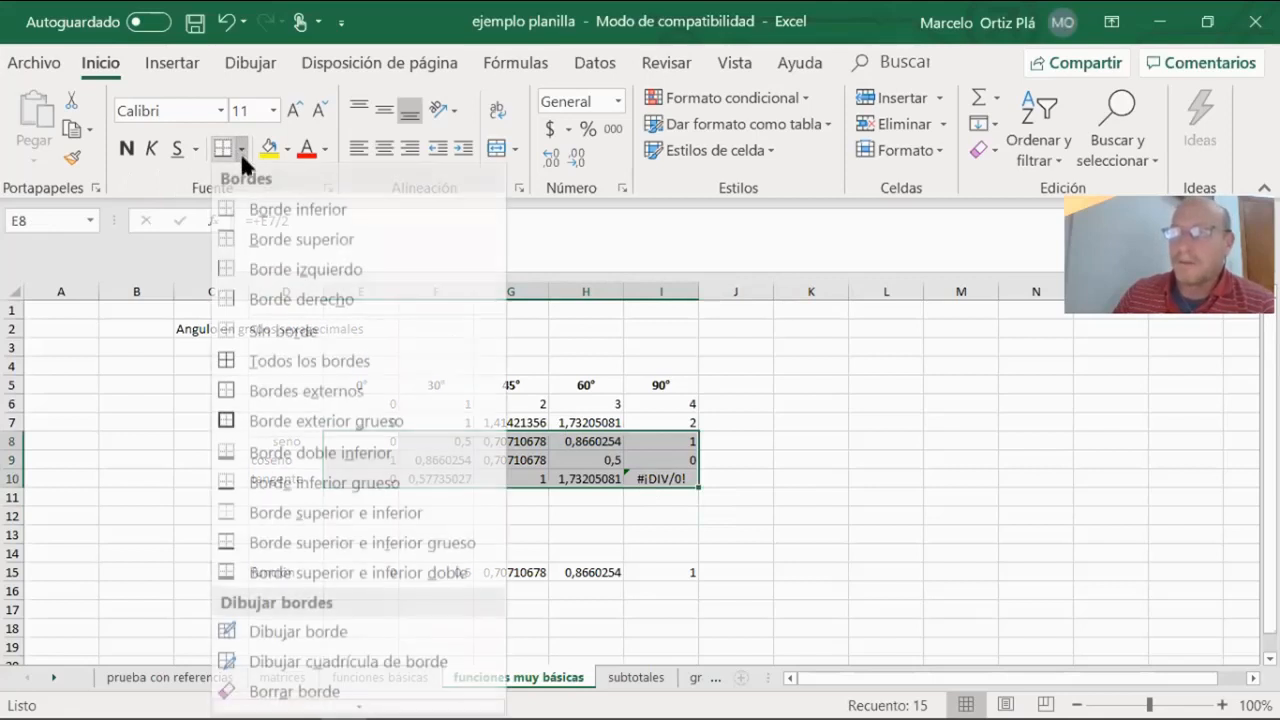
pyautogui.click(229, 420)
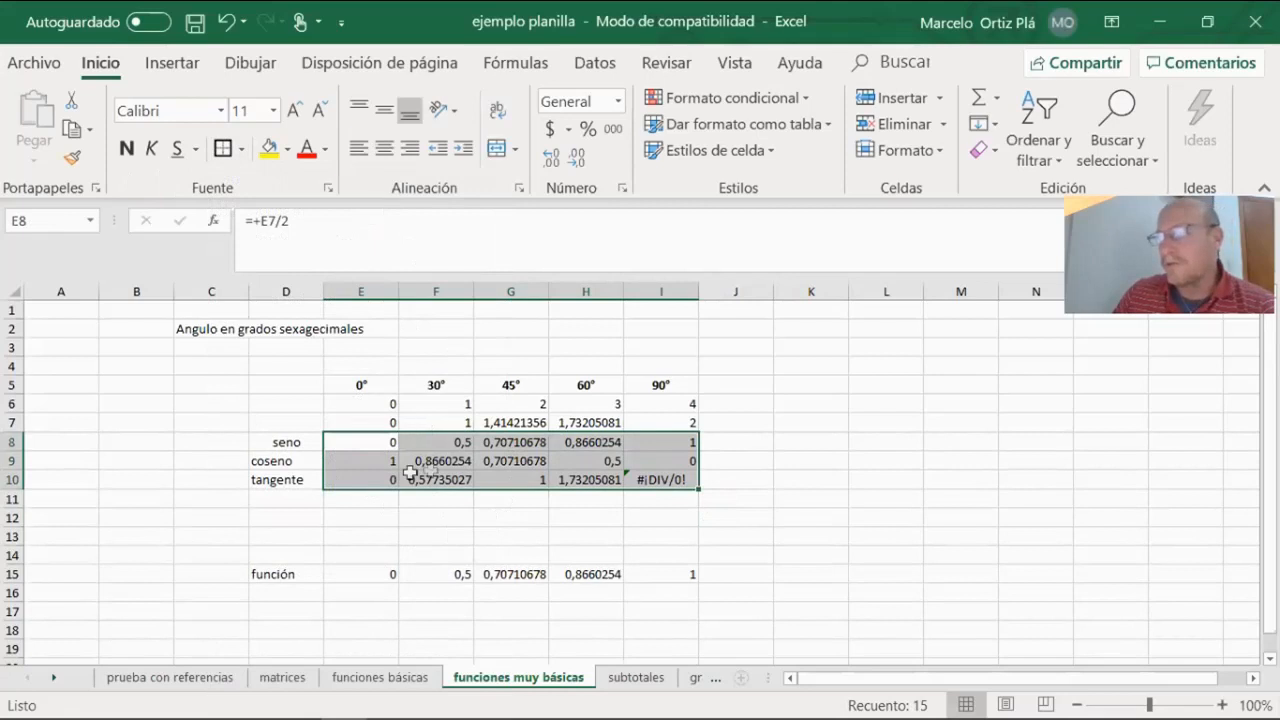
# Step: Display the values in E8:I10 with three decimal places
pyautogui.click(578, 160)
pyautogui.click(551, 160)
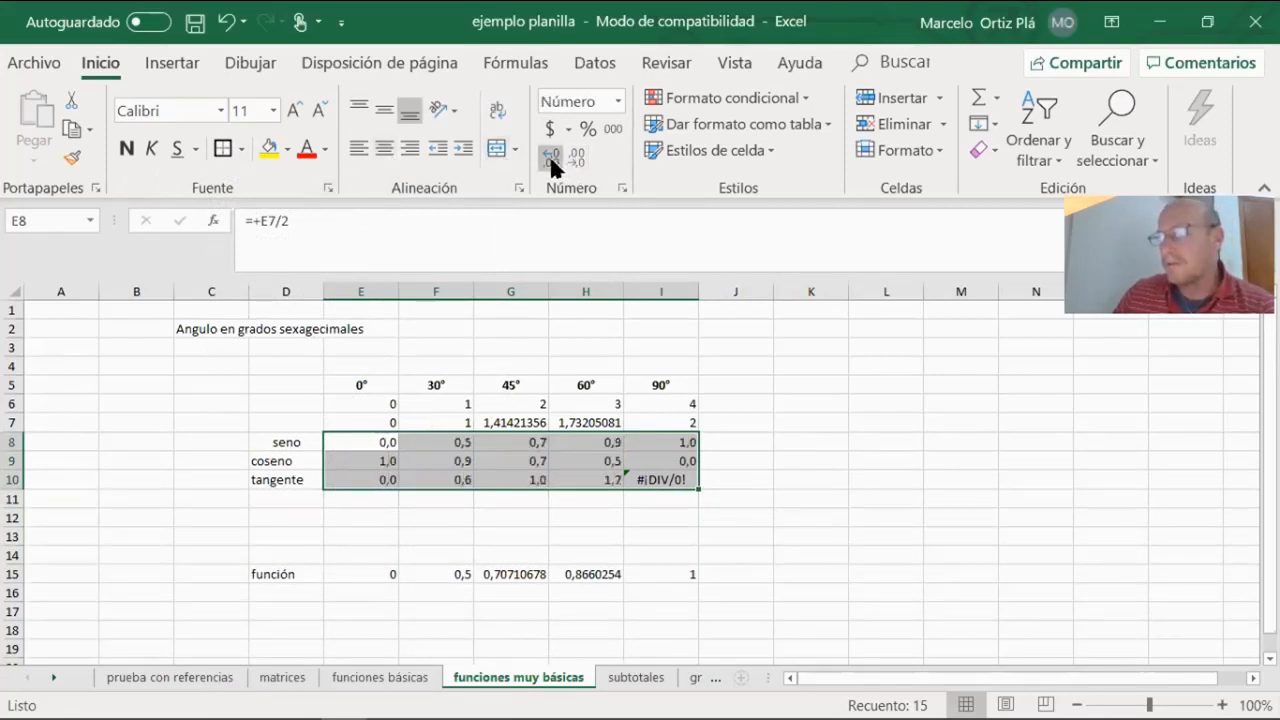
pyautogui.click(551, 160)
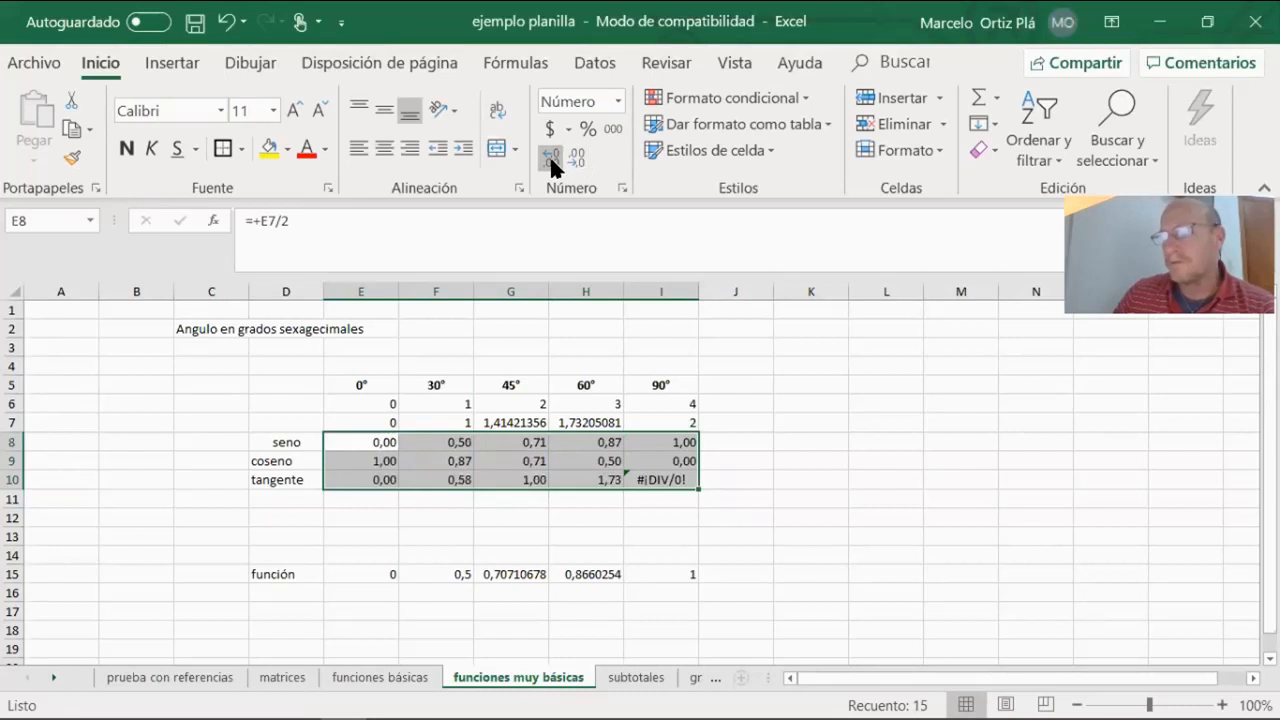
pyautogui.click(551, 160)
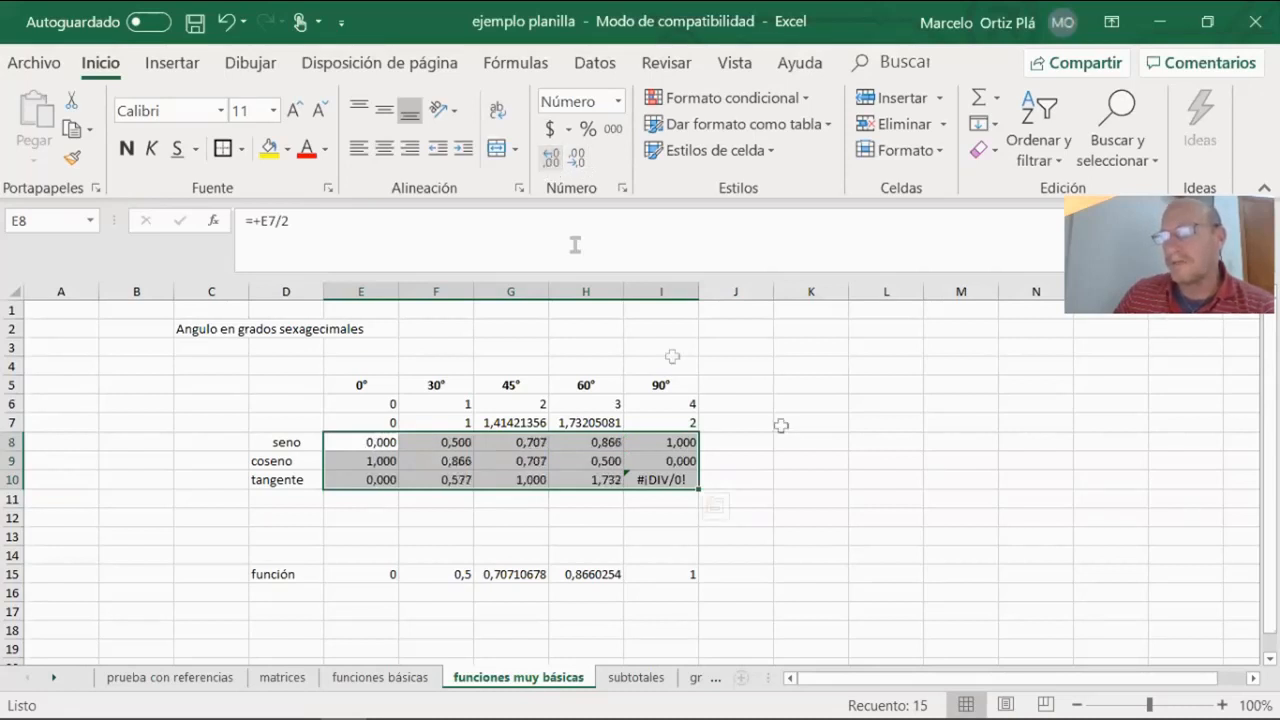
pyautogui.click(810, 480)
# Step: Move the "función" label from D15 up to D14 and enter "seno" in D15
pyautogui.moveTo(338, 574); pyautogui.dragTo(652, 572)
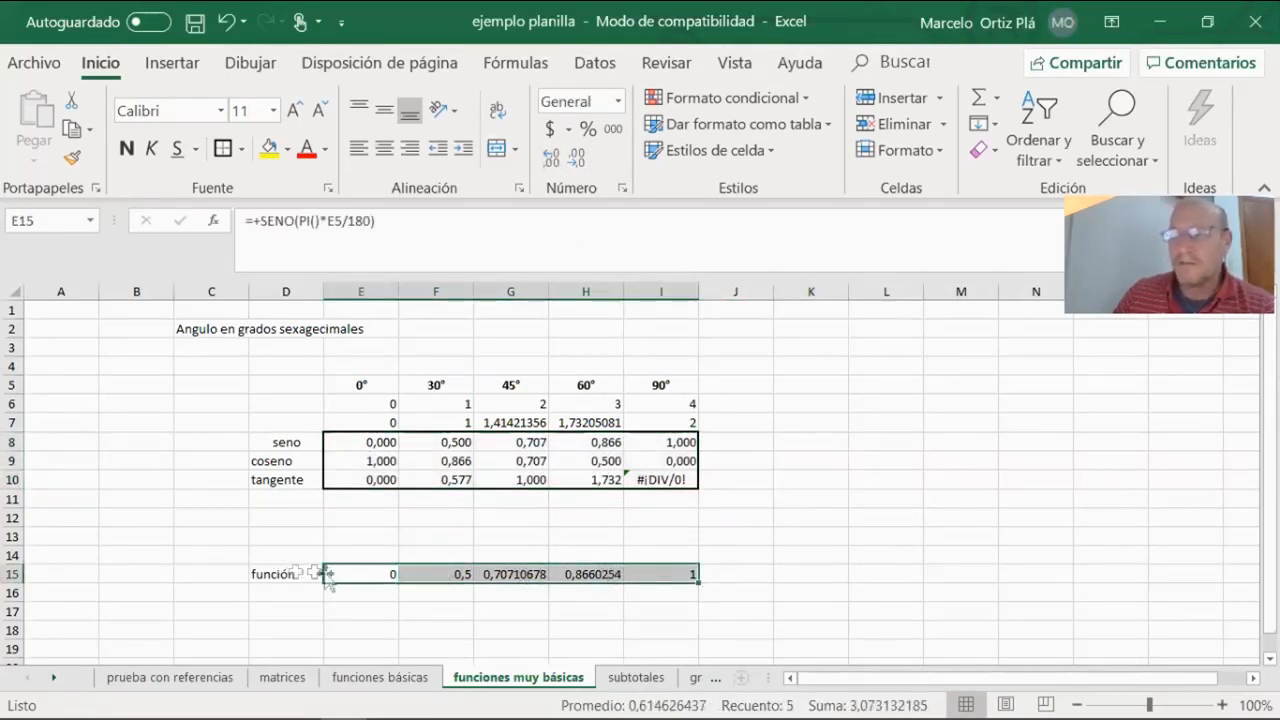
pyautogui.click(275, 574)
pyautogui.moveTo(277, 568); pyautogui.dragTo(278, 551)
pyautogui.click(277, 571)
pyautogui.write('seno')
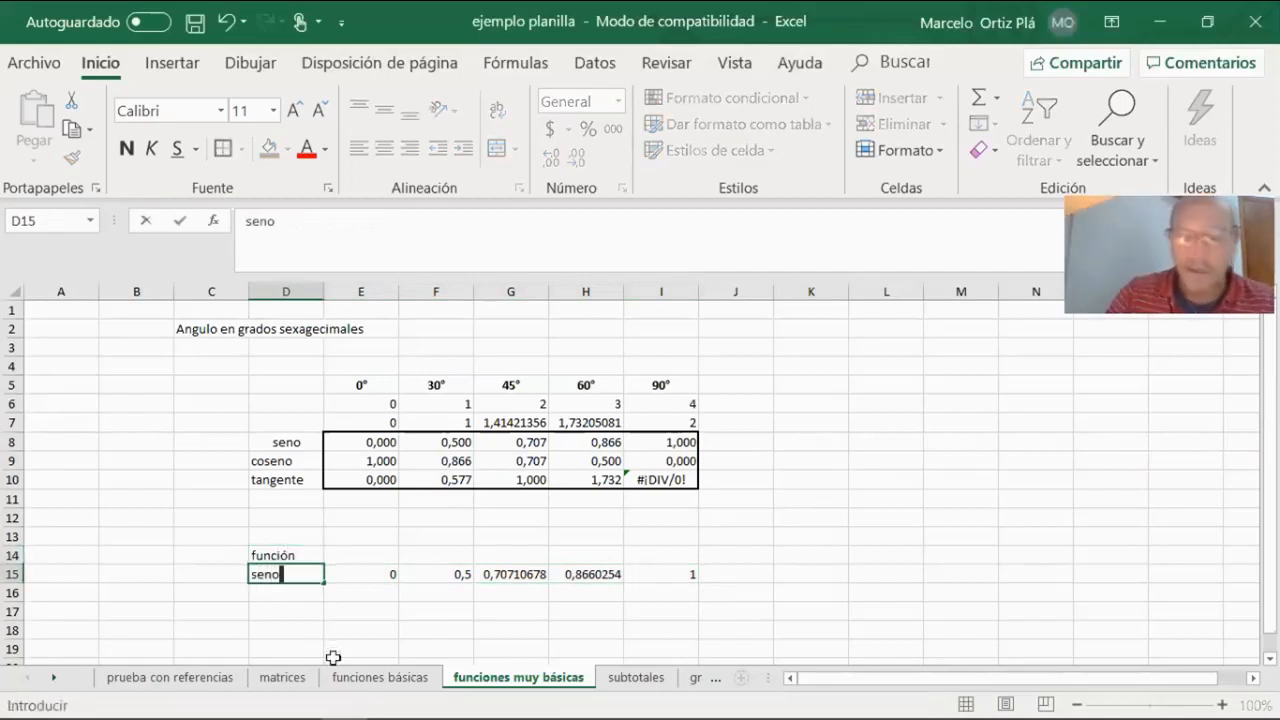
pyautogui.press('Return')
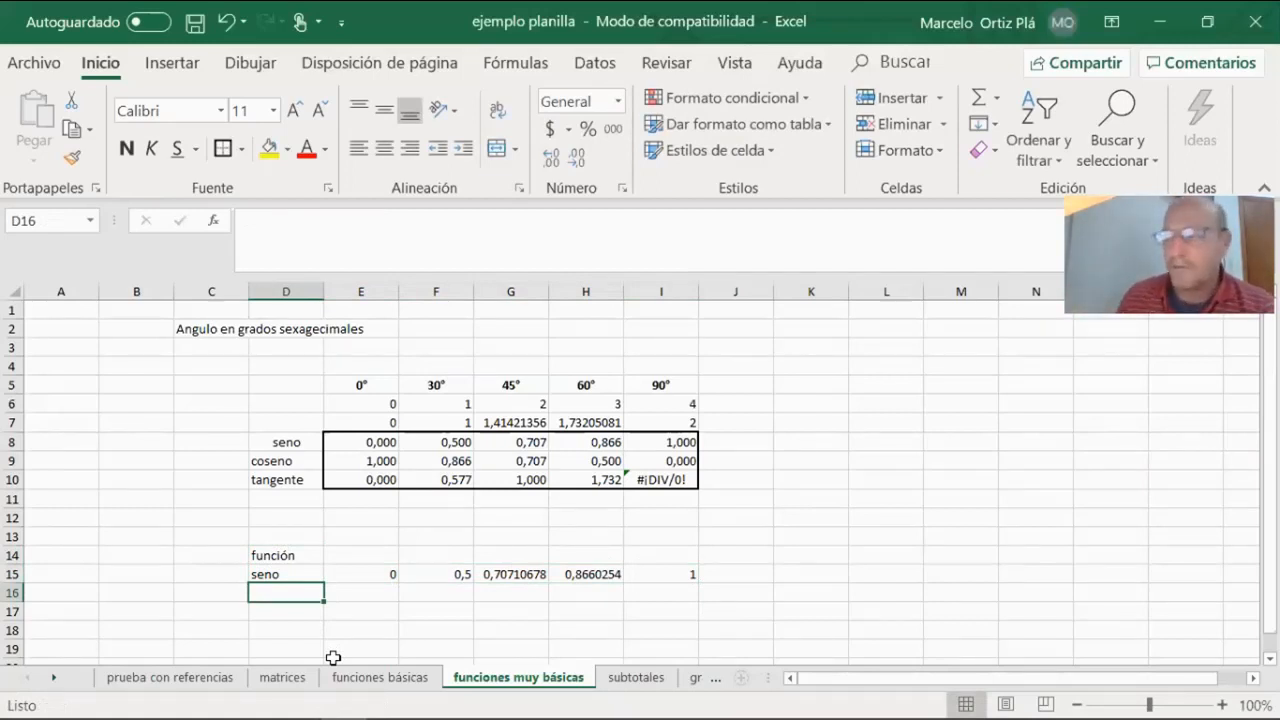
# Step: Merge and centre the title "Angulo en grados sexagecimales" across C2:J2, formatting it bold with a yellow fill
pyautogui.click(237, 330)
pyautogui.moveTo(237, 330); pyautogui.dragTo(725, 330)
pyautogui.click(497, 148)
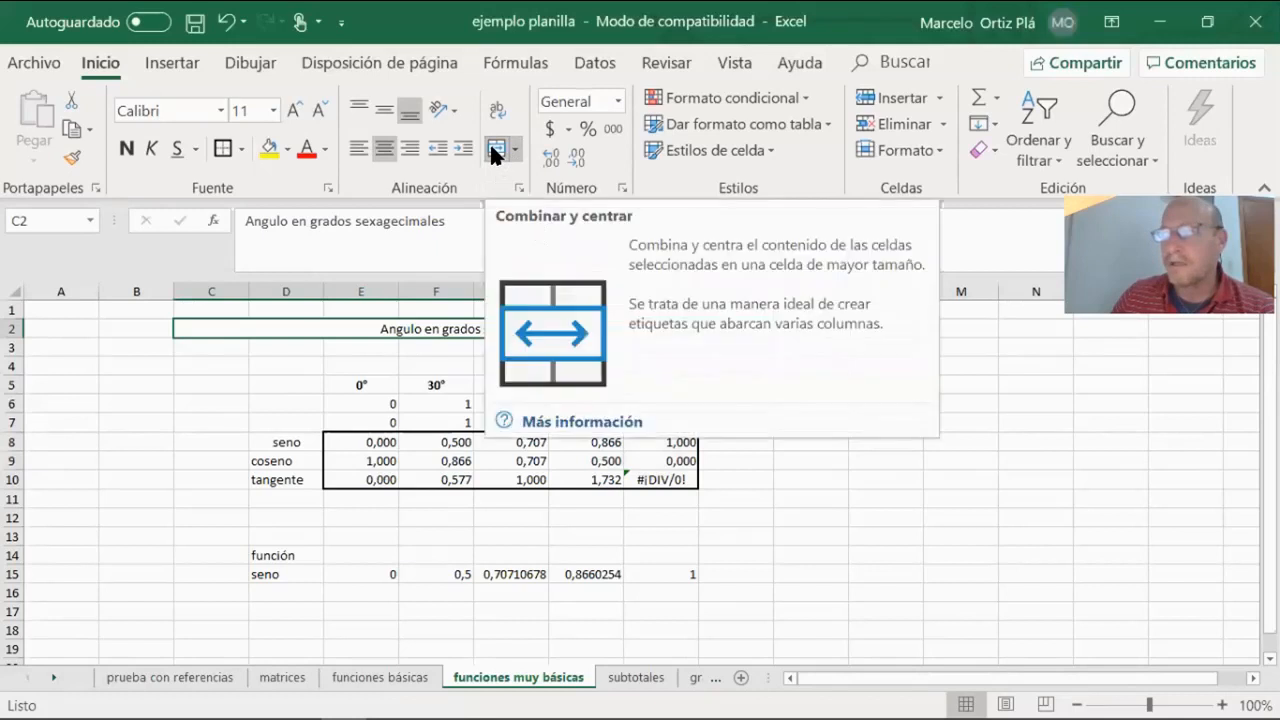
pyautogui.click(128, 150)
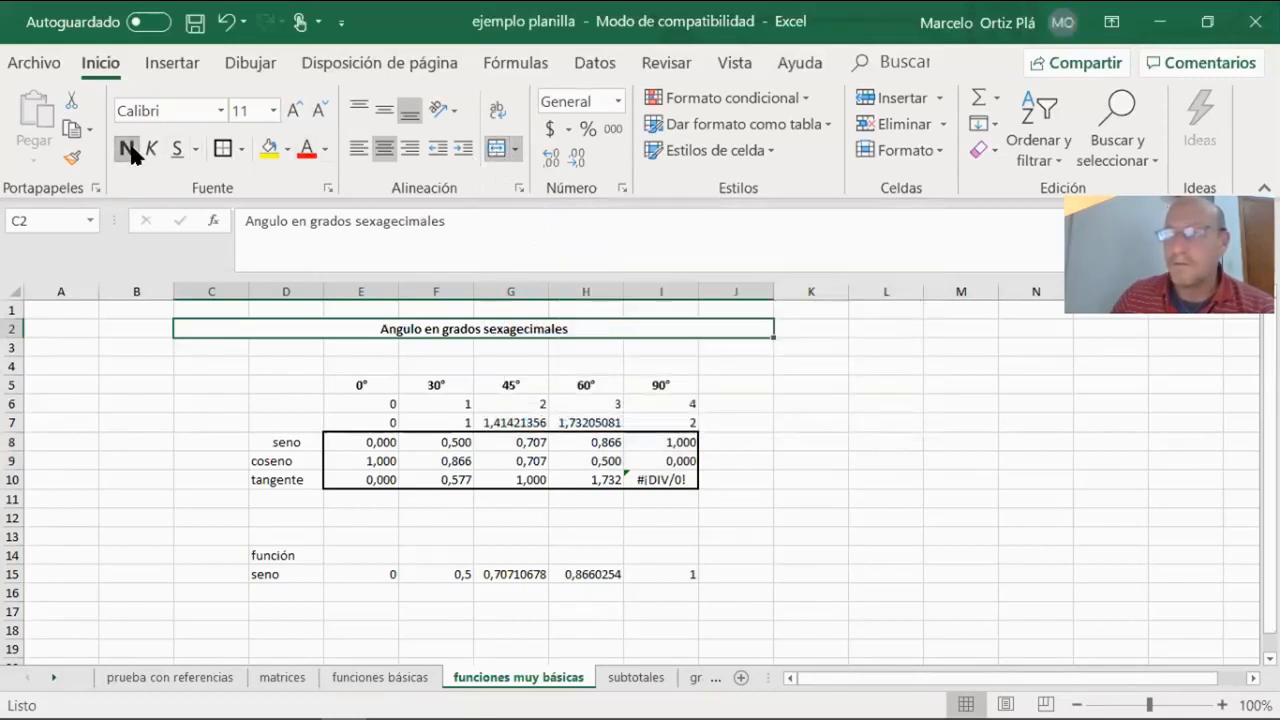
pyautogui.click(268, 149)
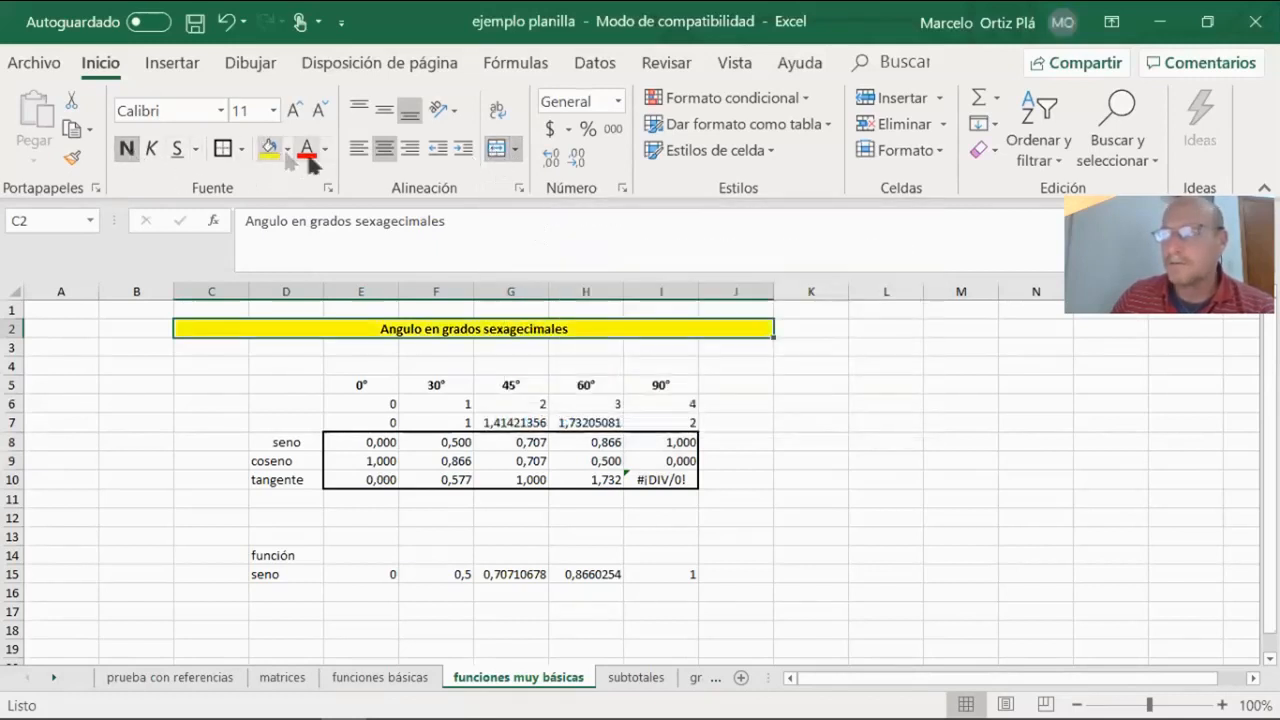
# Step: Apply a thick outside border around the whole table area C2:J18
pyautogui.click(796, 392)
pyautogui.moveTo(234, 352); pyautogui.dragTo(728, 637)
pyautogui.moveTo(199, 327); pyautogui.dragTo(200, 618)
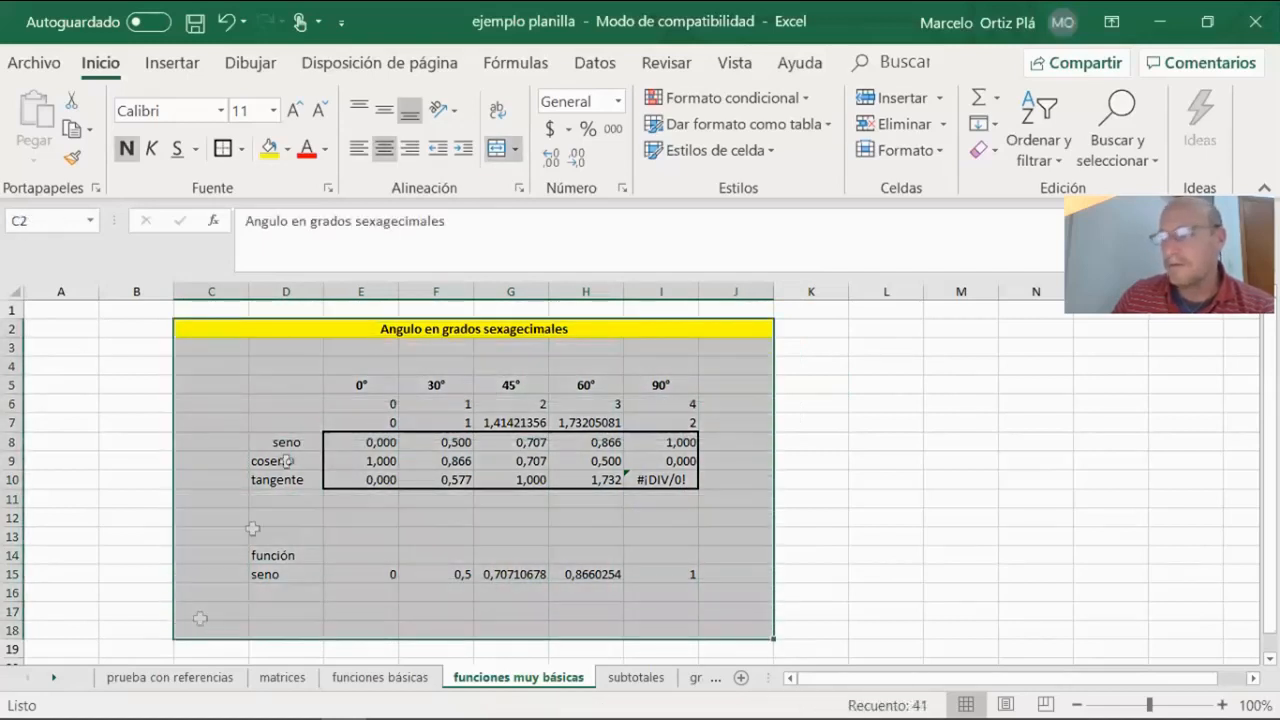
pyautogui.click(223, 148)
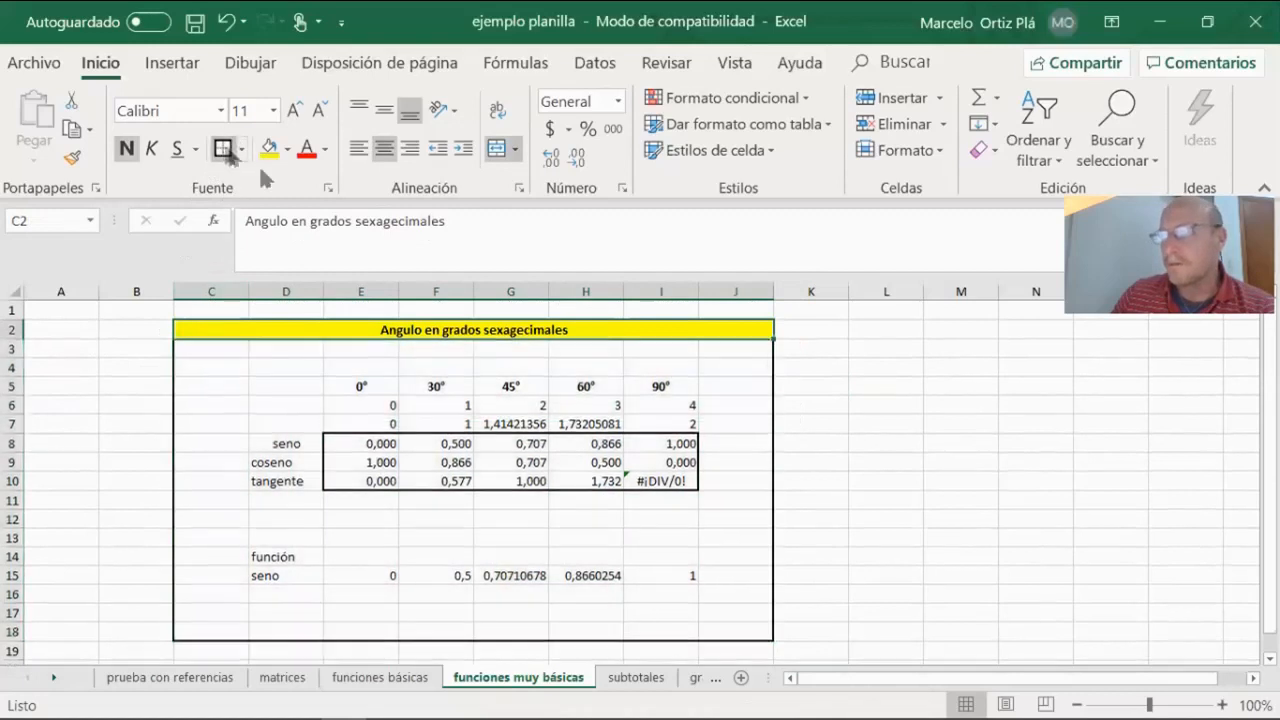
pyautogui.click(934, 443)
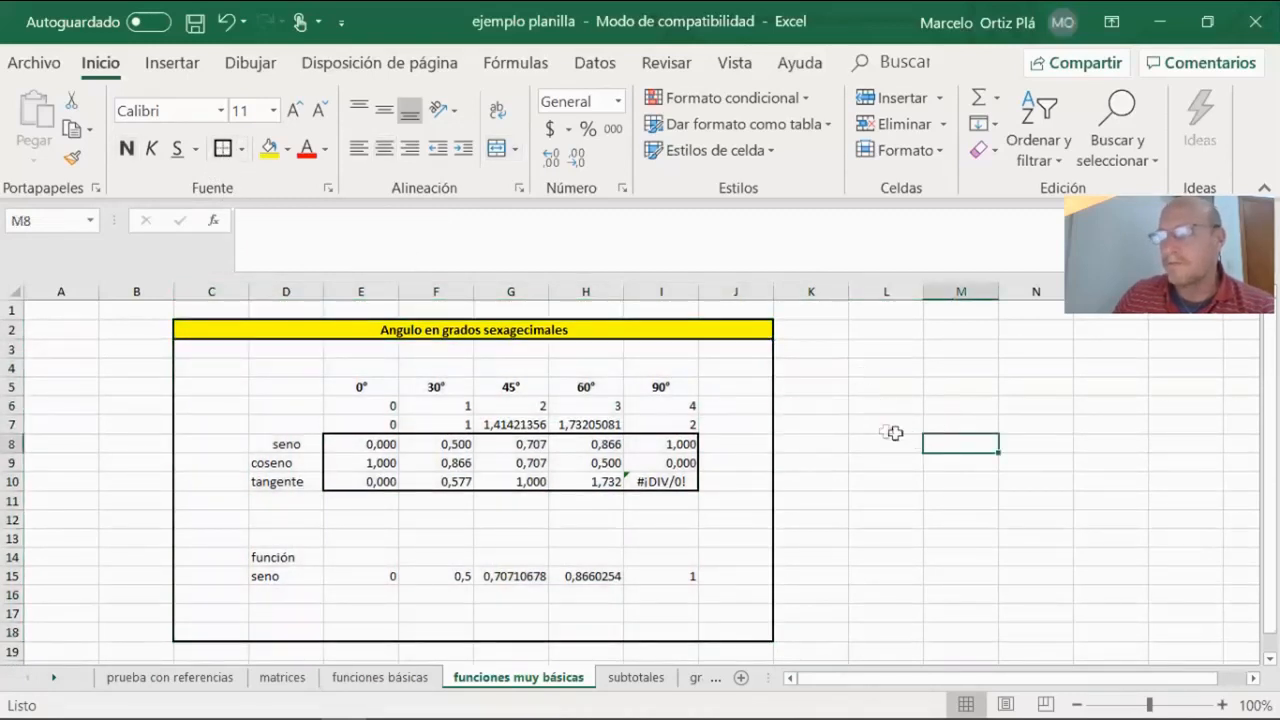
pyautogui.scroll(-1, 904, 429)
pyautogui.scroll(1, 904, 426)
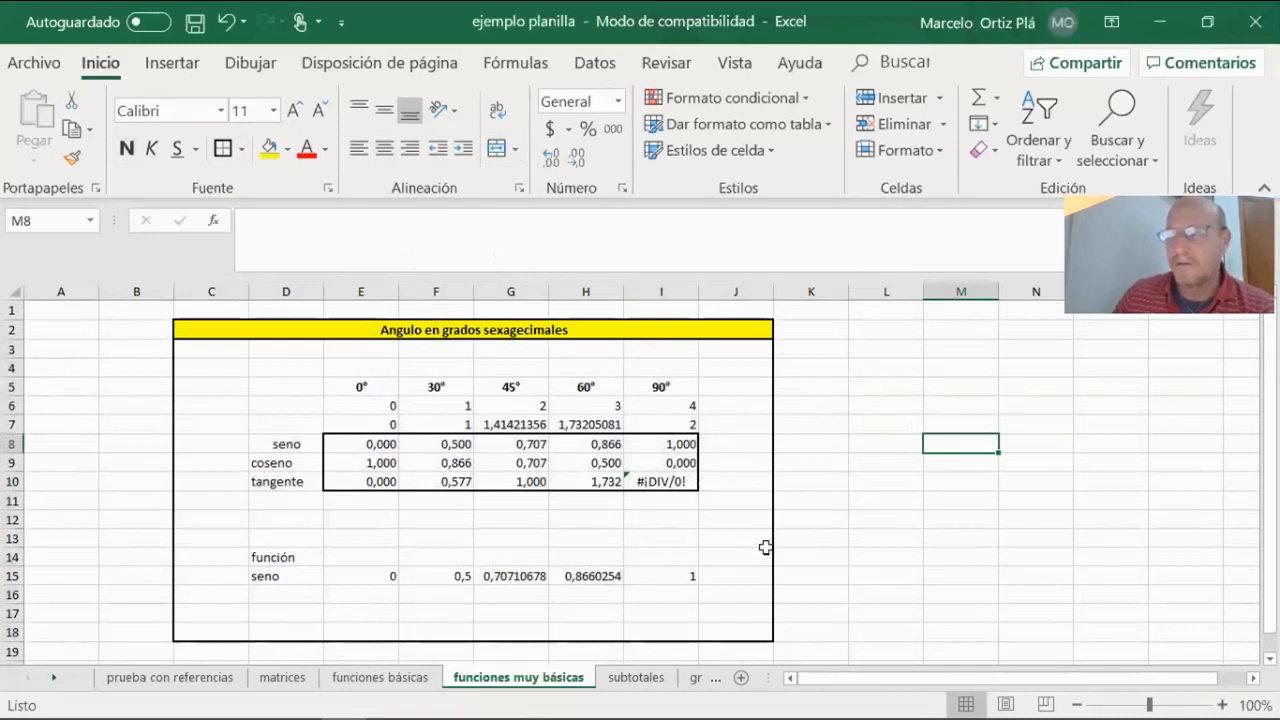
pyautogui.click(875, 332)
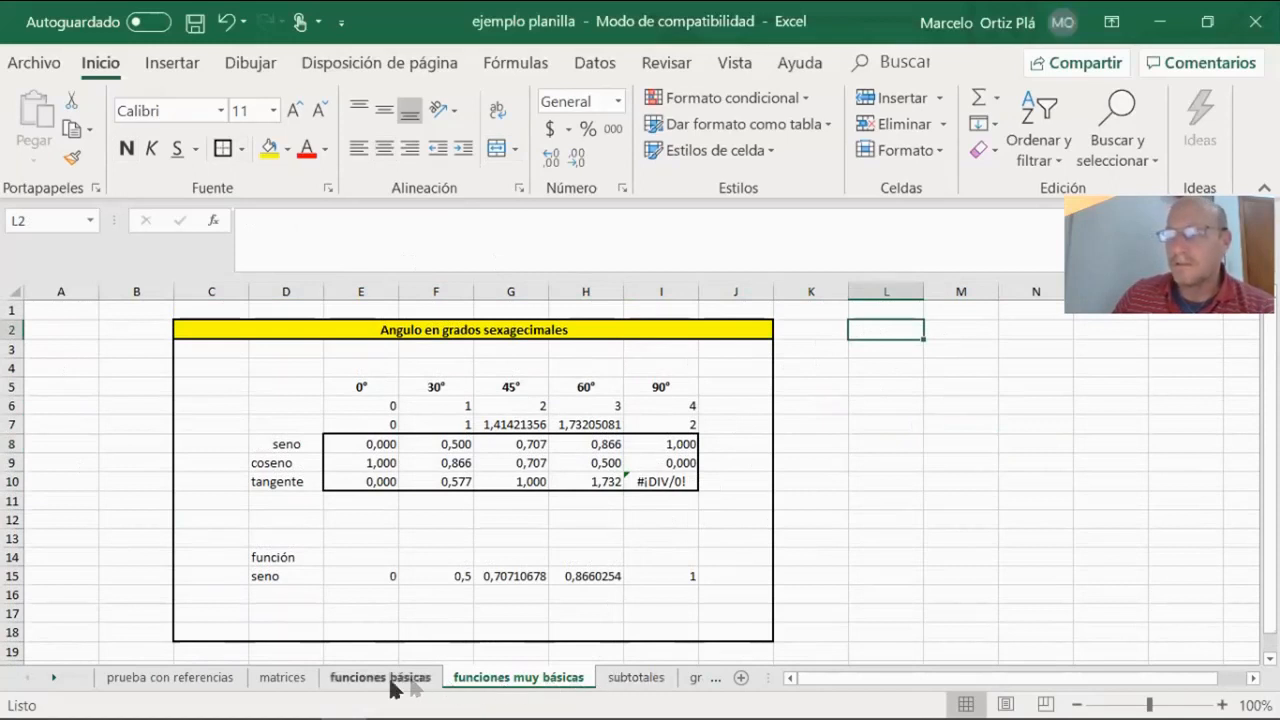
# Step: Look through the "funciones básicas" sheet, from the SI() exercise across to the sum, max, min and average section
pyautogui.click(360, 680)
pyautogui.scroll(3, 435, 535)
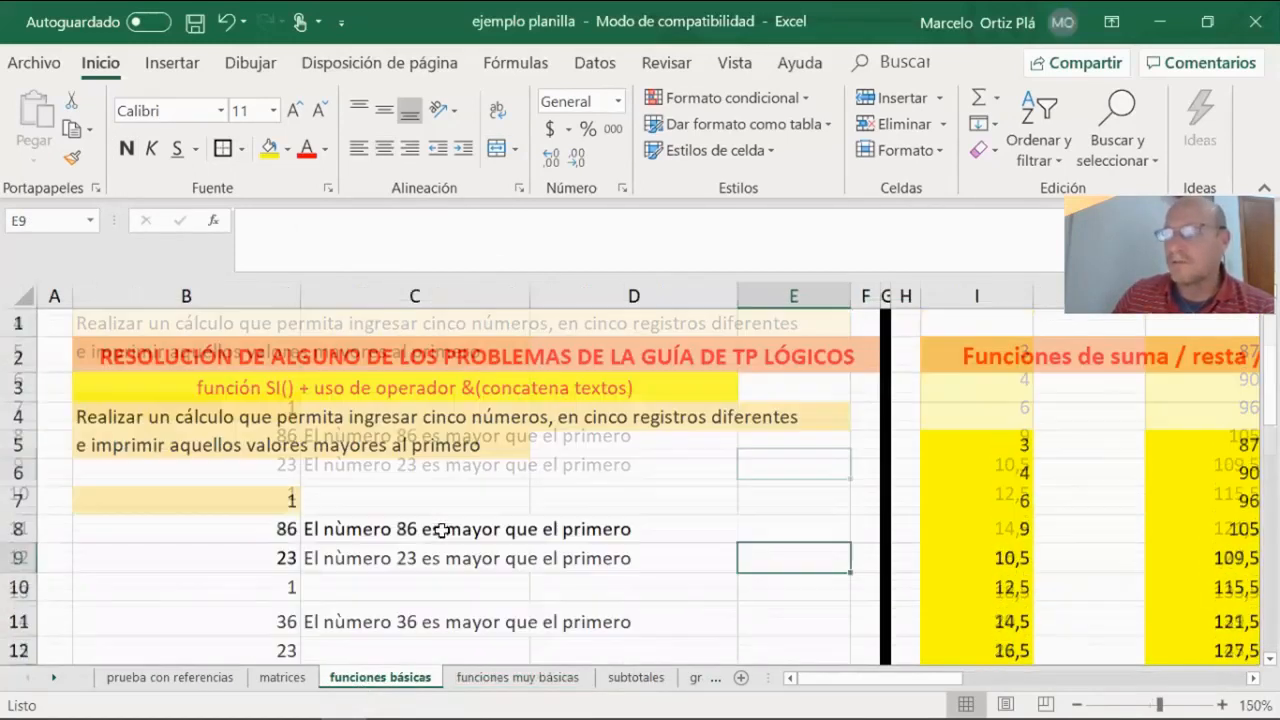
pyautogui.scroll(-2, 441, 530)
pyautogui.scroll(2, 441, 530)
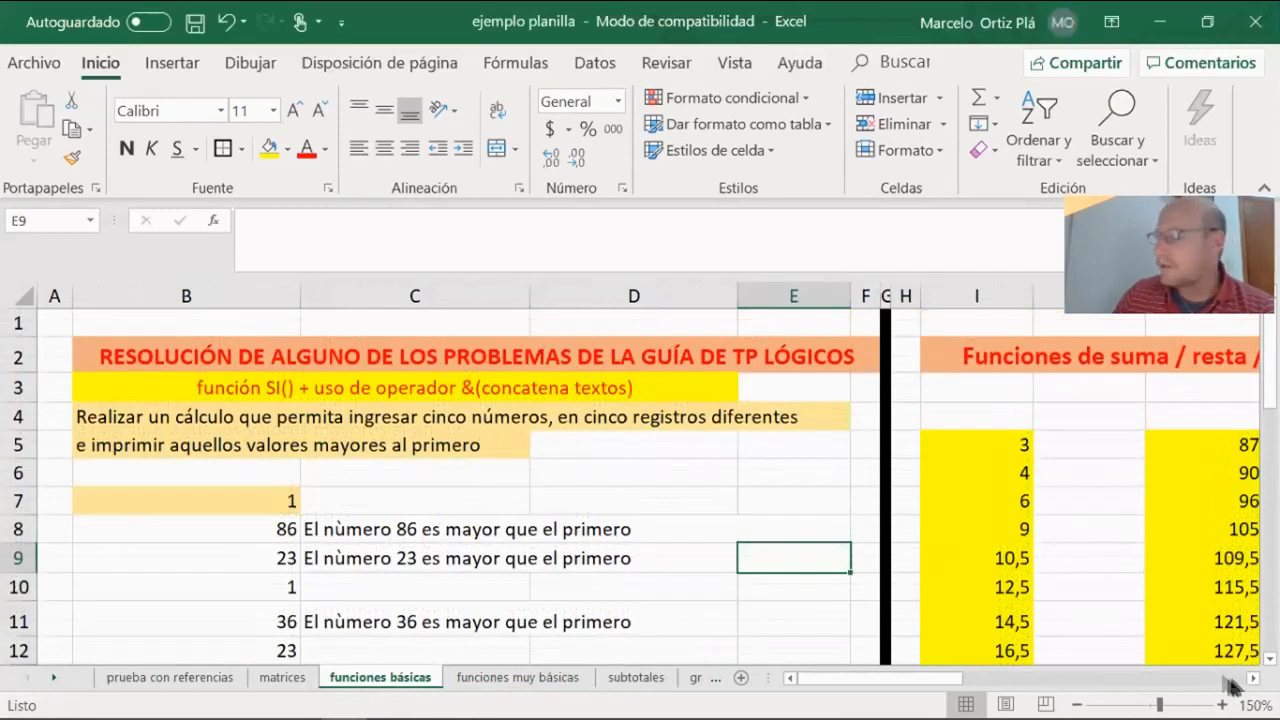
pyautogui.hscroll(3, 1253, 678)
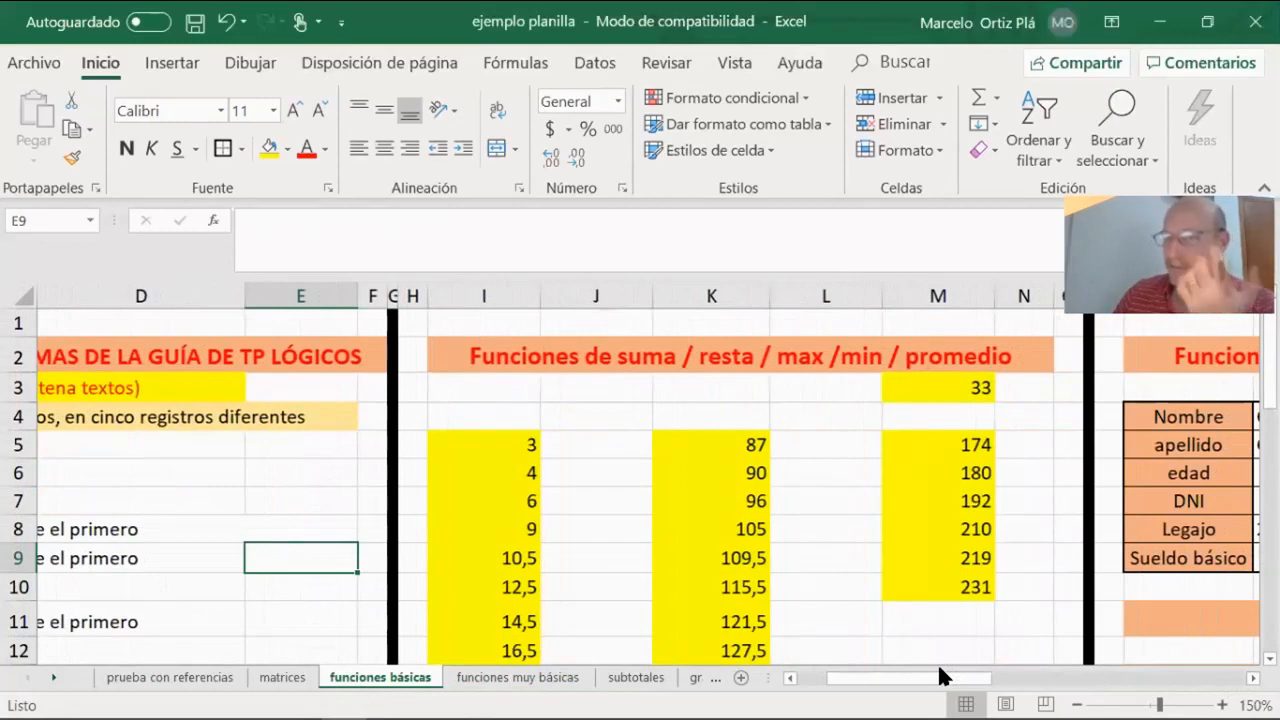
pyautogui.scroll(-1, 871, 633)
pyautogui.scroll(-5, 871, 633)
pyautogui.scroll(6, 871, 633)
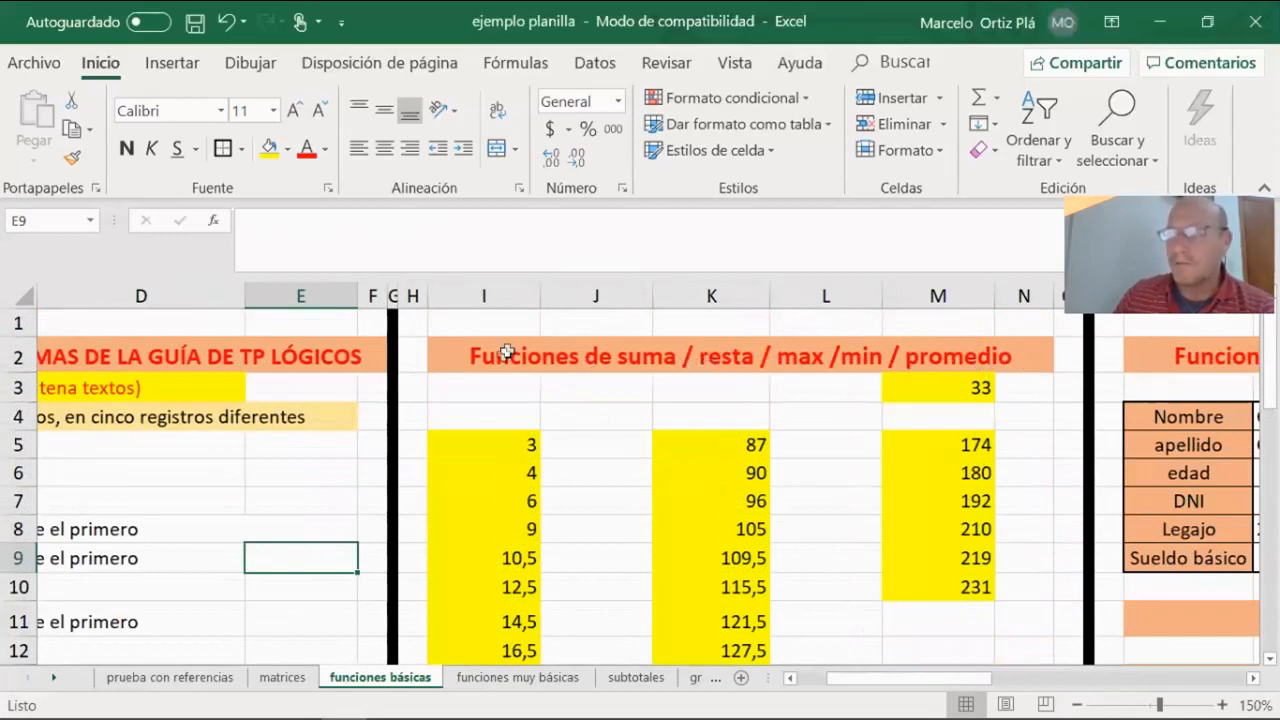
# Step: Rename the "funciones muy básicas" sheet as "razones trigonometricas"
pyautogui.click(540, 678)
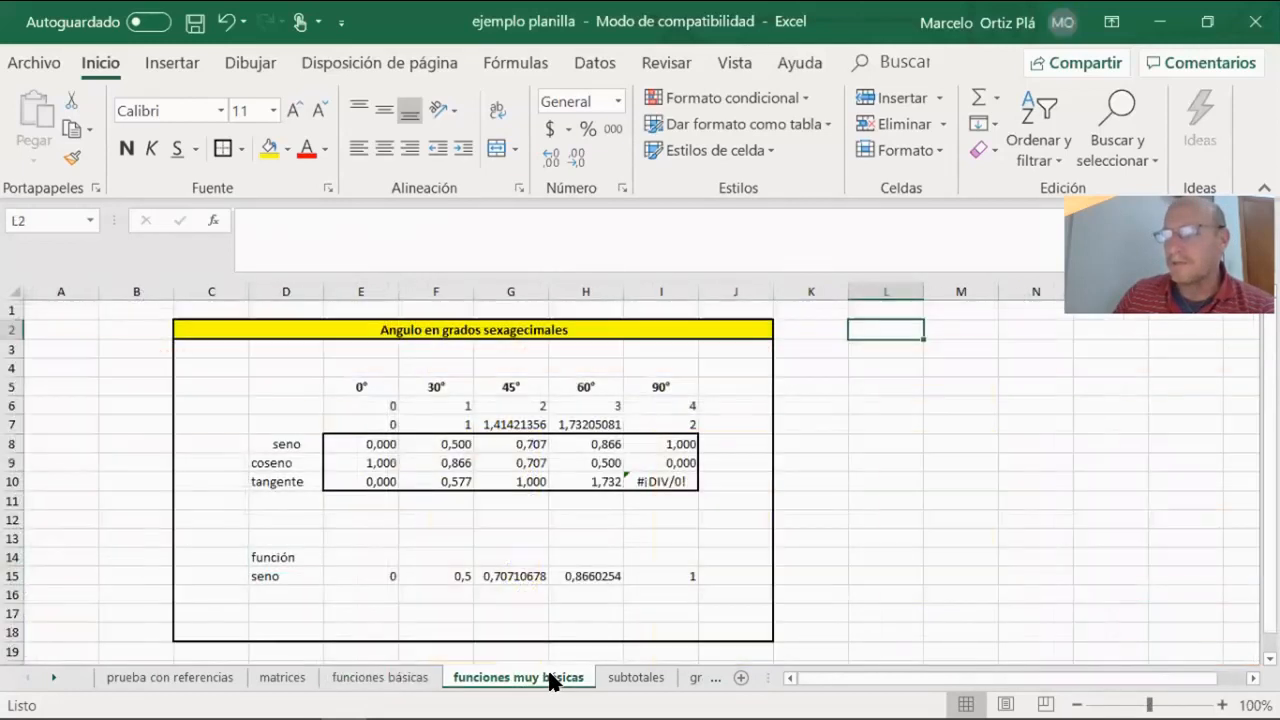
pyautogui.doubleClick(520, 680)
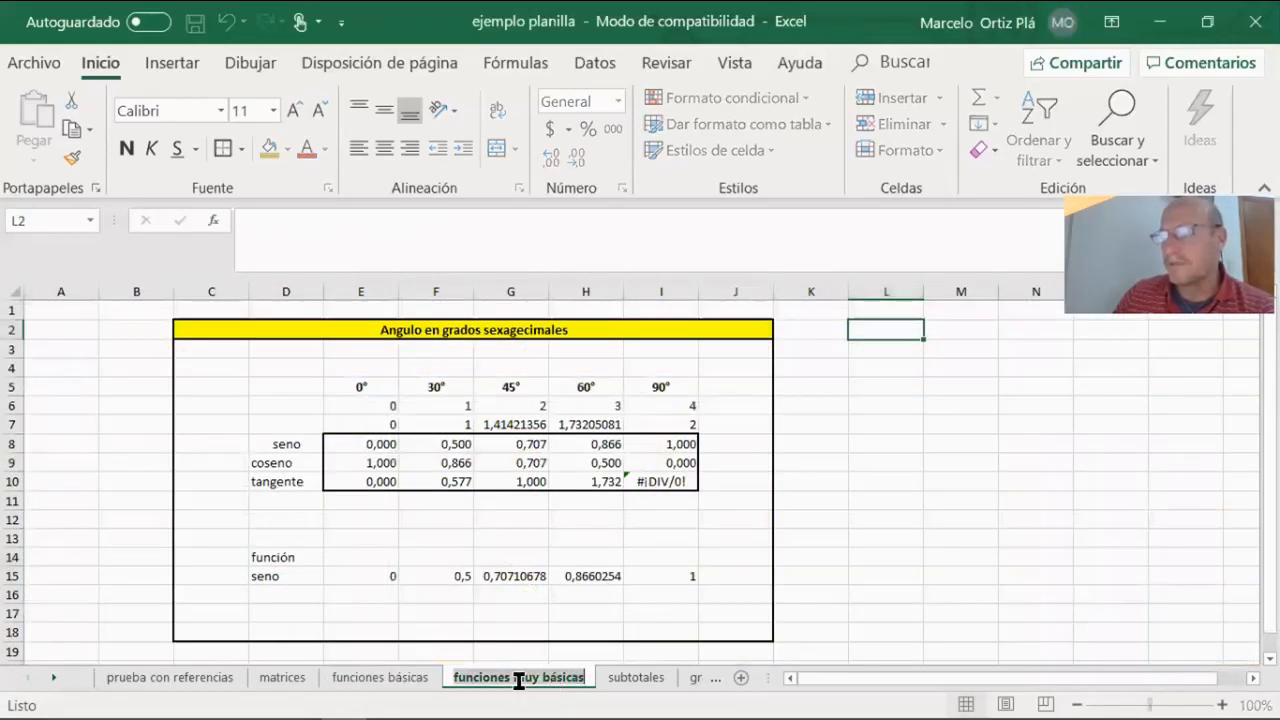
pyautogui.click(582, 679)
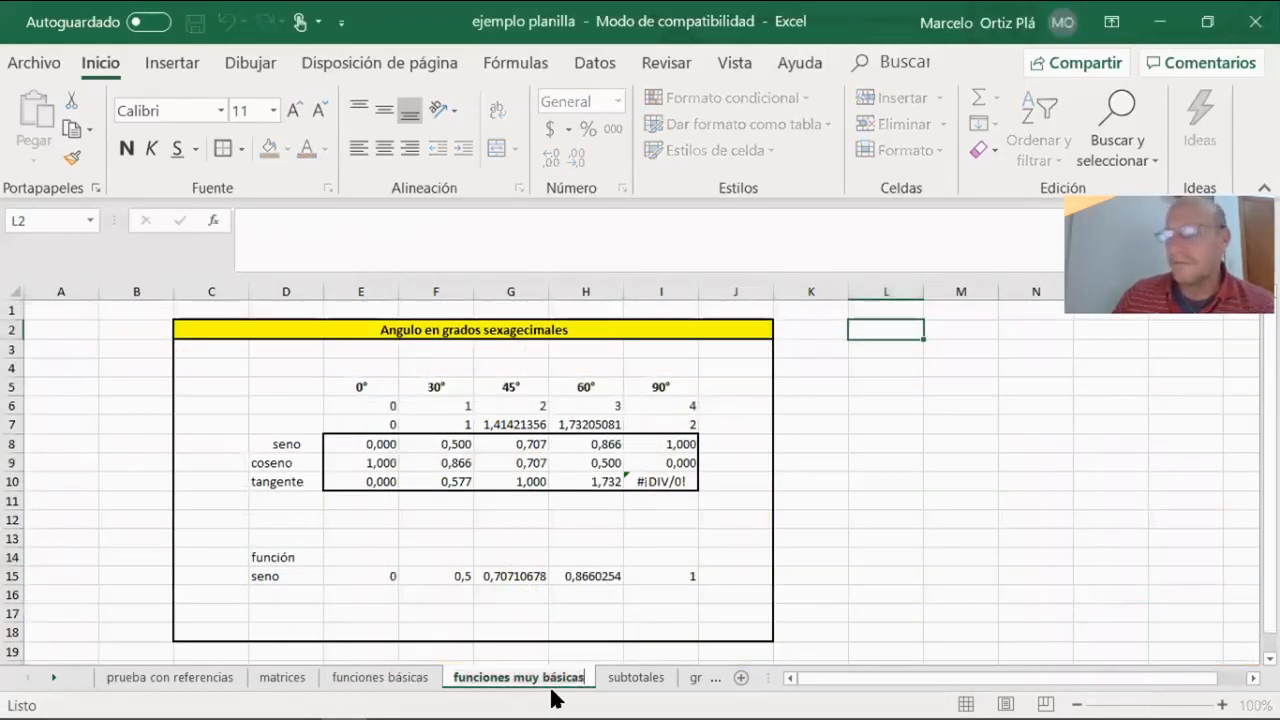
pyautogui.press('BackSpace')
pyautogui.press('BackSpace')
pyautogui.press('BackSpace')
pyautogui.press('BackSpace')
pyautogui.press('BackSpace')
pyautogui.press('BackSpace')
pyautogui.press('BackSpace')
pyautogui.press('BackSpace')
pyautogui.press('BackSpace')
pyautogui.press('BackSpace')
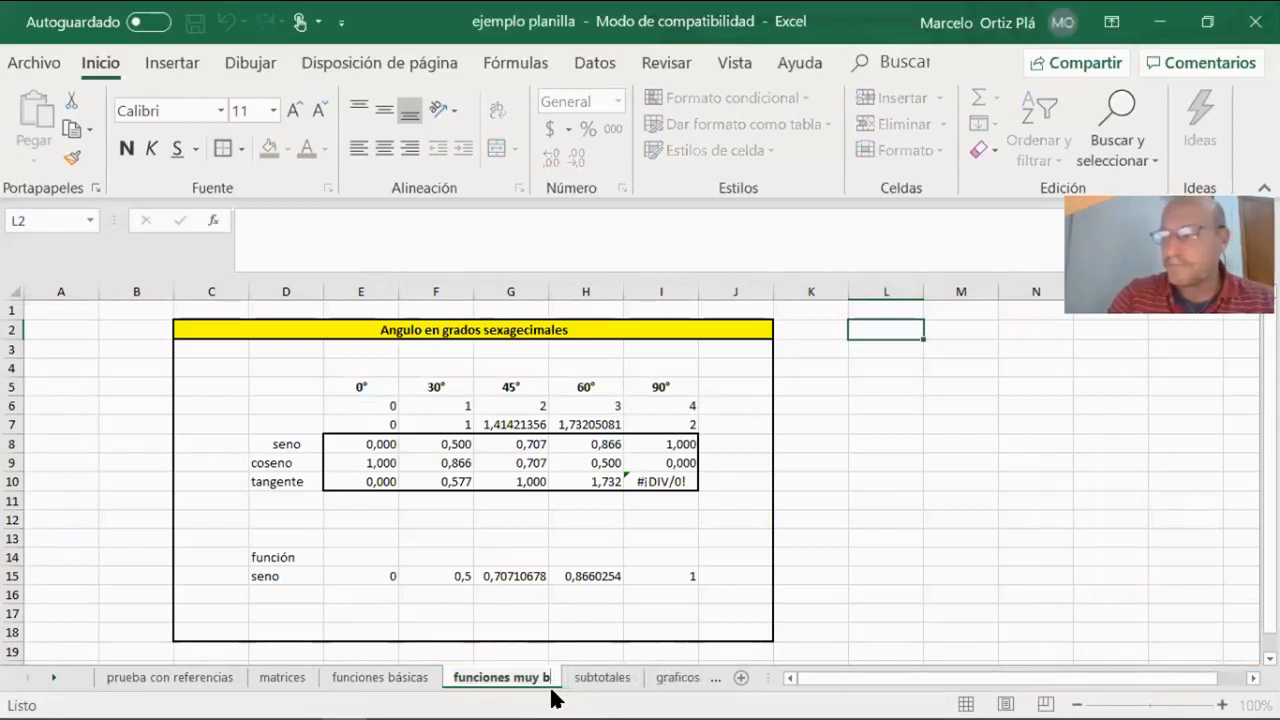
pyautogui.press('BackSpace')
pyautogui.press('BackSpace')
pyautogui.press('BackSpace')
pyautogui.press('BackSpace')
pyautogui.press('BackSpace')
pyautogui.press('BackSpace')
pyautogui.press('BackSpace')
pyautogui.press('BackSpace')
pyautogui.press('BackSpace')
pyautogui.press('BackSpace')
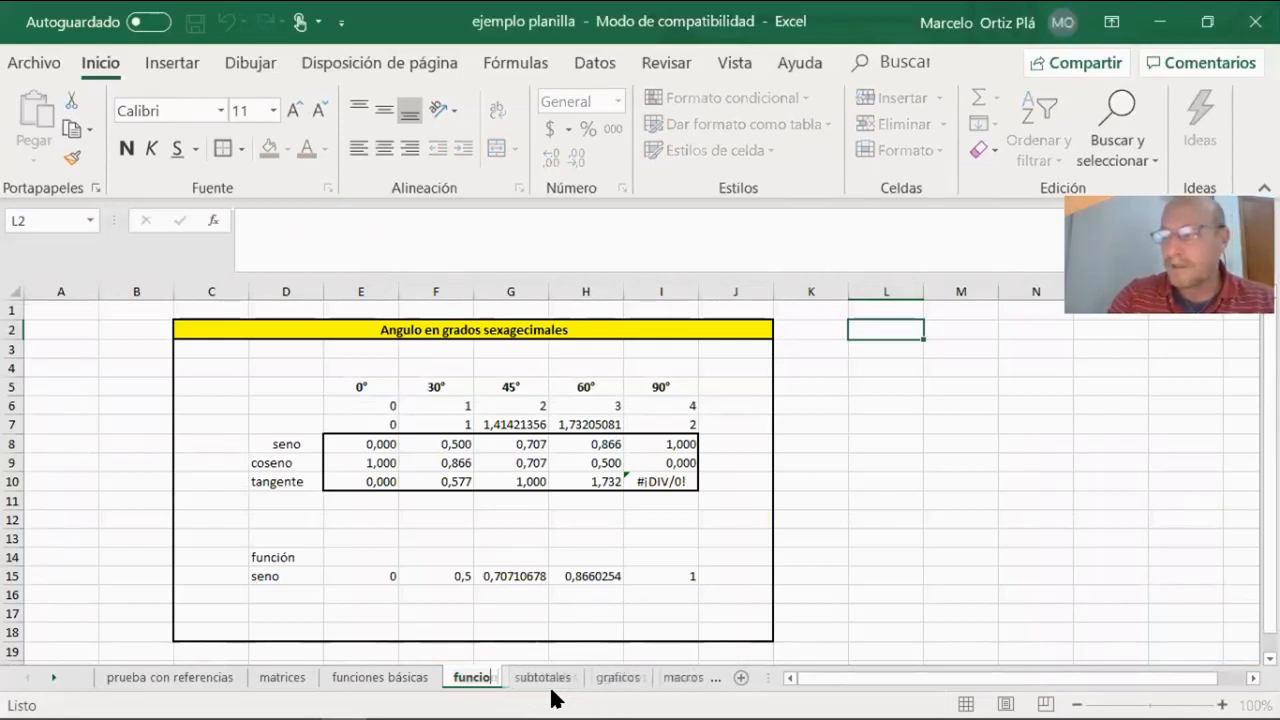
pyautogui.press('BackSpace')
pyautogui.write('razones tr')
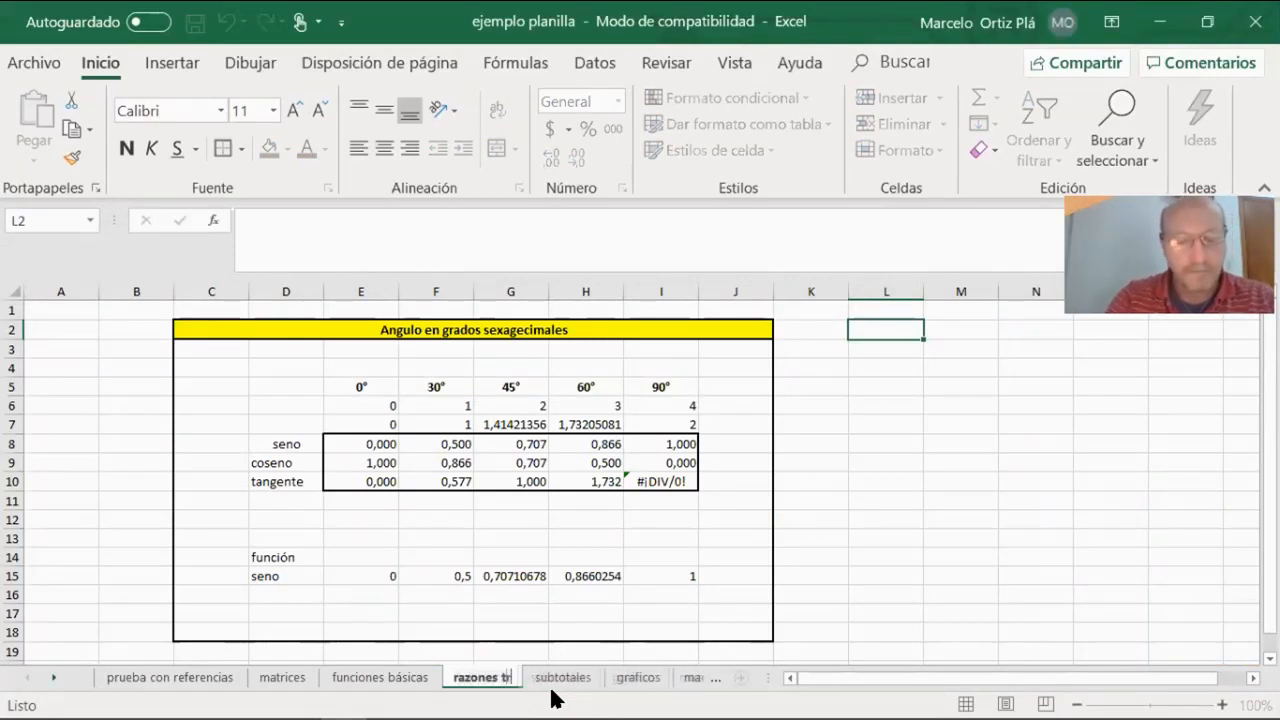
pyautogui.write('igonom')
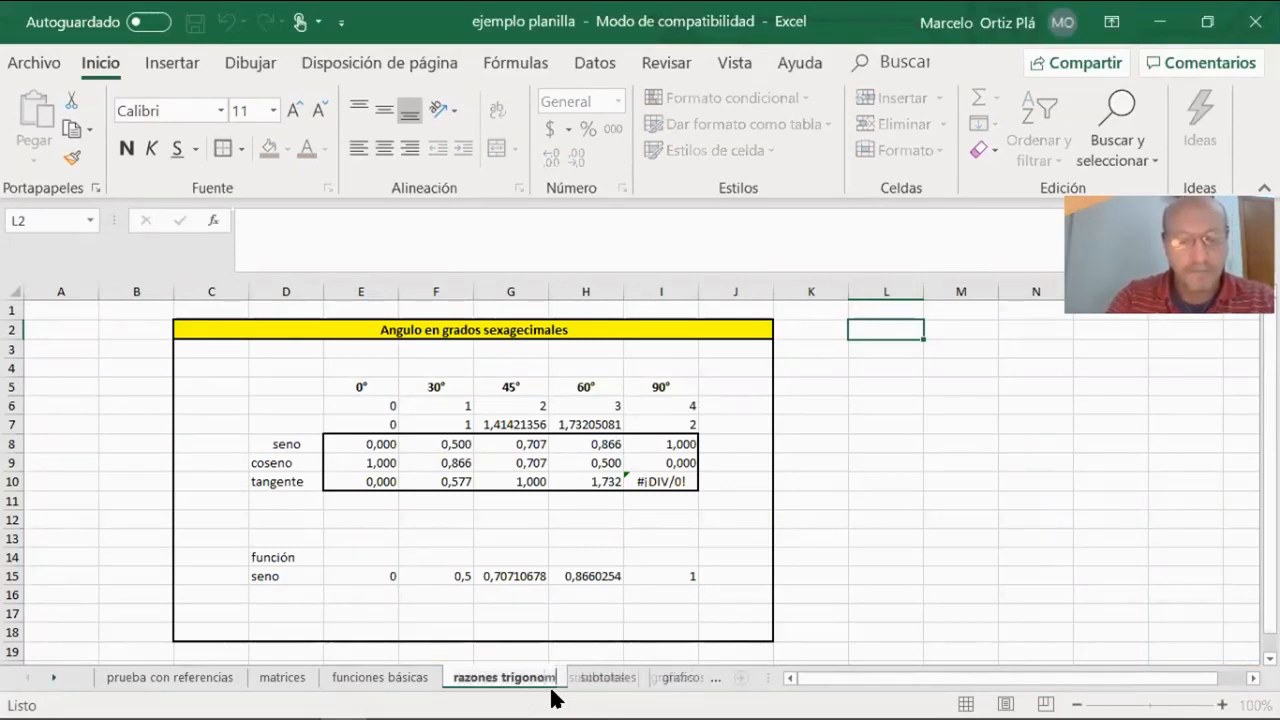
pyautogui.write('etricas')
pyautogui.press('Return')
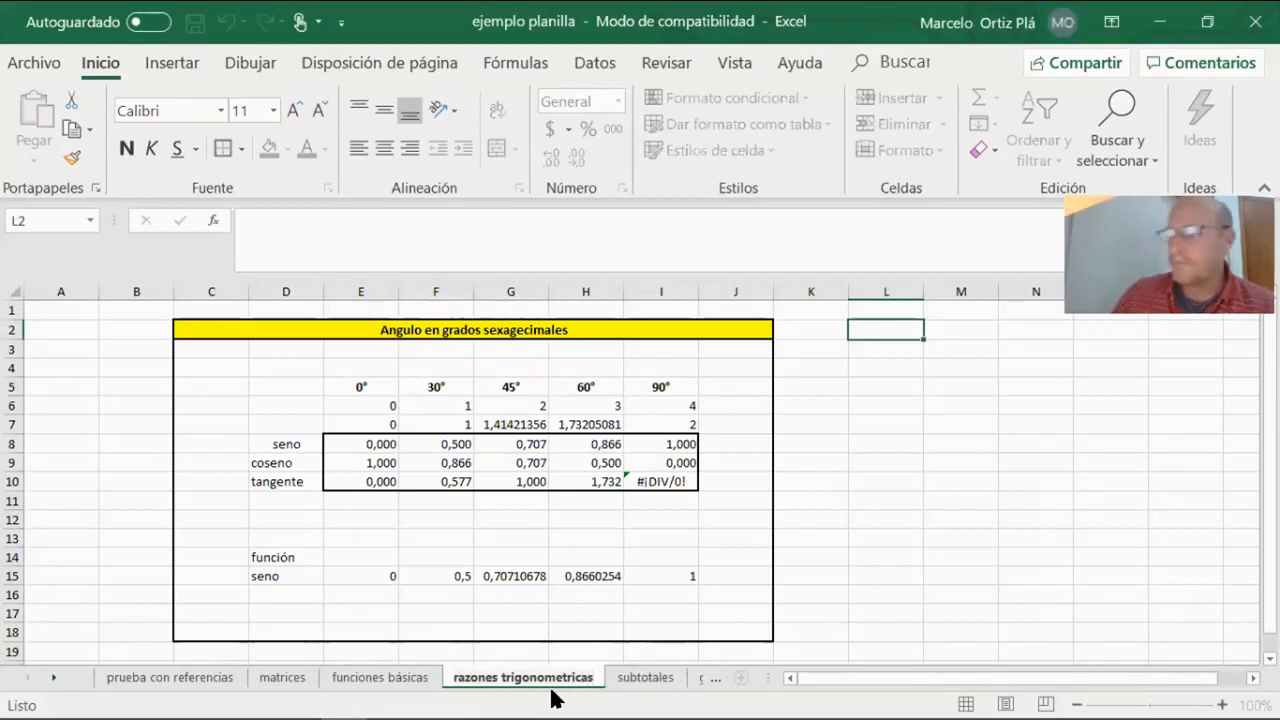
pyautogui.click(898, 542)
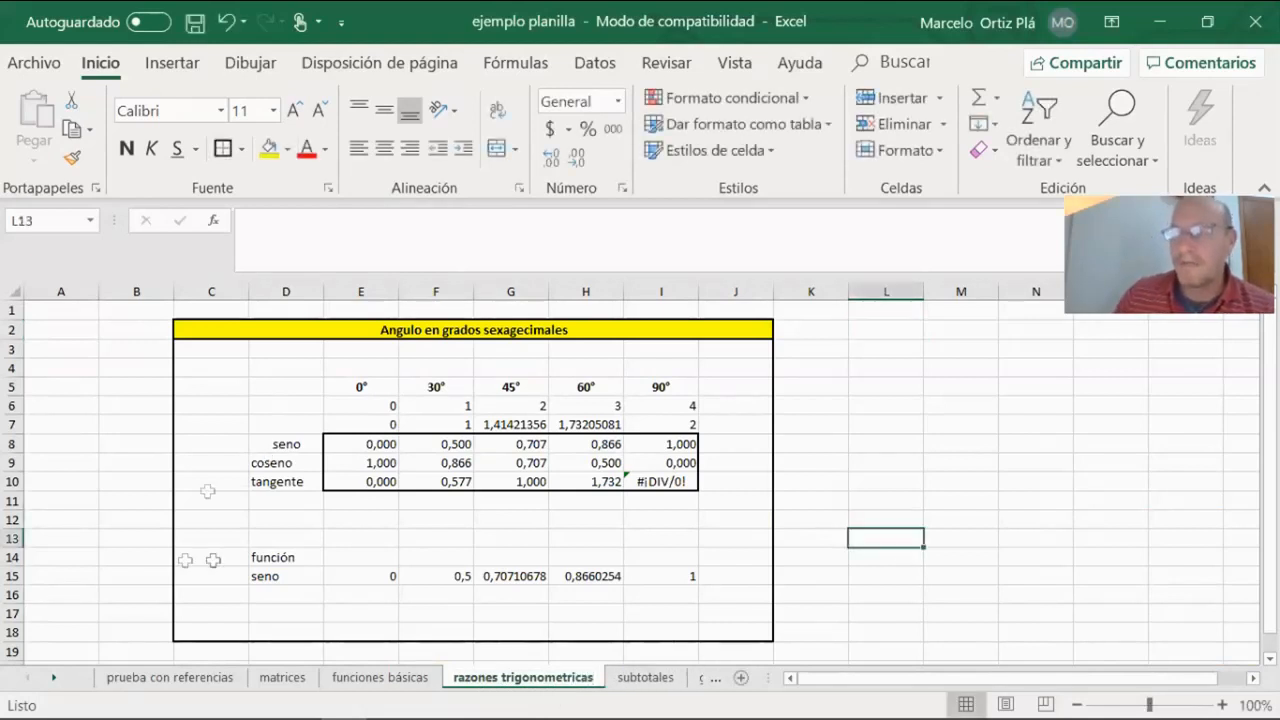
# Step: Try inserting the ACOS function from the "Matemáticas y trigonométricas" category in L3, with PI() as its number
pyautogui.click(884, 346)
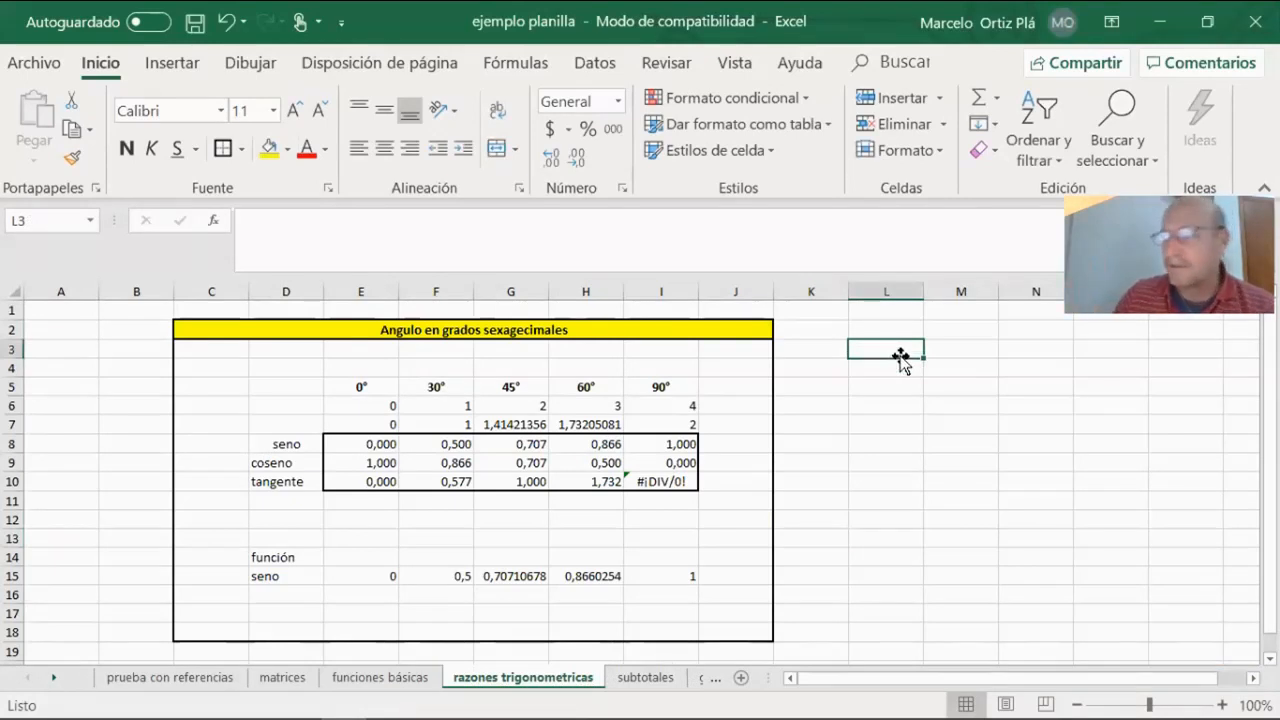
pyautogui.click(214, 220)
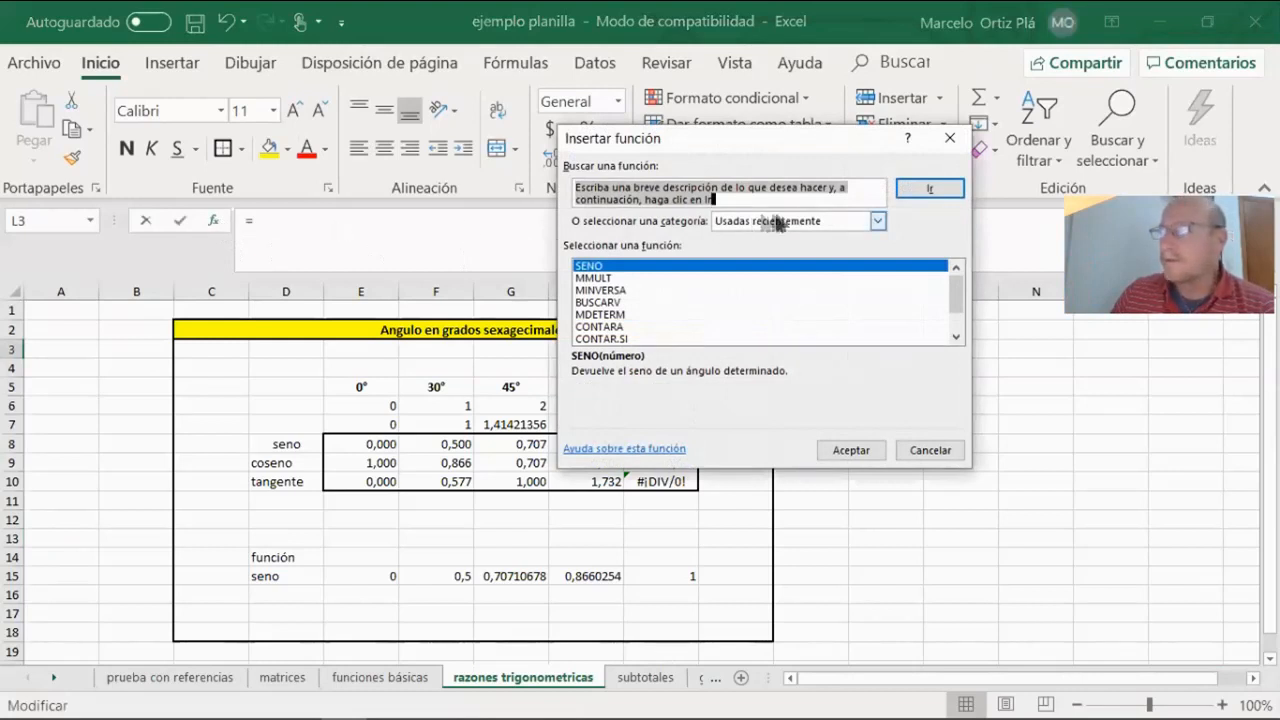
pyautogui.click(877, 221)
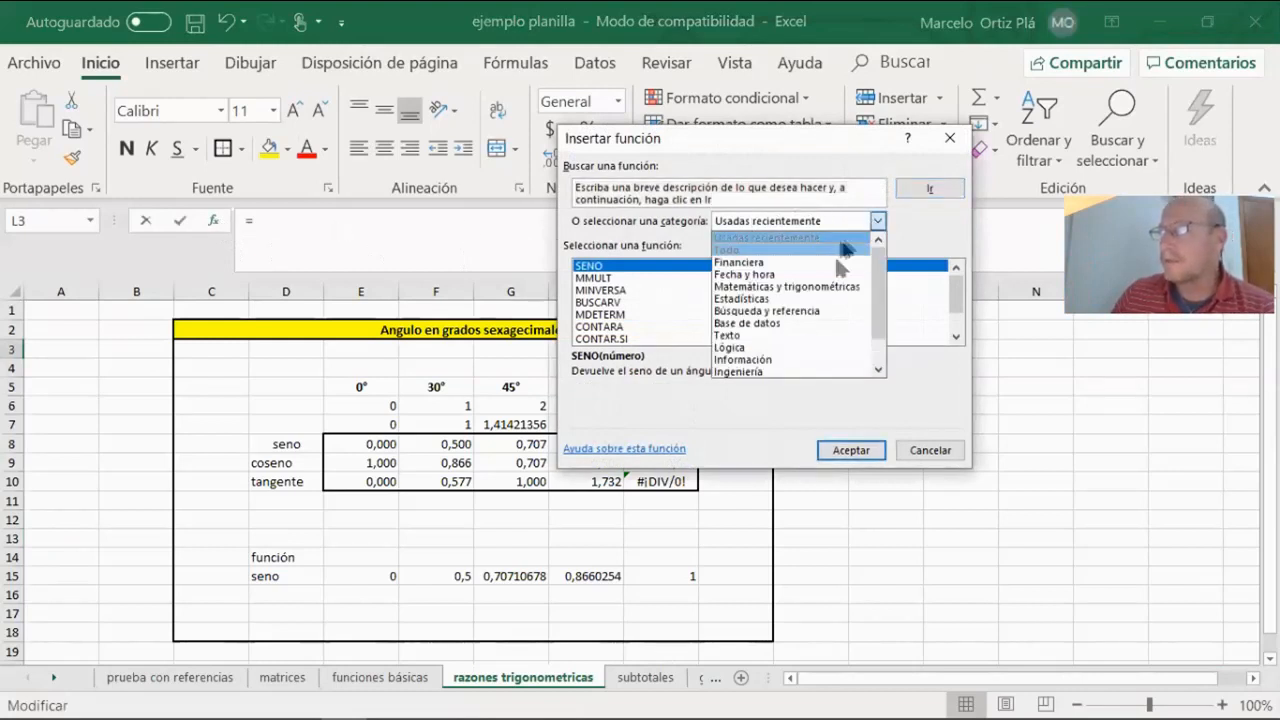
pyautogui.click(828, 286)
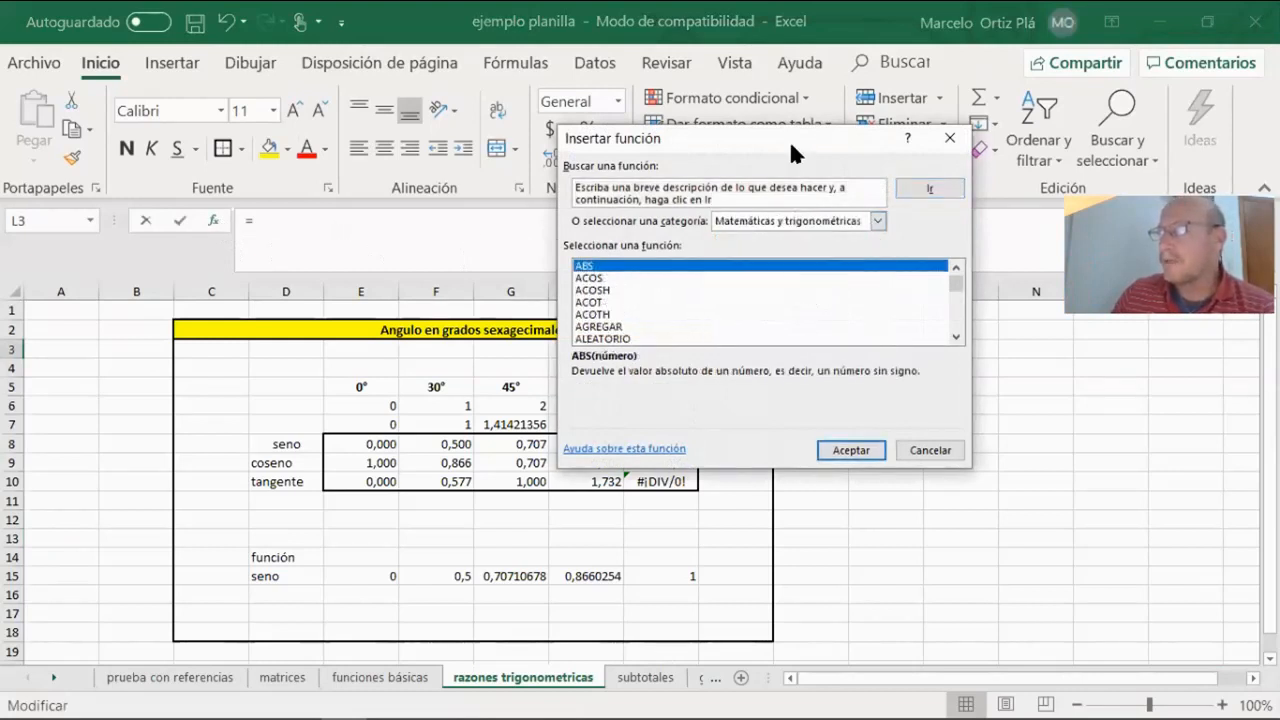
pyautogui.moveTo(751, 136); pyautogui.dragTo(520, 179)
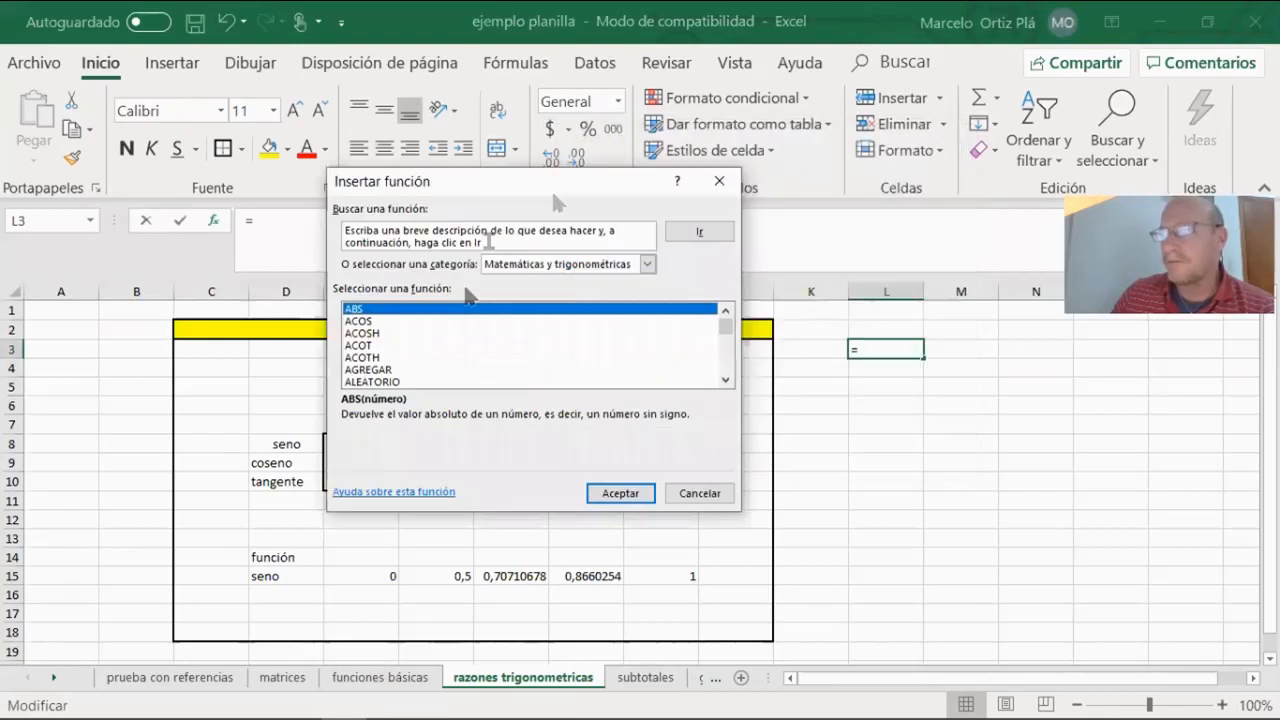
pyautogui.click(366, 318)
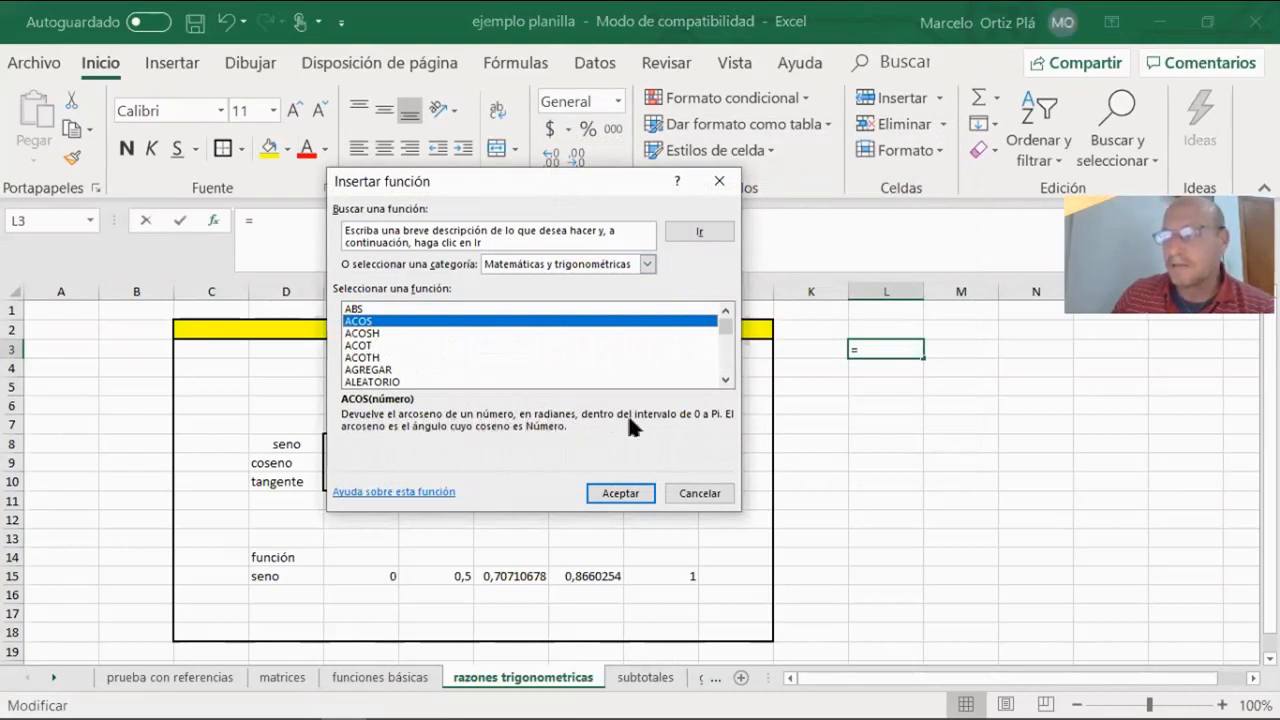
pyautogui.click(620, 493)
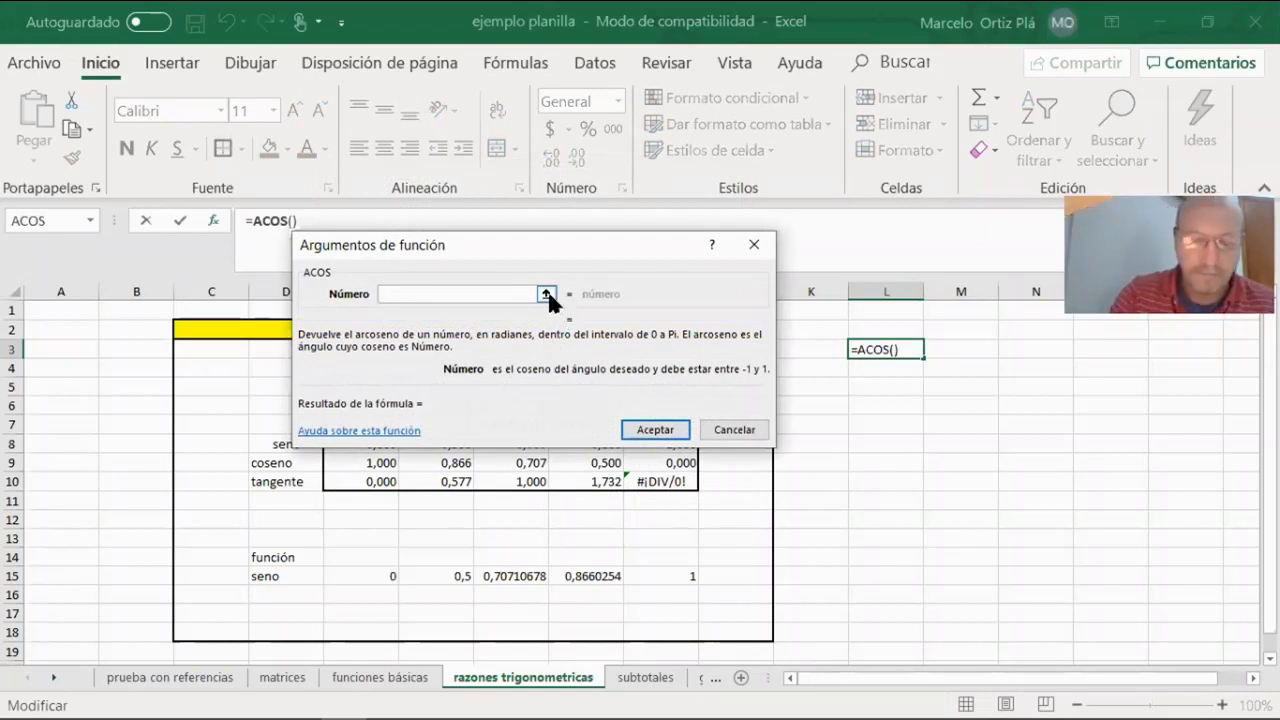
pyautogui.write('PI()')
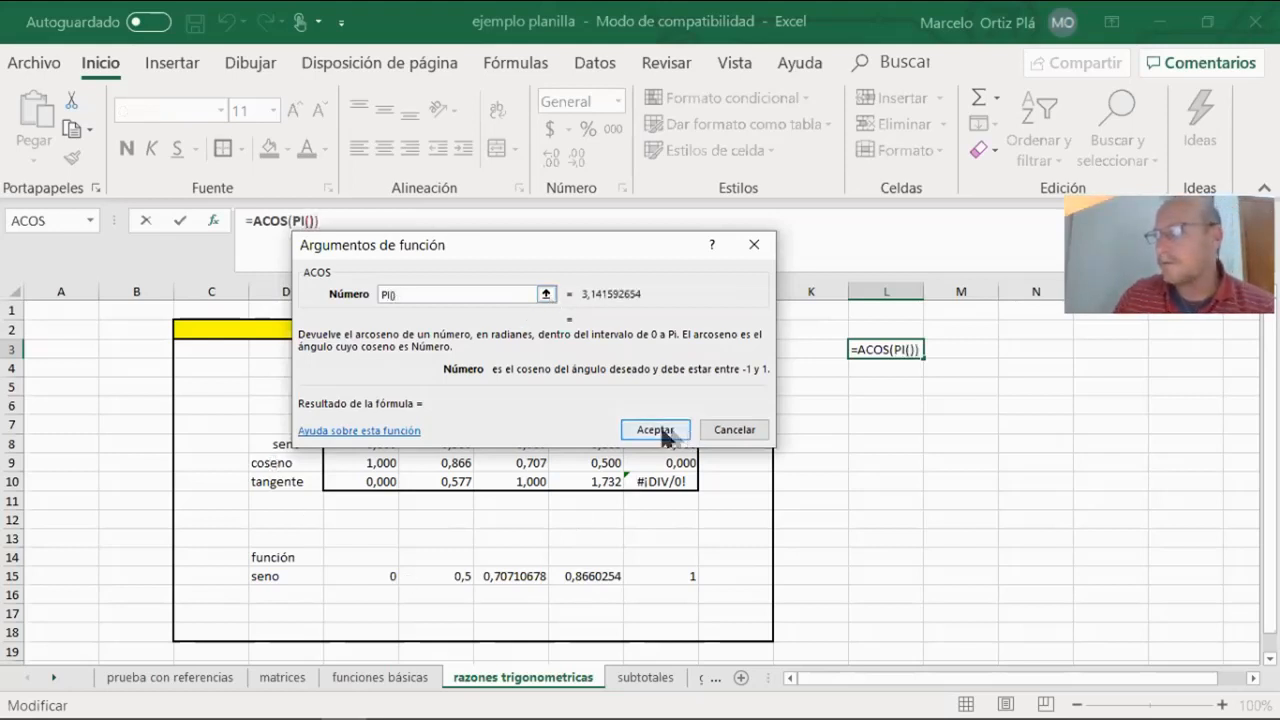
pyautogui.click(630, 432)
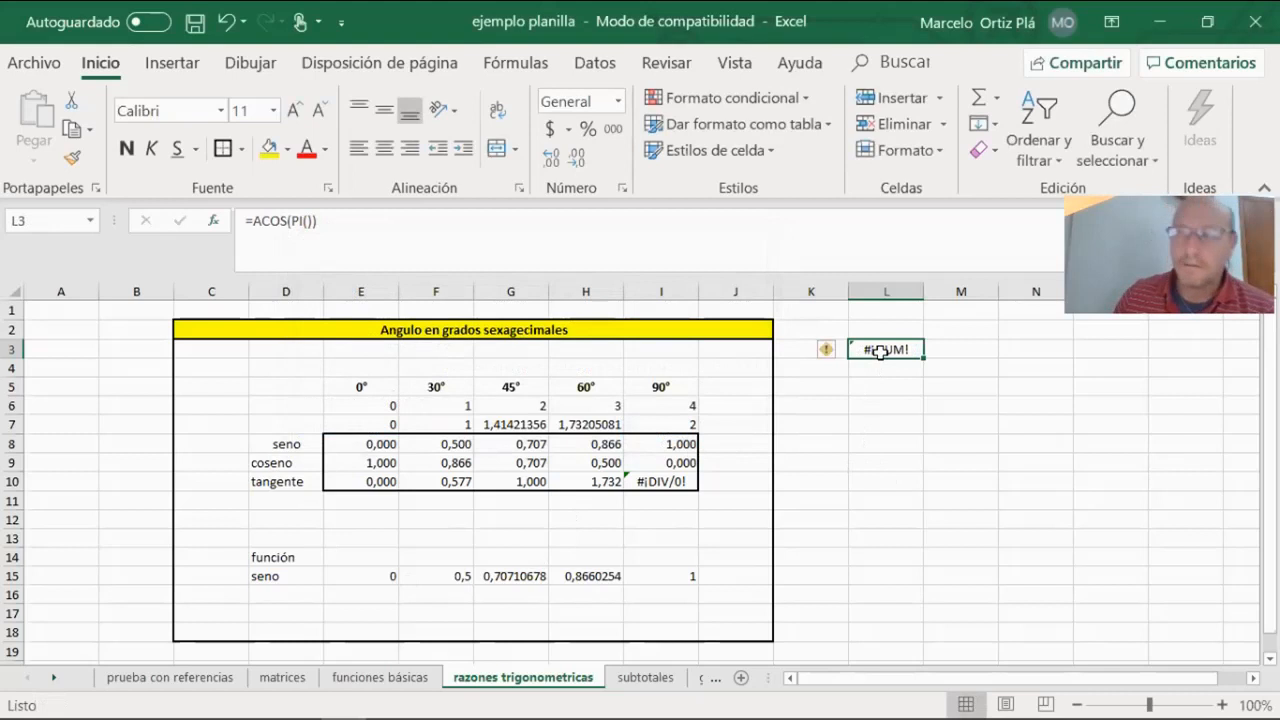
# Step: Change the formula in L3 to =ACOS(1)
pyautogui.click(312, 221)
pyautogui.press('BackSpace')
pyautogui.press('BackSpace')
pyautogui.press('BackSpace')
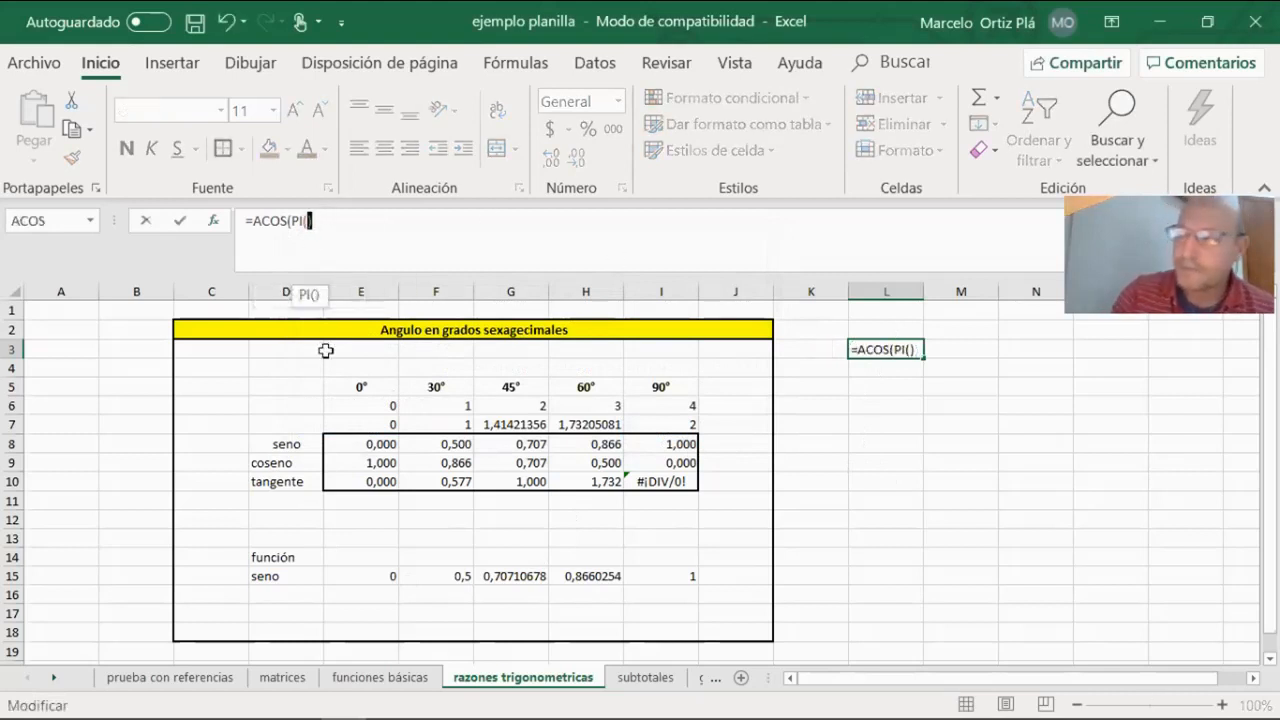
pyautogui.press('BackSpace')
pyautogui.write('1)')
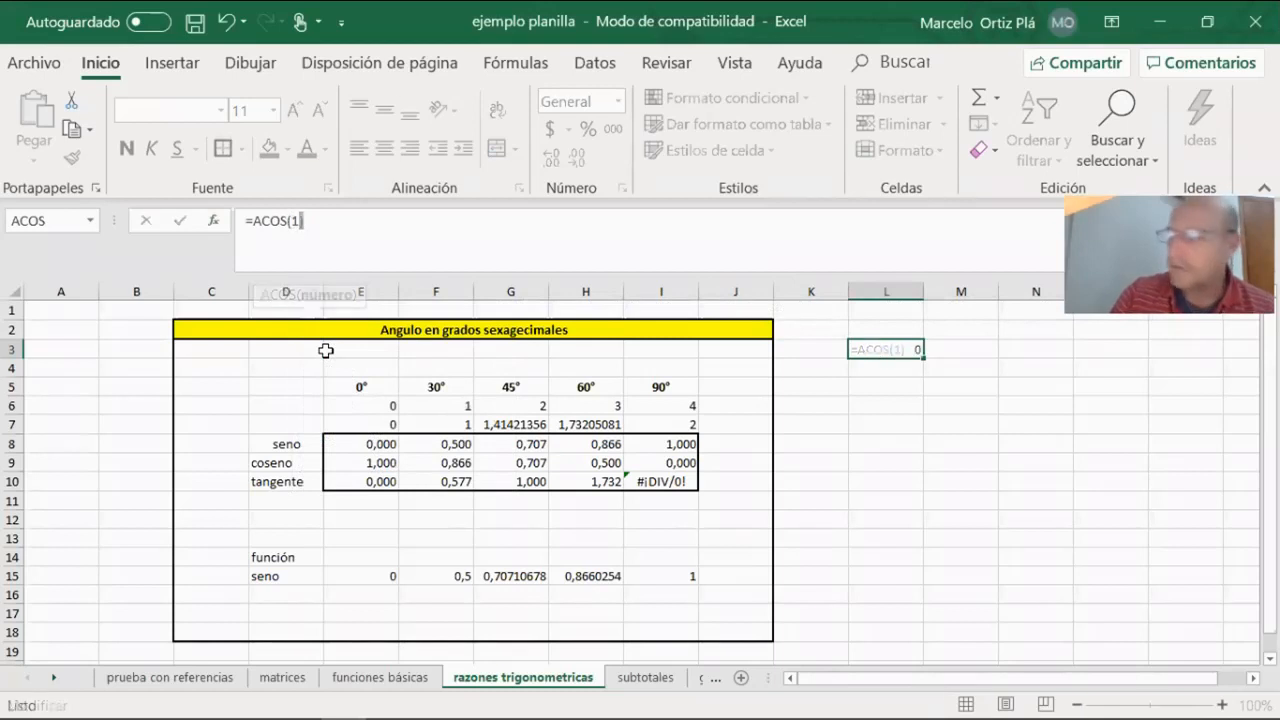
pyautogui.press('Return')
# Step: Clear the formula from L3 and enter the plain text "ACOS()" in the cell
pyautogui.click(873, 349)
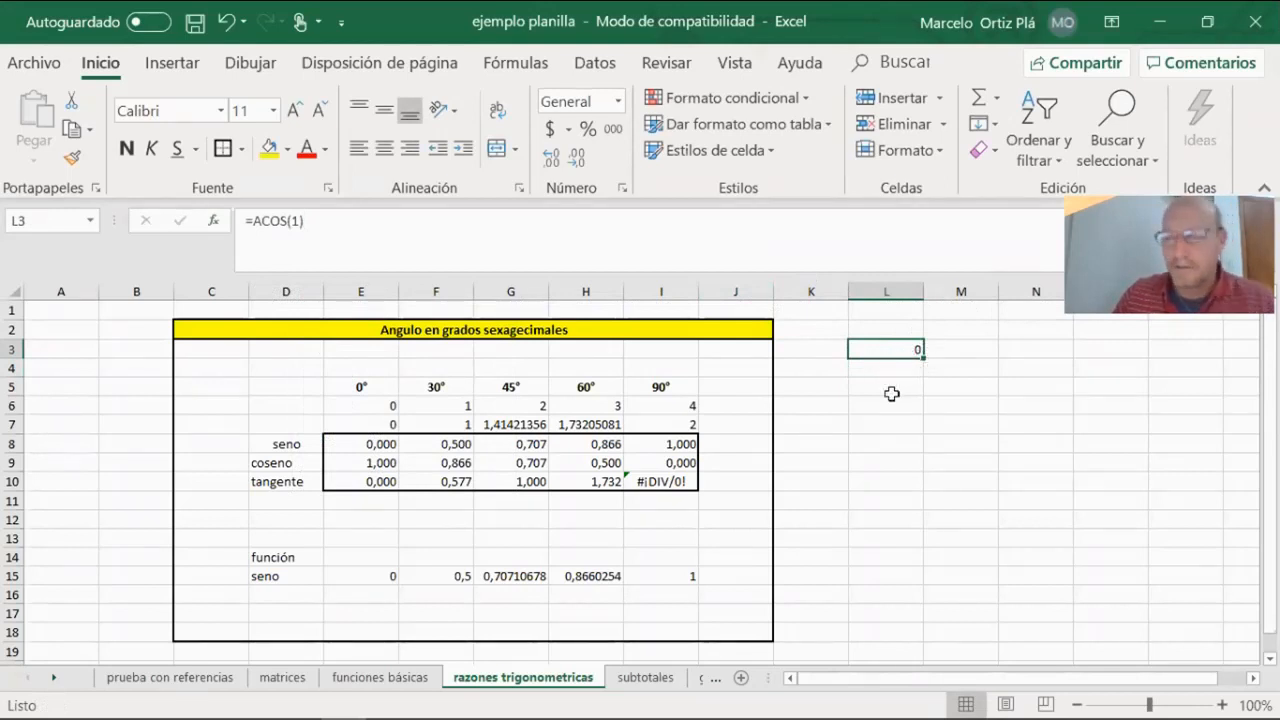
pyautogui.press('Delete')
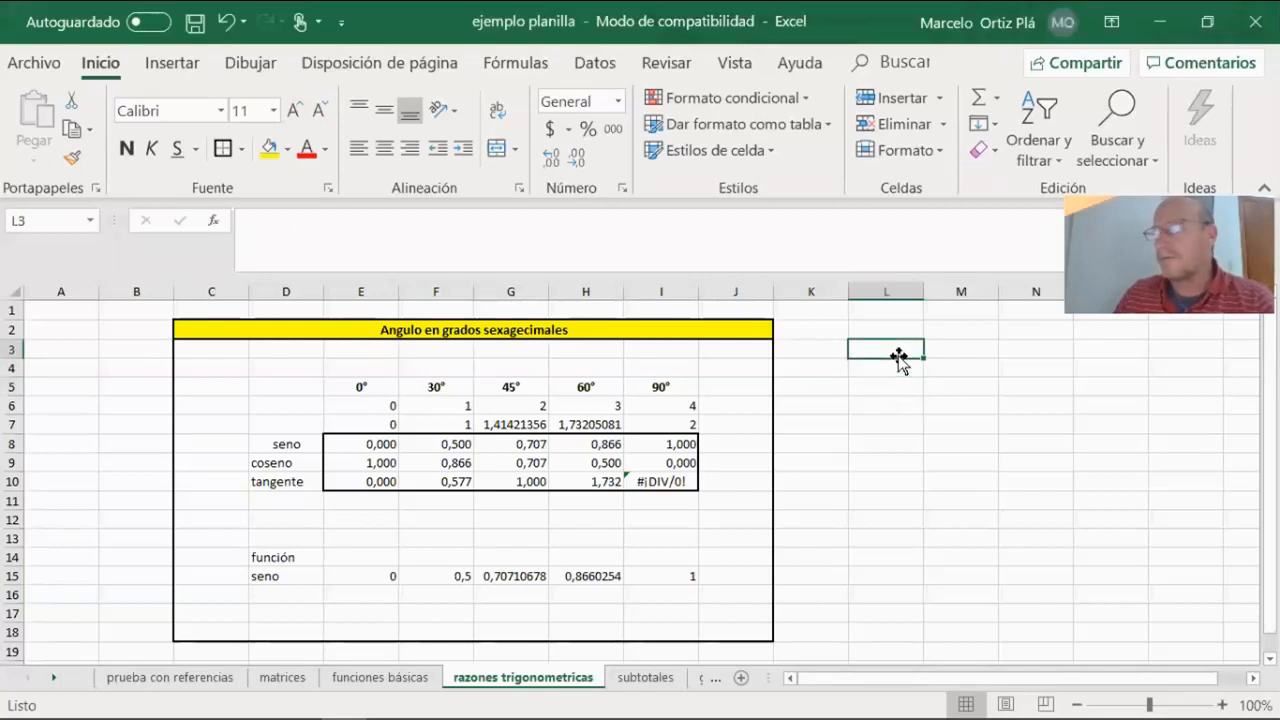
pyautogui.write('ACOS')
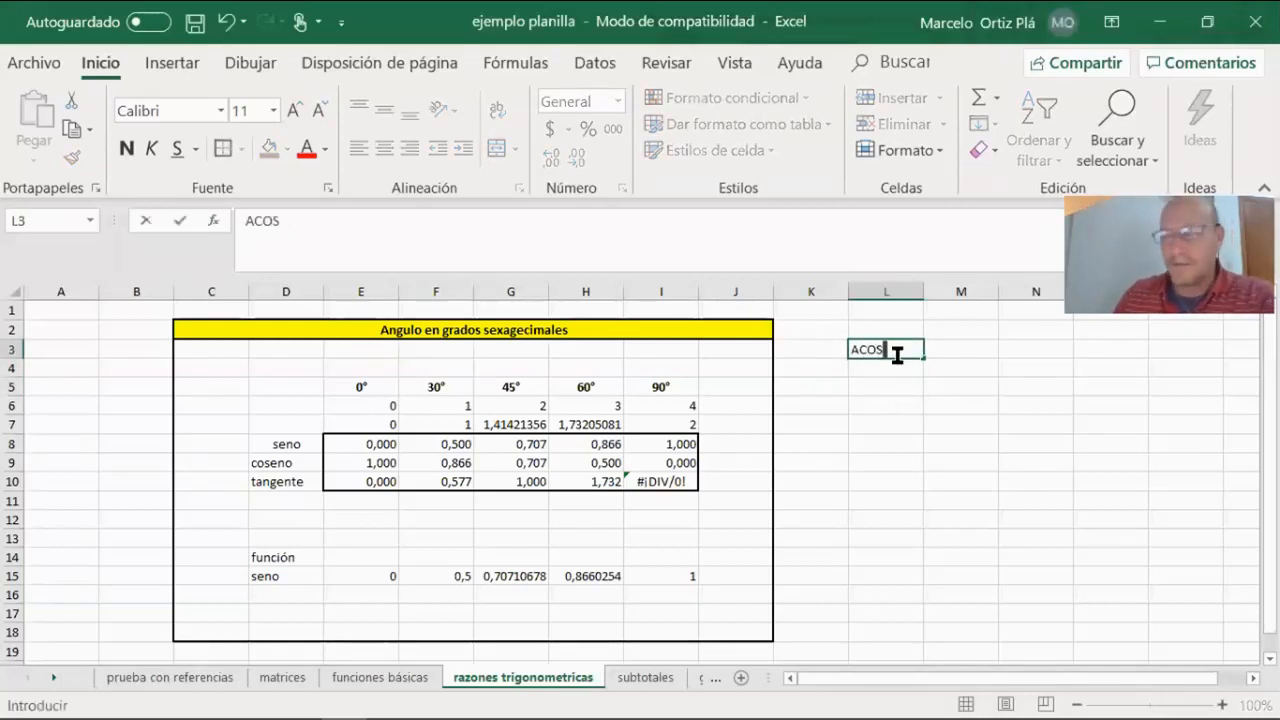
pyautogui.press('Return')
pyautogui.click(889, 344)
pyautogui.click(348, 217)
pyautogui.write('()')
pyautogui.press('Return')
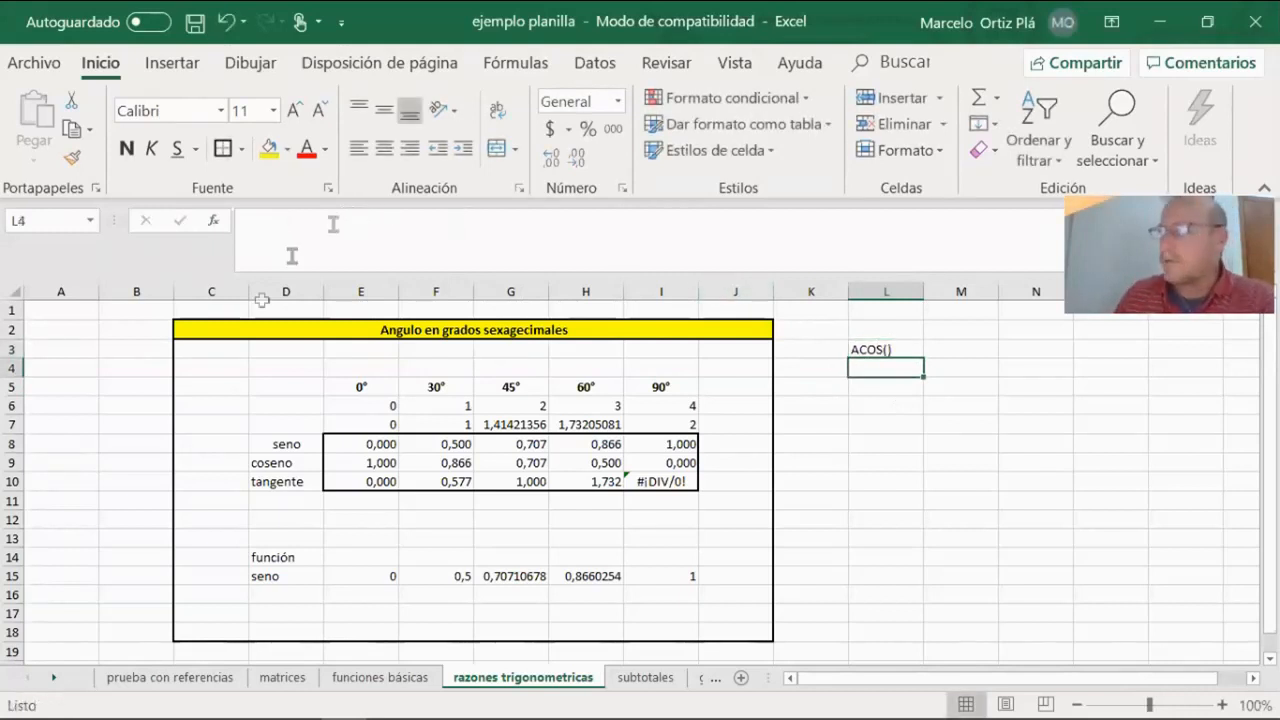
# Step: Start inserting a function in L4 and read the descriptions of ACOS, ACOSH, ACOT and ACOTH
pyautogui.click(214, 221)
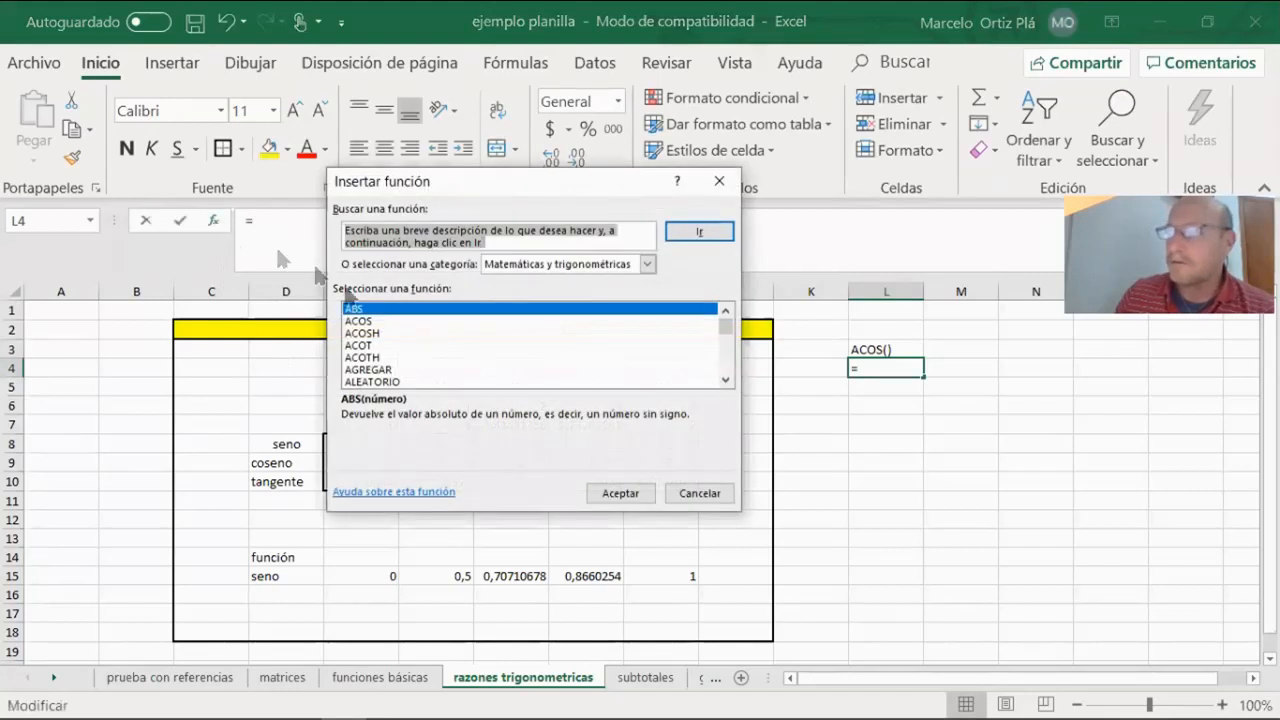
pyautogui.click(371, 322)
pyautogui.click(375, 333)
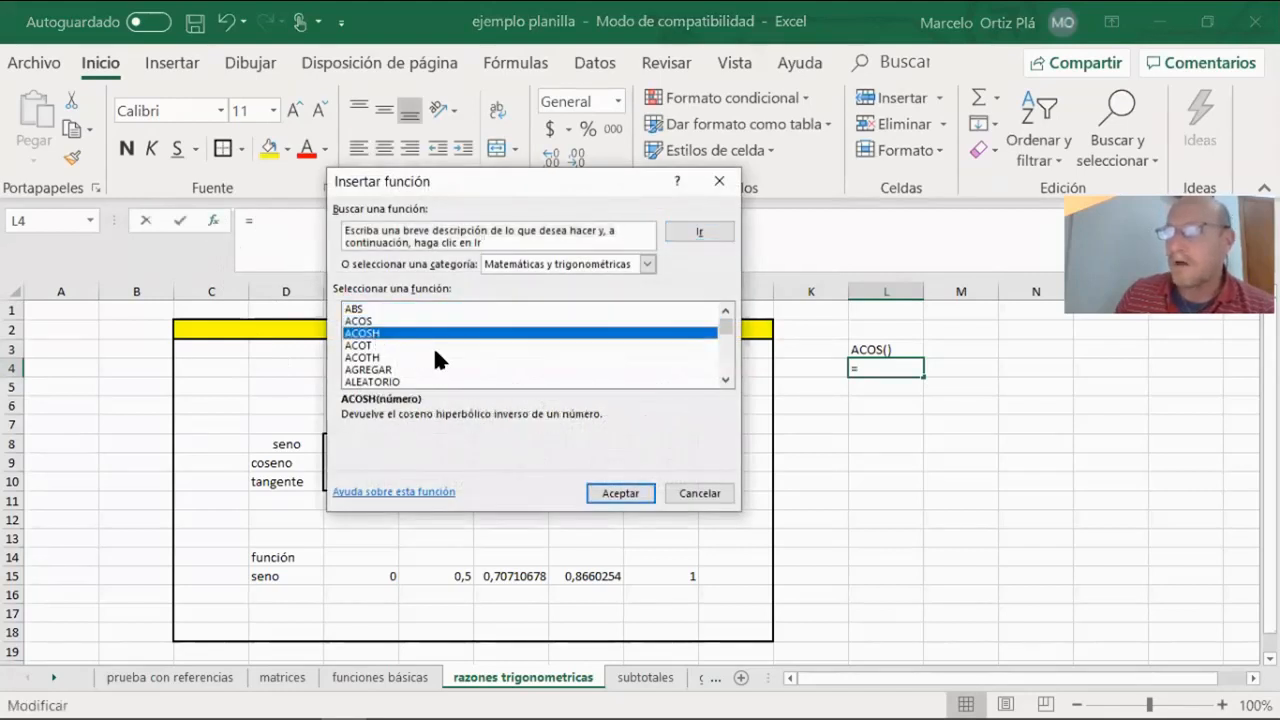
pyautogui.click(378, 346)
pyautogui.click(381, 358)
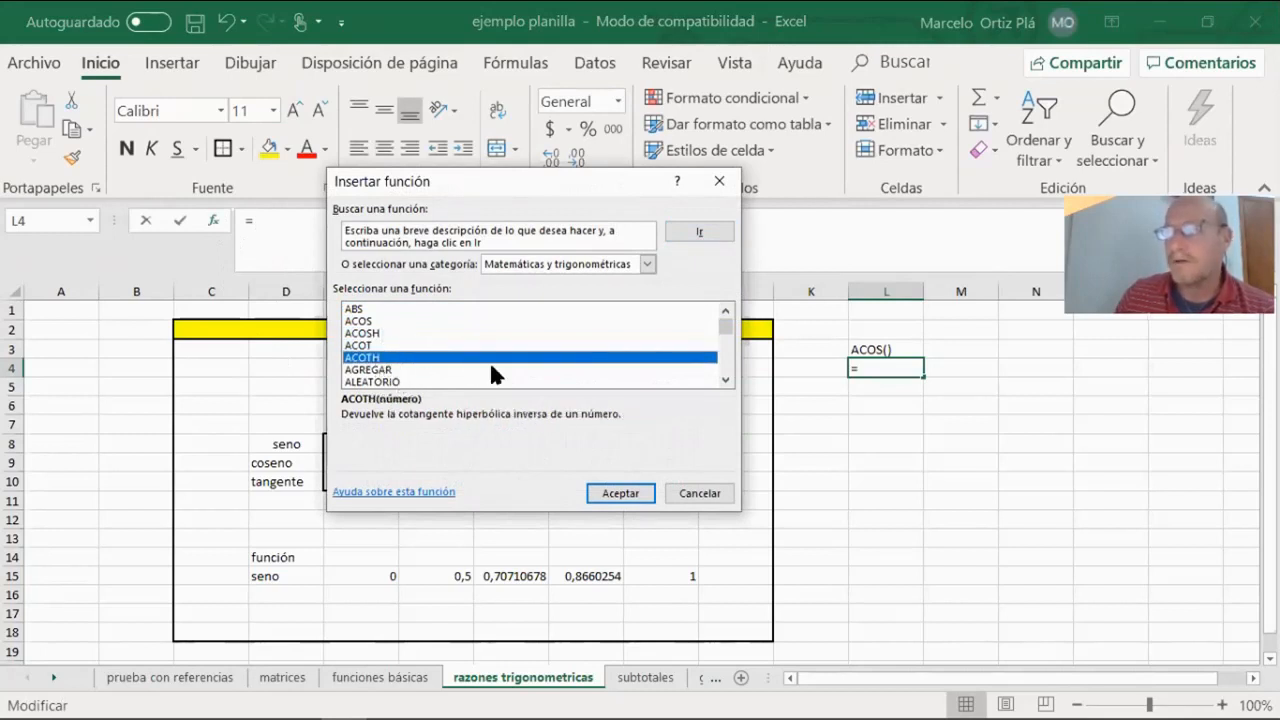
# Step: Examine the descriptions of the inverse sine and tangent functions ASENO, ASENOH, ATAN, ATAN2 and ATANH
pyautogui.scroll(-1, 489, 361)
pyautogui.click(400, 369)
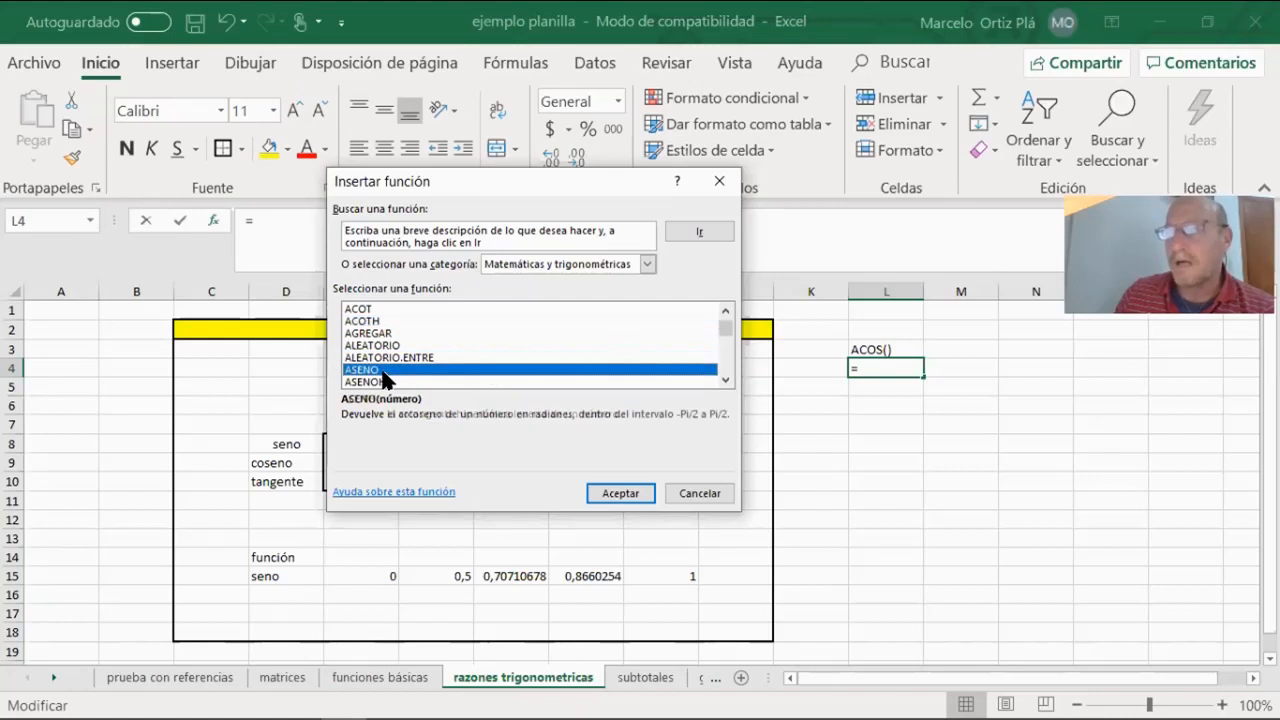
pyautogui.click(389, 382)
pyautogui.scroll(-1, 440, 382)
pyautogui.click(389, 358)
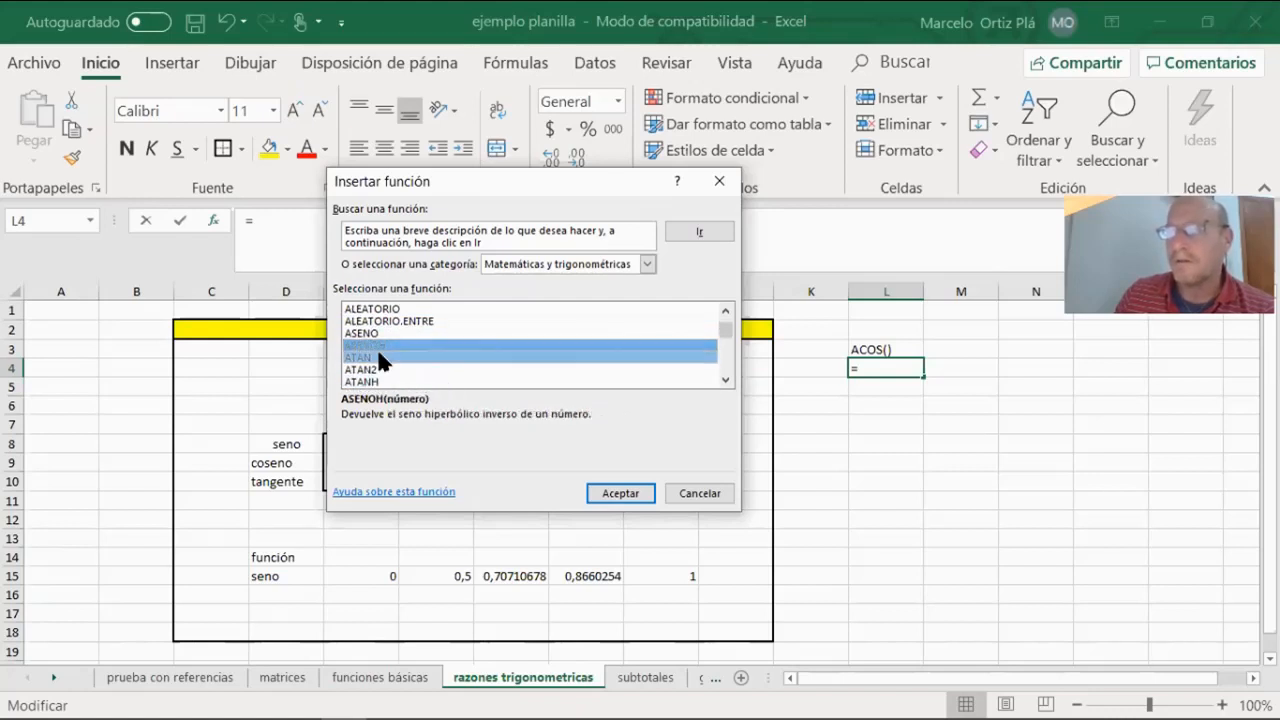
pyautogui.click(389, 369)
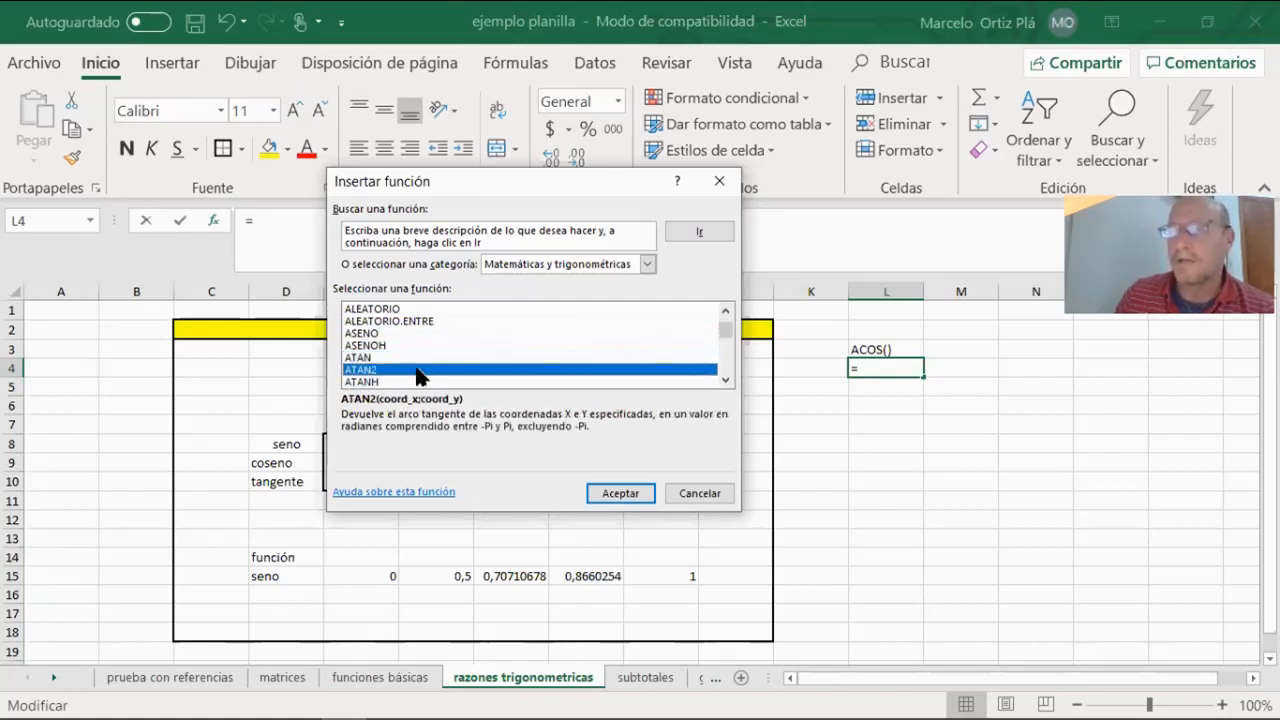
pyautogui.scroll(-1, 410, 372)
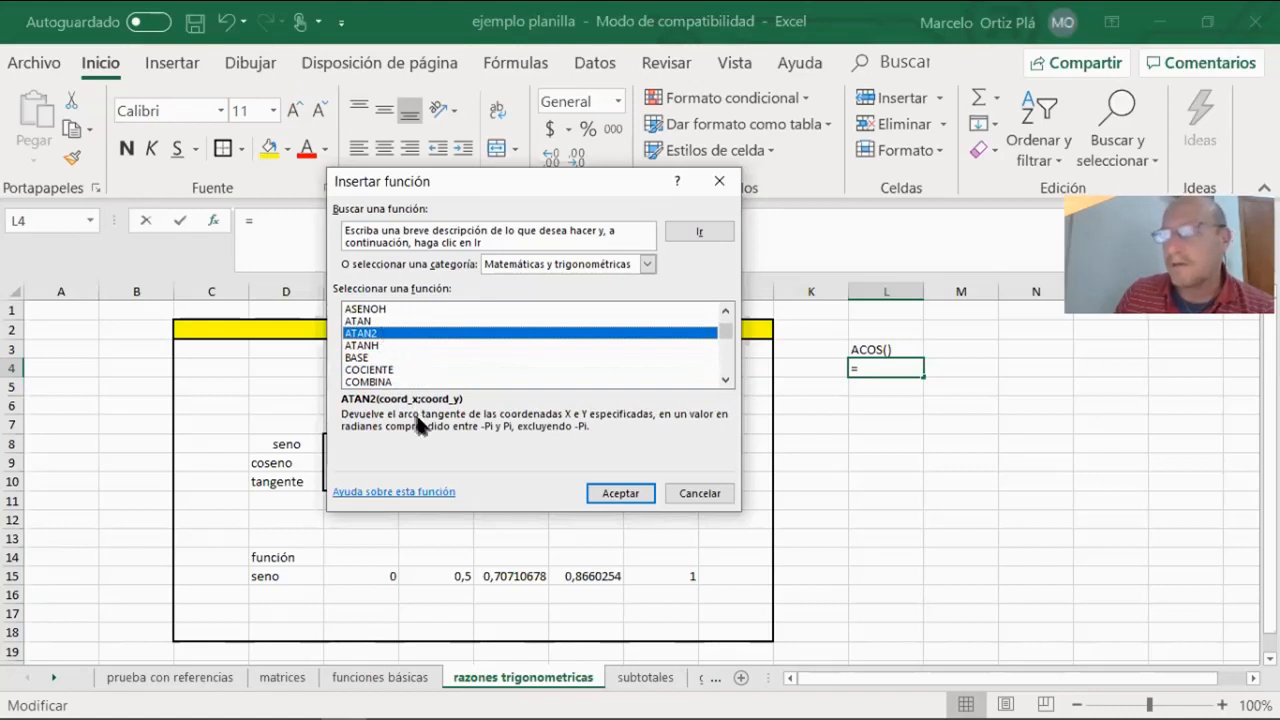
pyautogui.click(383, 322)
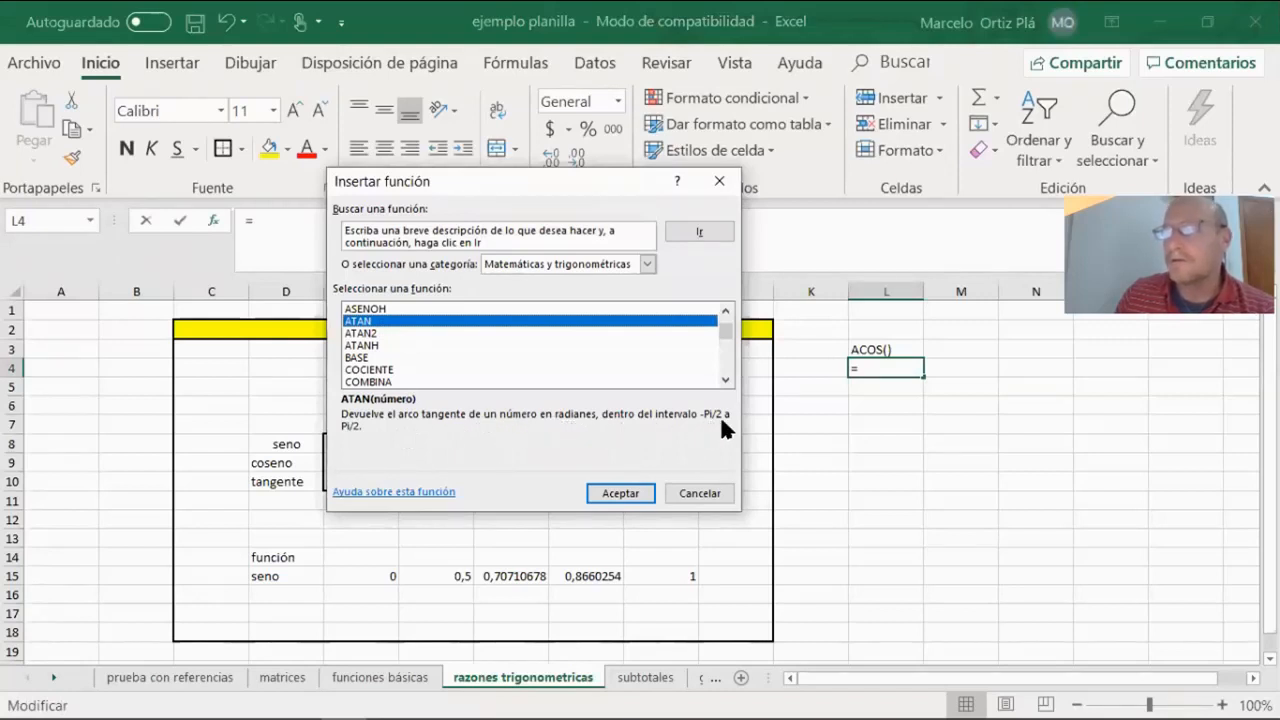
pyautogui.click(366, 333)
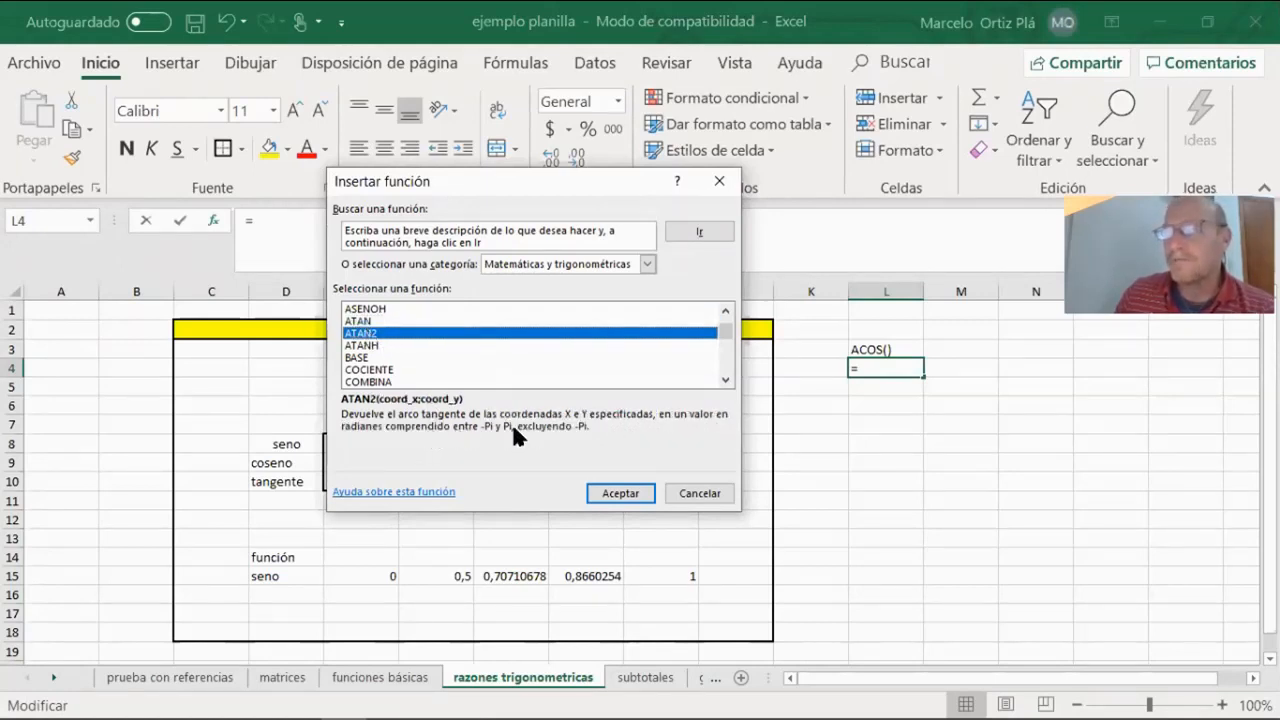
pyautogui.click(375, 344)
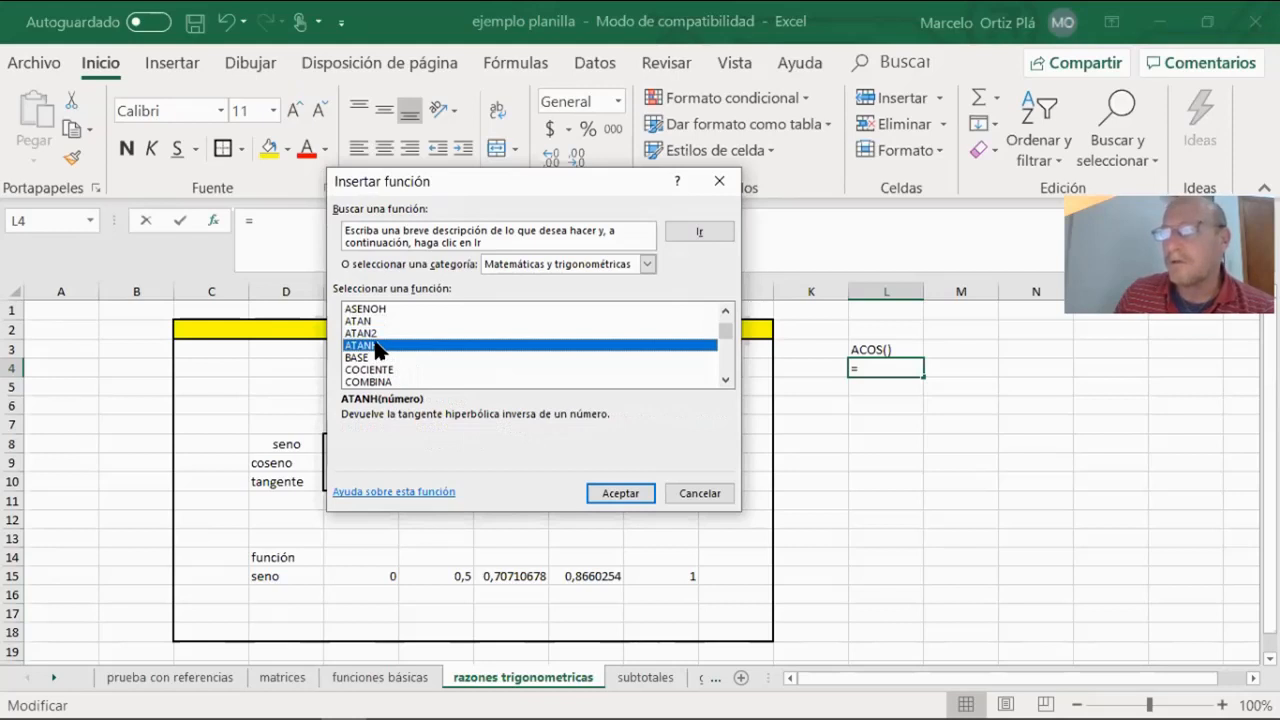
# Step: Look over the direct trigonometric functions COS, COSH, COT, COTH and CSCH in the function list
pyautogui.scroll(-2, 376, 342)
pyautogui.click(401, 347)
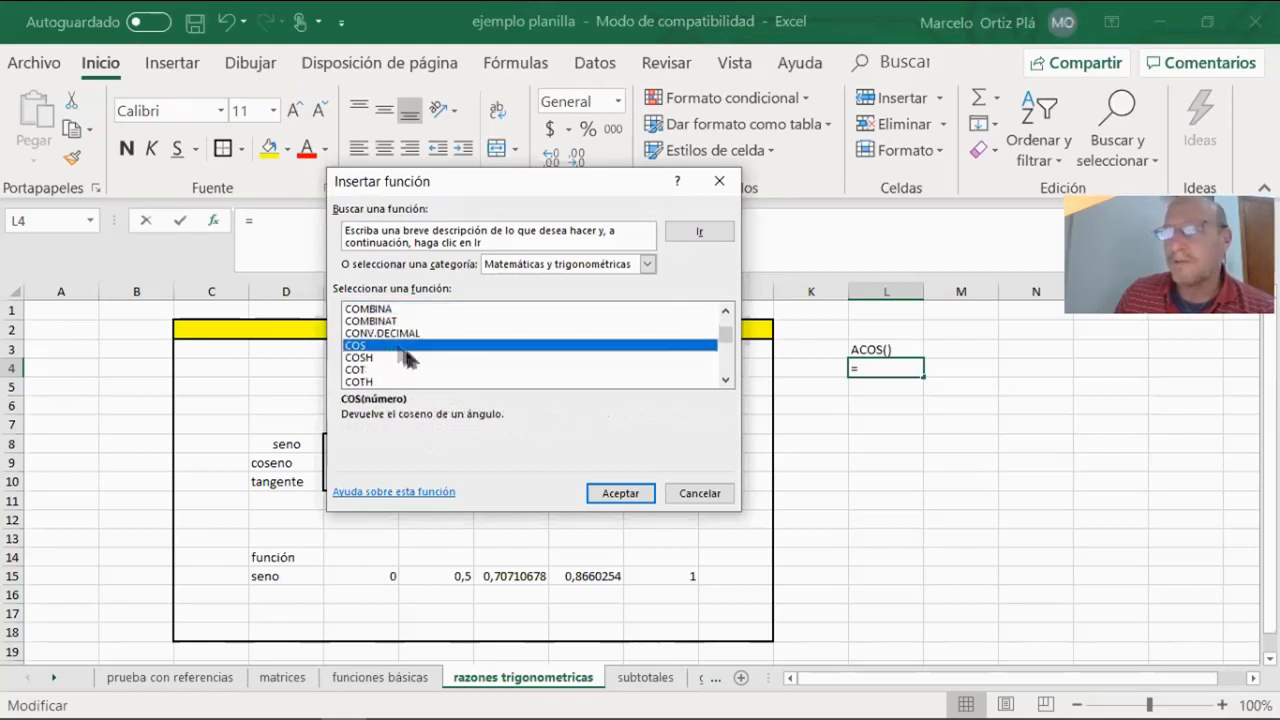
pyautogui.click(400, 357)
pyautogui.click(391, 369)
pyautogui.click(392, 382)
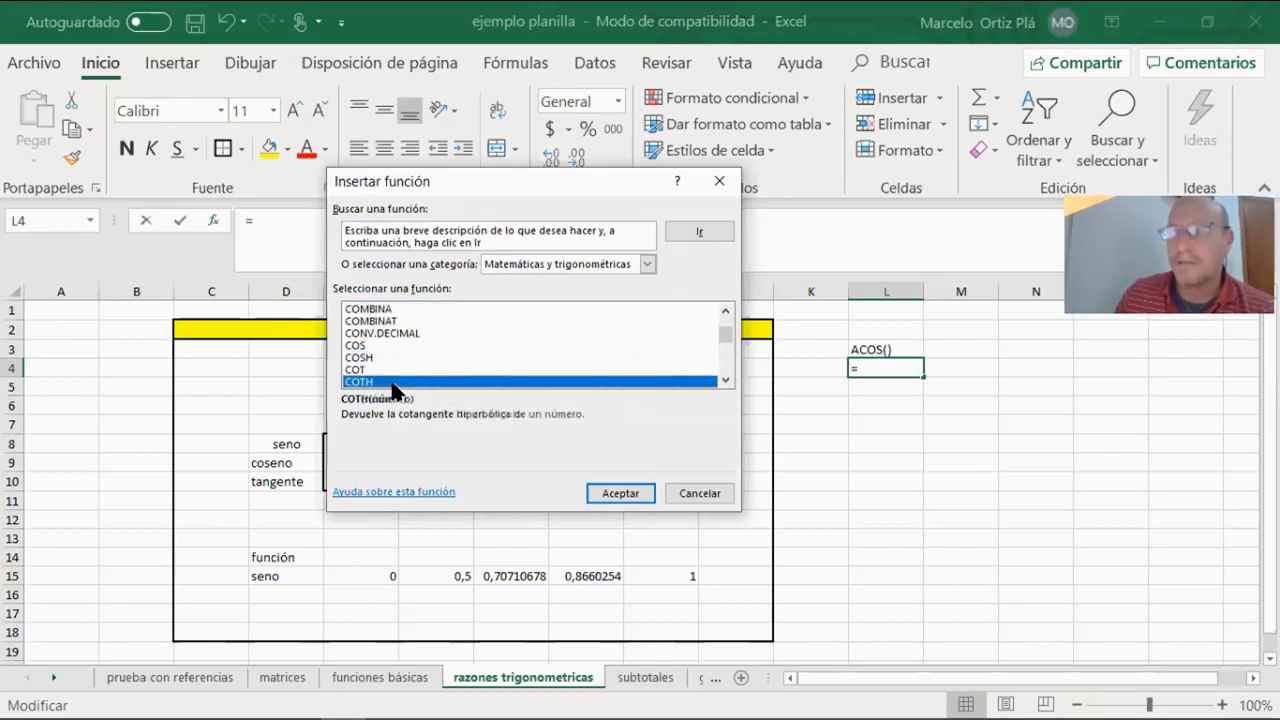
pyautogui.scroll(-1, 398, 386)
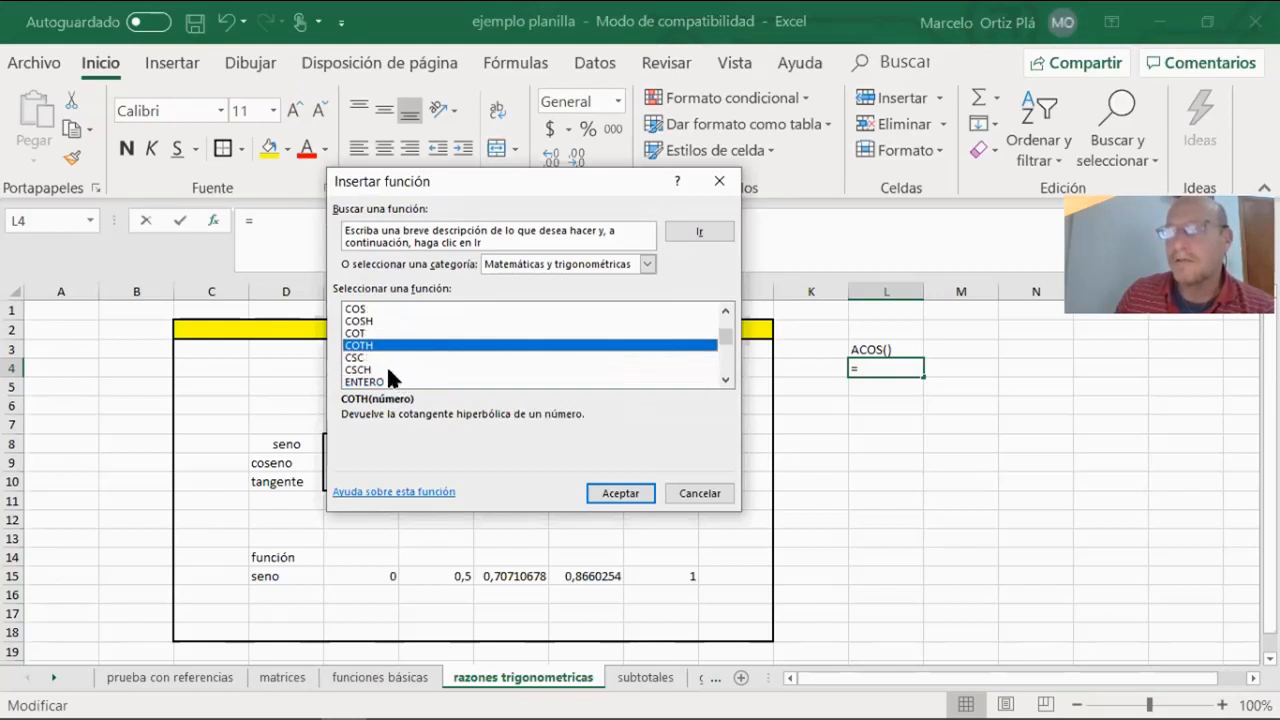
pyautogui.click(389, 370)
pyautogui.scroll(-2, 400, 375)
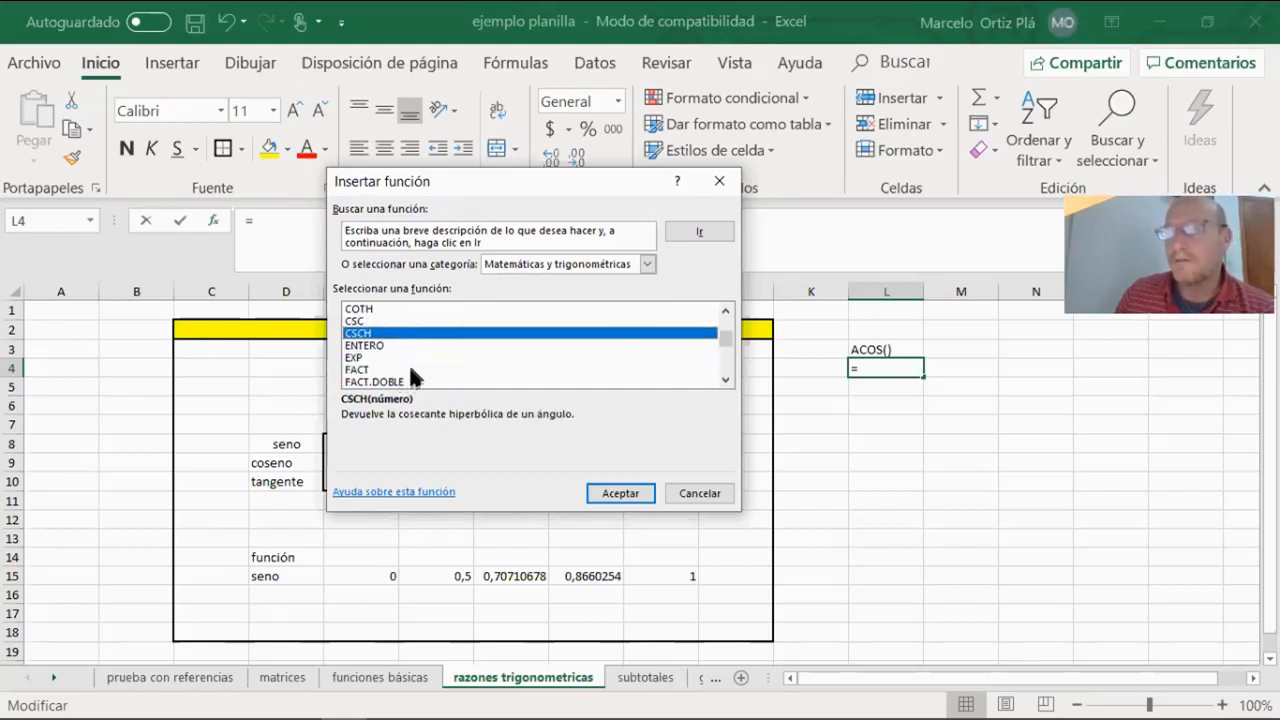
# Step: Look through the rest of the mathematical function list down to TAN and TANH, and cancel the function insertion
pyautogui.scroll(-3, 408, 362)
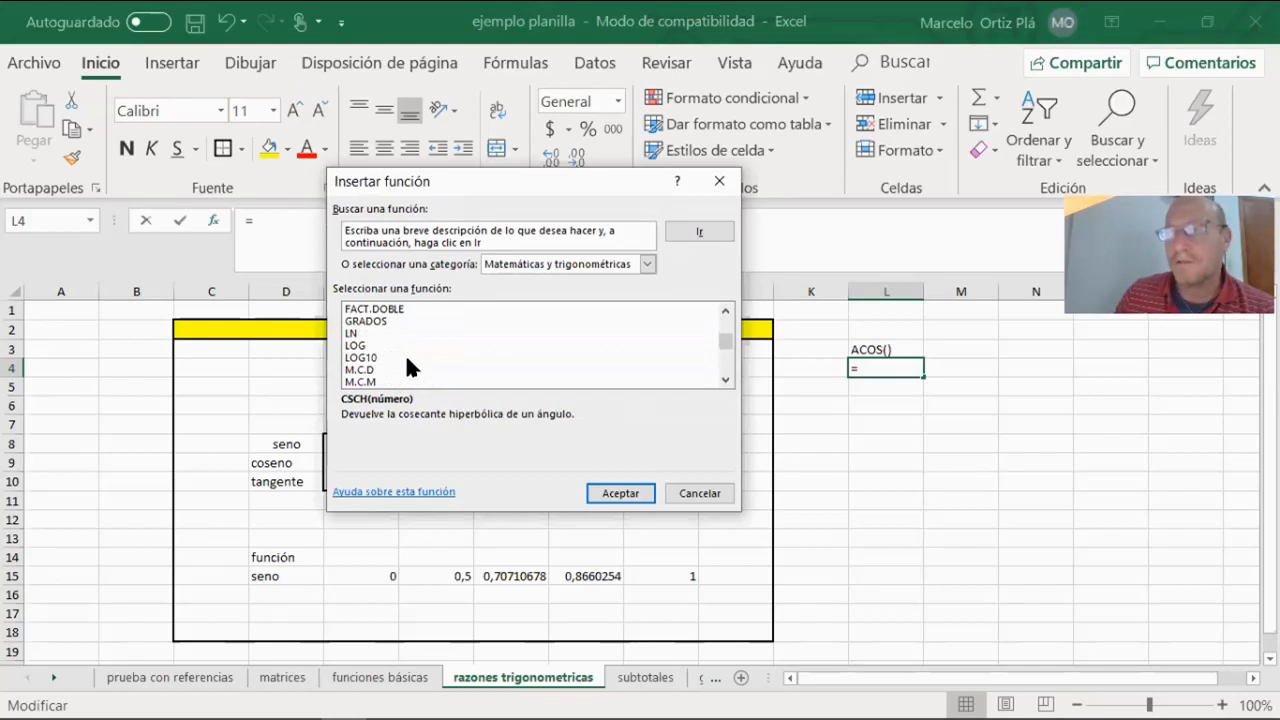
pyautogui.scroll(-4, 406, 348)
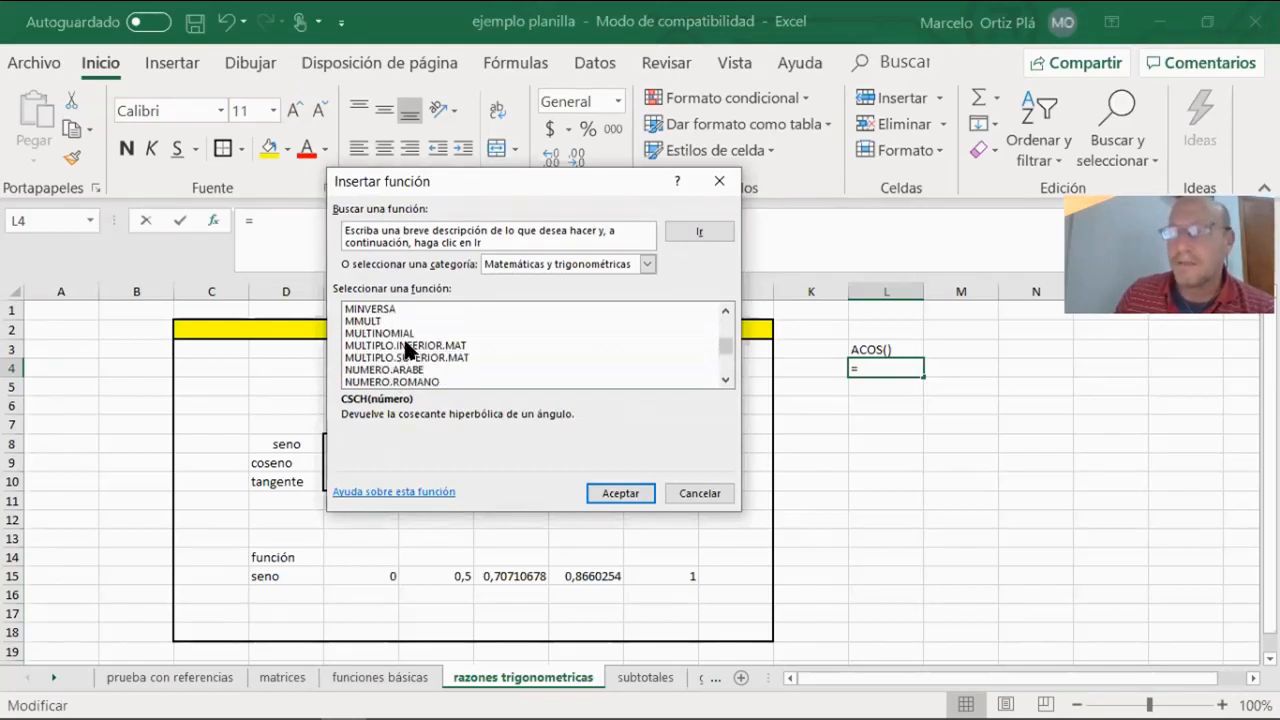
pyautogui.scroll(-5, 405, 345)
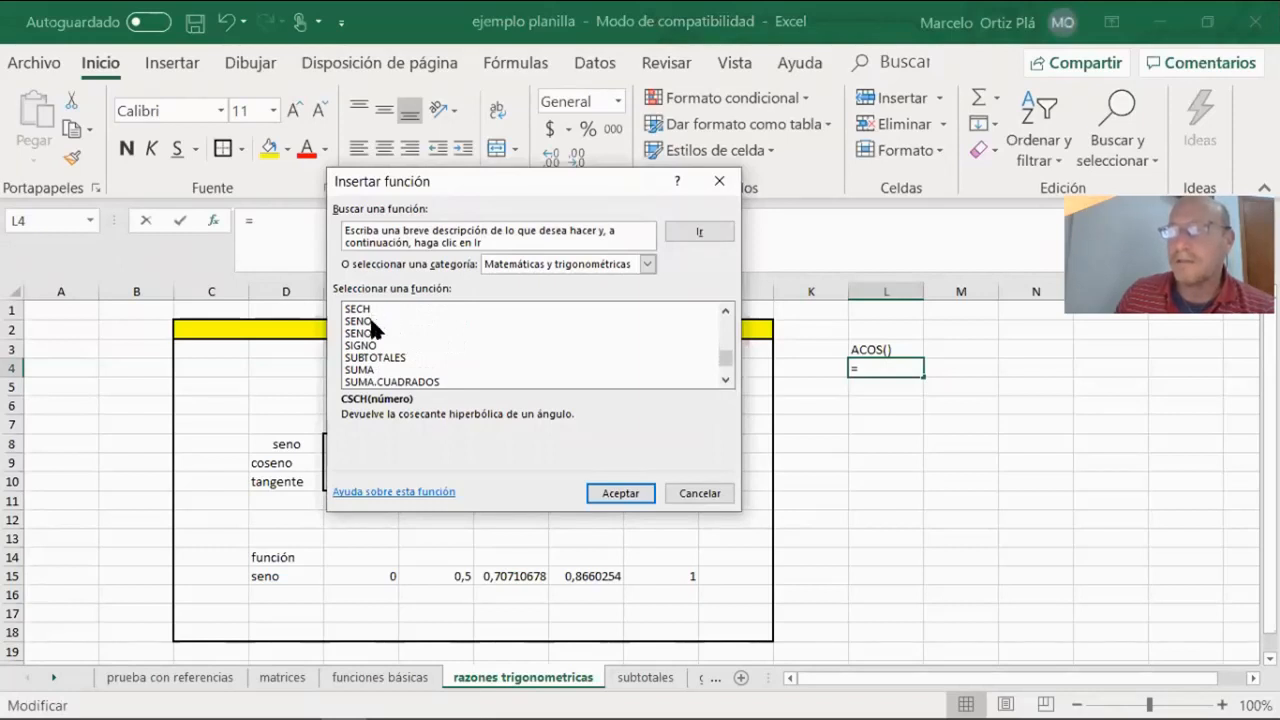
pyautogui.scroll(-1, 445, 338)
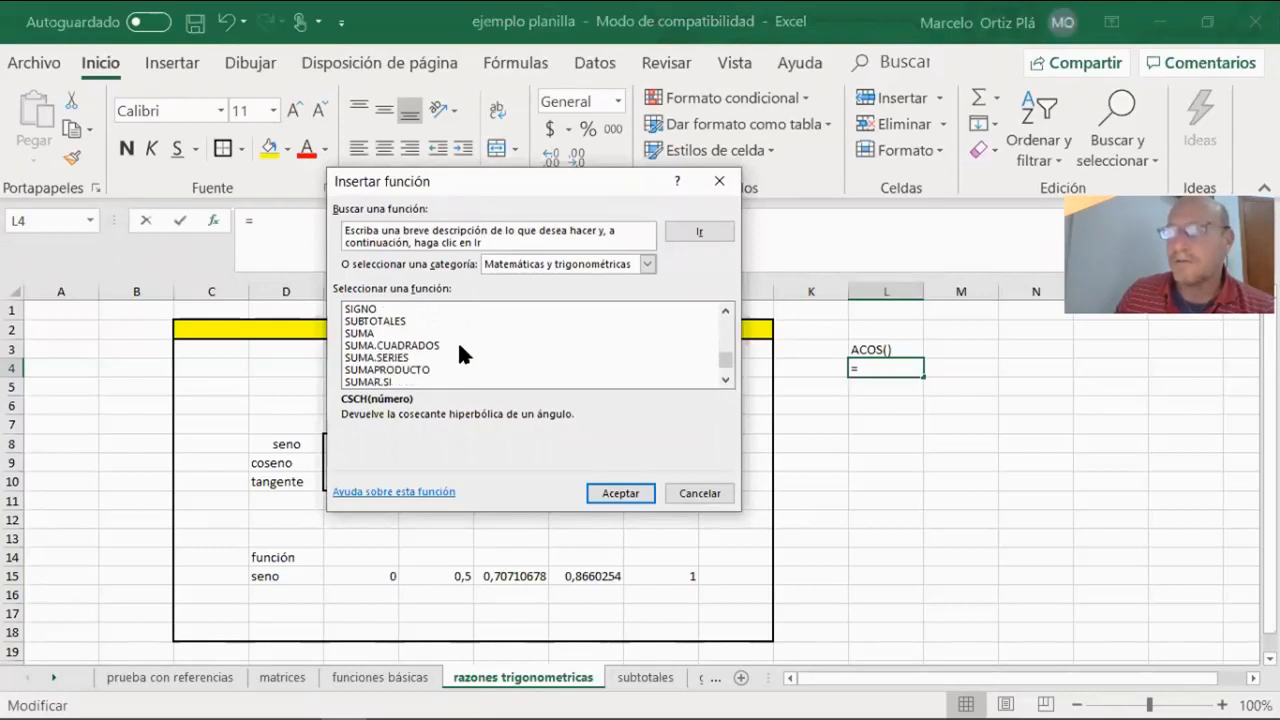
pyautogui.scroll(-3, 459, 345)
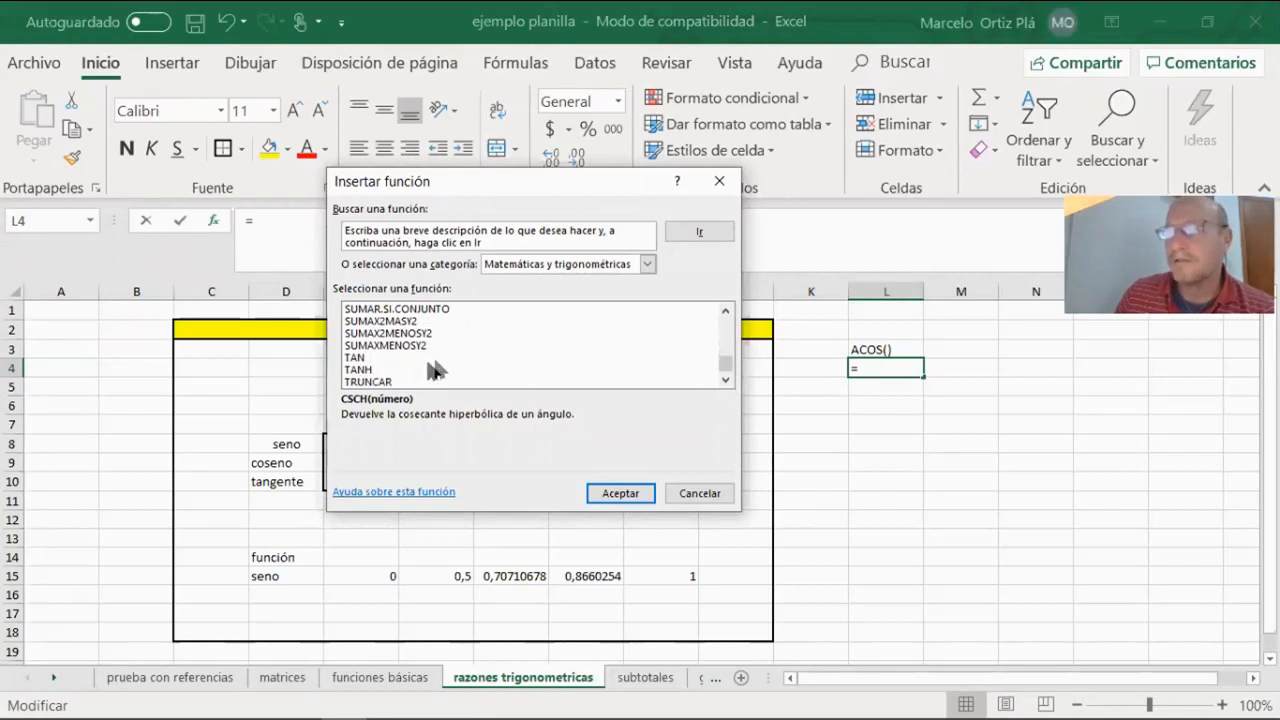
pyautogui.click(694, 492)
pyautogui.click(893, 443)
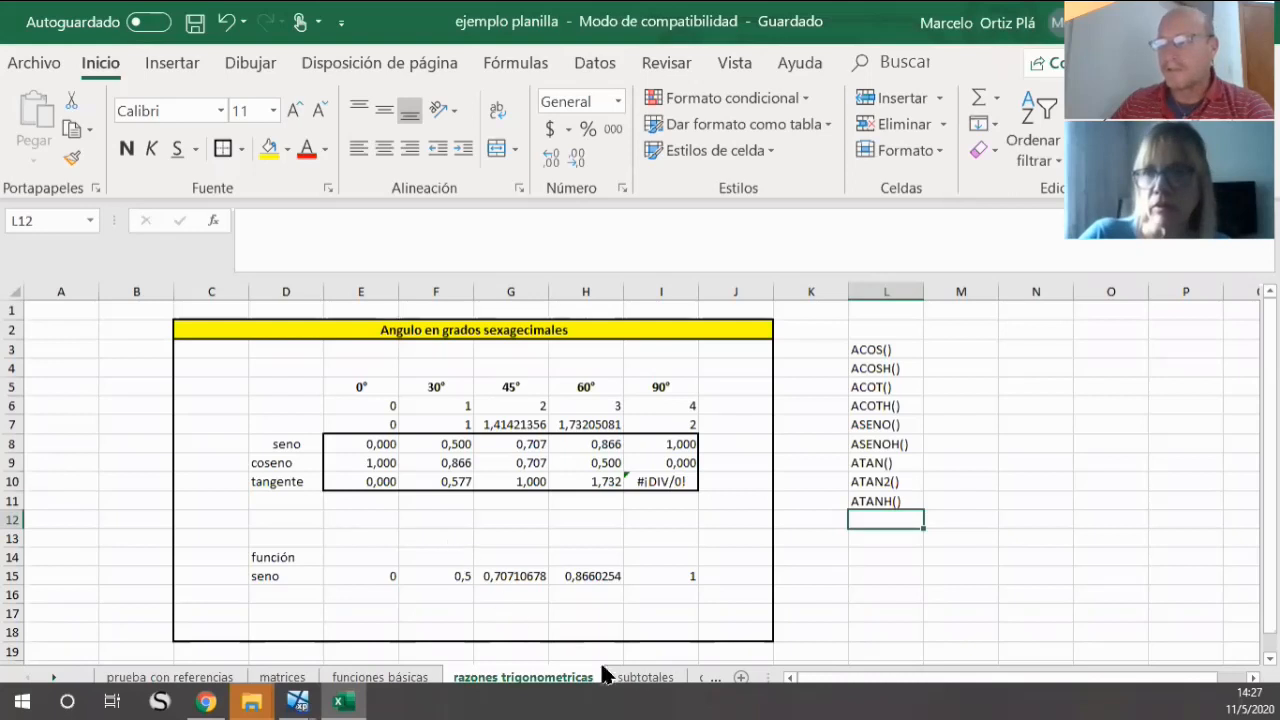
# Step: Switch to the "funciones básicas" sheet and go through the numbers in column I down to I25
pyautogui.click(400, 677)
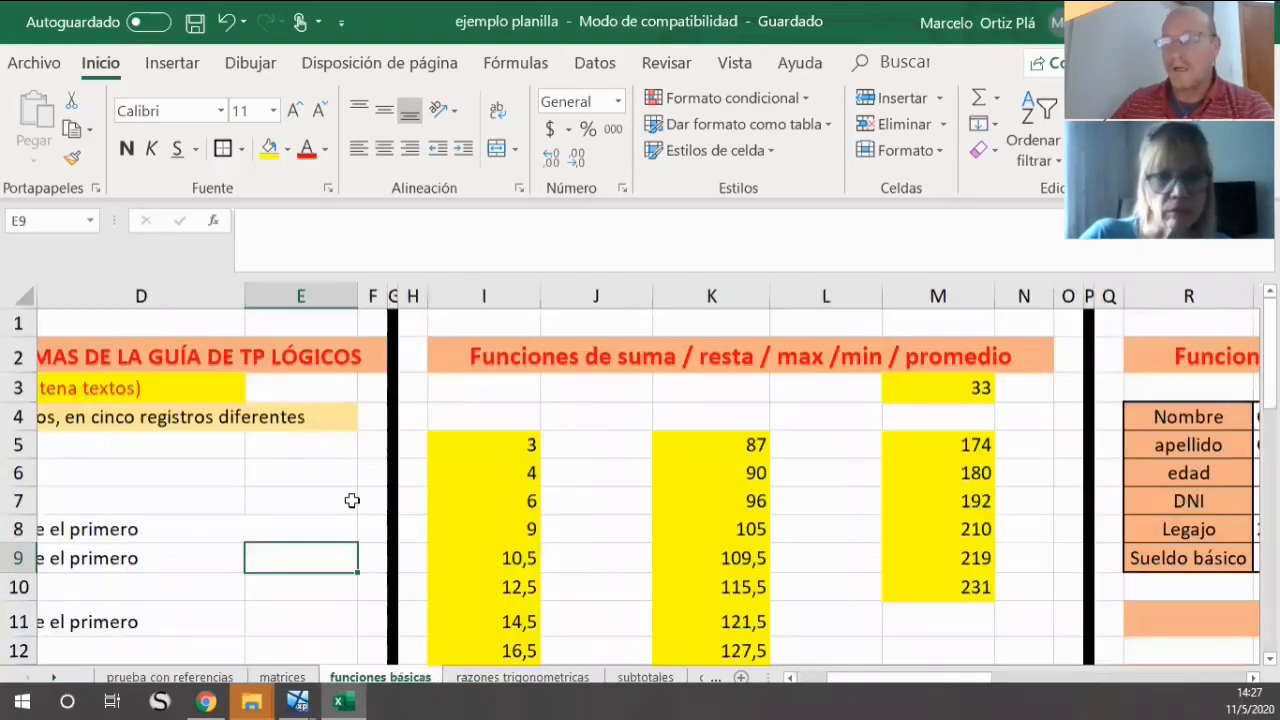
pyautogui.click(446, 419)
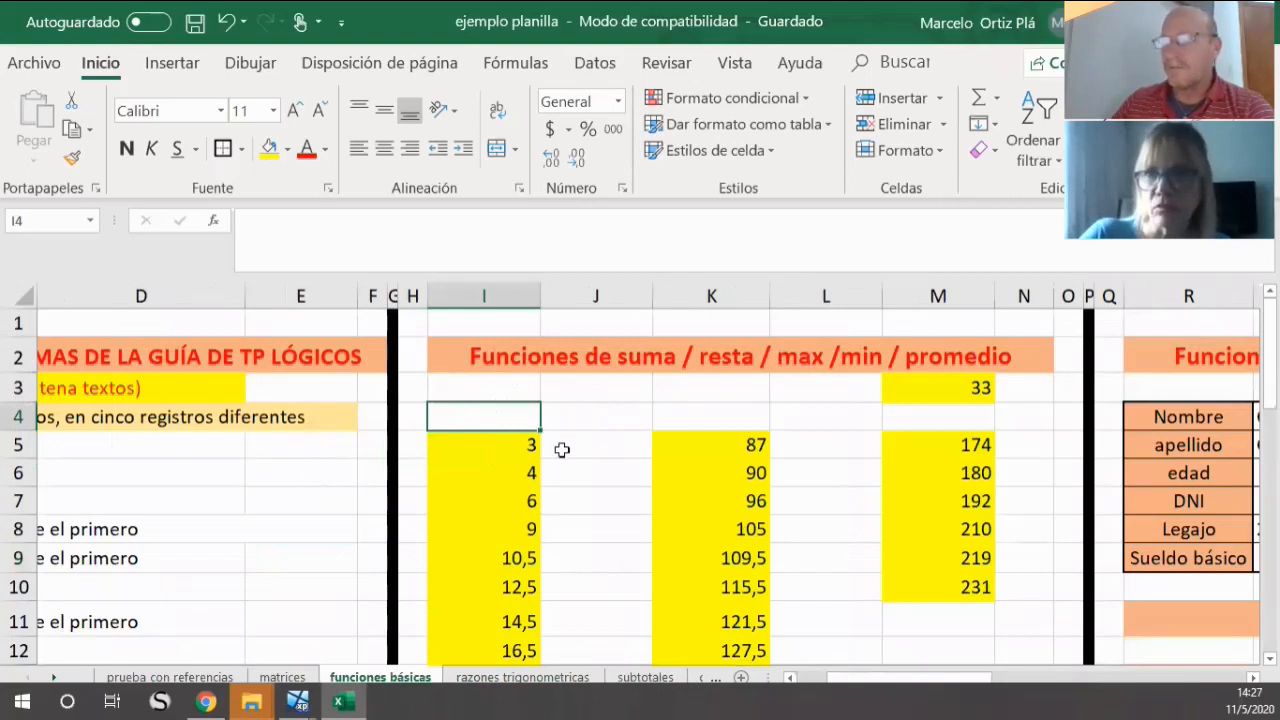
pyautogui.scroll(-1, 631, 411)
pyautogui.moveTo(488, 354); pyautogui.dragTo(485, 463)
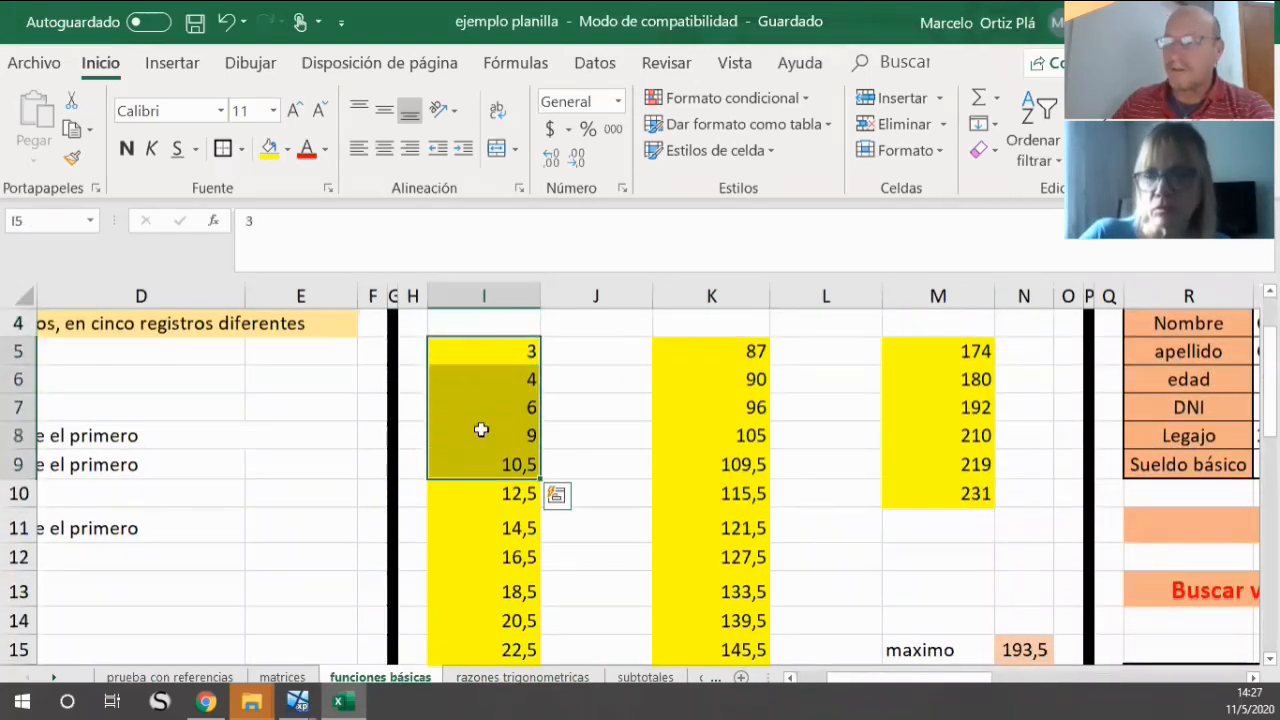
pyautogui.click(492, 342)
pyautogui.press('Down')
pyautogui.press('Down')
pyautogui.press('Down')
pyautogui.press('Down')
pyautogui.press('Down')
pyautogui.press('Down')
pyautogui.press('Down')
pyautogui.press('Down')
pyautogui.press('Down')
pyautogui.press('Down')
pyautogui.press('Down')
pyautogui.press('Down')
pyautogui.press('Down')
pyautogui.press('Down')
pyautogui.press('Down')
pyautogui.press('Down')
pyautogui.press('Down')
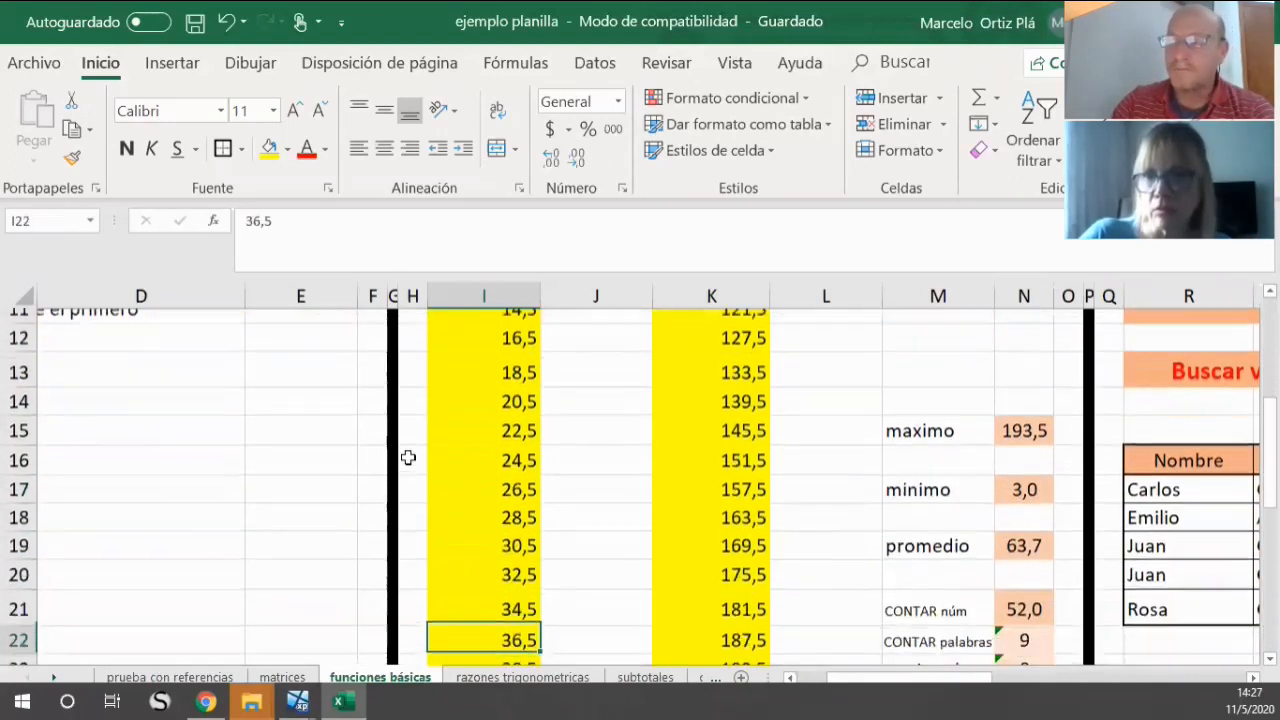
pyautogui.press('Down')
pyautogui.press('Down')
pyautogui.press('Down')
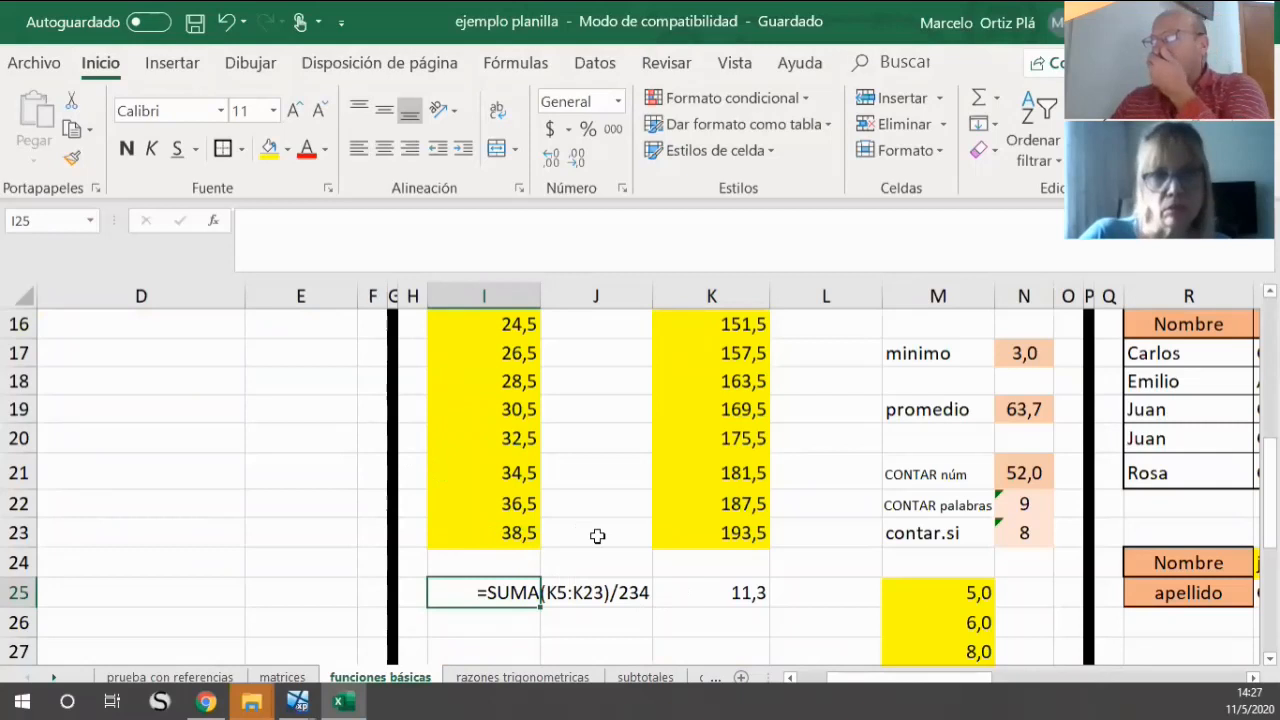
# Step: Select the range I5:I23 and review the block of numbers under the sum, max, min and average heading
pyautogui.scroll(4, 598, 535)
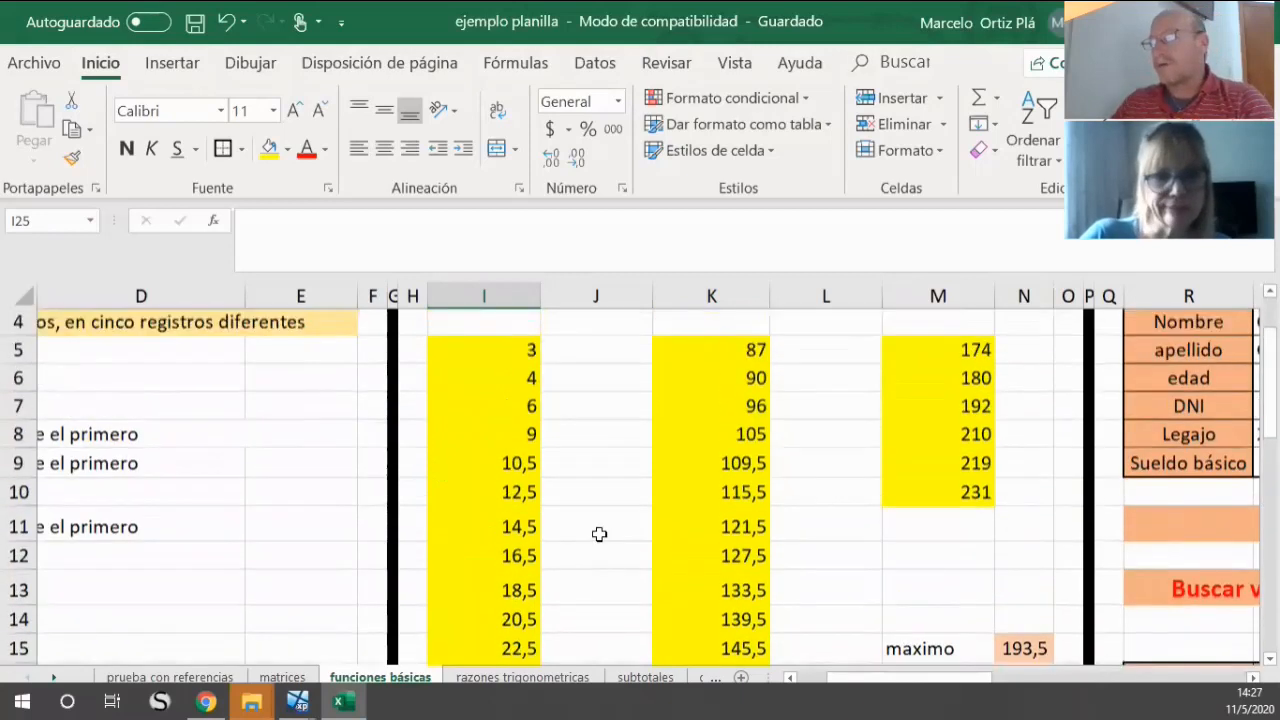
pyautogui.scroll(1, 598, 535)
pyautogui.moveTo(457, 449); pyautogui.dragTo(466, 522)
pyautogui.scroll(4, 695, 600)
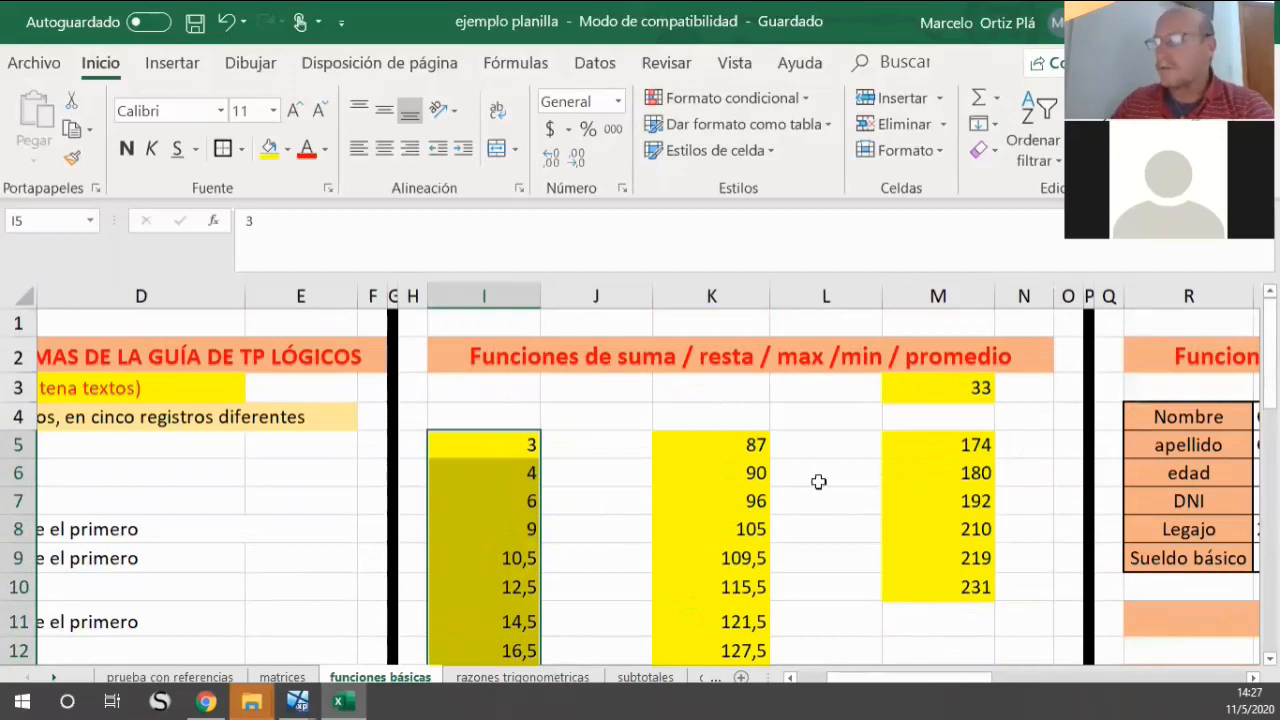
pyautogui.scroll(-2, 818, 482)
pyautogui.scroll(-3, 815, 476)
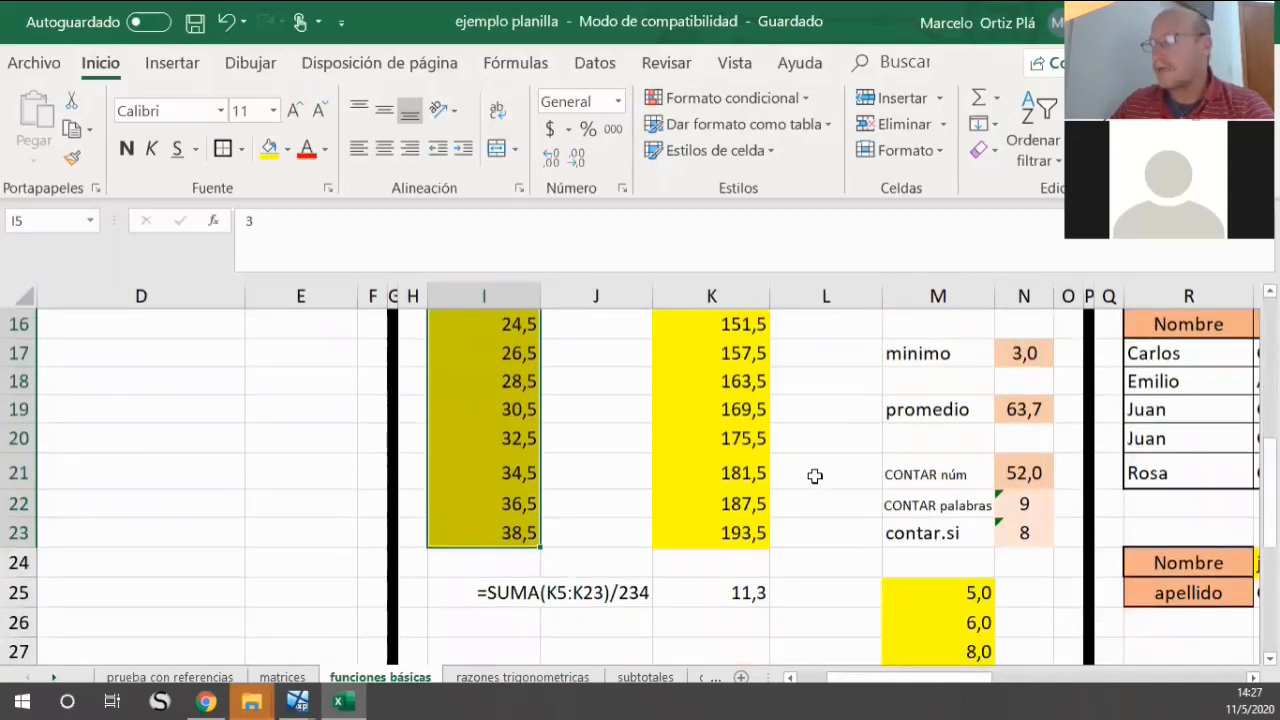
# Step: Inspect the SUMA formula in K25 and the K5:K23 range it refers to, then check I25
pyautogui.click(712, 595)
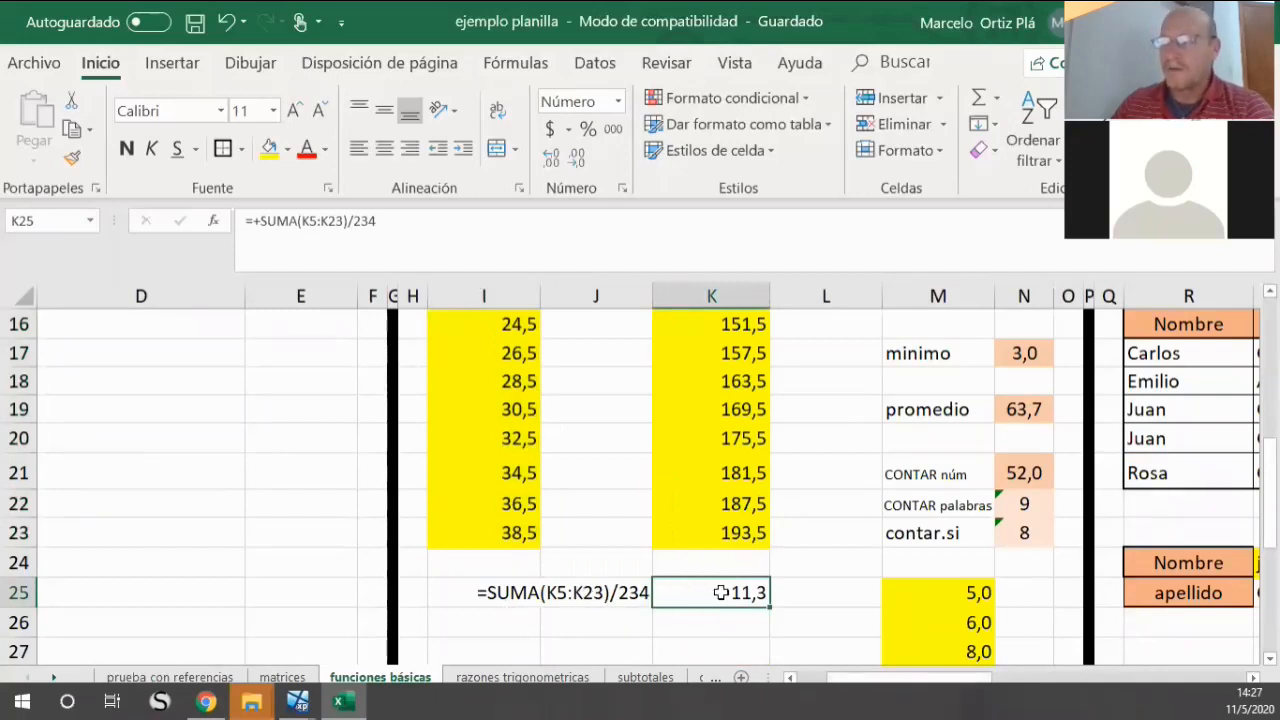
pyautogui.click(320, 222)
pyautogui.scroll(5, 500, 450)
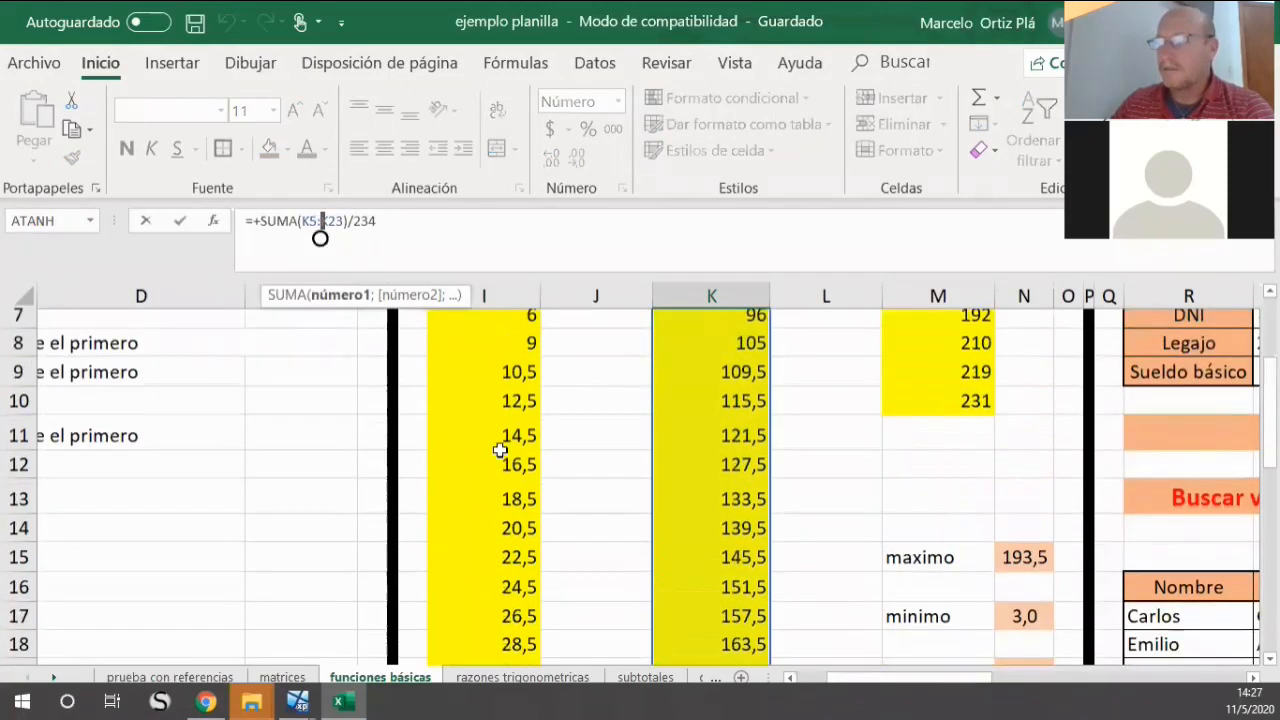
pyautogui.scroll(-3, 500, 450)
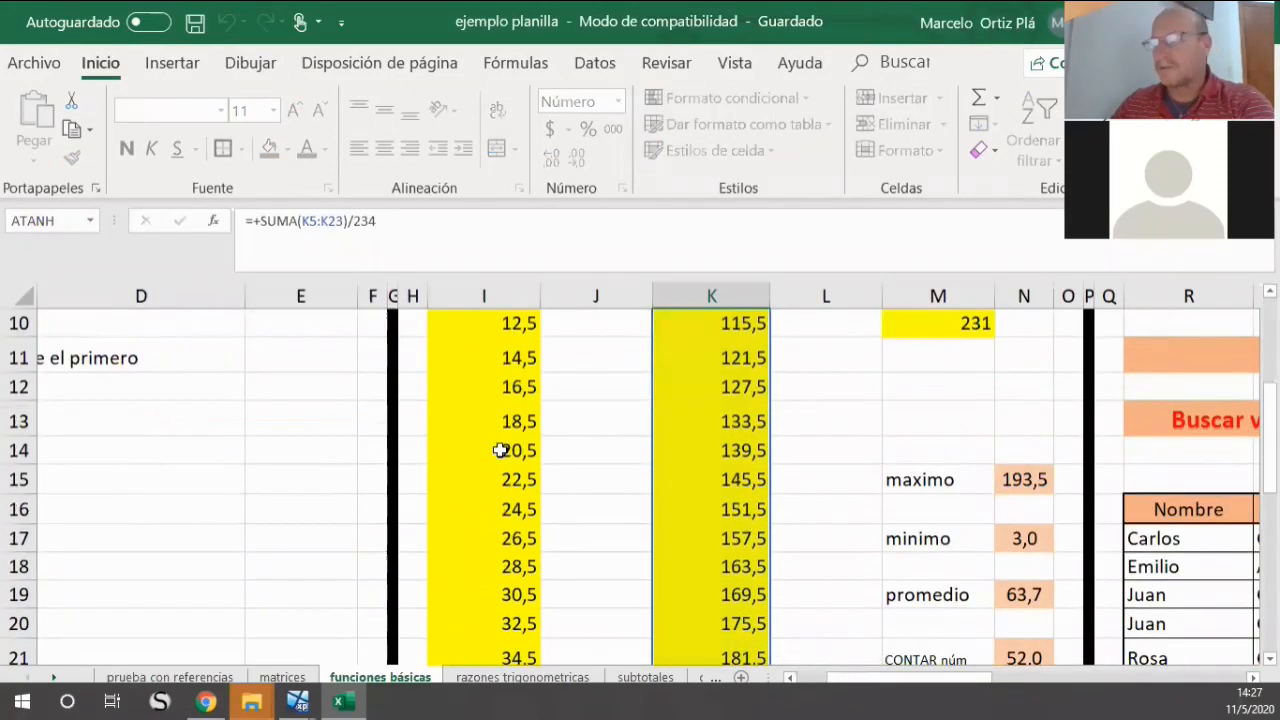
pyautogui.press('Return')
pyautogui.click(711, 598)
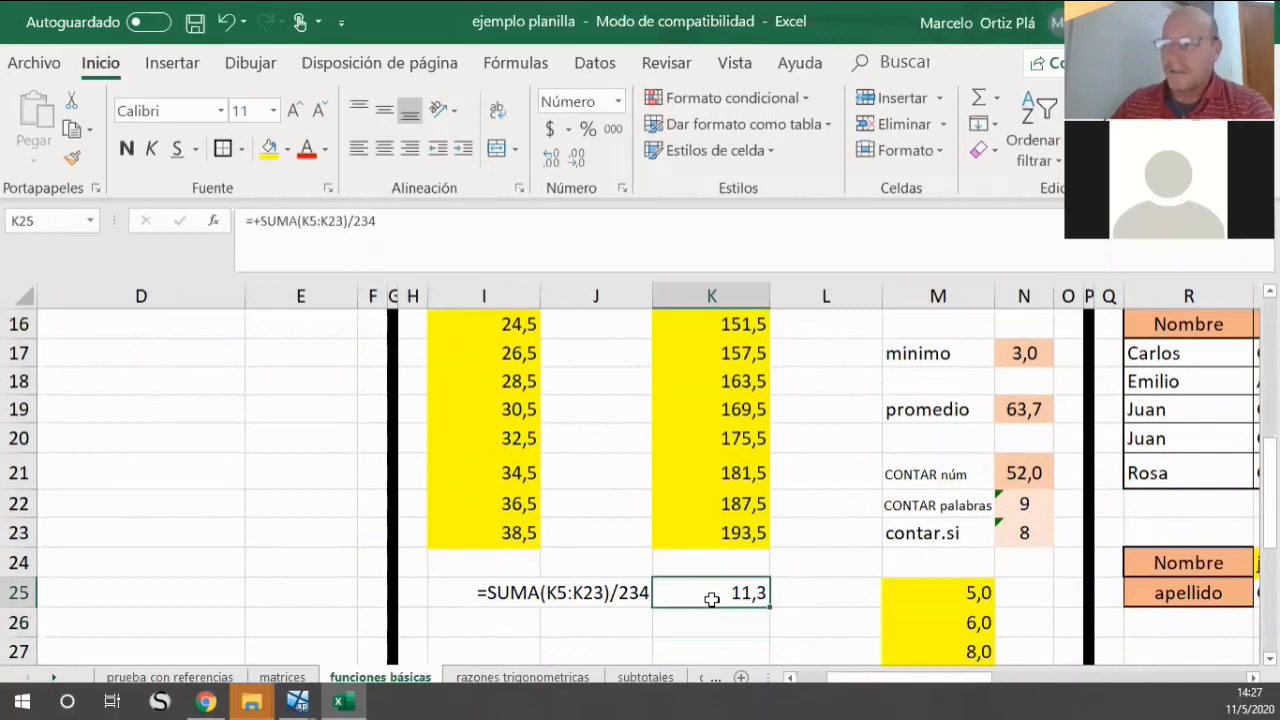
pyautogui.click(486, 590)
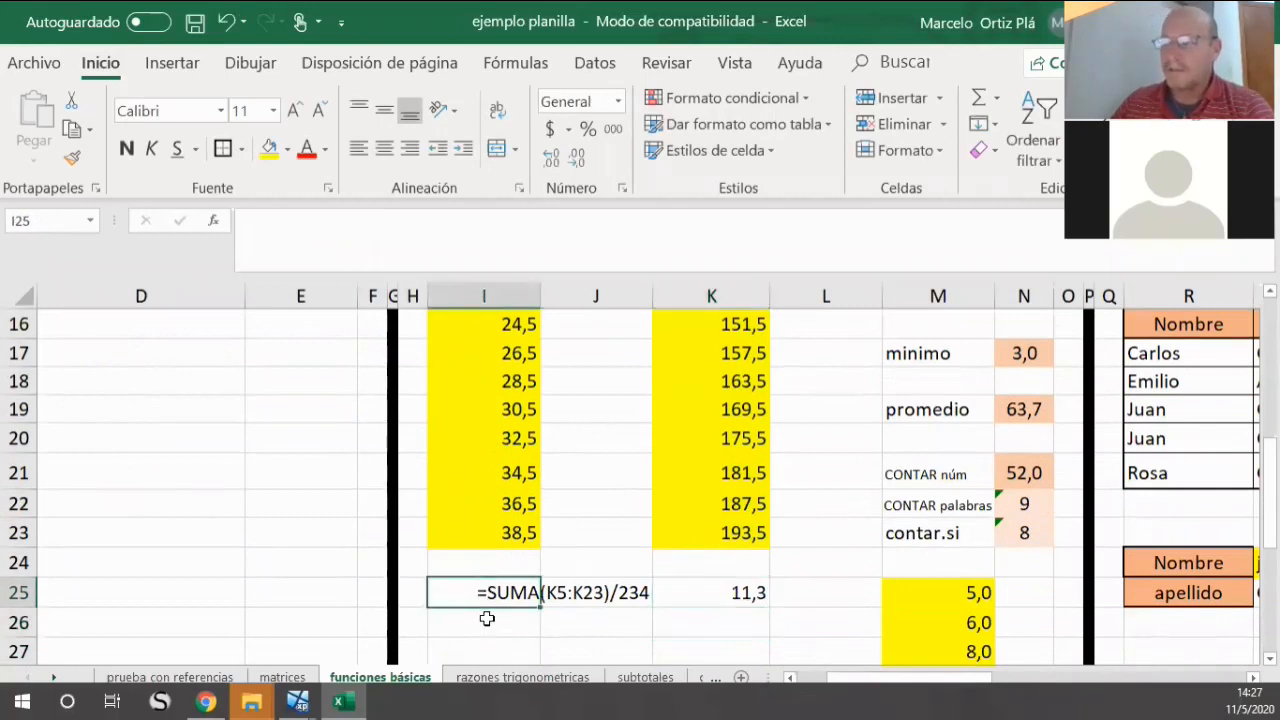
# Step: Add up the numbers in I5:I23 with an AutoSum formula in cell I24, and review the resulting formula
pyautogui.click(483, 561)
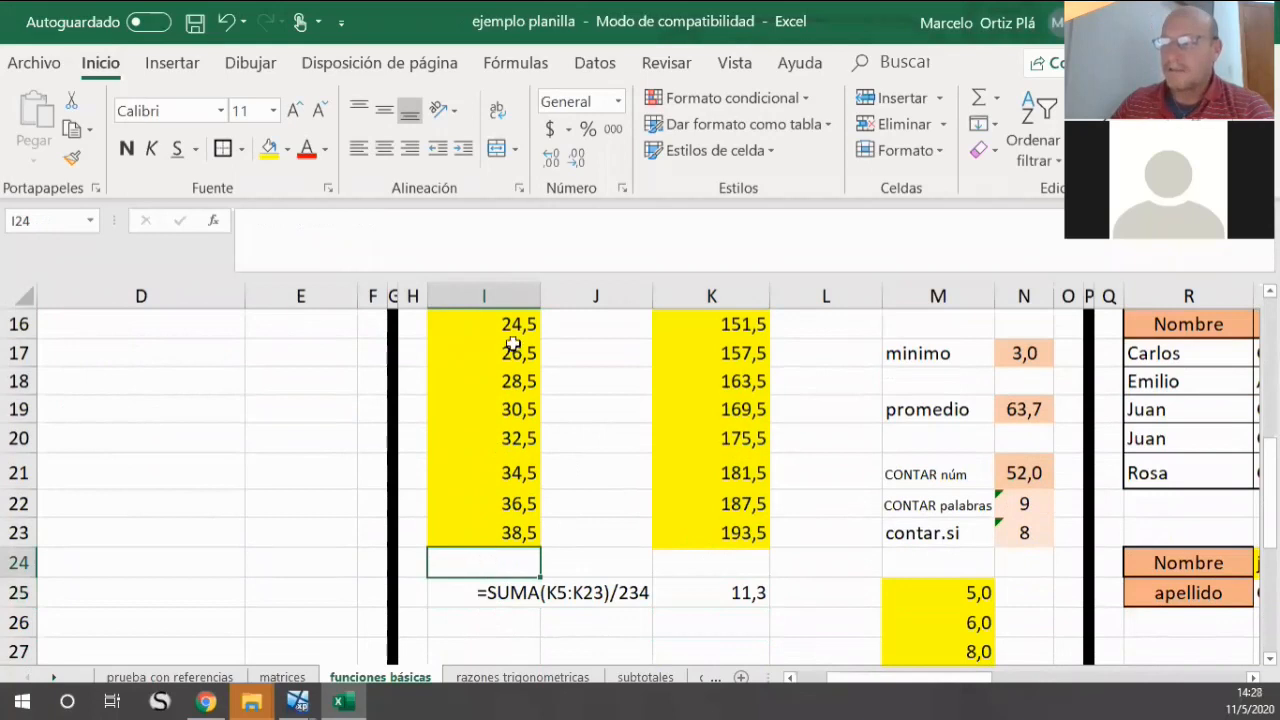
pyautogui.click(538, 66)
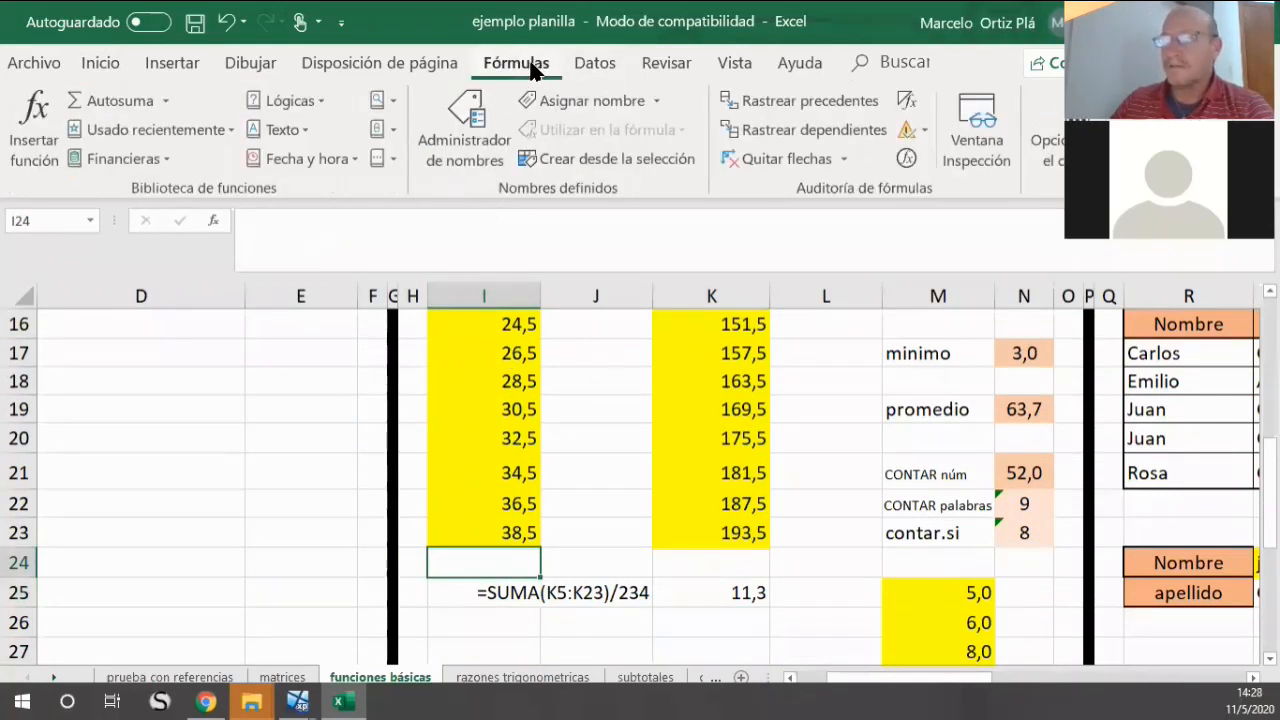
pyautogui.click(120, 101)
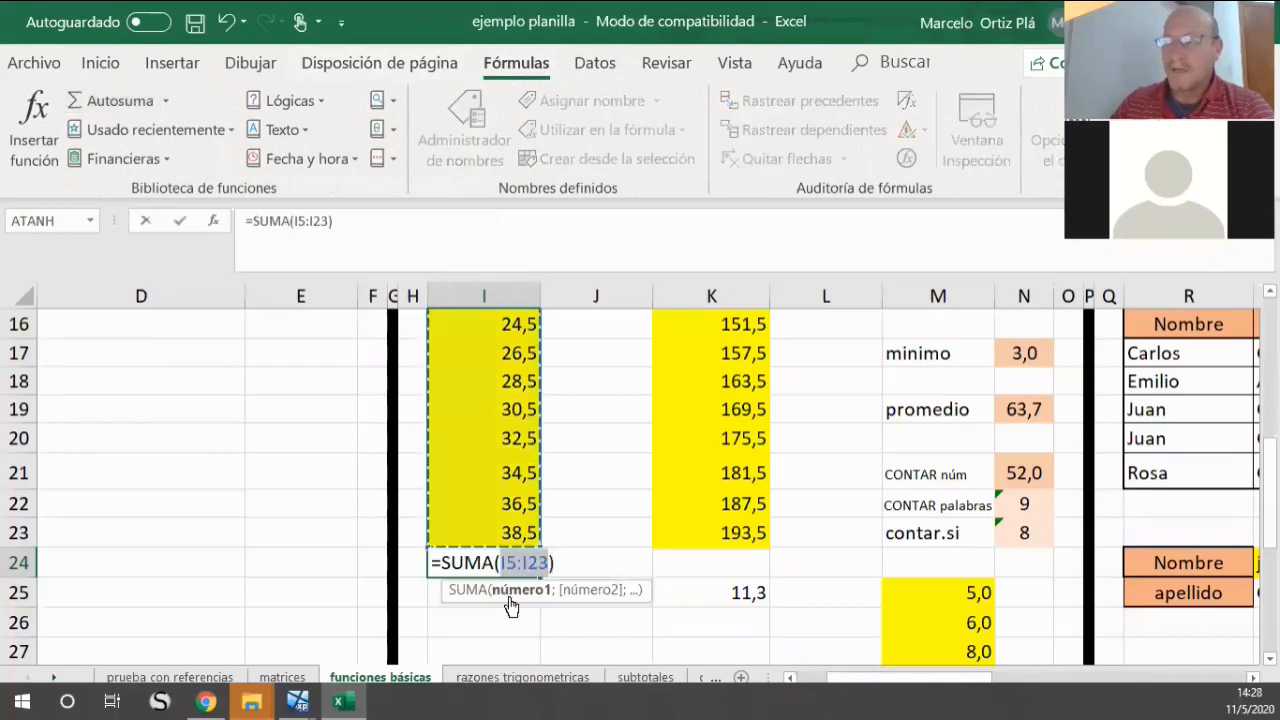
pyautogui.scroll(3, 526, 352)
pyautogui.scroll(3, 526, 352)
pyautogui.scroll(-5, 526, 352)
pyautogui.scroll(-2, 526, 352)
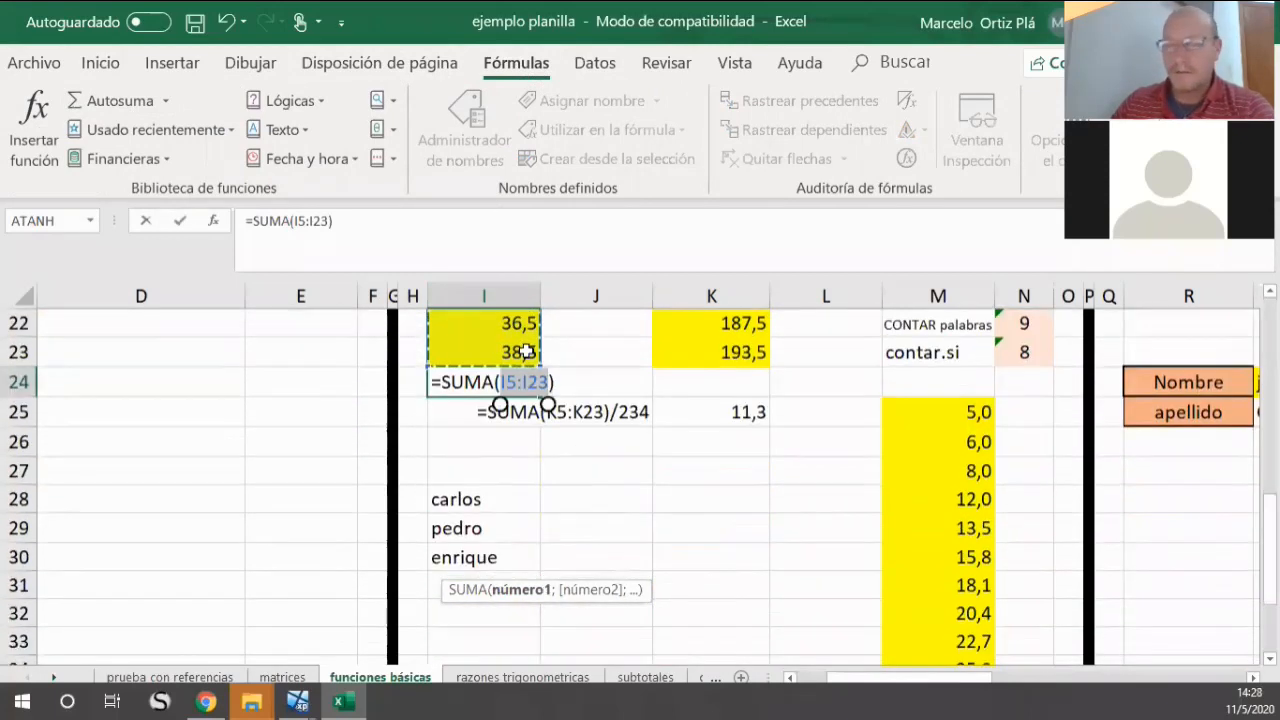
pyautogui.press('Return')
pyautogui.click(436, 381)
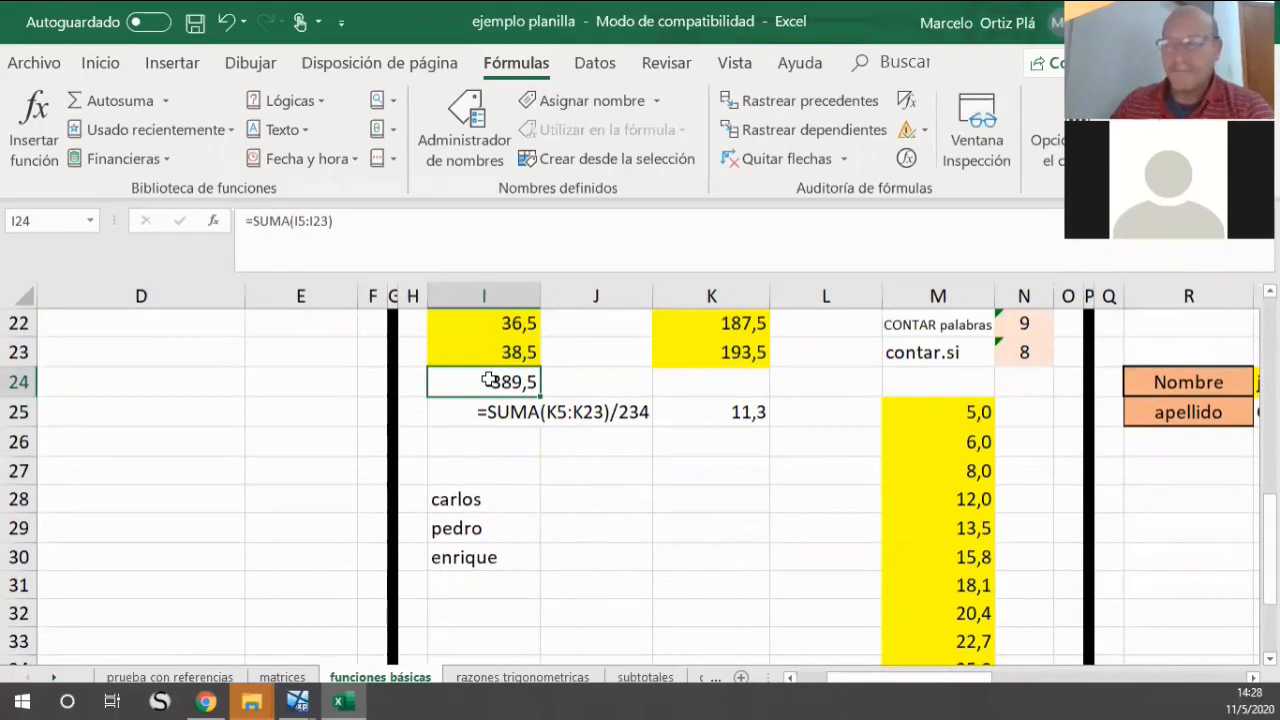
pyautogui.scroll(1, 578, 360)
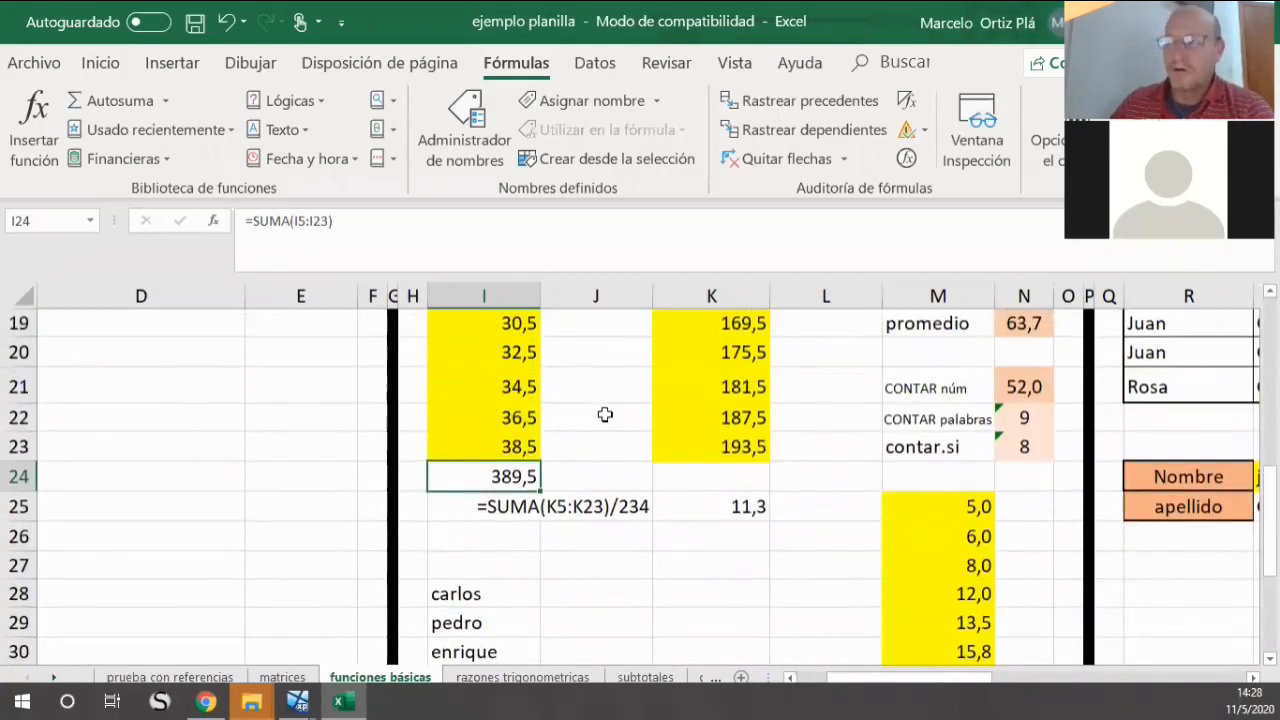
pyautogui.click(605, 476)
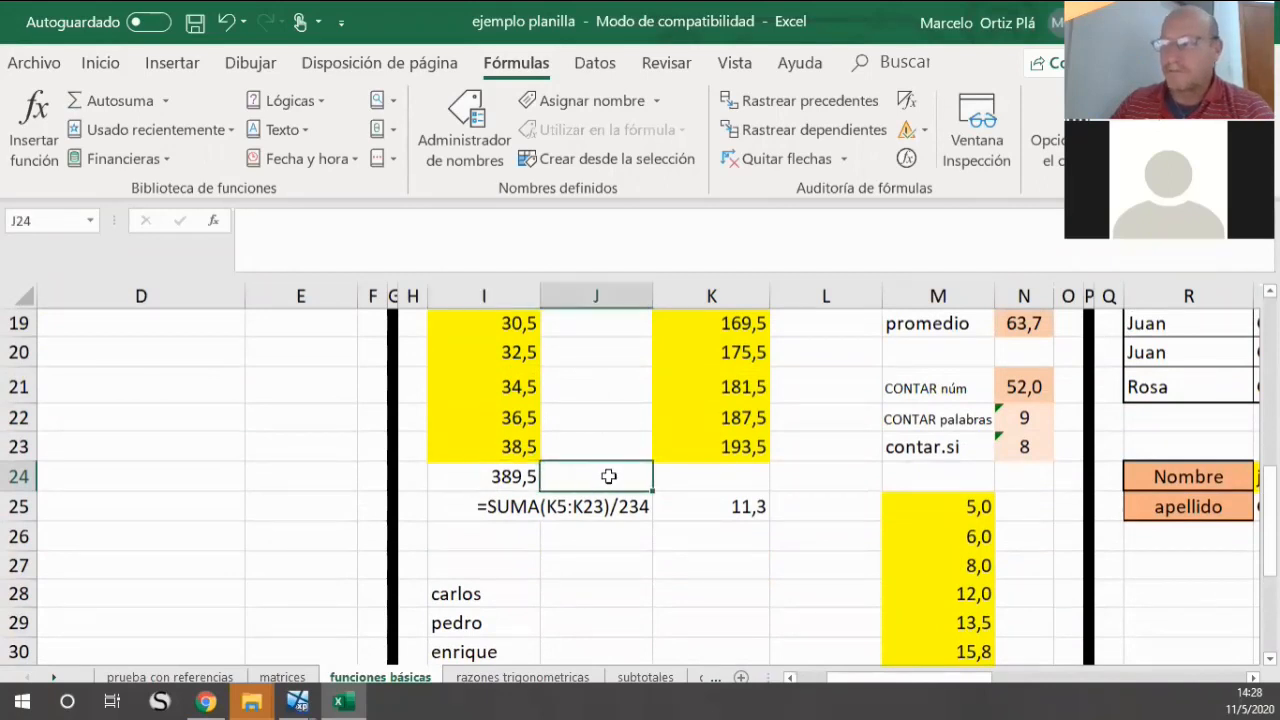
# Step: Replace the sum in I24 with a count-numbers function over I5:I23 and check its formula
pyautogui.click(500, 476)
pyautogui.press('Delete')
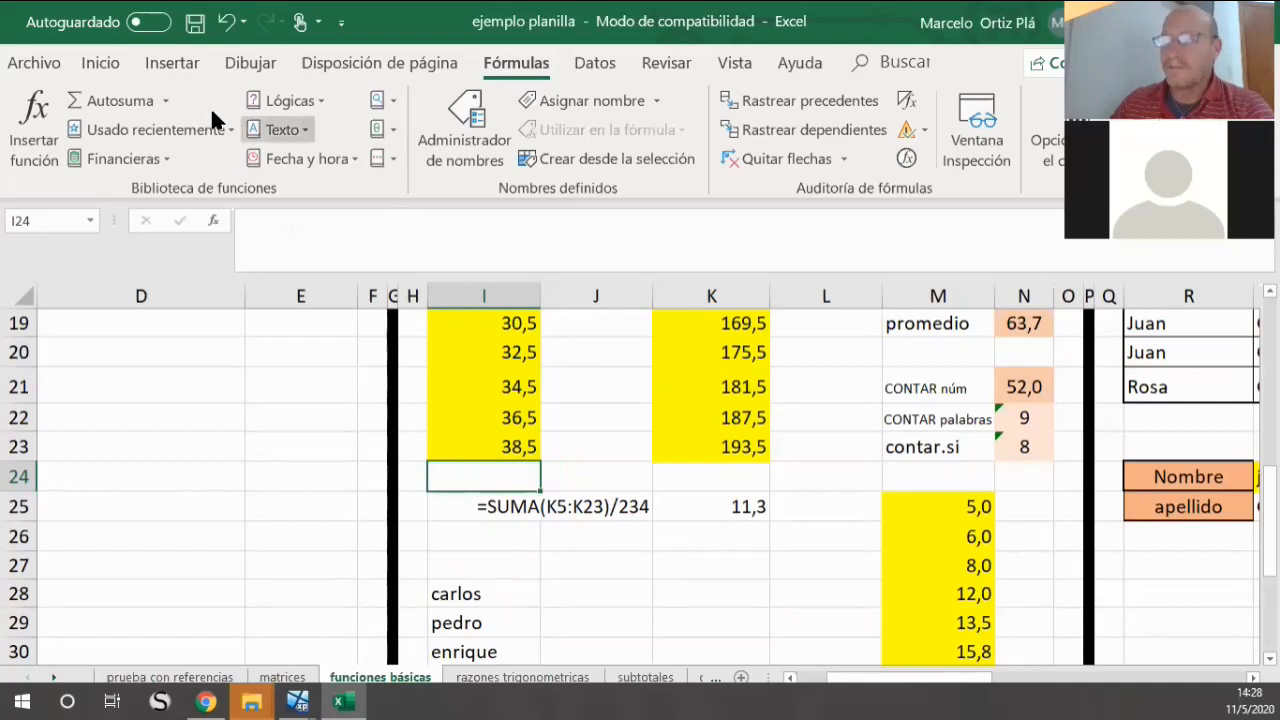
pyautogui.click(166, 101)
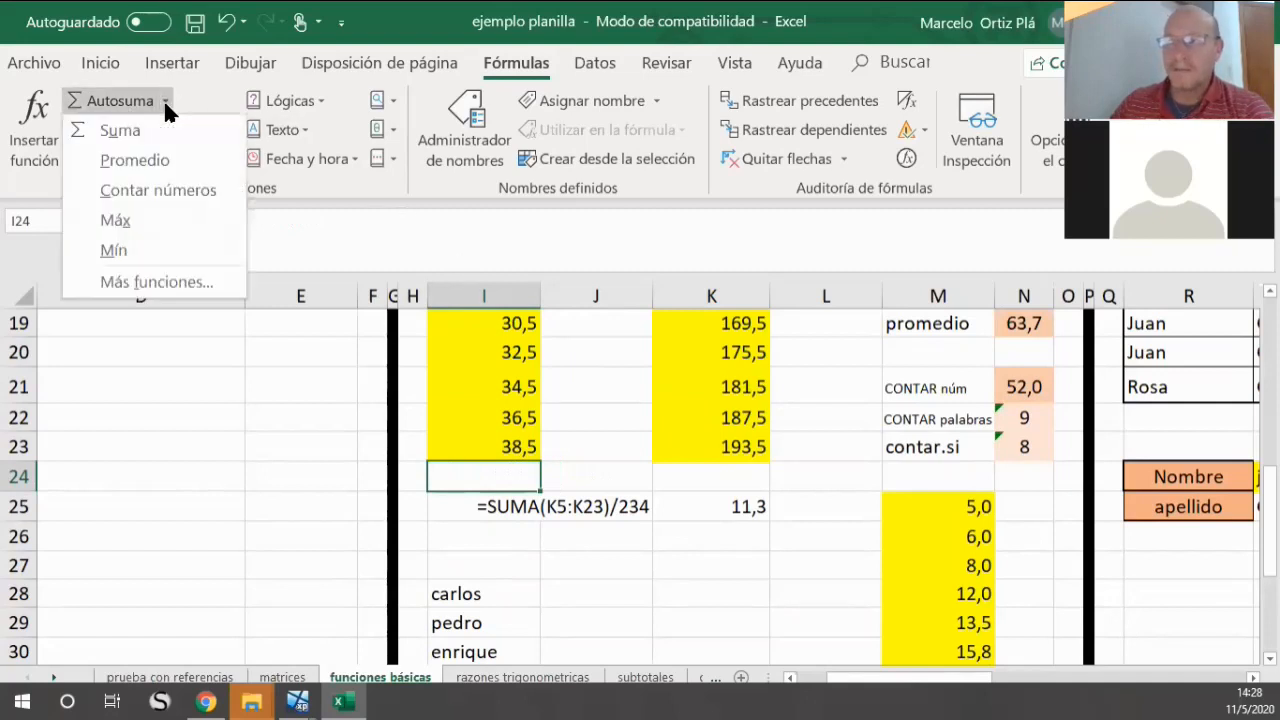
pyautogui.click(155, 199)
pyautogui.press('Return')
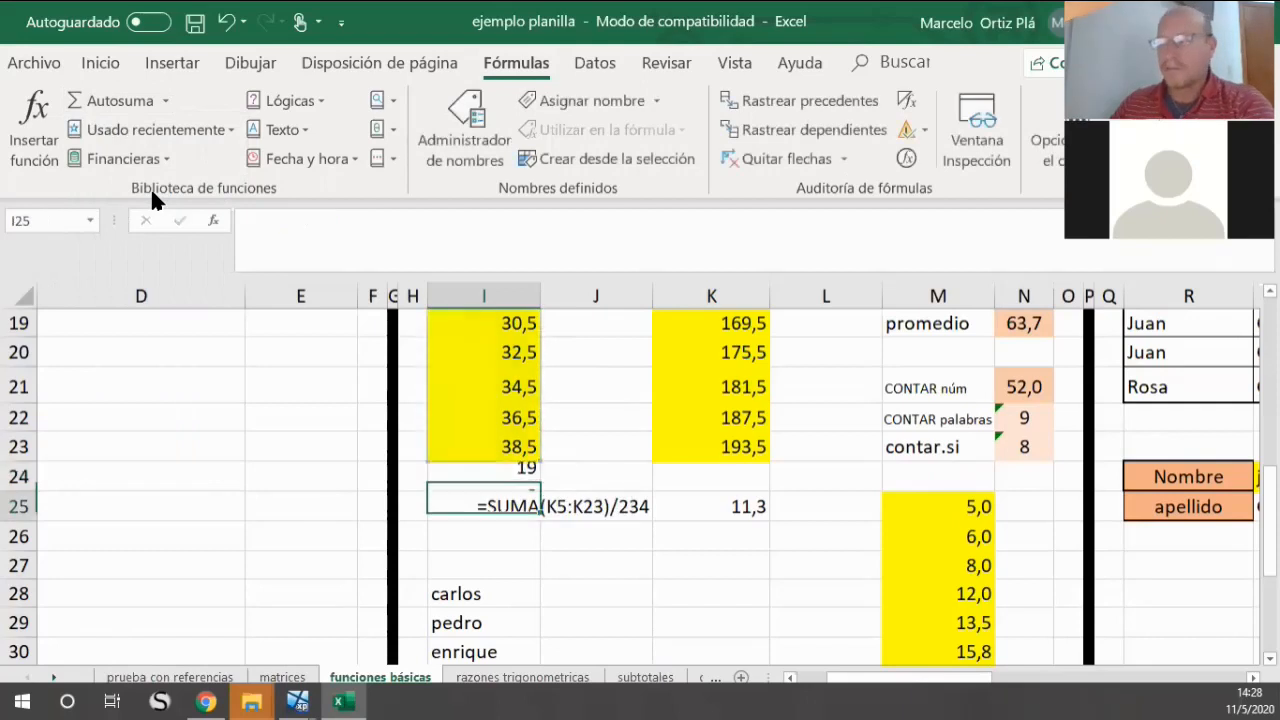
pyautogui.click(471, 476)
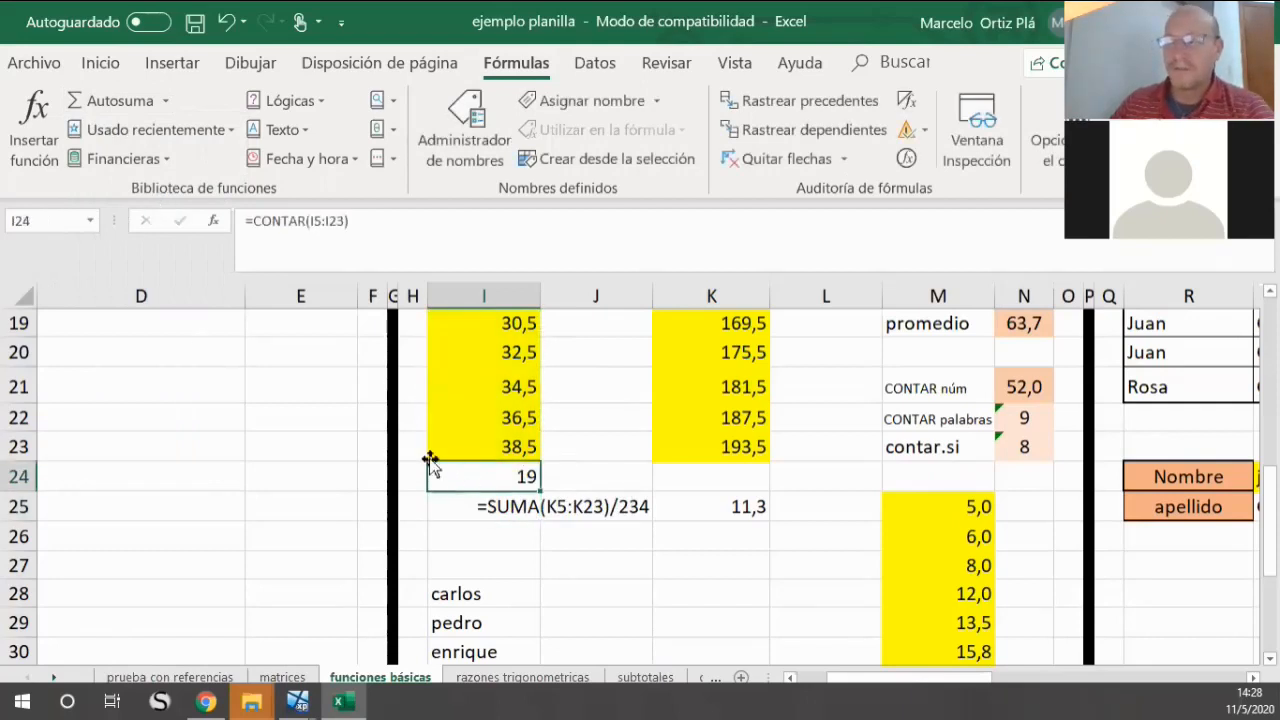
# Step: Start numbering the rows beside the column I values by entering 1 in H5 and 2 in H6
pyautogui.scroll(6, 443, 400)
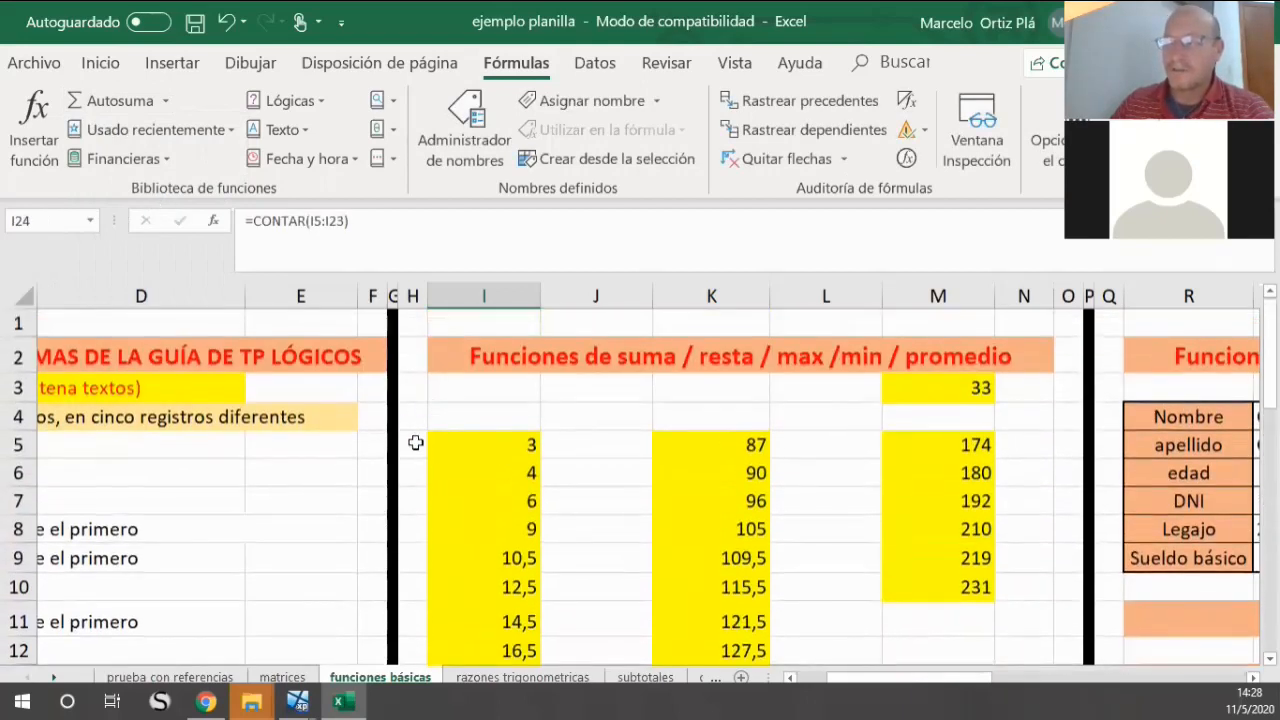
pyautogui.click(415, 443)
pyautogui.write('1')
pyautogui.press('Return')
pyautogui.write('2')
pyautogui.press('Return')
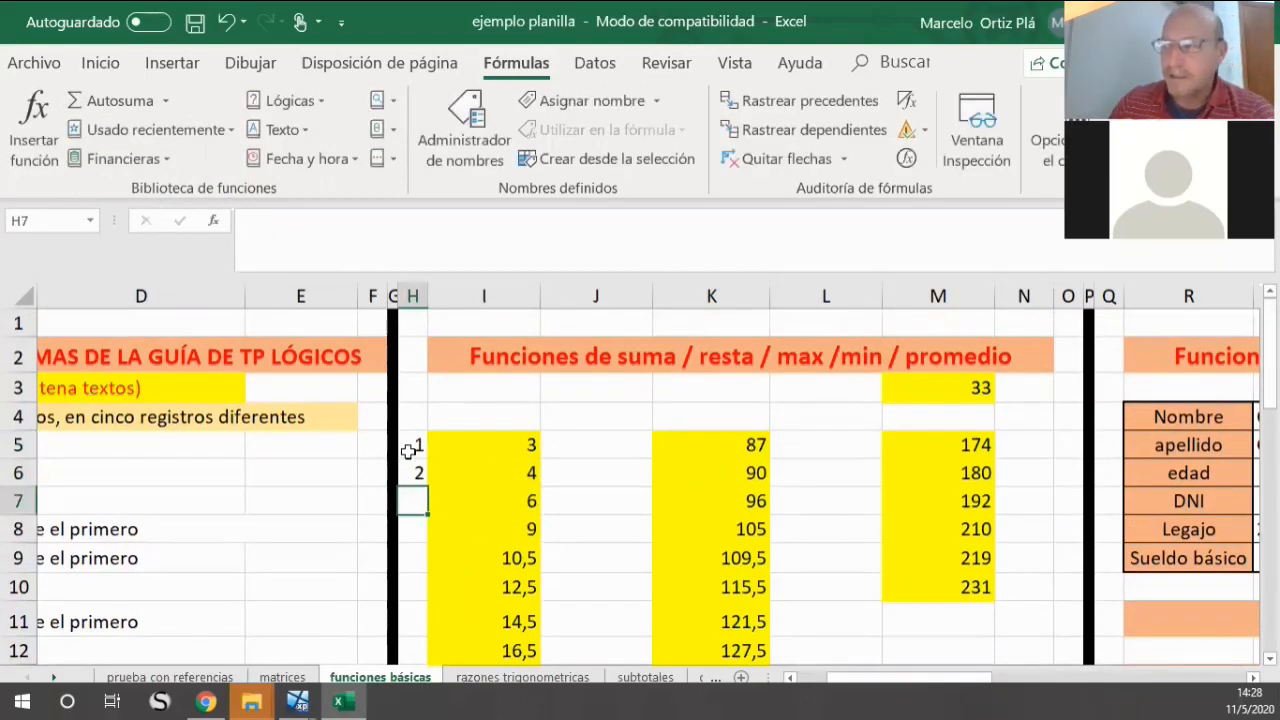
# Step: Extend the number series in H5:H6 down to H23 and check it against the count formula in I24
pyautogui.moveTo(409, 452); pyautogui.dragTo(416, 472)
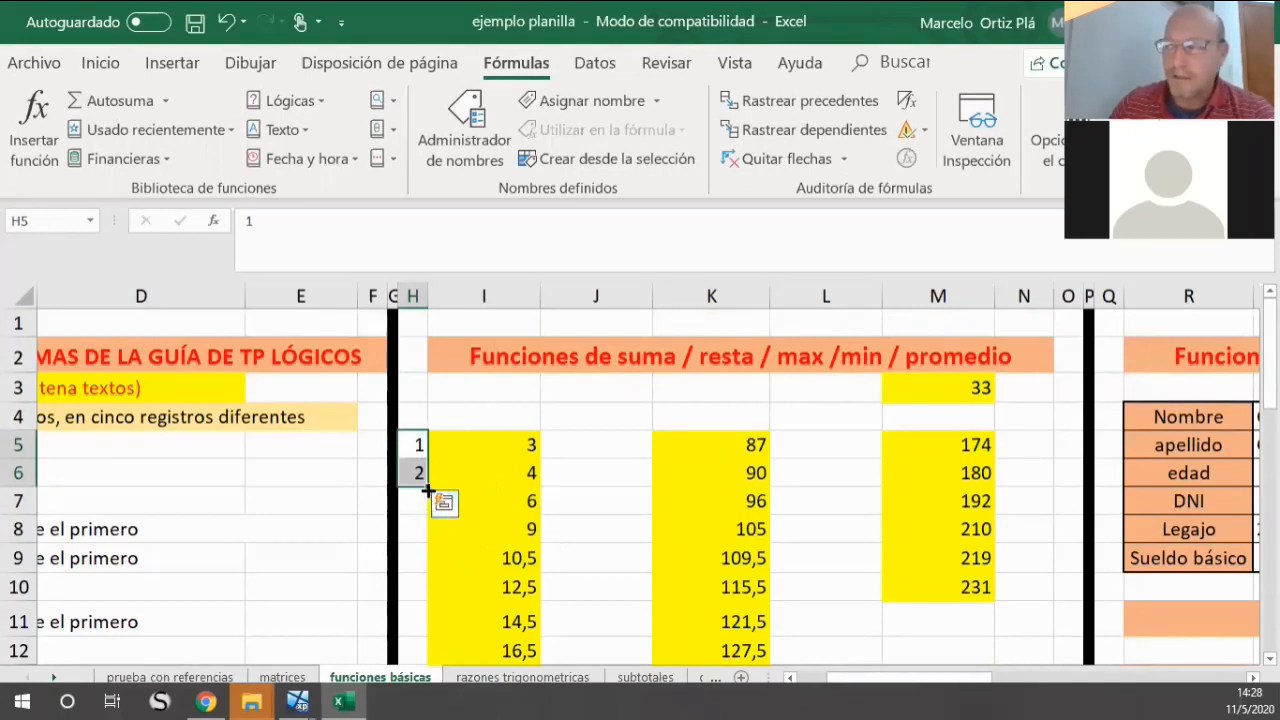
pyautogui.moveTo(428, 487); pyautogui.dragTo(436, 598)
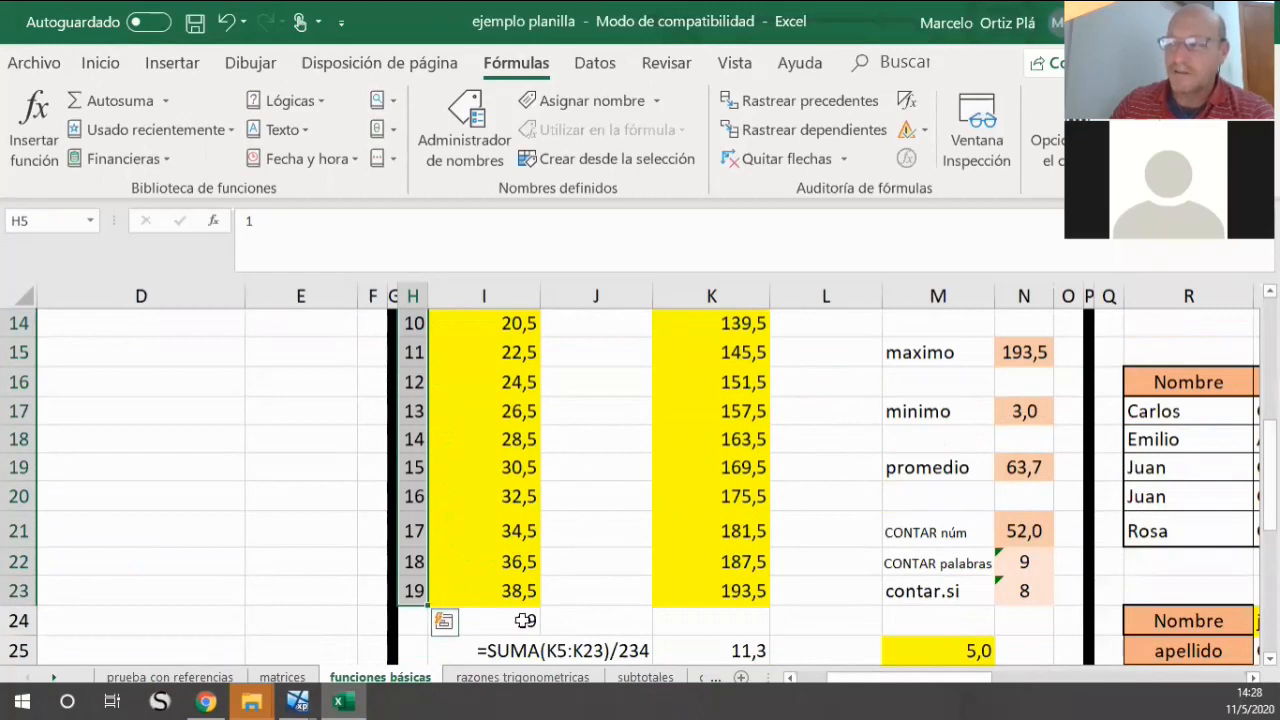
pyautogui.click(589, 564)
pyautogui.click(454, 619)
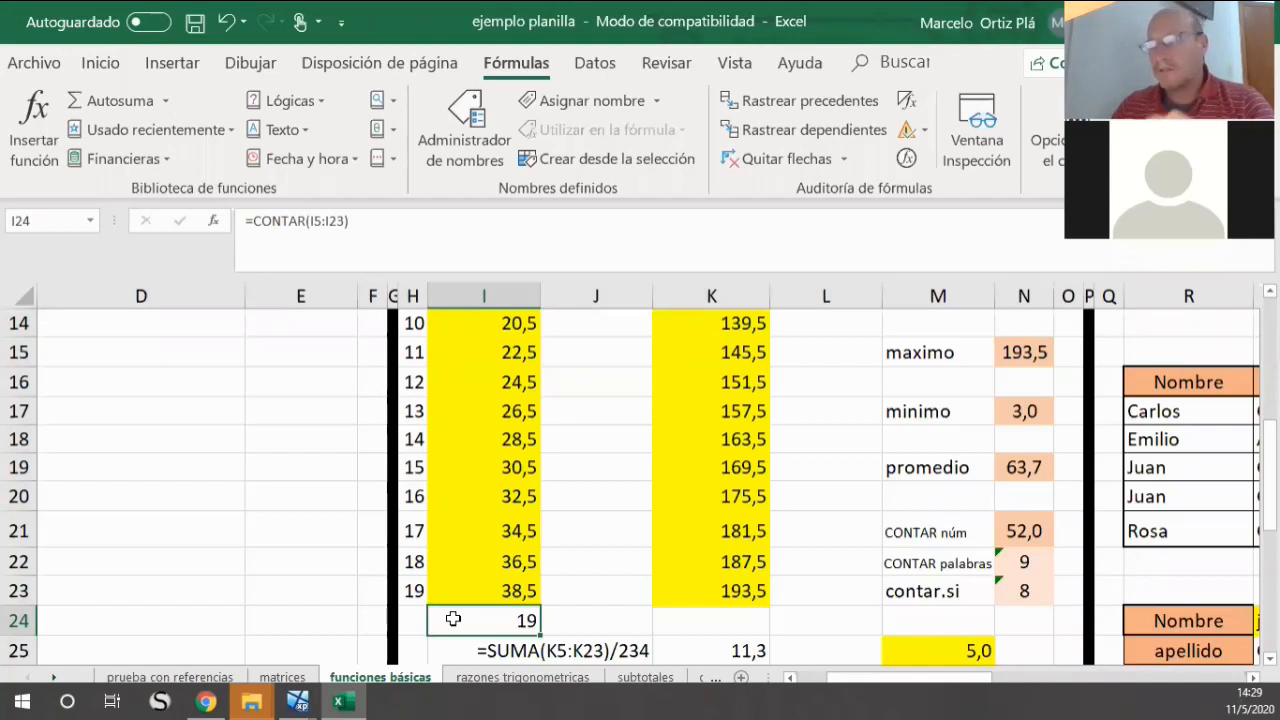
pyautogui.scroll(-2, 554, 541)
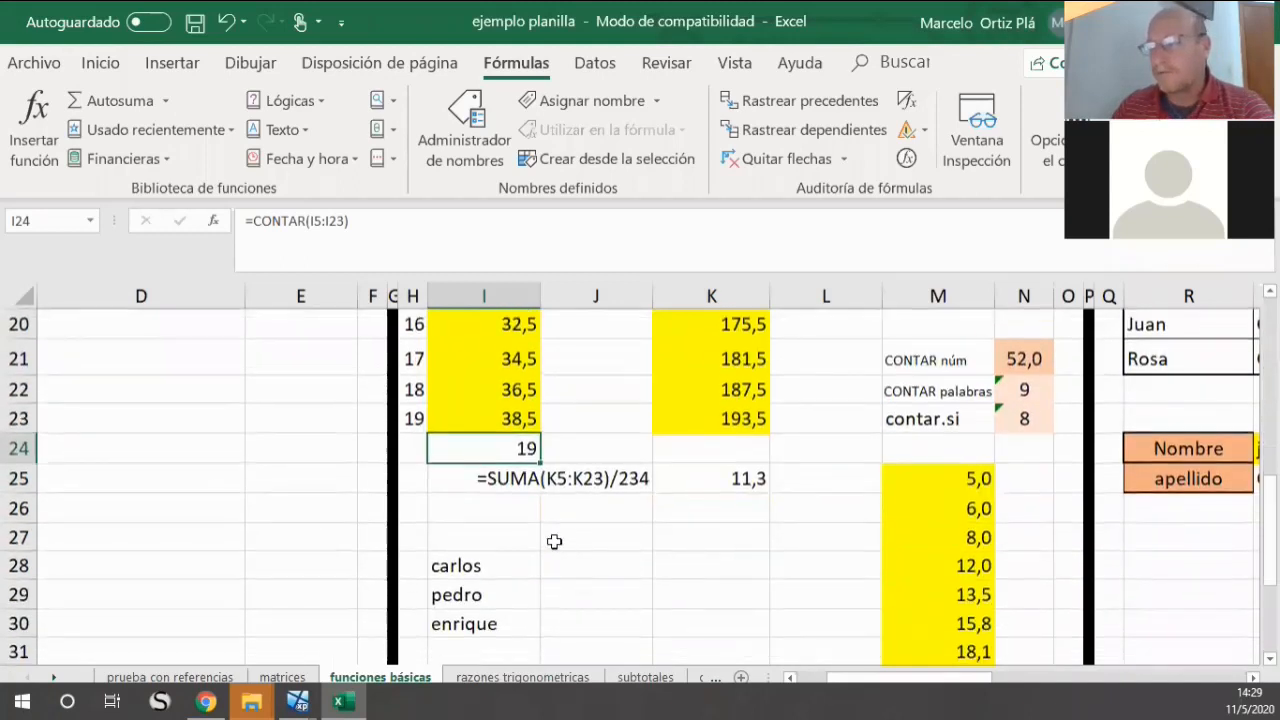
pyautogui.click(502, 510)
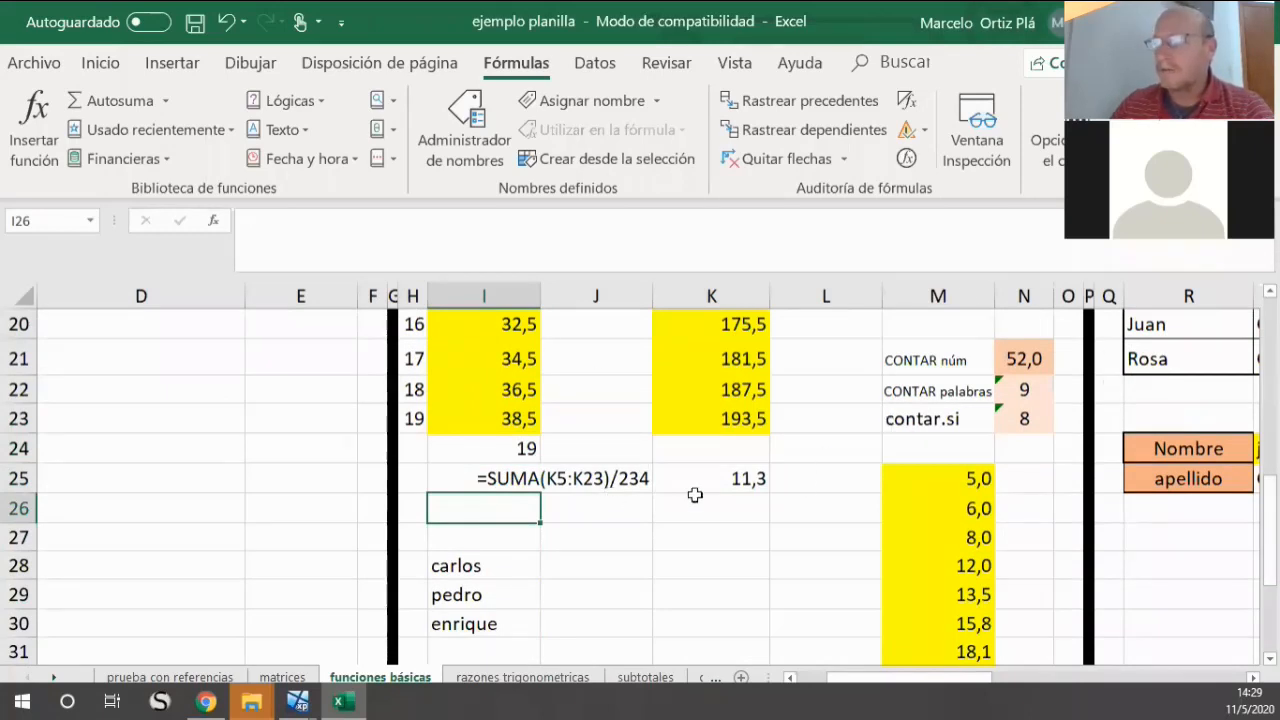
# Step: Enter the label "suma" in cell M13, above the "maximo" label
pyautogui.scroll(3, 694, 494)
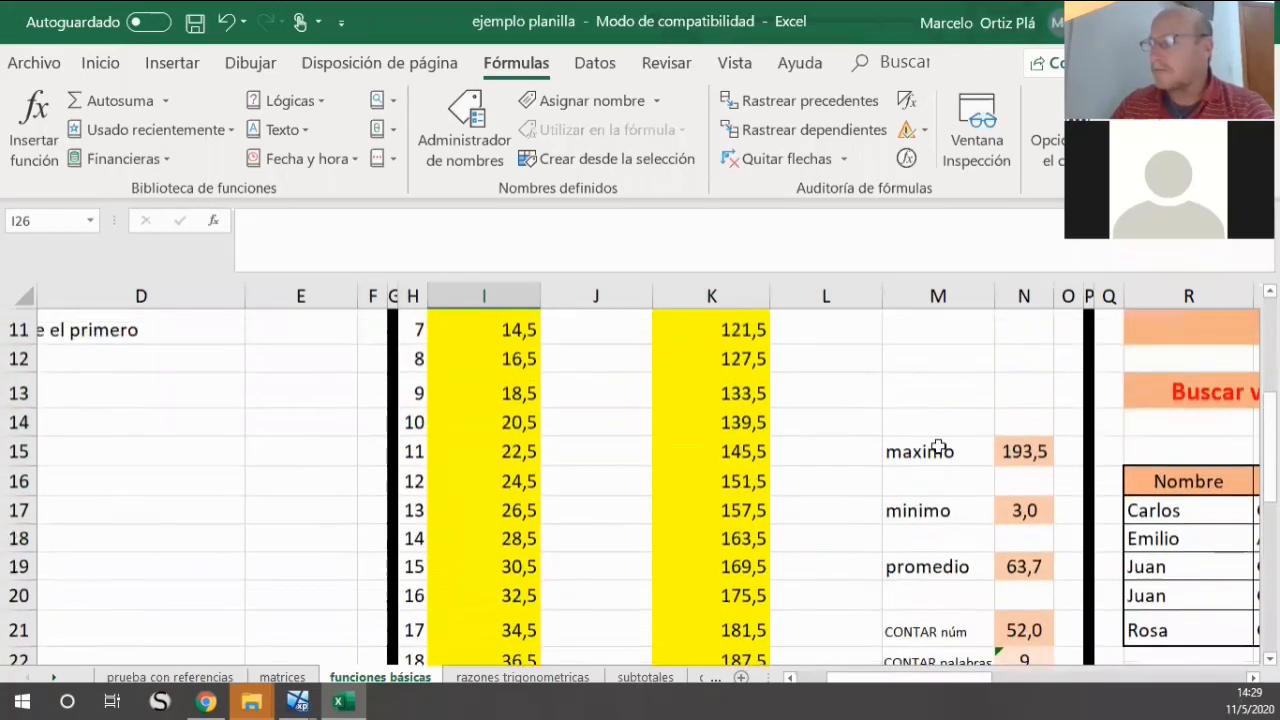
pyautogui.click(946, 396)
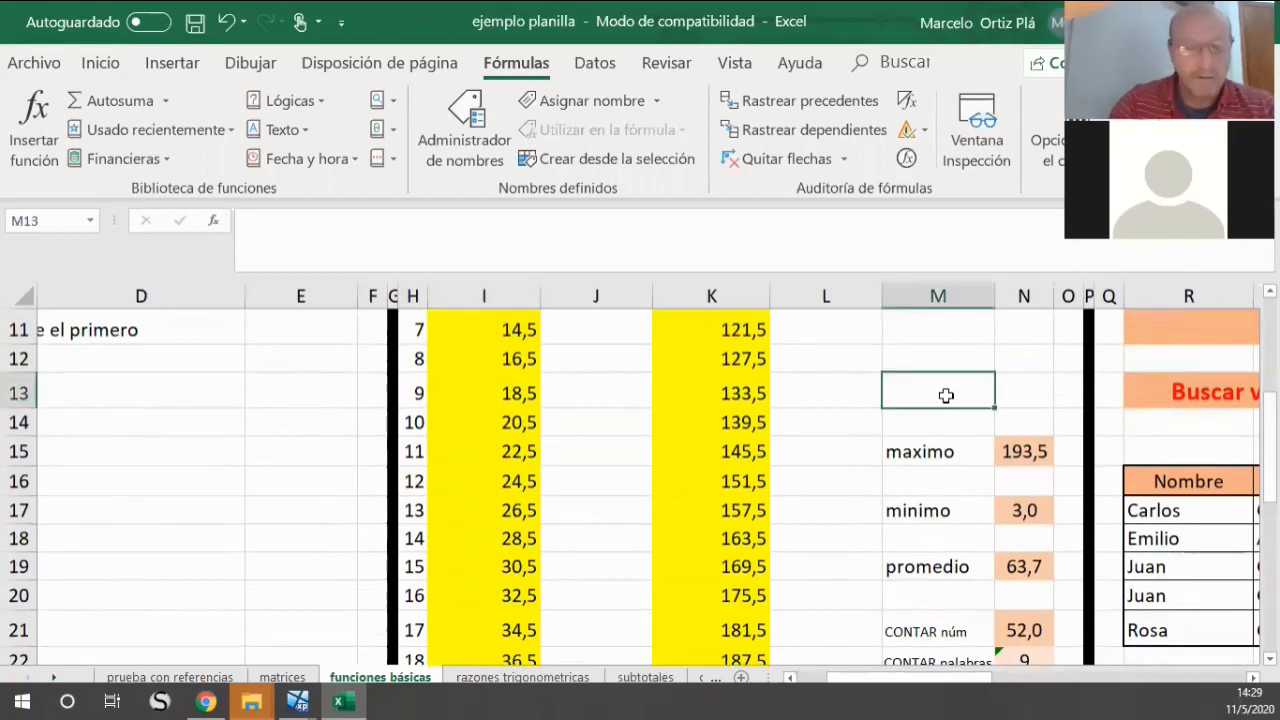
pyautogui.write('suma')
pyautogui.press('Return')
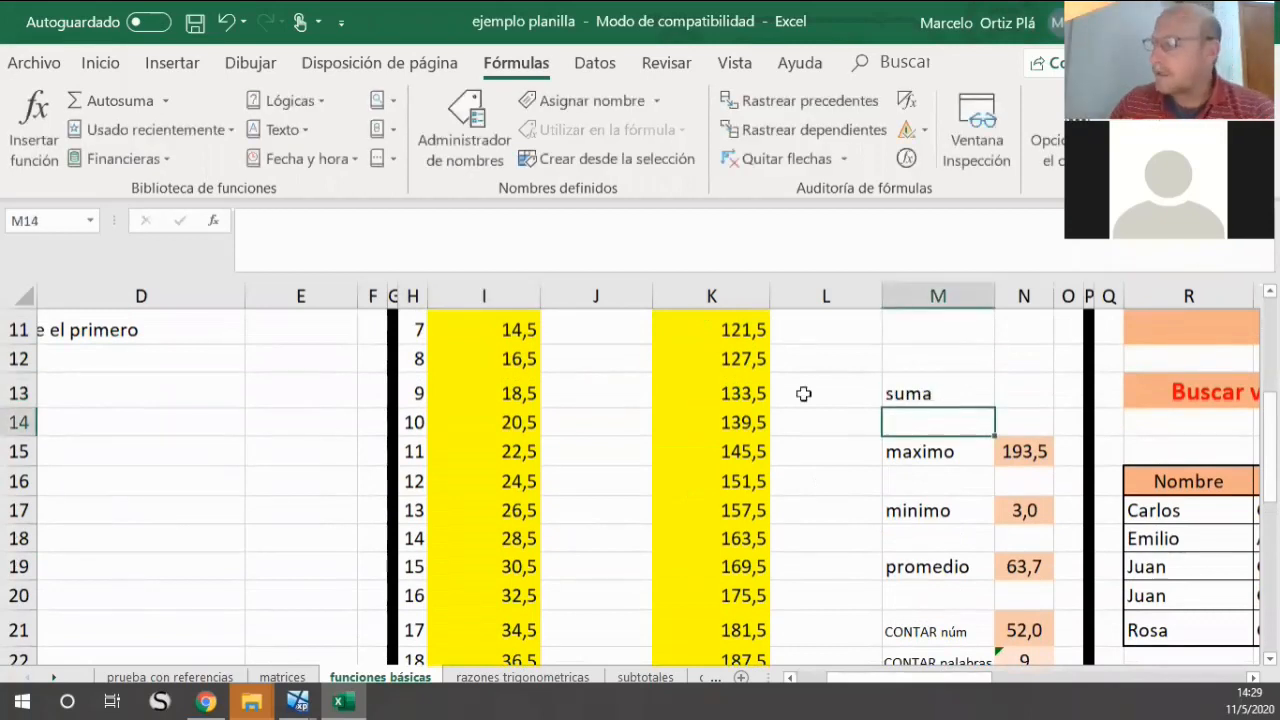
# Step: Apply the lightest orange theme fill to cell N13 beside the "suma" label
pyautogui.click(1034, 386)
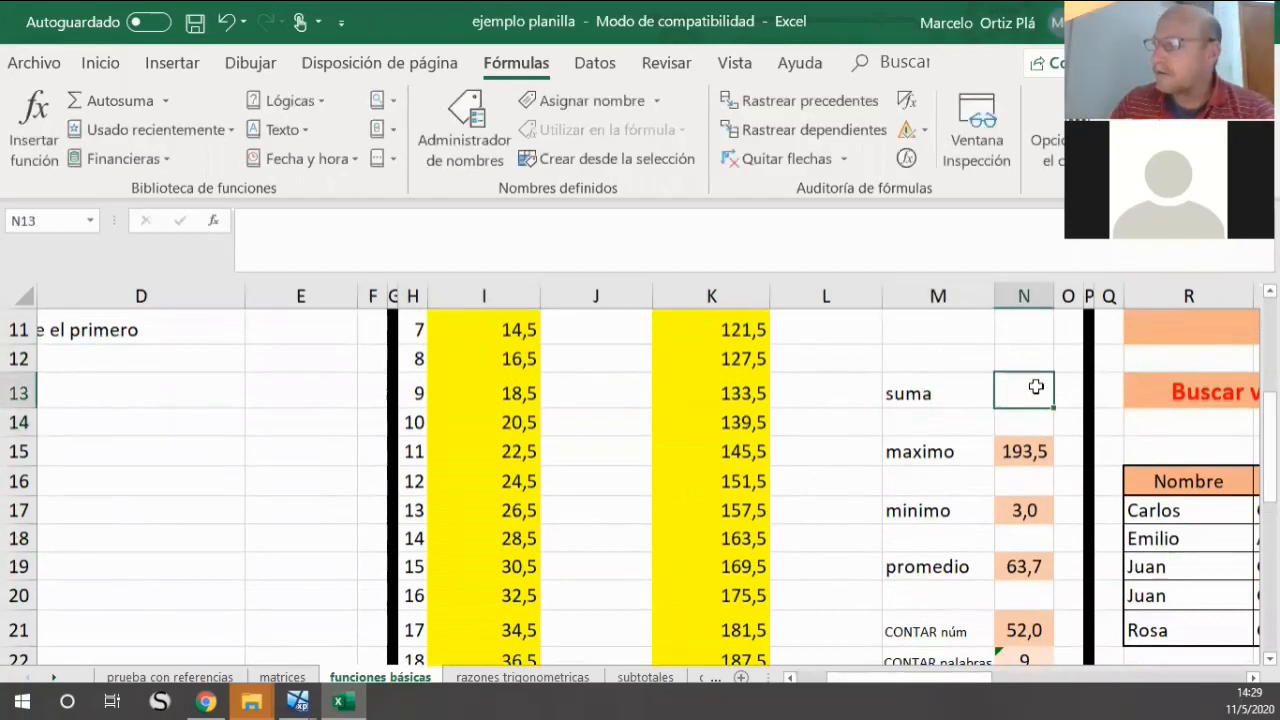
pyautogui.click(116, 62)
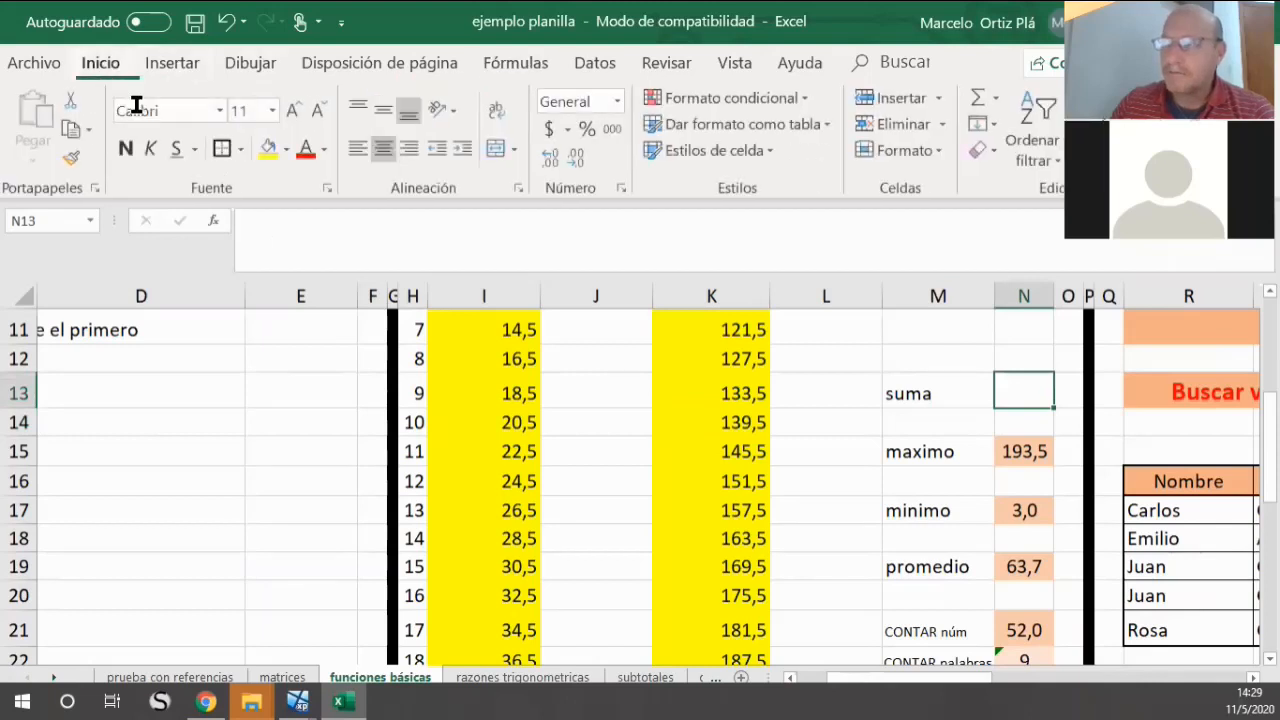
pyautogui.click(287, 152)
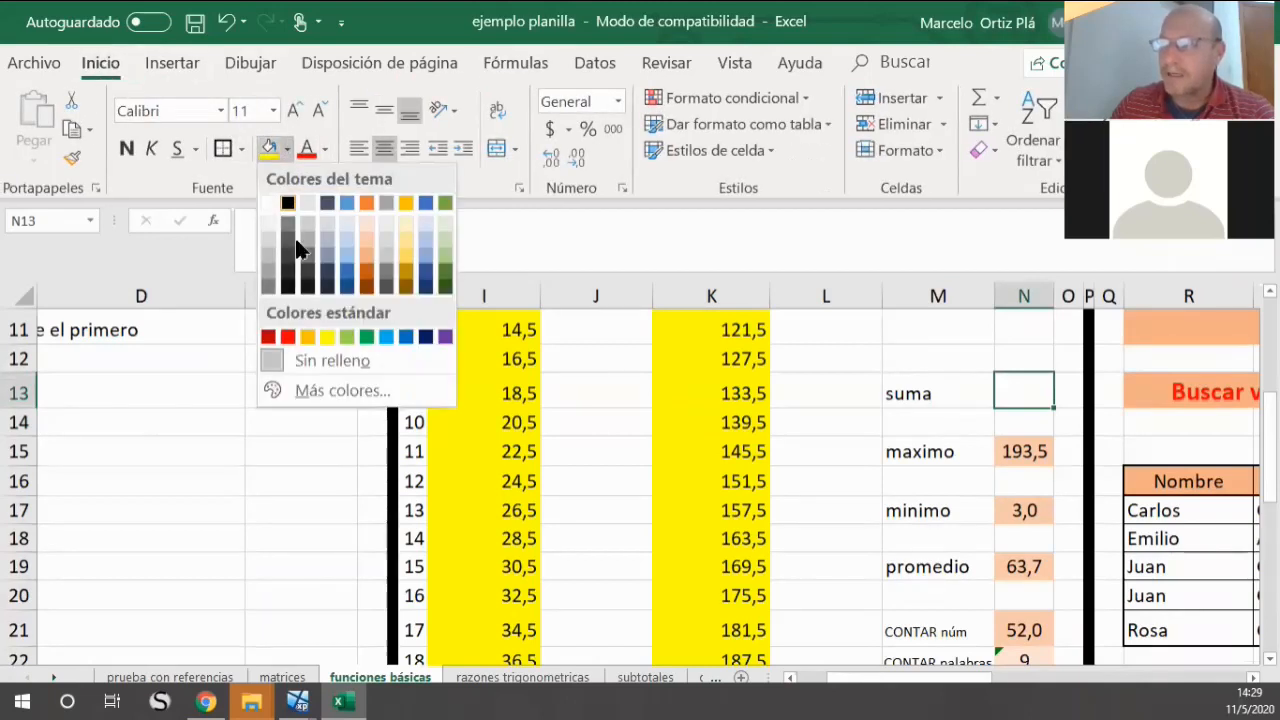
pyautogui.click(364, 226)
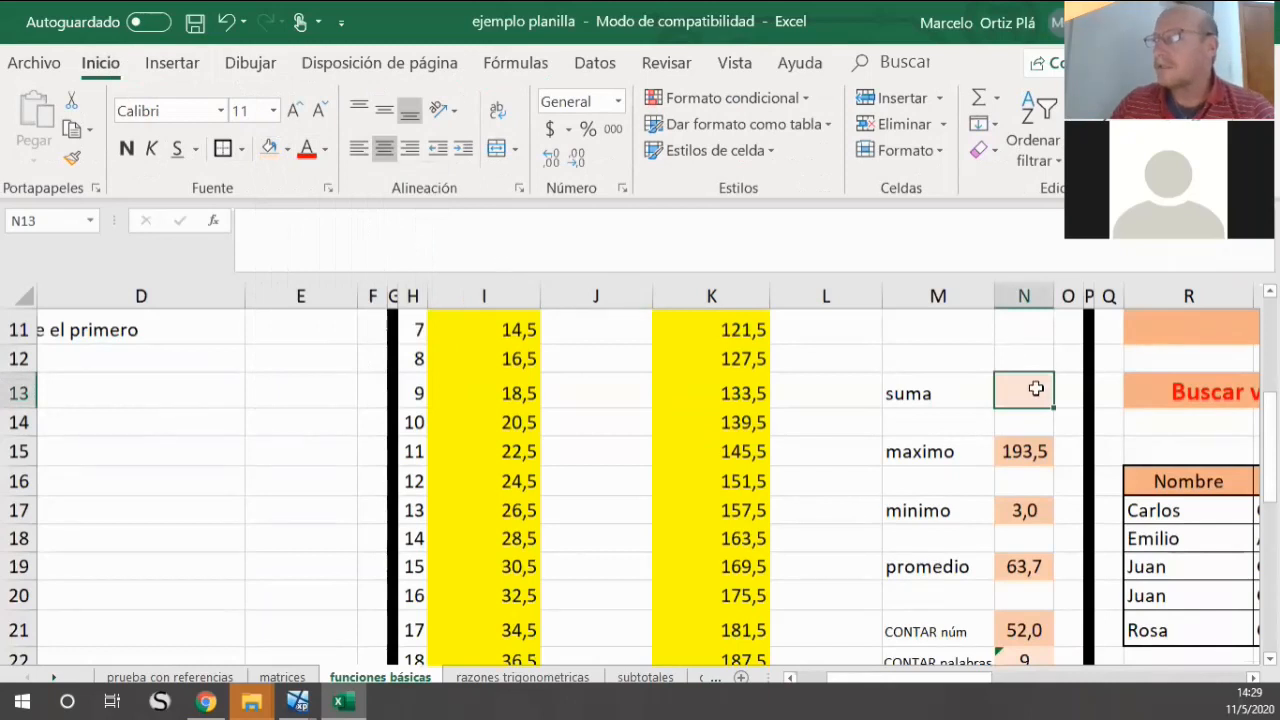
# Step: Search the function library for "suma" and insert the SUMA function in cell N13
pyautogui.click(480, 248)
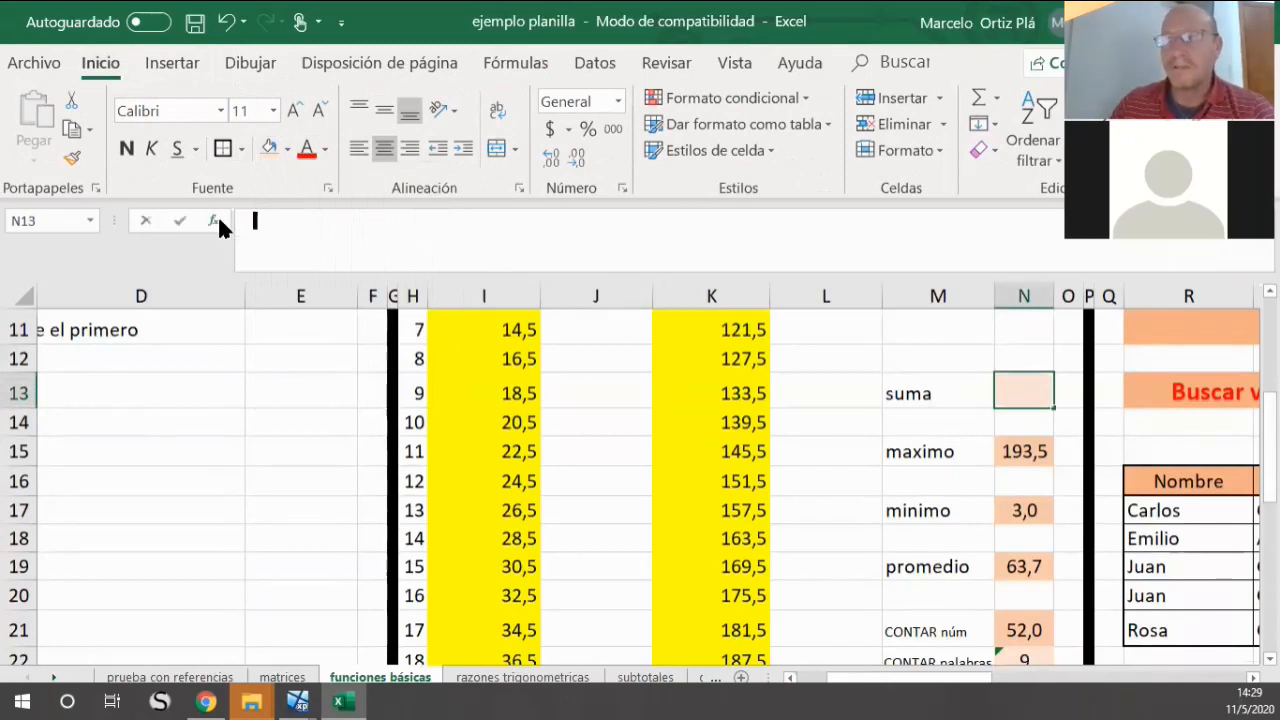
pyautogui.click(214, 220)
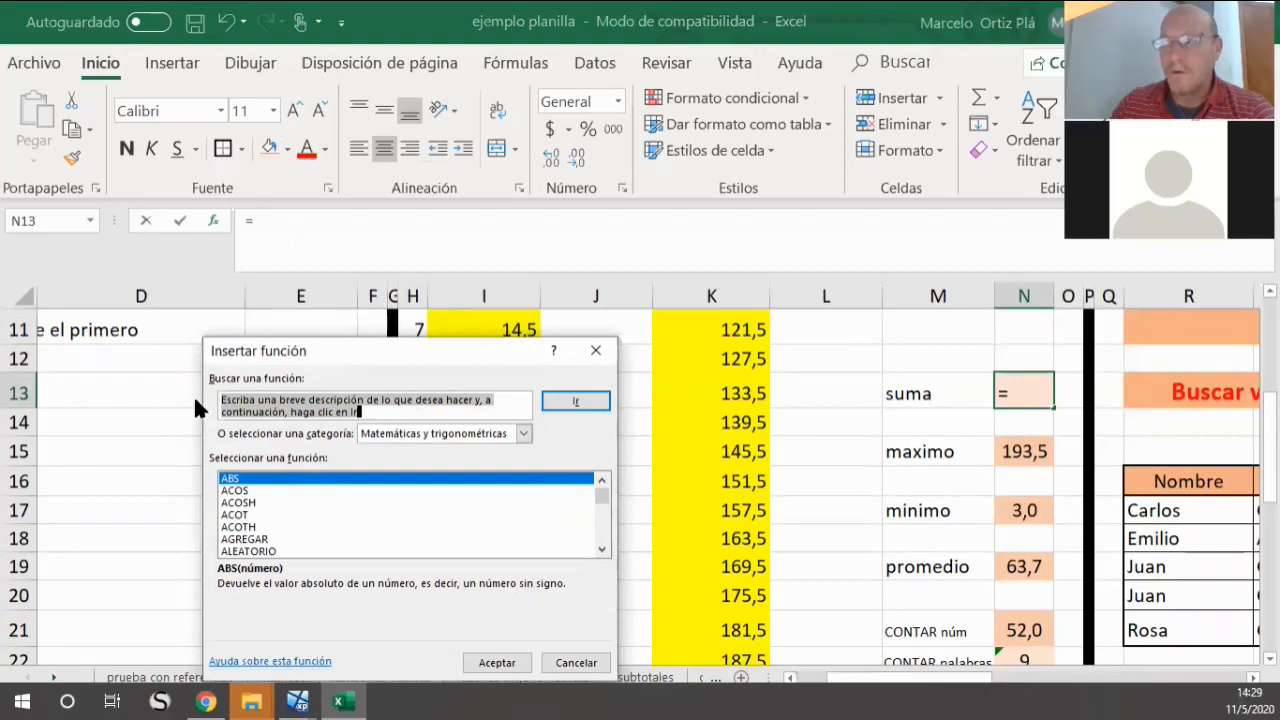
pyautogui.moveTo(212, 348); pyautogui.dragTo(177, 228)
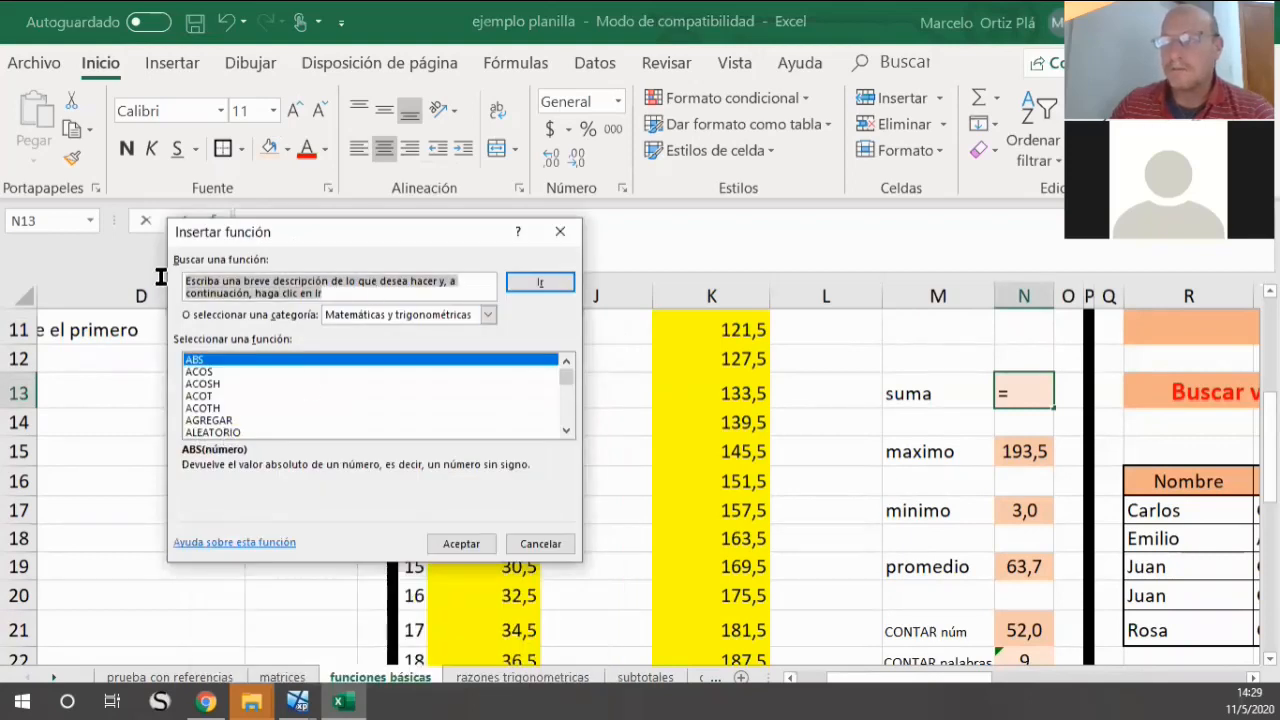
pyautogui.write('suma')
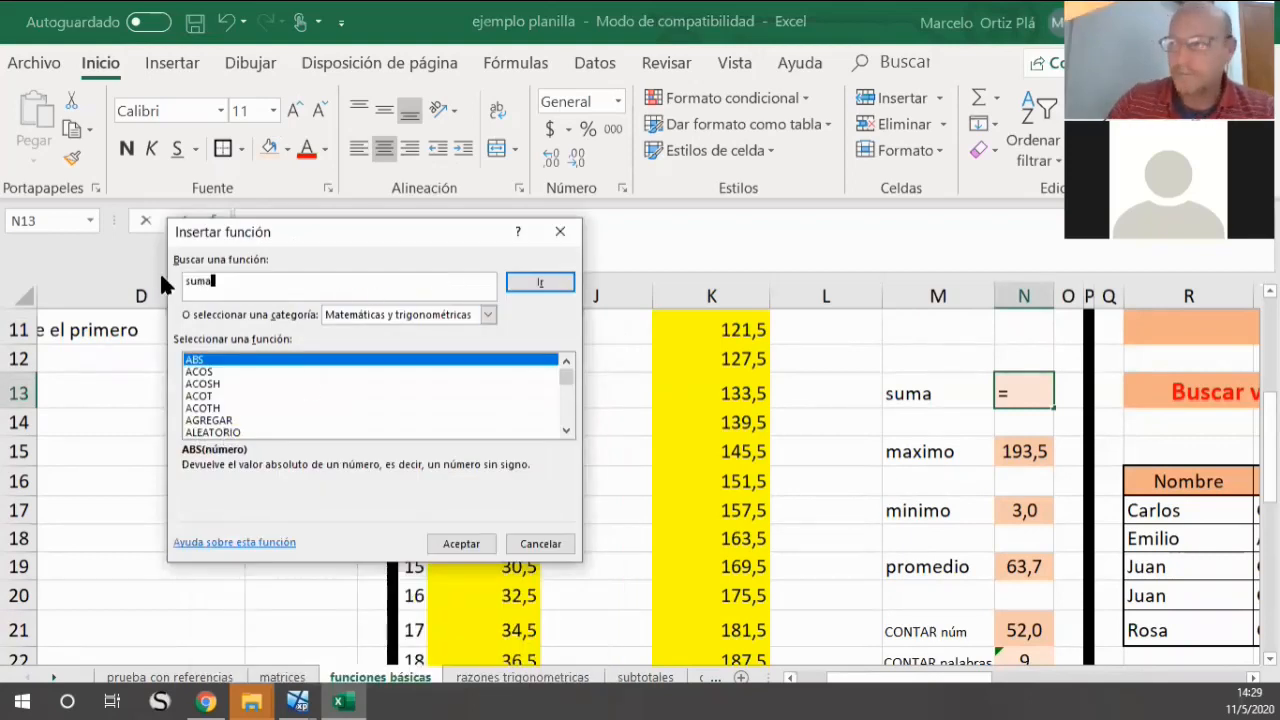
pyautogui.click(558, 278)
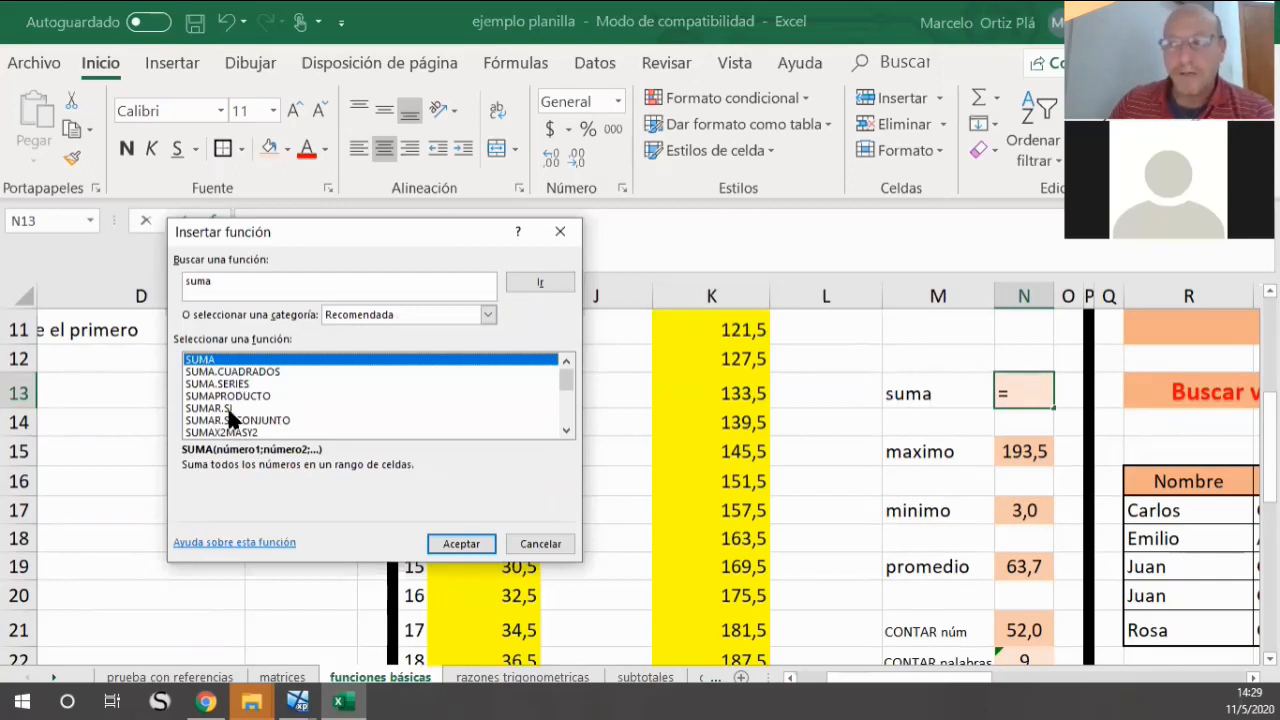
pyautogui.click(458, 543)
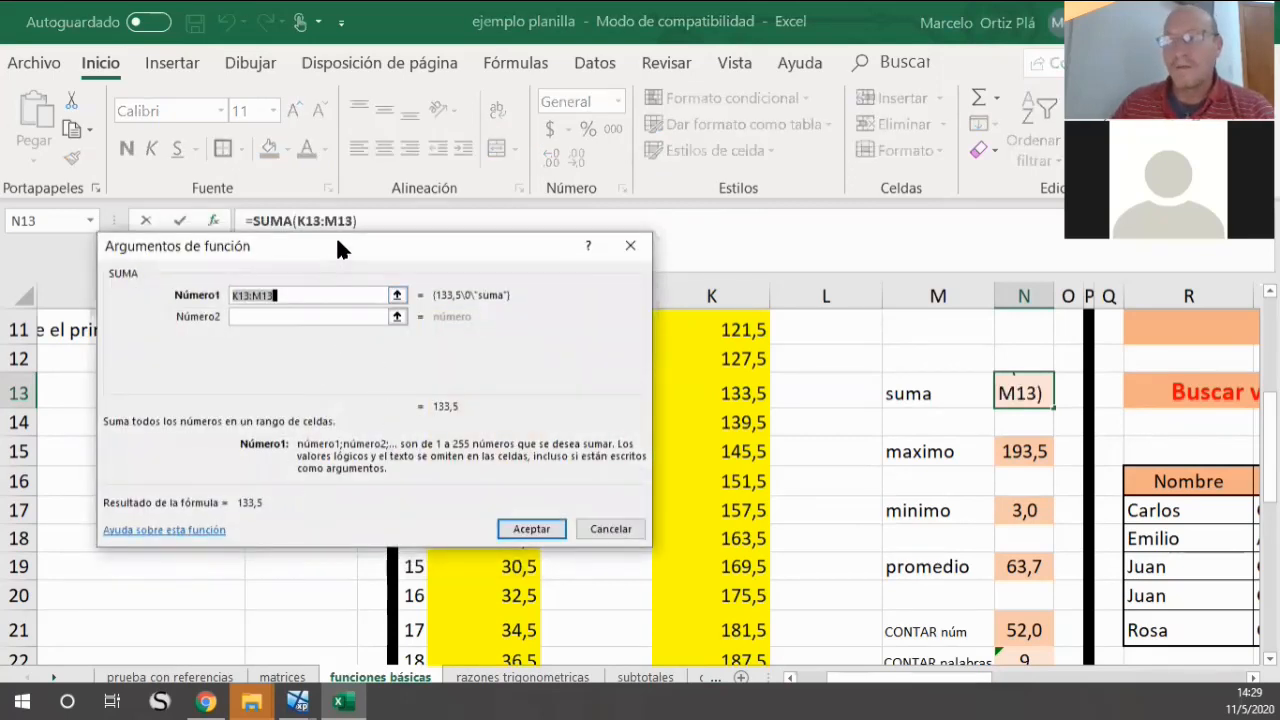
# Step: Set the SUMA function's first argument to the range I5:I23
pyautogui.click(398, 297)
pyautogui.scroll(3, 508, 350)
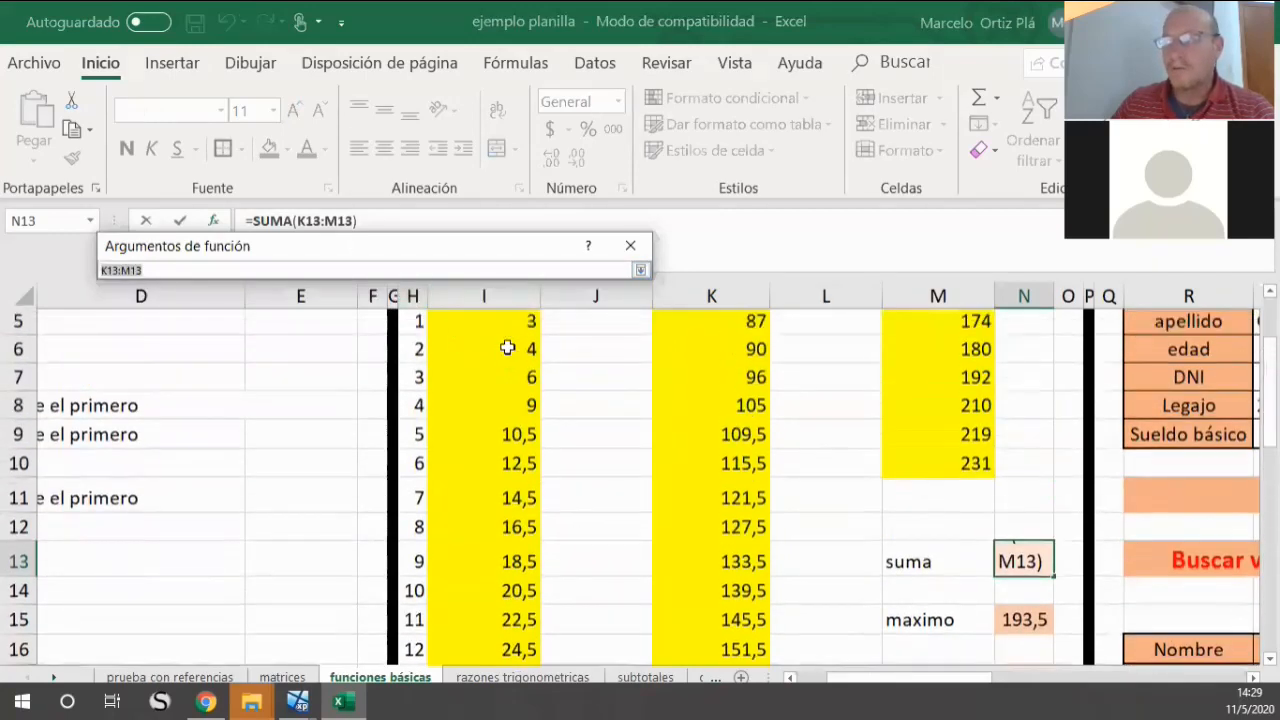
pyautogui.moveTo(484, 414); pyautogui.dragTo(485, 598)
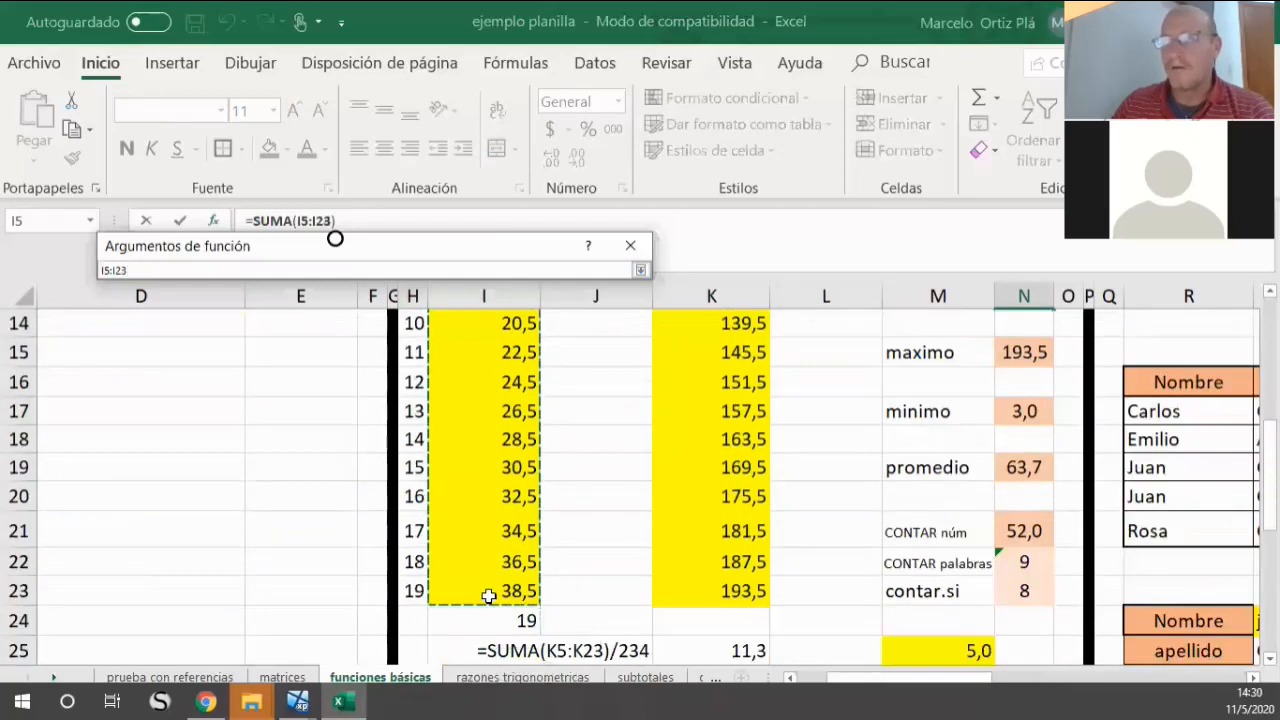
pyautogui.click(640, 270)
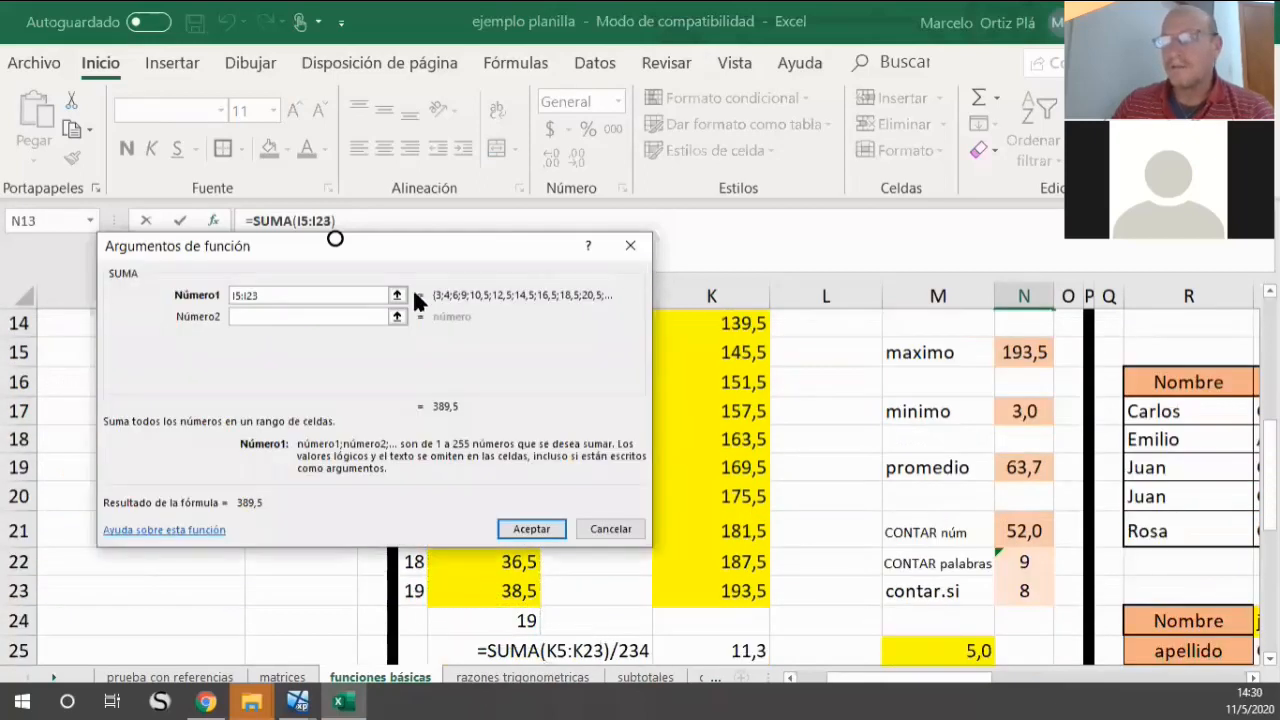
# Step: Add K5:K23, M5:M10 and M3 as the second to fourth SUMA arguments and accept the function
pyautogui.click(275, 316)
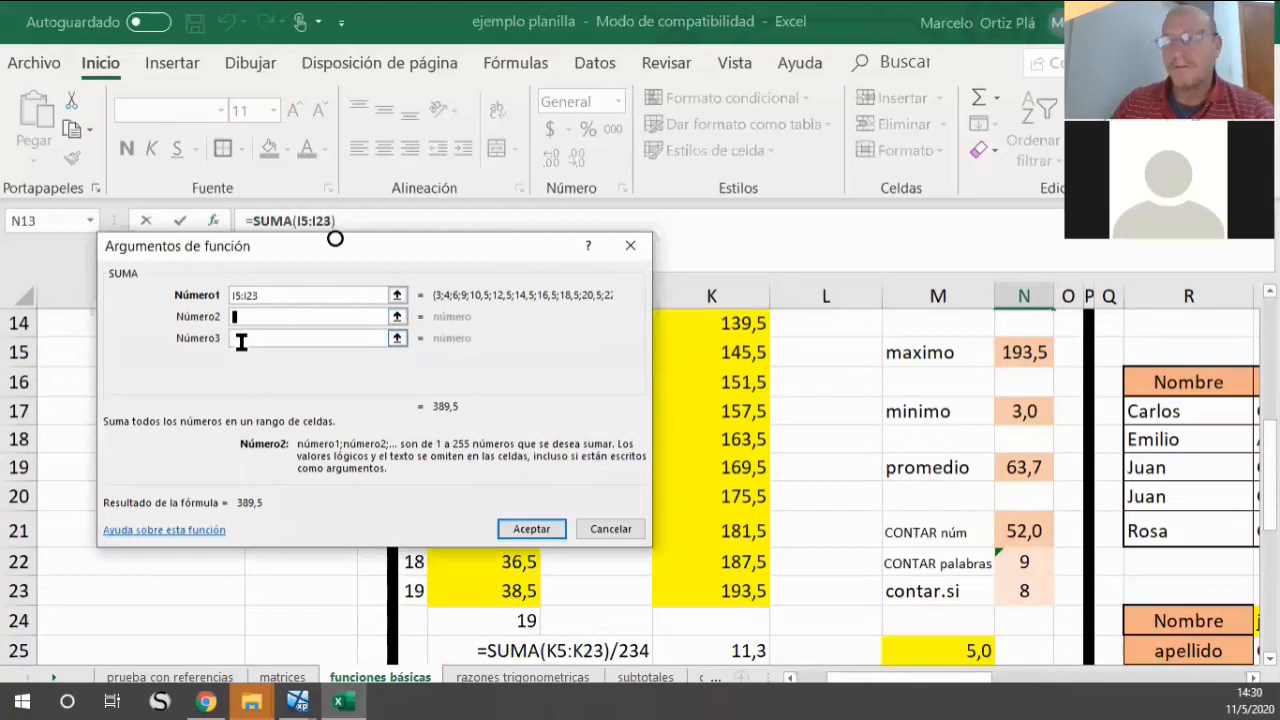
pyautogui.moveTo(745, 591); pyautogui.dragTo(691, 383)
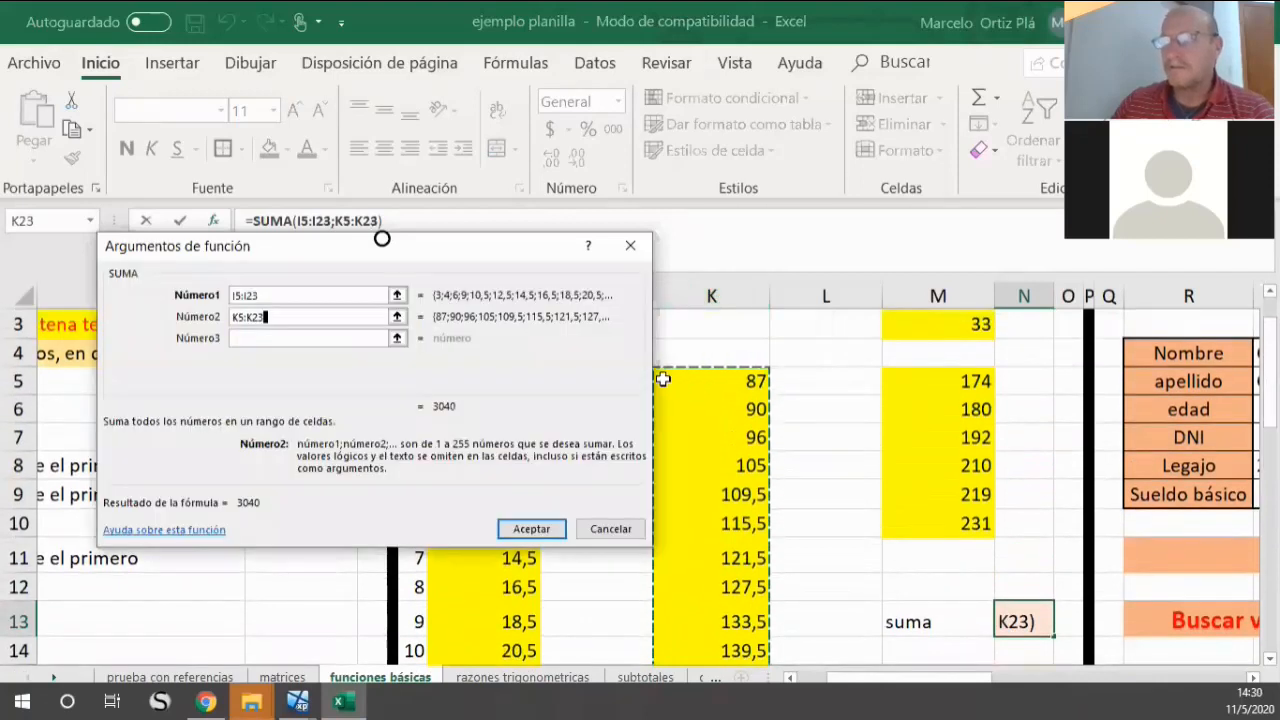
pyautogui.click(249, 337)
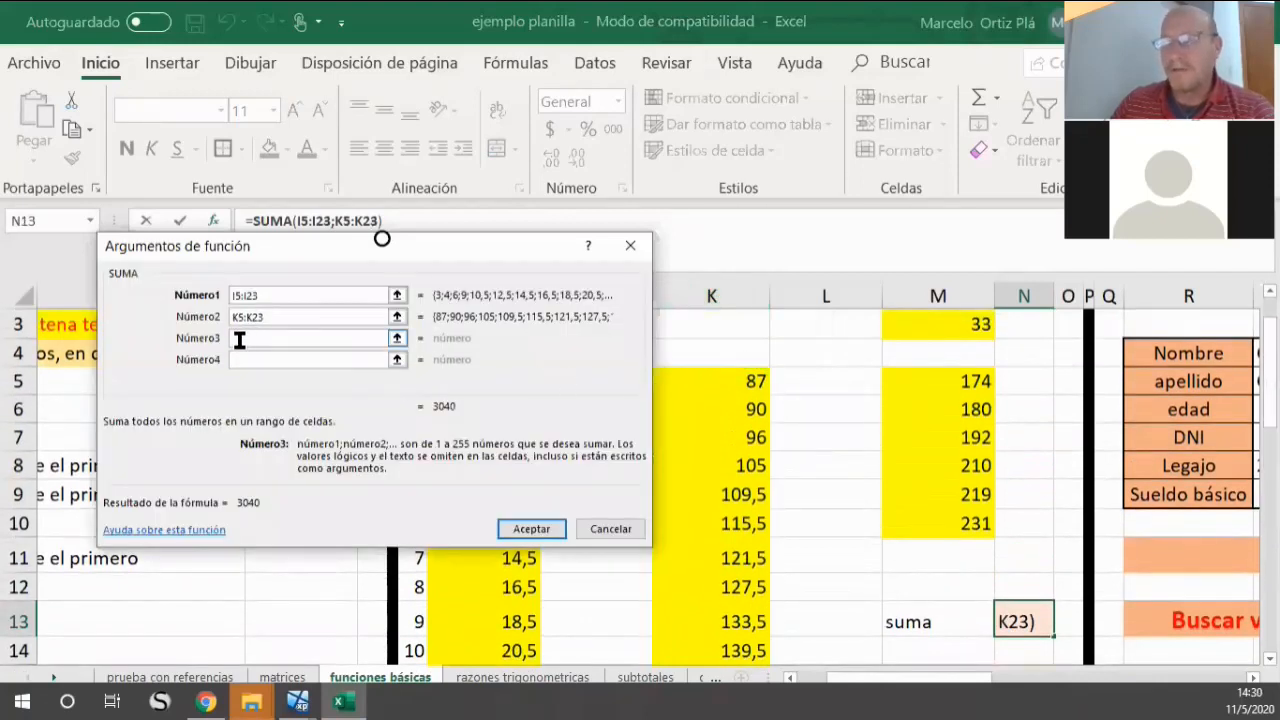
pyautogui.moveTo(926, 374); pyautogui.dragTo(940, 522)
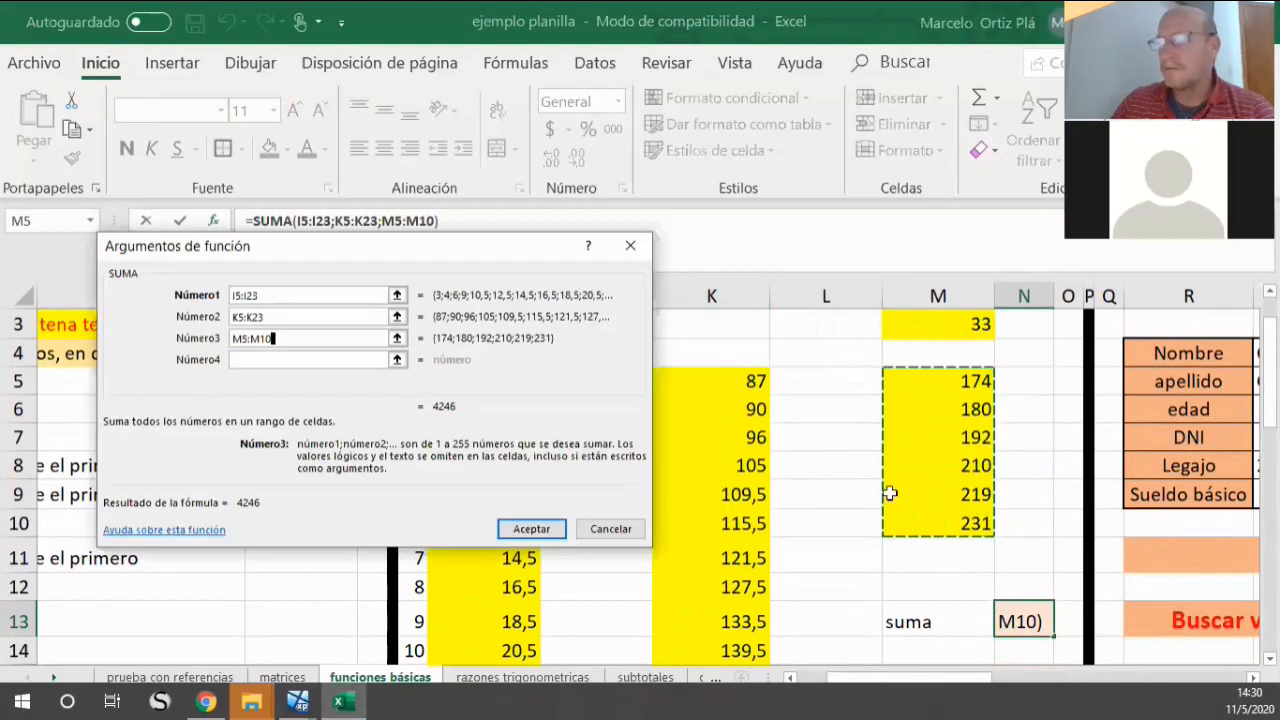
pyautogui.click(306, 360)
pyautogui.click(922, 326)
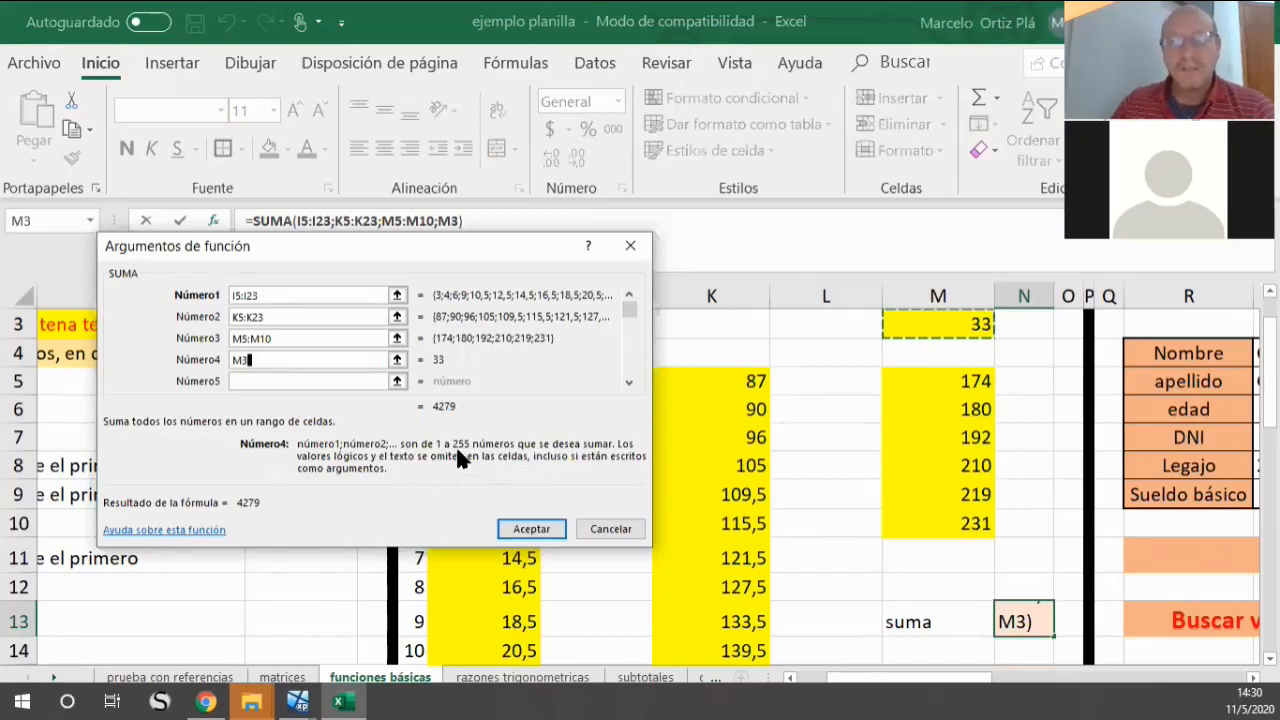
pyautogui.click(522, 522)
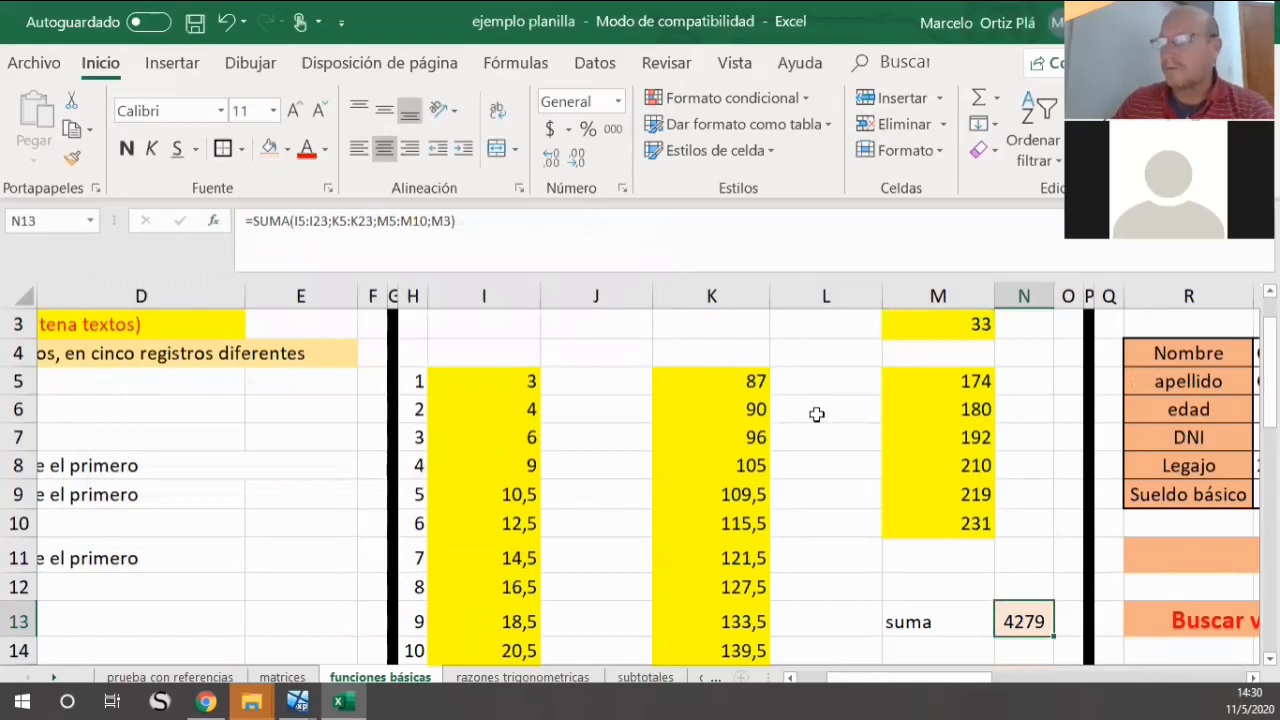
# Step: Circle the SUMA formula in red, mark its argument separators, underline each argument in blue, and clear the annotations
pyautogui.scroll(-1, 828, 426)
pyautogui.scroll(1, 828, 426)
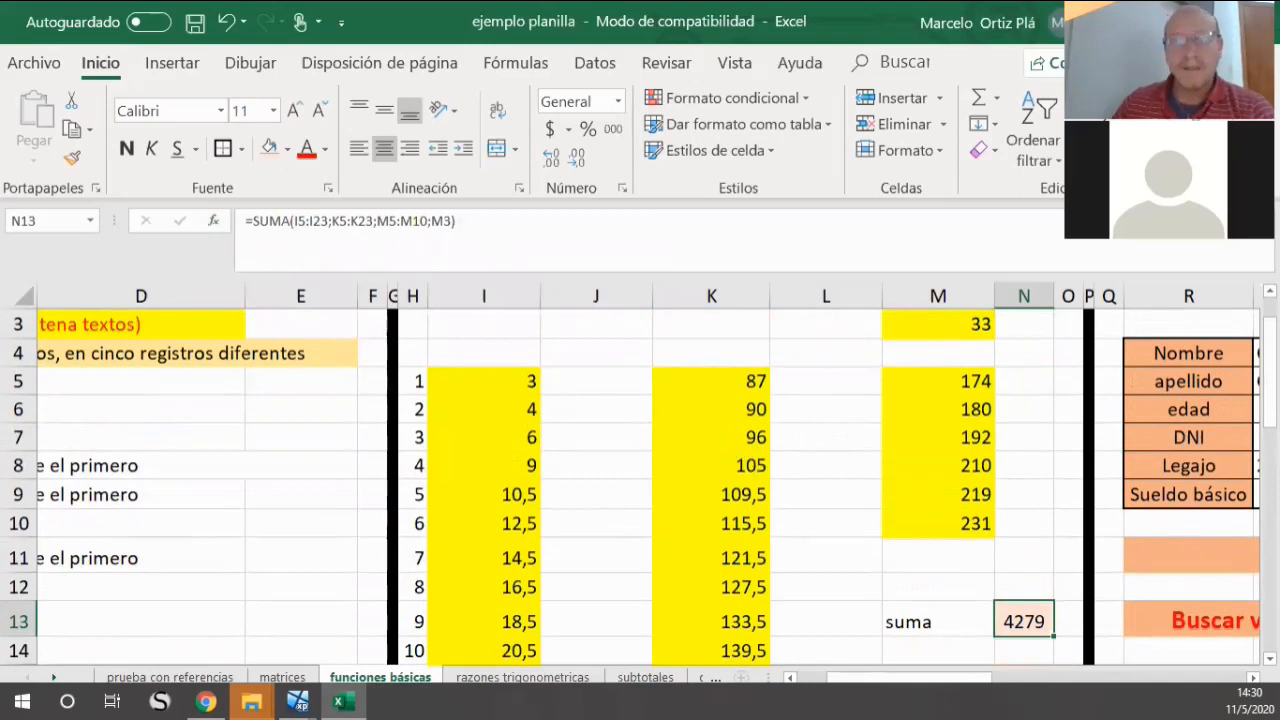
pyautogui.click(343, 109)
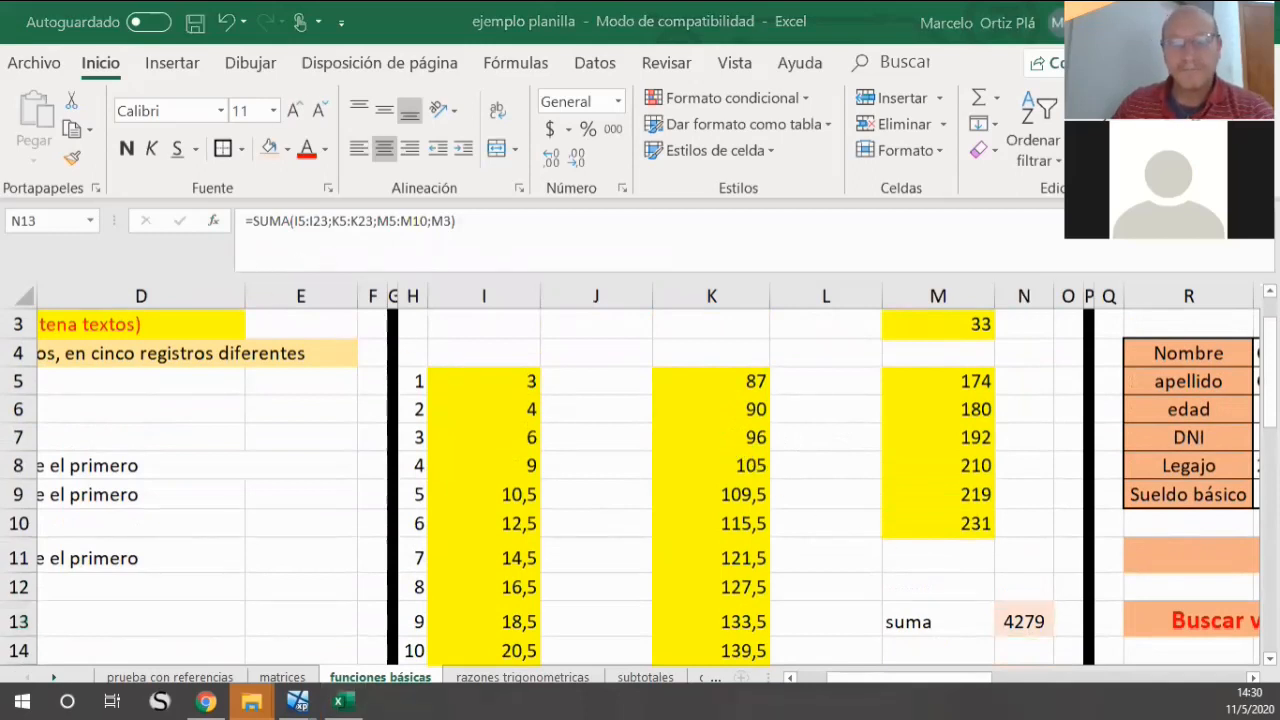
pyautogui.moveTo(437, 170)
pyautogui.mouseDown()
pyautogui.moveTo(208, 214)
pyautogui.moveTo(476, 225)
pyautogui.moveTo(428, 170)
pyautogui.mouseUp()
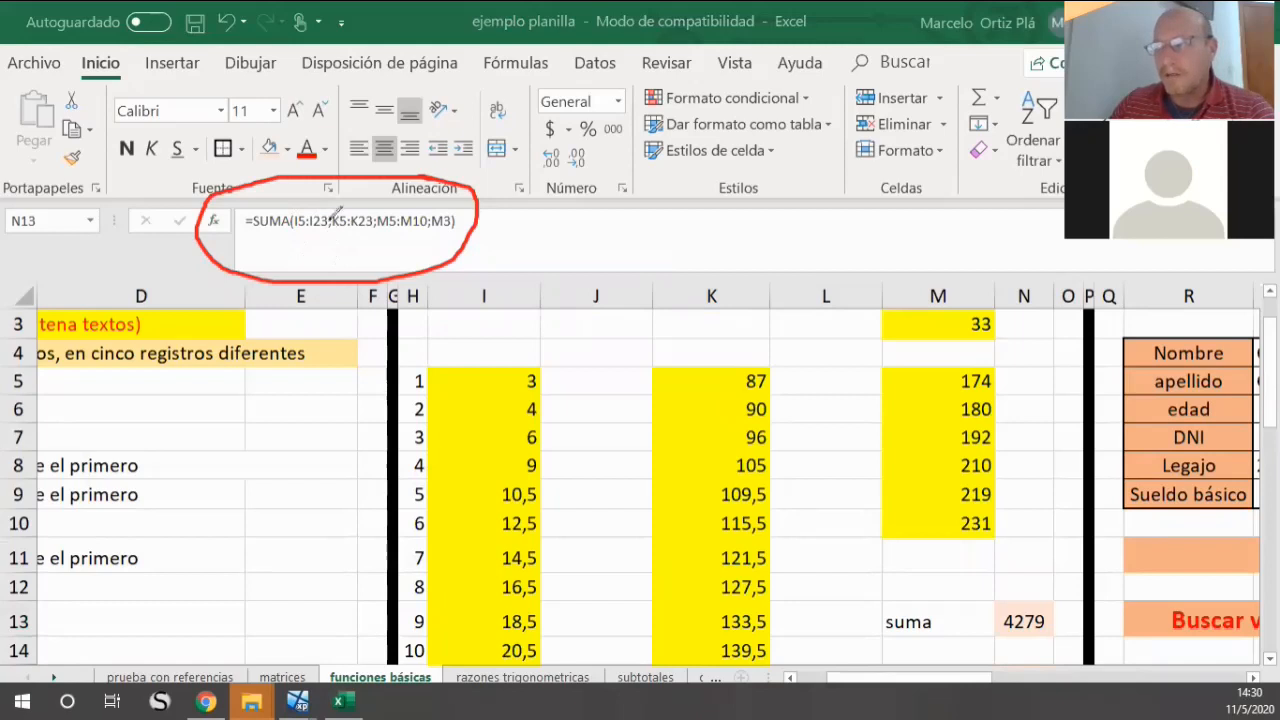
pyautogui.moveTo(330, 205)
pyautogui.mouseDown()
pyautogui.moveTo(334, 240)
pyautogui.moveTo(372, 240)
pyautogui.mouseUp()
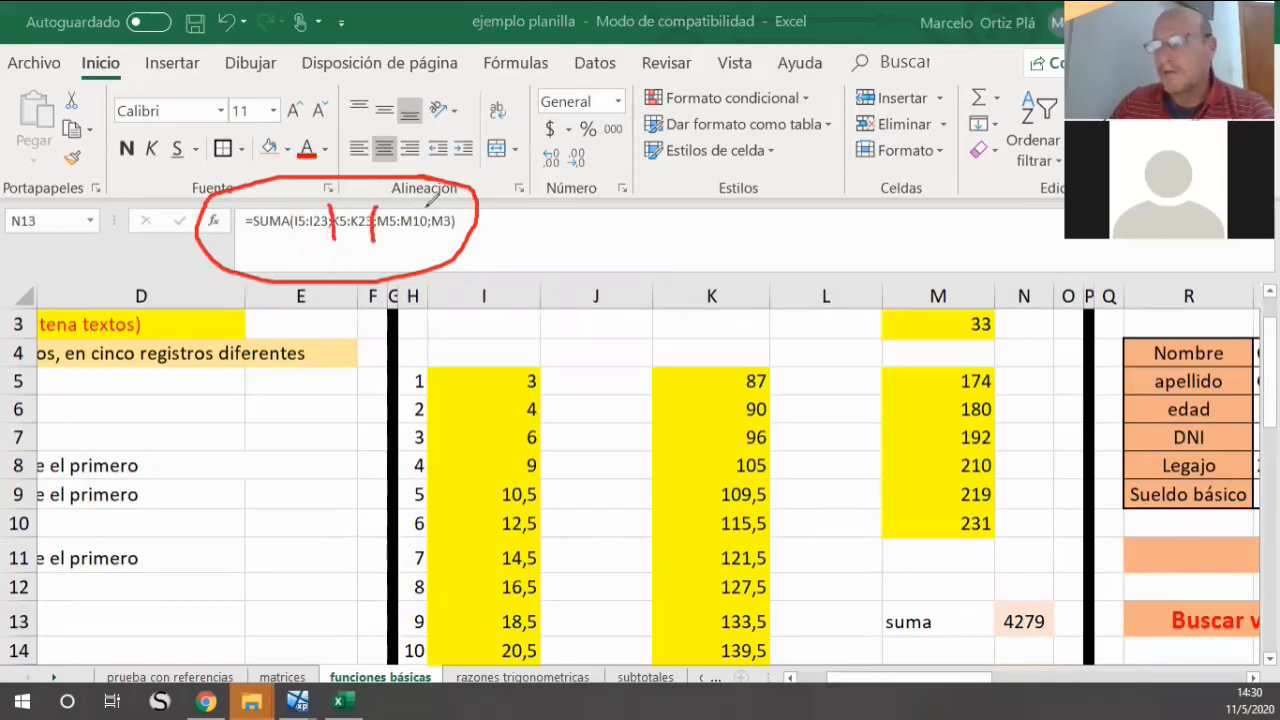
pyautogui.moveTo(433, 198); pyautogui.dragTo(428, 240)
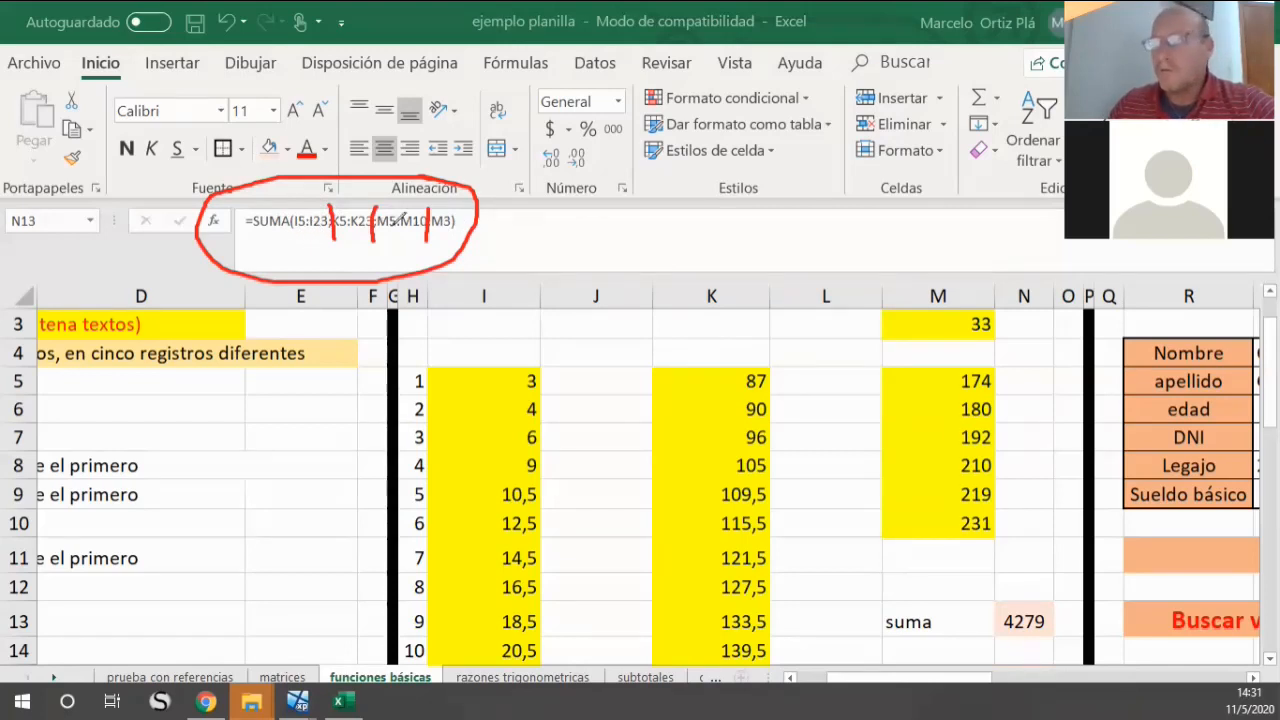
pyautogui.moveTo(293, 232); pyautogui.dragTo(446, 232)
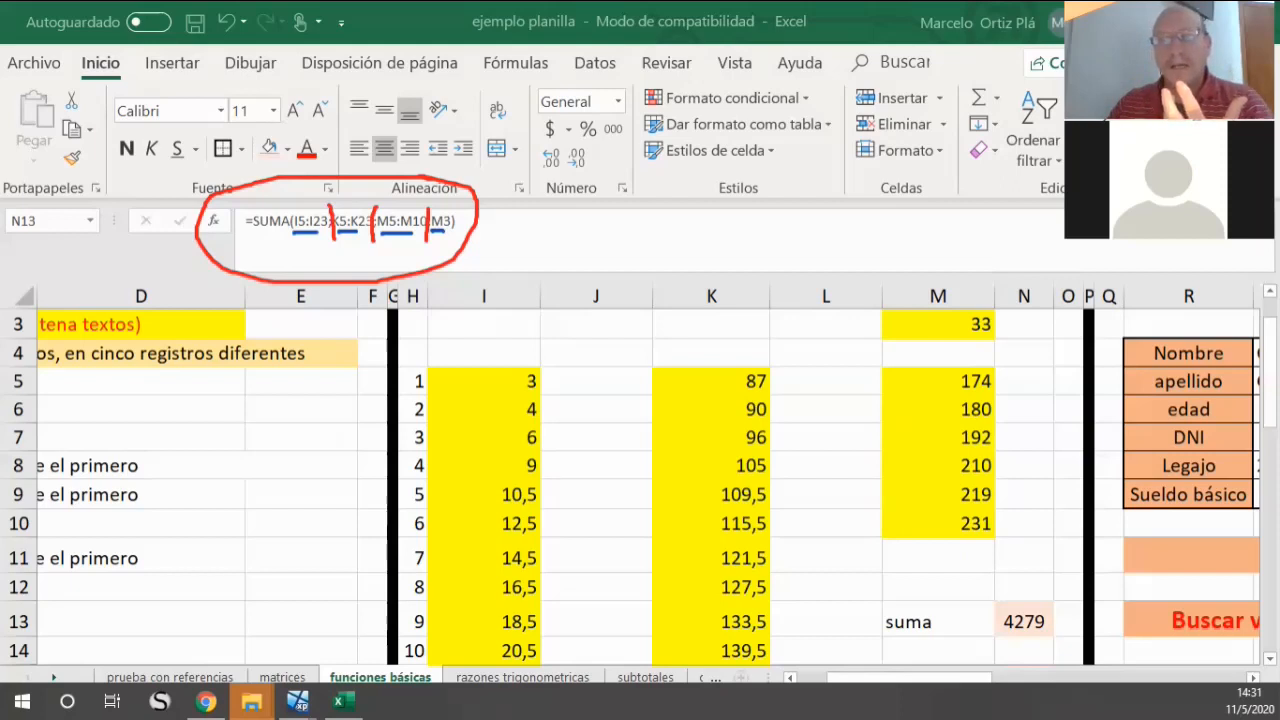
pyautogui.press('Escape')
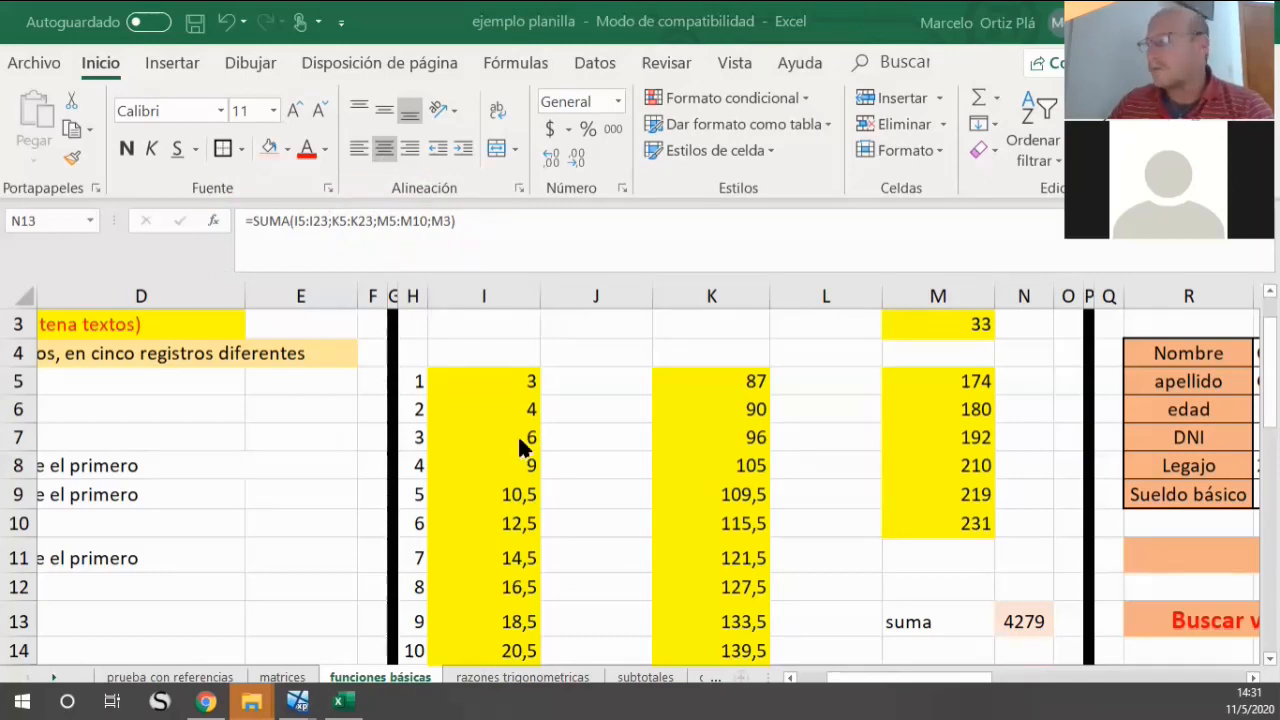
pyautogui.scroll(1, 523, 443)
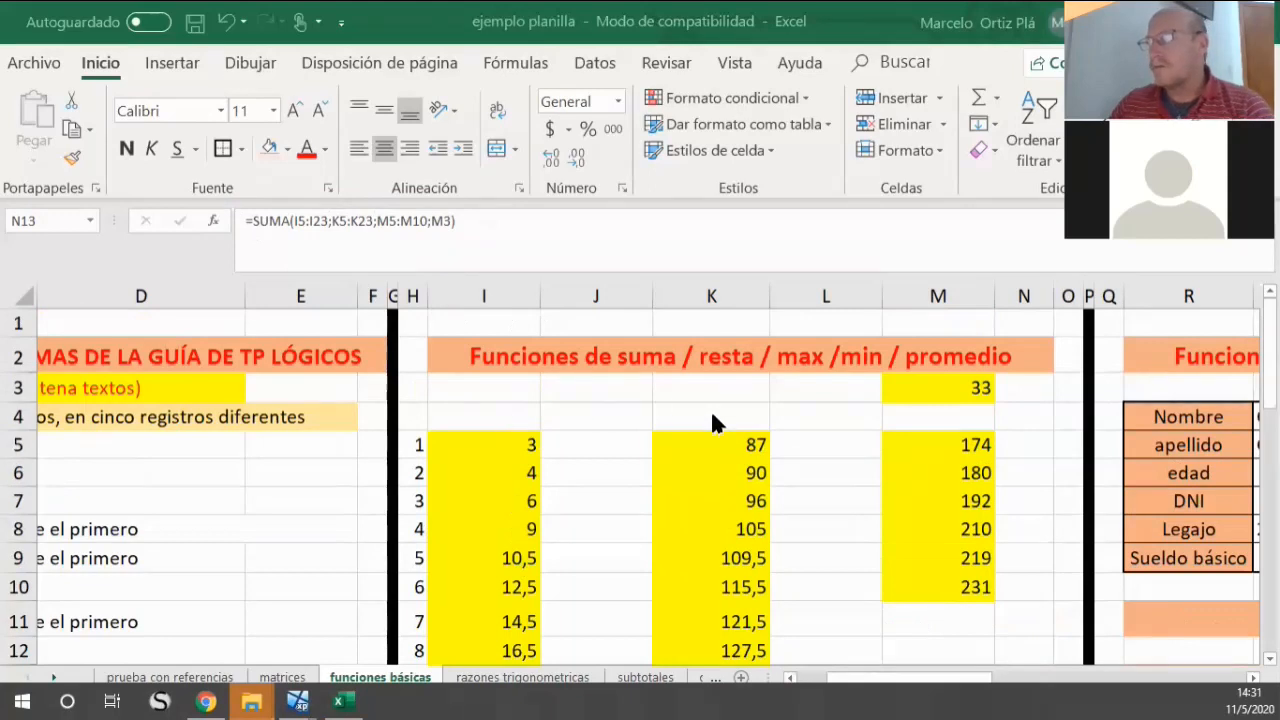
# Step: Examine the SUMA formula in cell N13 and the MAX formula in cell N15
pyautogui.scroll(-4, 750, 410)
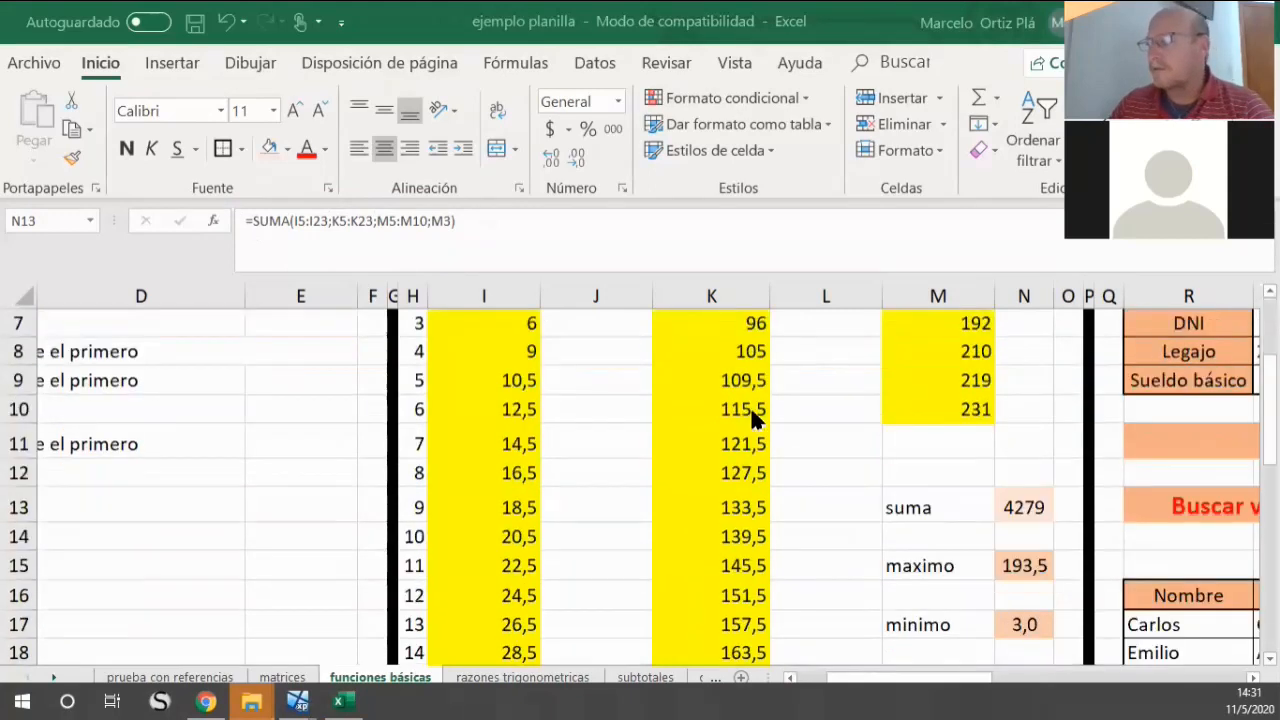
pyautogui.scroll(1, 850, 385)
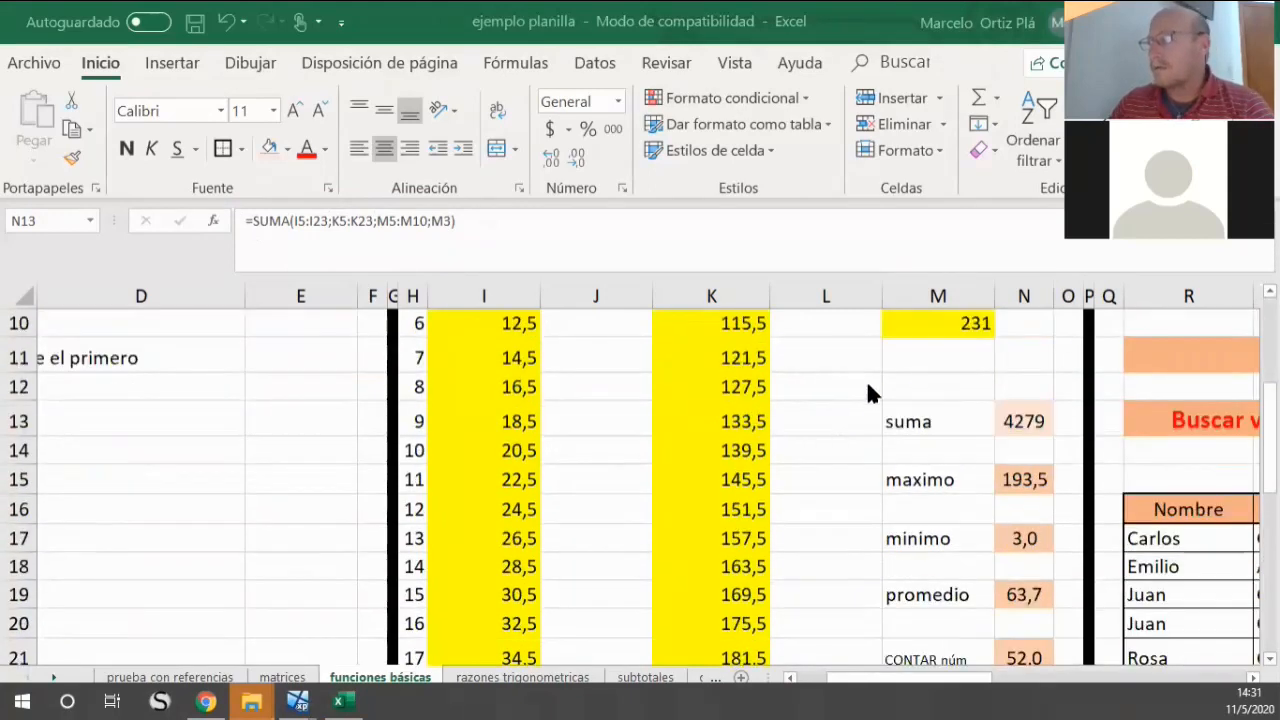
pyautogui.click(1026, 426)
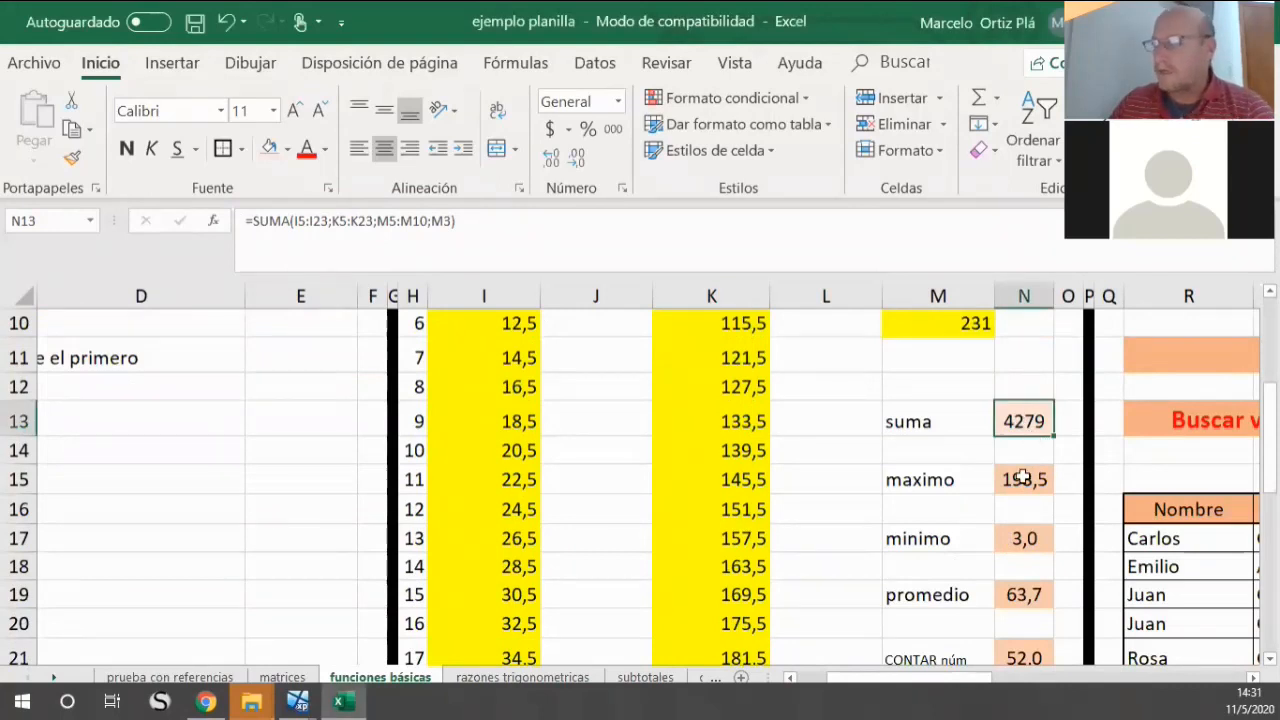
pyautogui.click(1022, 478)
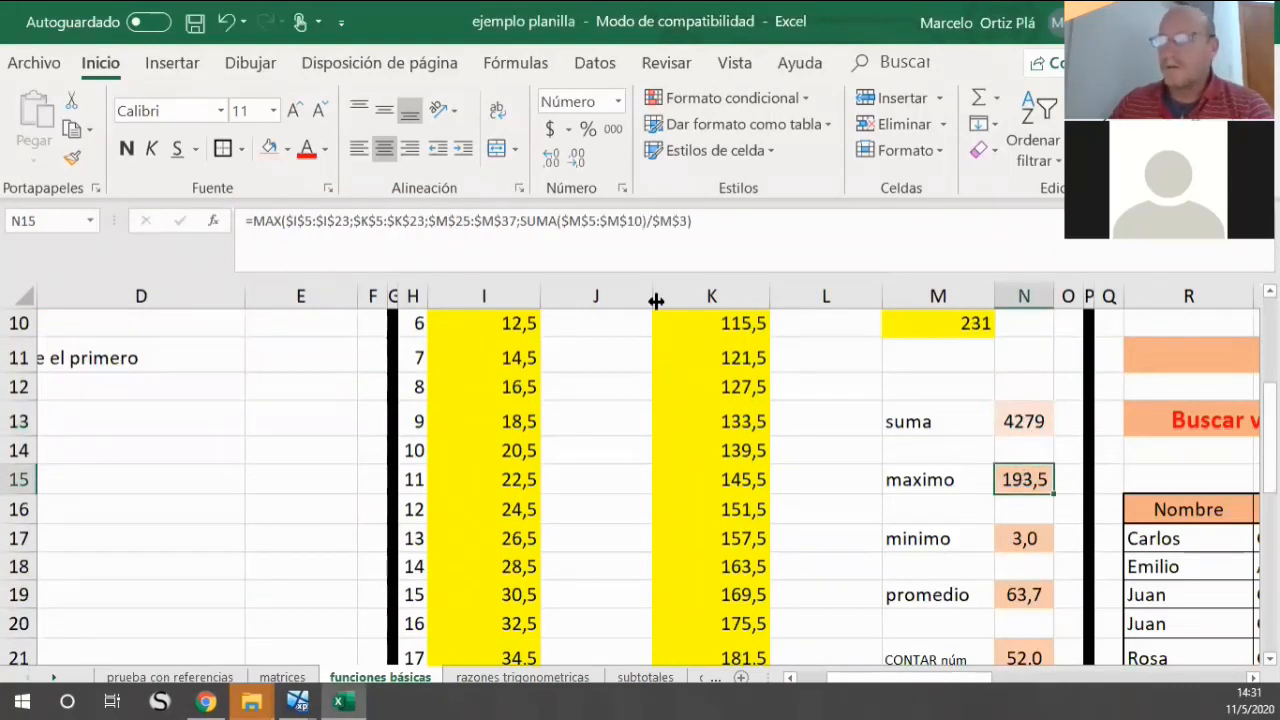
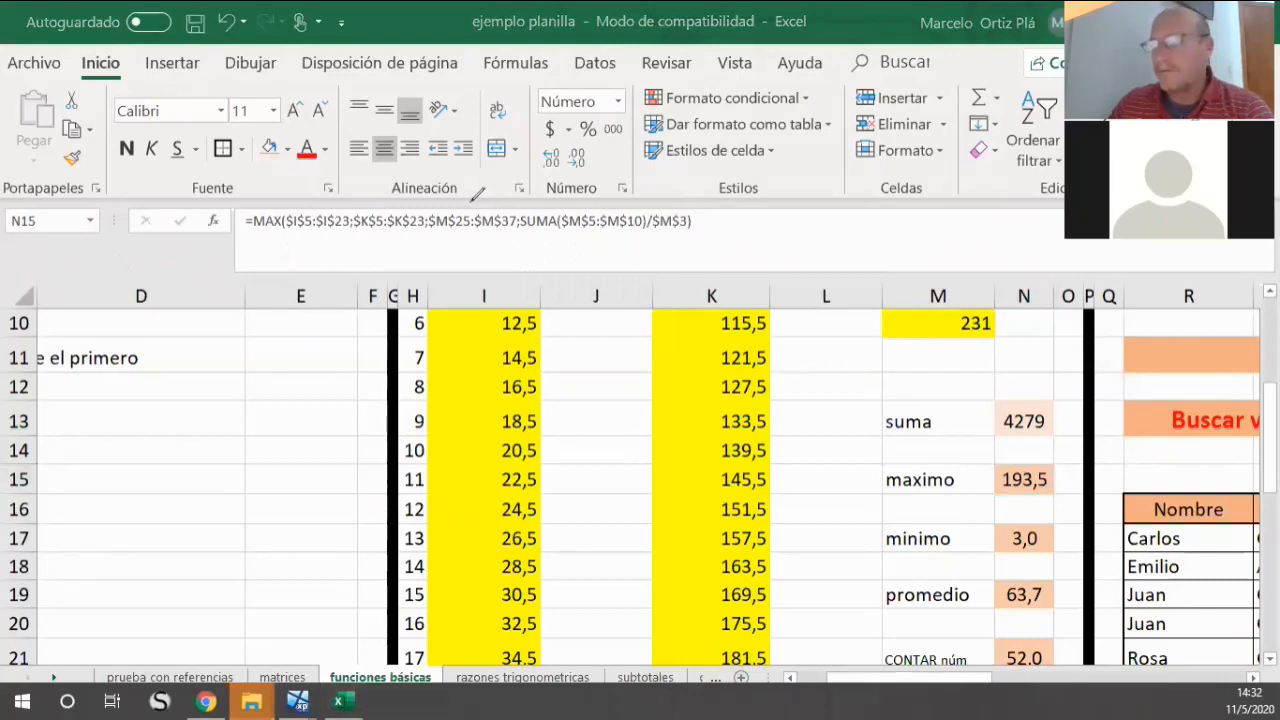
# Step: Underline the SUMA($M$5:$M$10)/$M$3 argument of the MAX formula in blue, label it "oper." with an arrow, and clear the annotations
pyautogui.moveTo(521, 235); pyautogui.dragTo(690, 238)
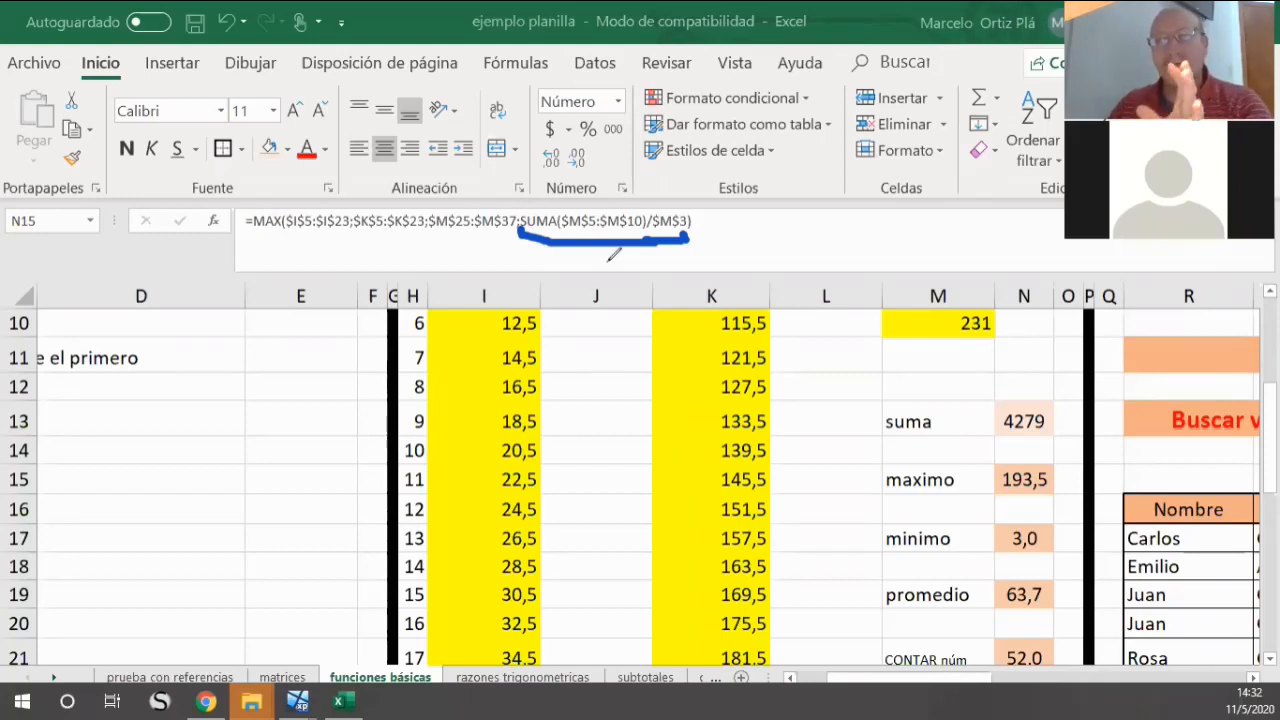
pyautogui.moveTo(607, 238)
pyautogui.mouseDown()
pyautogui.moveTo(592, 264)
pyautogui.moveTo(636, 278)
pyautogui.mouseUp()
pyautogui.moveTo(580, 312)
pyautogui.mouseDown()
pyautogui.moveTo(565, 335)
pyautogui.moveTo(582, 315)
pyautogui.moveTo(599, 377)
pyautogui.mouseUp()
pyautogui.moveTo(602, 318)
pyautogui.mouseDown()
pyautogui.moveTo(618, 322)
pyautogui.moveTo(607, 331)
pyautogui.moveTo(655, 300)
pyautogui.moveTo(658, 334)
pyautogui.moveTo(698, 292)
pyautogui.mouseUp()
pyautogui.click(686, 320)
pyautogui.moveTo(598, 374); pyautogui.dragTo(790, 338)
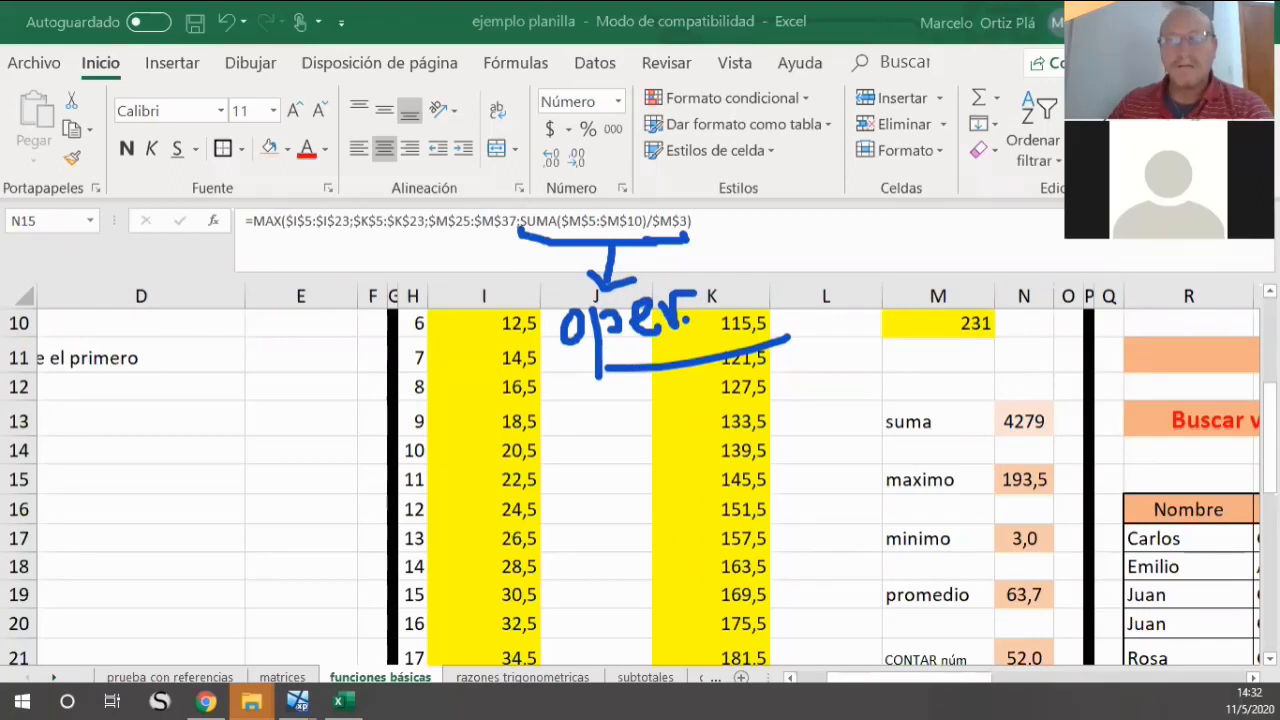
pyautogui.press('Escape')
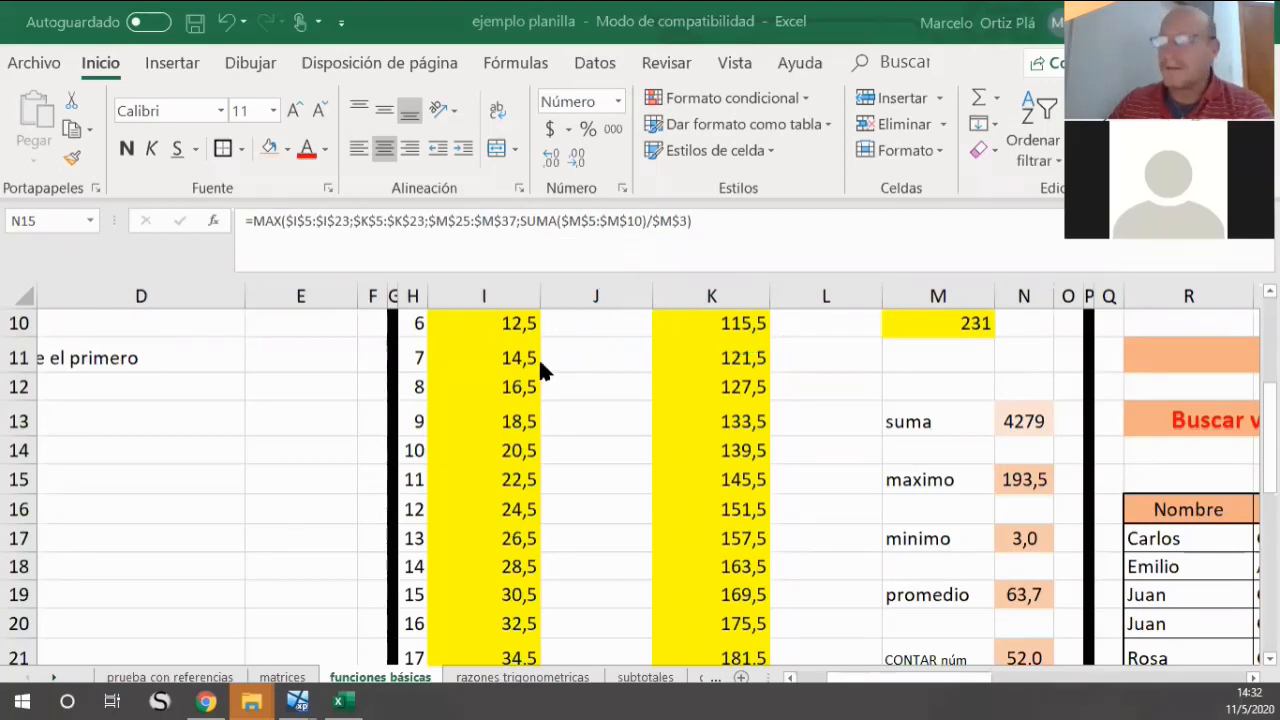
# Step: Compare the formulas behind suma, maximo, minimo and promedio in cells N13, N15, N17 and N19
pyautogui.scroll(-2, 620, 420)
pyautogui.scroll(2, 620, 420)
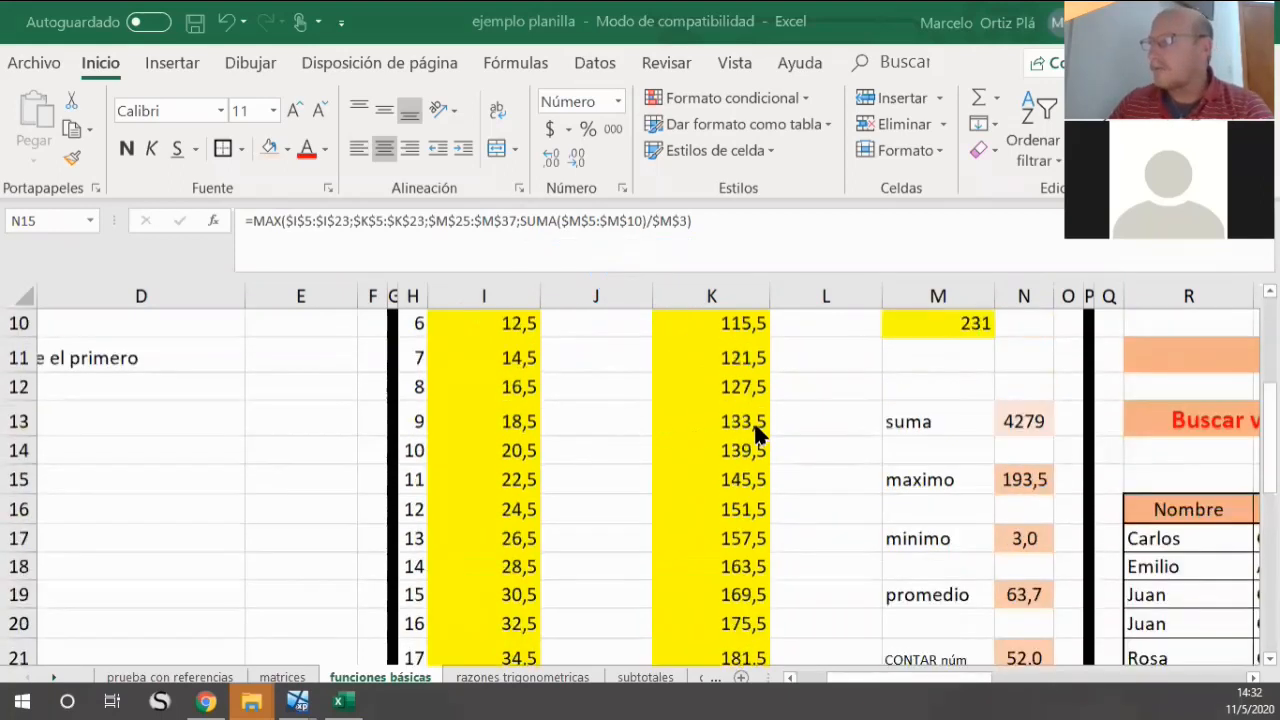
pyautogui.click(1020, 421)
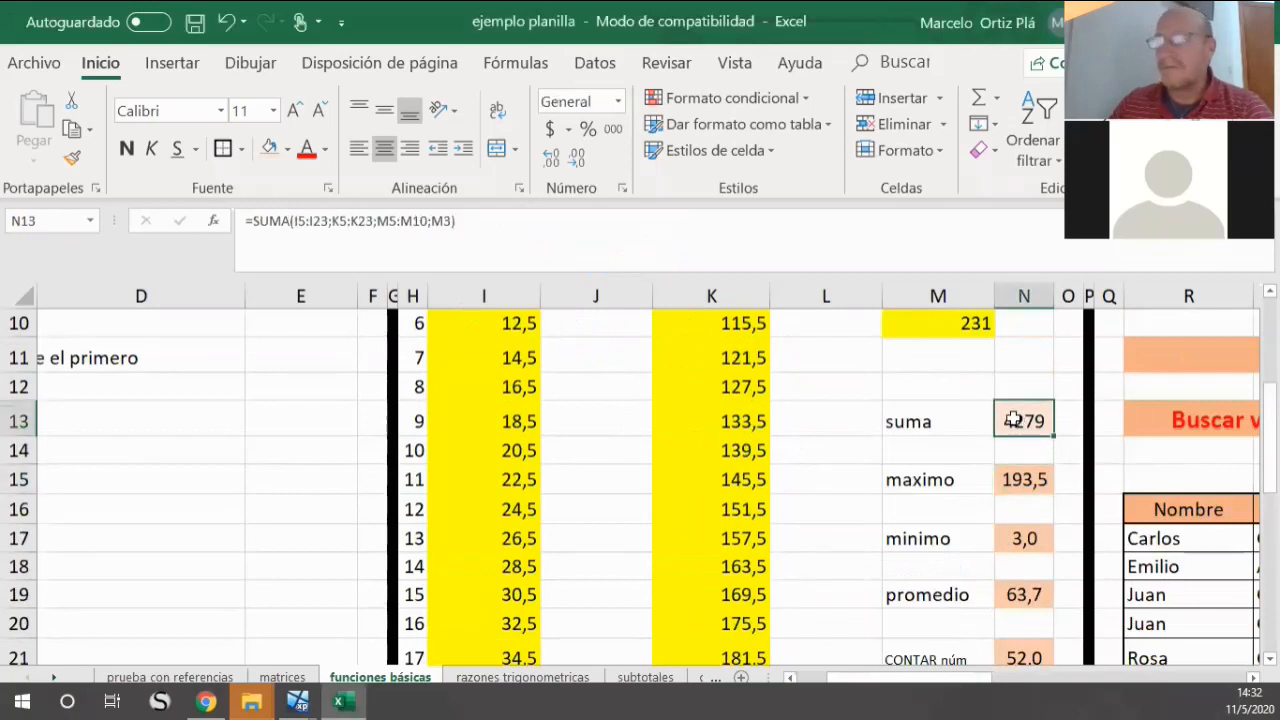
pyautogui.click(1010, 476)
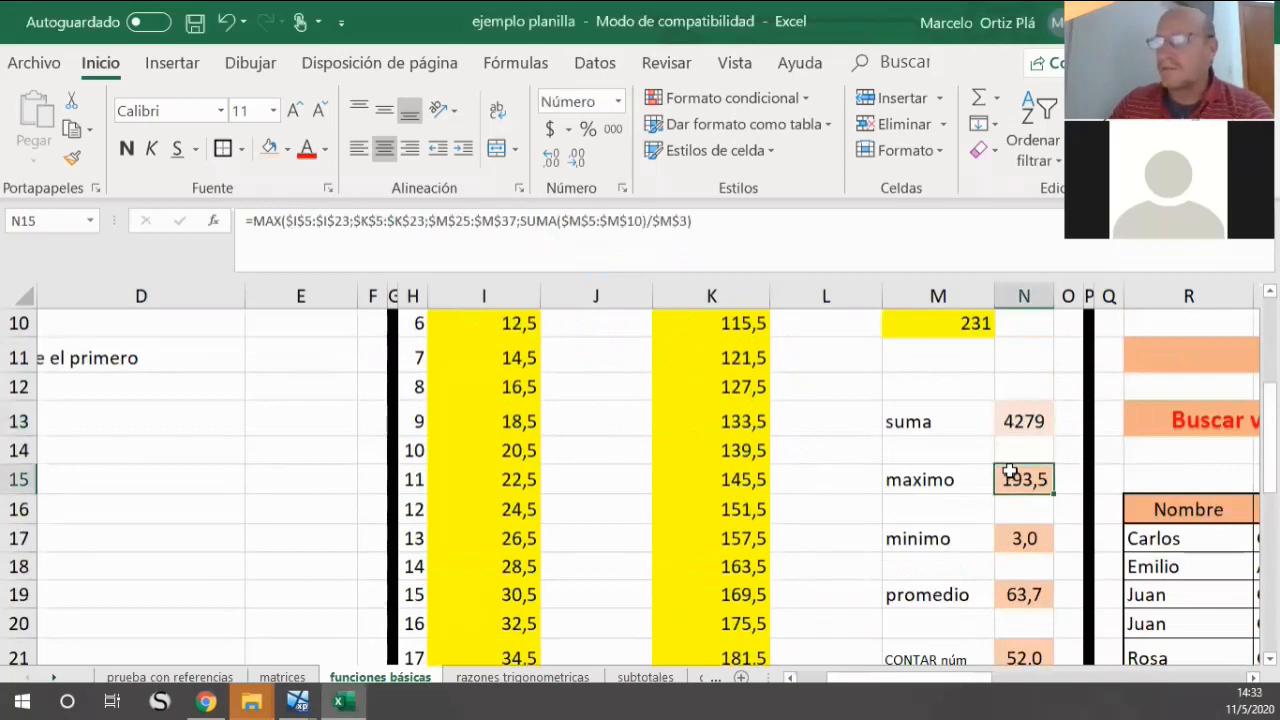
pyautogui.click(1026, 538)
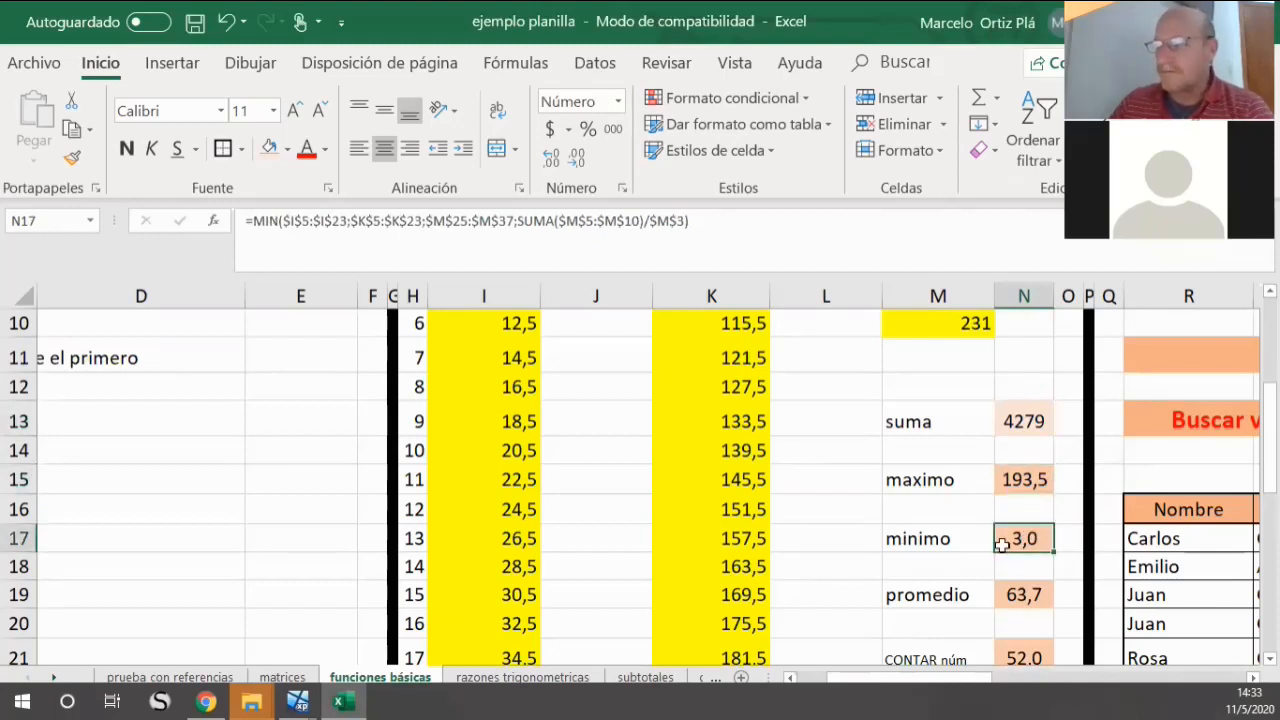
pyautogui.click(1028, 594)
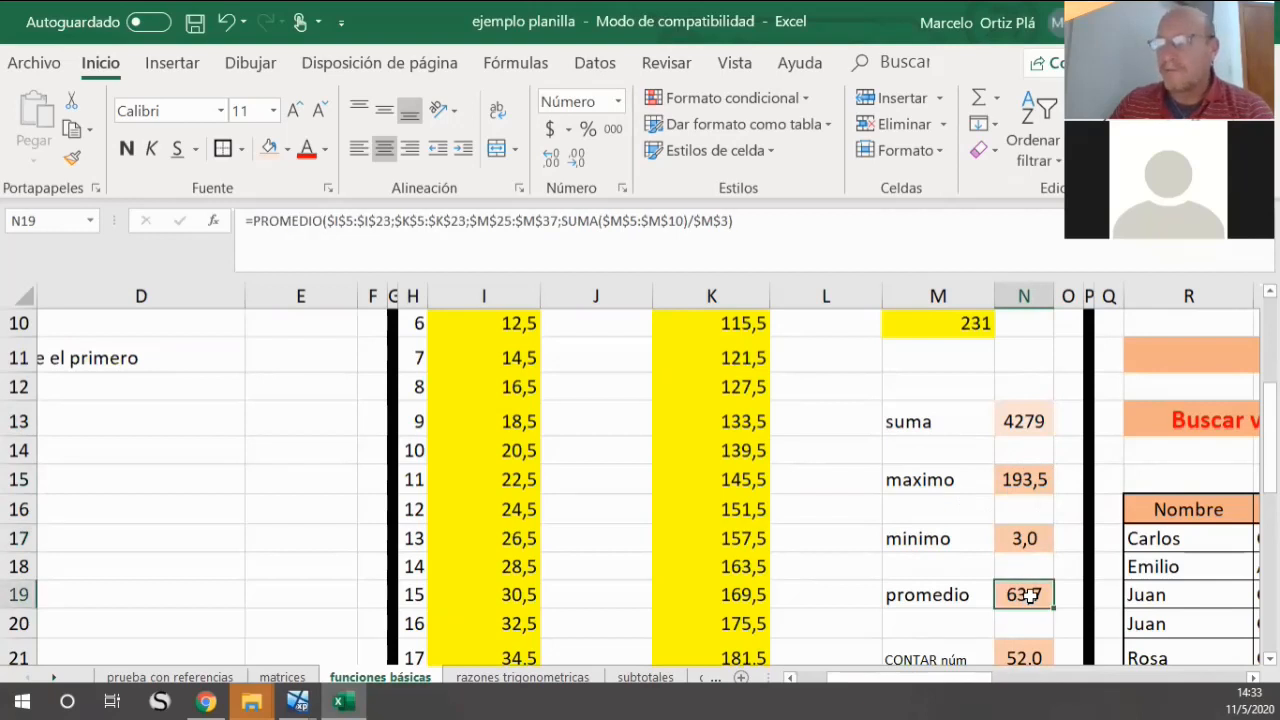
# Step: Shade cell K25, which holds the SUMA(K5:K23)/234 formula, with the light orange fill colour
pyautogui.scroll(-1, 749, 420)
pyautogui.scroll(-3, 749, 420)
pyautogui.click(722, 506)
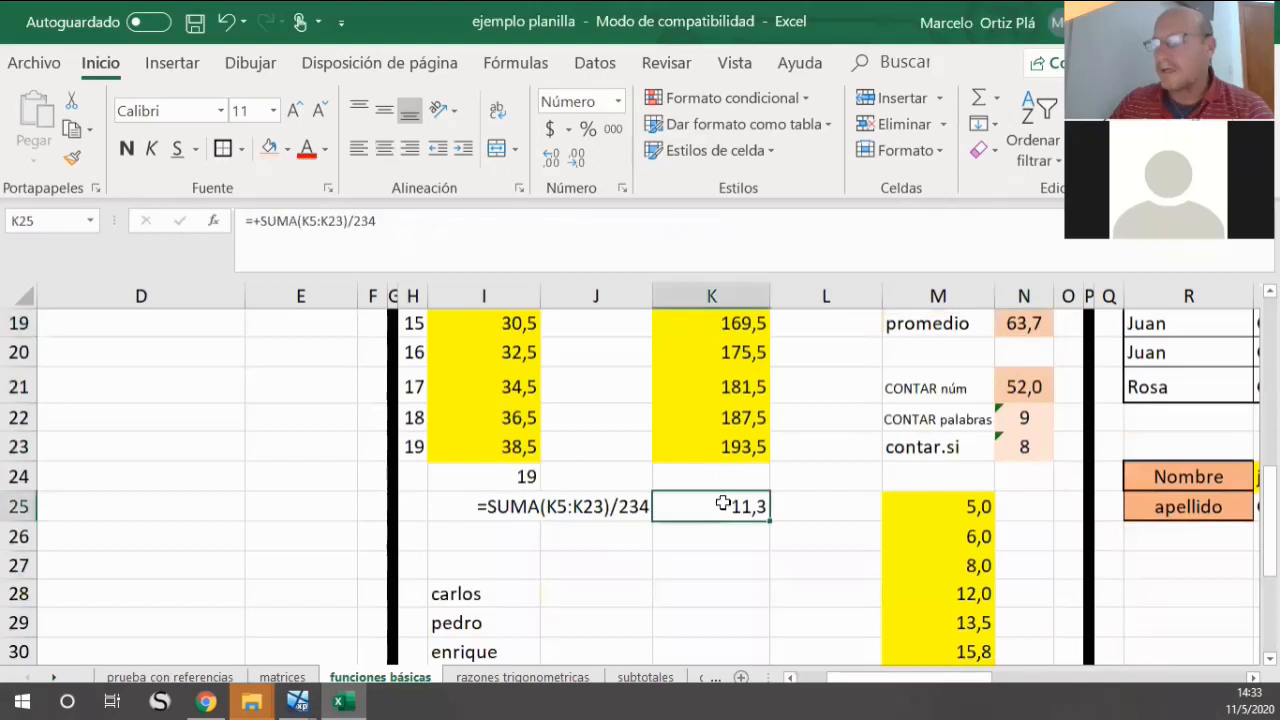
pyautogui.click(268, 148)
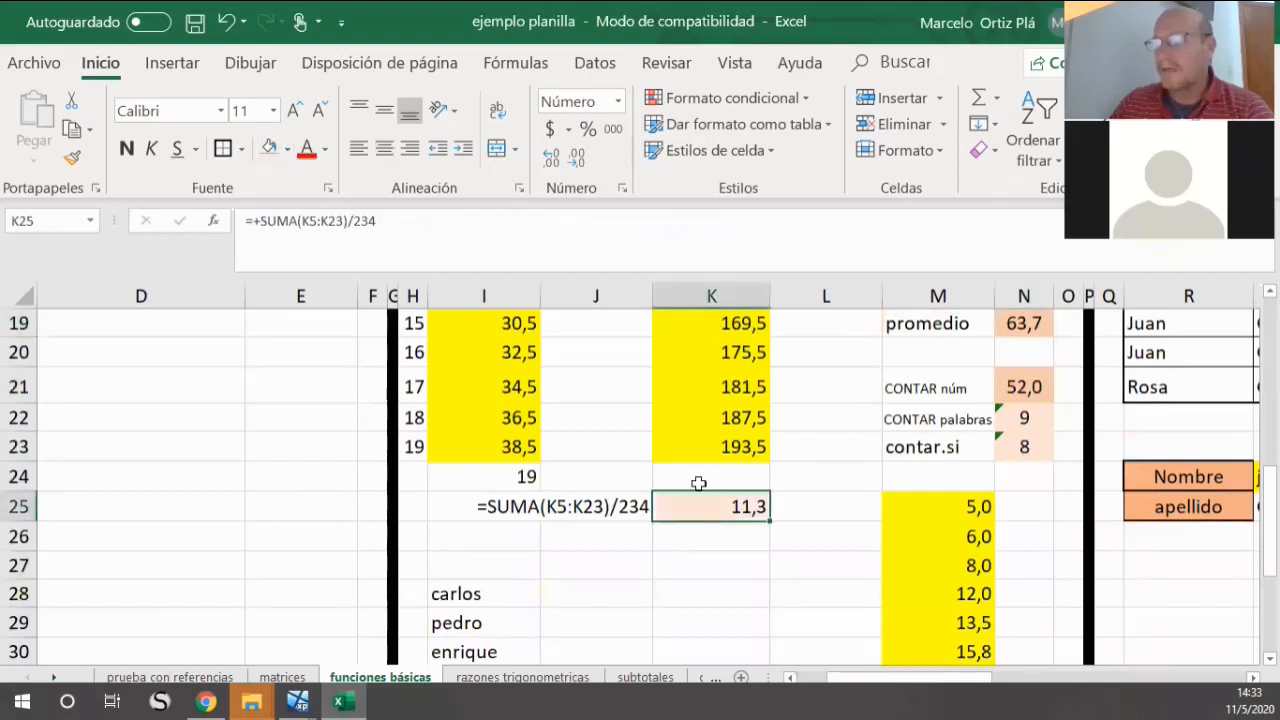
pyautogui.press('Down')
pyautogui.press('Down')
# Step: Inspect the PROMEDIO formula in cell N19 and the CONTAR formula in cell N21
pyautogui.scroll(1, 936, 435)
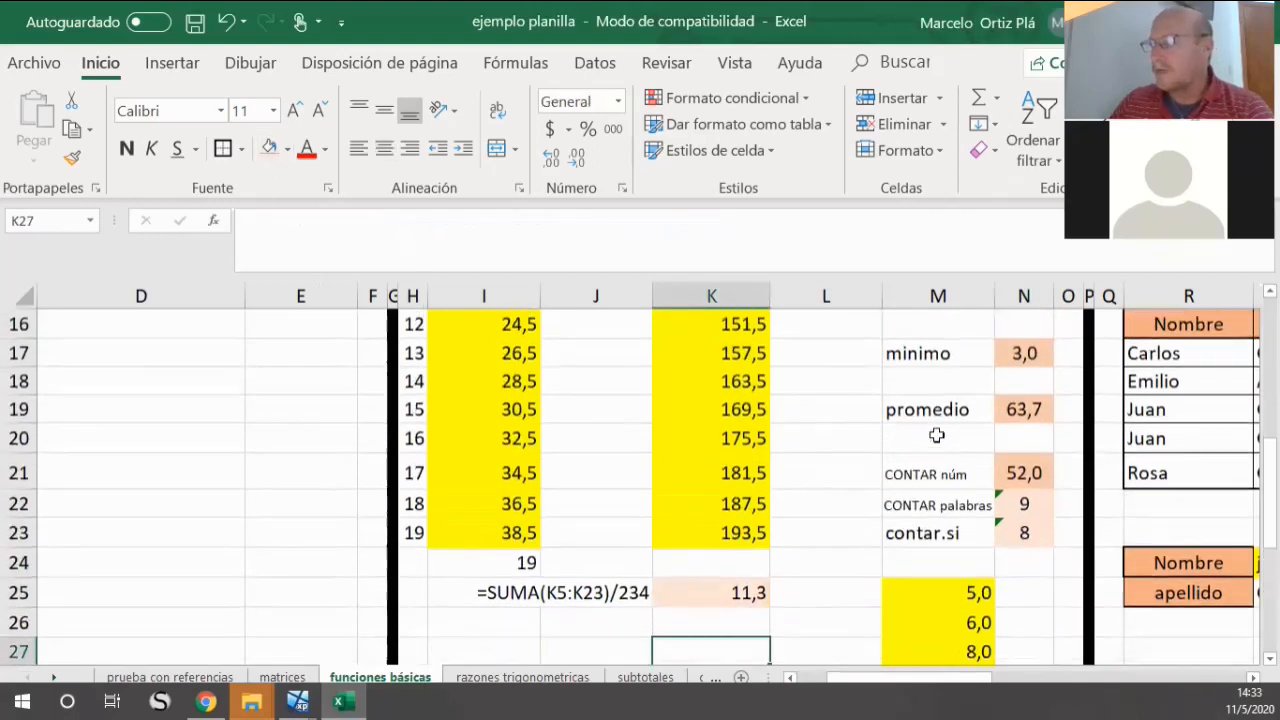
pyautogui.click(1024, 405)
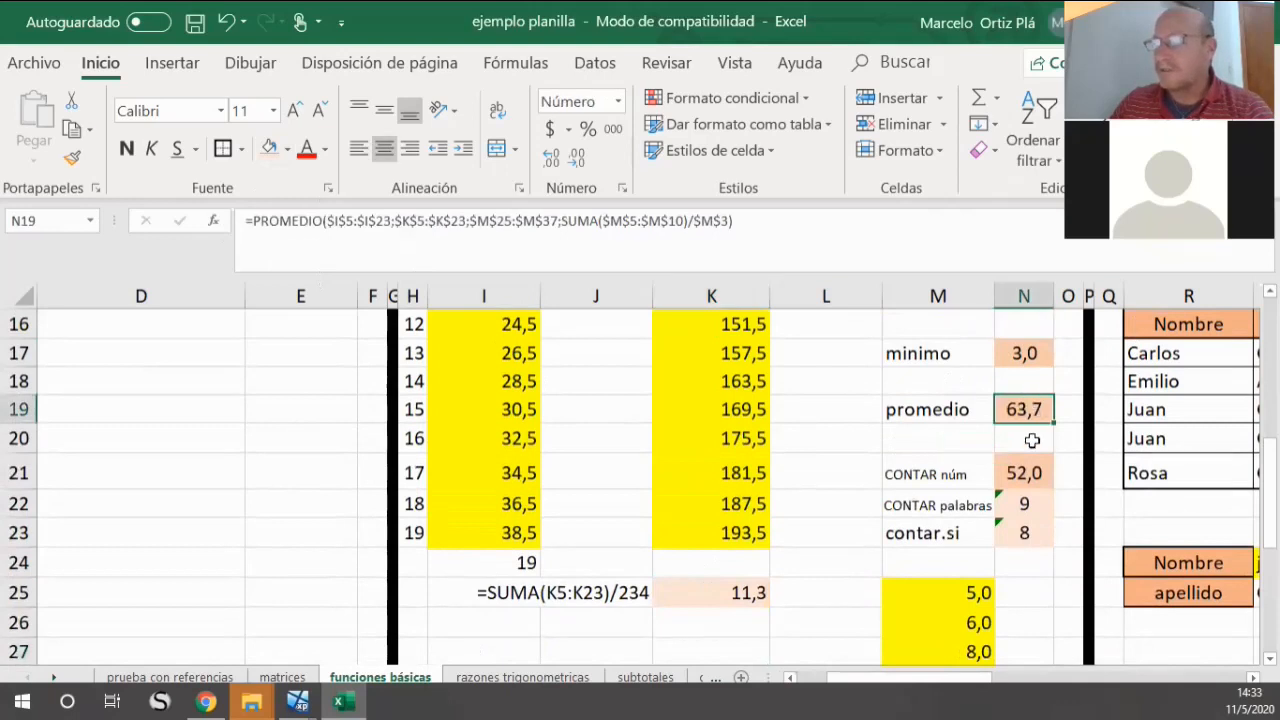
pyautogui.click(1032, 475)
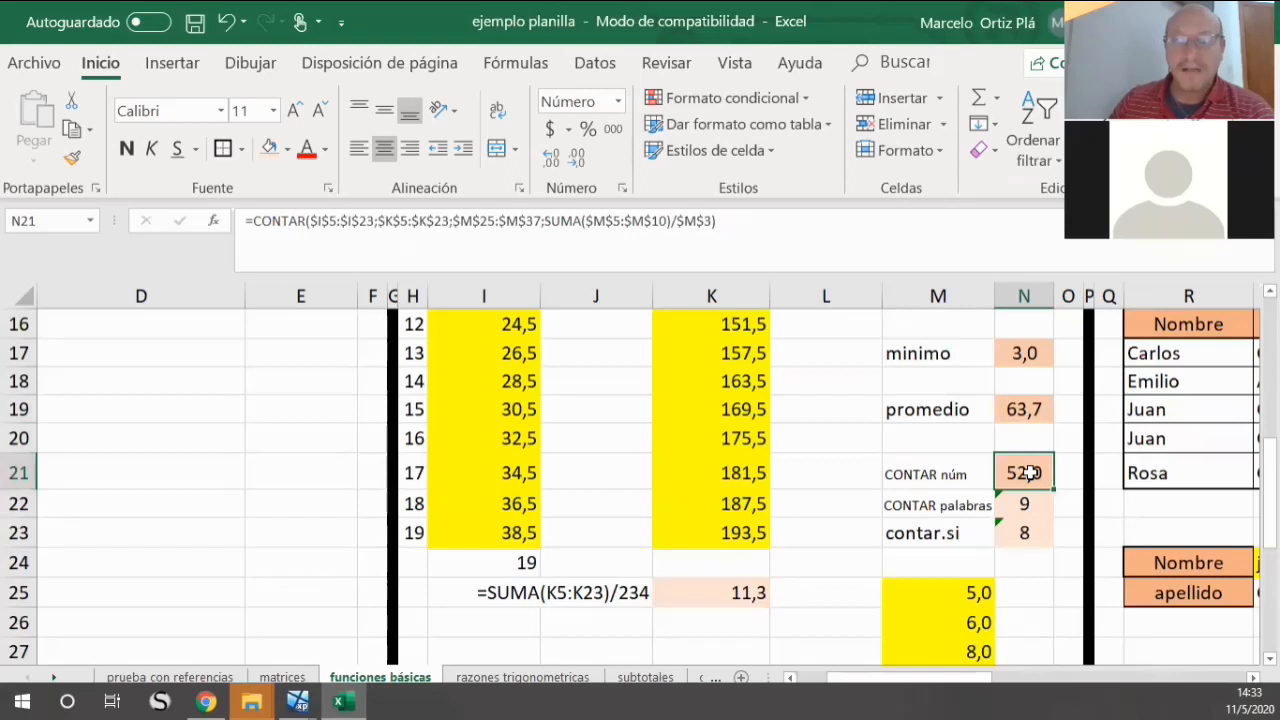
# Step: Replace the CONTAR formula in cell I24 with an AutoSum of I5:I23 and check the resulting formula
pyautogui.click(471, 560)
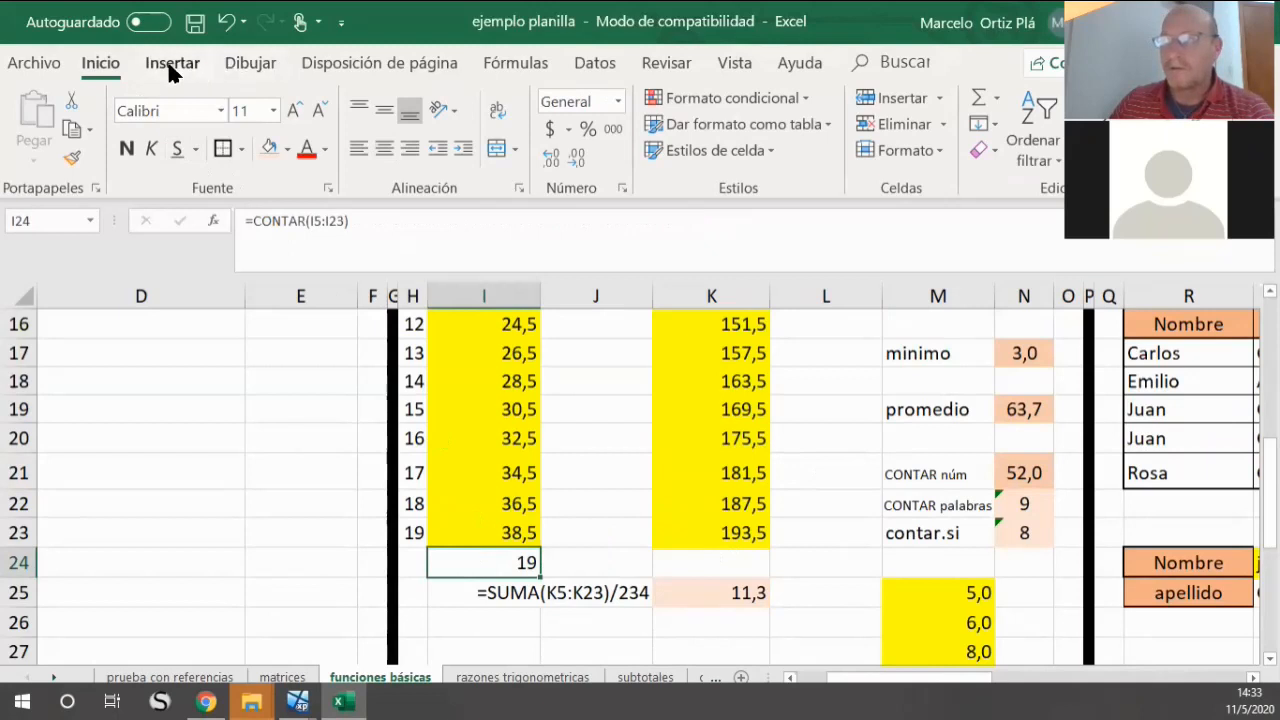
pyautogui.click(530, 63)
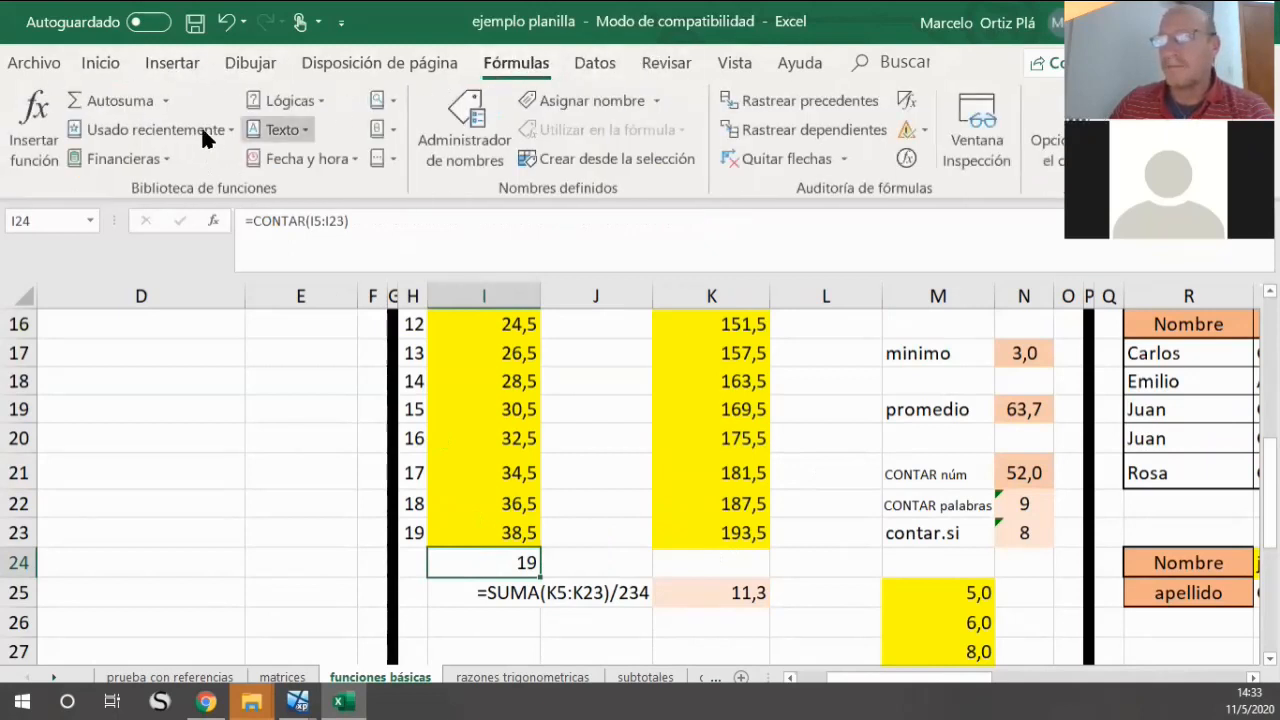
pyautogui.click(106, 101)
pyautogui.press('Return')
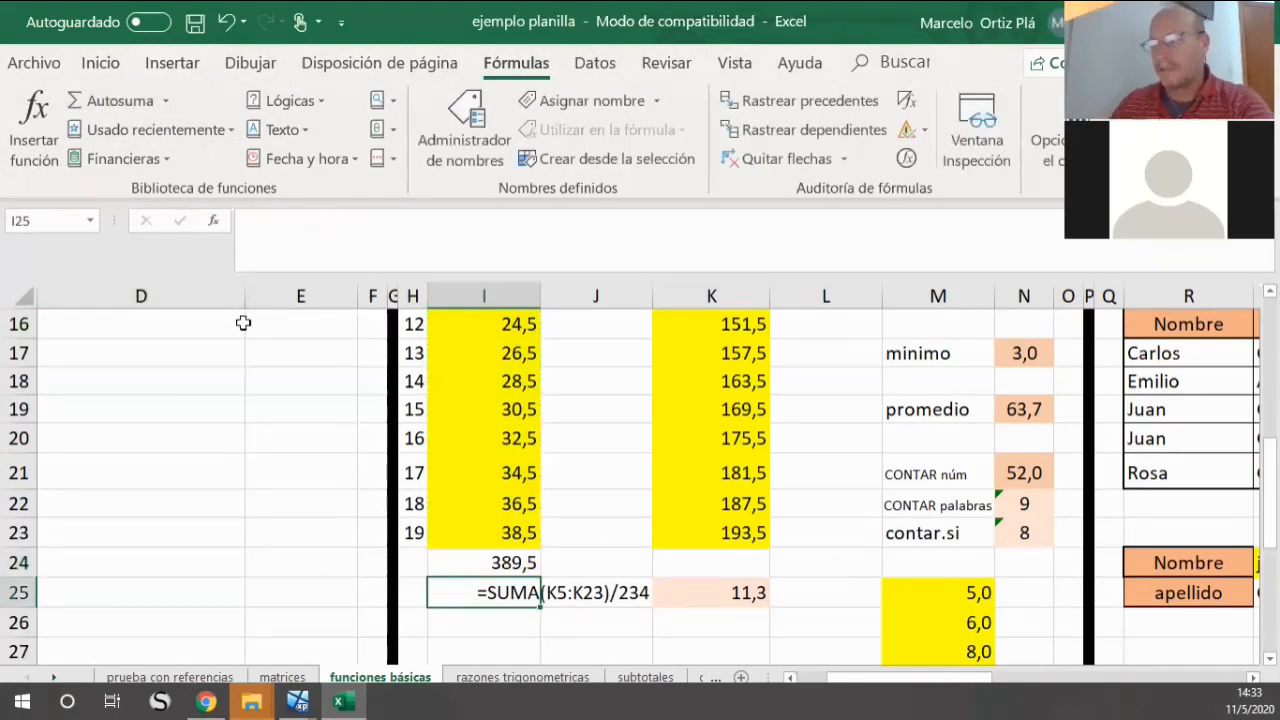
pyautogui.click(482, 558)
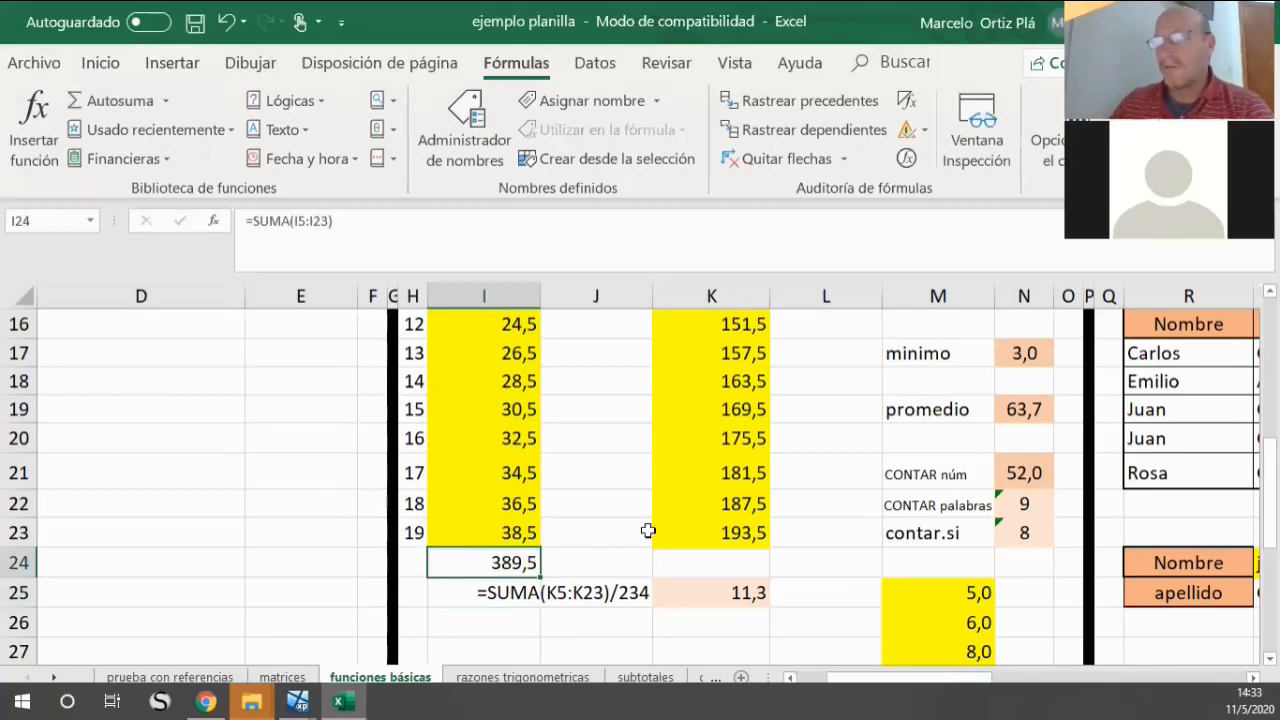
# Step: Examine the CONTAR.SI formula in cell N23 and its ">24" criterion over I12:I23
pyautogui.click(1025, 535)
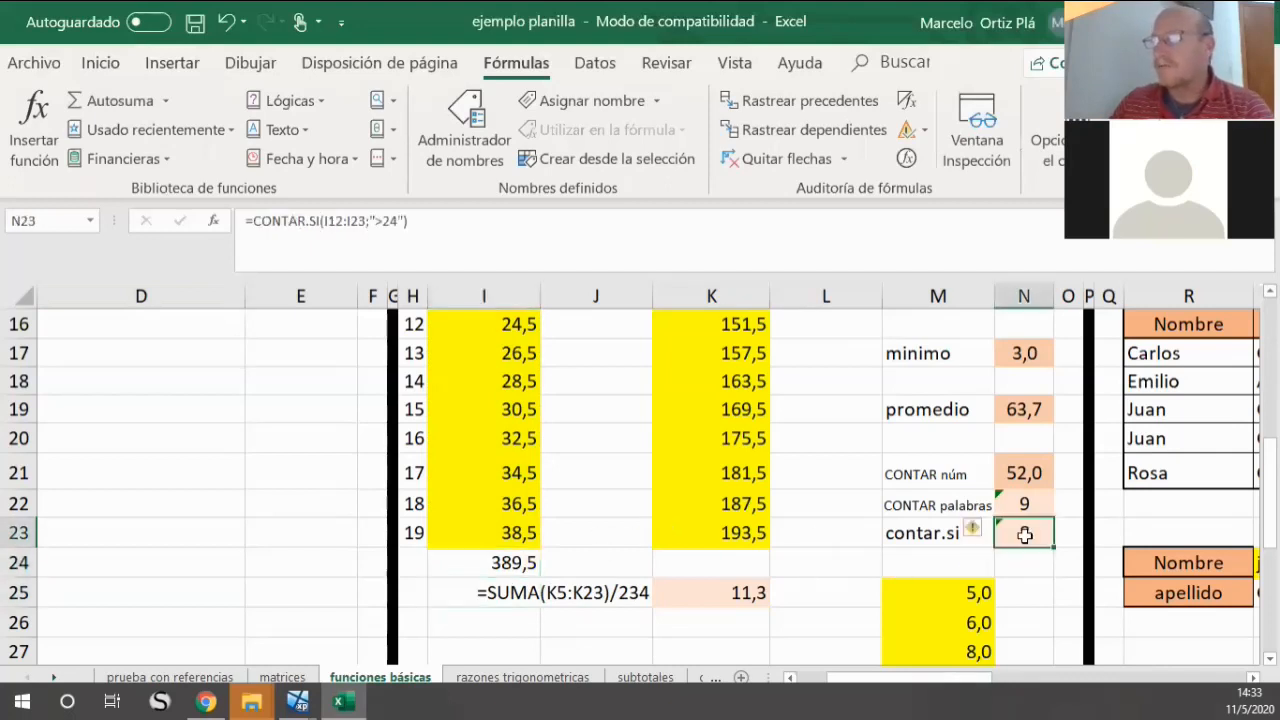
pyautogui.moveTo(895, 535); pyautogui.dragTo(1008, 535)
pyautogui.click(1025, 536)
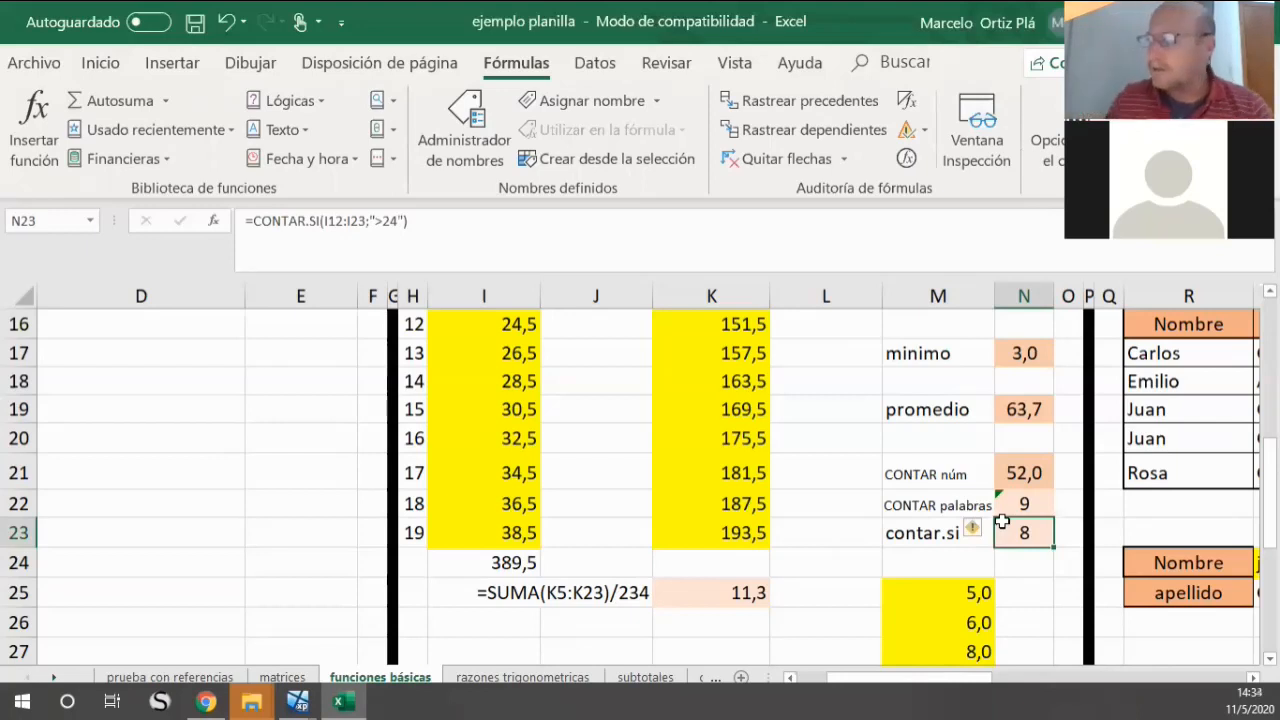
# Step: Examine the logical exercise's statement in column B and the SI formula with the & operator in cell C8
pyautogui.scroll(5, 718, 540)
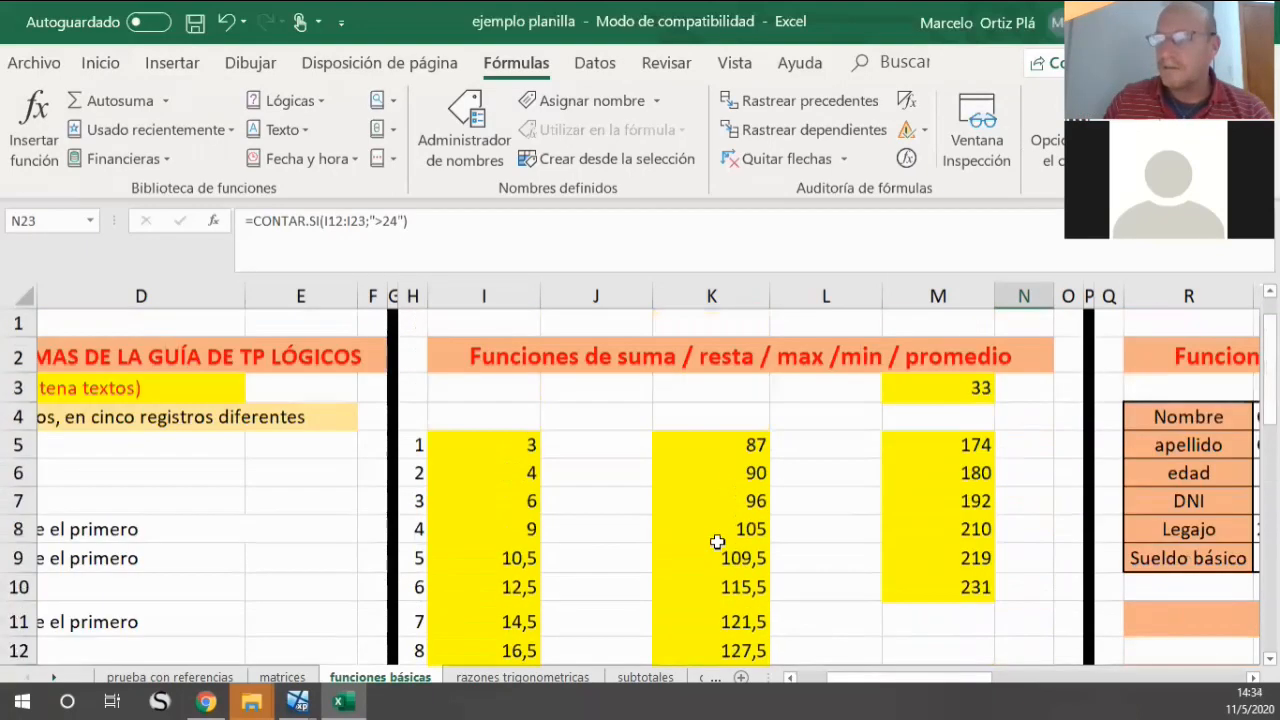
pyautogui.click(338, 534)
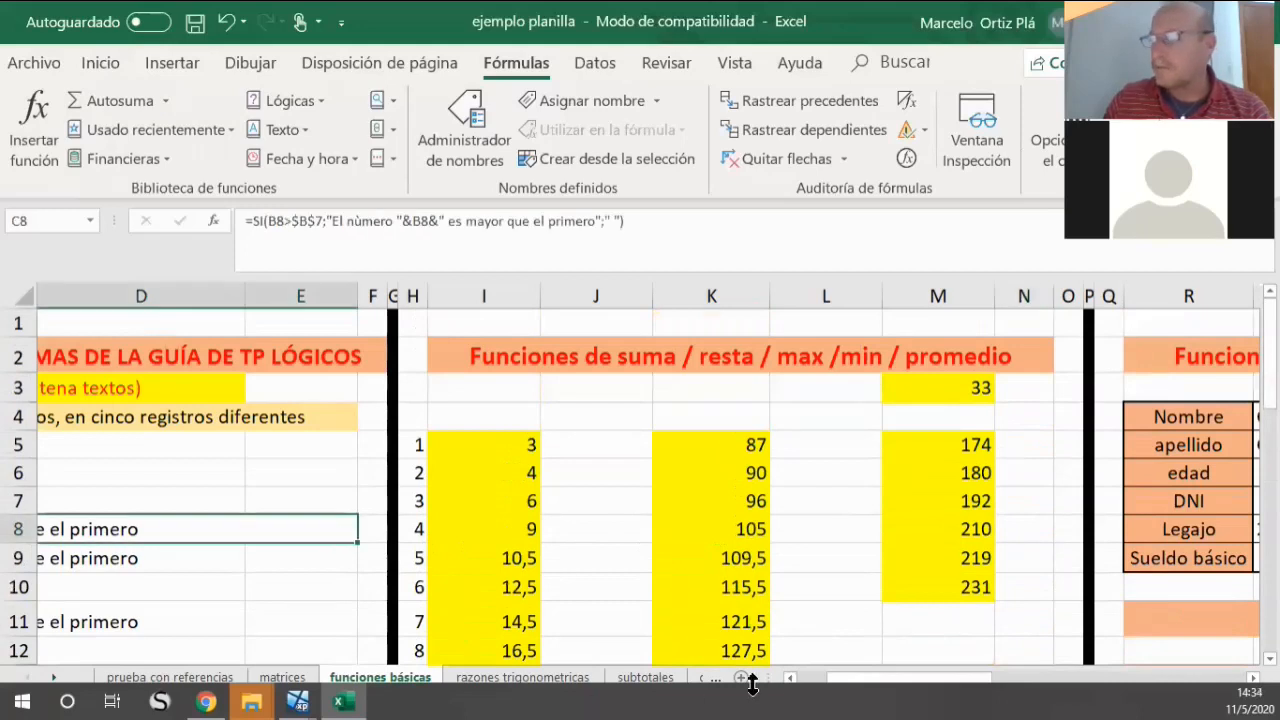
pyautogui.click(808, 679)
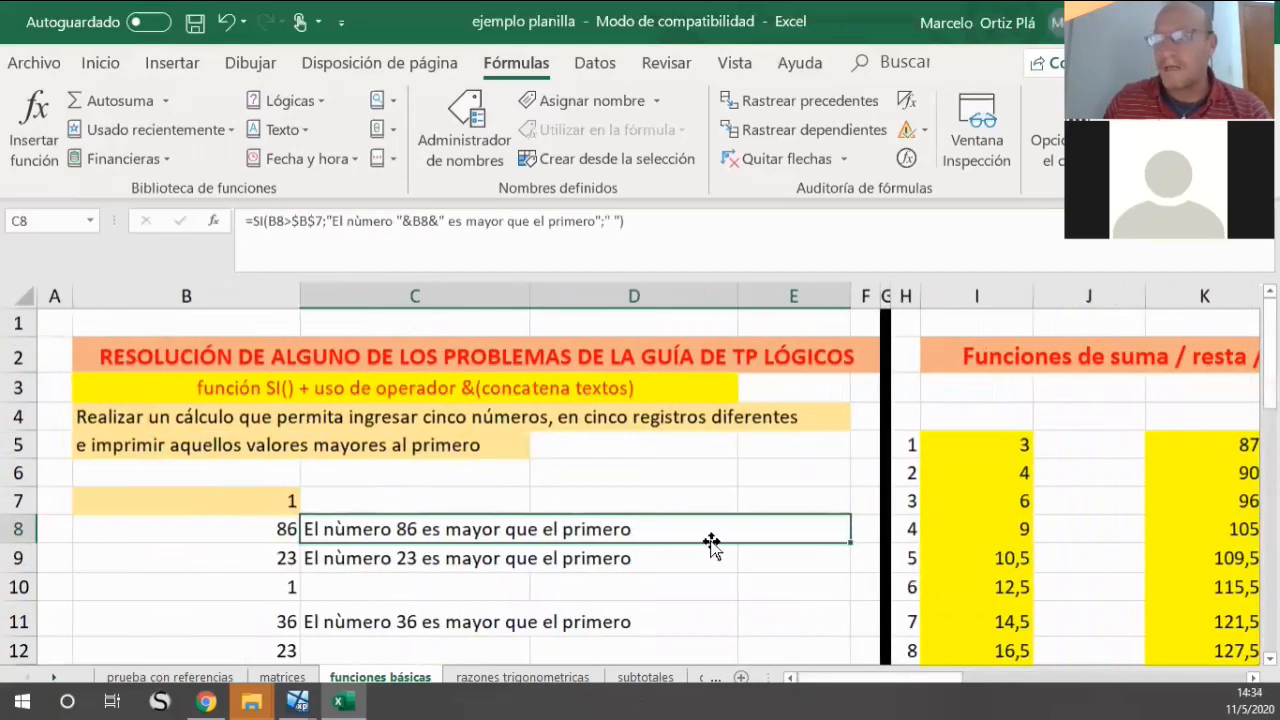
pyautogui.scroll(-1, 392, 443)
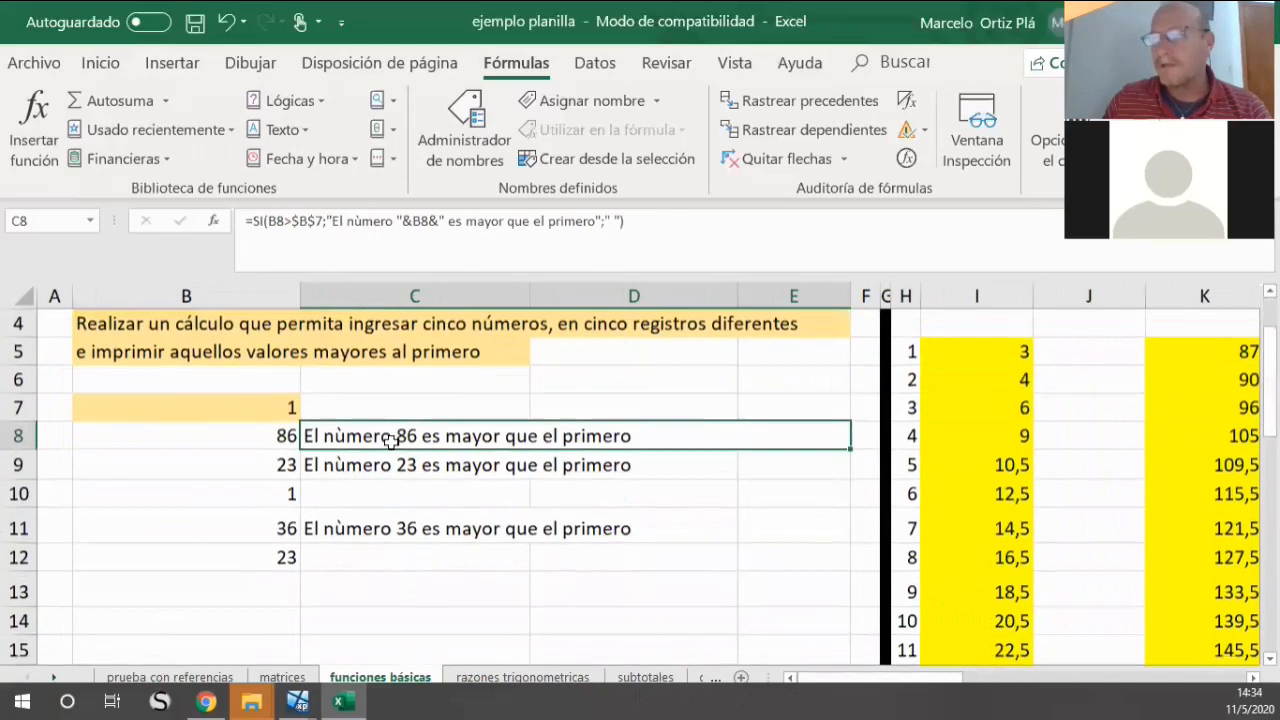
pyautogui.scroll(1, 350, 435)
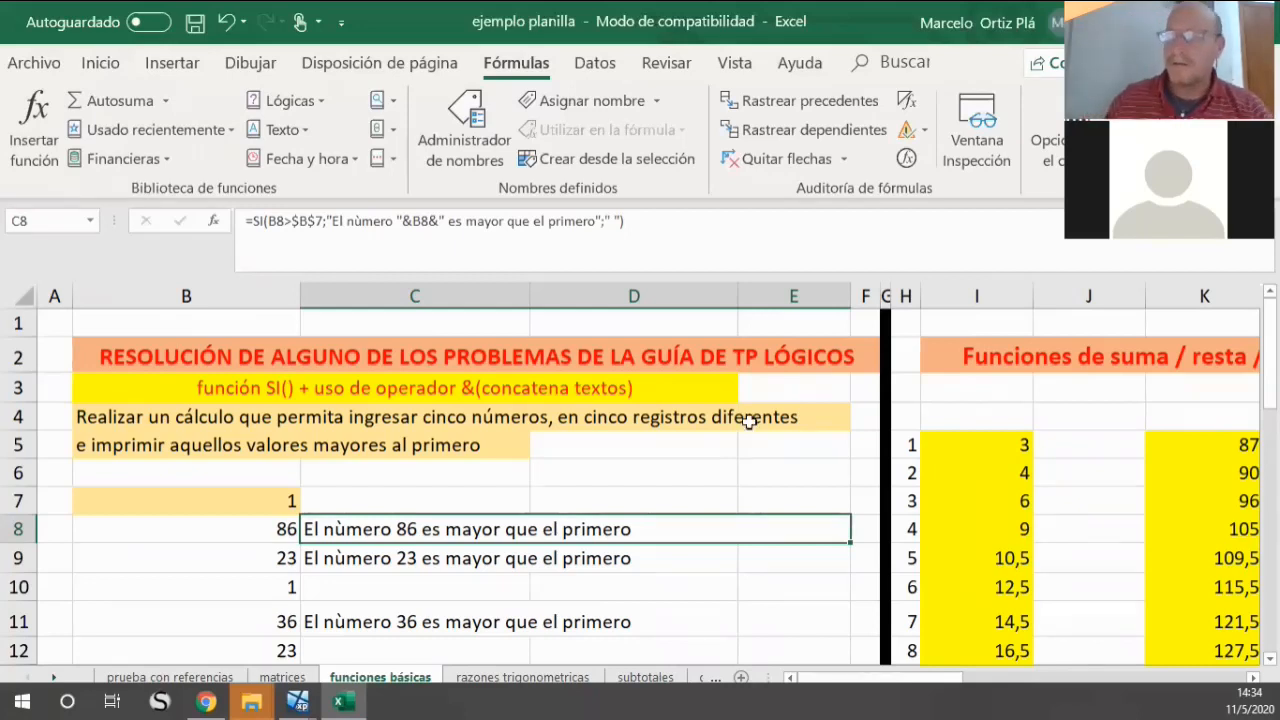
pyautogui.scroll(-1, 526, 532)
pyautogui.scroll(-1, 526, 532)
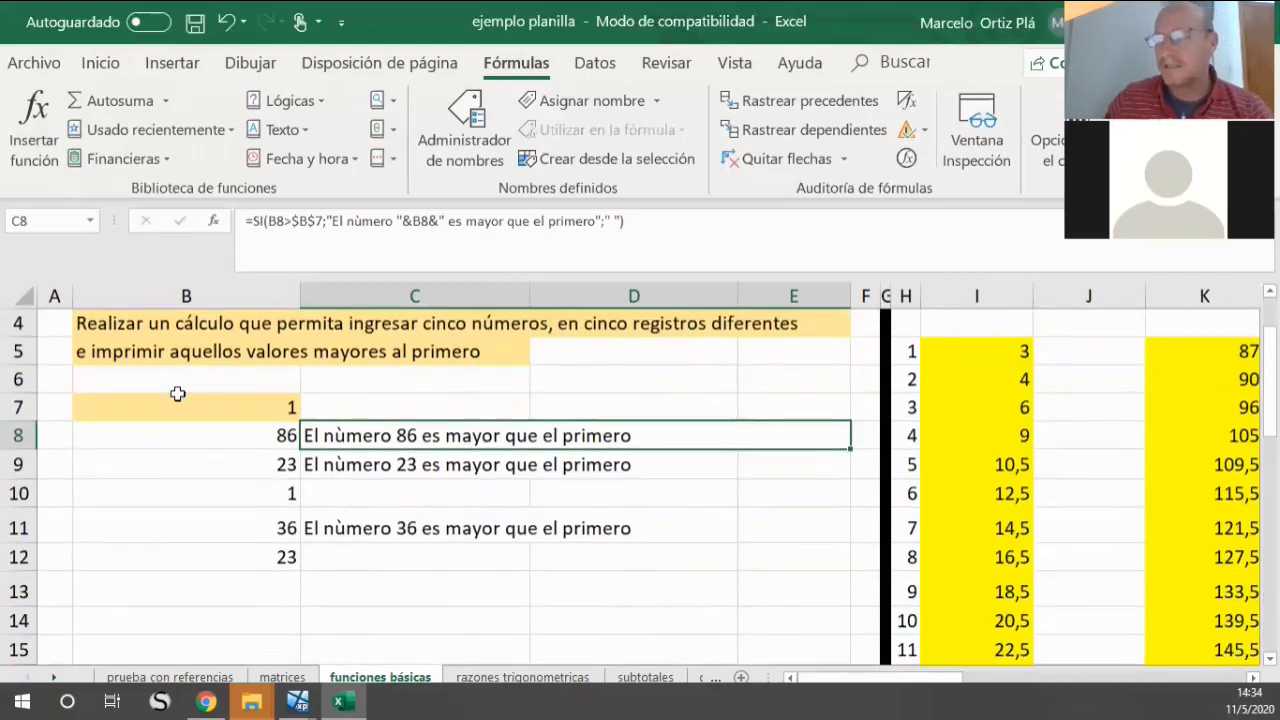
# Step: Go through the exercise's input numbers in B7:B12, starting from the first value in B7
pyautogui.click(228, 416)
pyautogui.moveTo(228, 416); pyautogui.dragTo(249, 537)
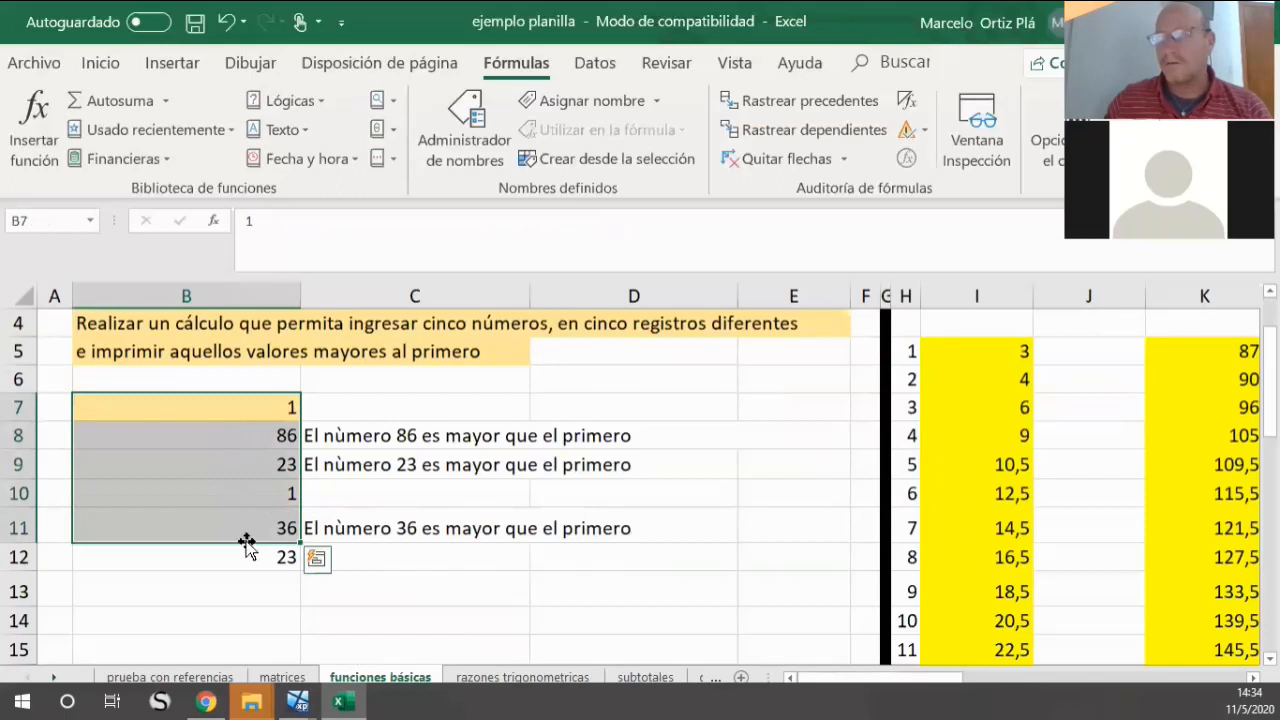
pyautogui.click(228, 558)
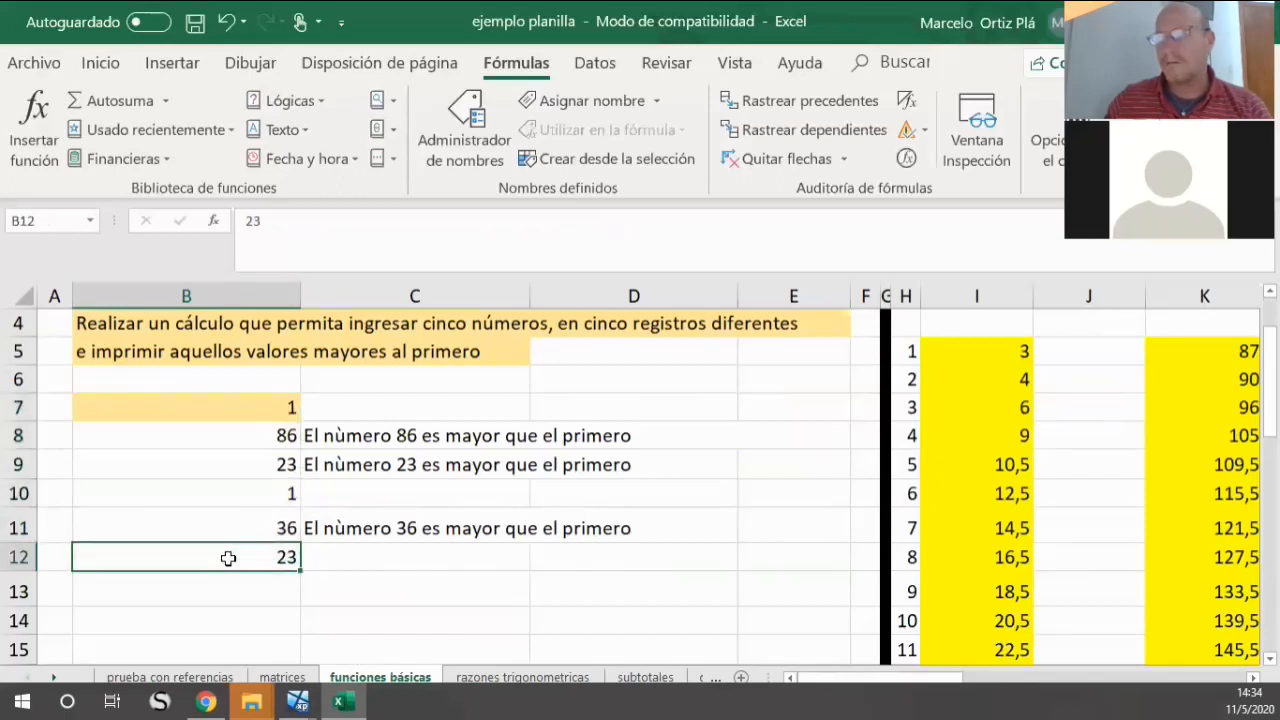
pyautogui.click(236, 410)
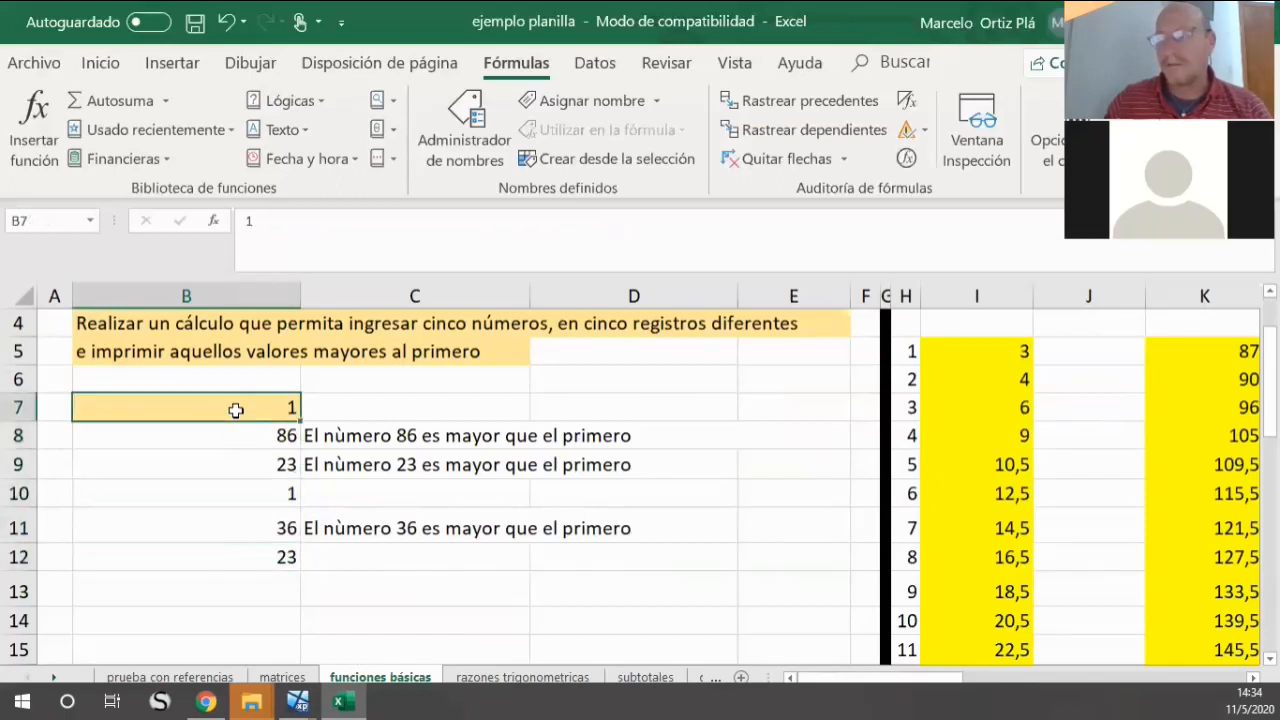
pyautogui.click(224, 436)
pyautogui.click(228, 468)
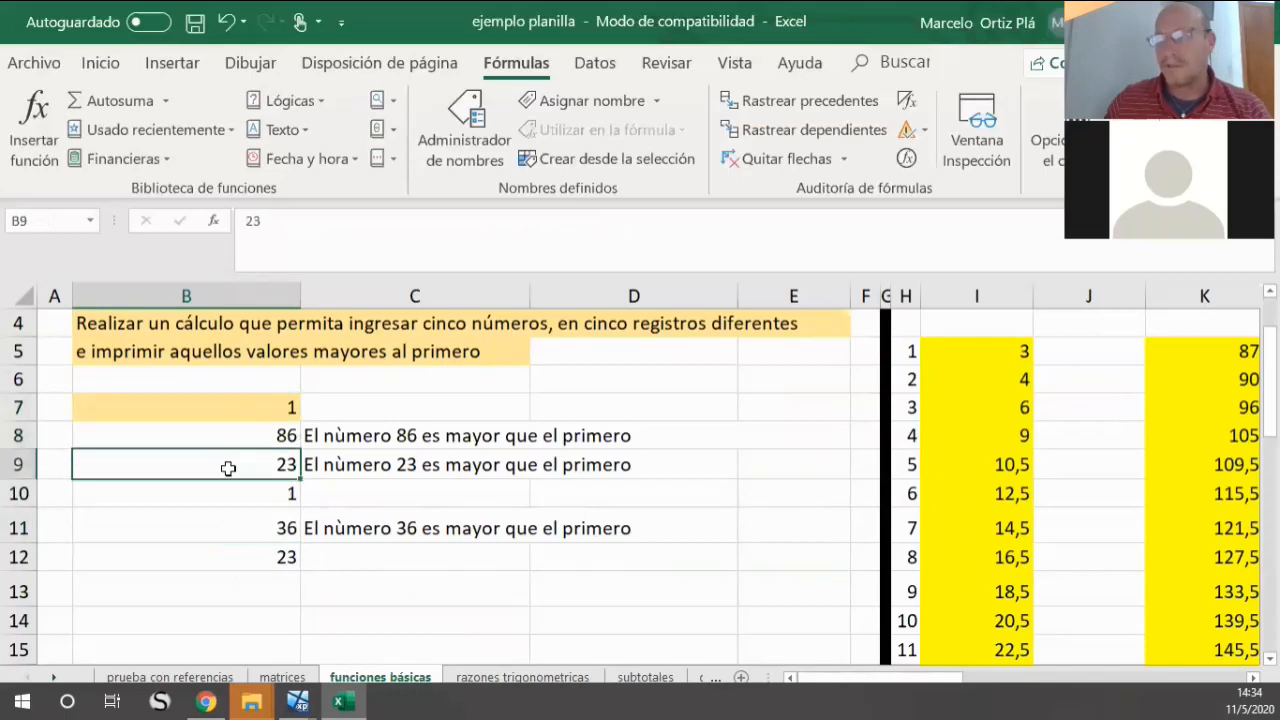
pyautogui.click(227, 495)
pyautogui.click(218, 530)
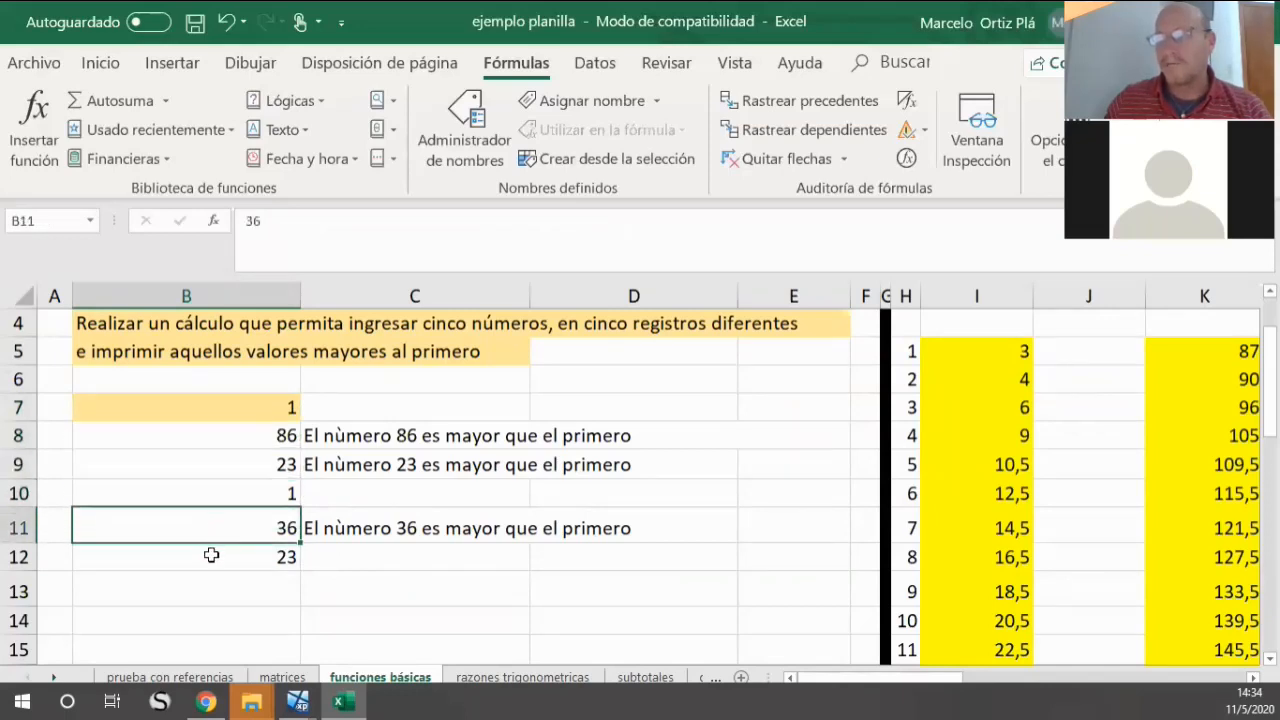
# Step: Examine the SI formulas and messages in column C, from C12 up to C8, against the numbers in column B
pyautogui.click(211, 555)
pyautogui.click(358, 553)
pyautogui.click(343, 518)
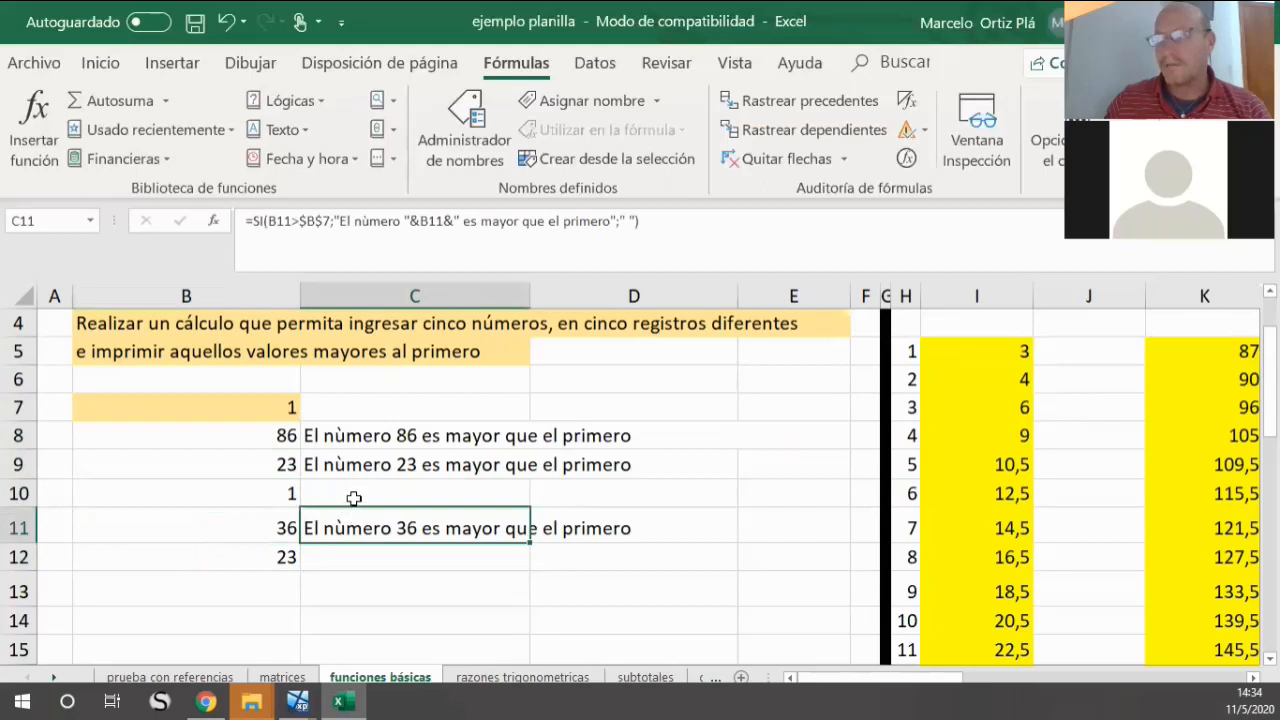
pyautogui.click(354, 496)
pyautogui.click(347, 464)
pyautogui.click(347, 440)
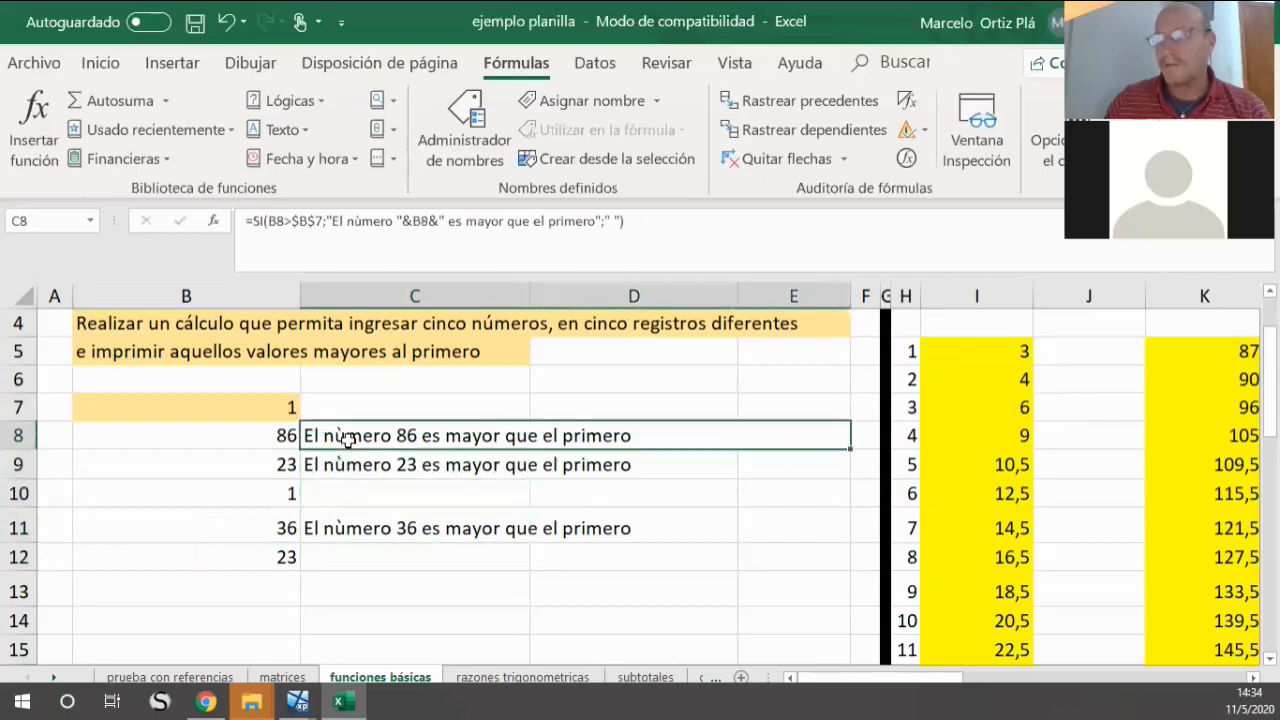
pyautogui.click(355, 411)
pyautogui.moveTo(345, 436); pyautogui.dragTo(349, 523)
# Step: Compare the first number in B7 with those in B11 and B12, and check cell C12 for a formula
pyautogui.click(207, 398)
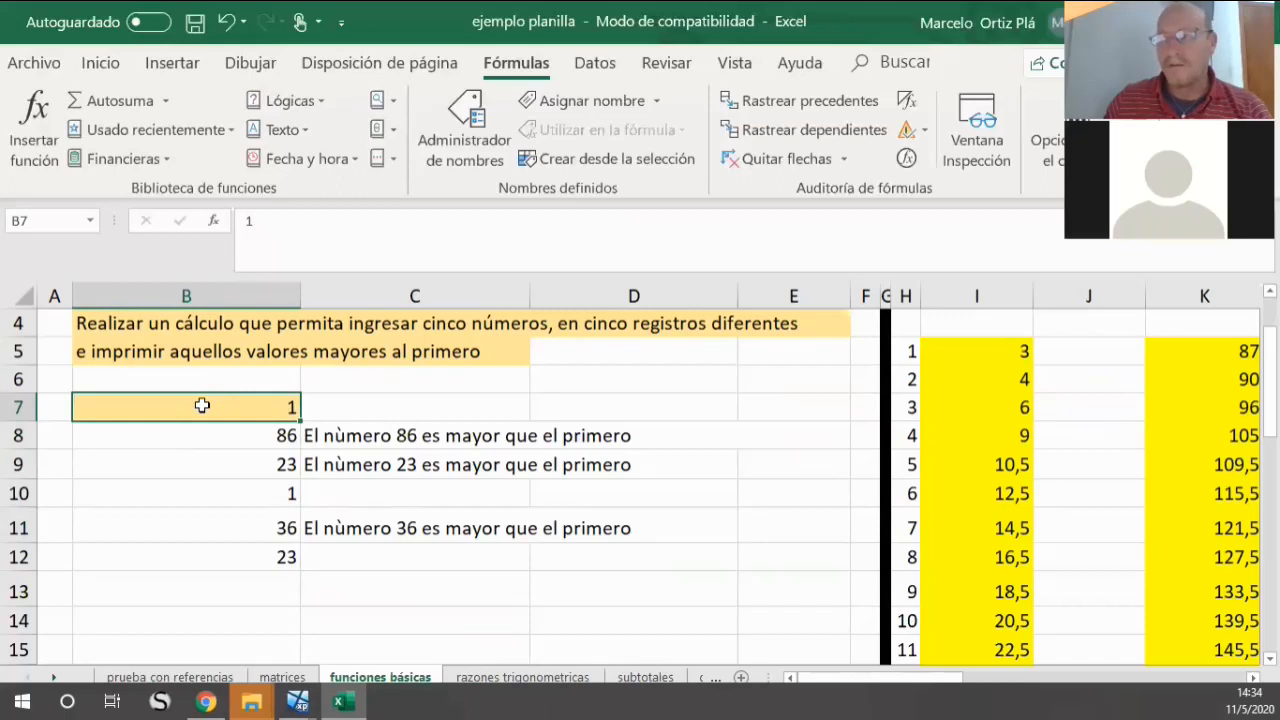
pyautogui.click(226, 530)
pyautogui.click(228, 560)
pyautogui.click(410, 560)
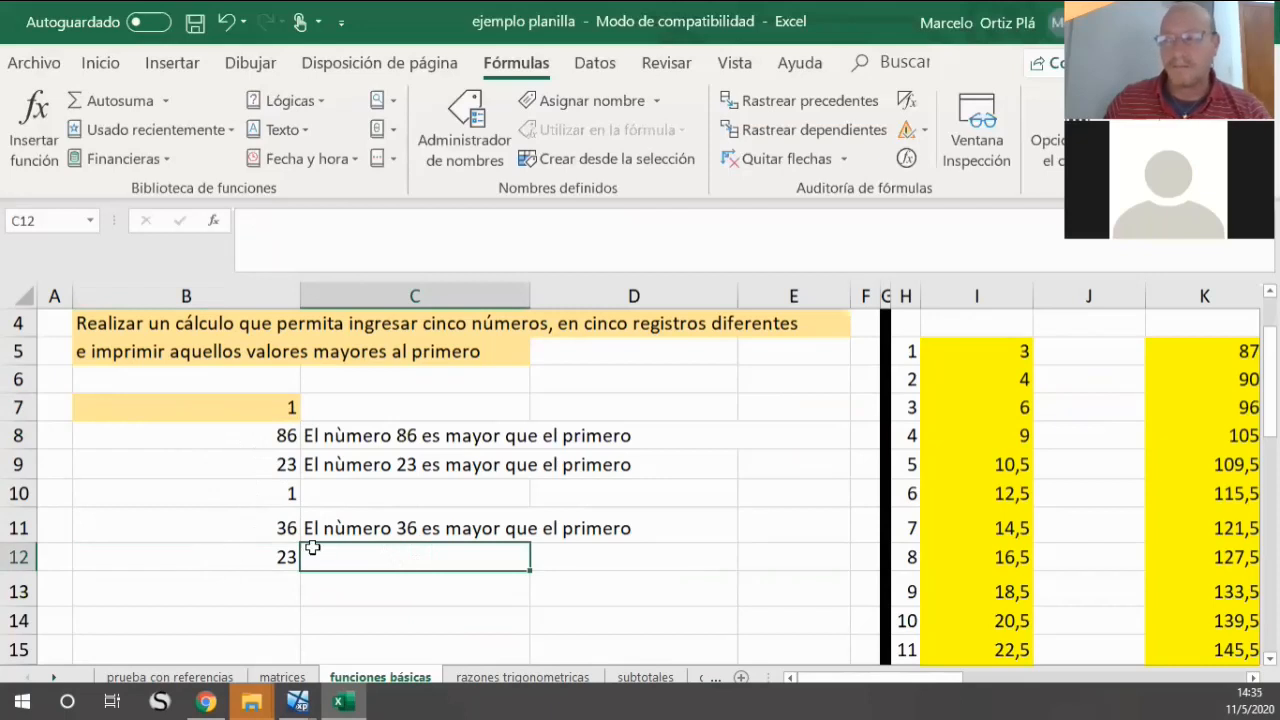
pyautogui.click(382, 612)
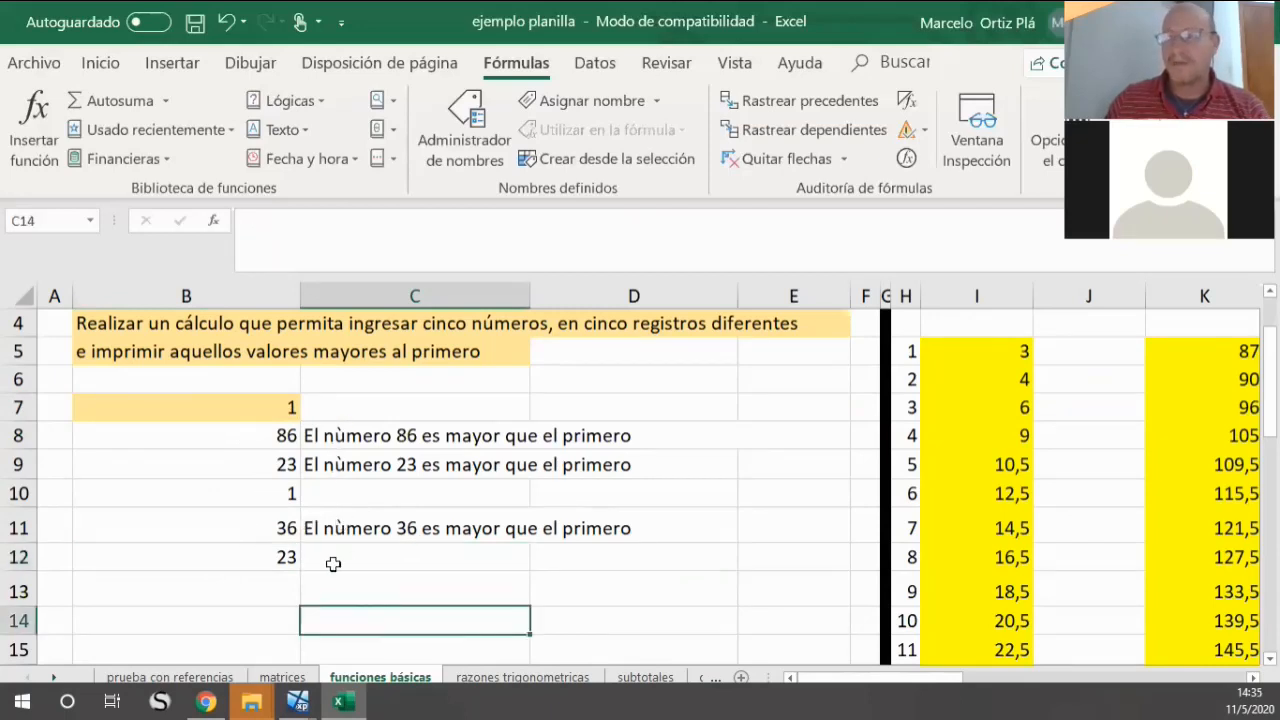
# Step: Try 36 as the first number in cell B7 to test the SI messages
pyautogui.click(252, 407)
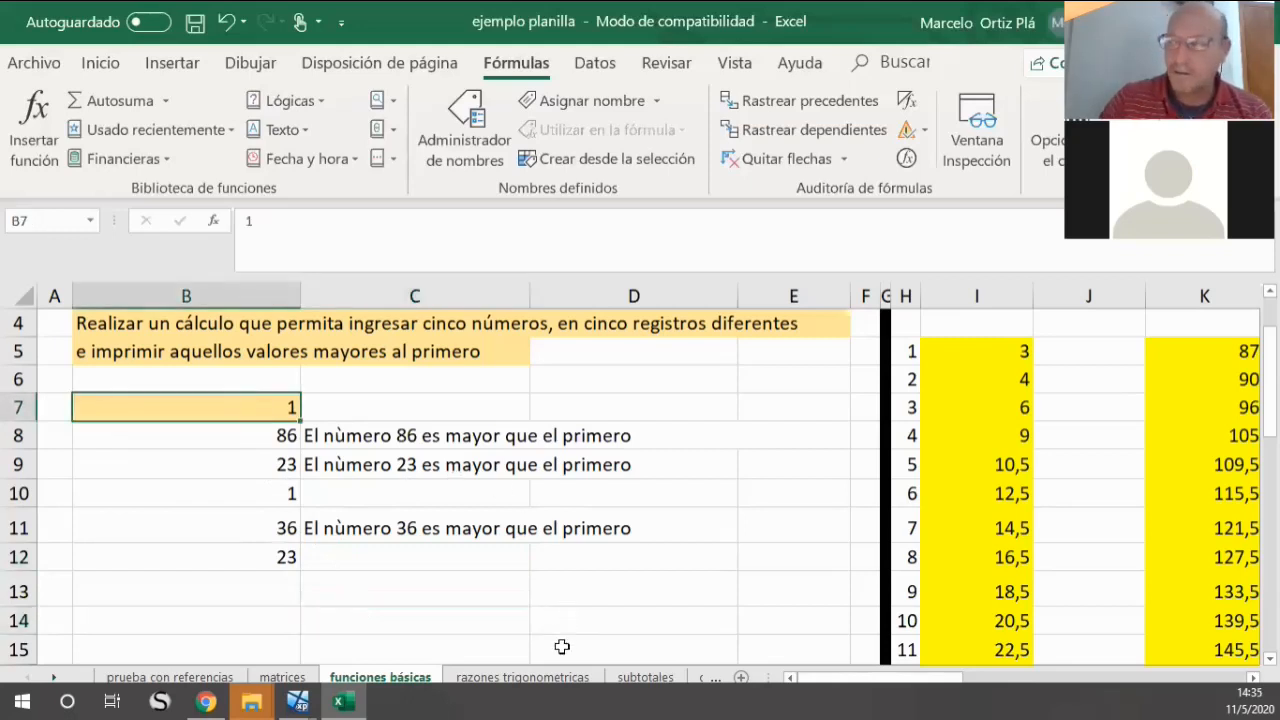
pyautogui.write('36')
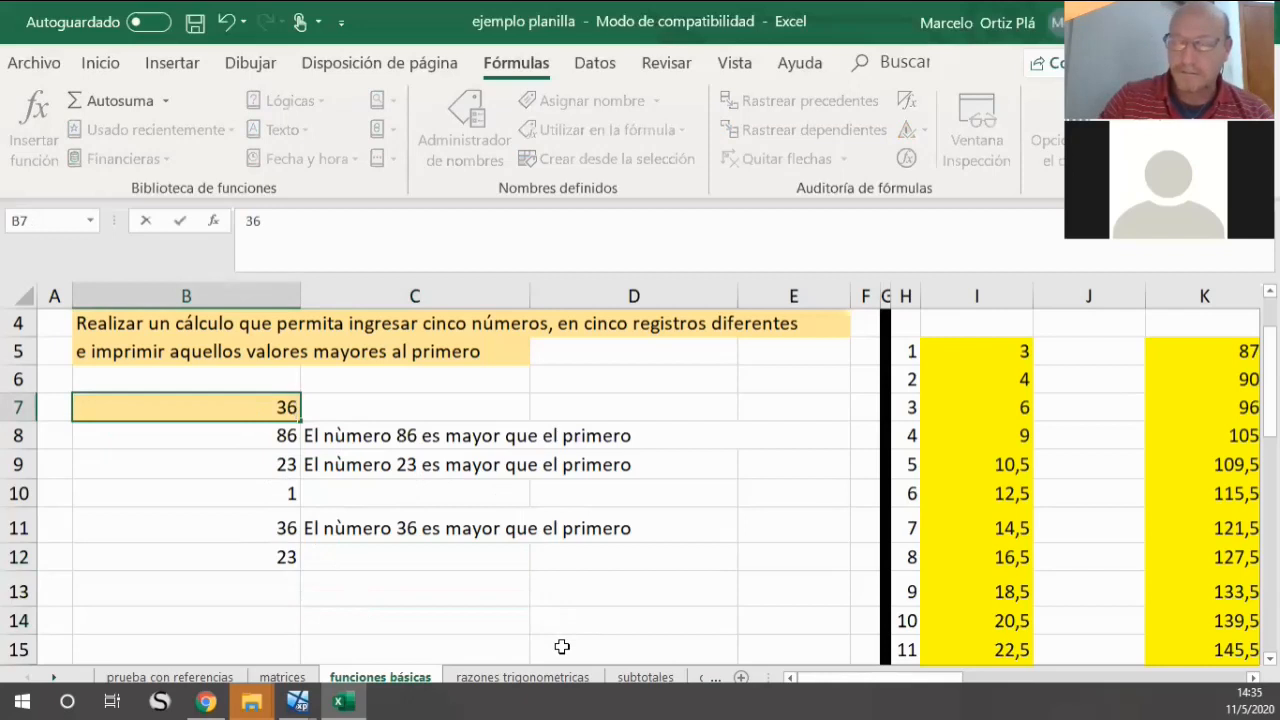
pyautogui.press('Return')
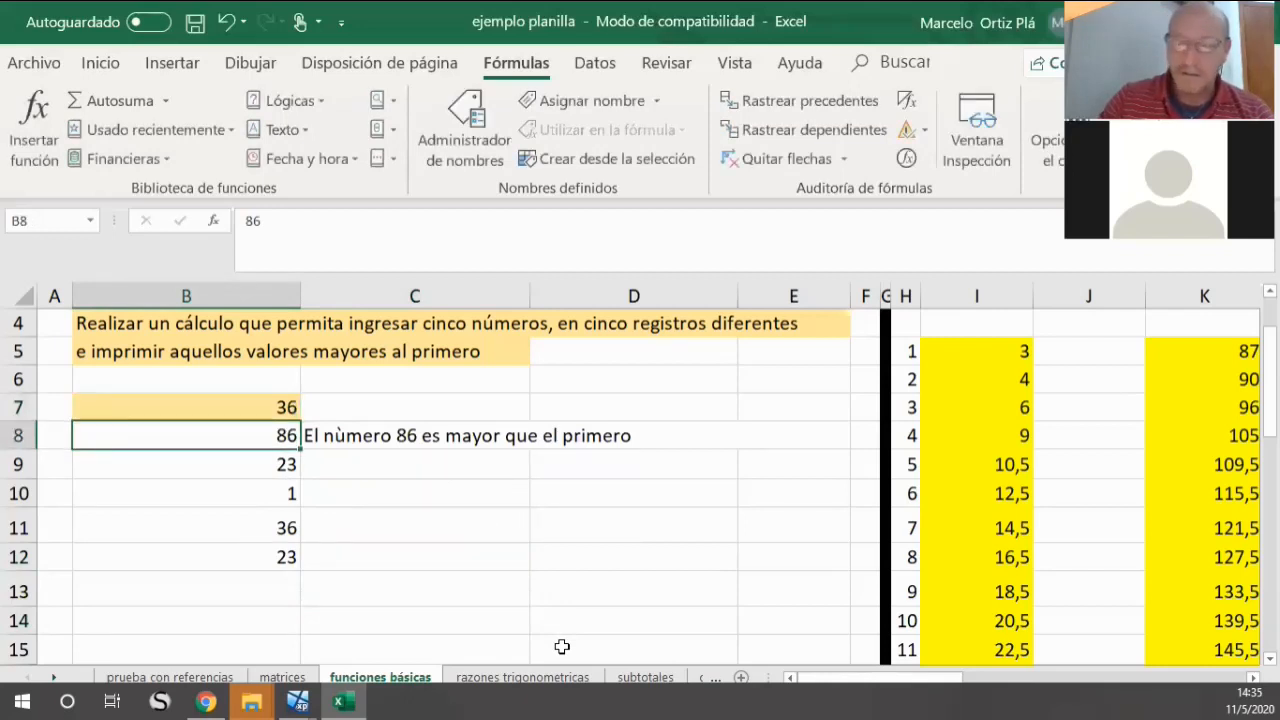
# Step: Set the first number in cell B7 to 35
pyautogui.press('Up')
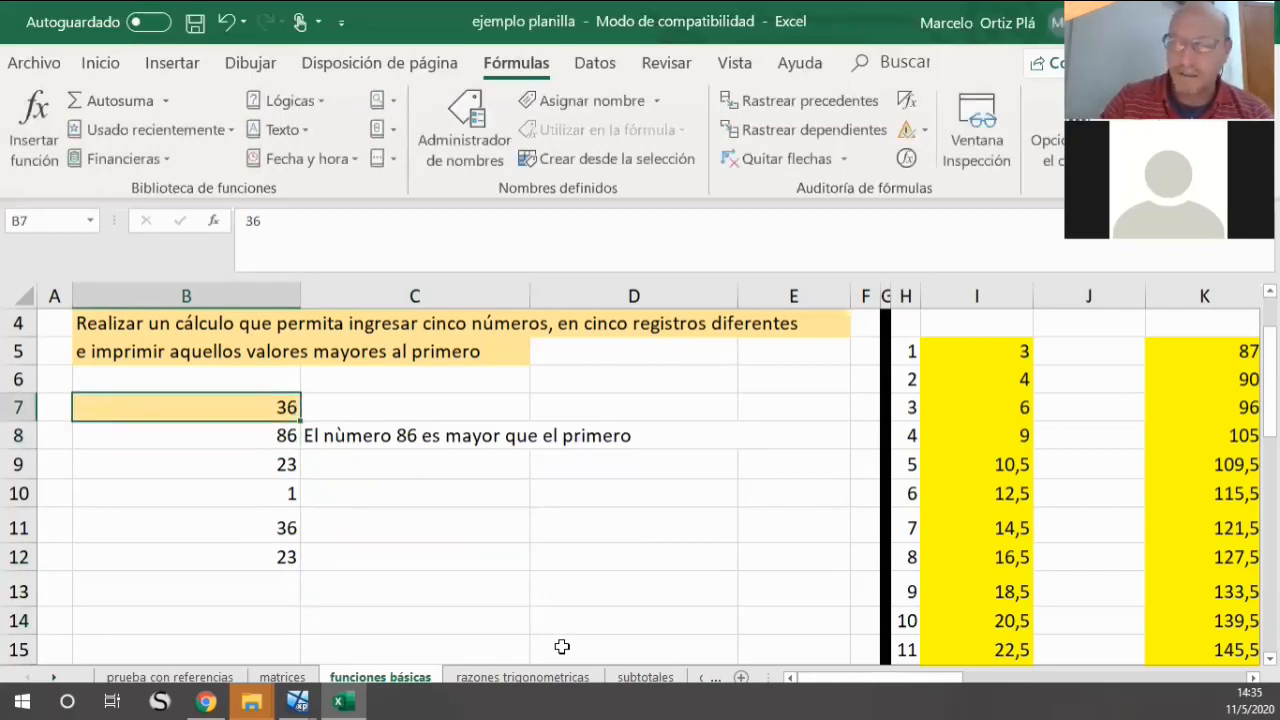
pyautogui.write('35')
pyautogui.press('Return')
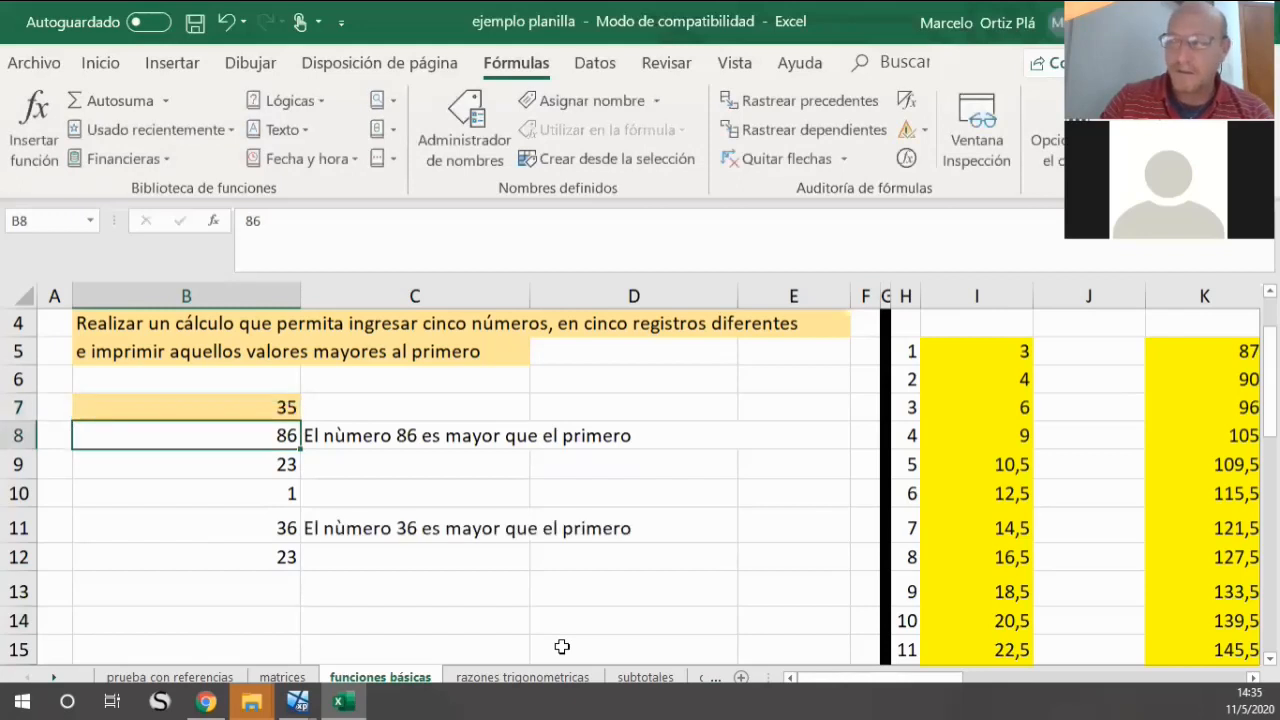
pyautogui.press('Up')
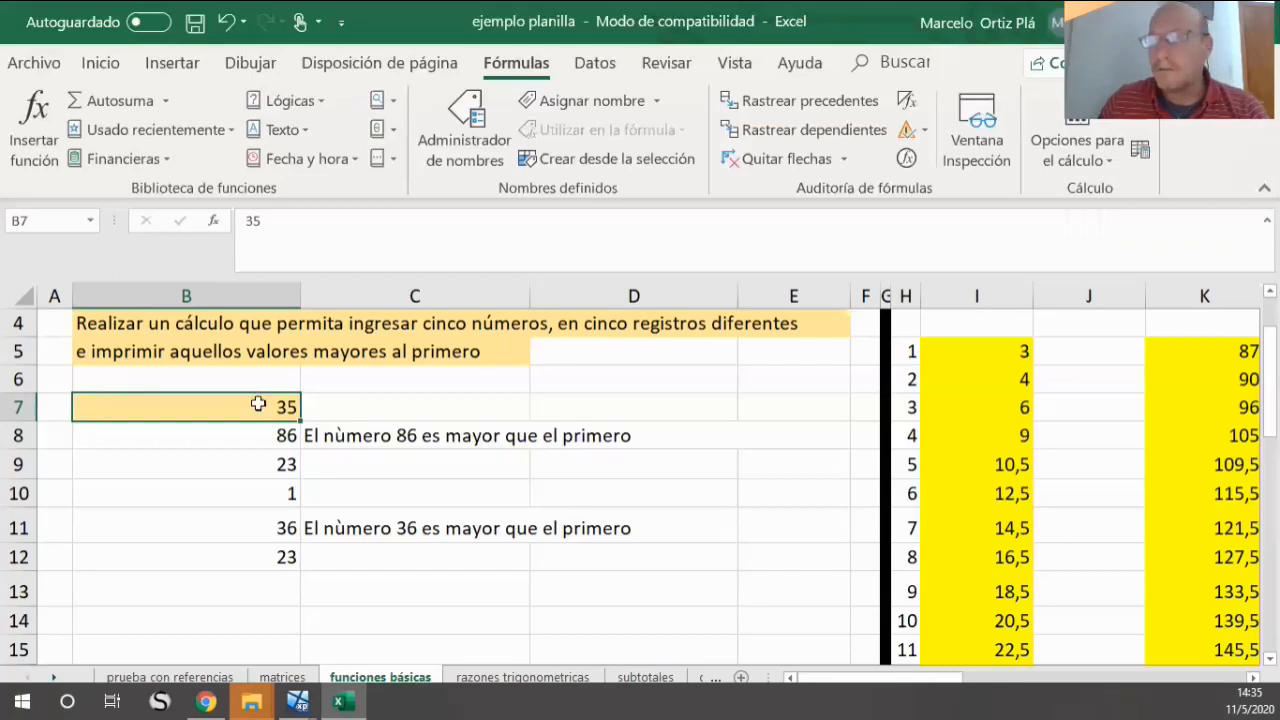
# Step: Review the SI formula in C8 together with the cells it compares, B7 and B8
pyautogui.click(331, 436)
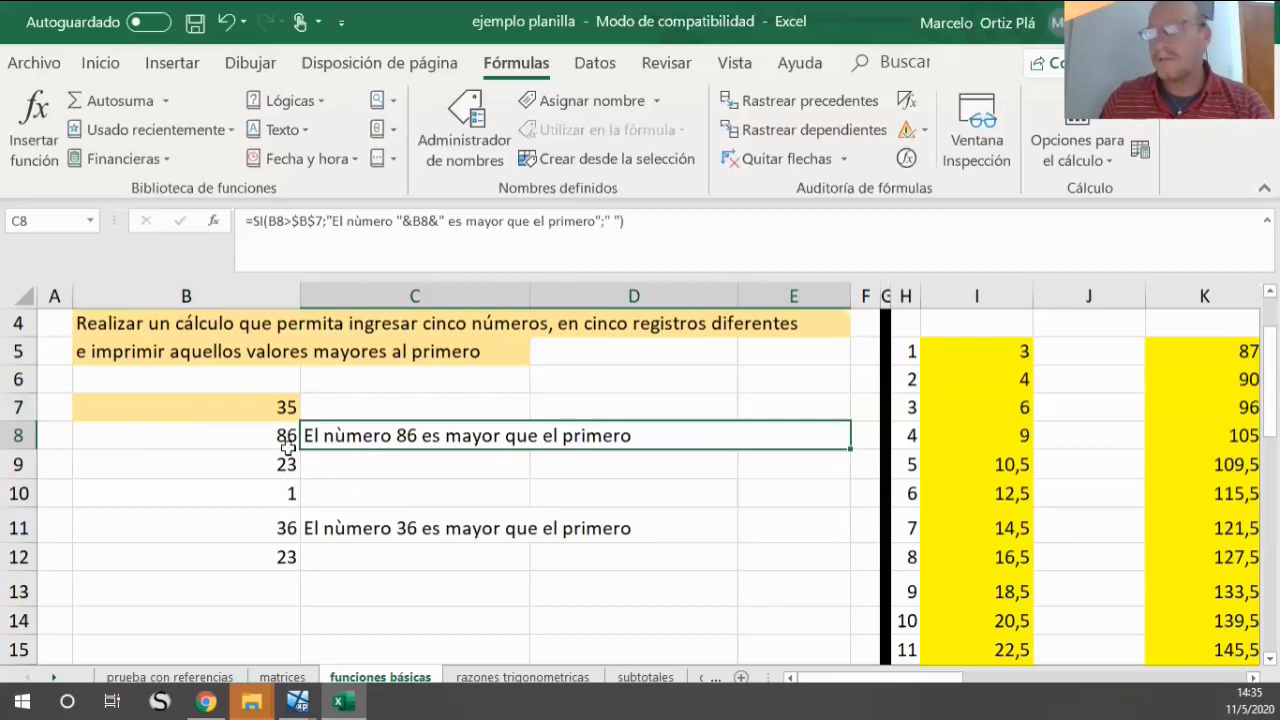
pyautogui.click(223, 411)
pyautogui.click(229, 434)
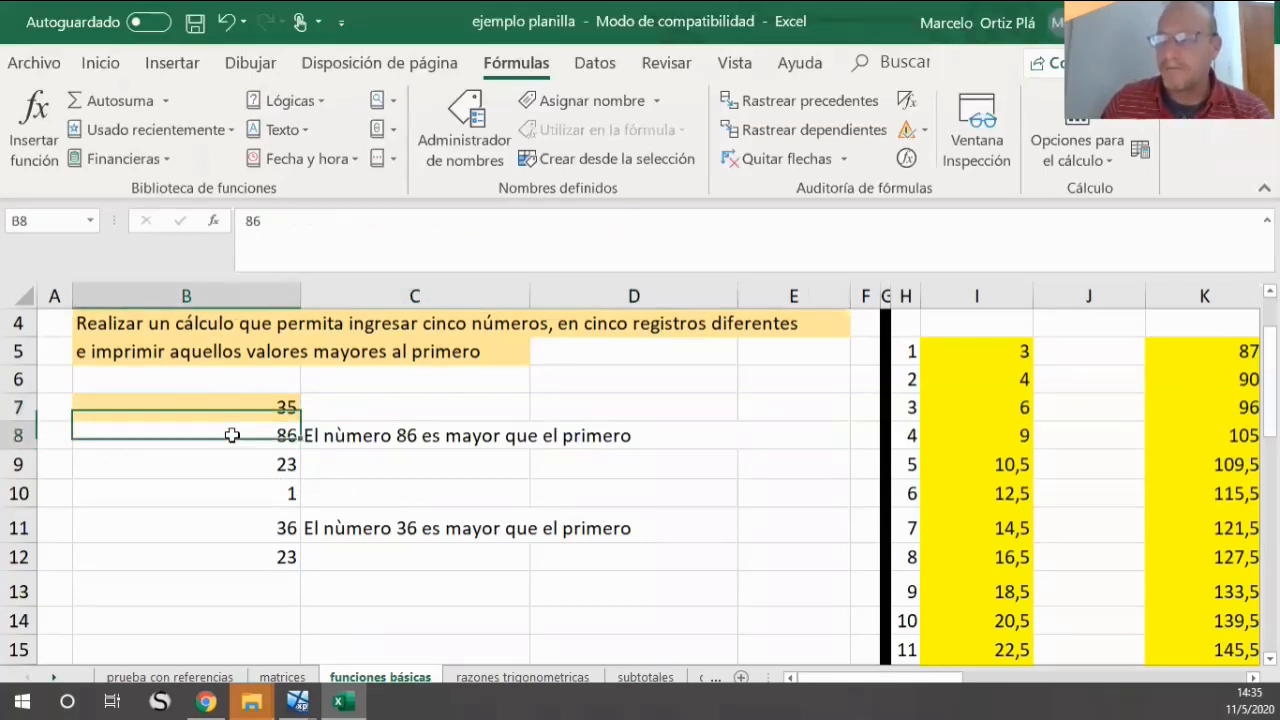
pyautogui.click(325, 436)
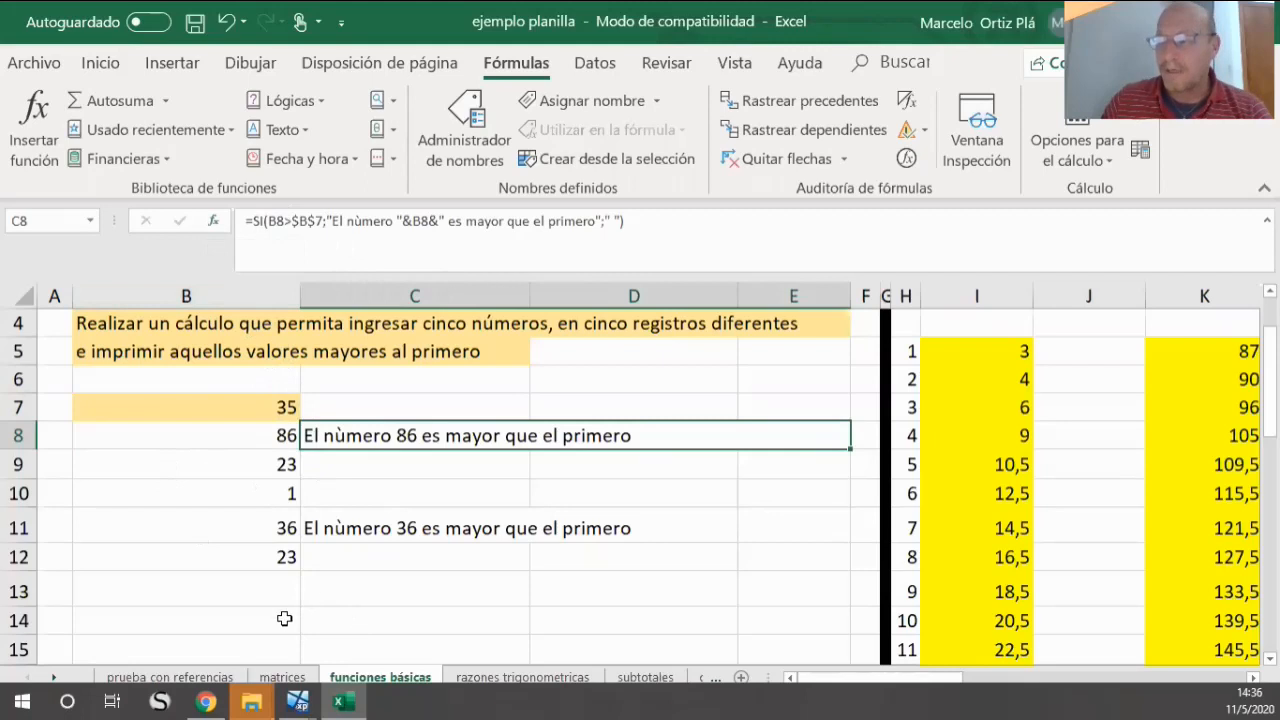
# Step: Start inserting a function in empty cell C14 and search the function list for "si"
pyautogui.click(352, 619)
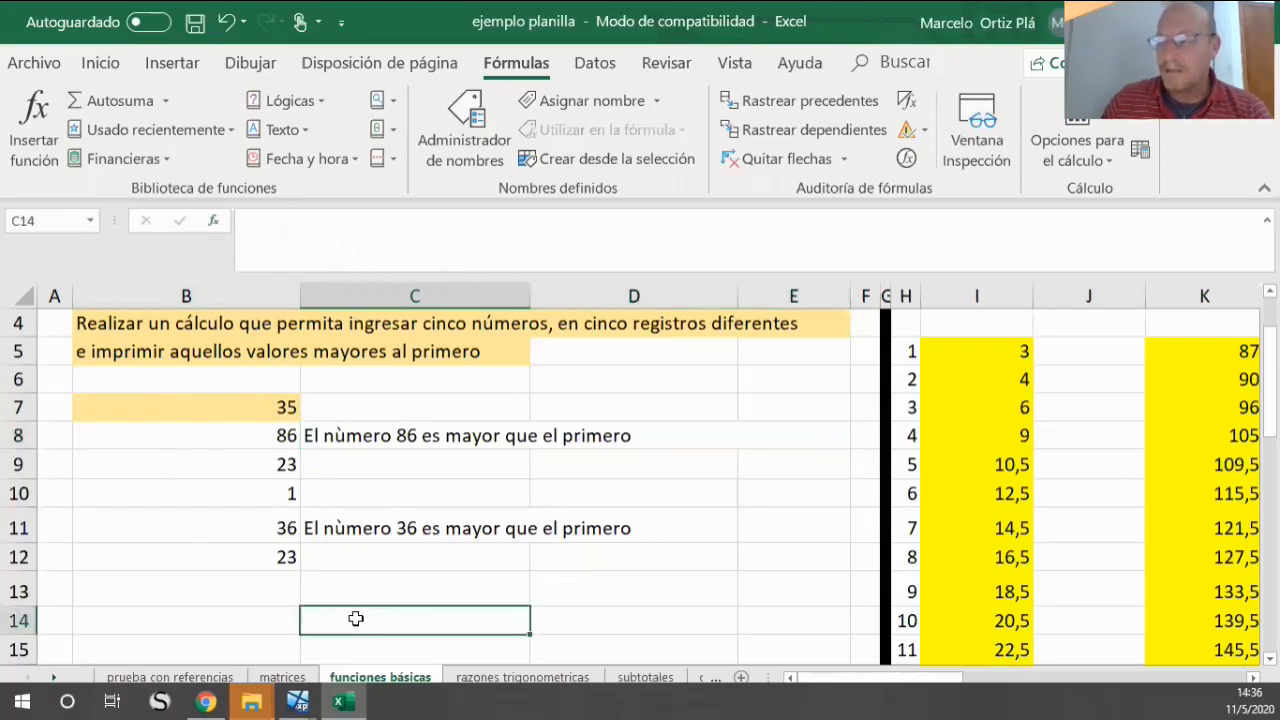
pyautogui.click(214, 220)
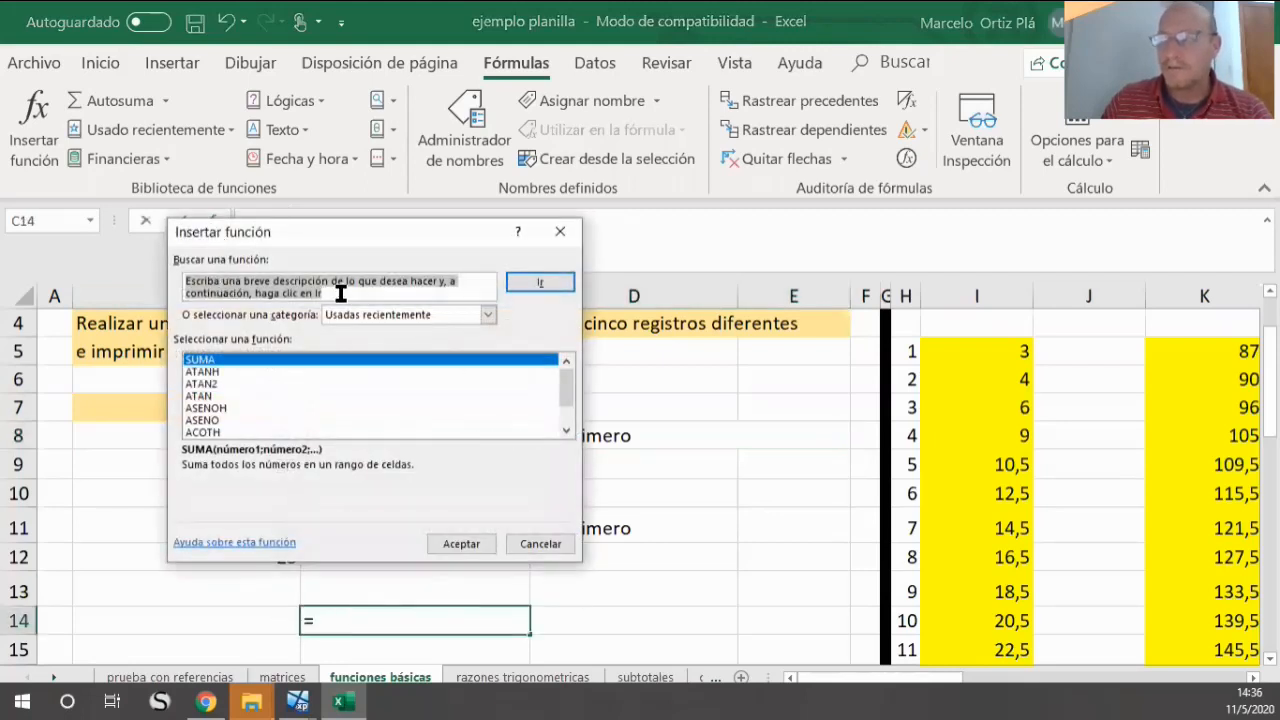
pyautogui.press('Delete')
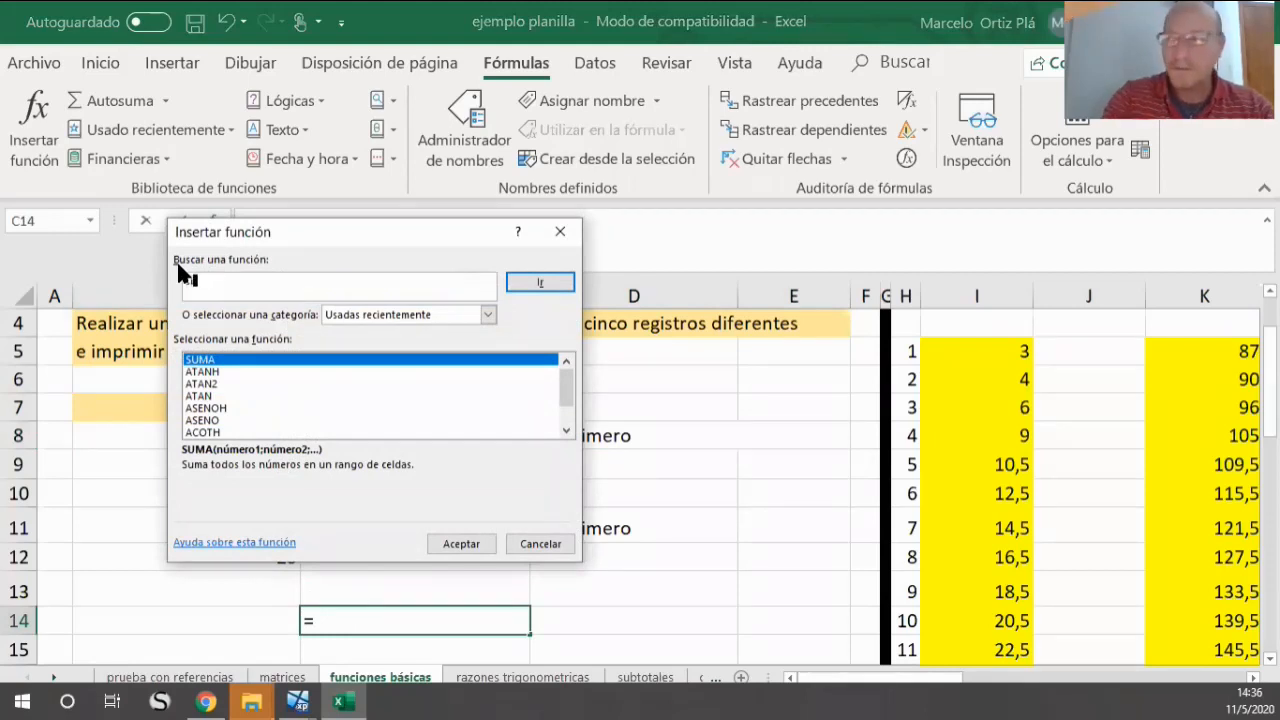
pyautogui.click(536, 284)
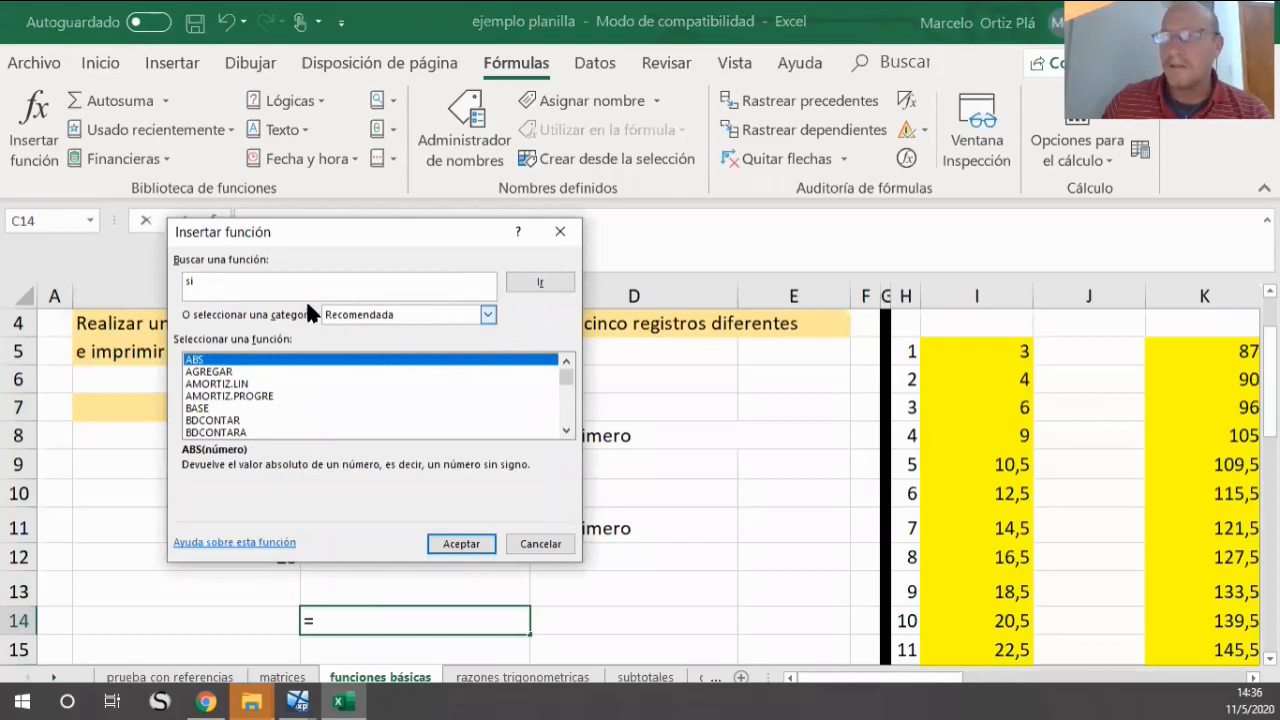
# Step: Try repeating the "si" function search with the category set to Todo
pyautogui.click(487, 315)
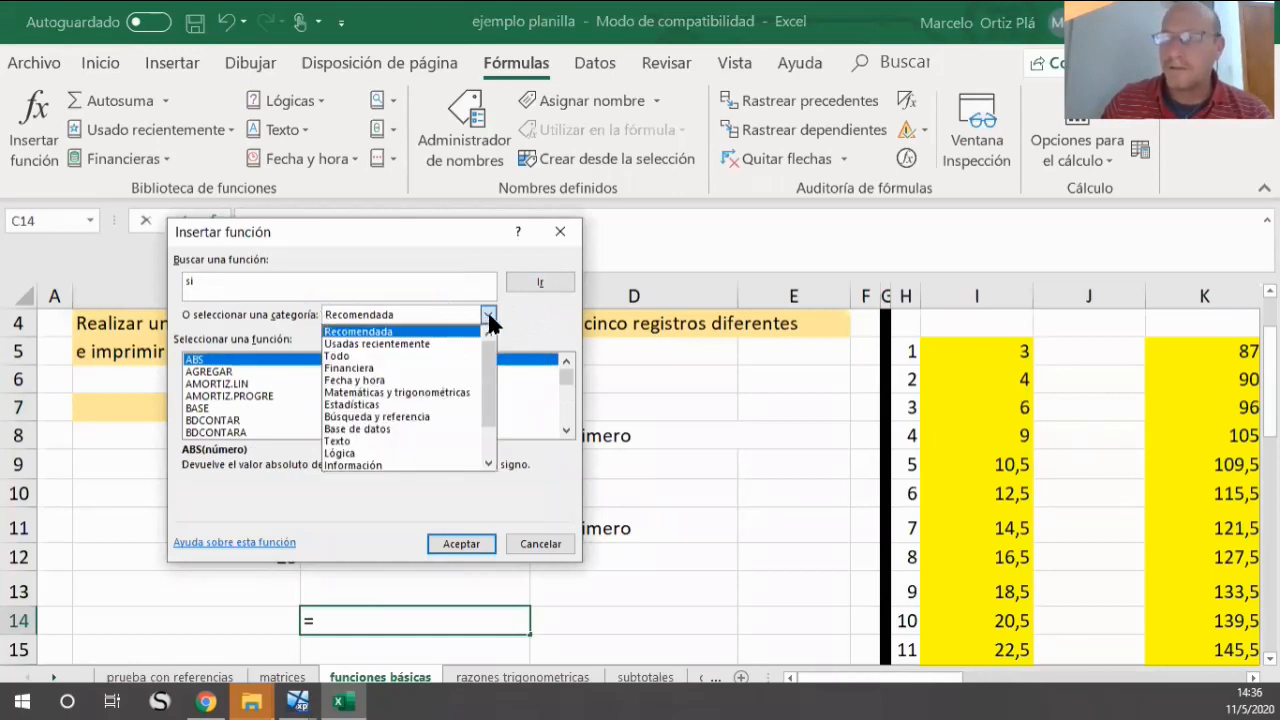
pyautogui.click(418, 358)
pyautogui.click(536, 283)
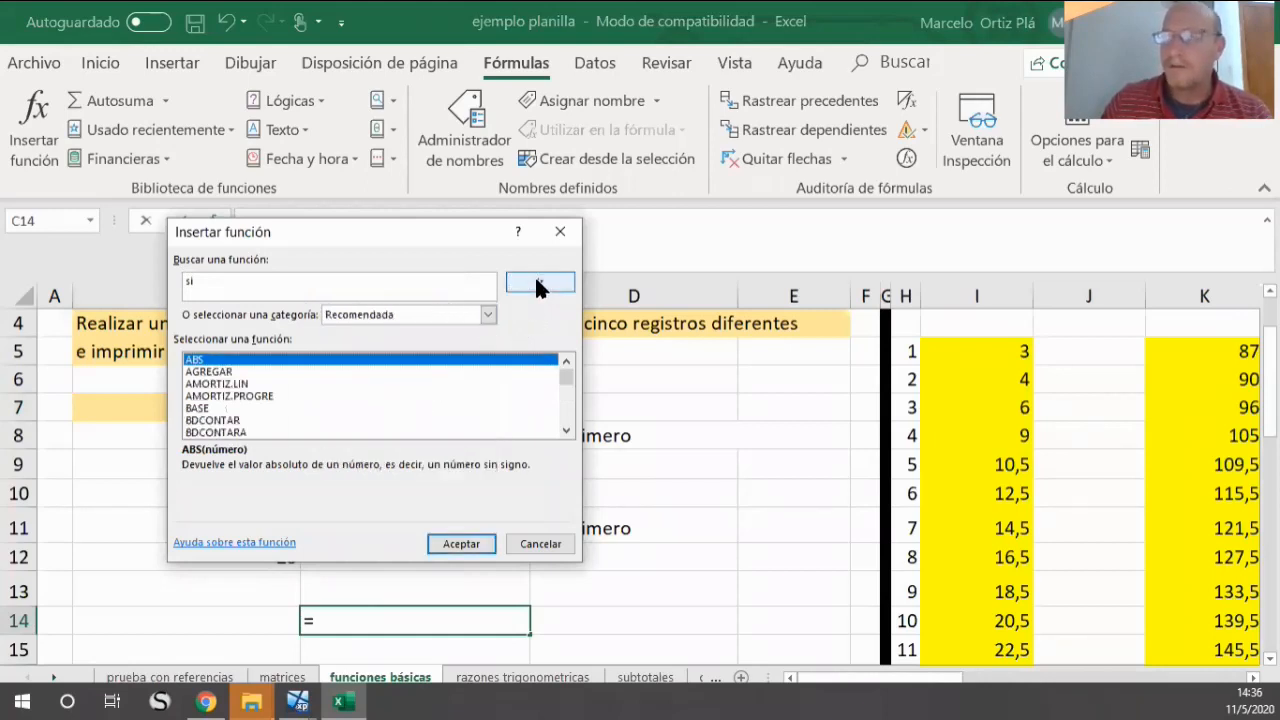
pyautogui.click(427, 314)
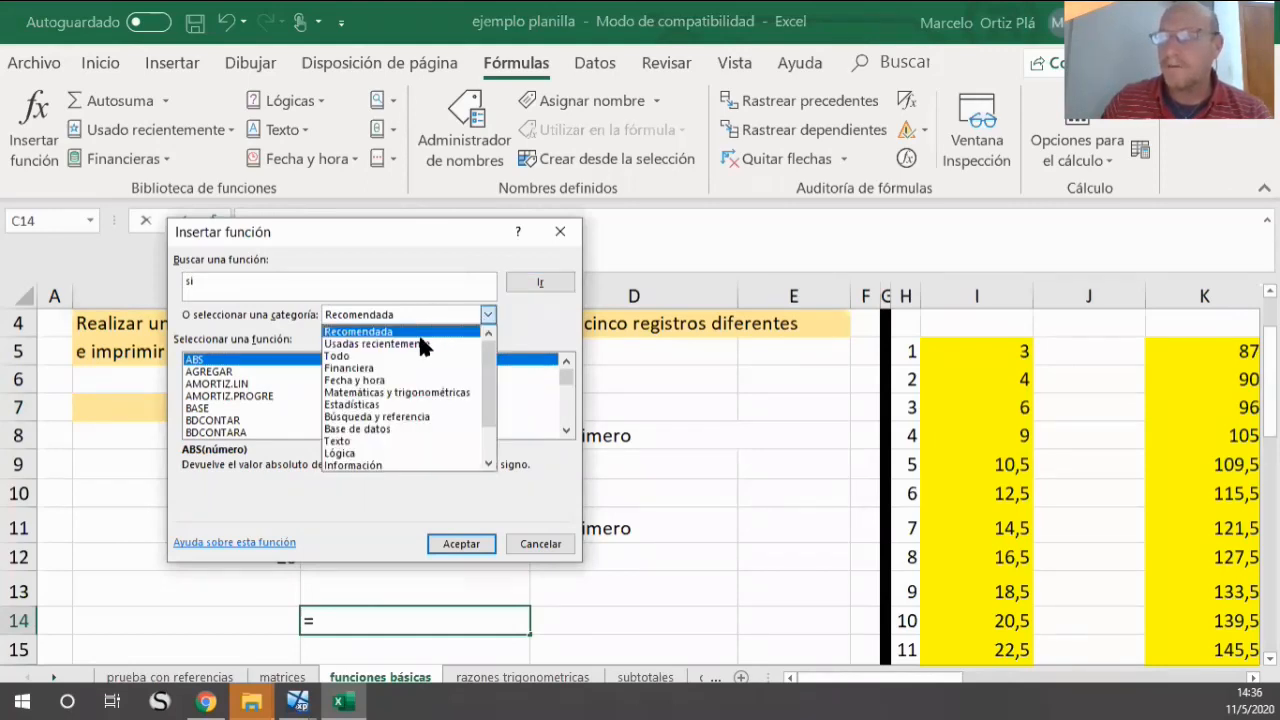
pyautogui.click(419, 358)
pyautogui.click(543, 280)
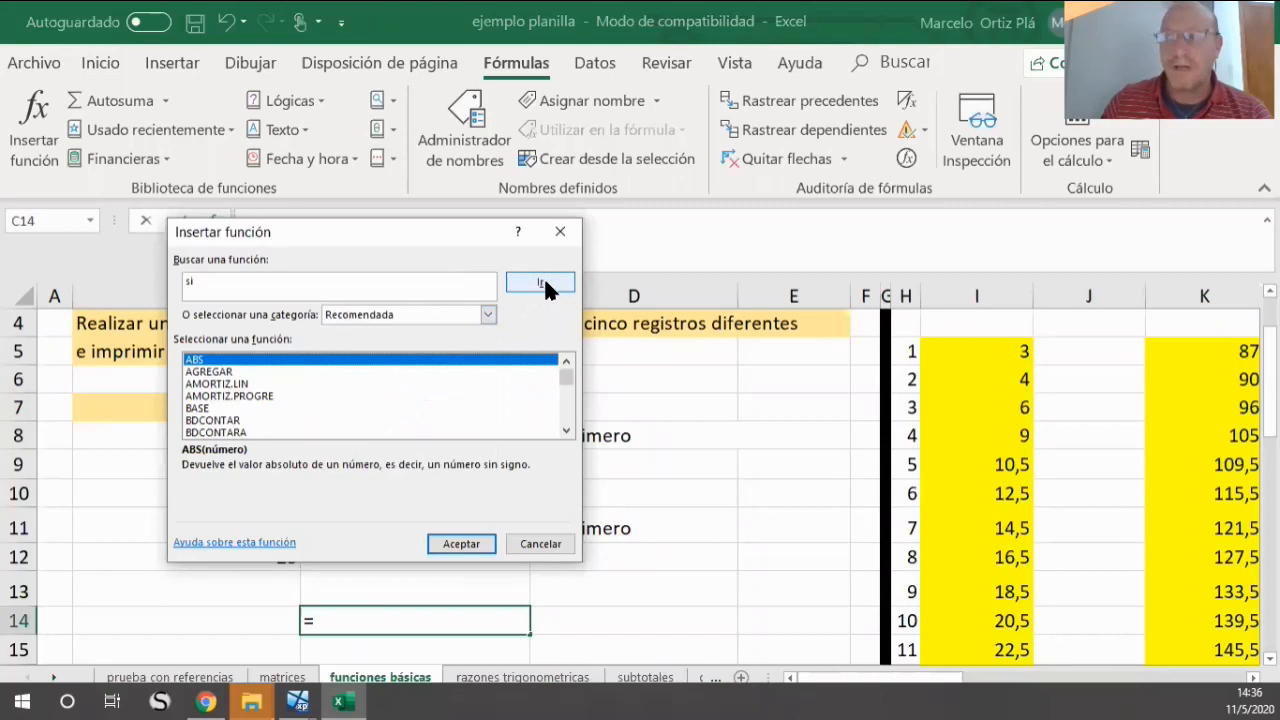
# Step: Search for the function again as "SI" in capitals, also with category Todo, and look through the suggested functions
pyautogui.moveTo(260, 281); pyautogui.dragTo(99, 279)
pyautogui.write('SI')
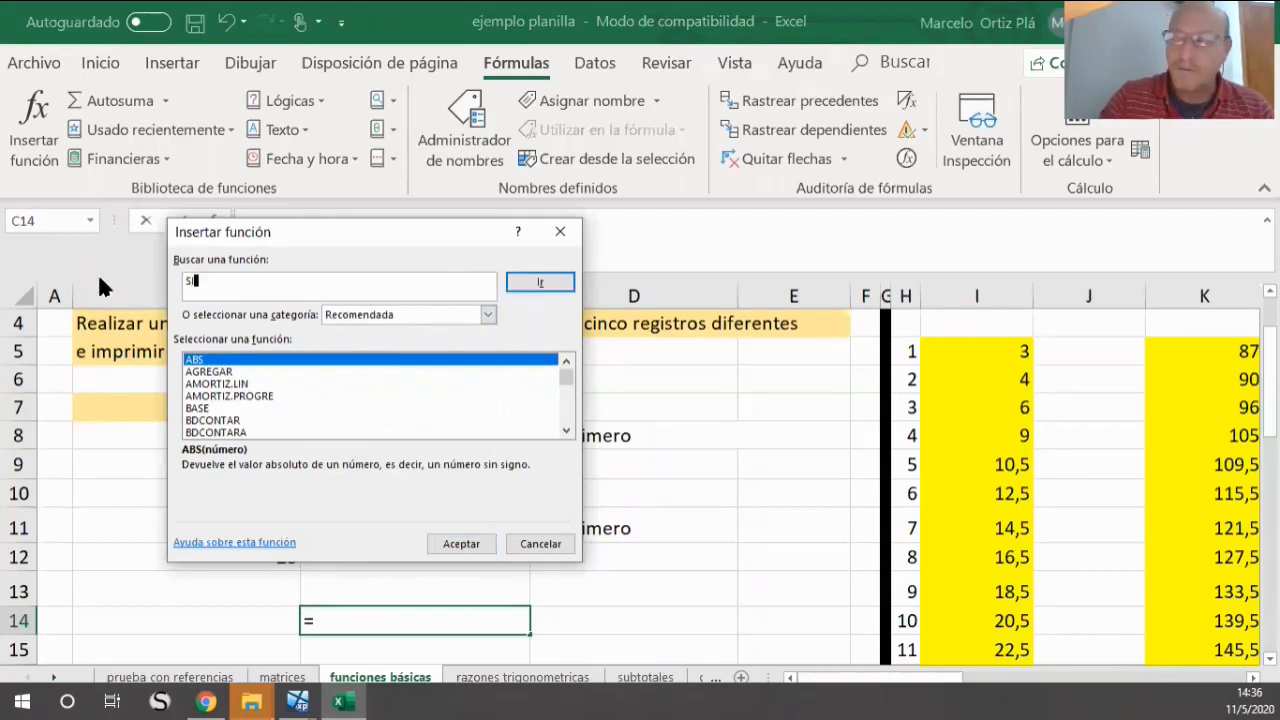
pyautogui.press('Return')
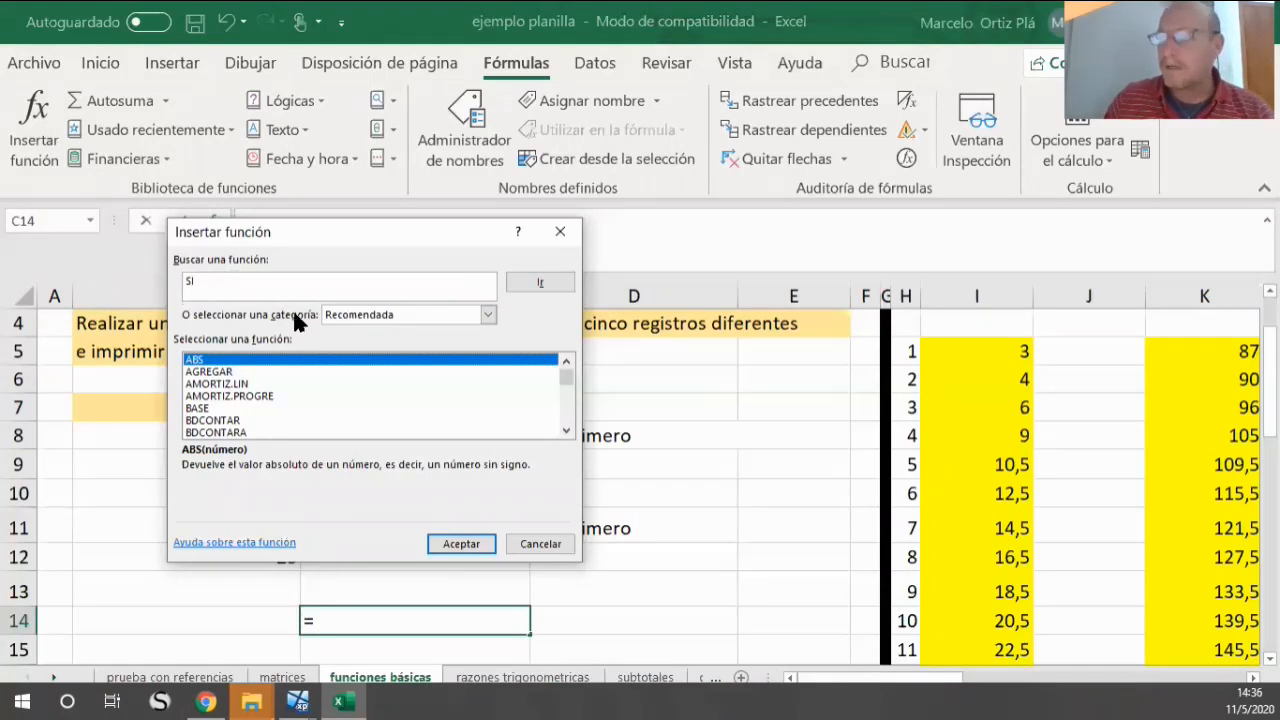
pyautogui.click(487, 314)
pyautogui.click(390, 362)
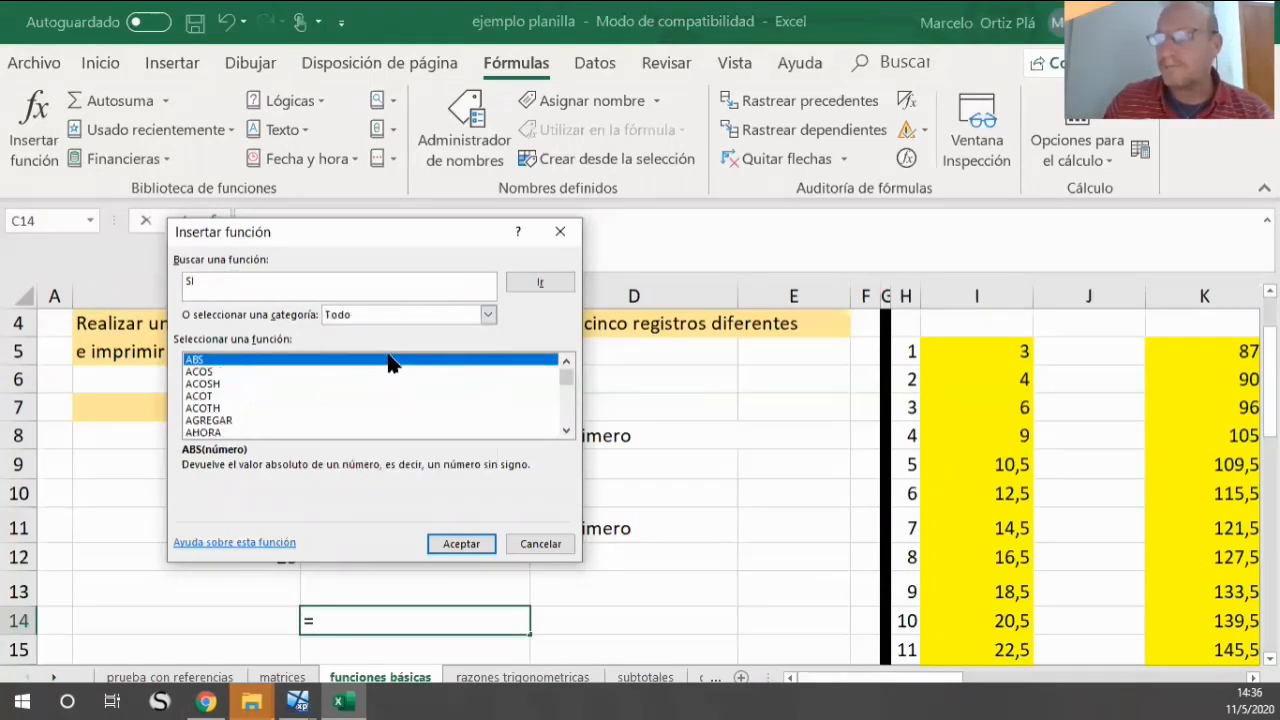
pyautogui.click(538, 283)
pyautogui.scroll(-2, 245, 400)
pyautogui.scroll(-20, 243, 385)
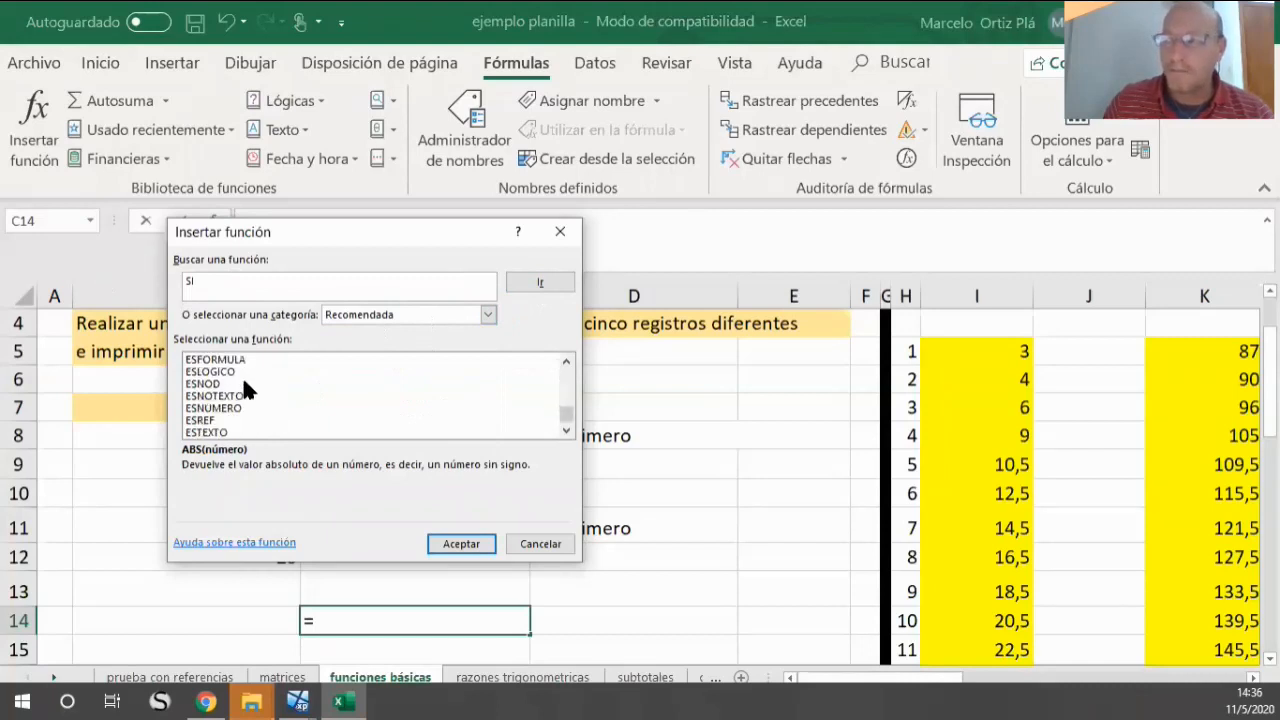
# Step: Look for SI in the complete function list of the Todo category
pyautogui.click(486, 314)
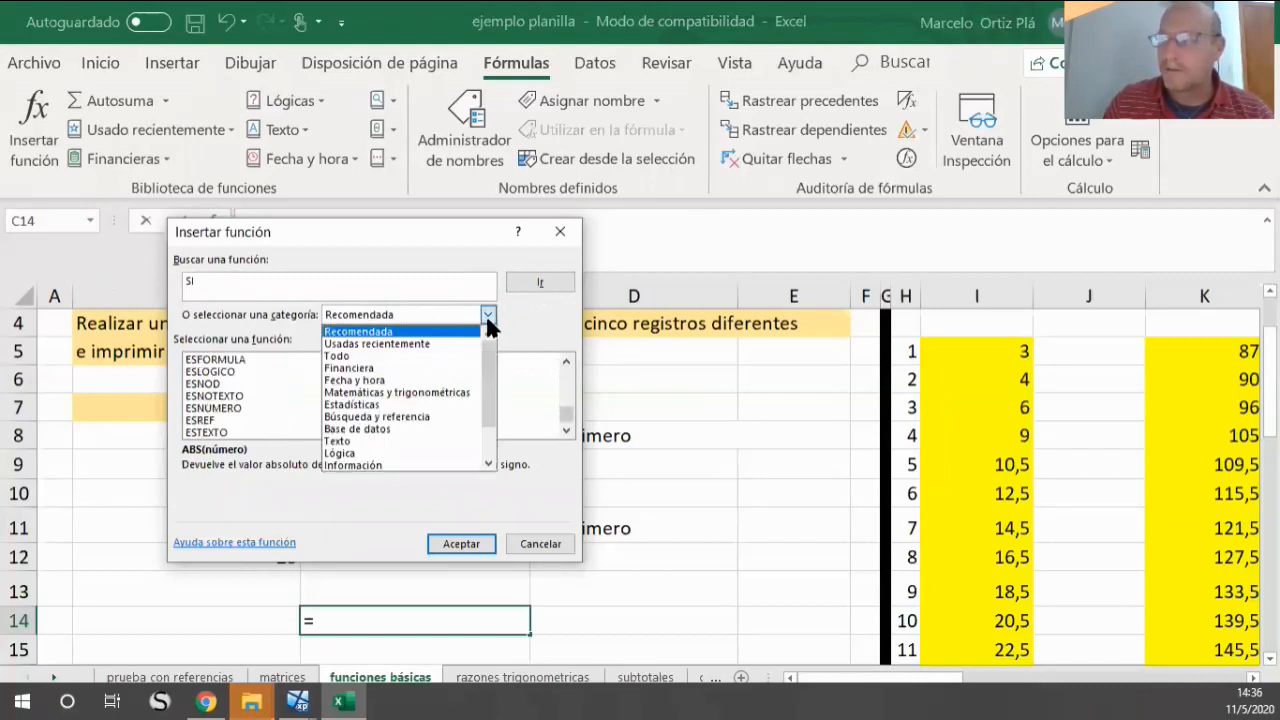
pyautogui.click(367, 362)
pyautogui.scroll(-20, 300, 385)
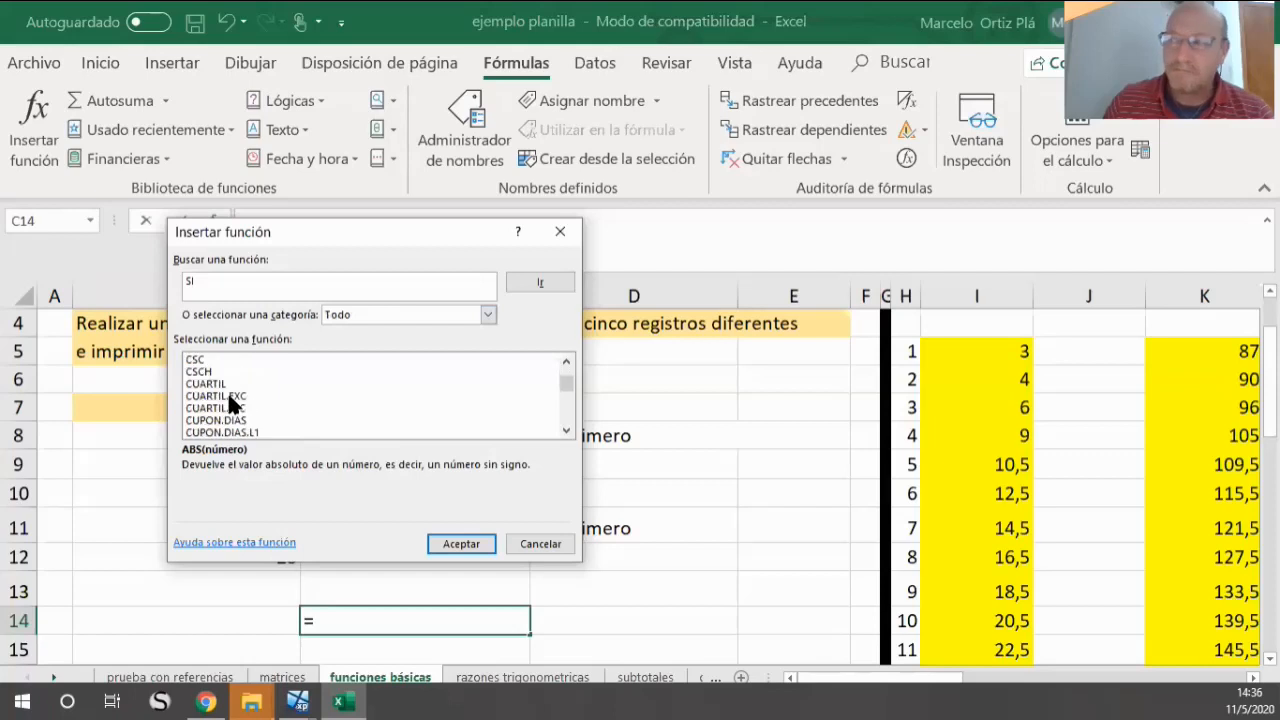
pyautogui.scroll(-5, 250, 368)
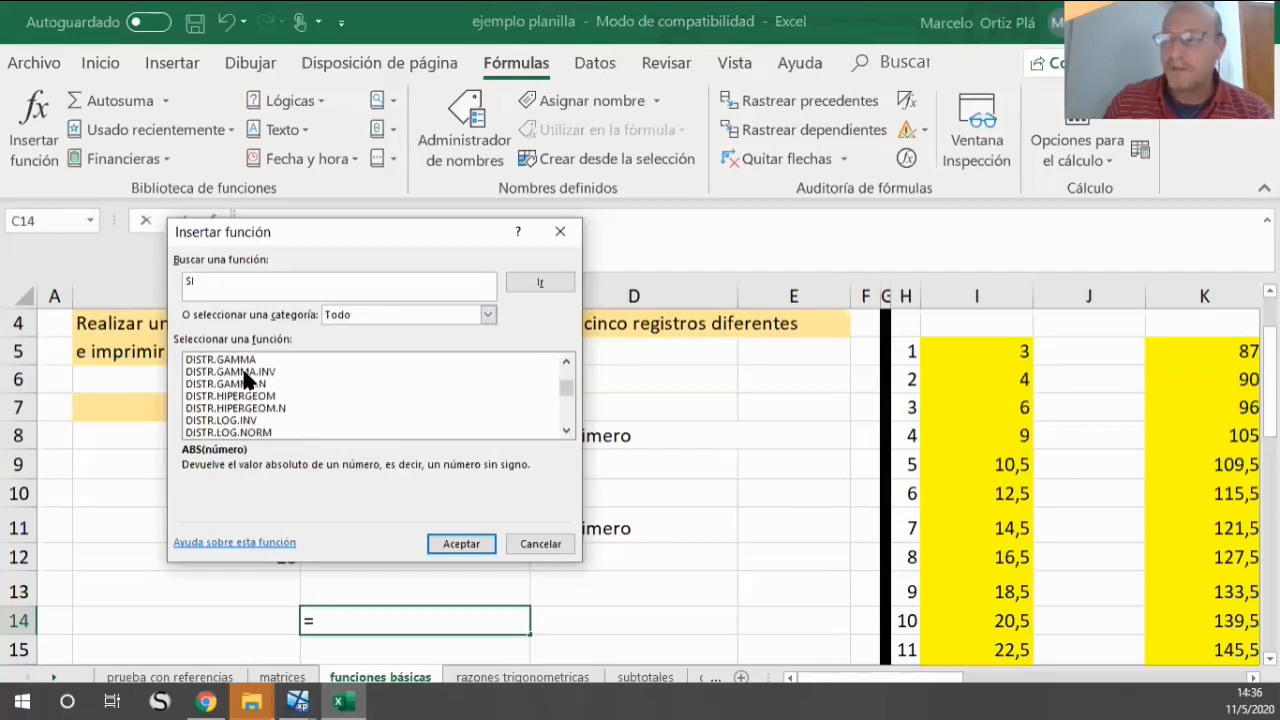
# Step: Insert the SI function from the Lógica category into cell C14
pyautogui.click(488, 314)
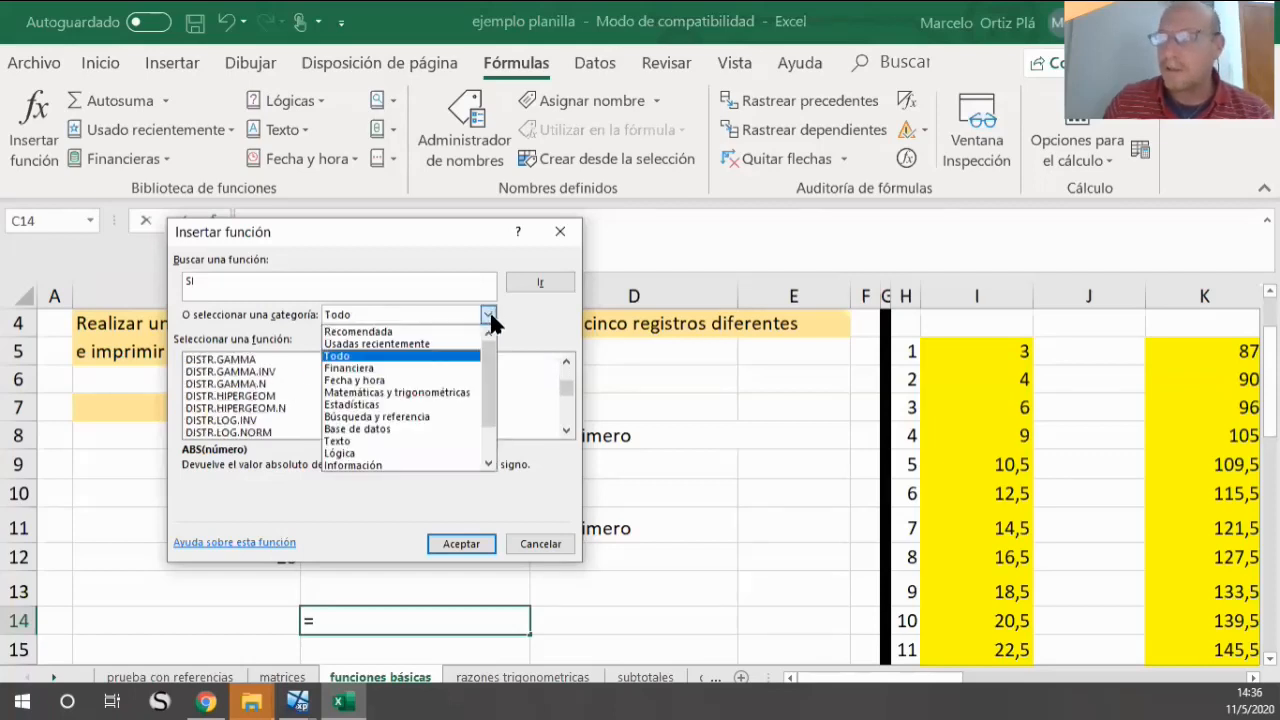
pyautogui.click(420, 454)
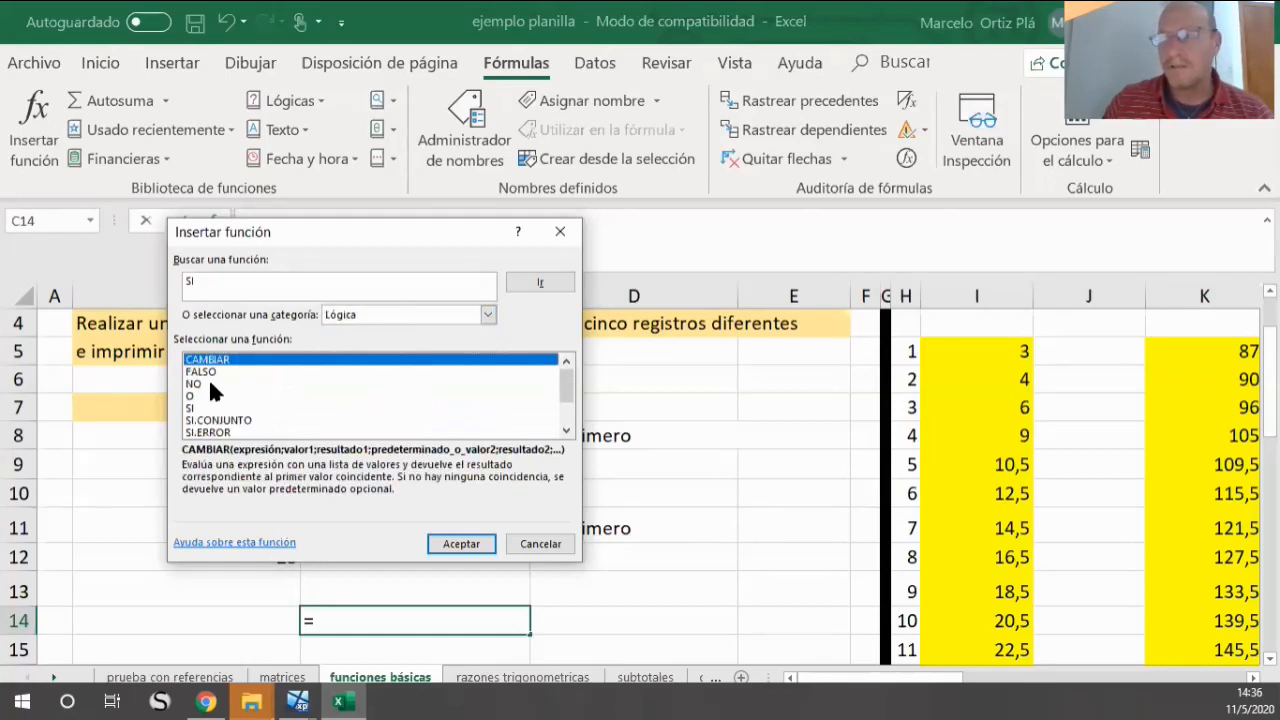
pyautogui.click(205, 408)
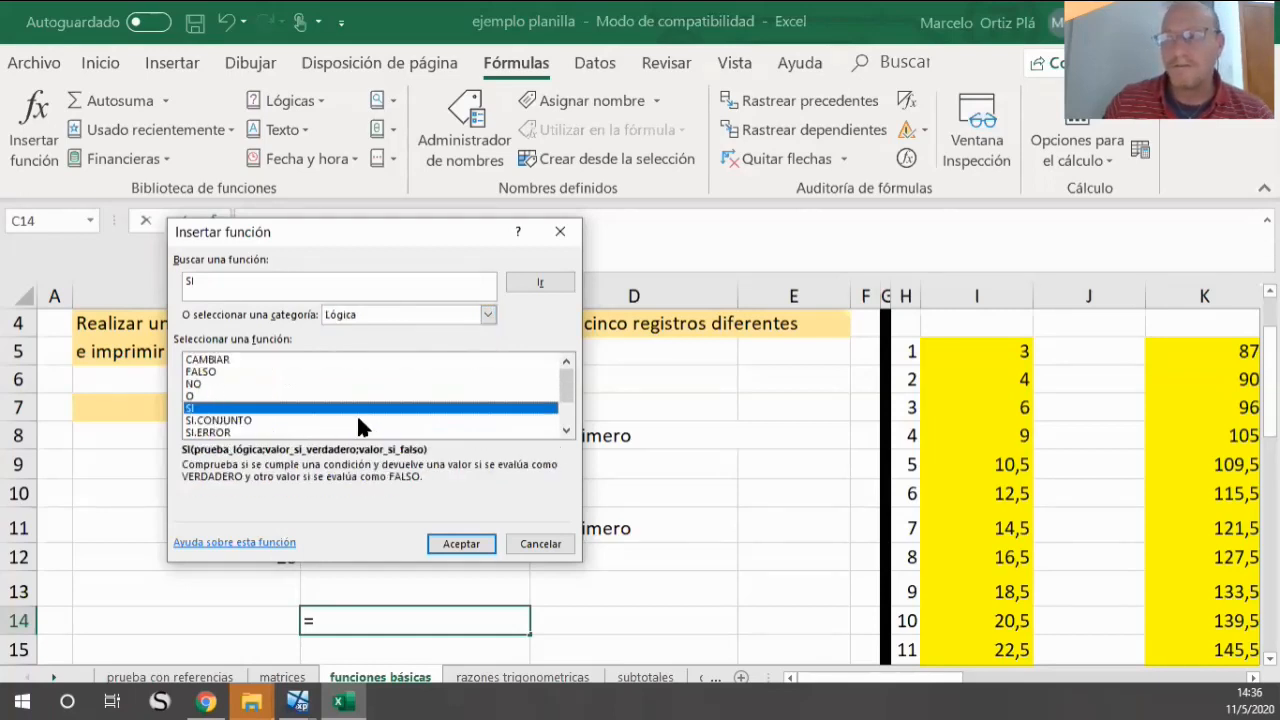
pyautogui.click(462, 540)
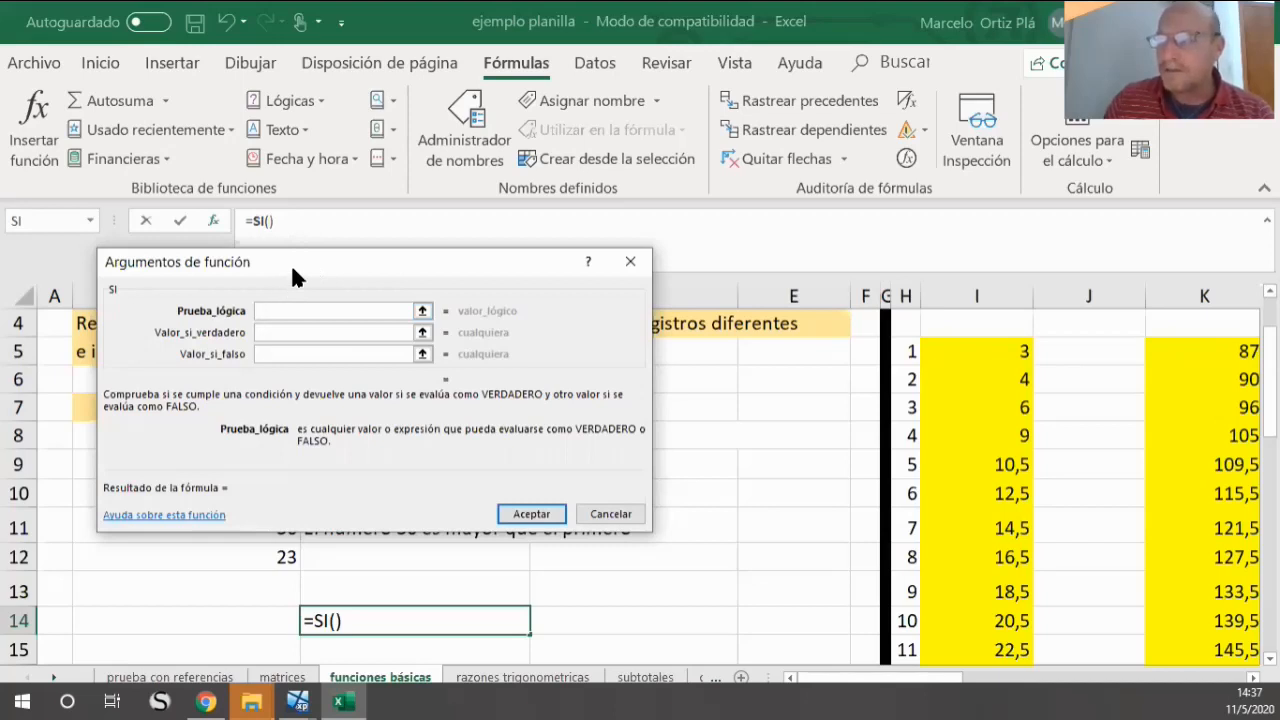
# Step: Set the SI function's logical test in C14 to B8>=B7, moving the arguments dialog clear of the numbers
pyautogui.moveTo(292, 268); pyautogui.dragTo(330, 116)
pyautogui.click(249, 436)
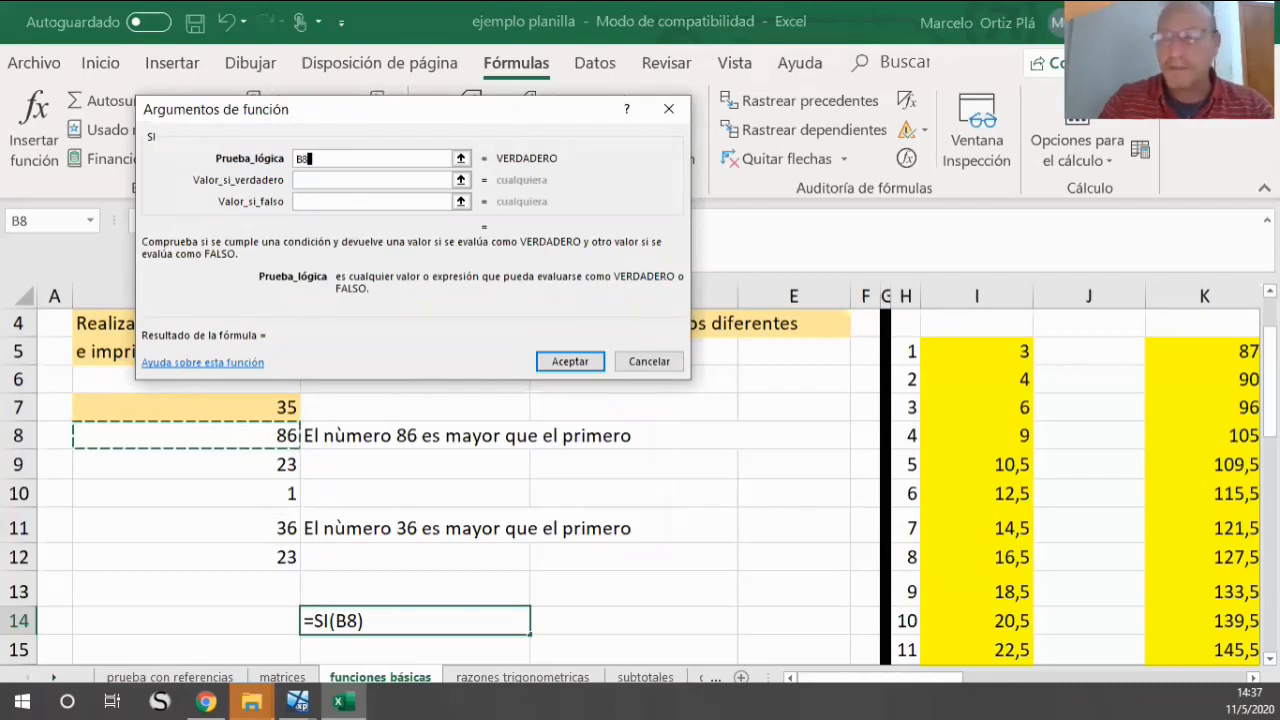
pyautogui.write('>')
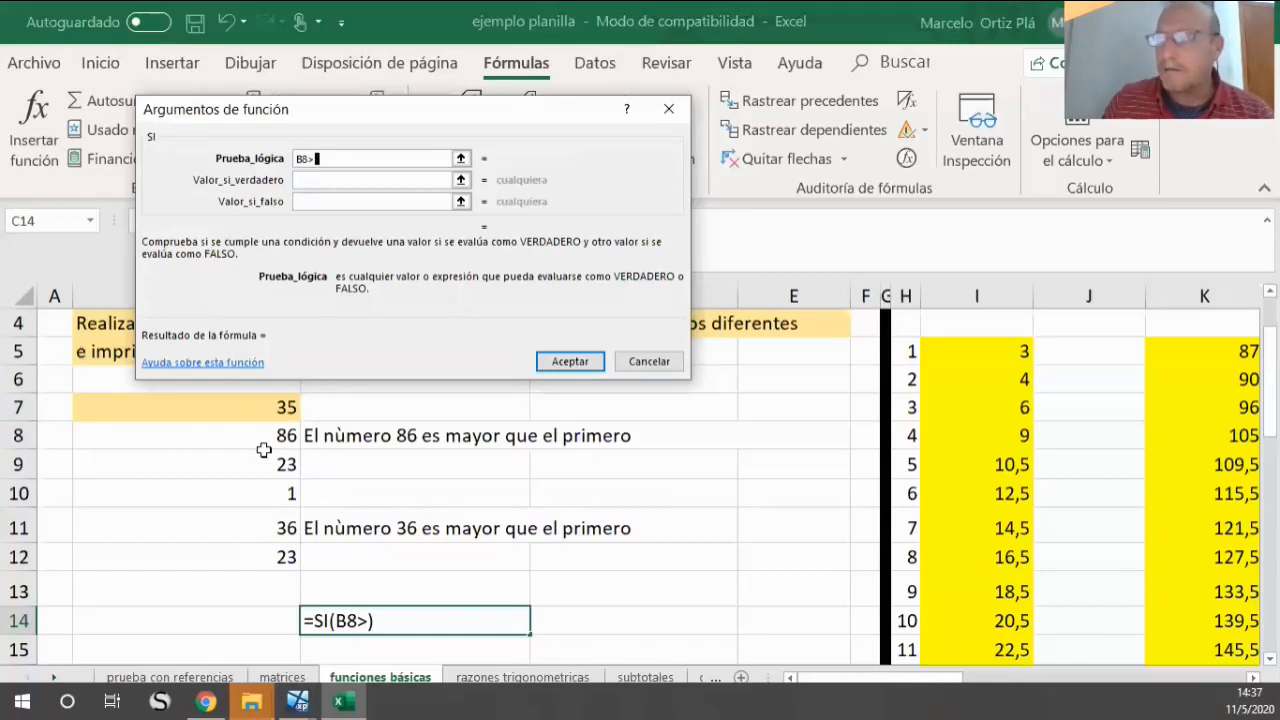
pyautogui.click(223, 410)
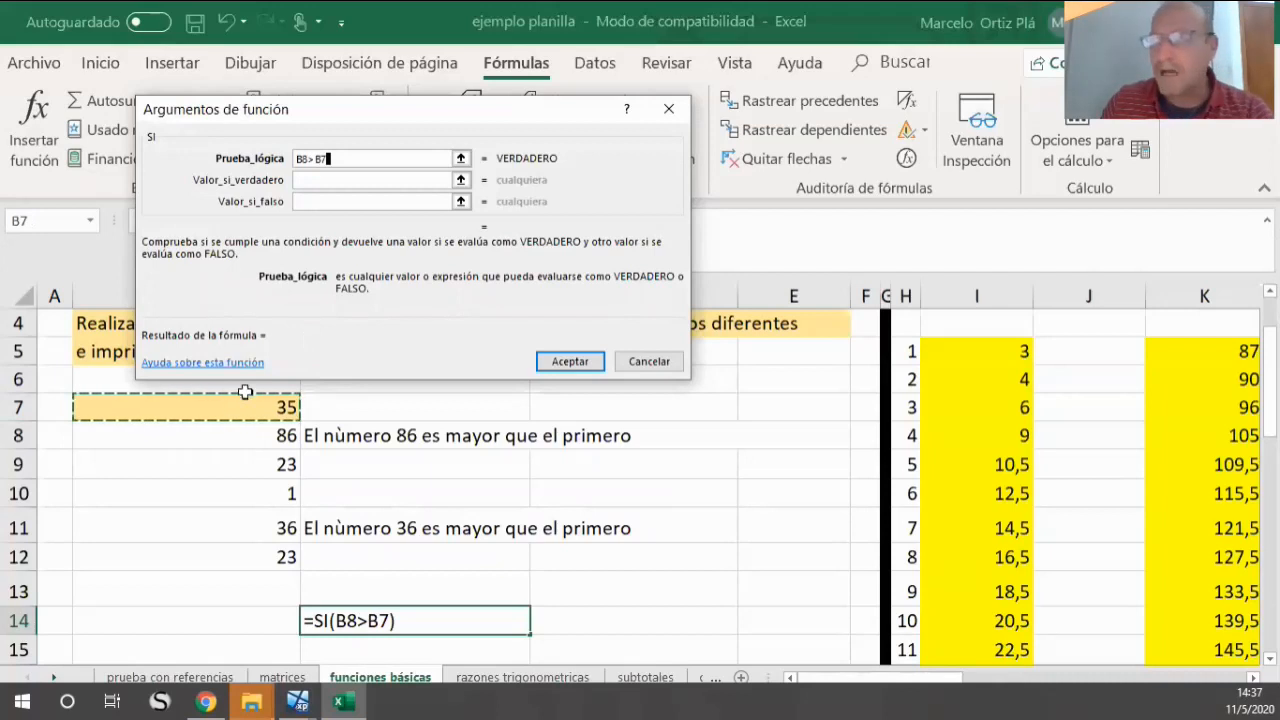
pyautogui.press('BackSpace')
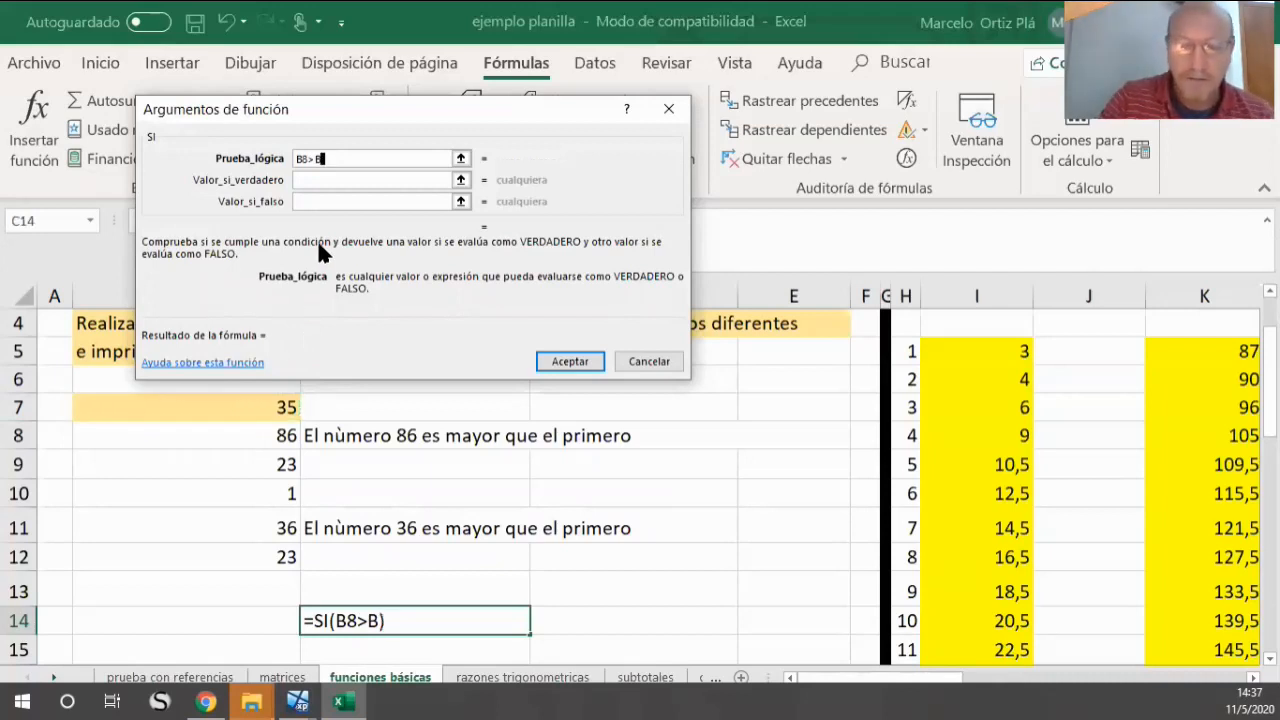
pyautogui.press('BackSpace')
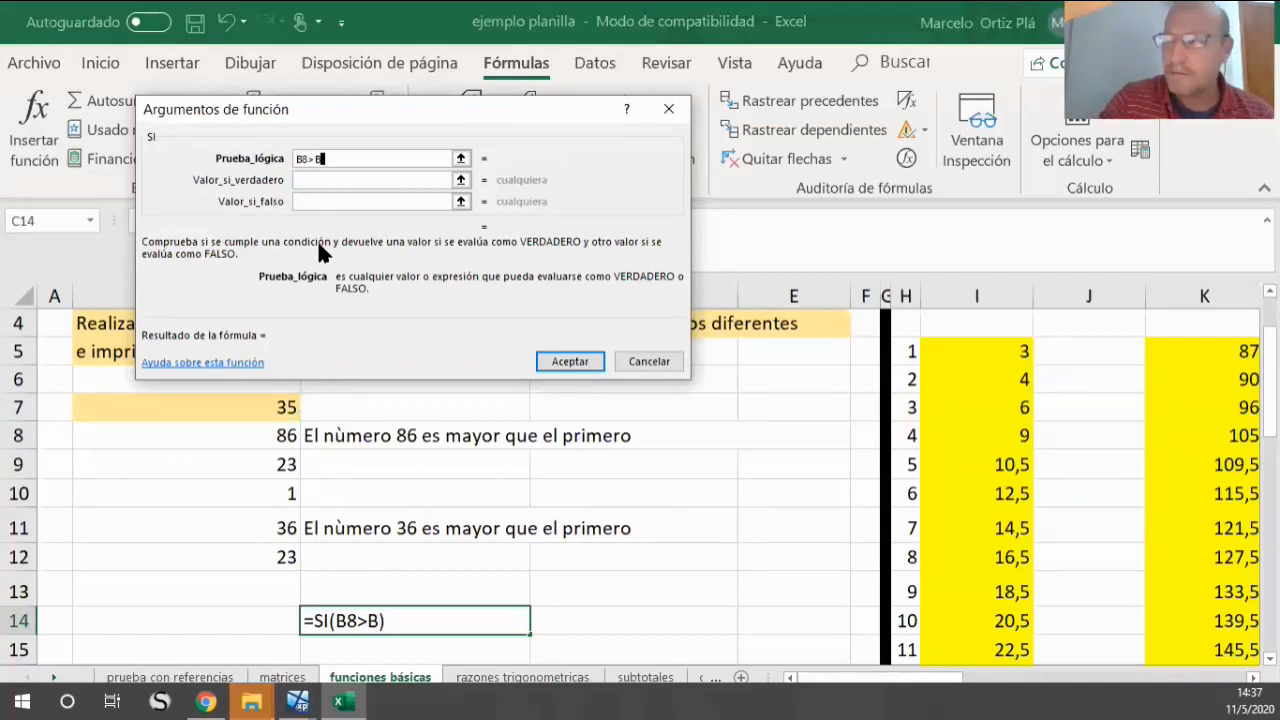
pyautogui.write('=')
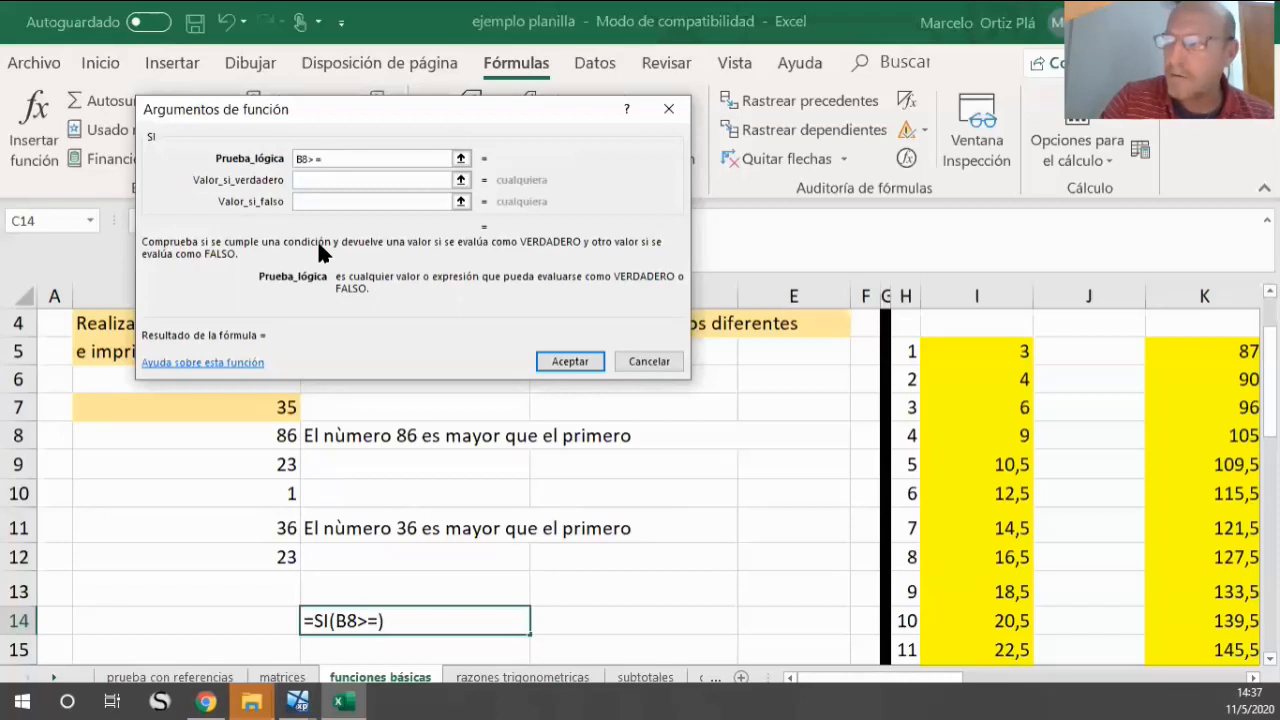
pyautogui.click(241, 408)
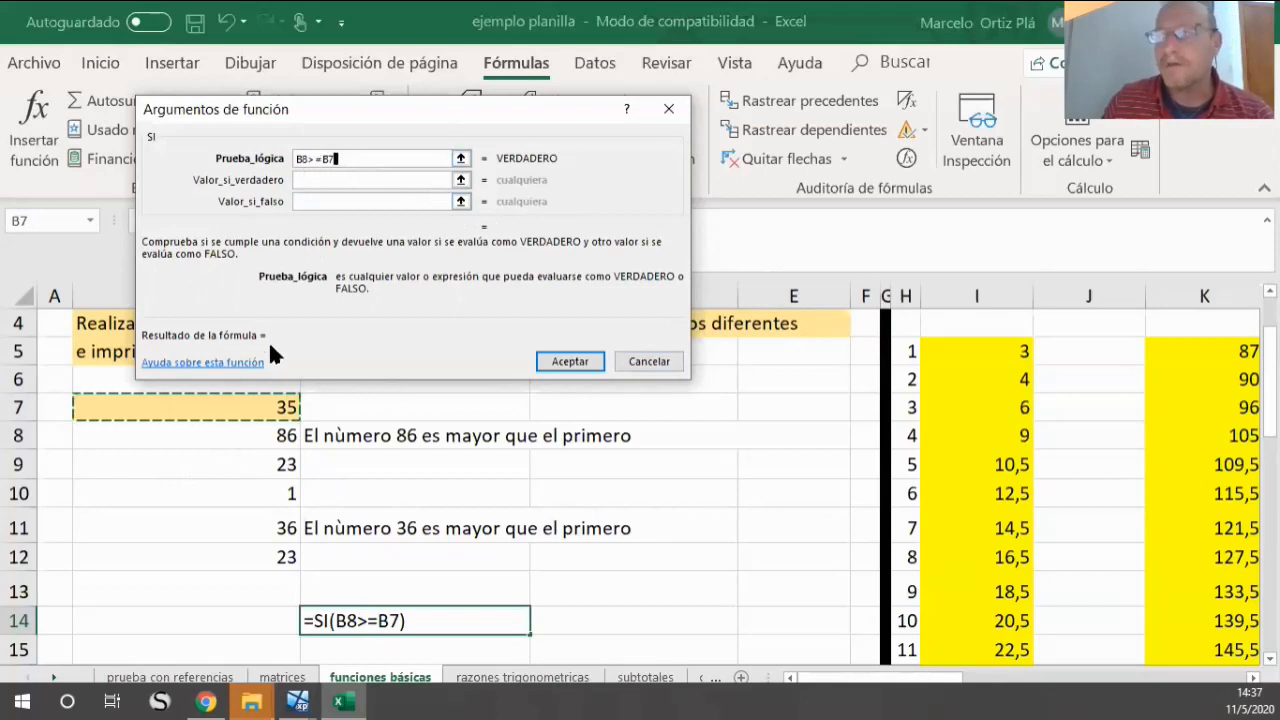
# Step: Enter the quoted text "es mayor o igual" as the SI function's value if true
pyautogui.click(305, 181)
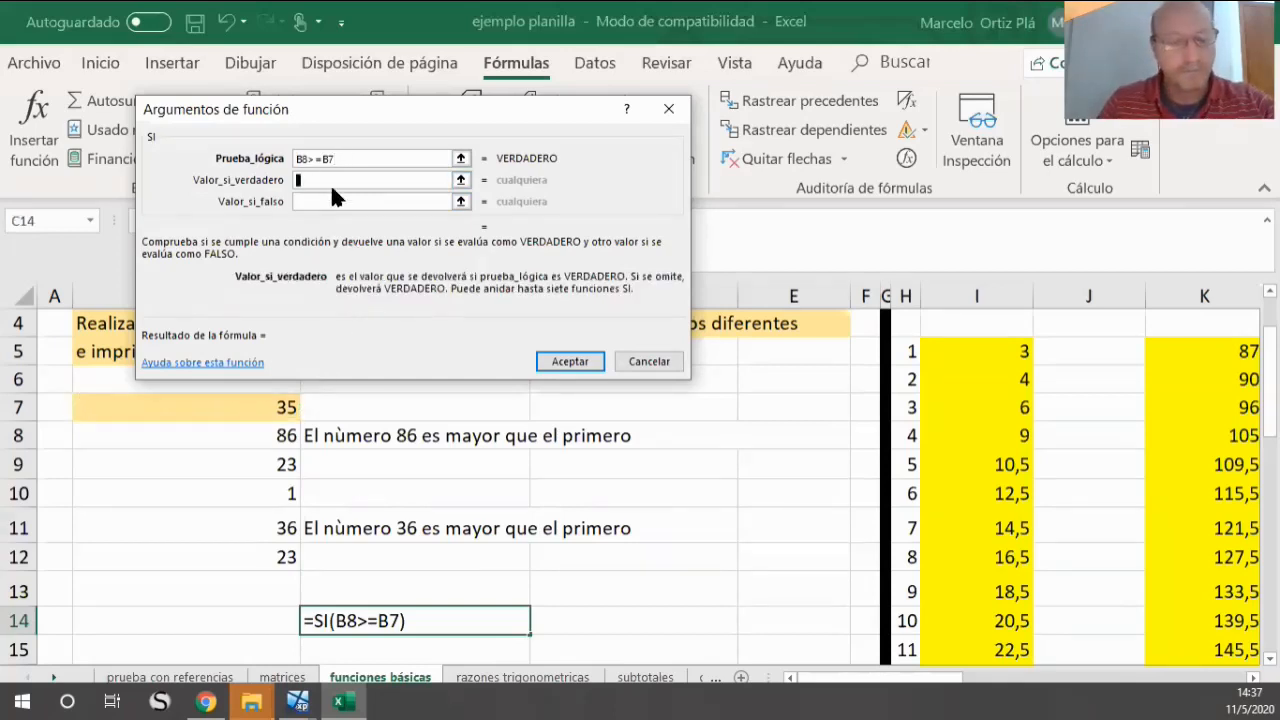
pyautogui.write('@')
pyautogui.press('BackSpace')
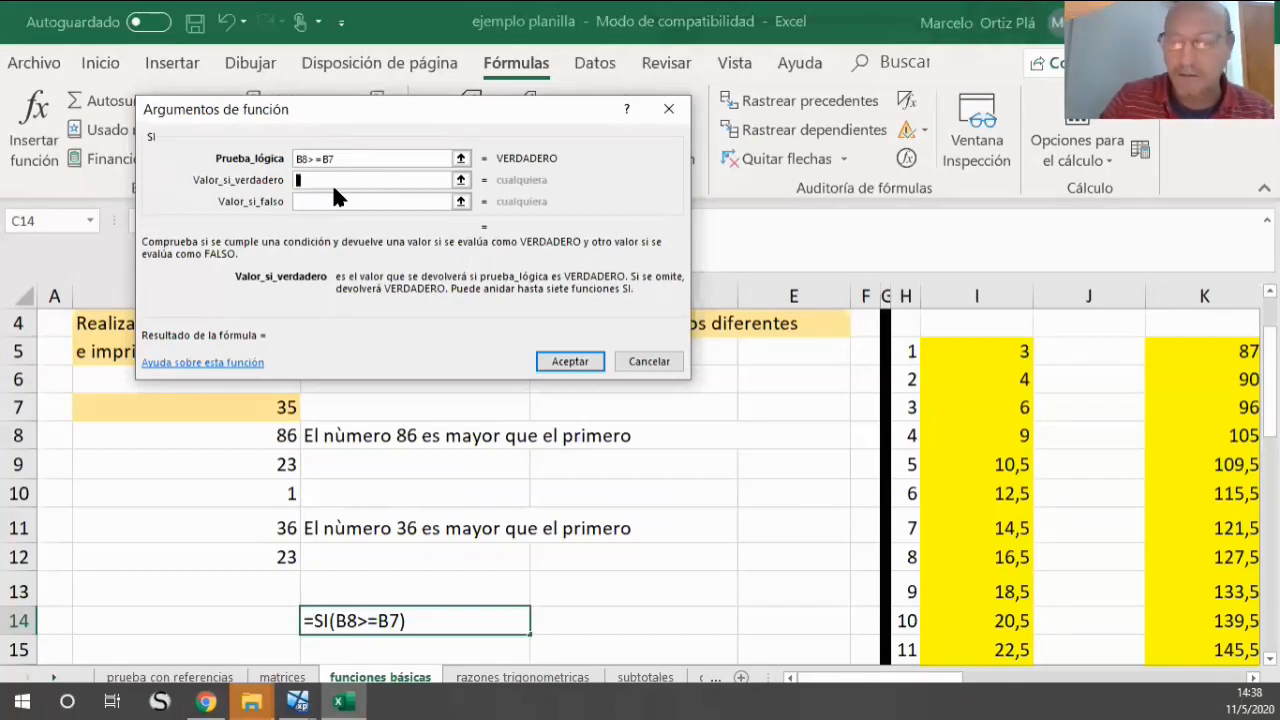
pyautogui.write("'")
pyautogui.press('BackSpace')
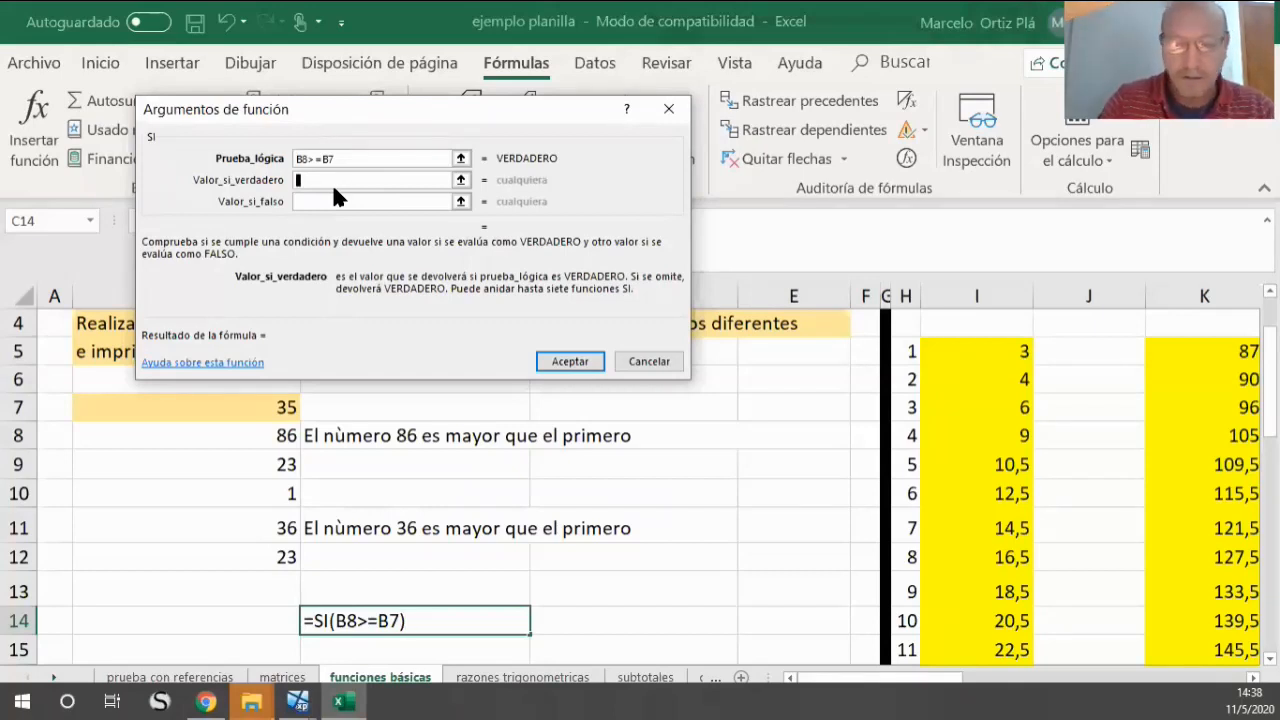
pyautogui.write('"')
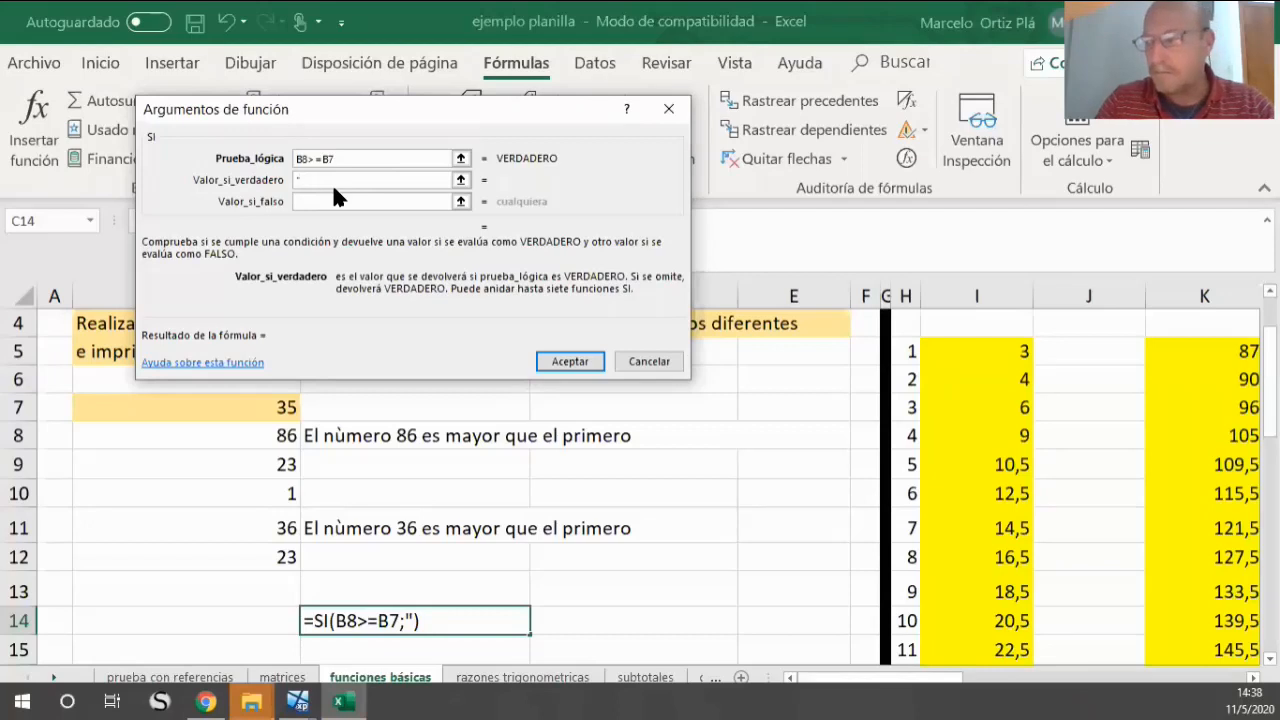
pyautogui.write('es mayor o igual')
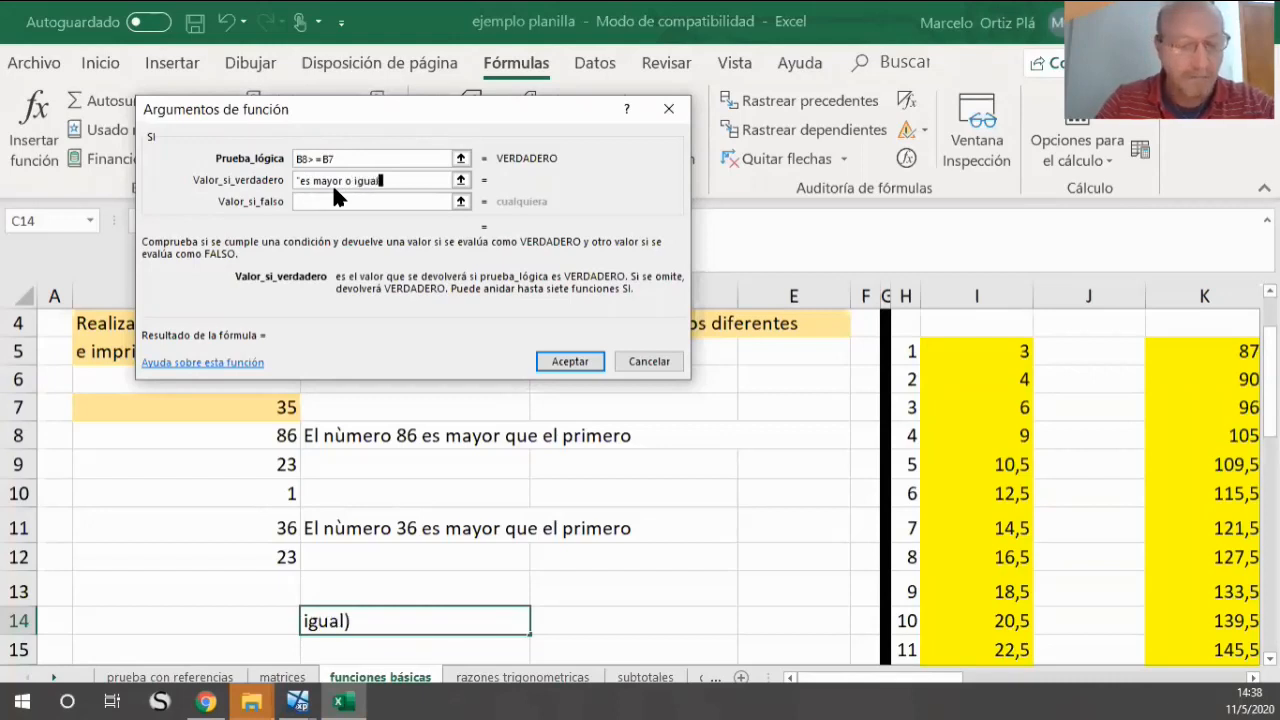
pyautogui.write('"')
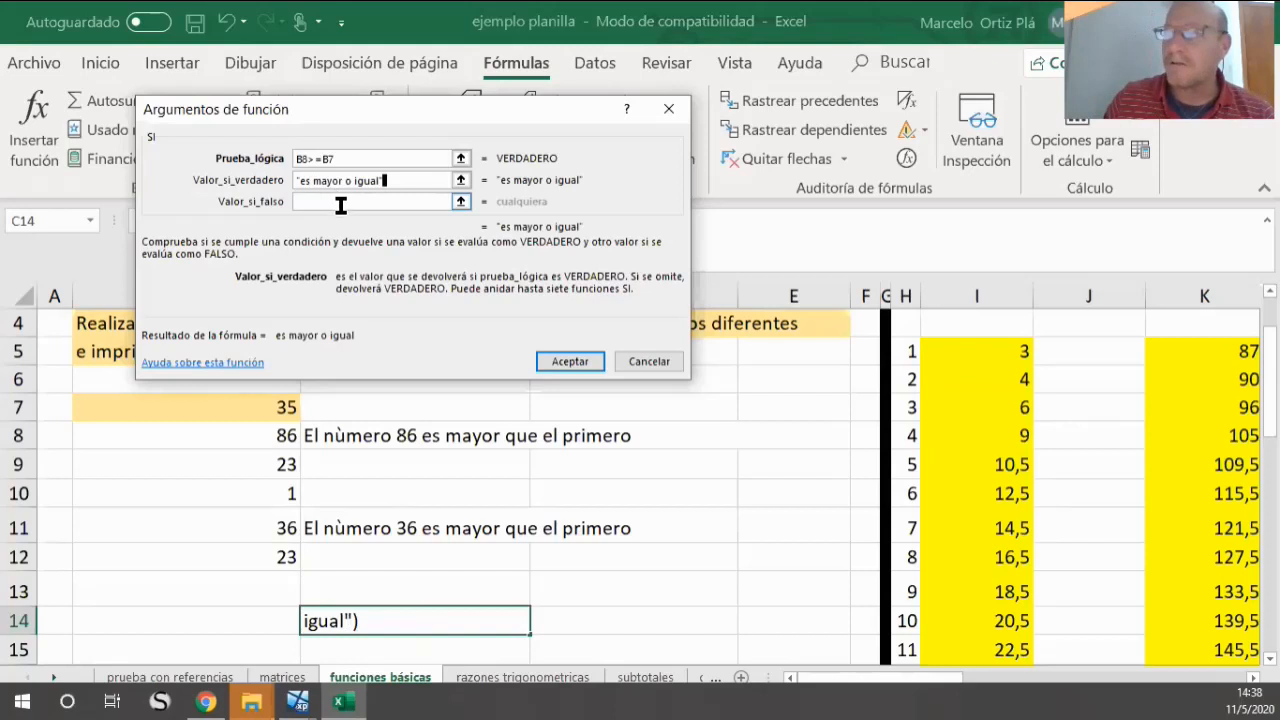
# Step: Set the value if false to "Es menor", capitalize the true text as "Es mayor o igual", and accept the function
pyautogui.click(341, 205)
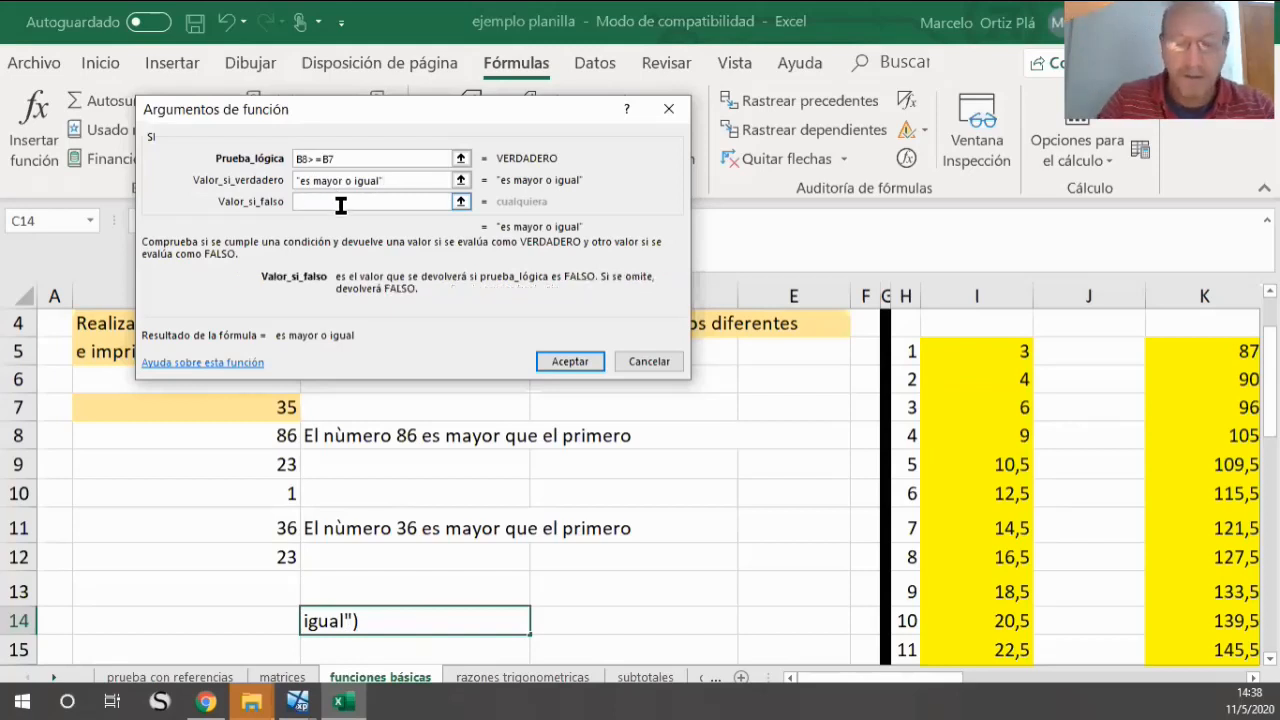
pyautogui.write('"Es ')
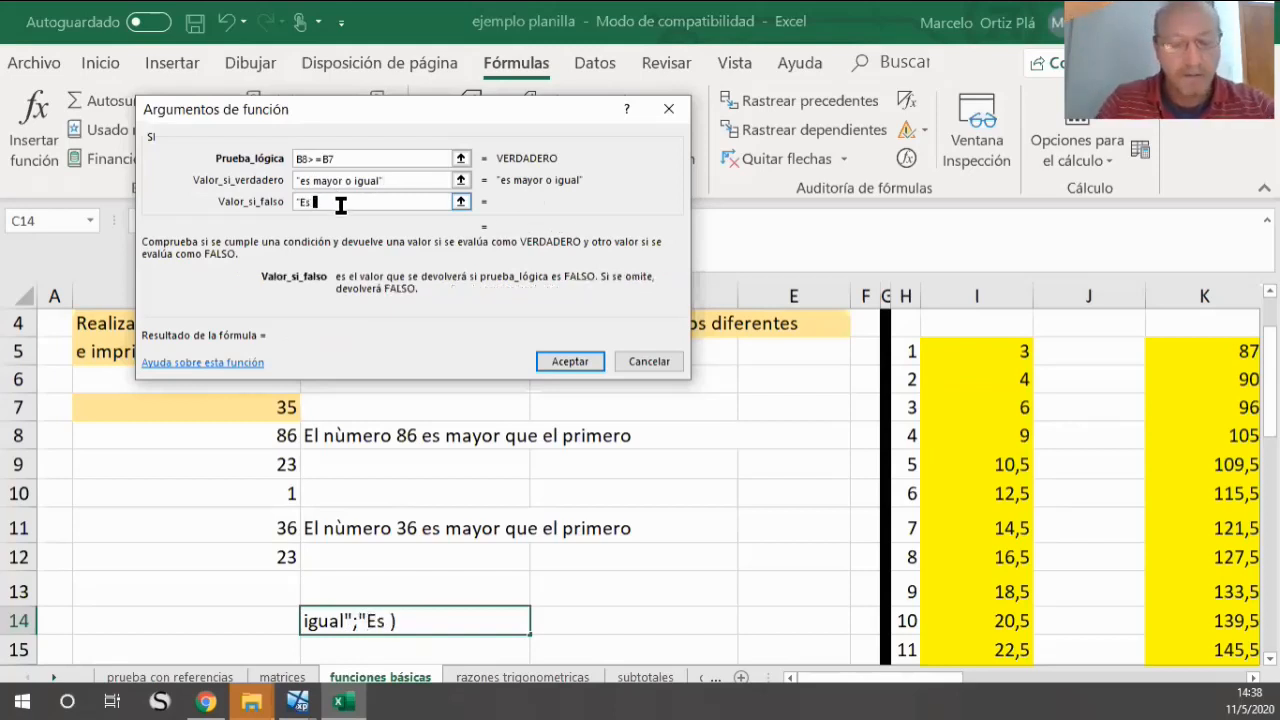
pyautogui.write('menor"')
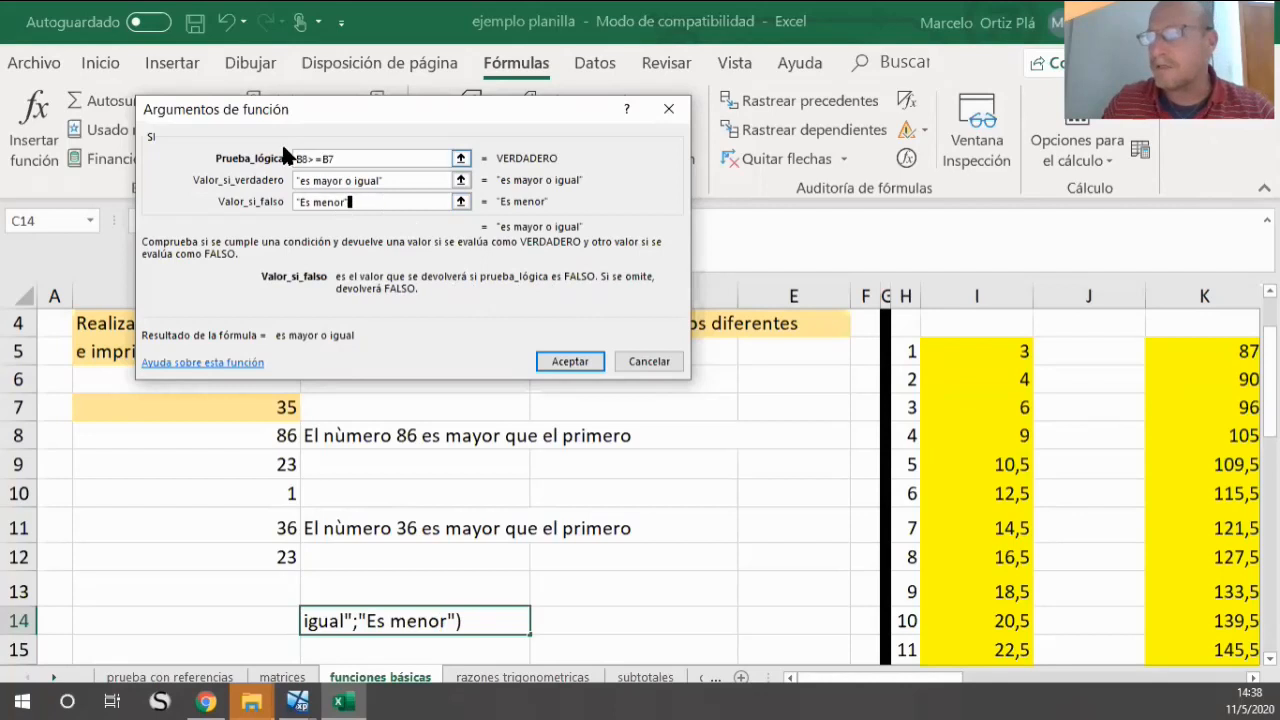
pyautogui.click(304, 182)
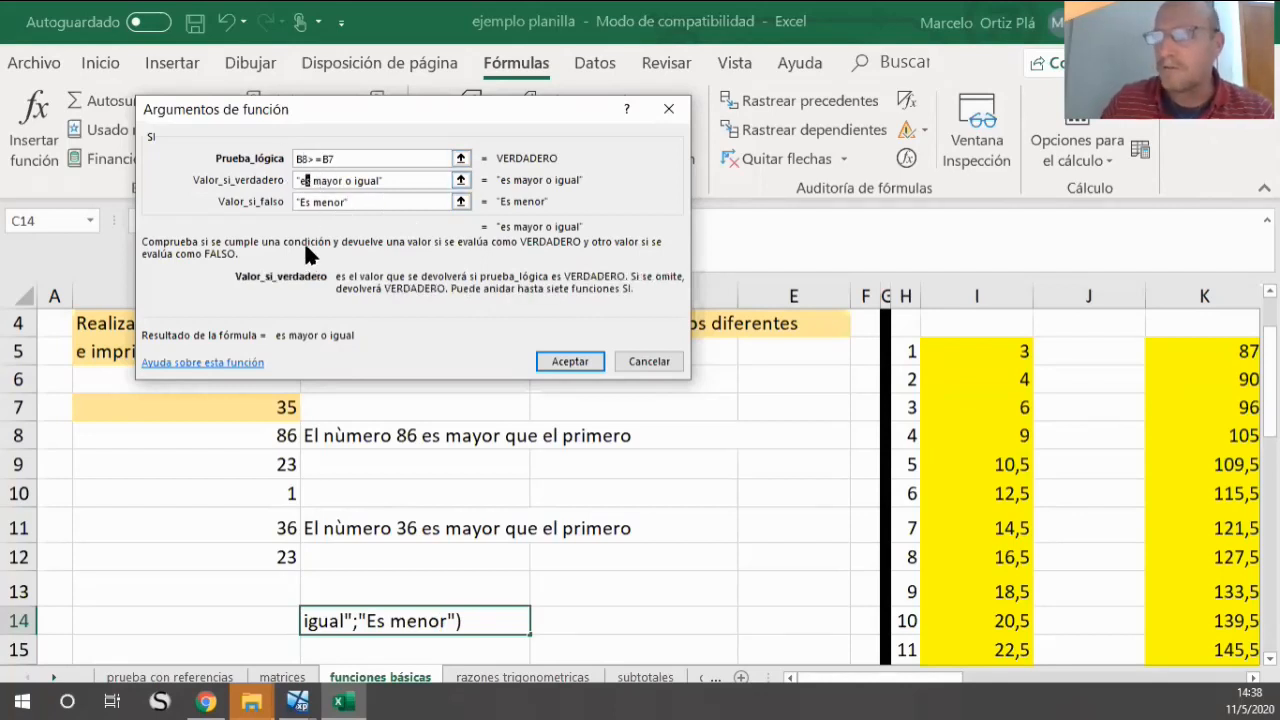
pyautogui.press('BackSpace')
pyautogui.write('E')
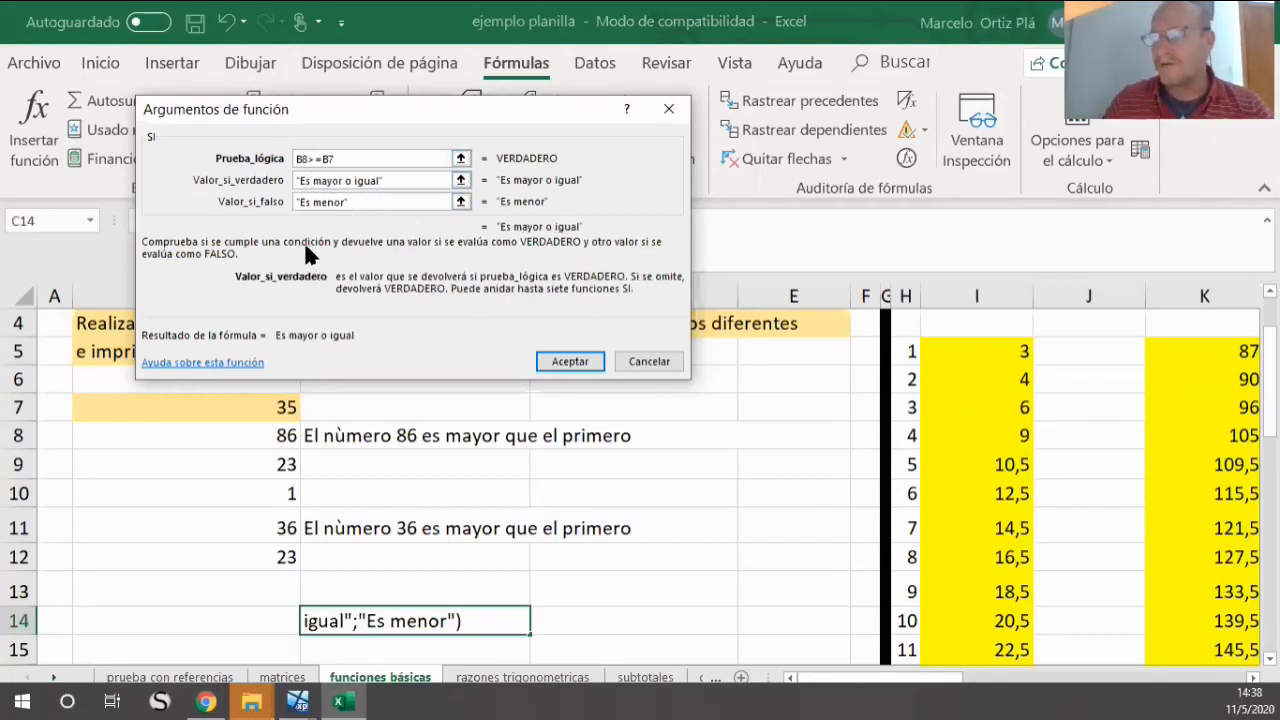
pyautogui.click(560, 358)
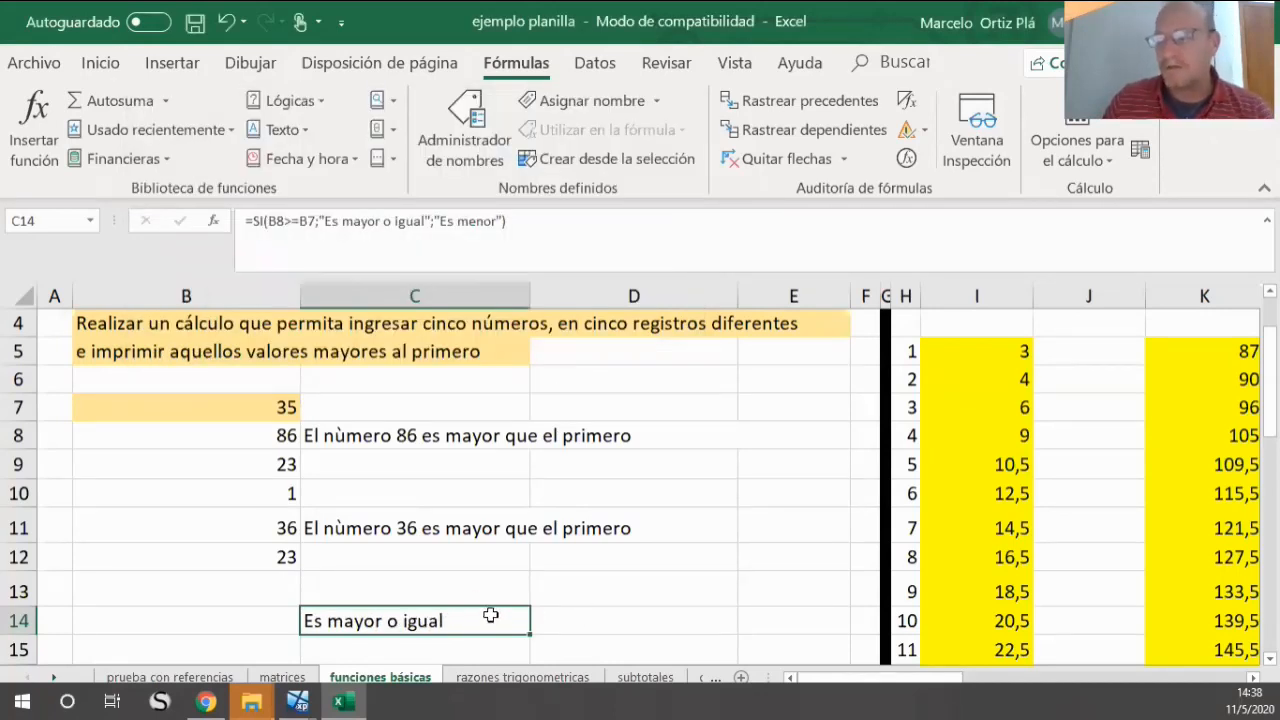
# Step: Test the comparison formulas by entering 89, 45 and 12 in succession as the first number in B7
pyautogui.click(229, 407)
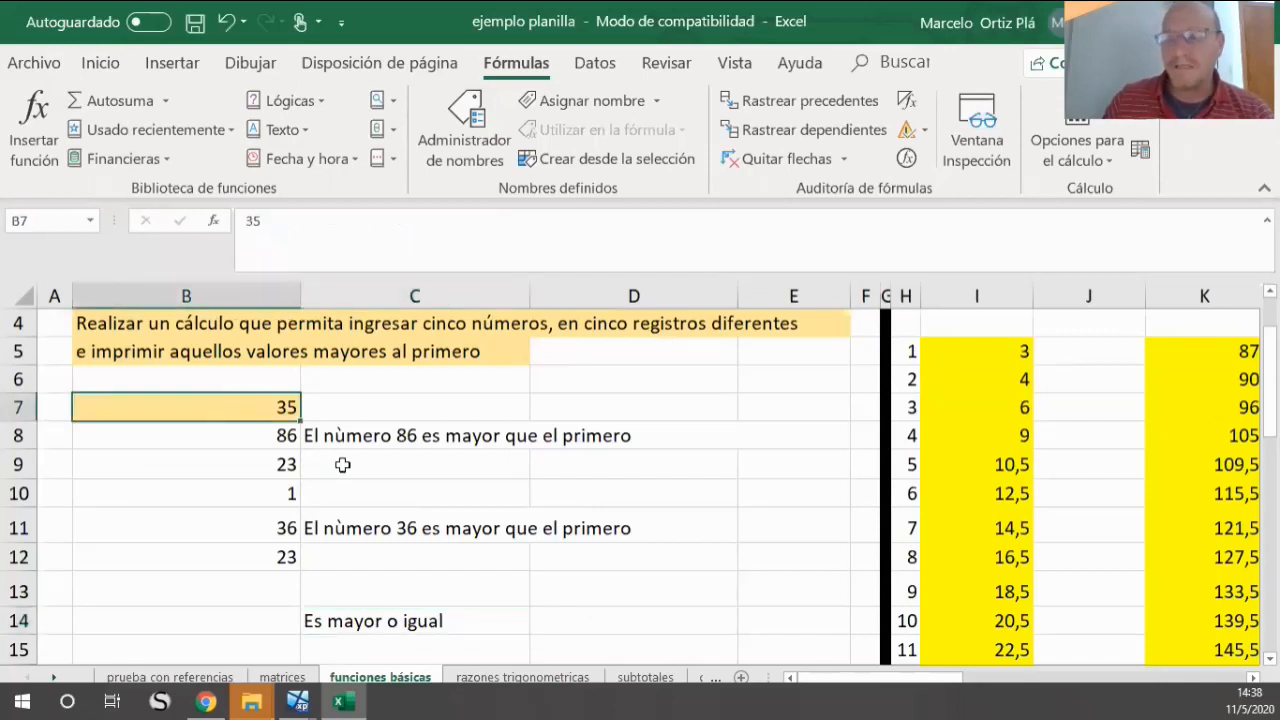
pyautogui.write('89')
pyautogui.press('Return')
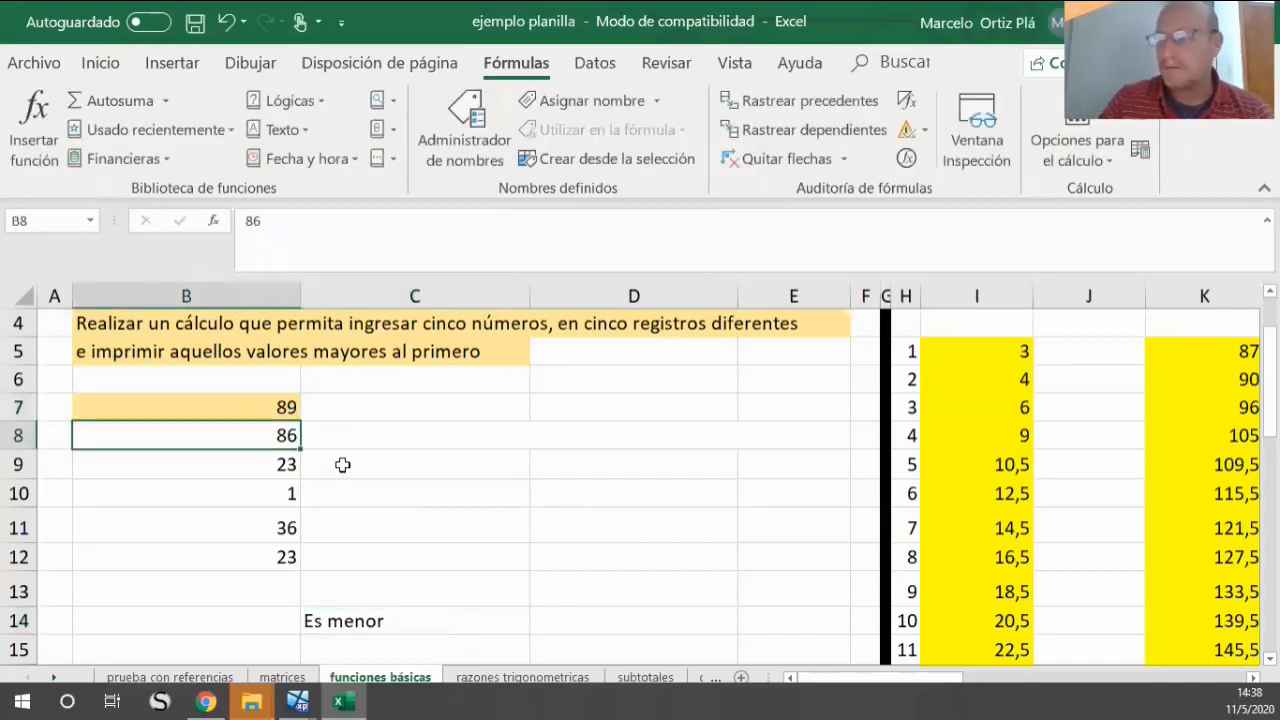
pyautogui.press('Up')
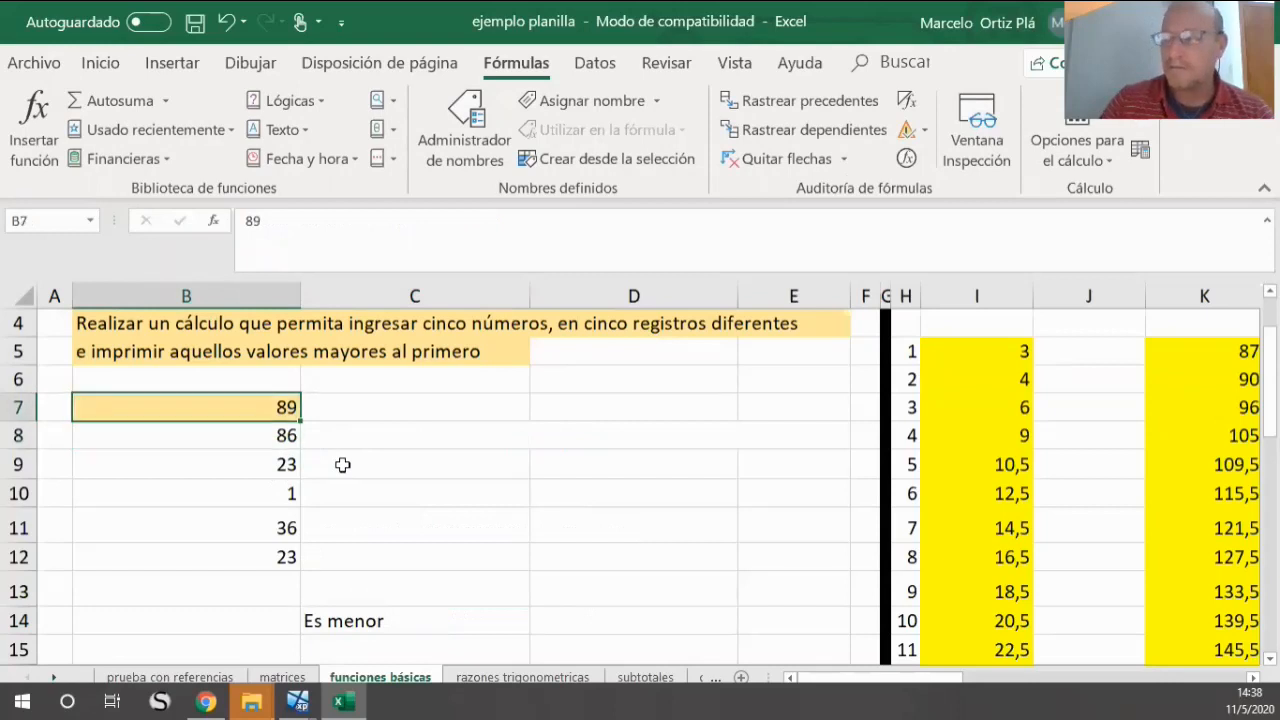
pyautogui.write('45')
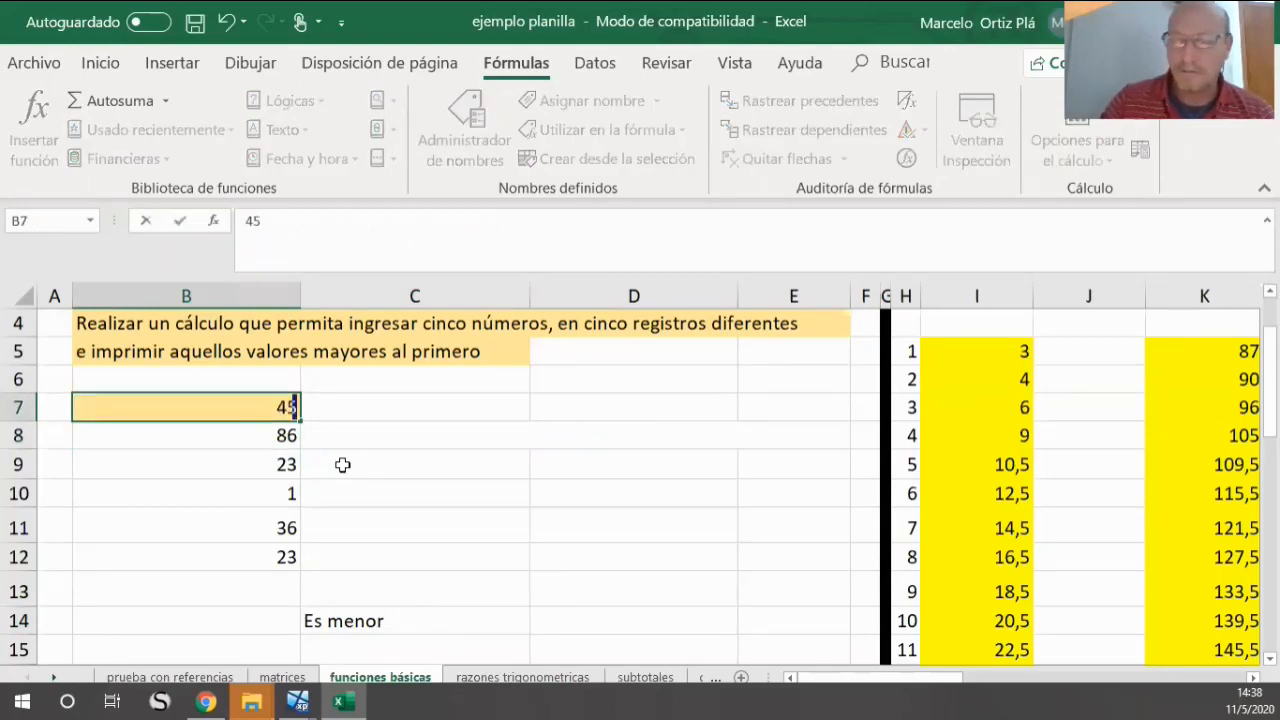
pyautogui.press('Return')
pyautogui.press('Up')
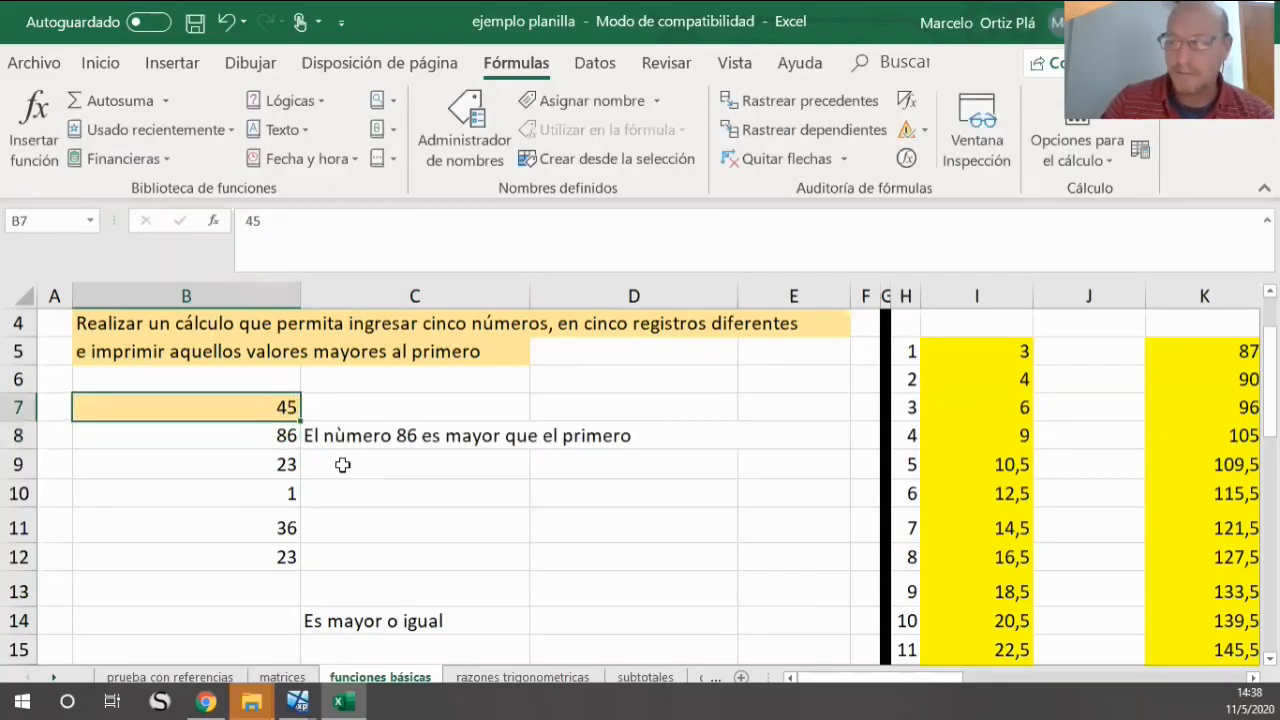
pyautogui.write('12')
pyautogui.press('Return')
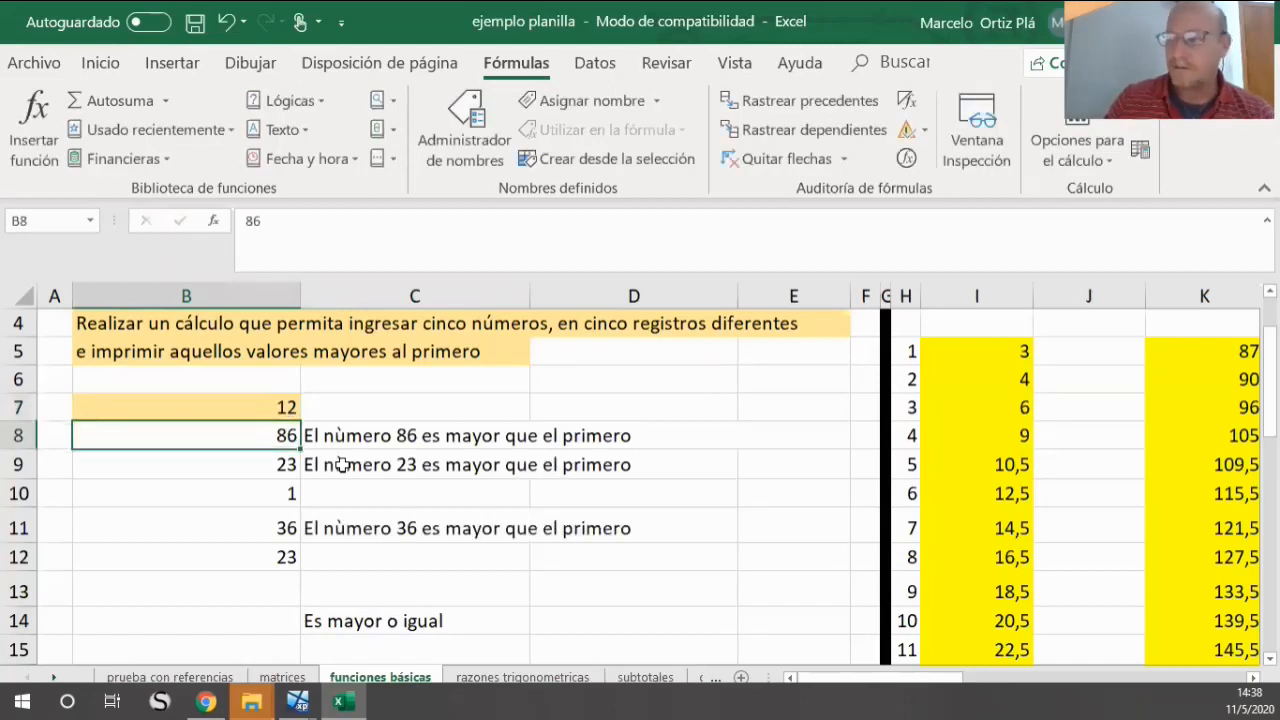
# Step: Inspect the SI formulas in cells C14 and C8
pyautogui.click(386, 640)
pyautogui.click(381, 622)
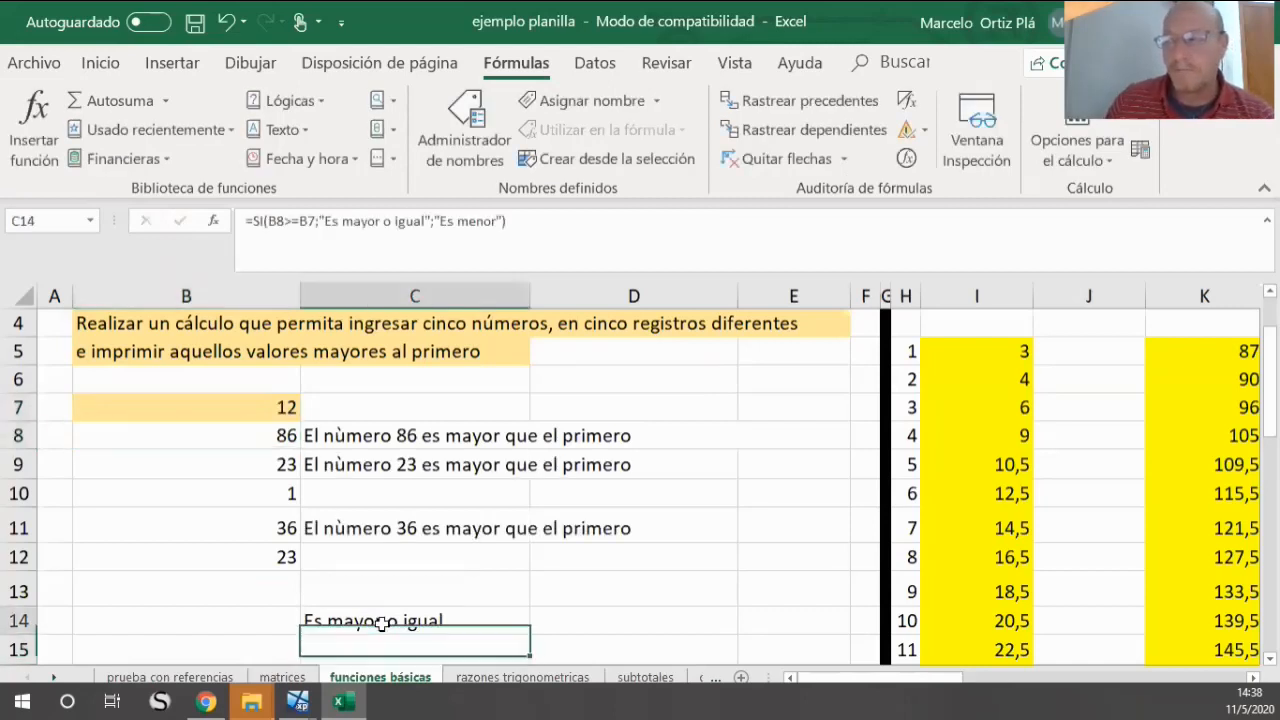
pyautogui.click(366, 434)
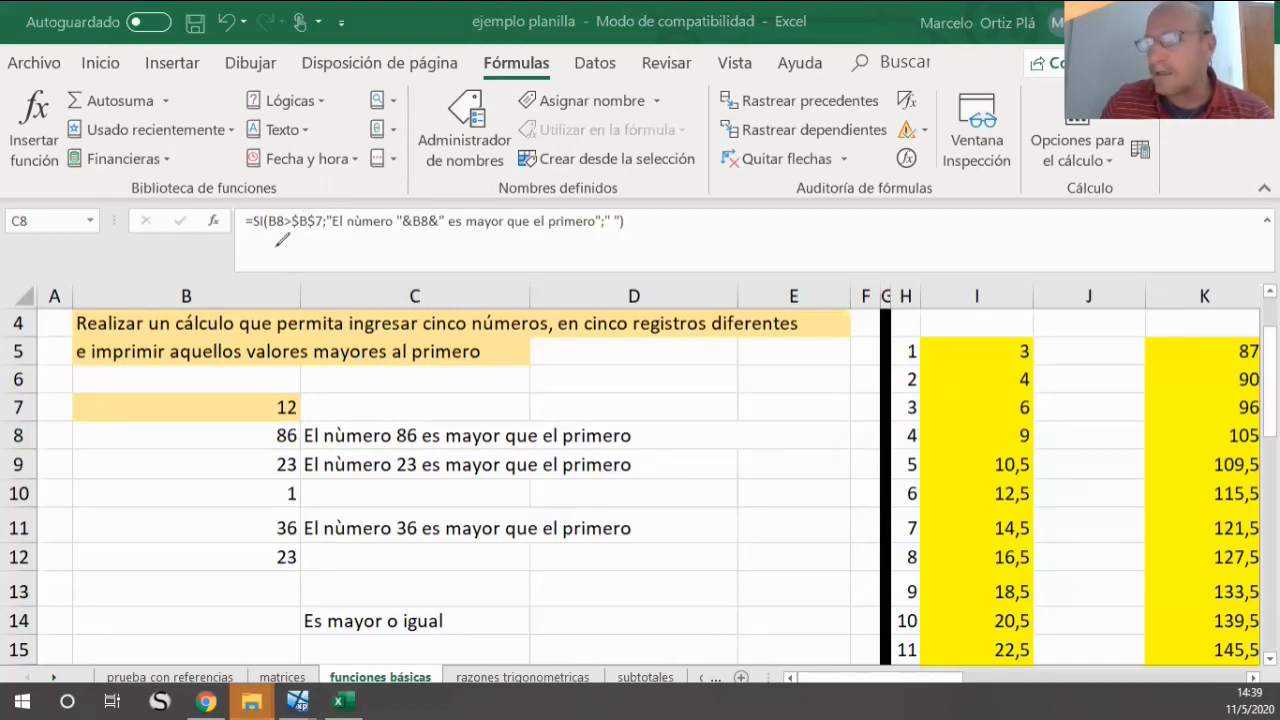
# Step: Mark the comparison, & operators and text parts of the C8 formula with the pen, outline C14 and C12, and clear the marks
pyautogui.moveTo(287, 233)
pyautogui.mouseDown()
pyautogui.moveTo(287, 262)
pyautogui.moveTo(292, 239)
pyautogui.mouseUp()
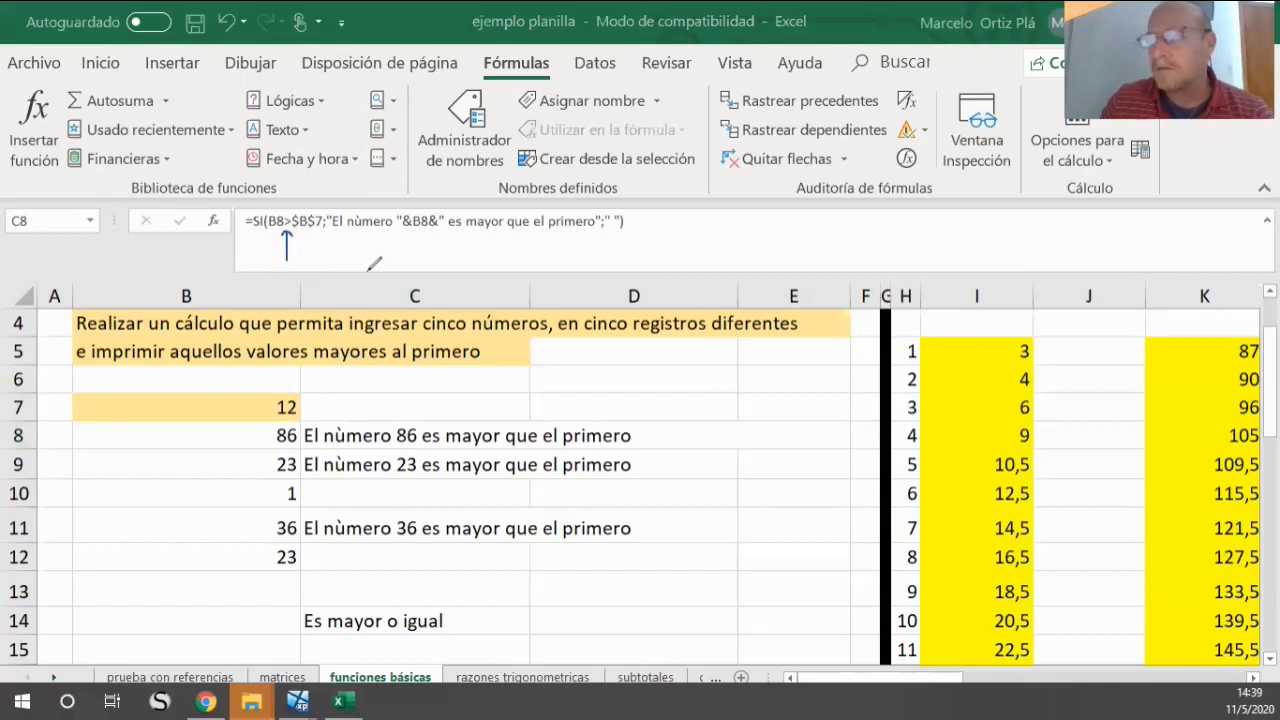
pyautogui.moveTo(408, 232)
pyautogui.mouseDown()
pyautogui.moveTo(408, 257)
pyautogui.moveTo(402, 240)
pyautogui.moveTo(436, 265)
pyautogui.mouseUp()
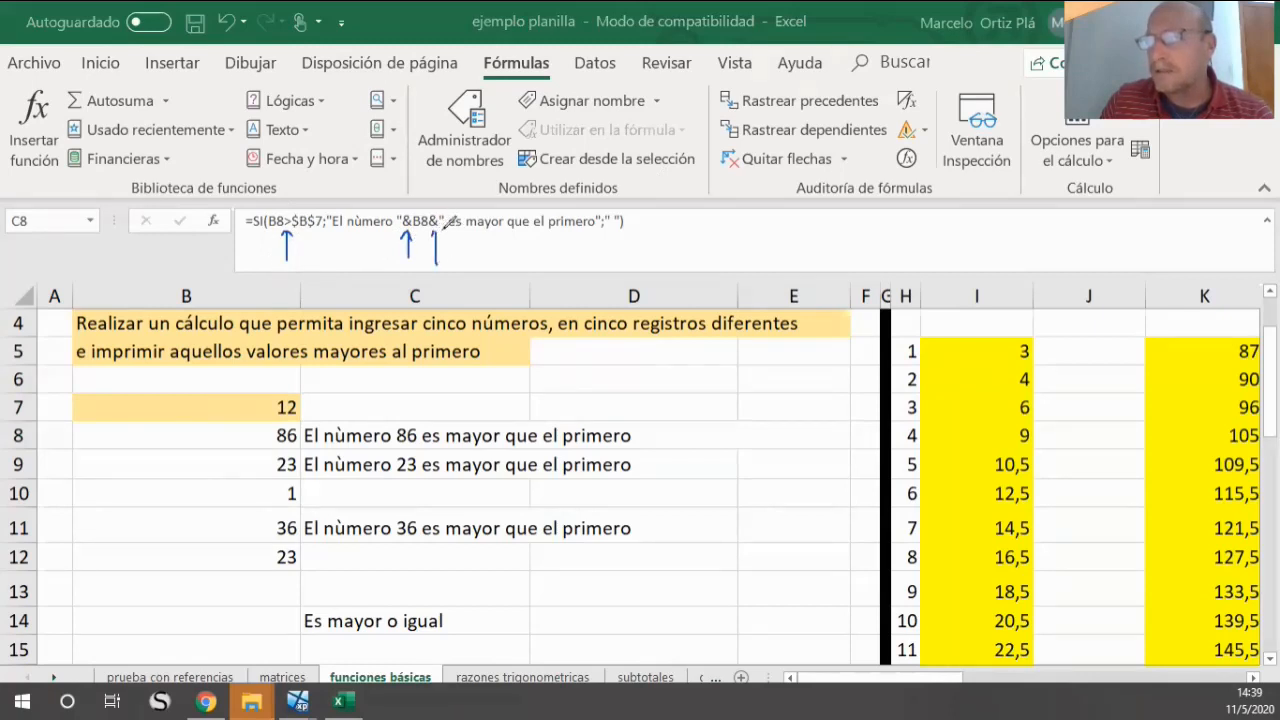
pyautogui.moveTo(441, 233); pyautogui.dragTo(604, 231)
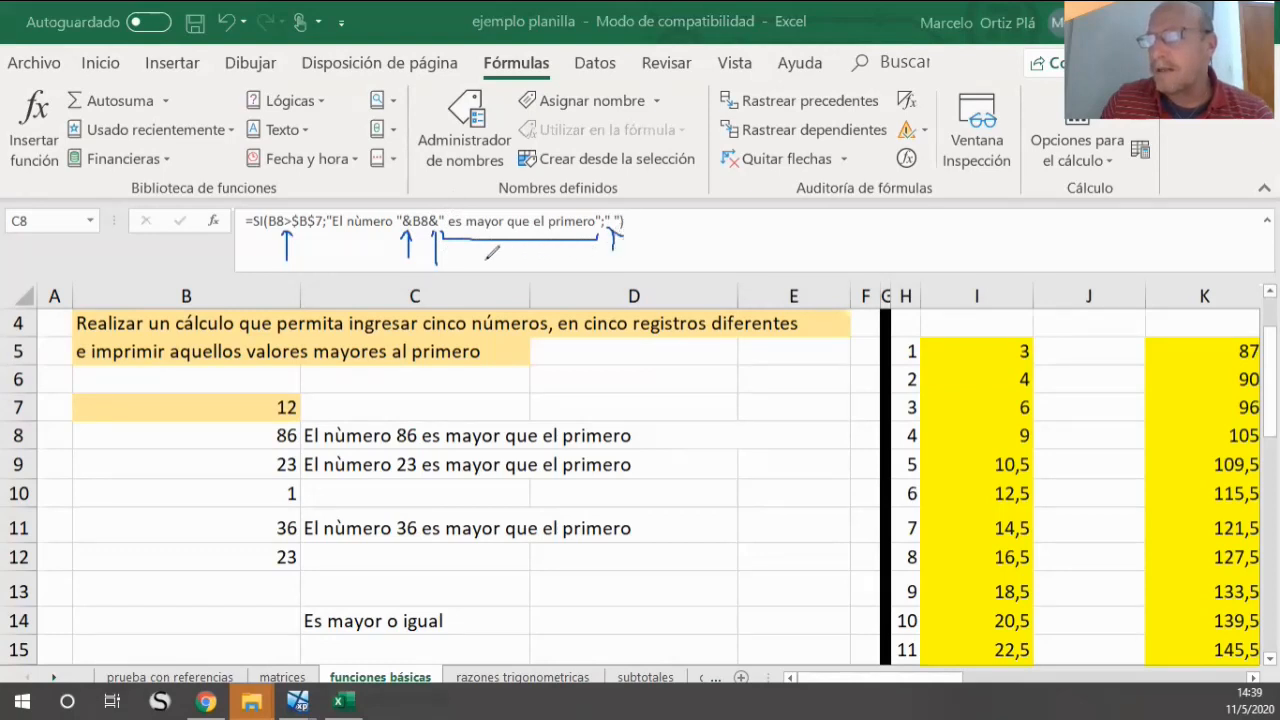
pyautogui.moveTo(334, 230); pyautogui.dragTo(406, 232)
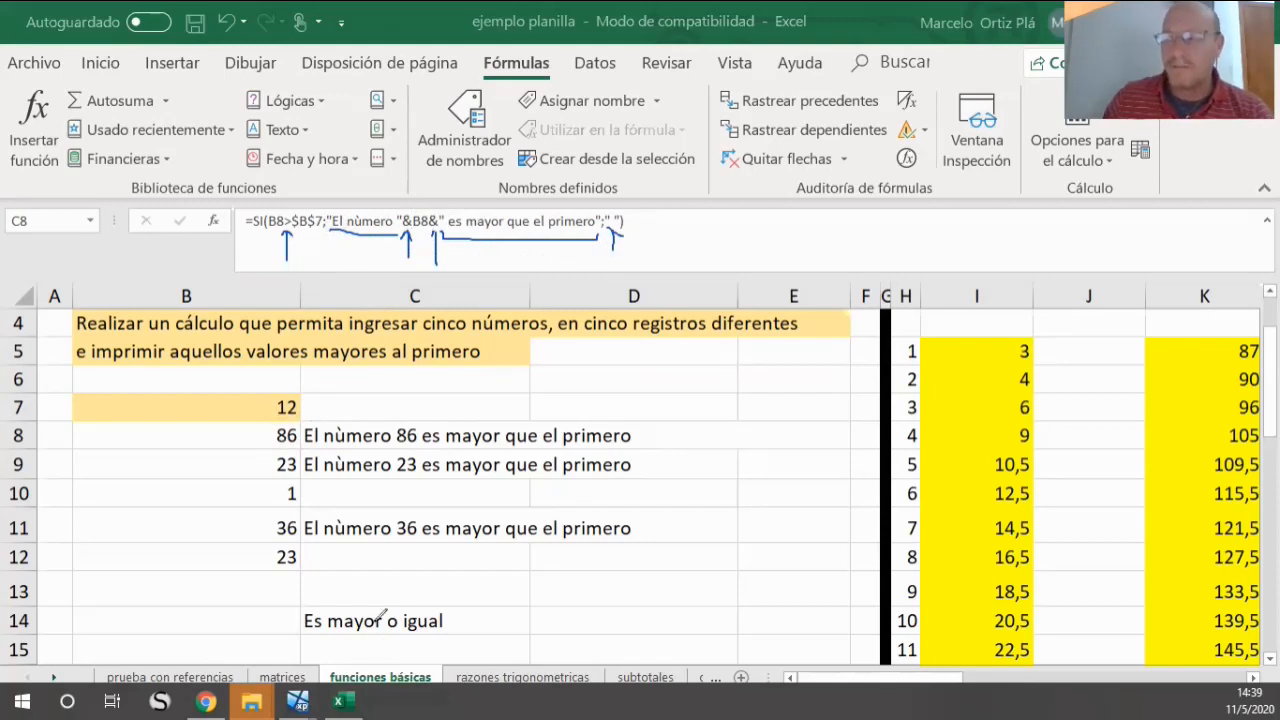
pyautogui.moveTo(403, 569)
pyautogui.mouseDown()
pyautogui.moveTo(264, 612)
pyautogui.moveTo(466, 627)
pyautogui.moveTo(396, 528)
pyautogui.mouseUp()
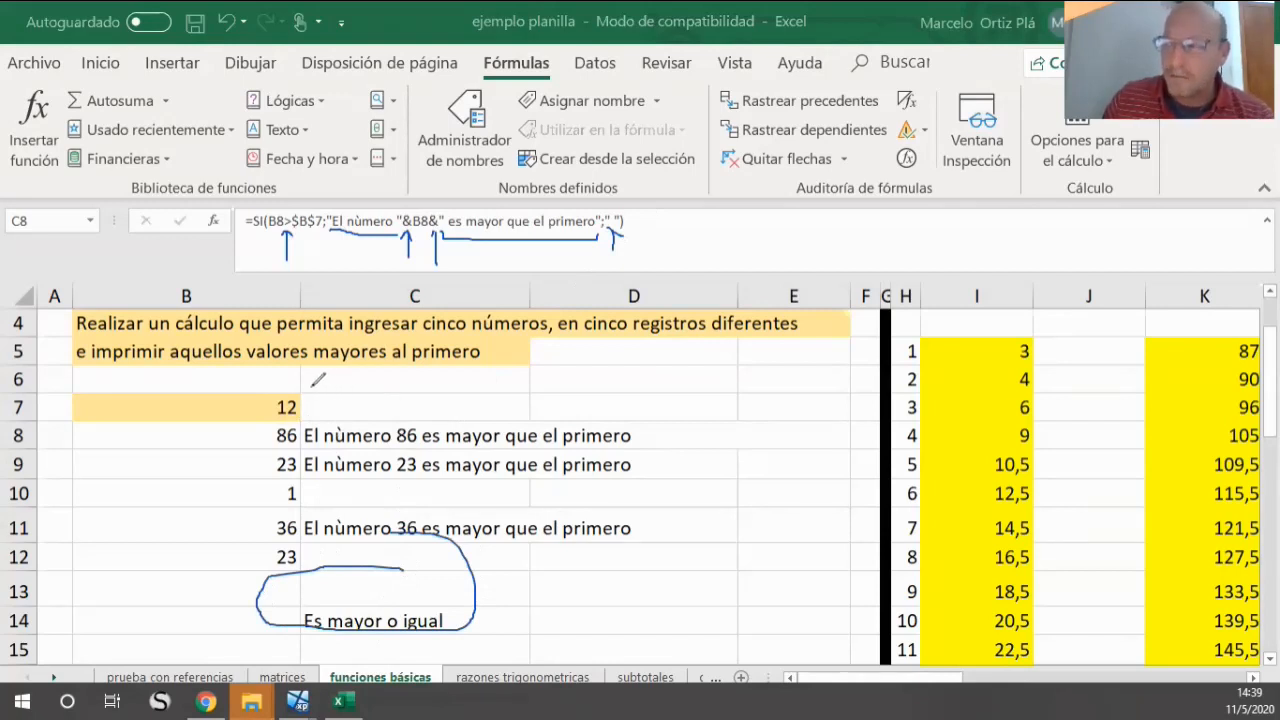
pyautogui.moveTo(312, 542)
pyautogui.mouseDown()
pyautogui.moveTo(370, 575)
pyautogui.moveTo(536, 575)
pyautogui.moveTo(570, 522)
pyautogui.moveTo(312, 545)
pyautogui.mouseUp()
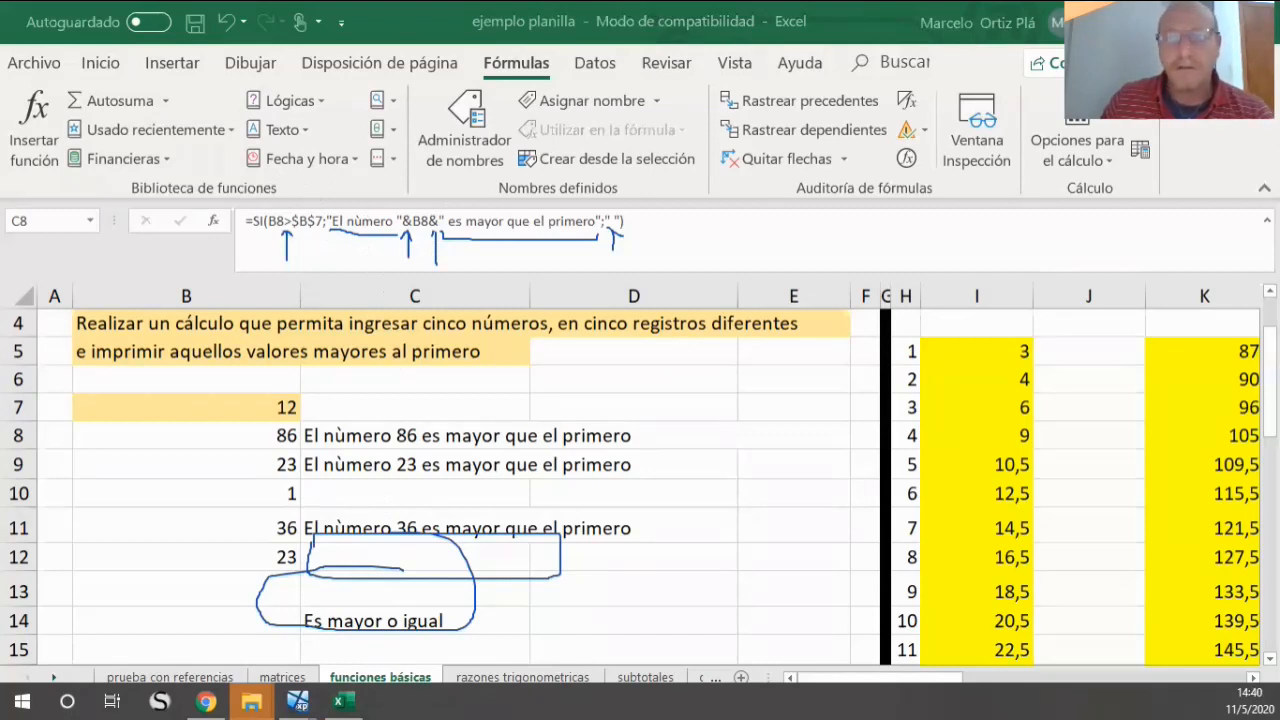
pyautogui.press('Escape')
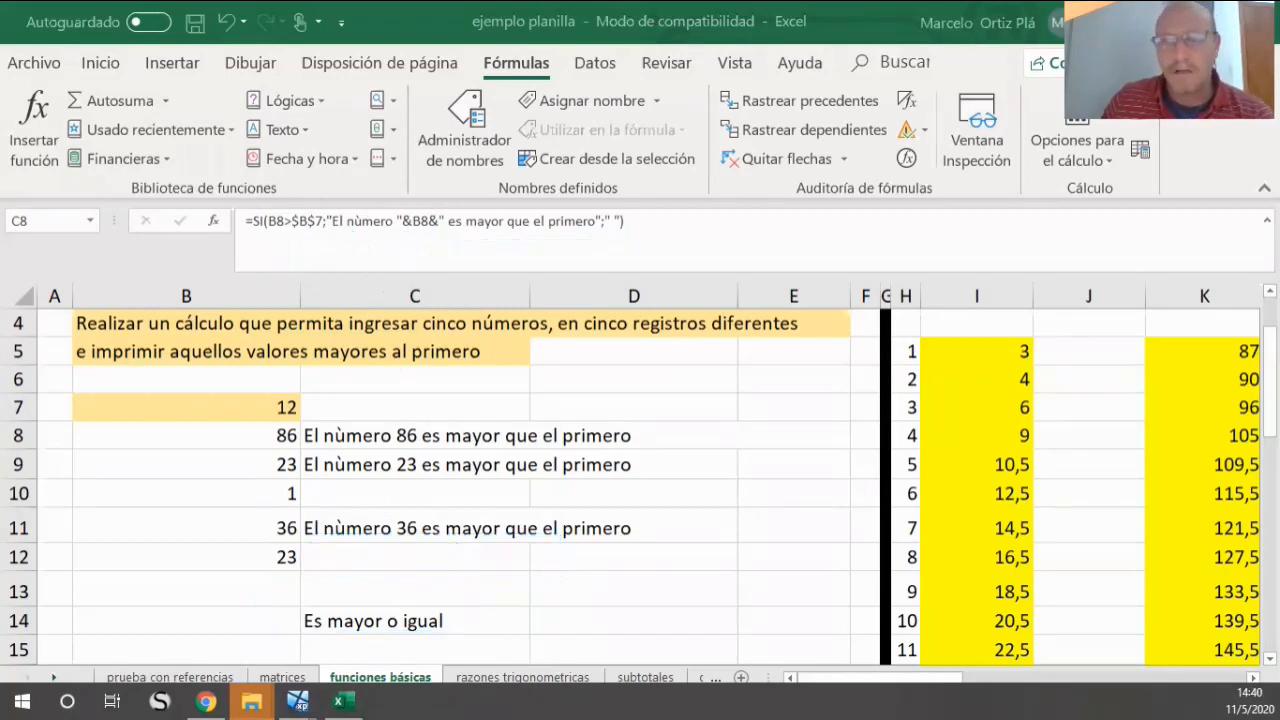
# Step: Insert the logical function SI in cell C12, beside the last number to compare
pyautogui.click(366, 554)
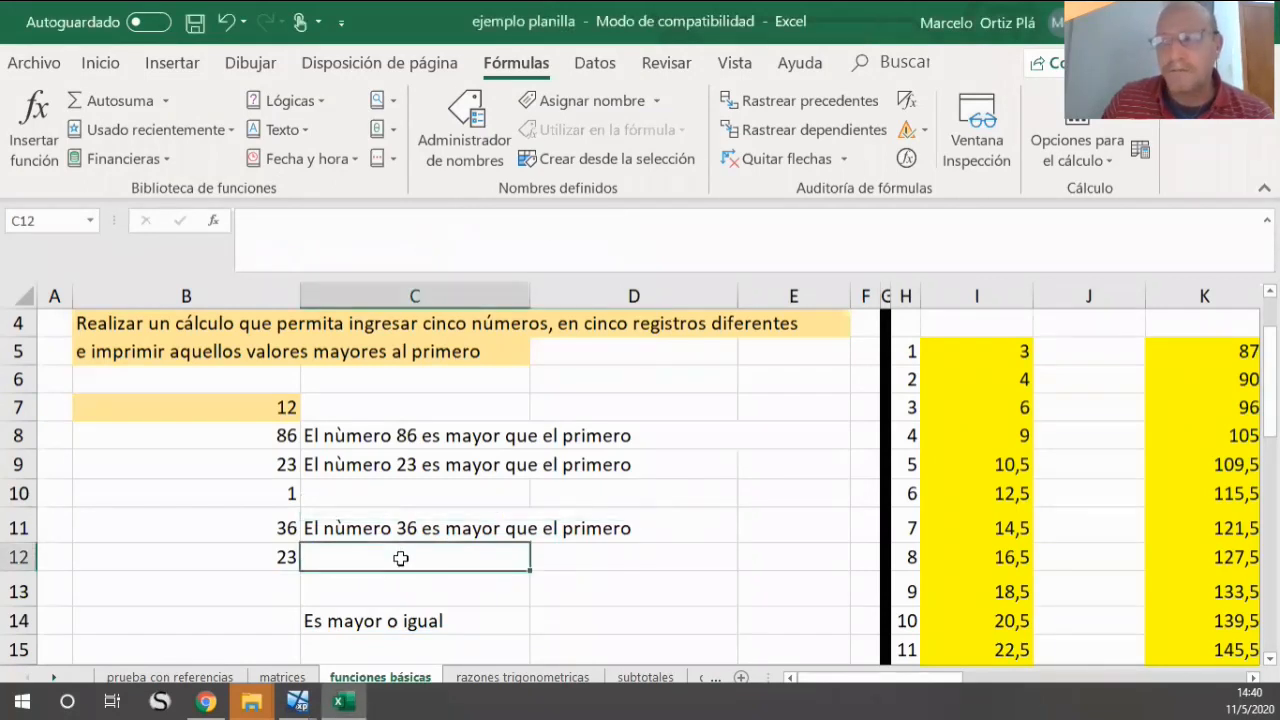
pyautogui.click(209, 556)
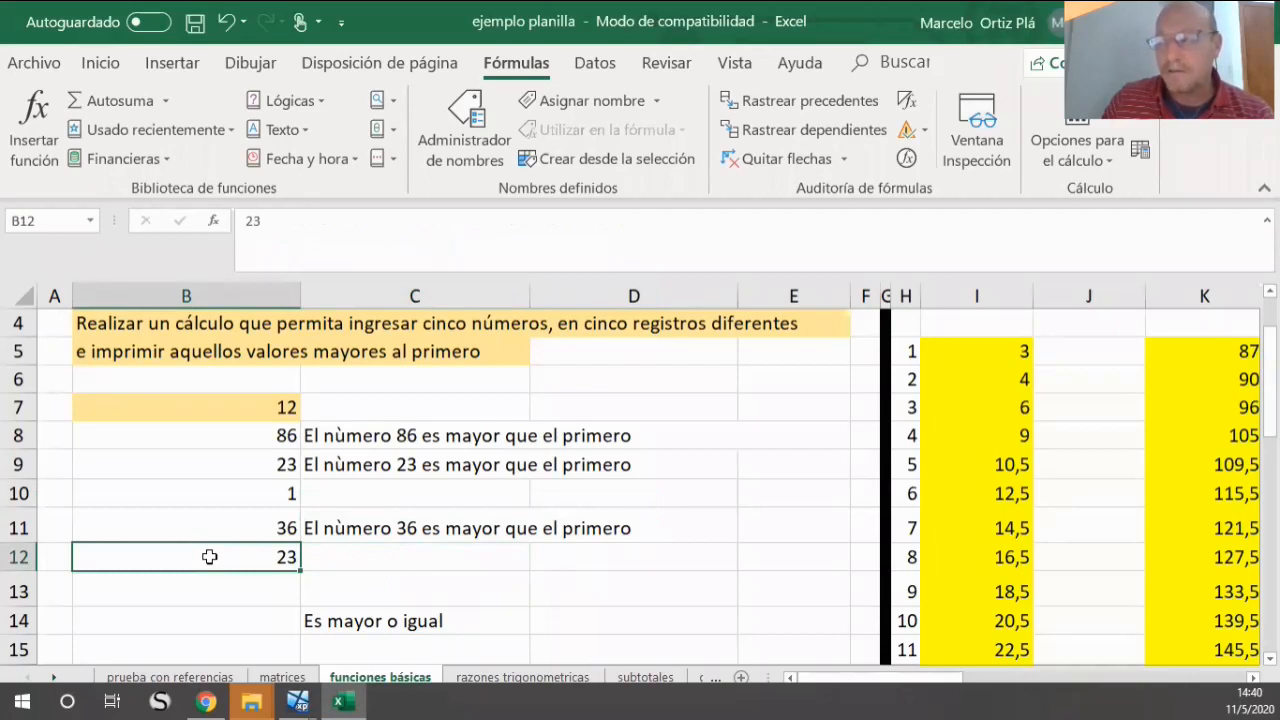
pyautogui.click(247, 408)
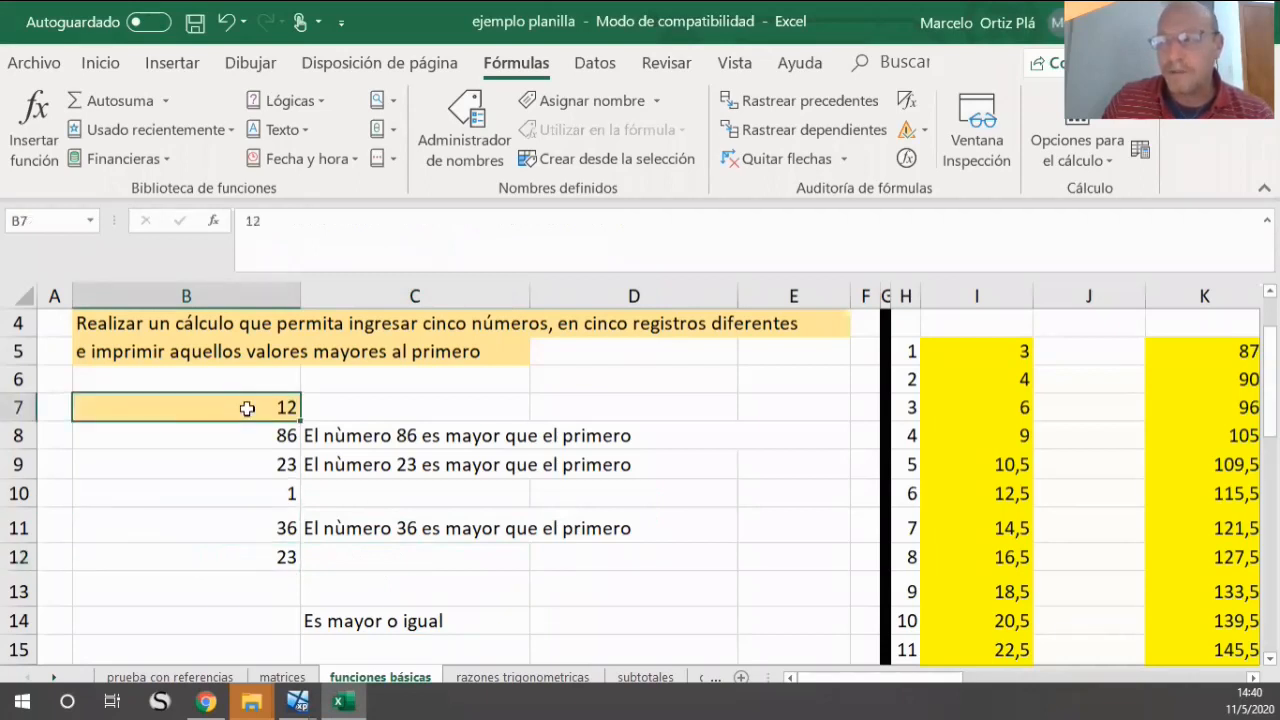
pyautogui.click(337, 555)
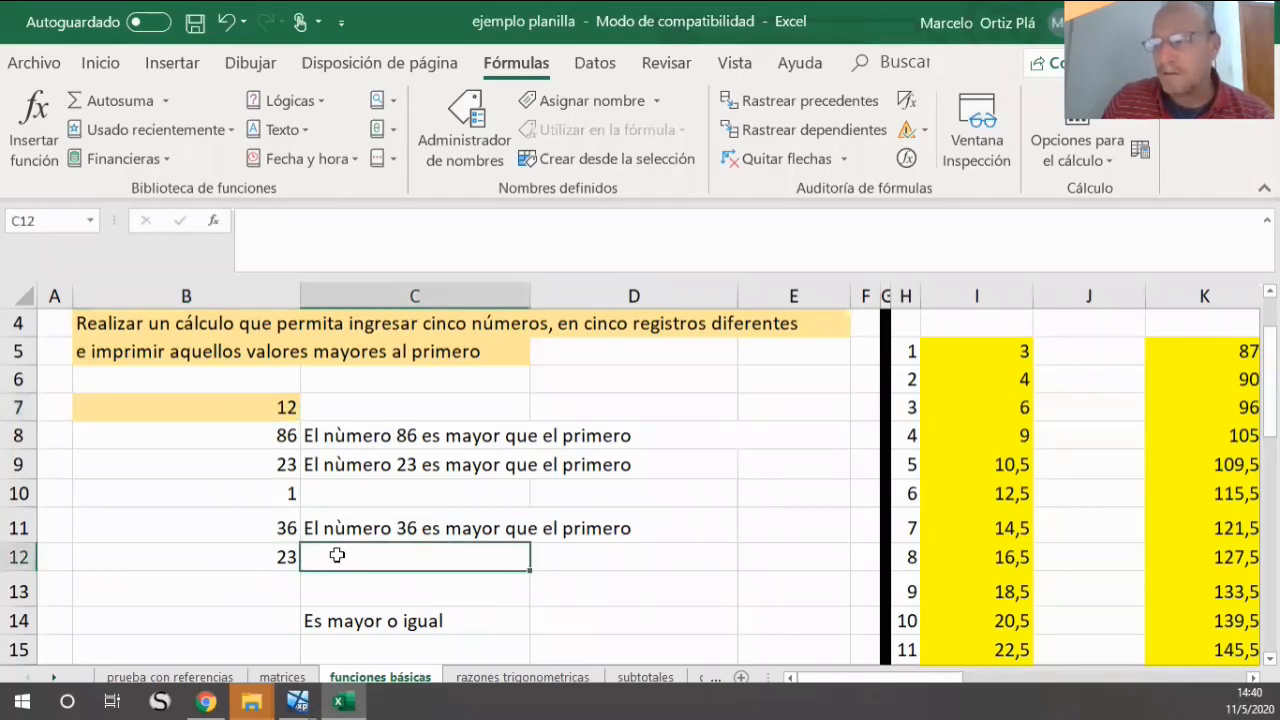
pyautogui.click(213, 220)
pyautogui.click(232, 256)
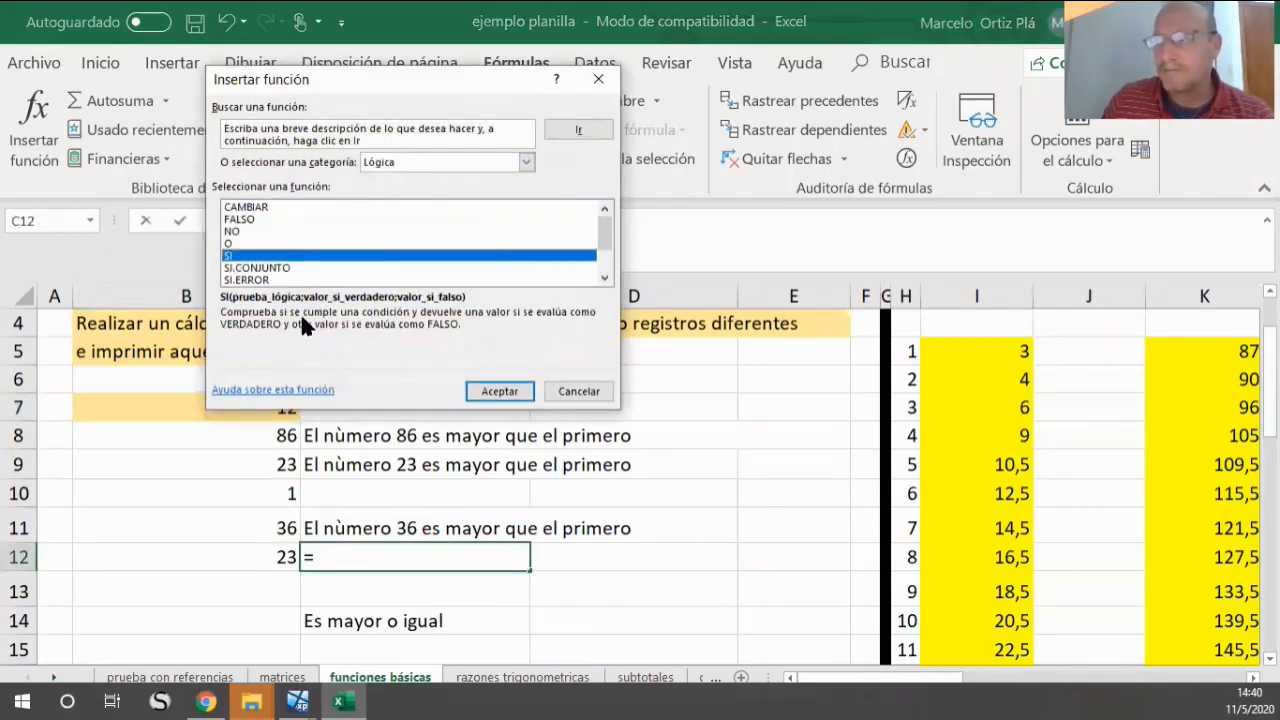
pyautogui.click(496, 392)
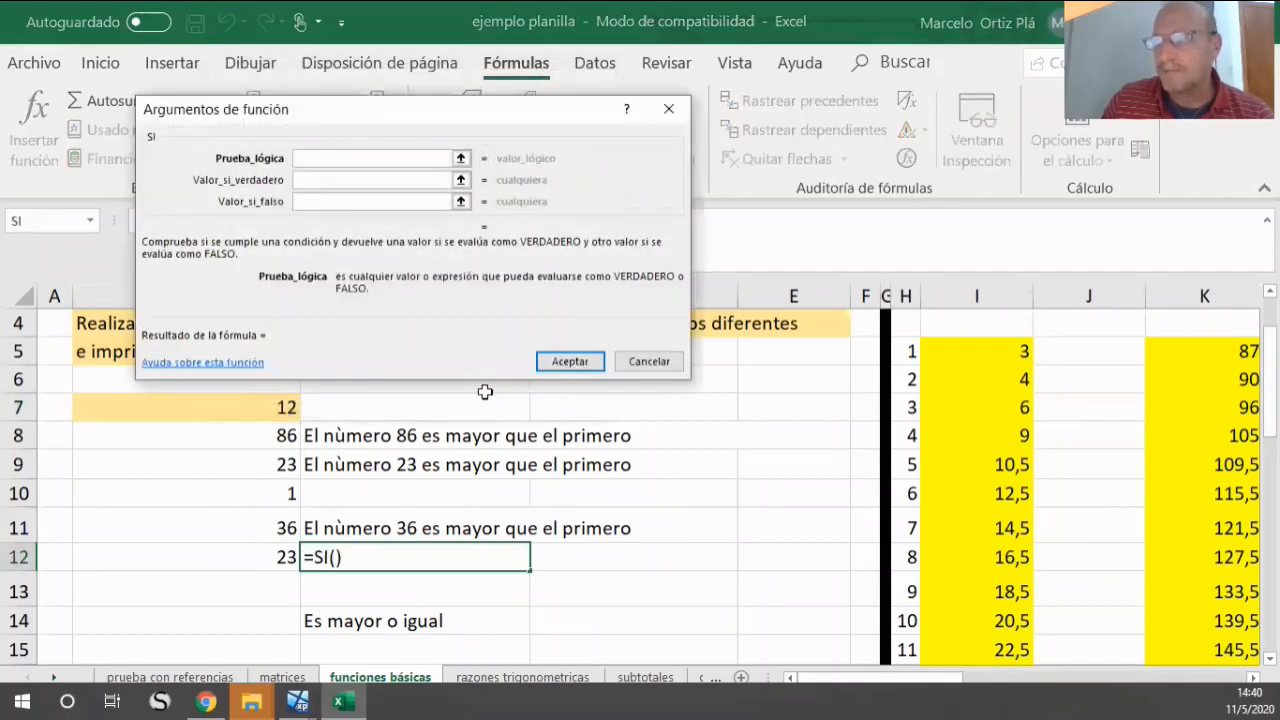
# Step: Set the logical test of the SI function to B12<=B7
pyautogui.click(251, 558)
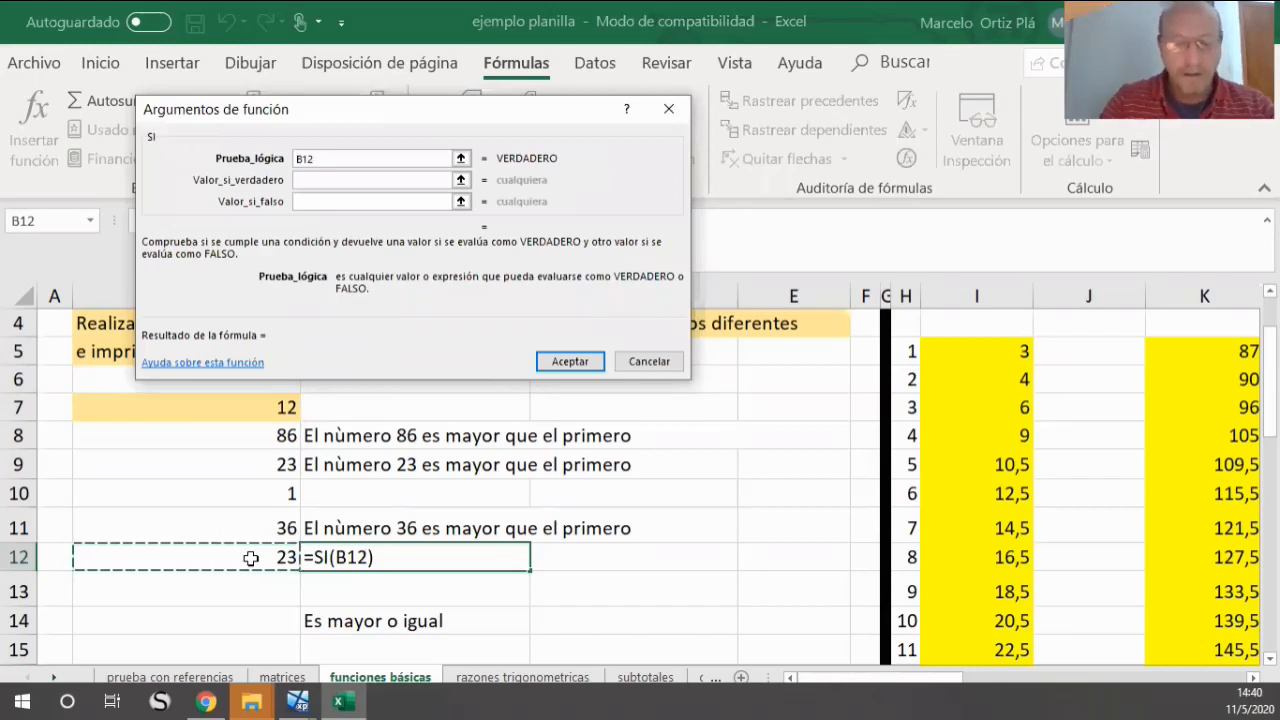
pyautogui.write('<')
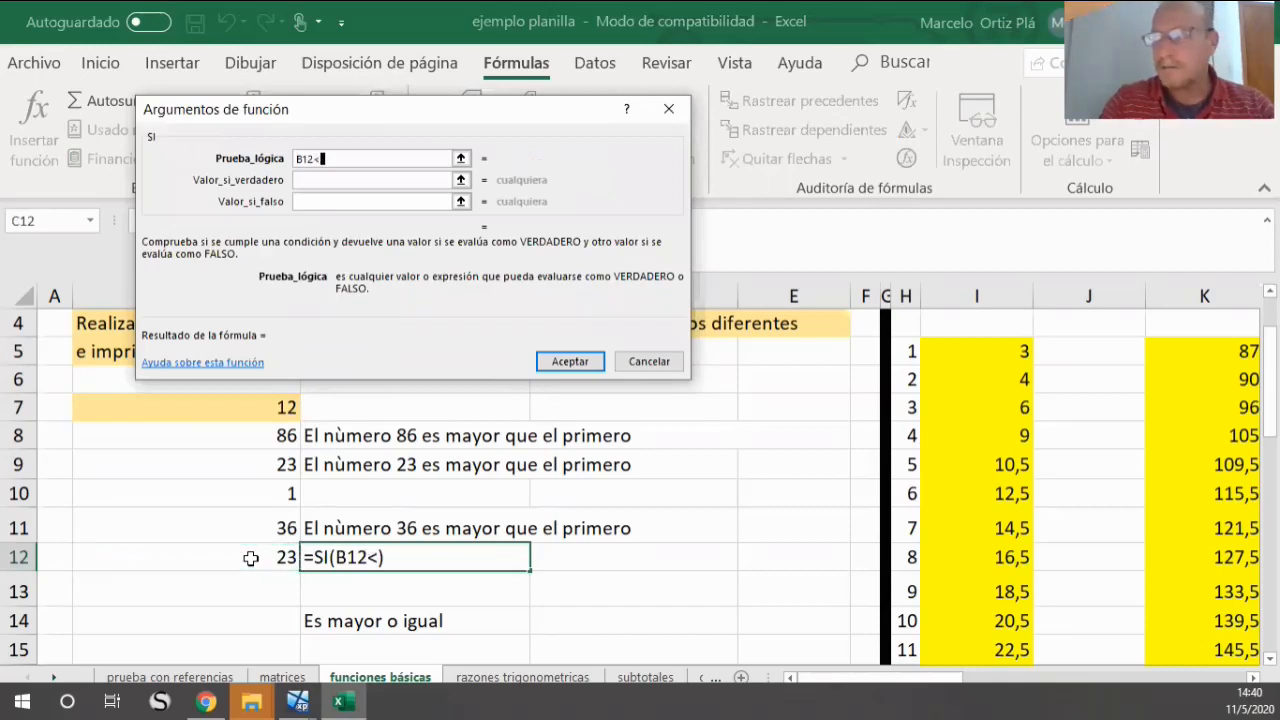
pyautogui.write('=')
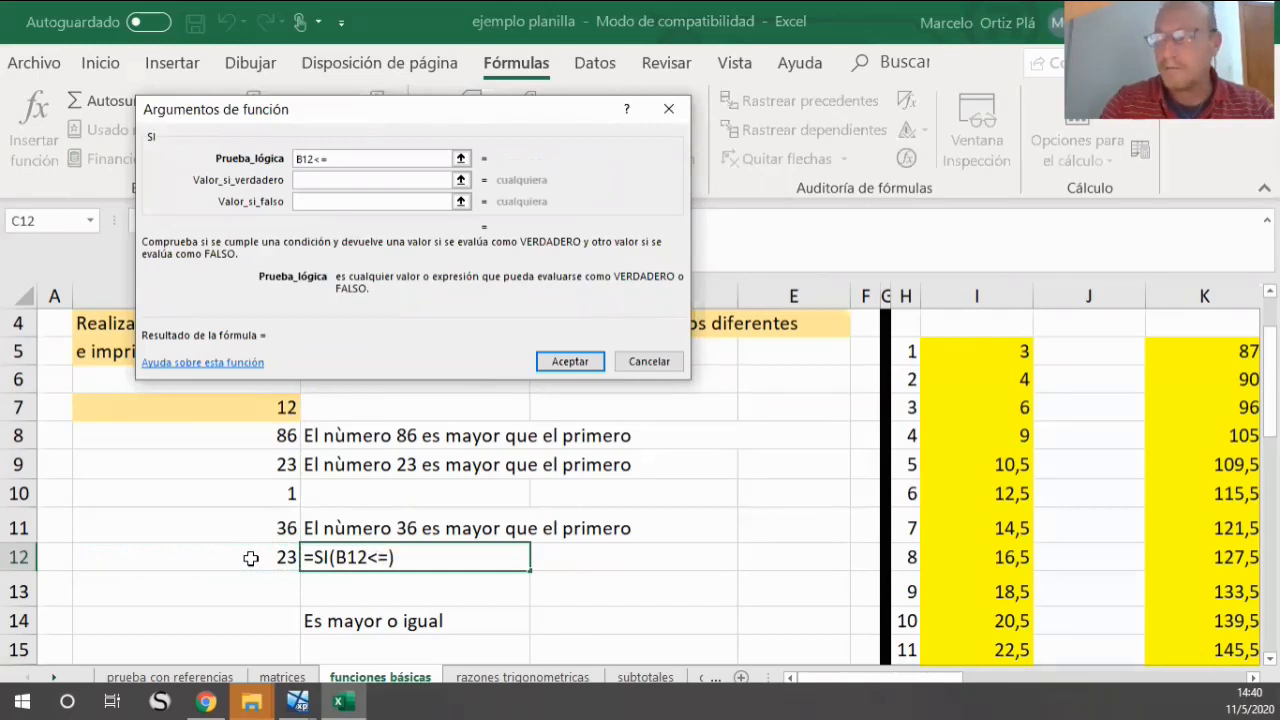
pyautogui.click(229, 407)
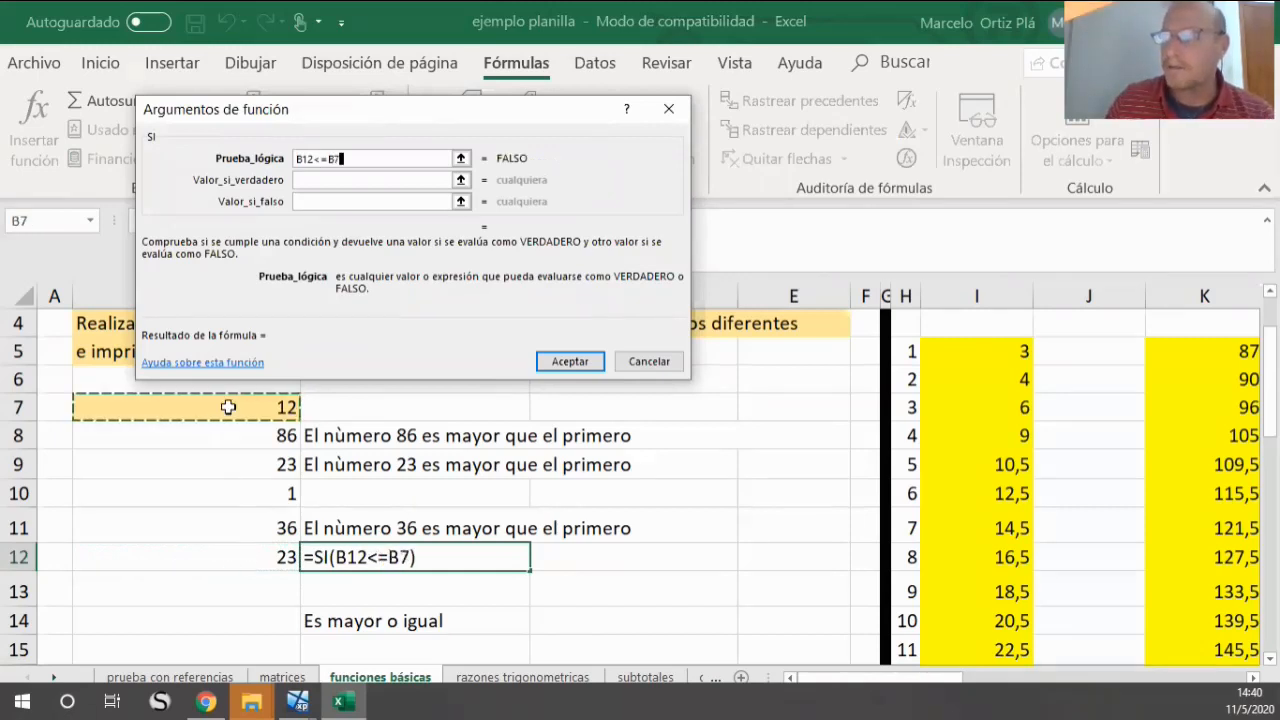
# Step: Set the value if true to "El n[umero "&B12&"es menor o igual" and start the value if false with an opening quotation mark
pyautogui.click(320, 180)
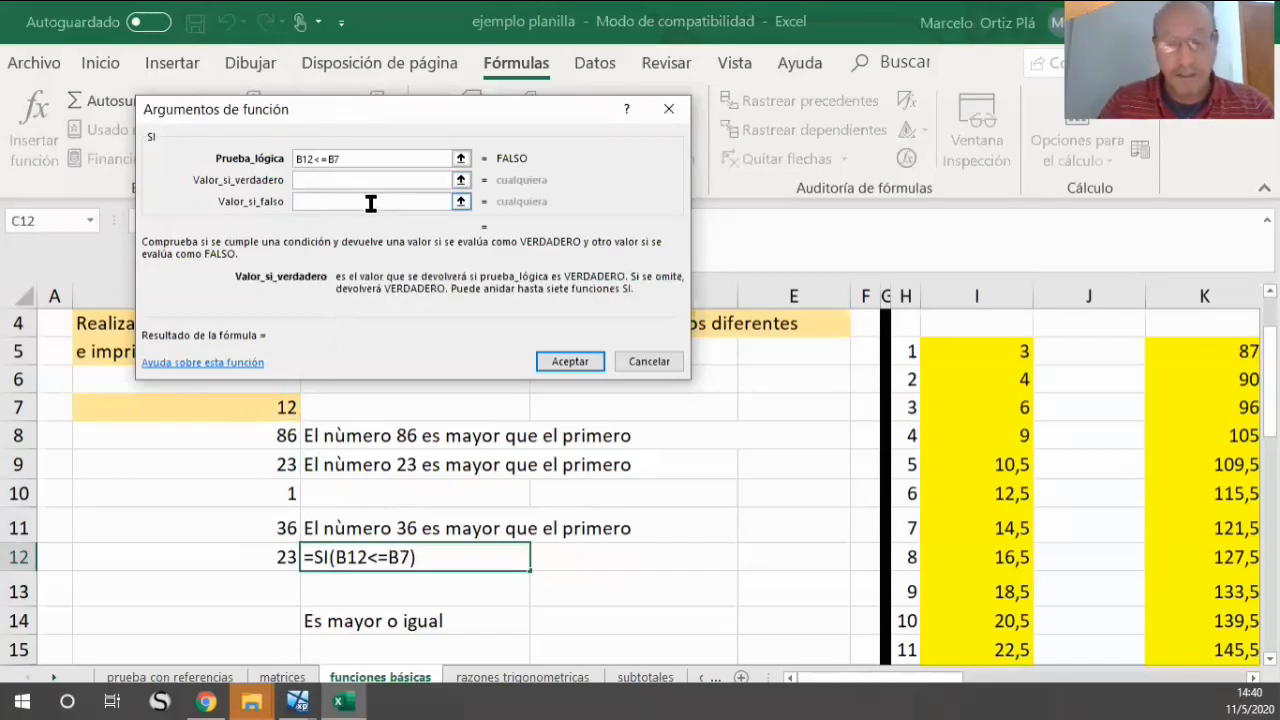
pyautogui.write('"')
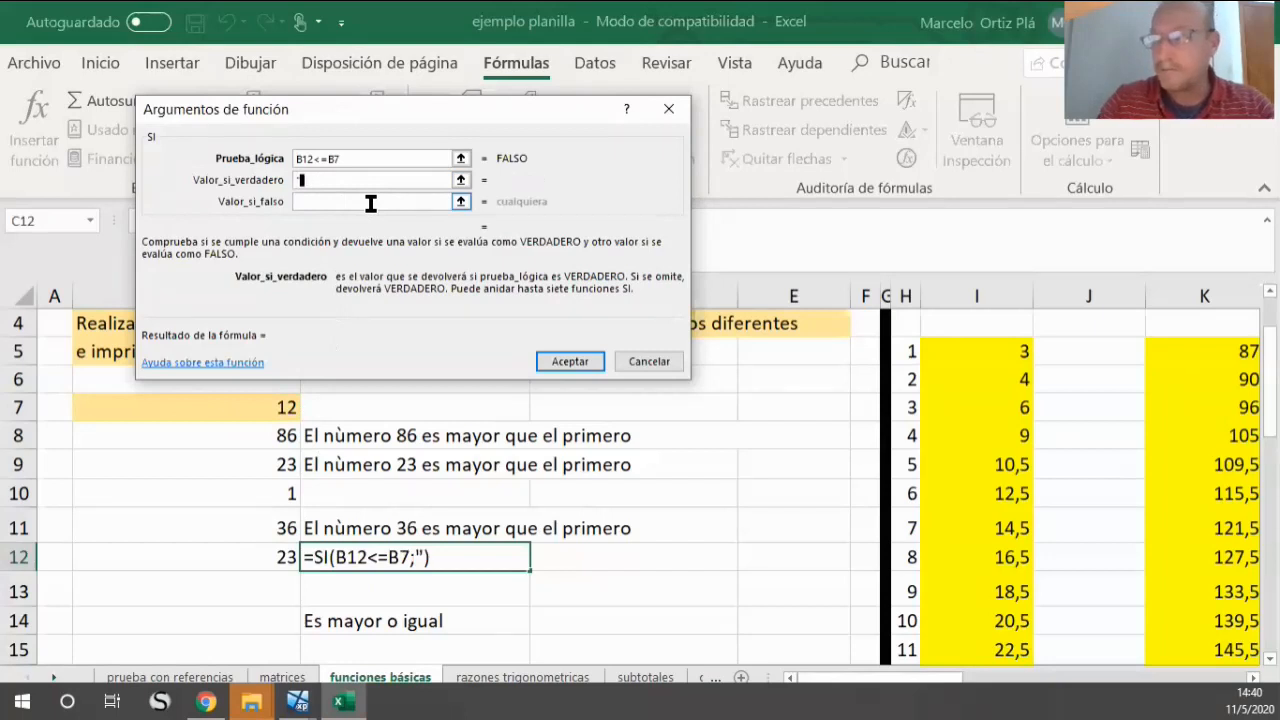
pyautogui.write('El ')
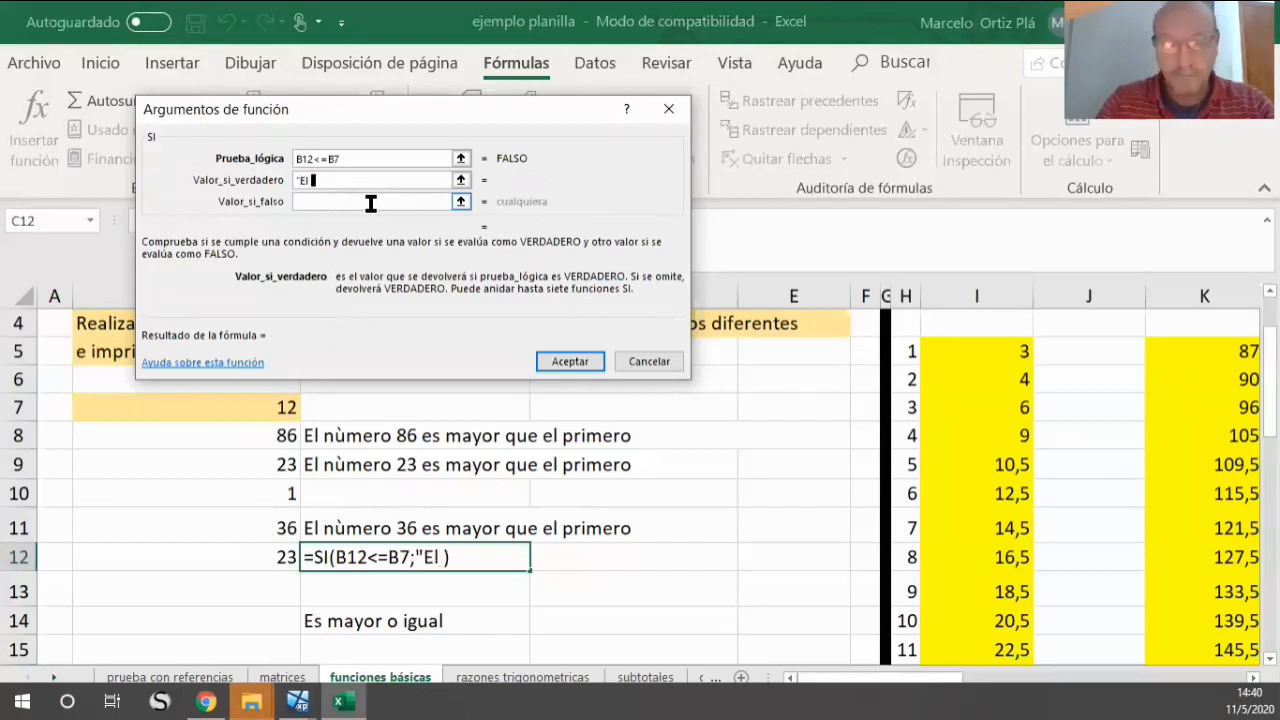
pyautogui.write('numero')
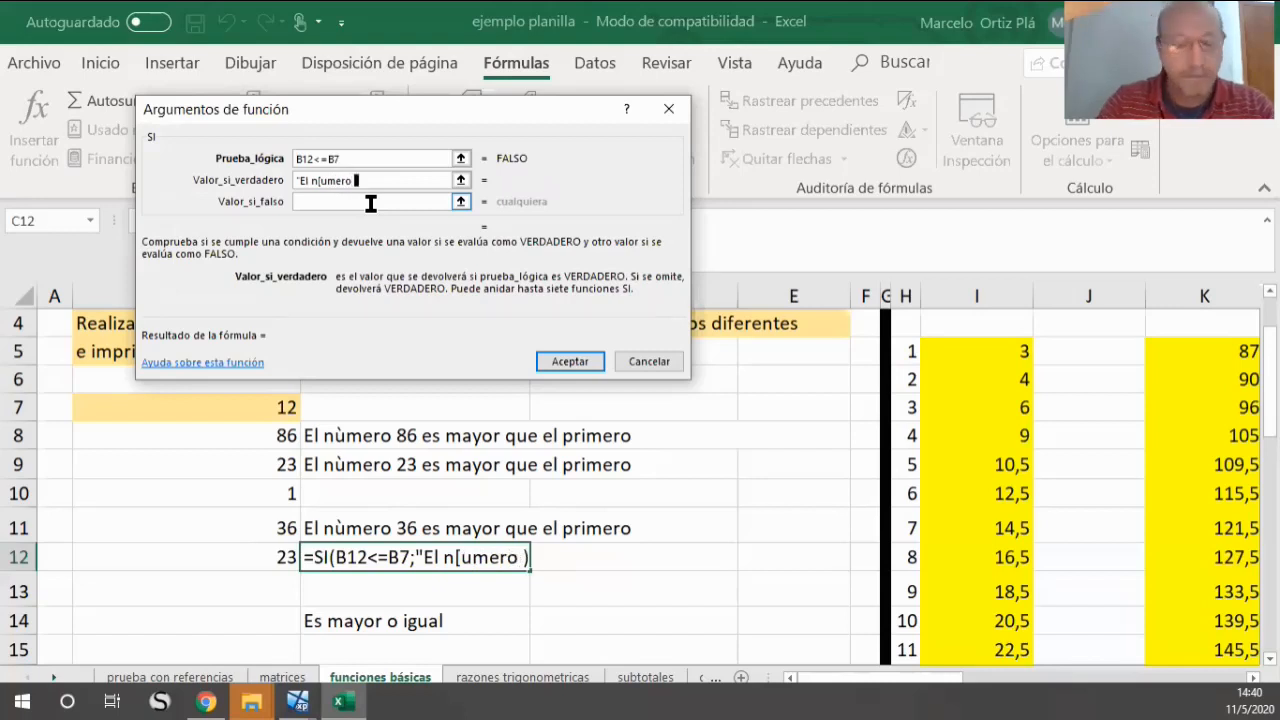
pyautogui.write(' "')
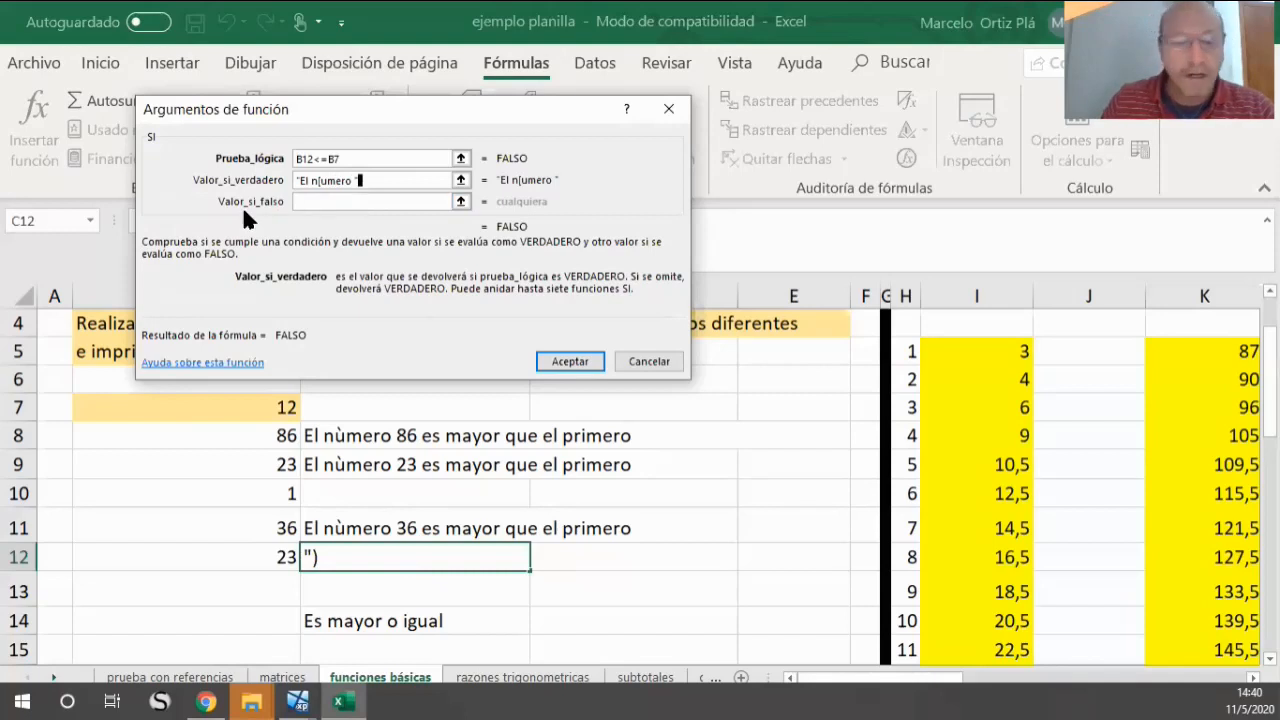
pyautogui.write('&')
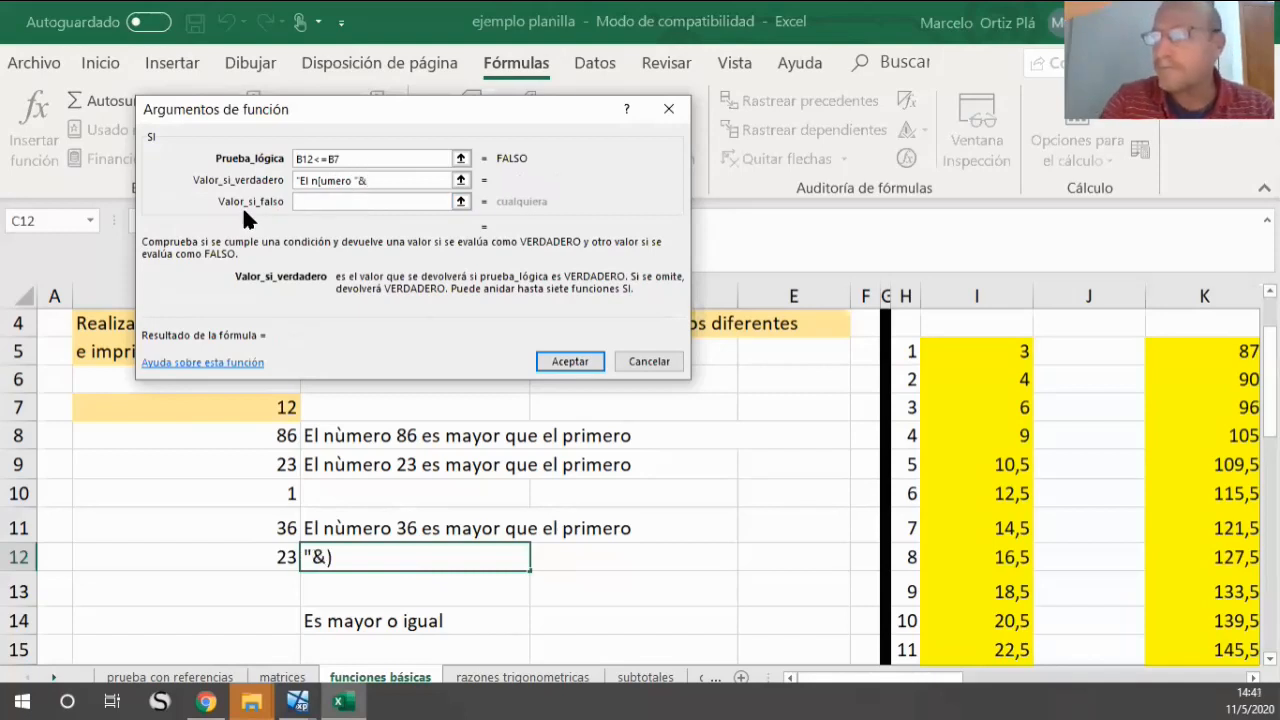
pyautogui.click(247, 556)
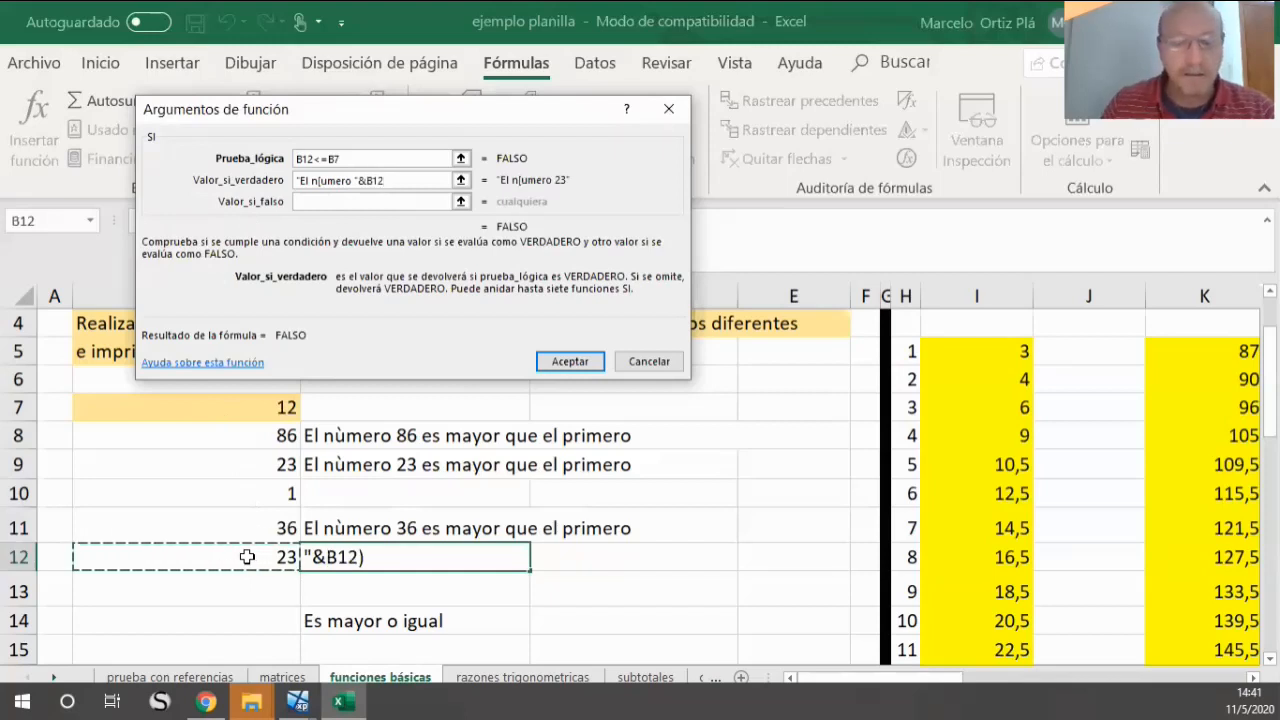
pyautogui.write('&')
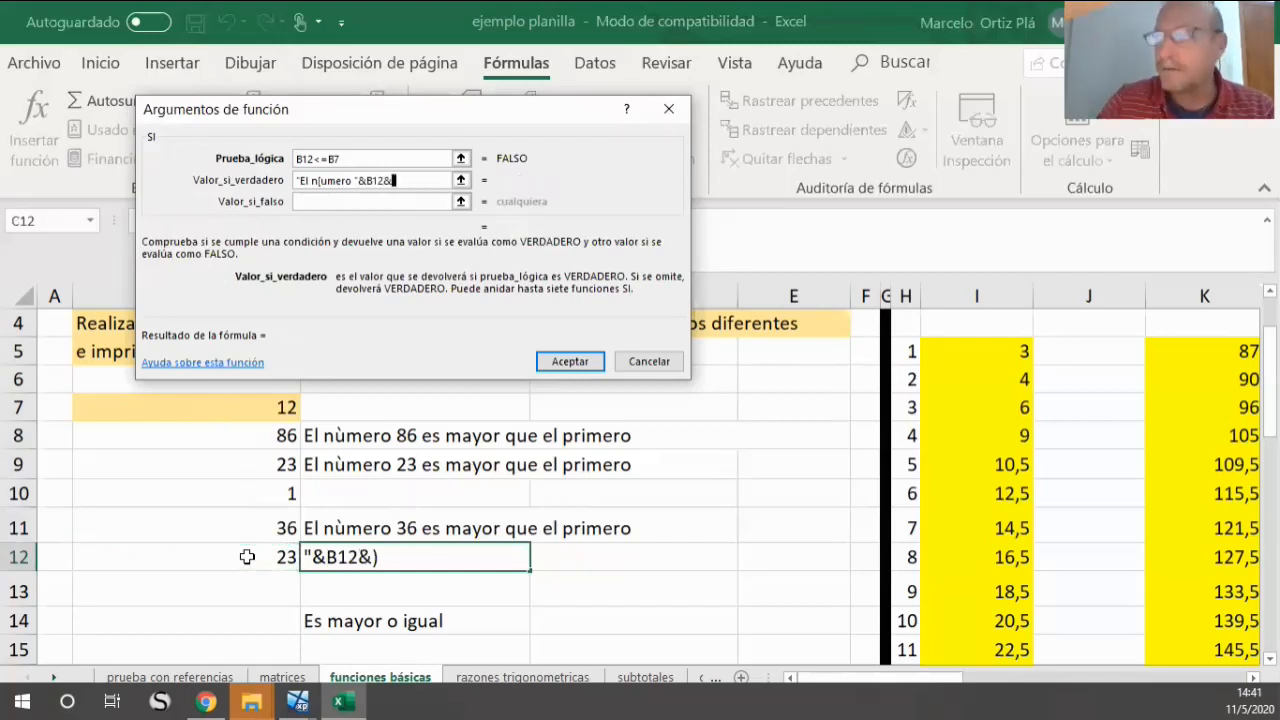
pyautogui.write('"es menor o igual')
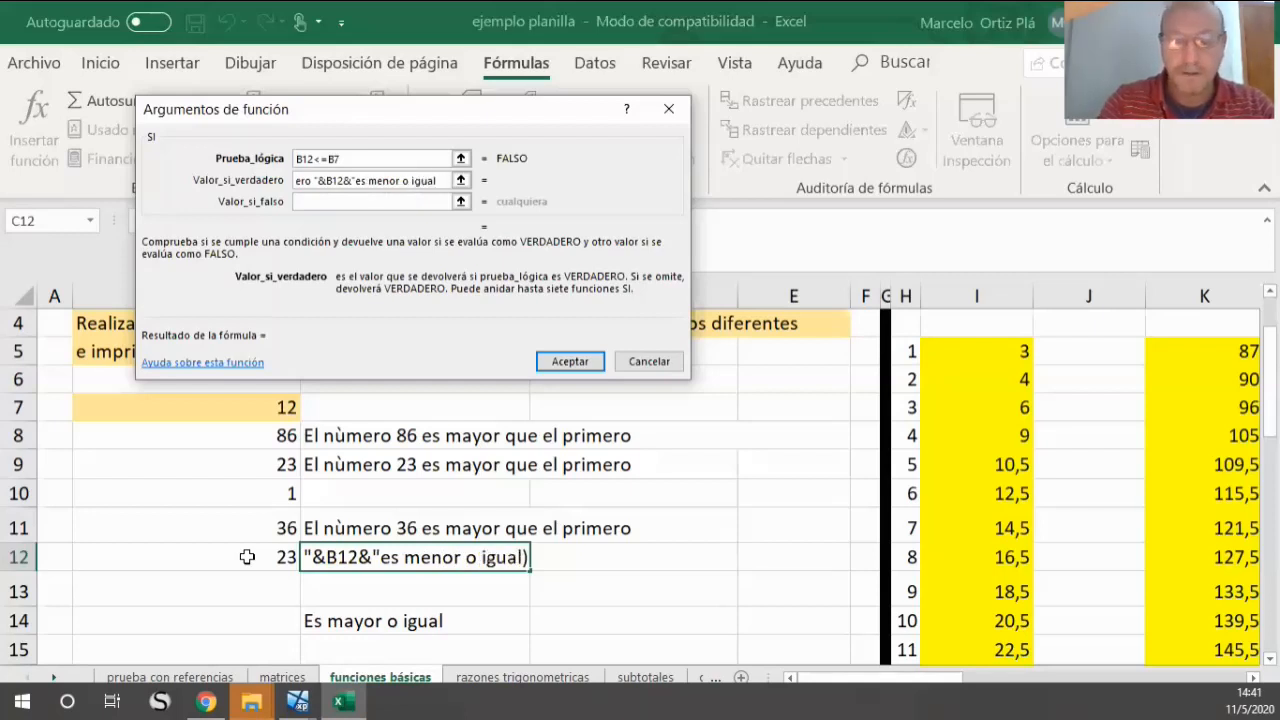
pyautogui.write('"')
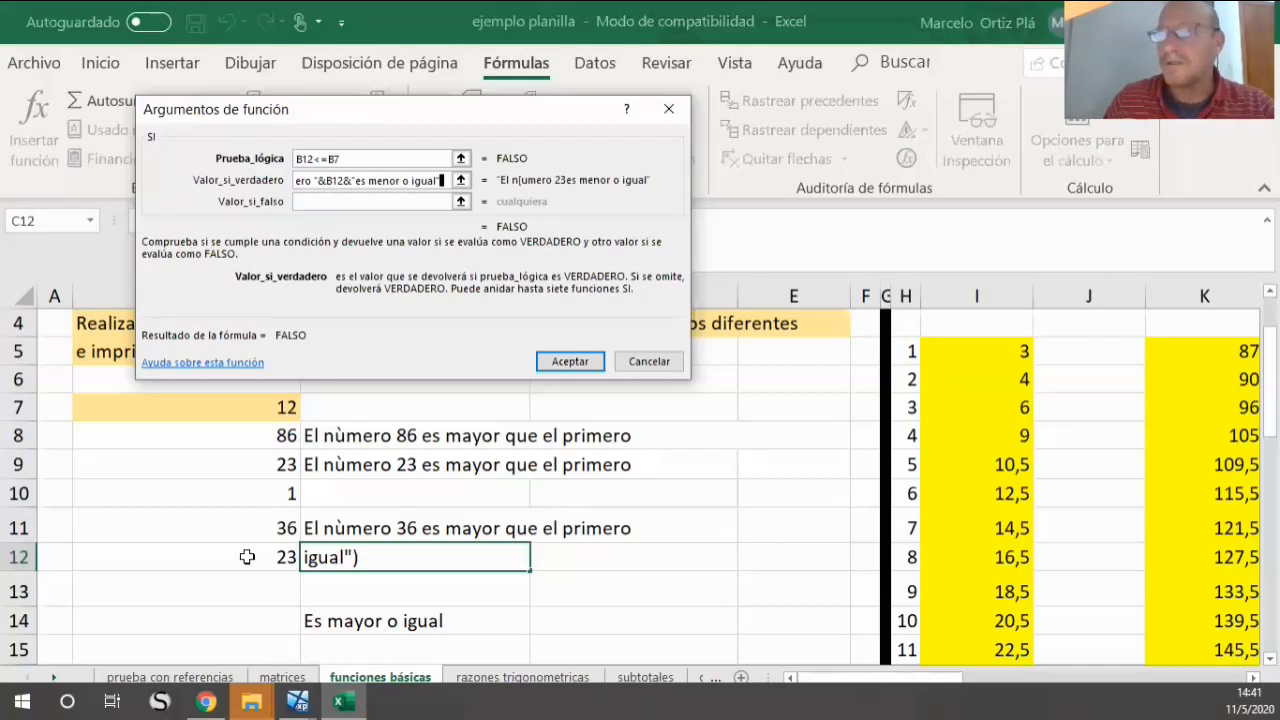
pyautogui.click(316, 202)
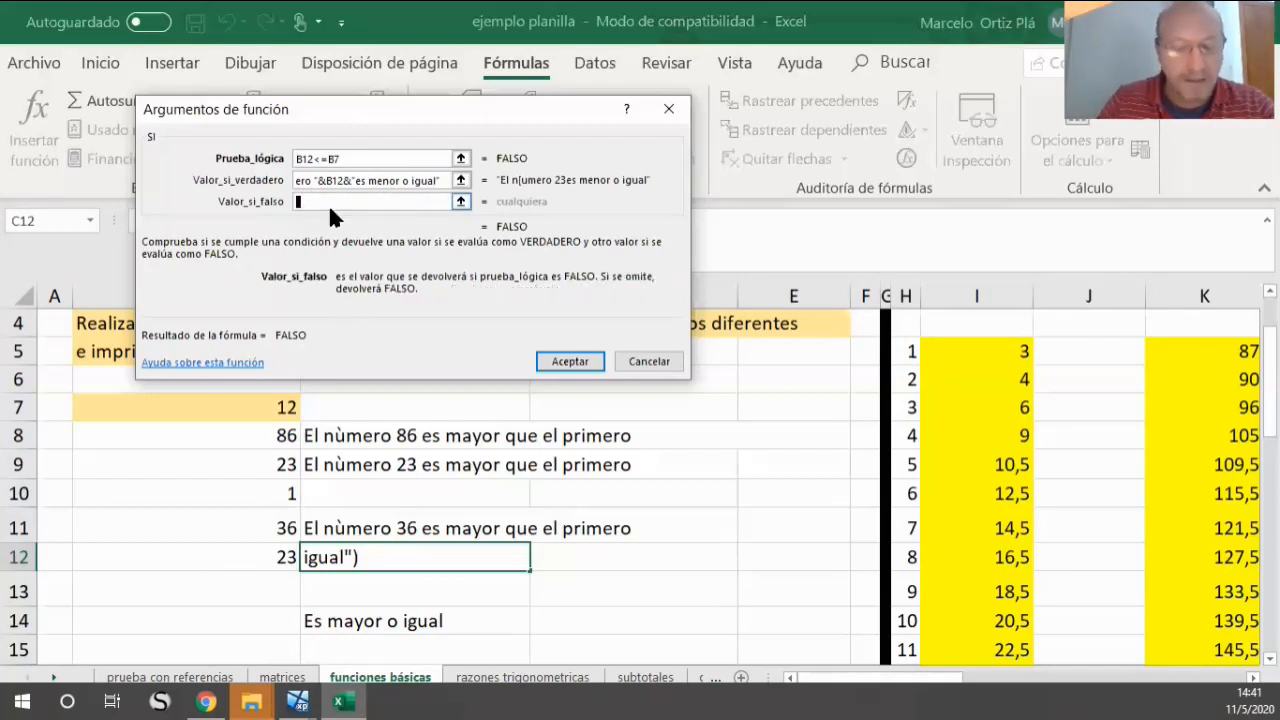
pyautogui.write('"')
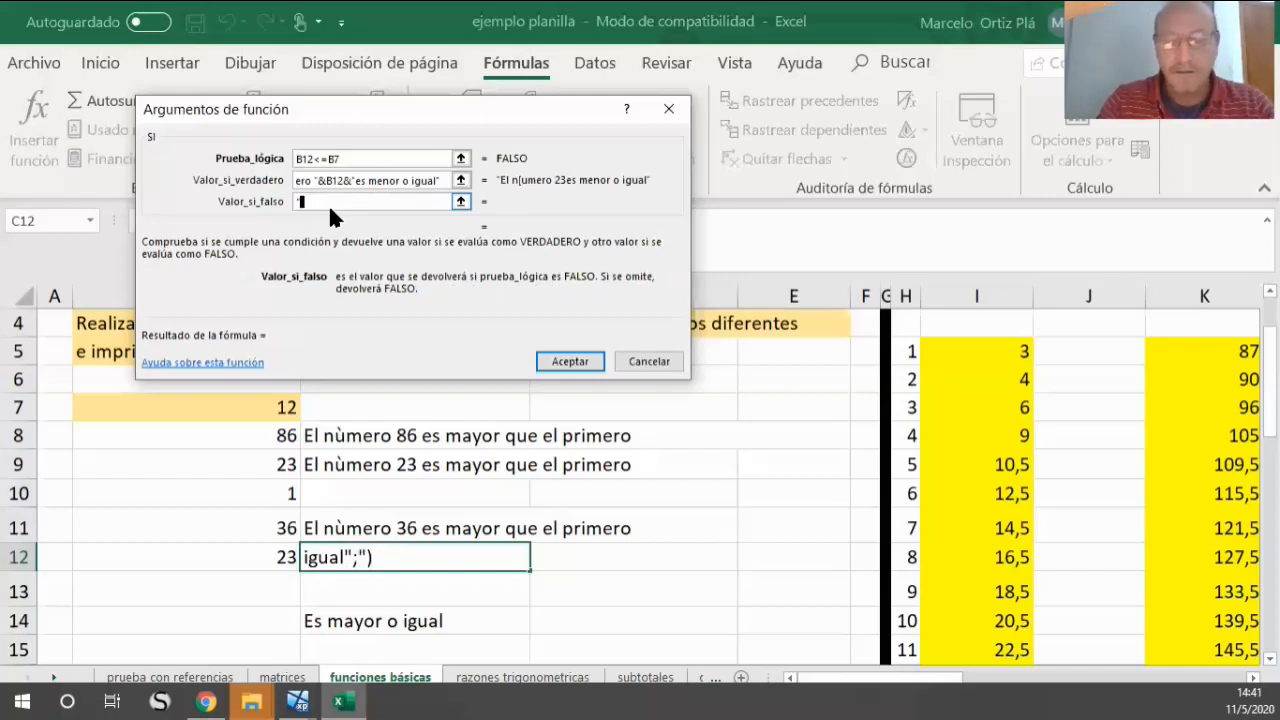
pyautogui.write('L')
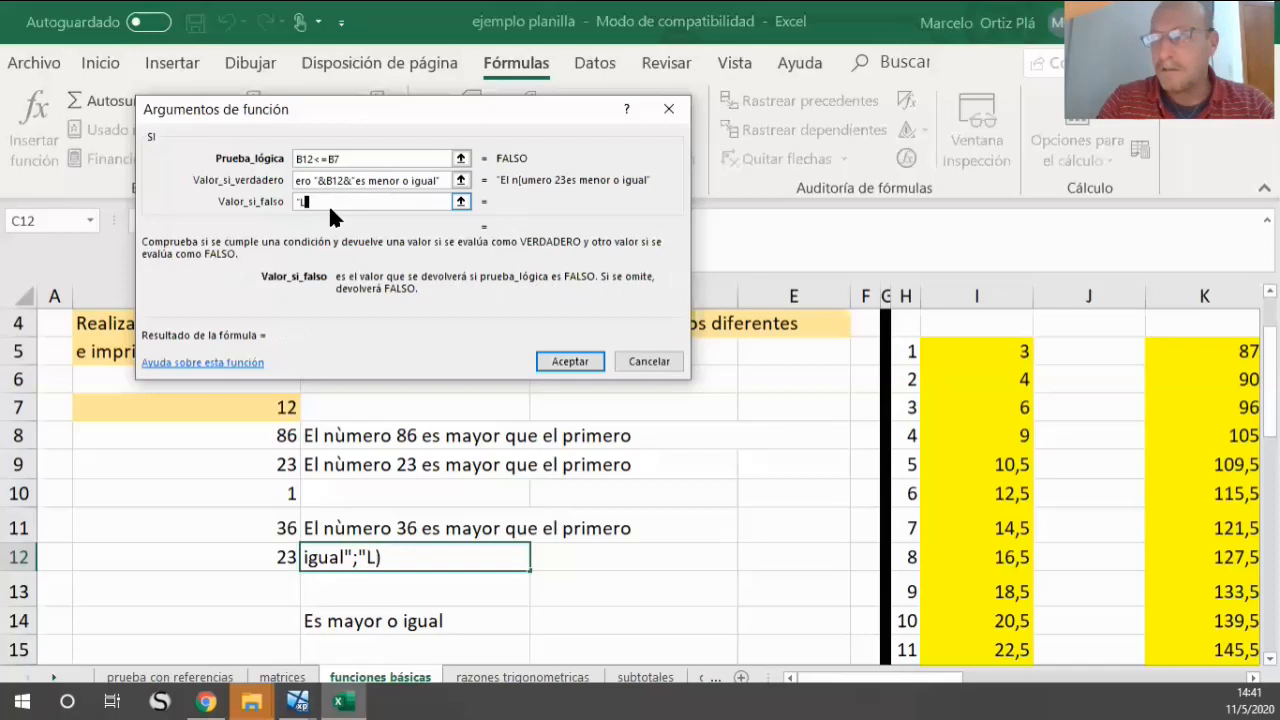
pyautogui.write('a preg')
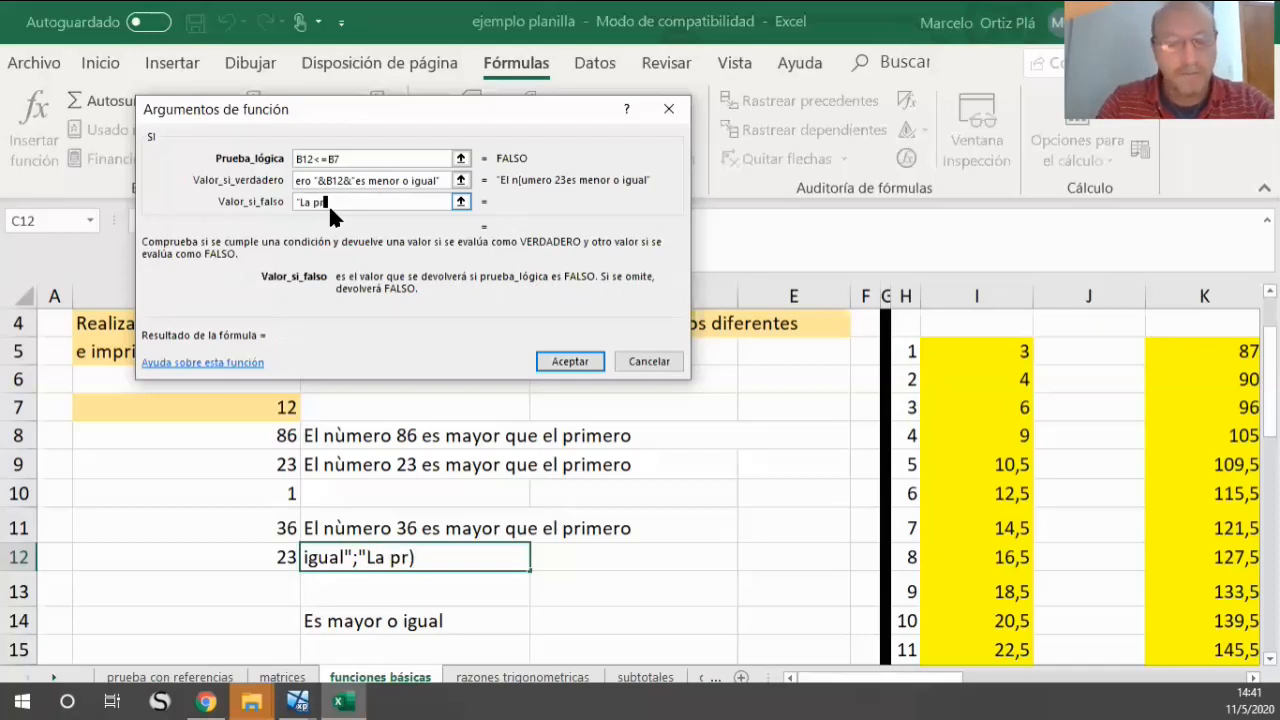
pyautogui.press('BackSpace')
pyautogui.press('BackSpace')
pyautogui.press('BackSpace')
pyautogui.press('BackSpace')
pyautogui.press('BackSpace')
pyautogui.press('BackSpace')
pyautogui.press('BackSpace')
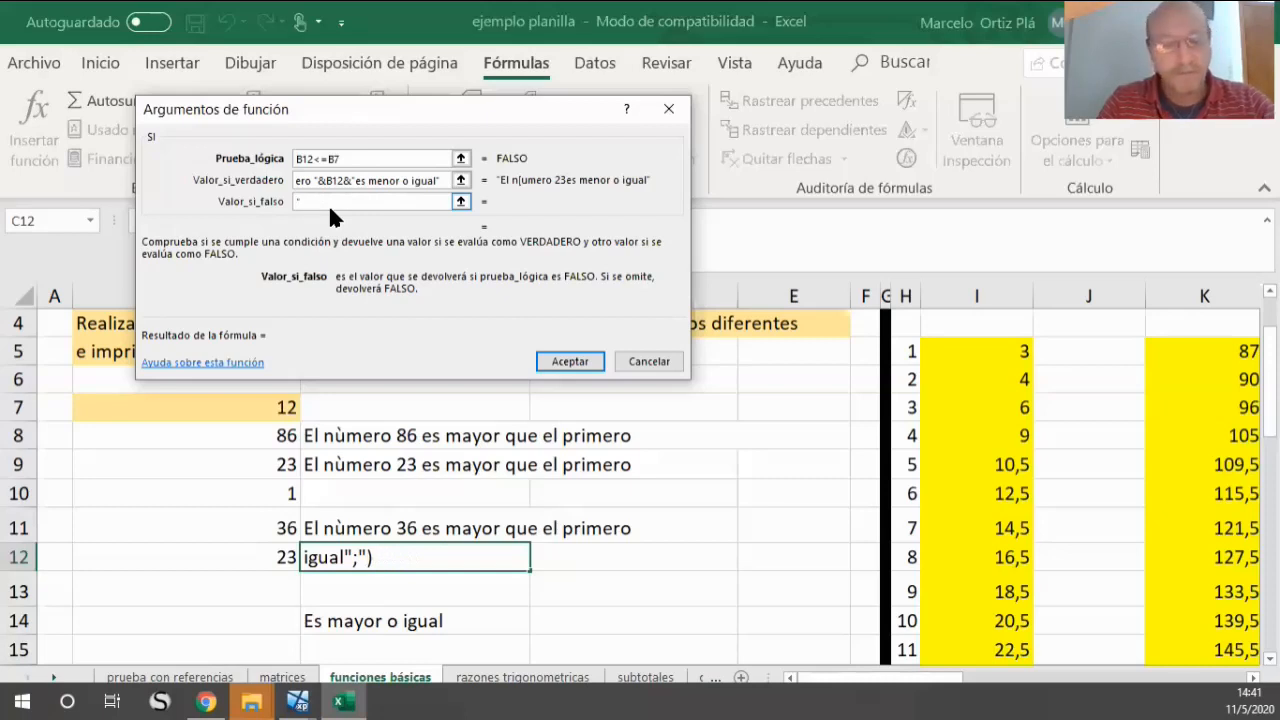
# Step: Complete the value if false as "es menor que "&B7&" el n[mero analizado"
pyautogui.write('es men')
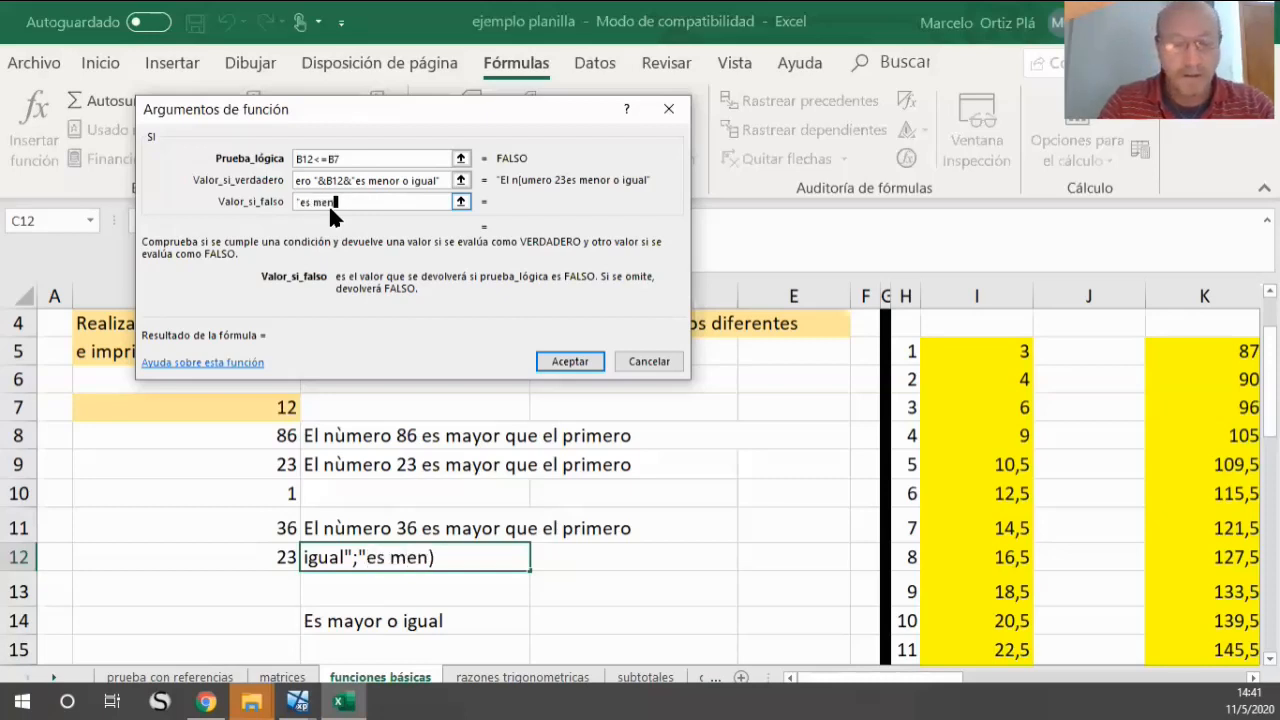
pyautogui.write('or que')
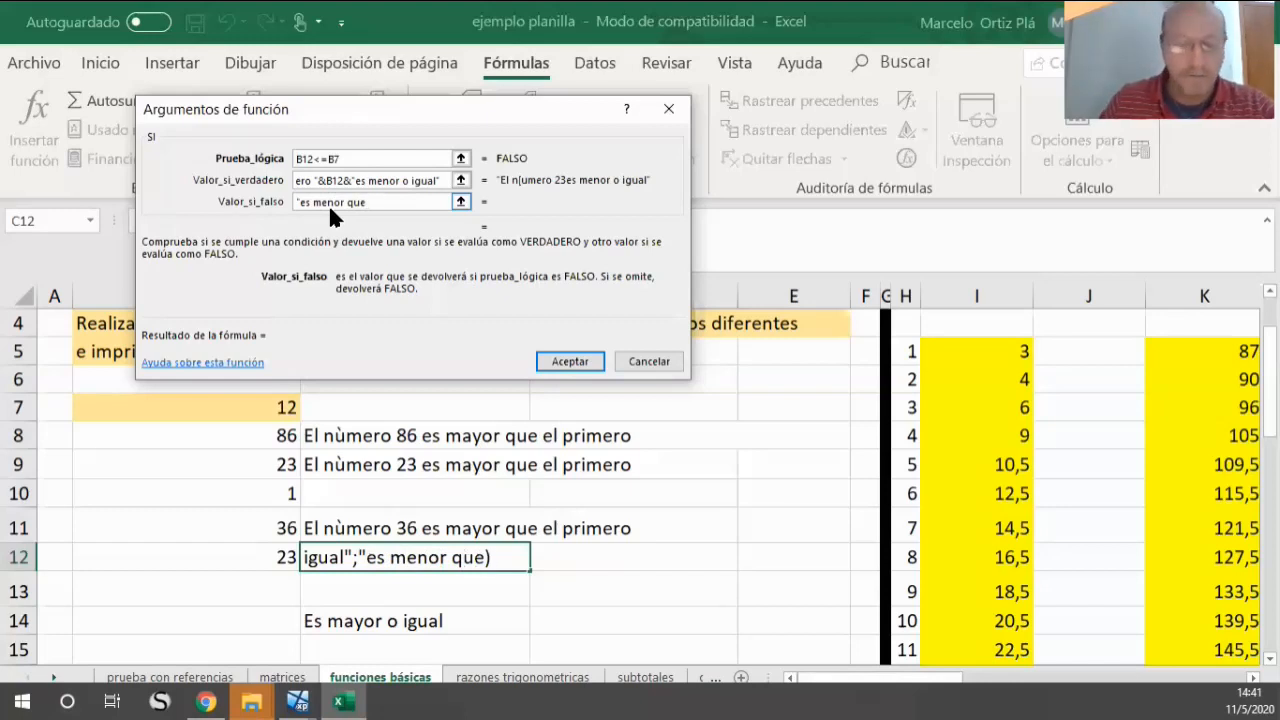
pyautogui.write(' "')
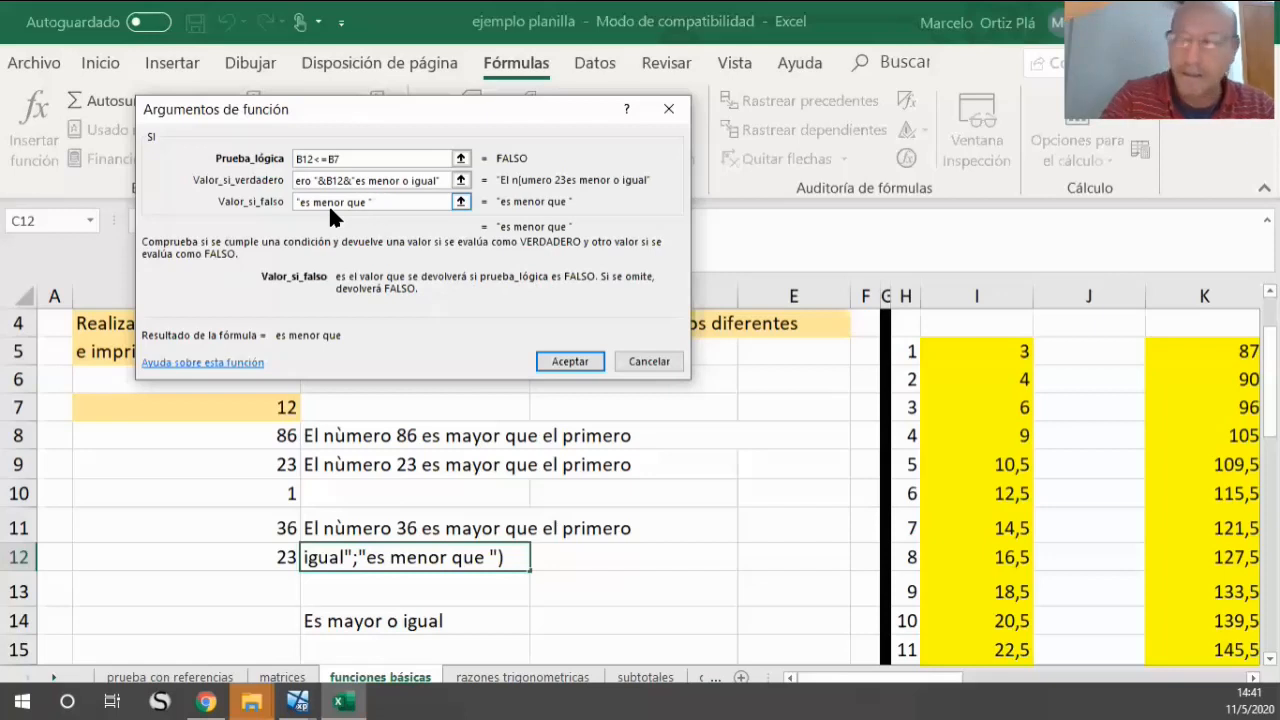
pyautogui.write('&')
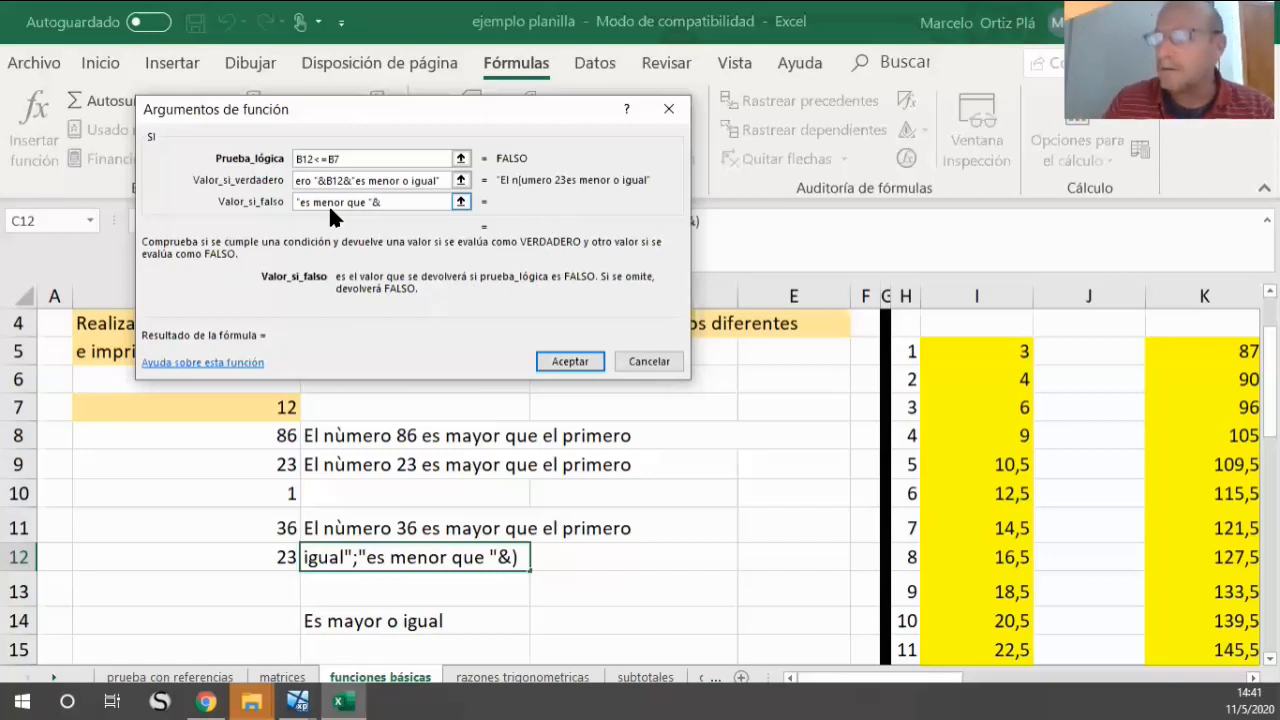
pyautogui.click(260, 402)
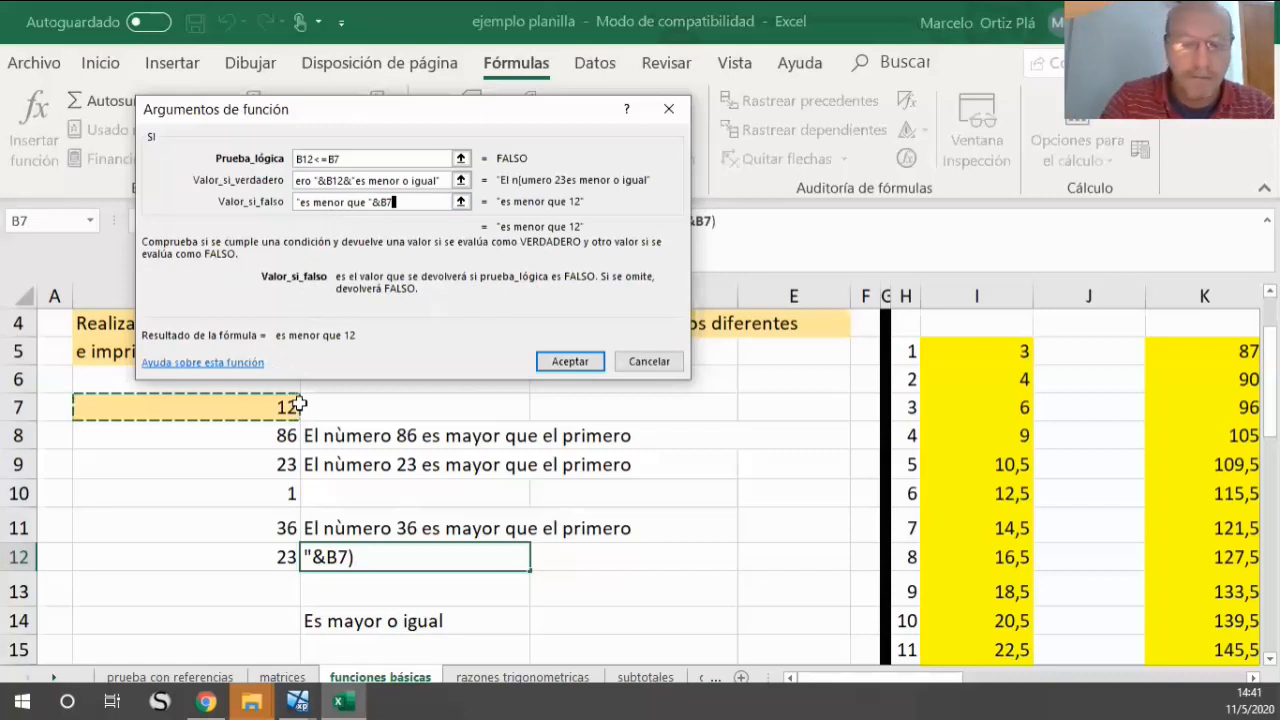
pyautogui.write('&')
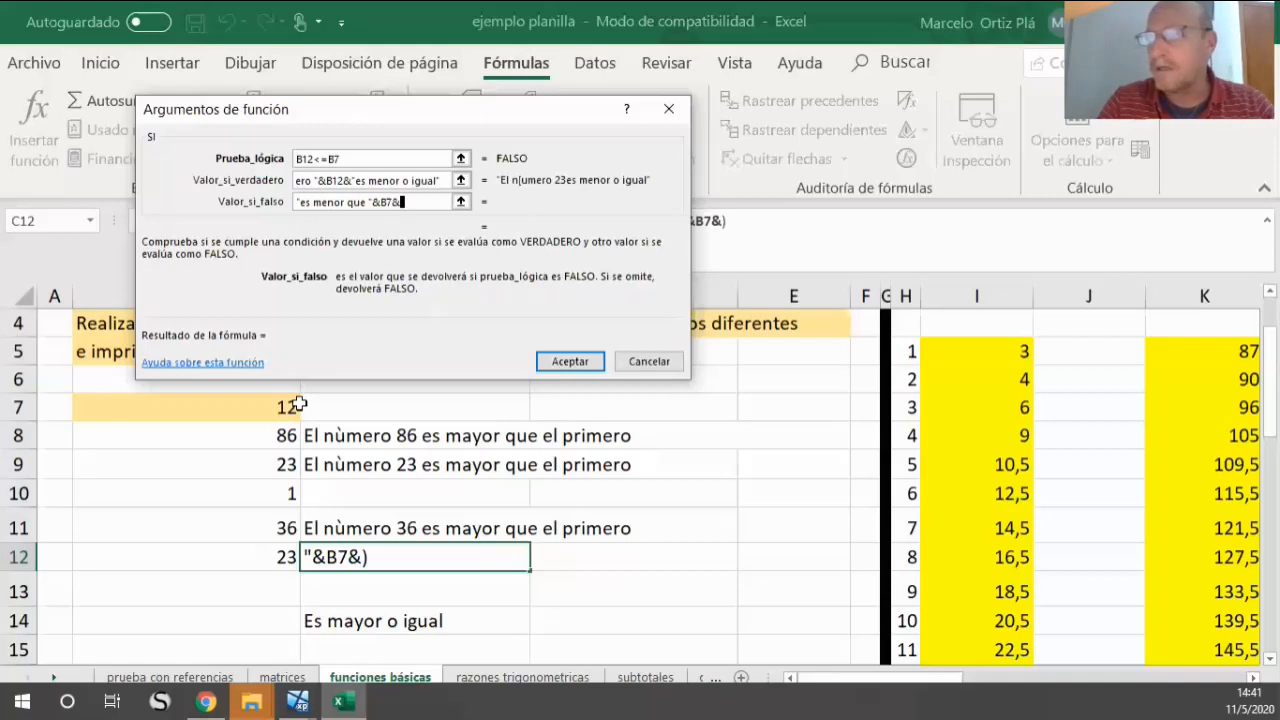
pyautogui.write('"')
pyautogui.write(' el nu')
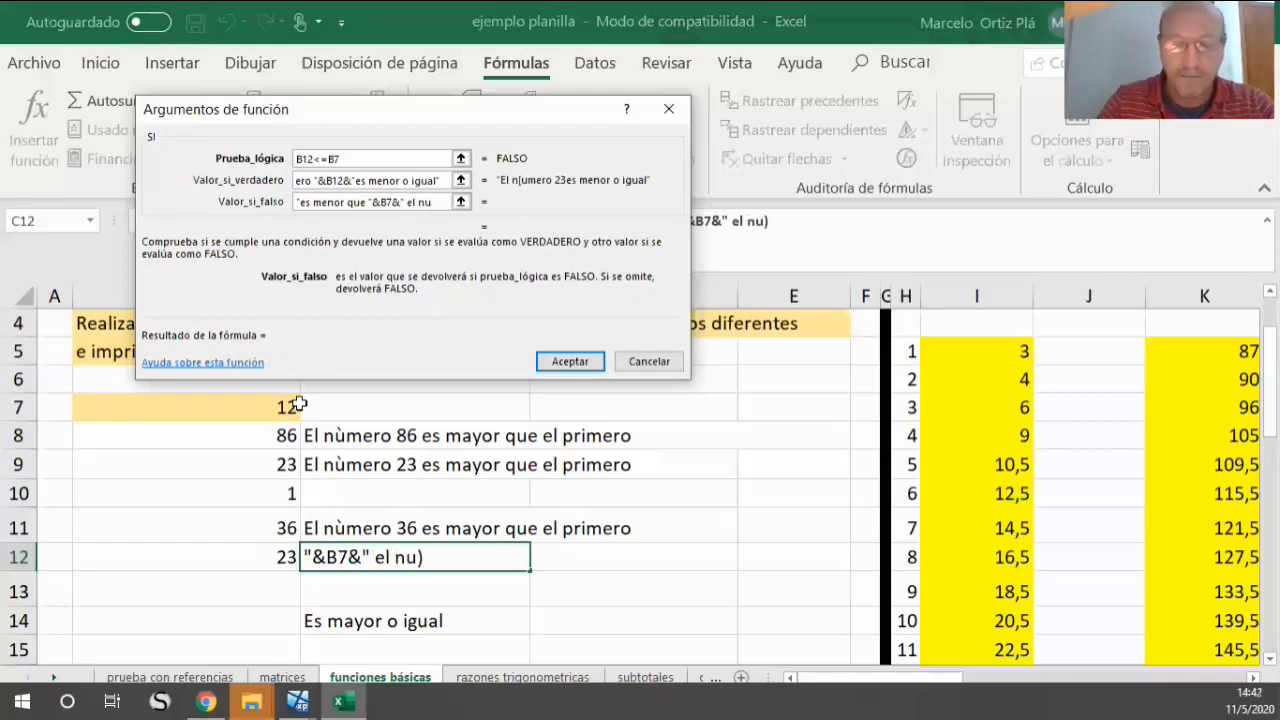
pyautogui.press('BackSpace')
pyautogui.write('[mero an')
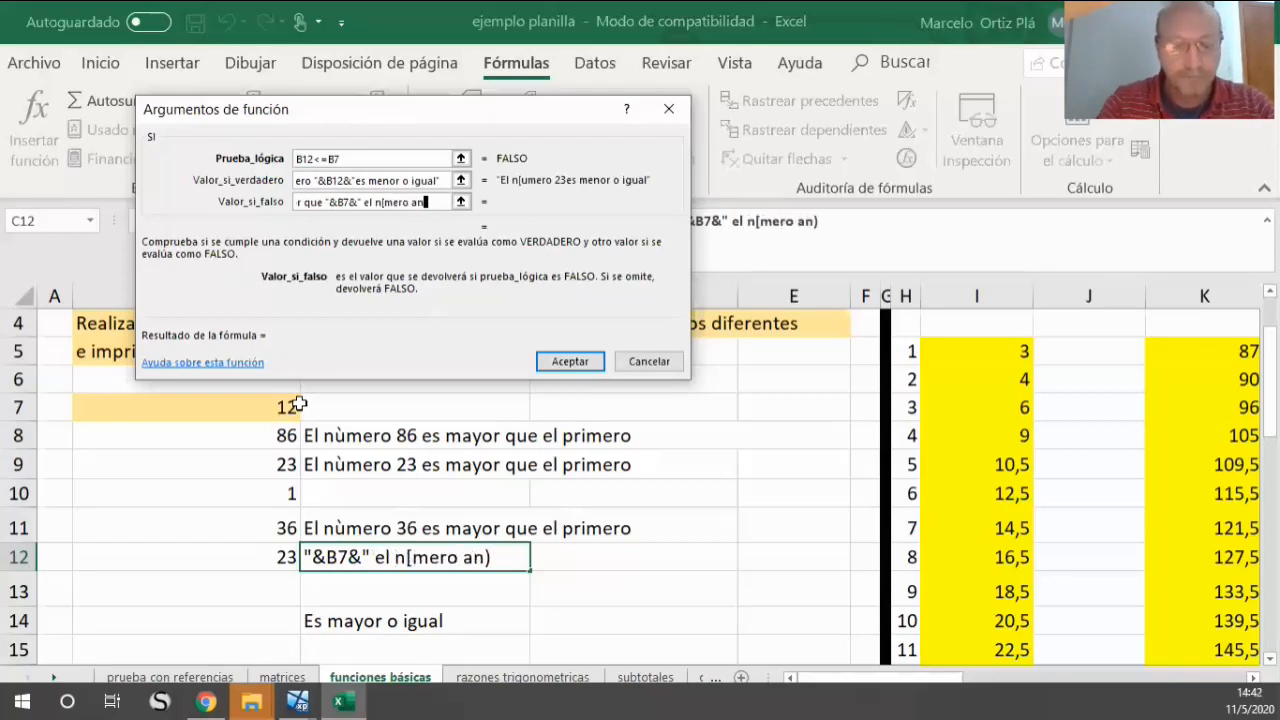
pyautogui.write('alizad"')
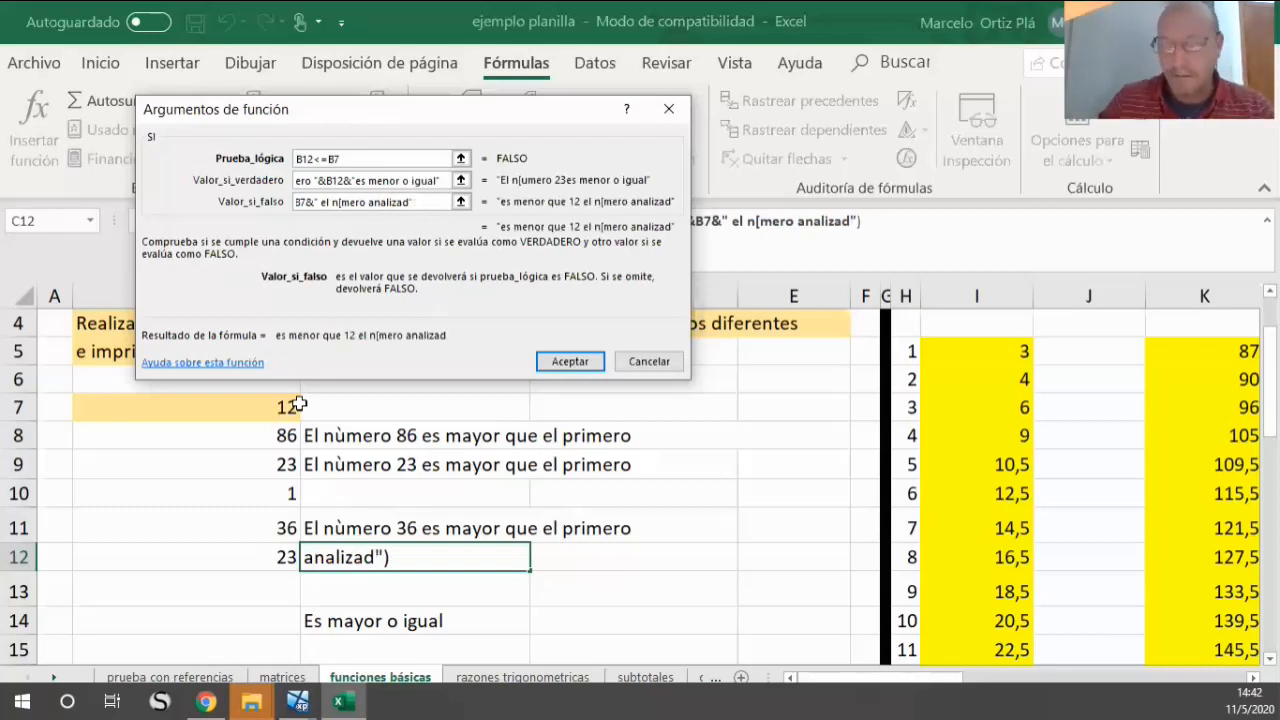
pyautogui.write('o')
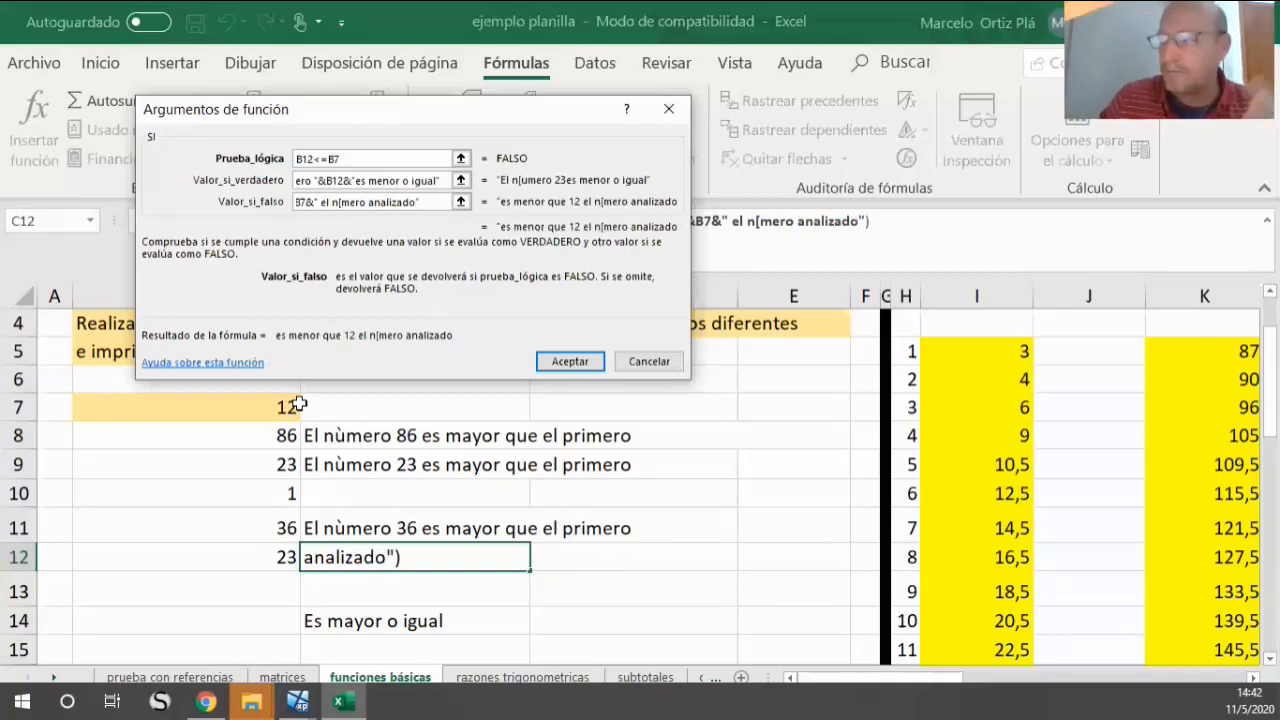
# Step: Accept the SI function in C12 and correct "n[mero" to "número" in its value if false
pyautogui.click(589, 361)
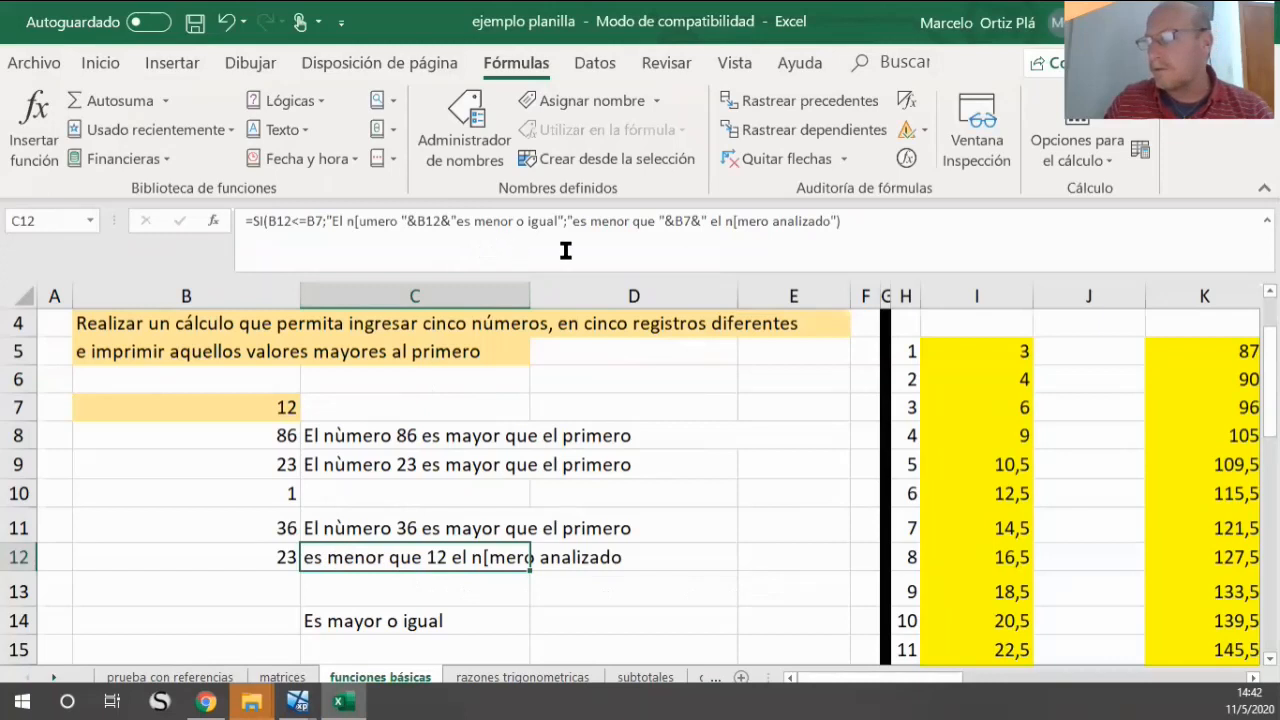
pyautogui.click(737, 216)
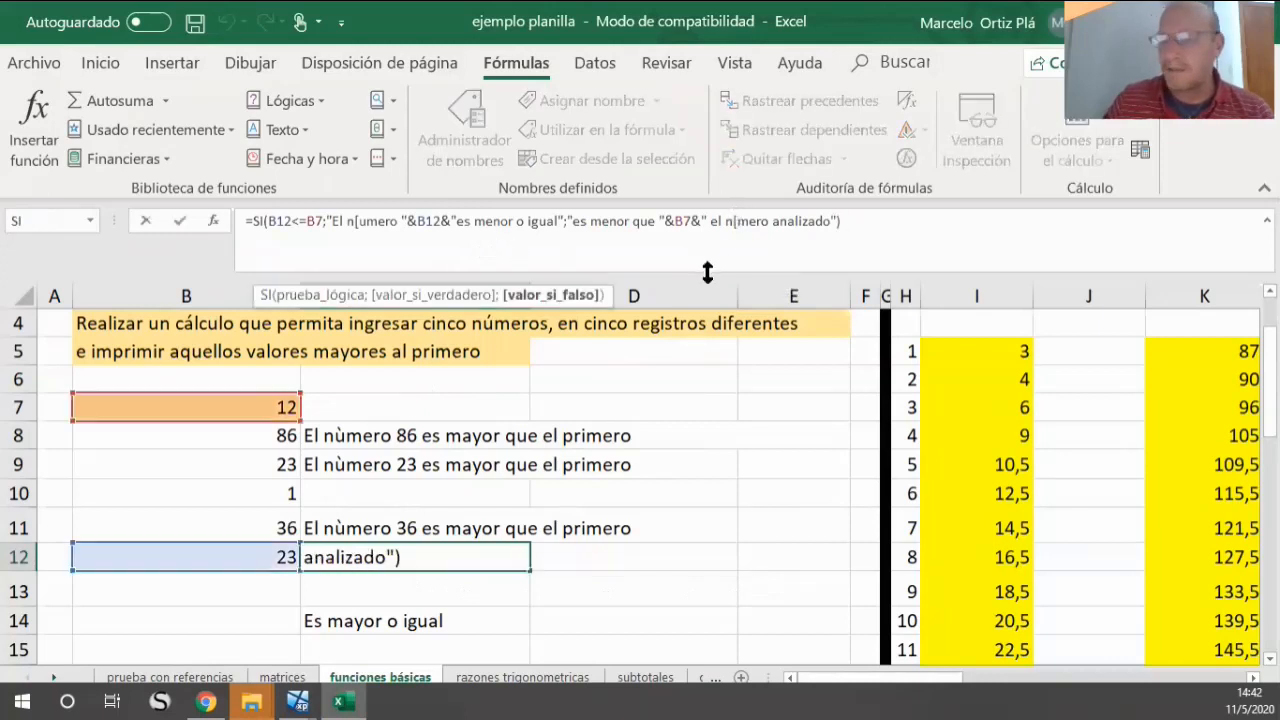
pyautogui.press('BackSpace')
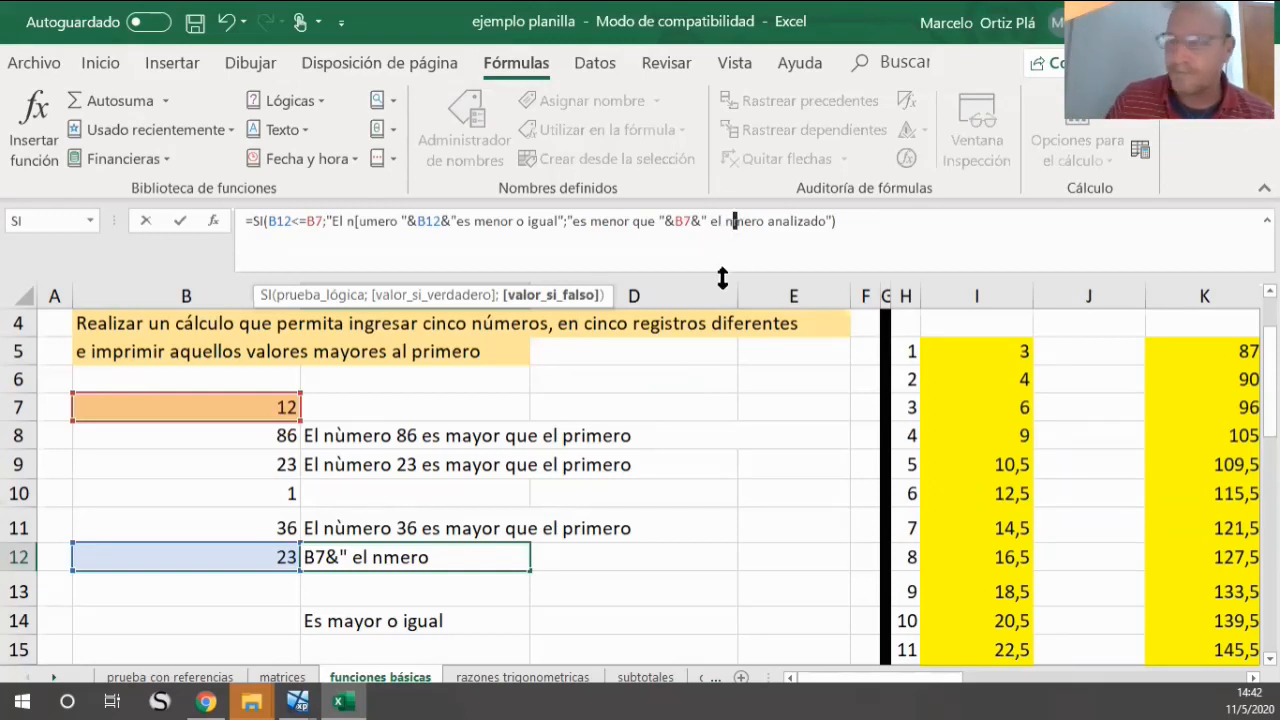
pyautogui.write('ú')
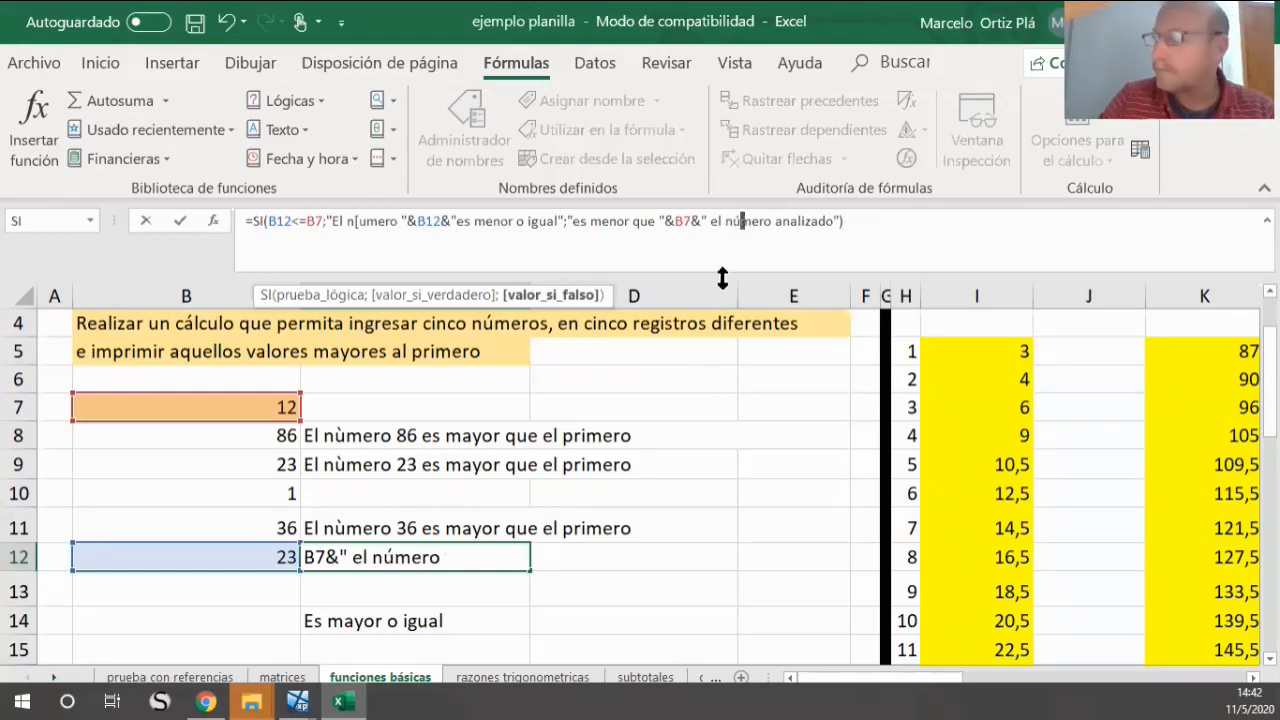
pyautogui.press('Return')
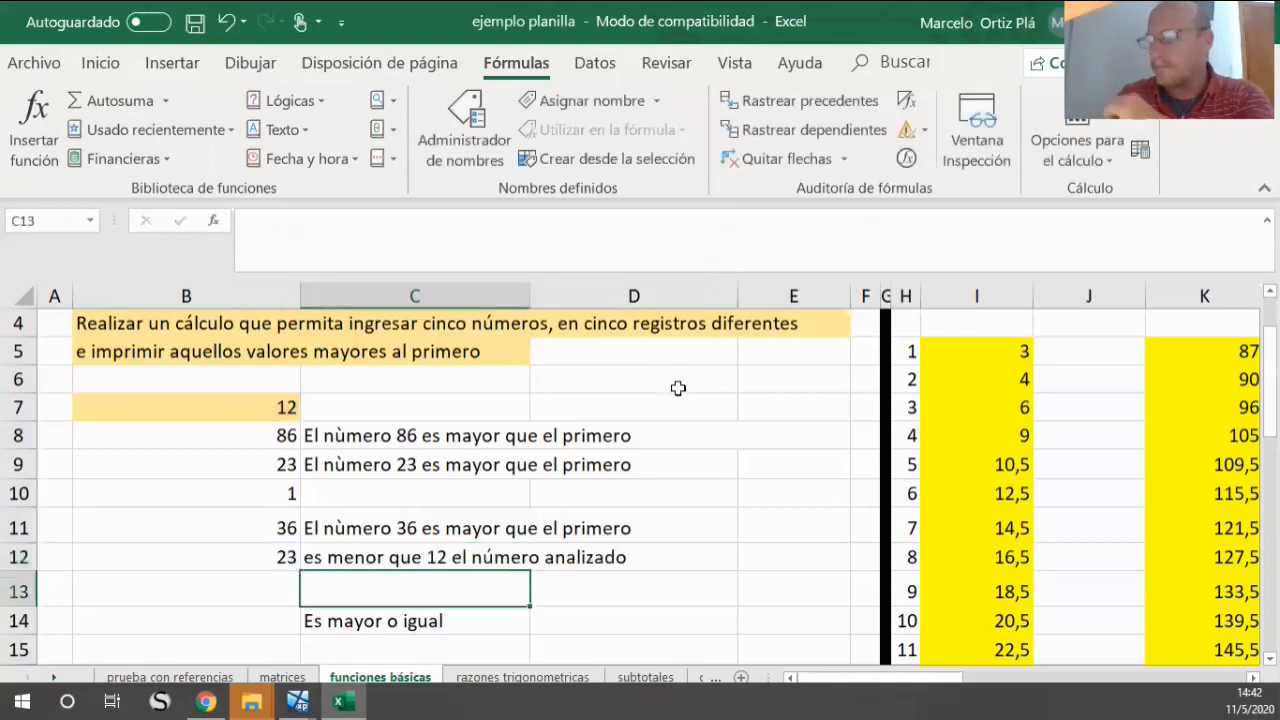
# Step: Correct "n[umero" to "número" in the value if true of the SI formula in C12
pyautogui.click(338, 560)
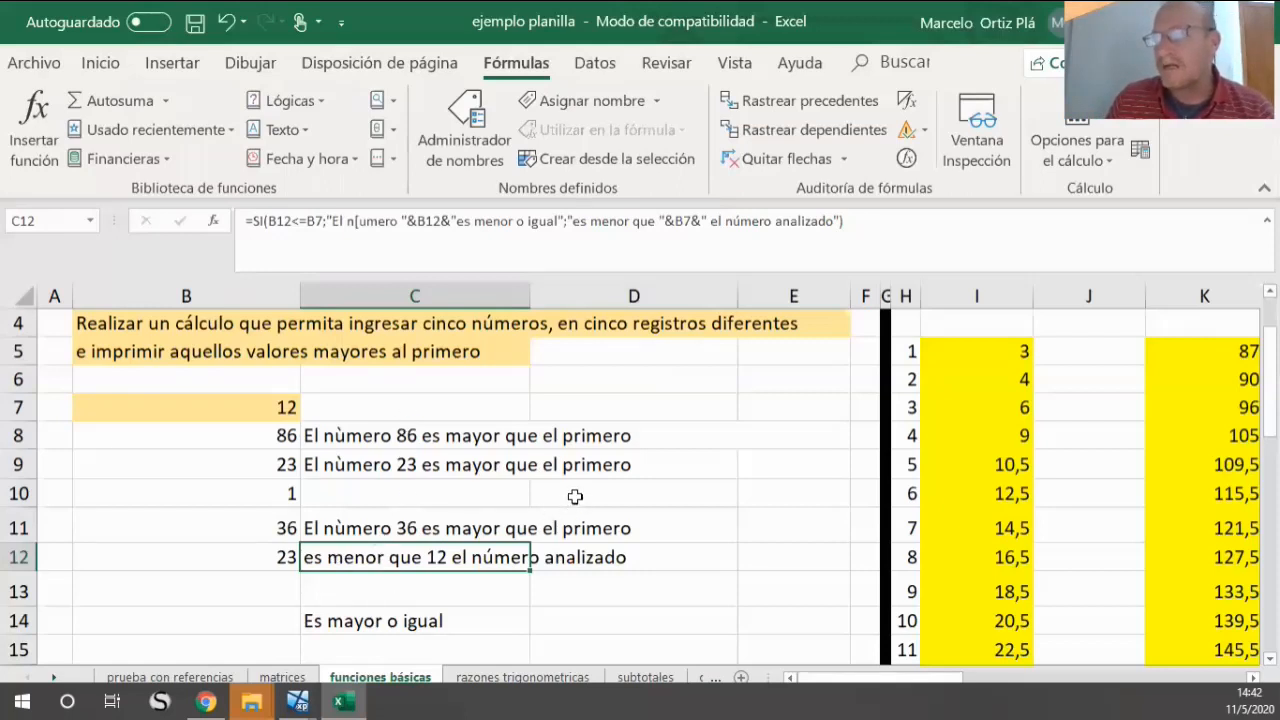
pyautogui.click(356, 222)
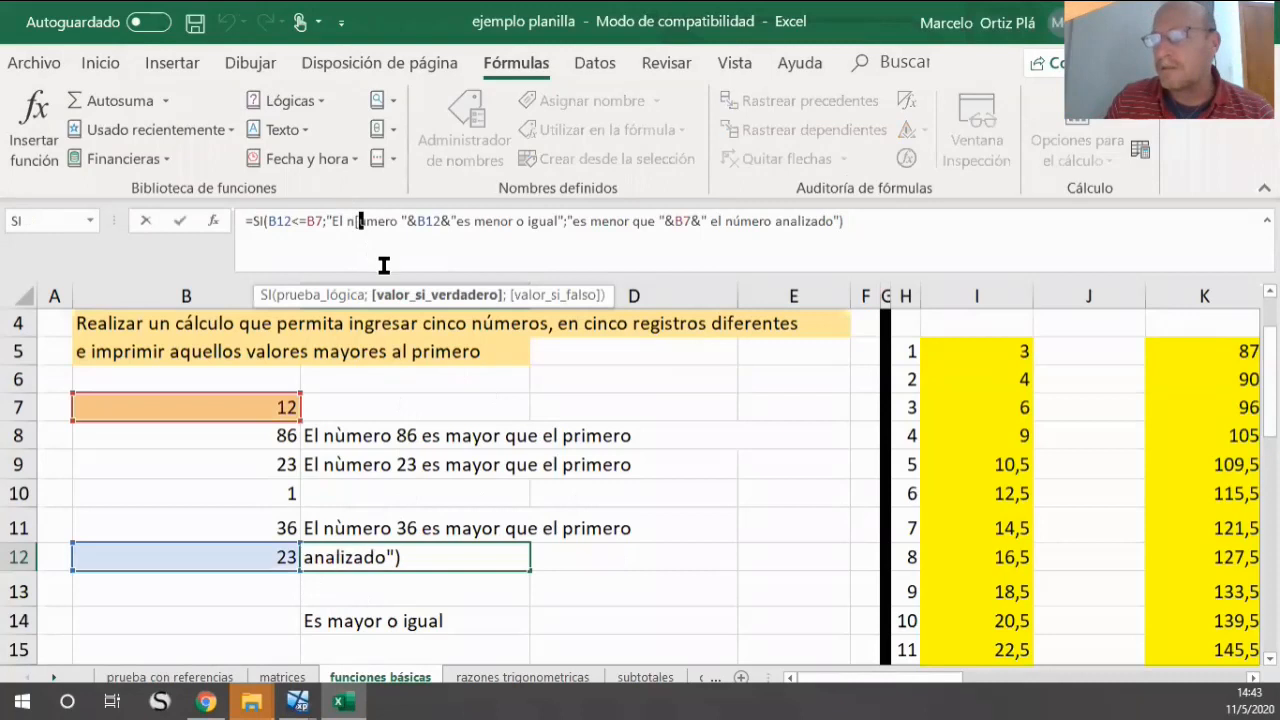
pyautogui.press('Delete')
pyautogui.write('ú')
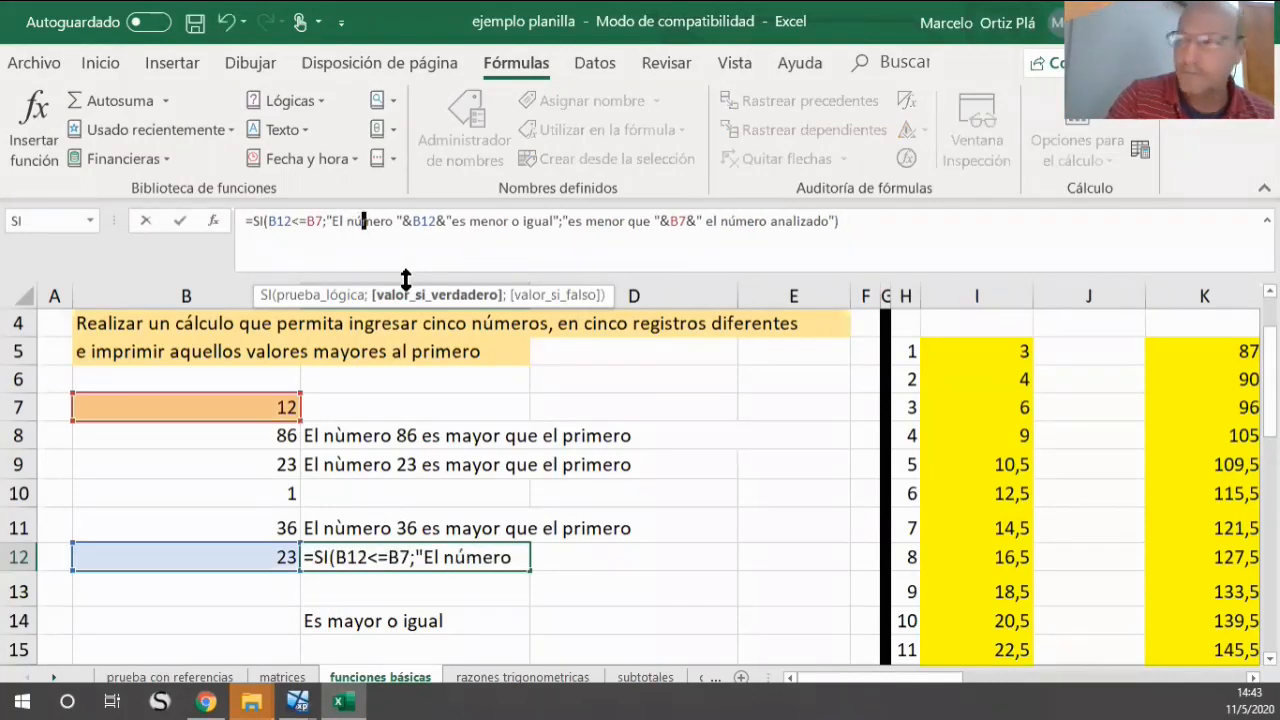
pyautogui.press('Return')
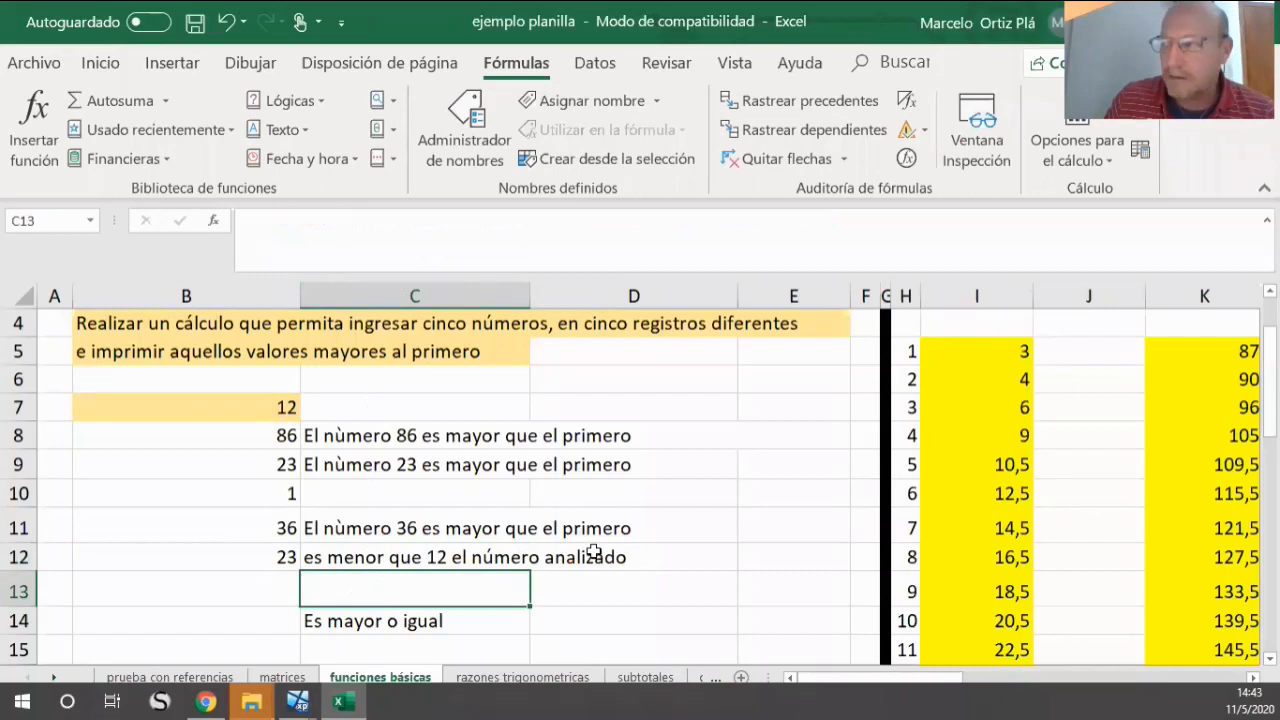
# Step: Compare the SI formula in C12 with the comparison formulas in C11, C8 and C9
pyautogui.click(345, 562)
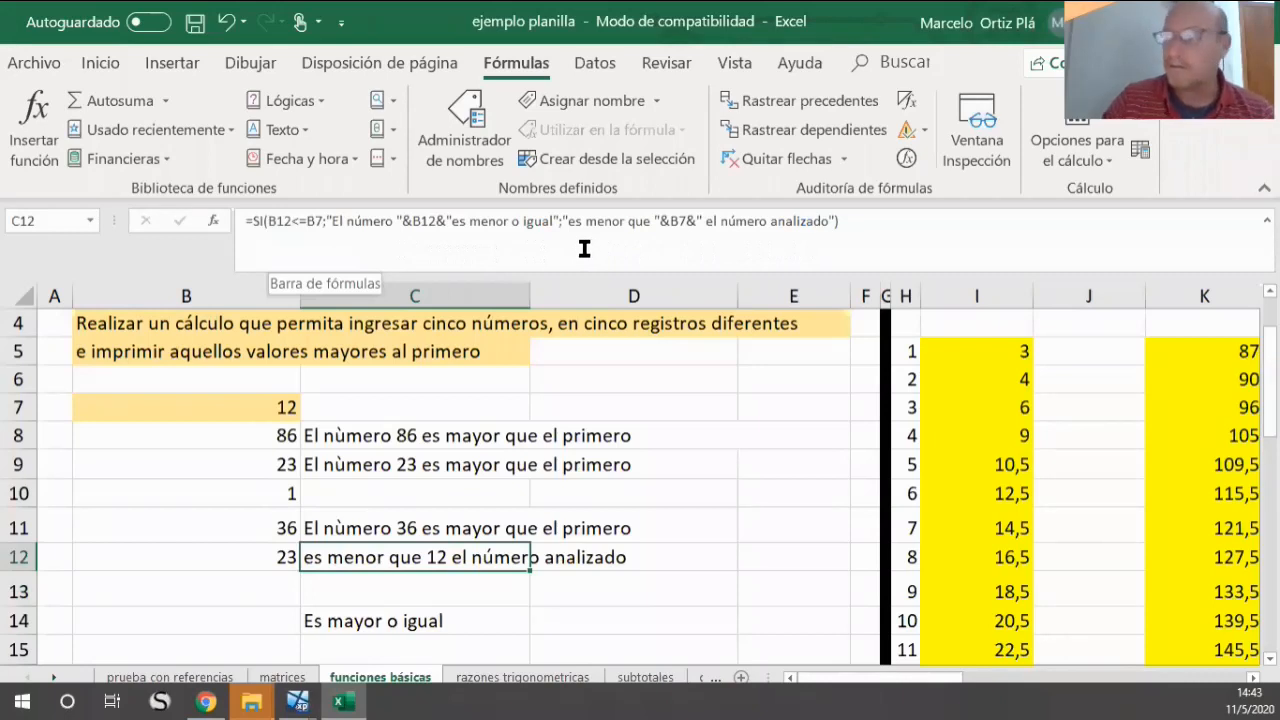
pyautogui.press('Return')
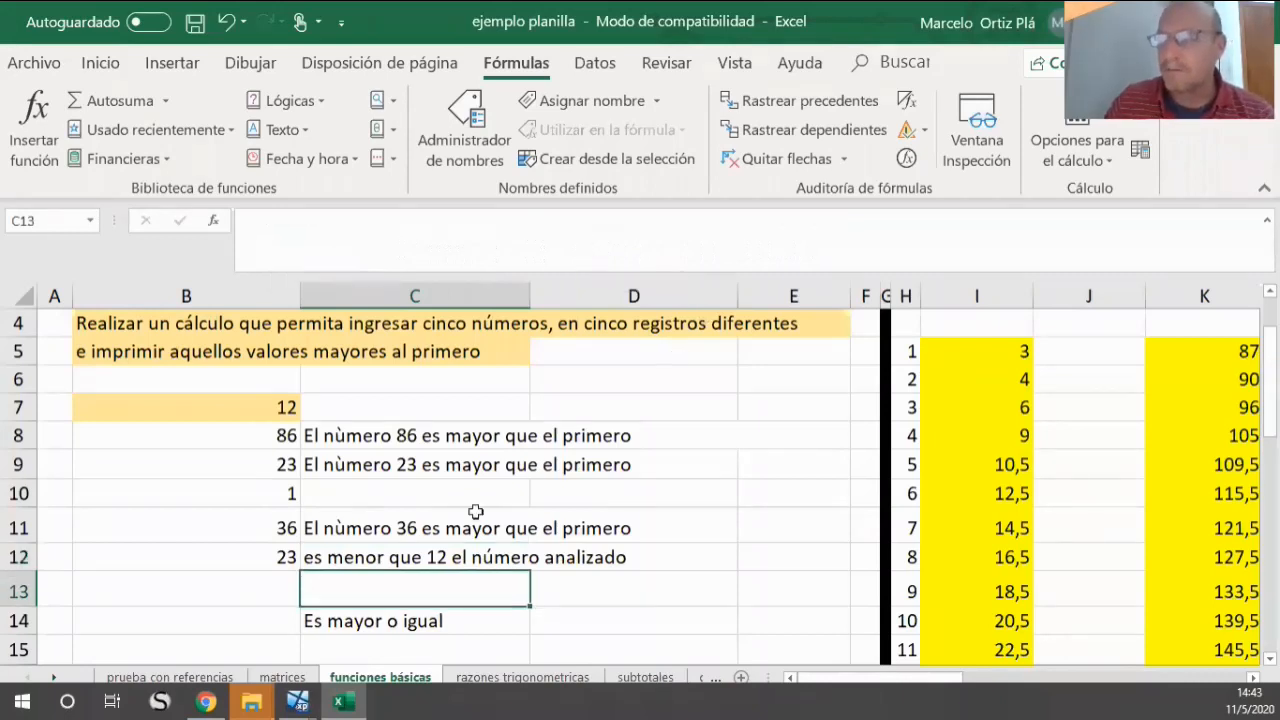
pyautogui.click(444, 527)
pyautogui.click(427, 555)
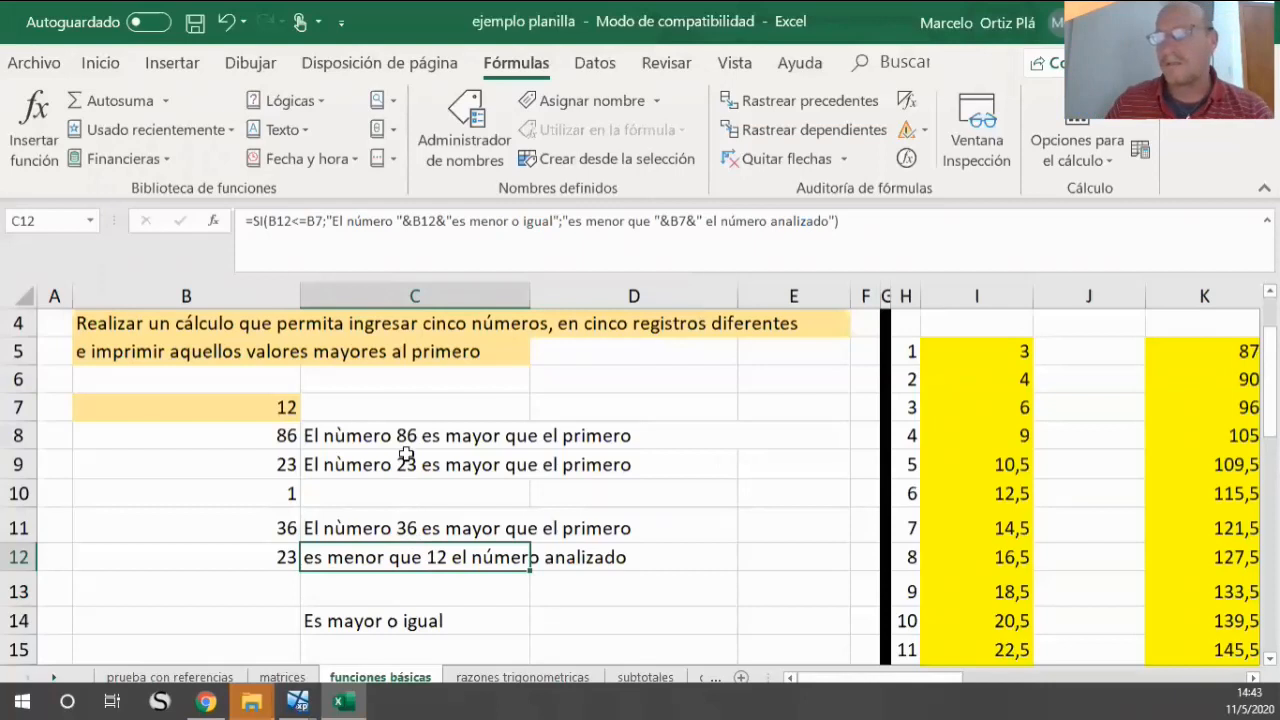
pyautogui.click(389, 414)
pyautogui.click(392, 436)
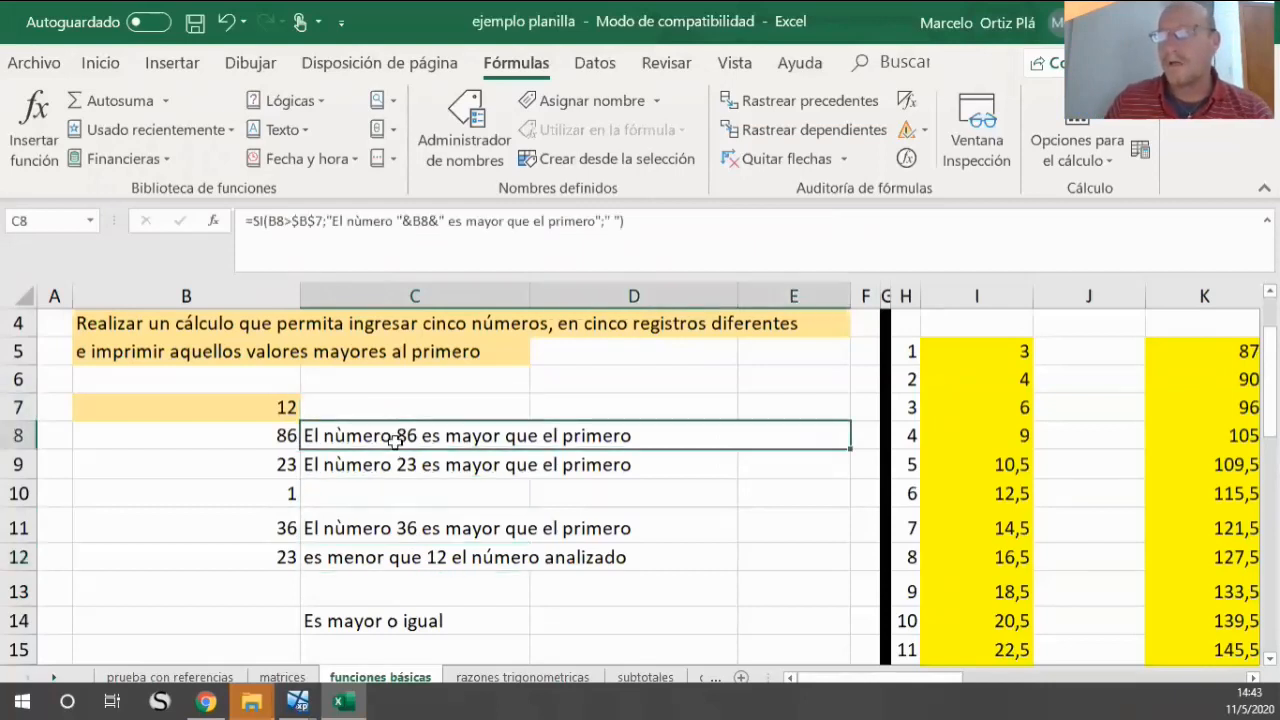
pyautogui.click(396, 462)
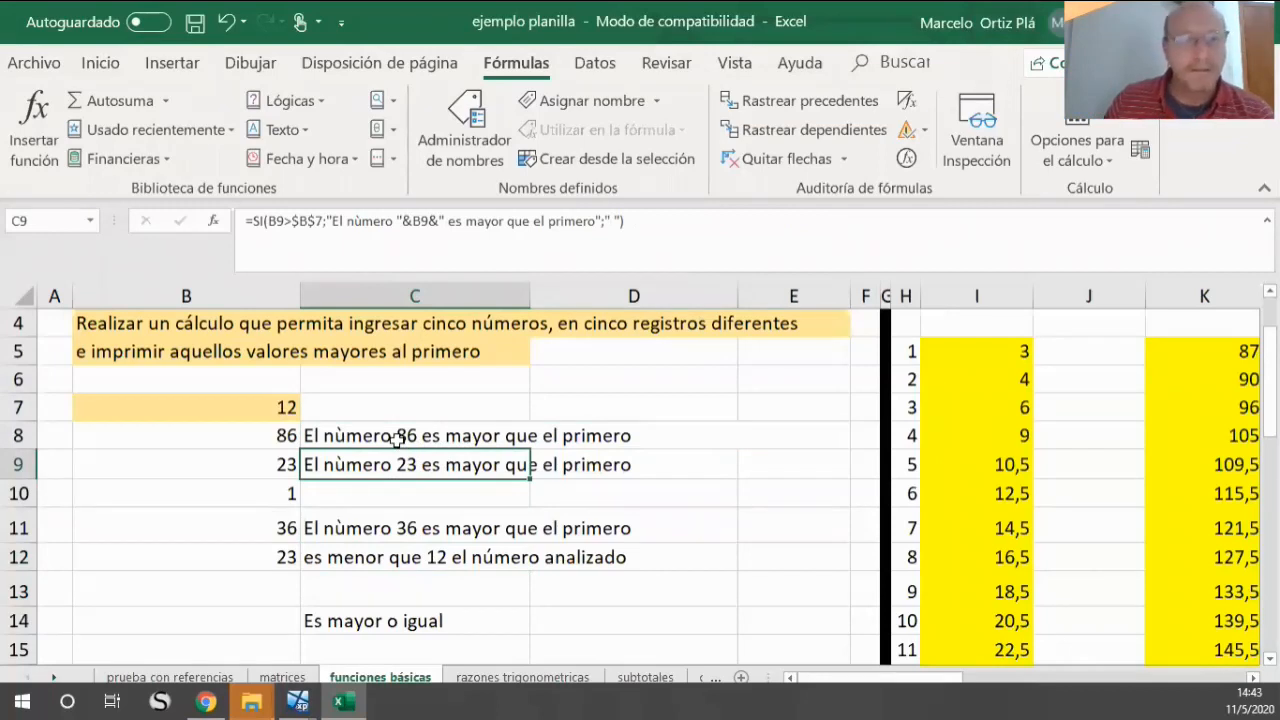
# Step: Review the numbers in B7 through B10 and examine the SI formula in C10
pyautogui.click(250, 430)
pyautogui.click(250, 410)
pyautogui.click(245, 438)
pyautogui.click(240, 462)
pyautogui.click(240, 491)
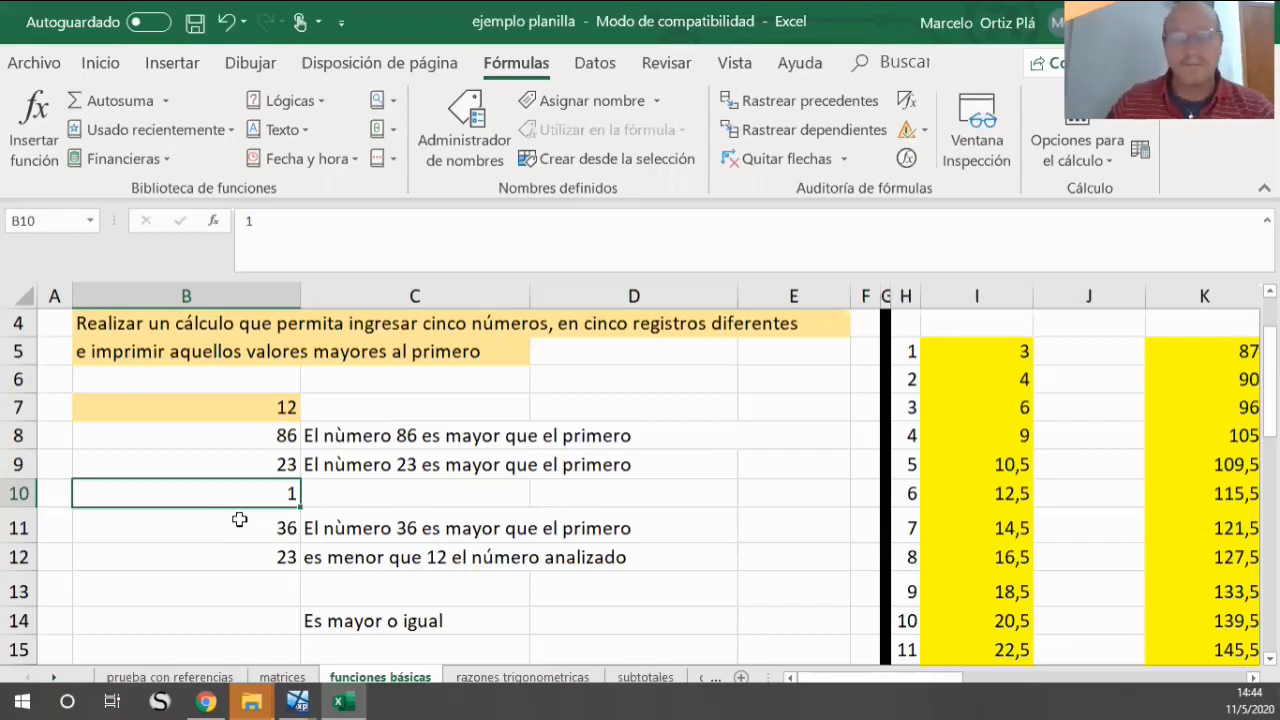
pyautogui.click(345, 497)
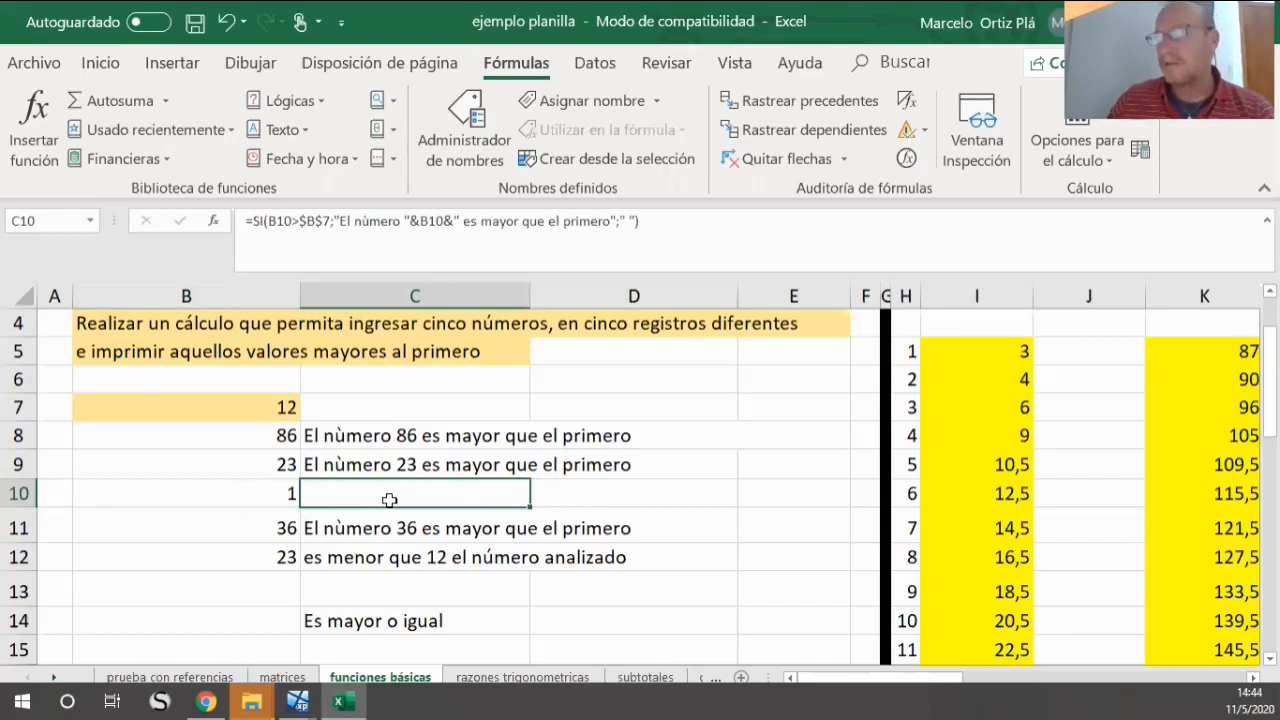
pyautogui.scroll(-1, 389, 500)
pyautogui.scroll(1, 395, 470)
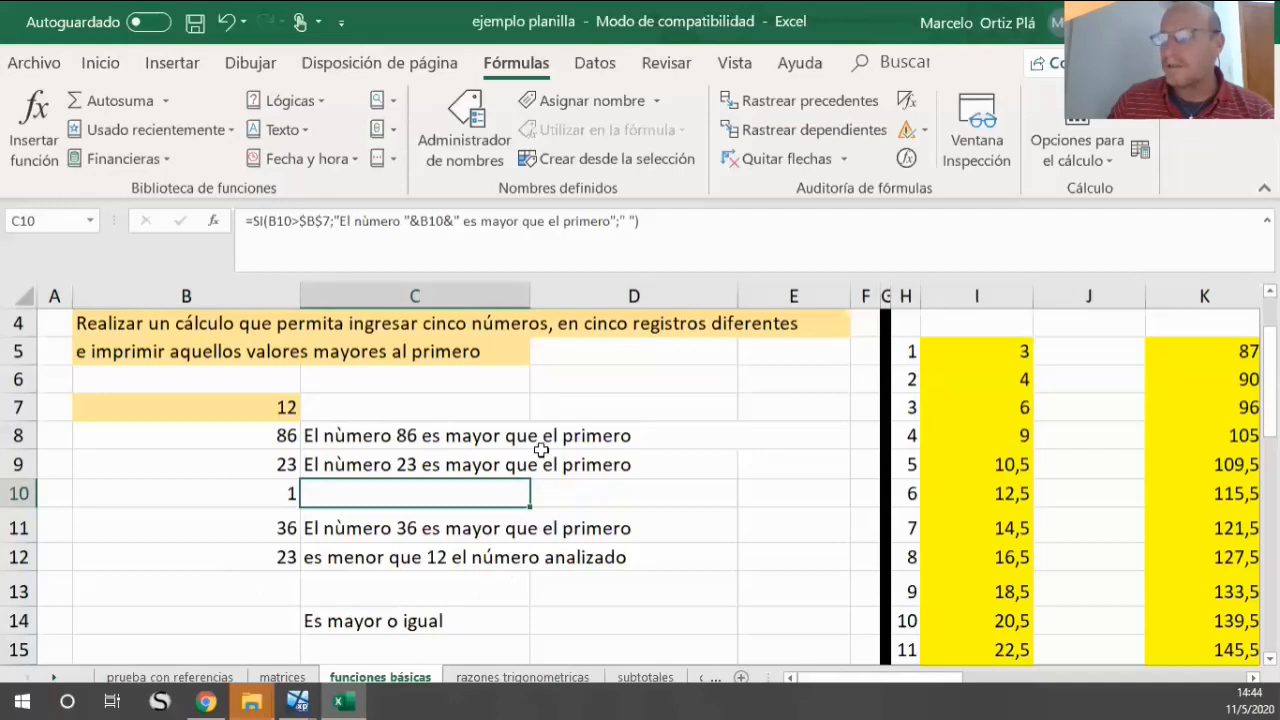
pyautogui.scroll(-1, 620, 445)
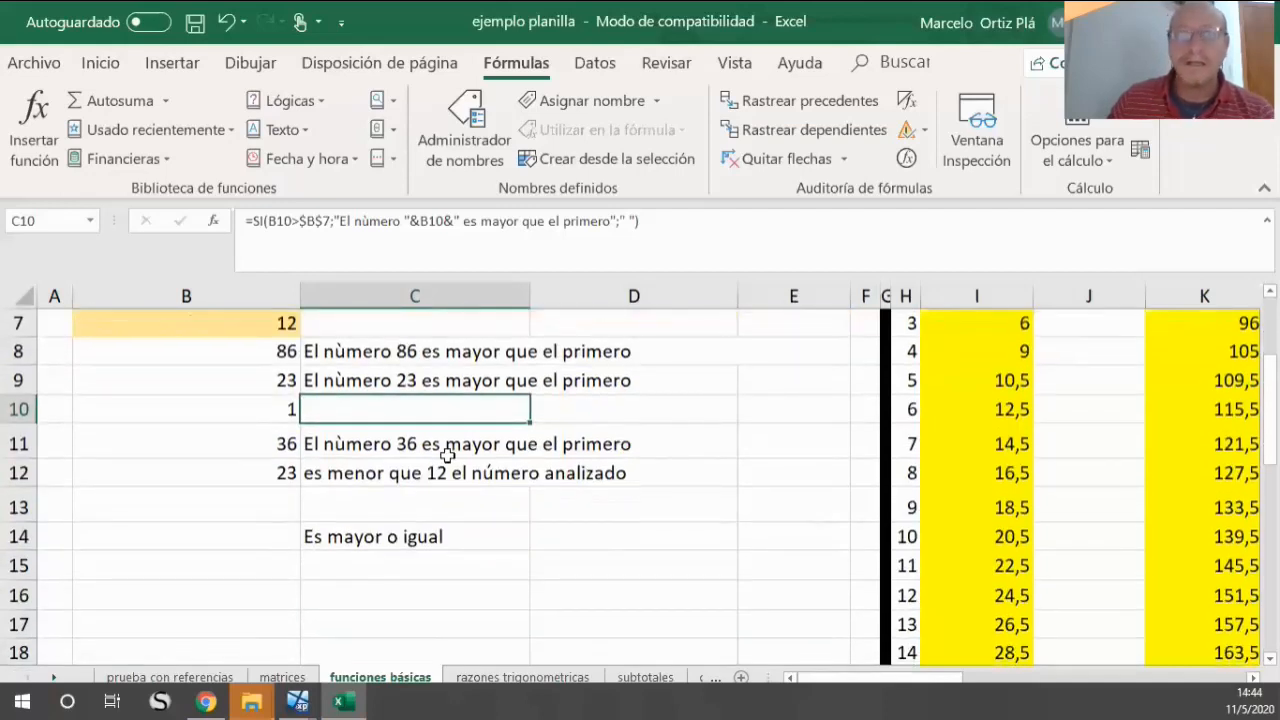
pyautogui.scroll(2, 322, 463)
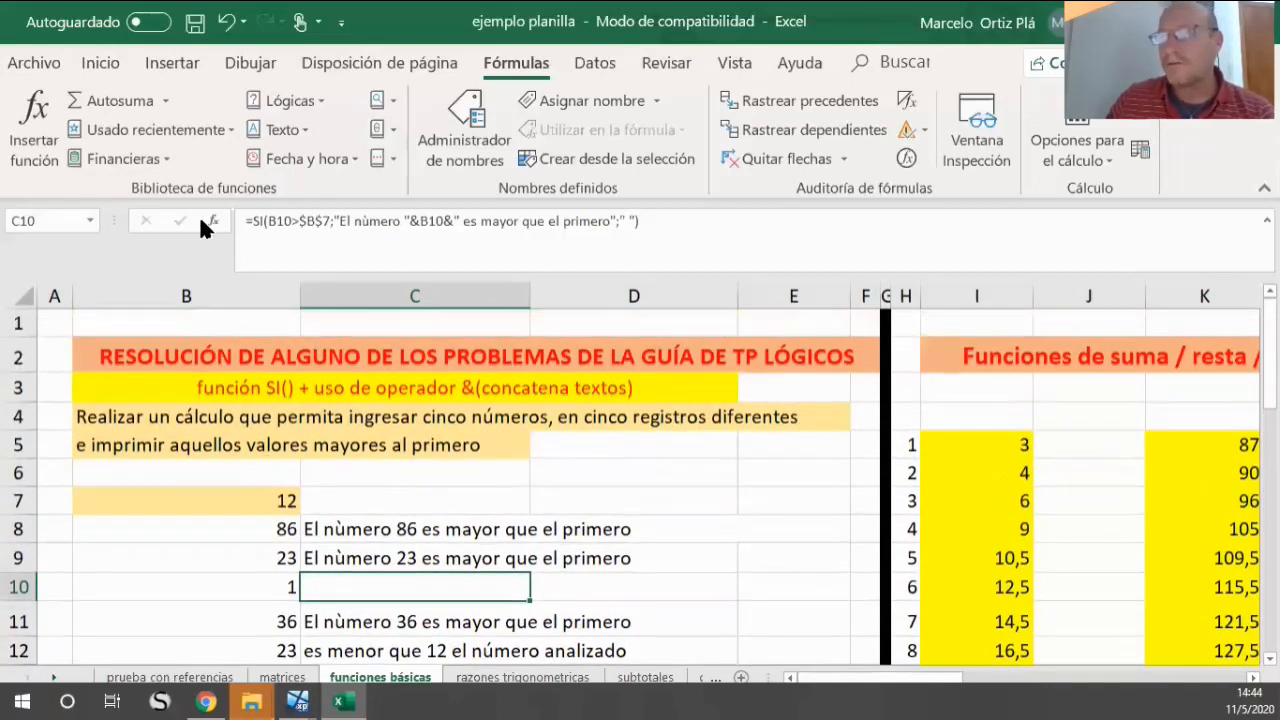
# Step: Open the function inserter at C6 and read the descriptions of SI.CONJUNTO, SI.ERROR, SI.ND, VERDADERO, XO and Y in the Lógica category
pyautogui.click(390, 494)
pyautogui.click(385, 472)
pyautogui.click(217, 217)
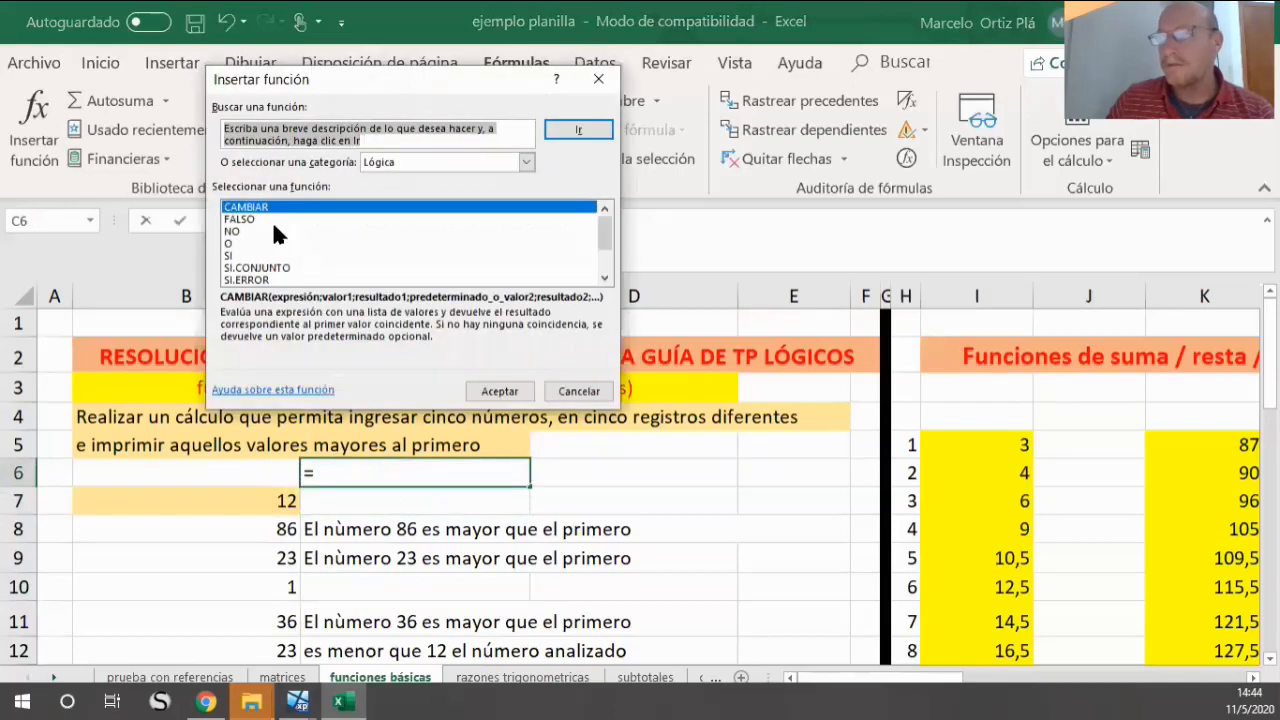
pyautogui.click(404, 158)
pyautogui.click(405, 157)
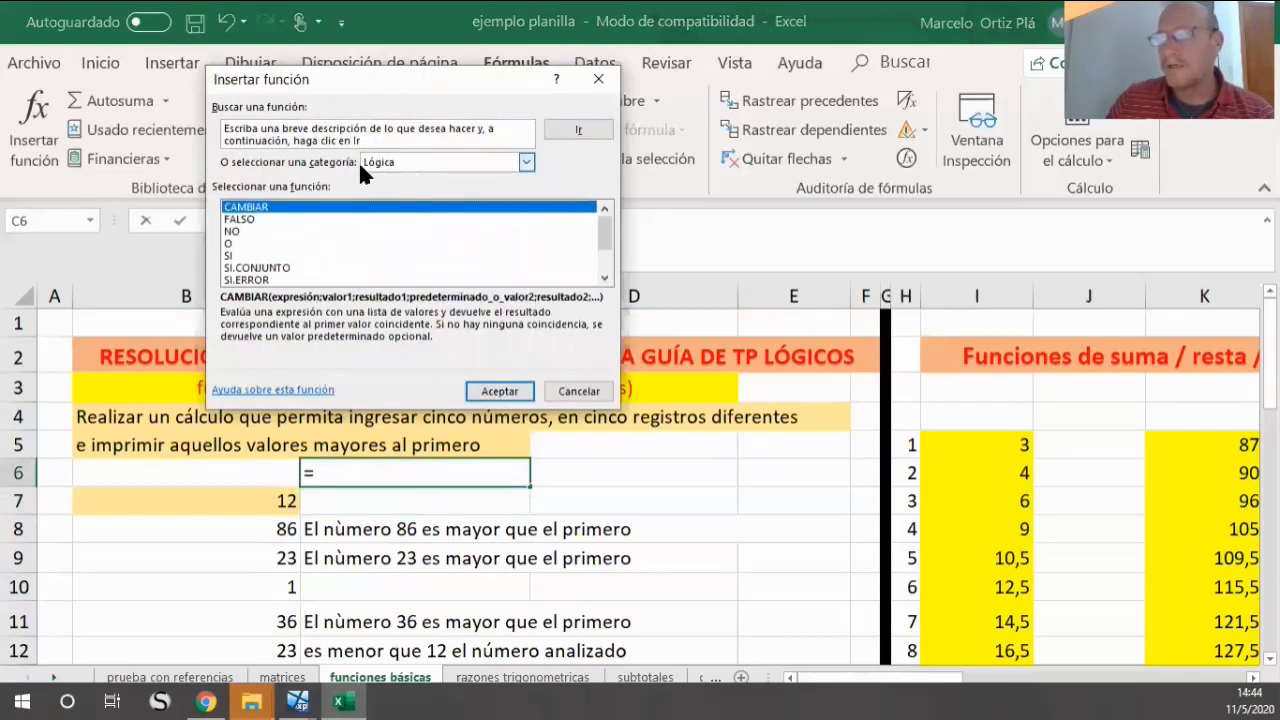
pyautogui.scroll(-1, 306, 272)
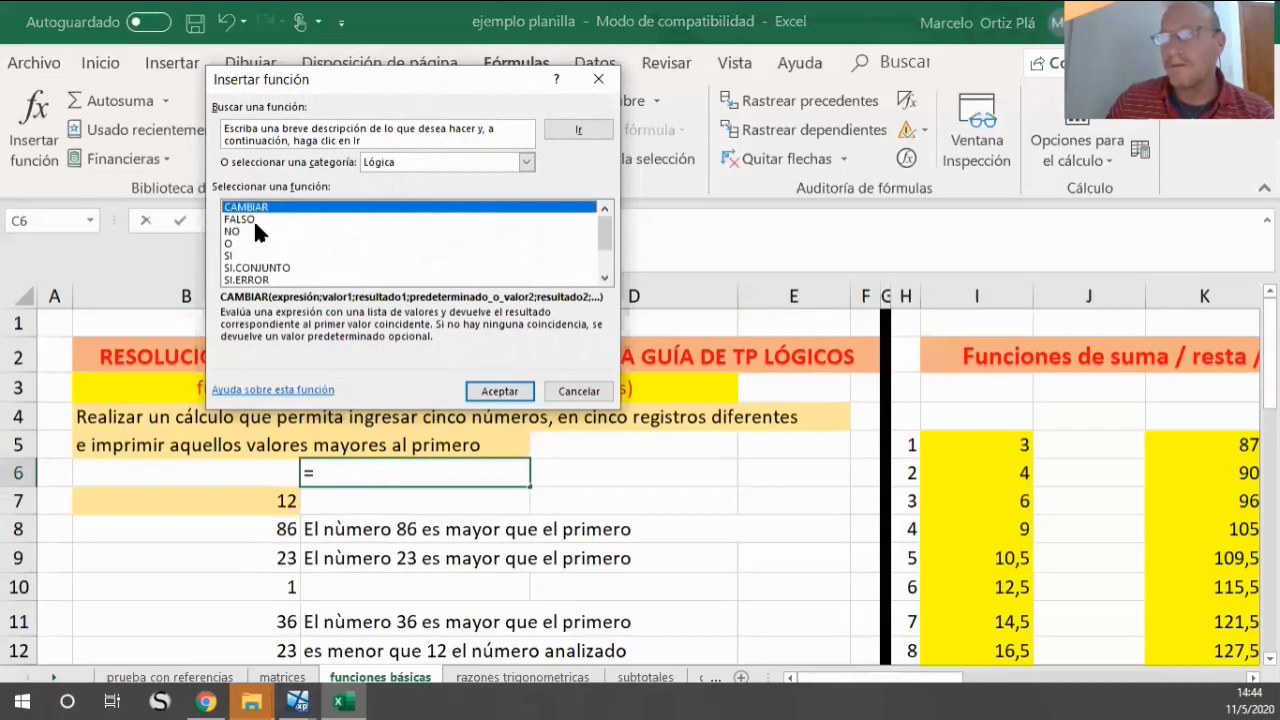
pyautogui.click(280, 268)
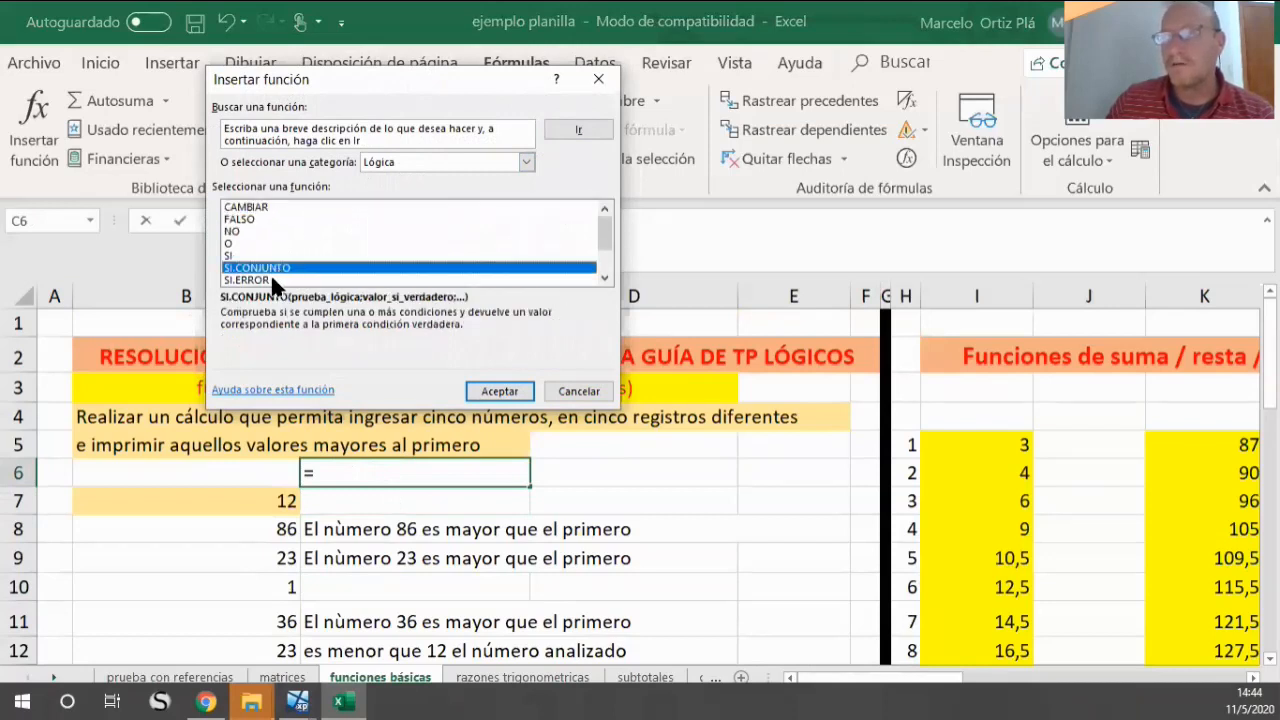
pyautogui.click(340, 280)
pyautogui.scroll(-1, 348, 262)
pyautogui.click(258, 254)
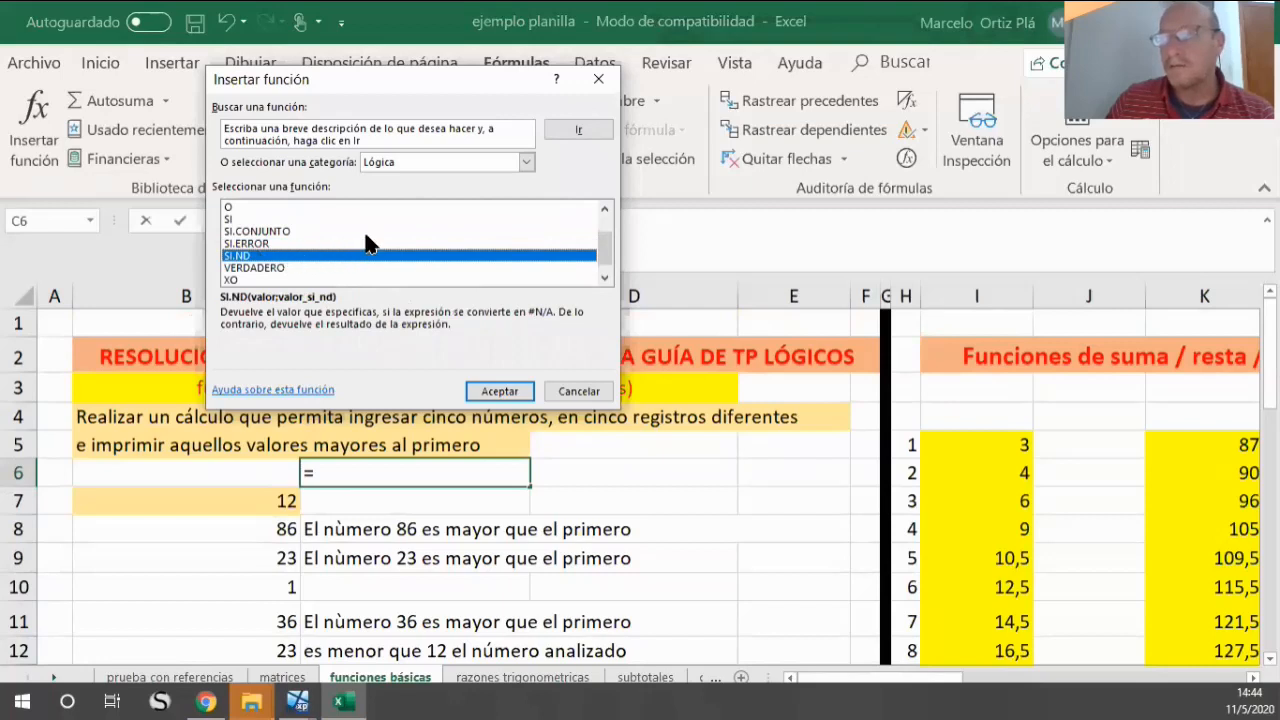
pyautogui.click(264, 268)
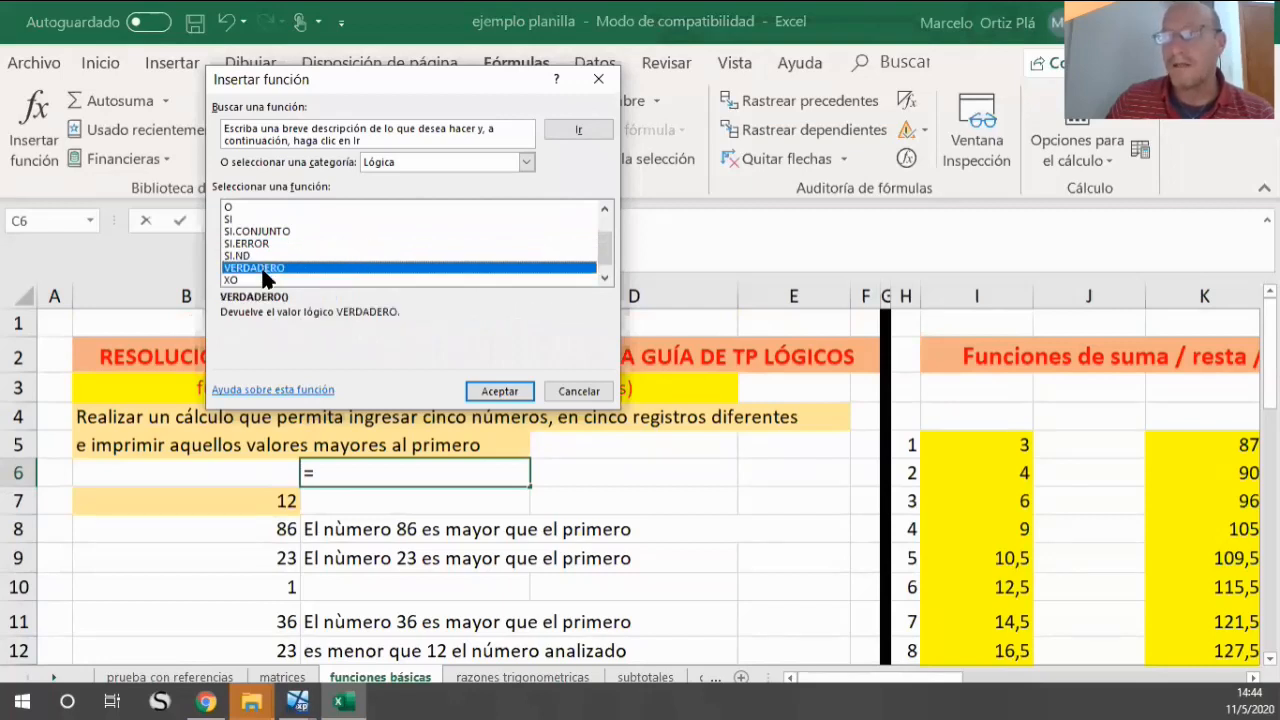
pyautogui.click(300, 280)
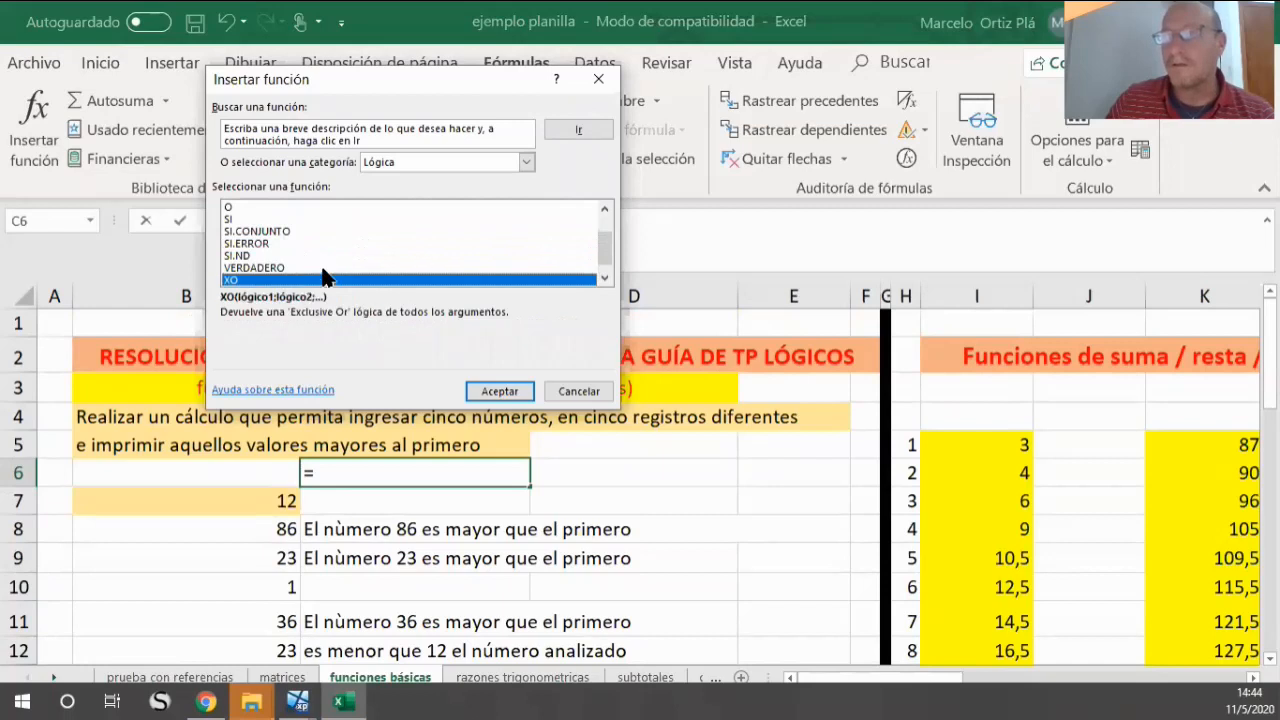
pyautogui.scroll(-1, 352, 270)
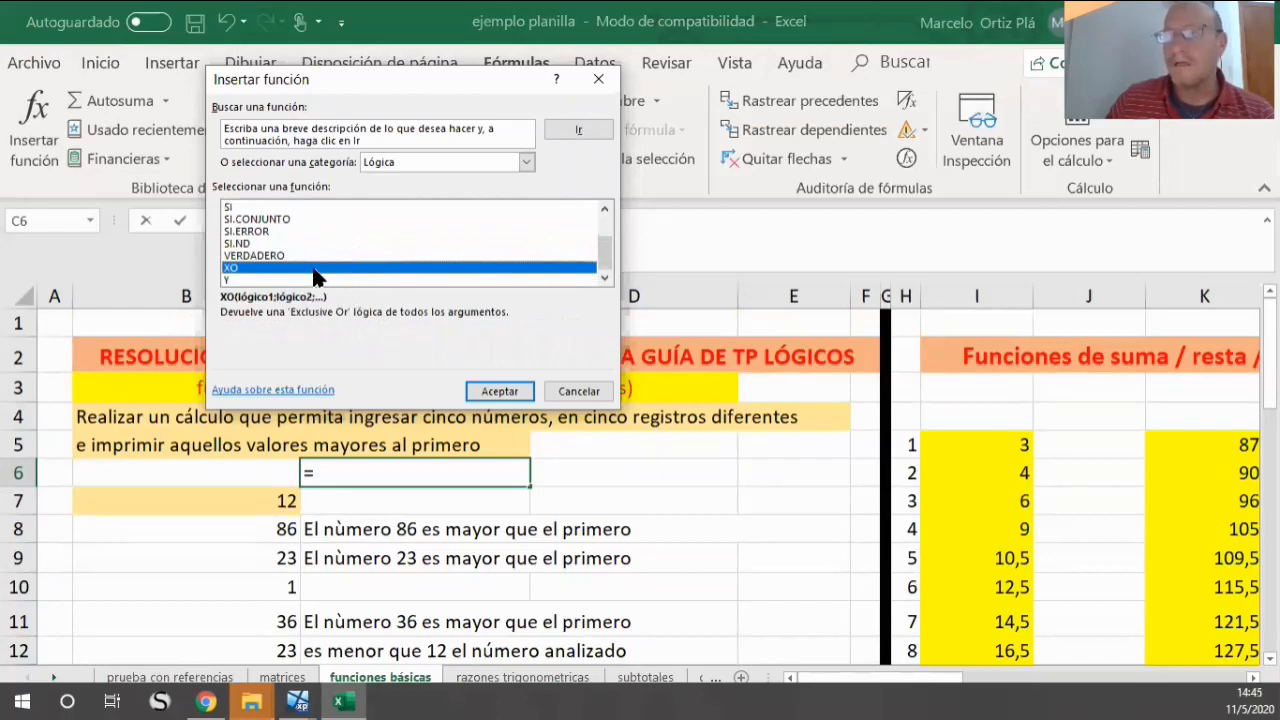
pyautogui.click(229, 281)
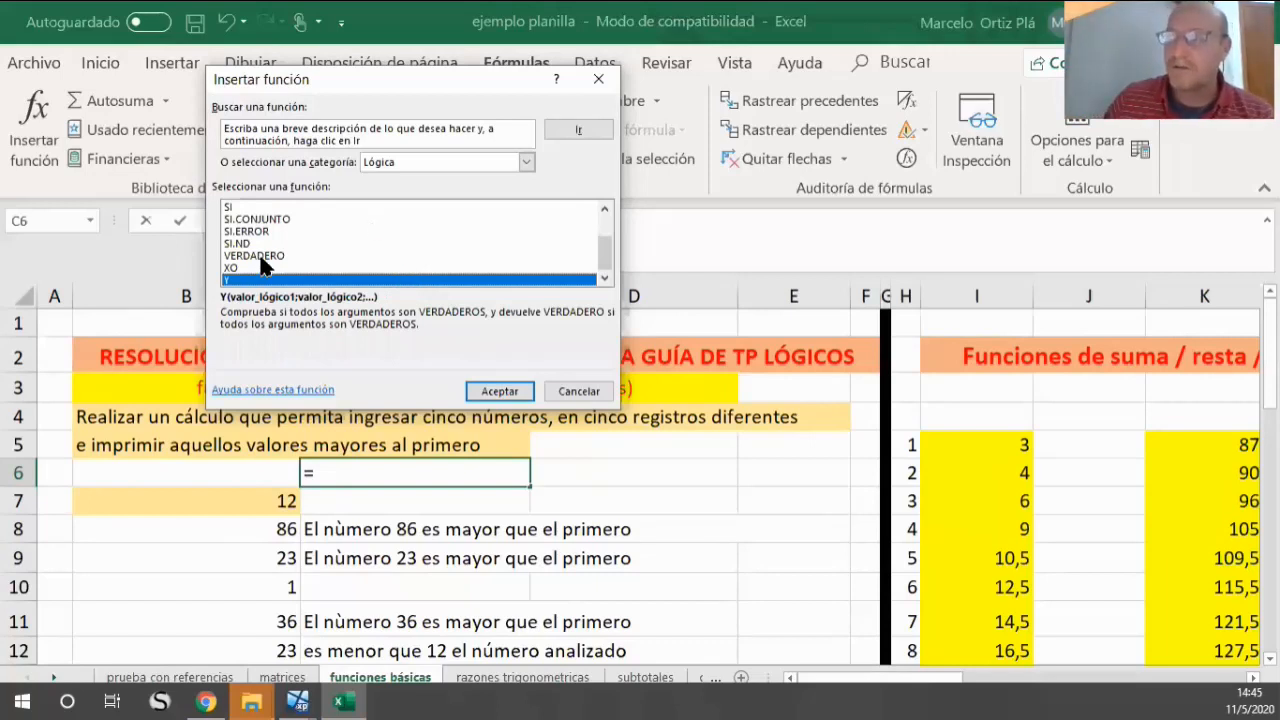
# Step: Read the descriptions of the logical functions CAMBIAR, FALSO, NO, O and SI, and leave the function inserter without inserting any
pyautogui.scroll(2, 267, 266)
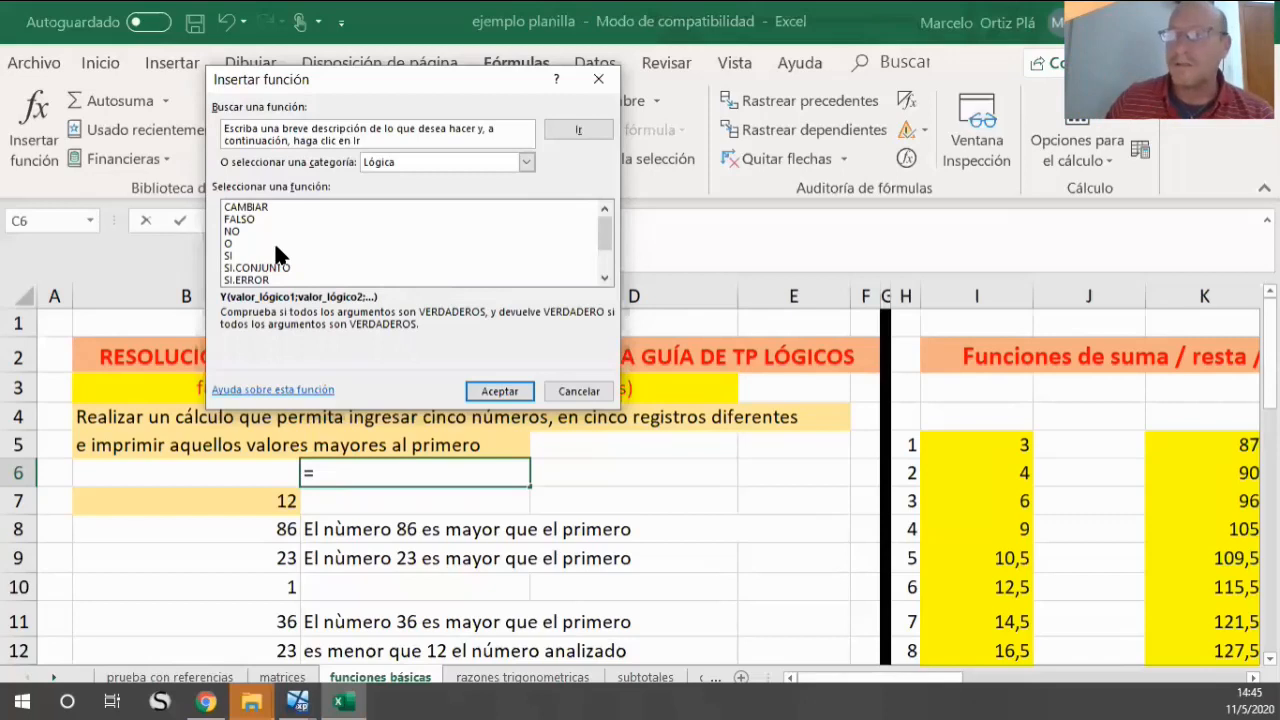
pyautogui.click(265, 207)
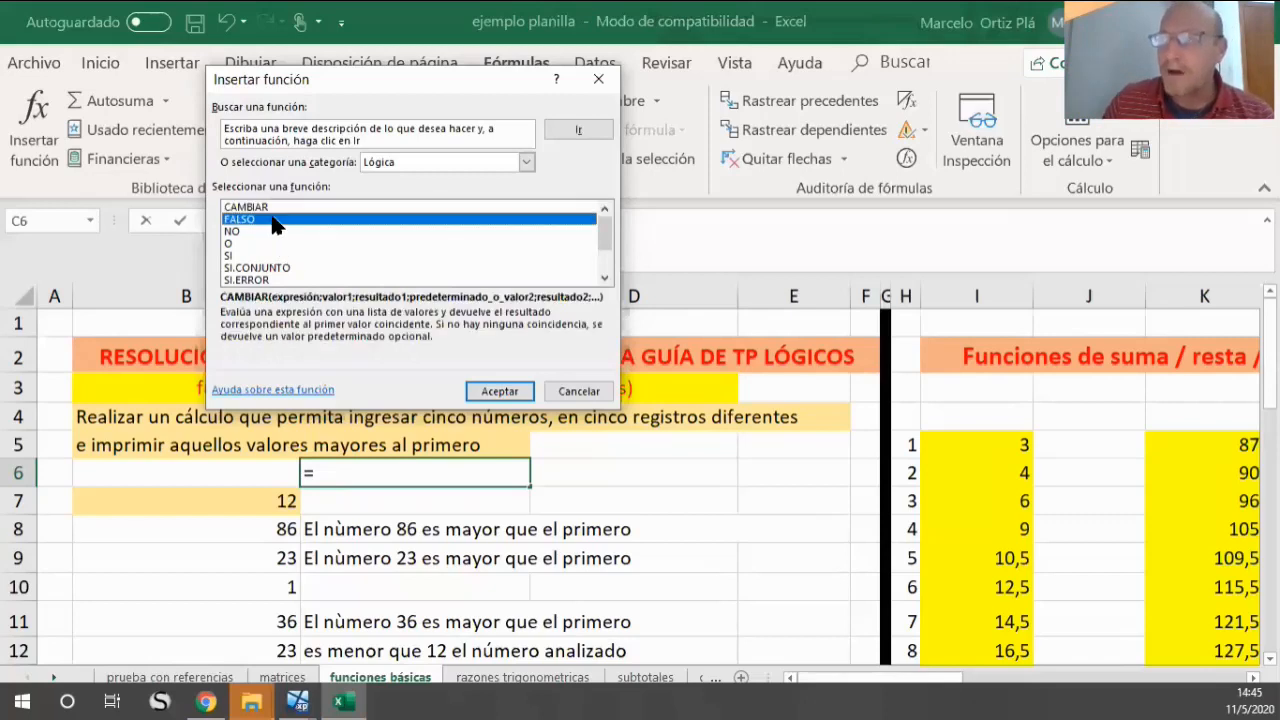
pyautogui.click(278, 220)
pyautogui.click(283, 232)
pyautogui.click(278, 244)
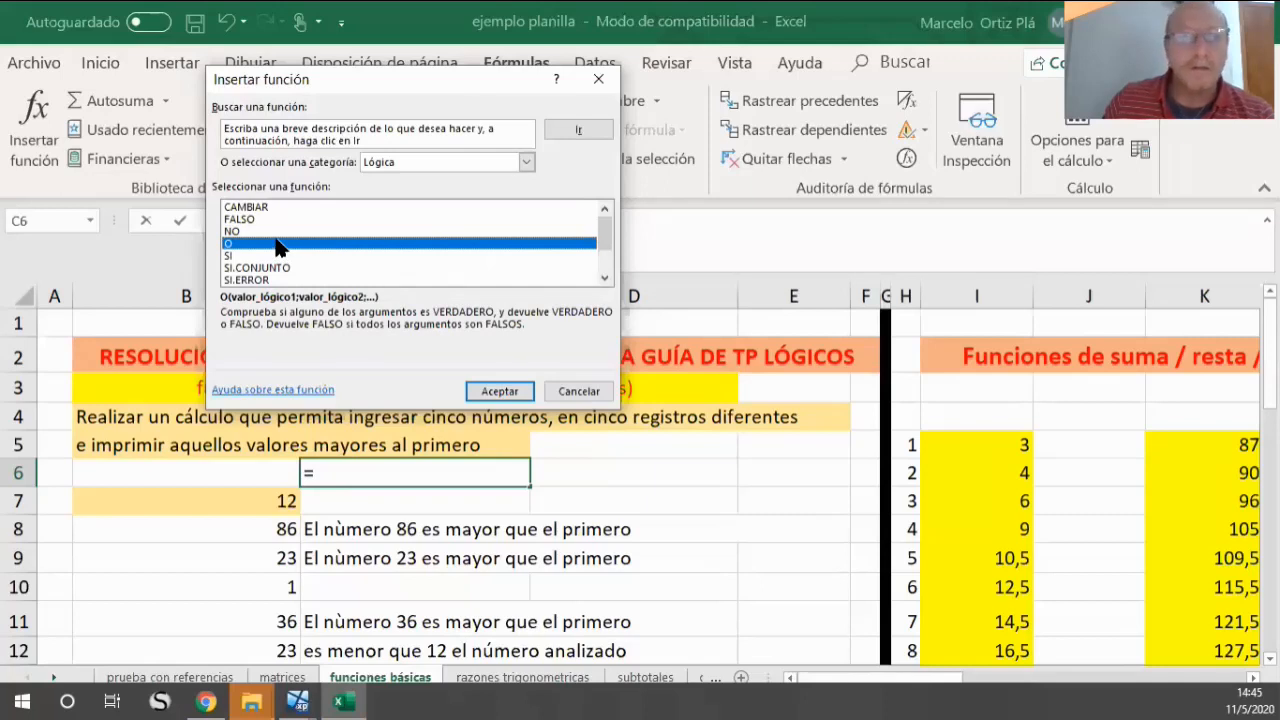
pyautogui.click(280, 256)
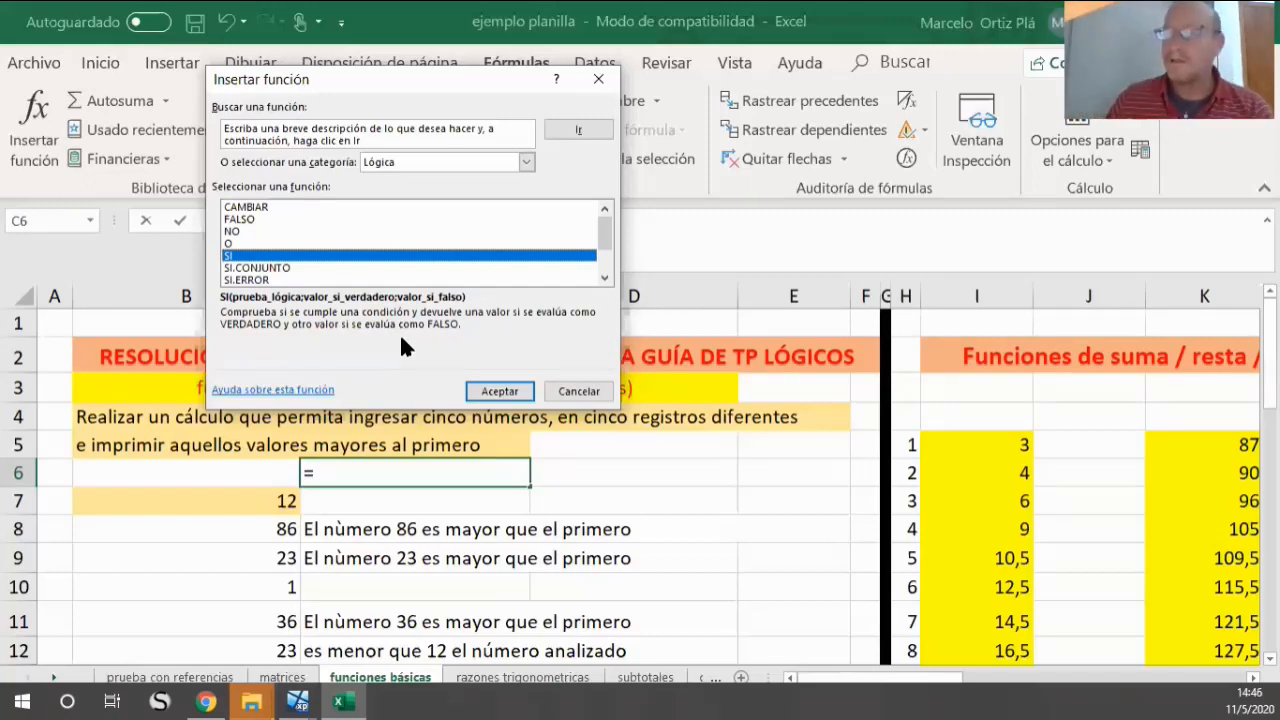
pyautogui.click(580, 391)
pyautogui.click(776, 522)
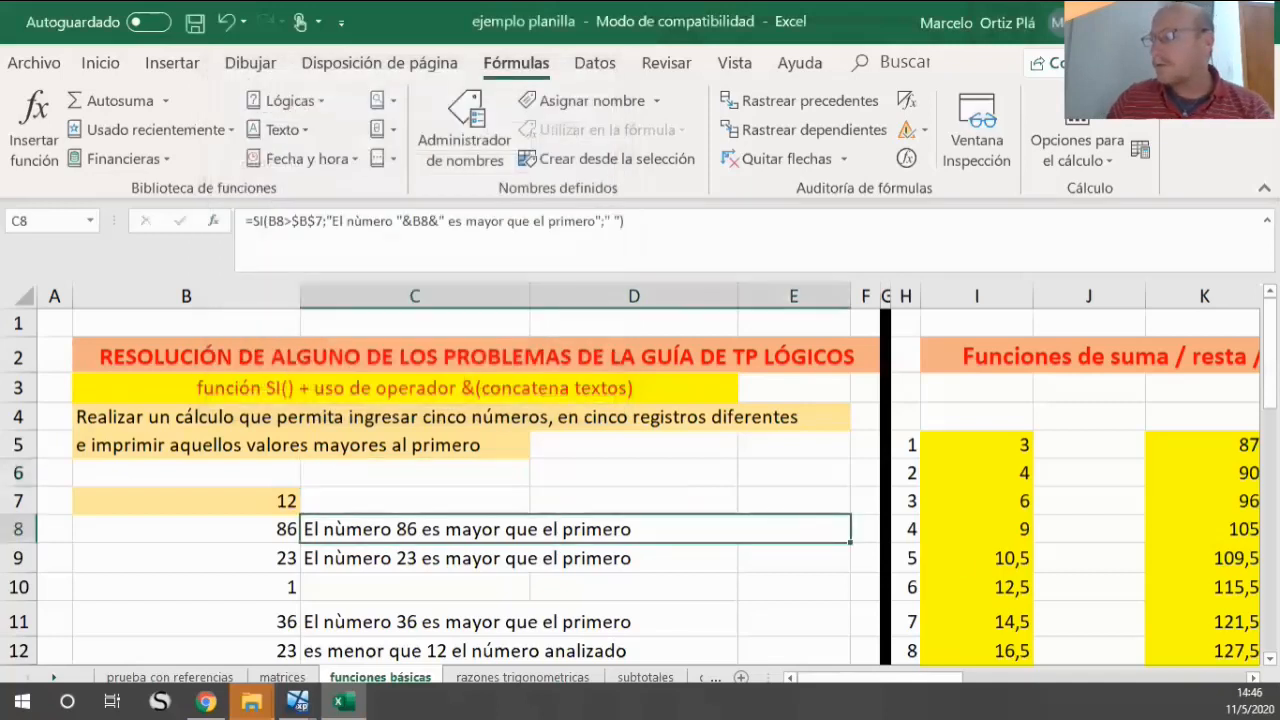
pyautogui.click(1252, 678)
pyautogui.click(1252, 678)
pyautogui.click(1252, 678)
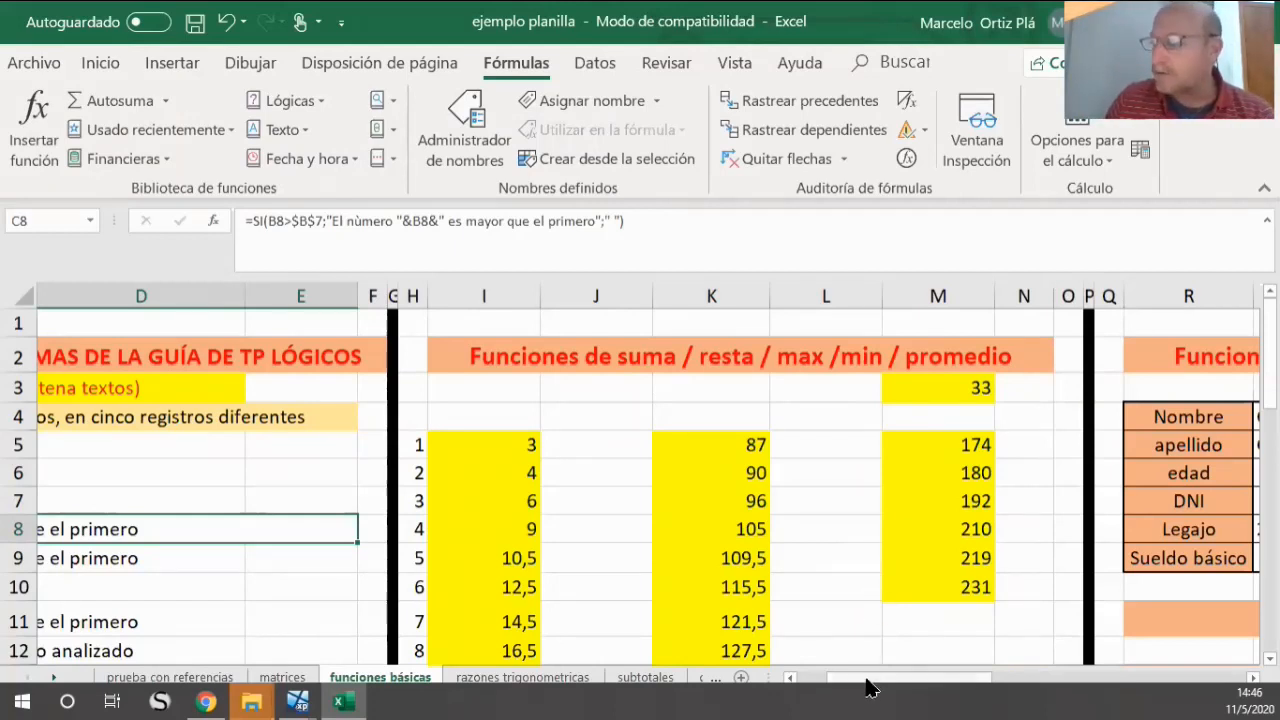
pyautogui.moveTo(872, 682); pyautogui.dragTo(785, 680)
pyautogui.scroll(-3, 539, 545)
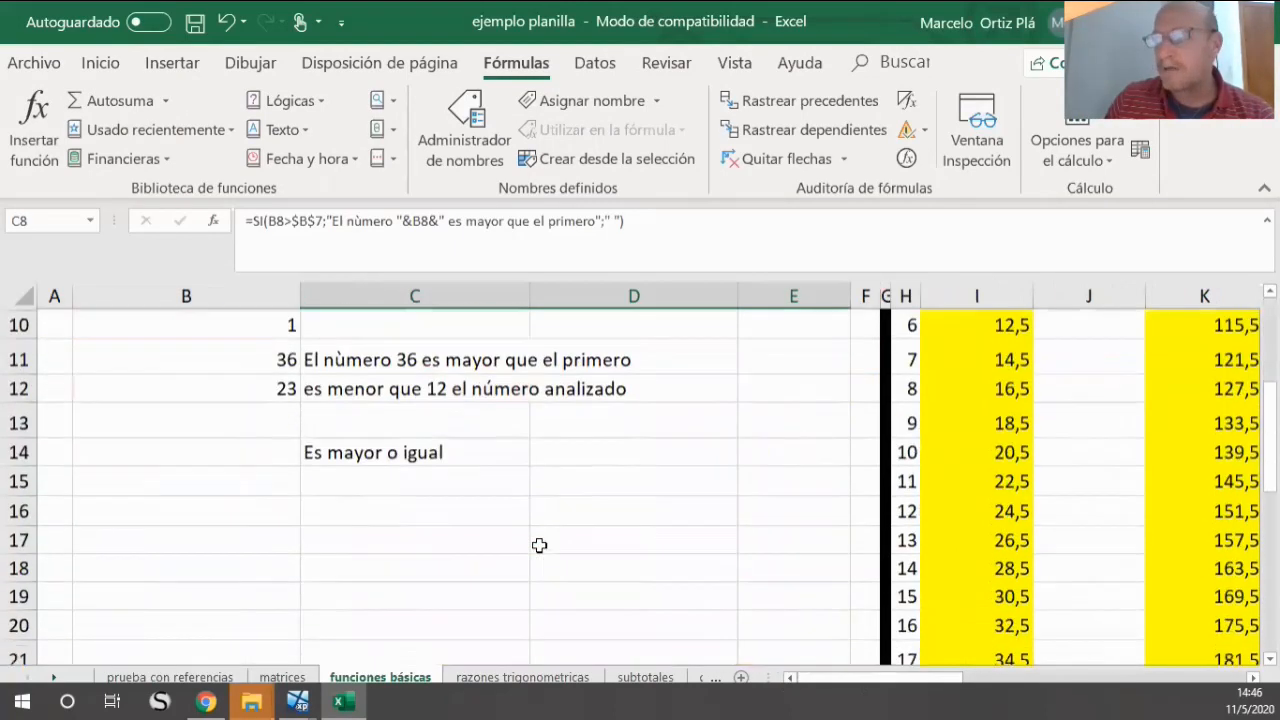
# Step: Delete the value-if-true text "Es mayor o igual" from the SI formula in C14, keeping the B8>=B7 test and "Es menor"
pyautogui.scroll(2, 539, 545)
pyautogui.scroll(-1, 371, 557)
pyautogui.click(317, 546)
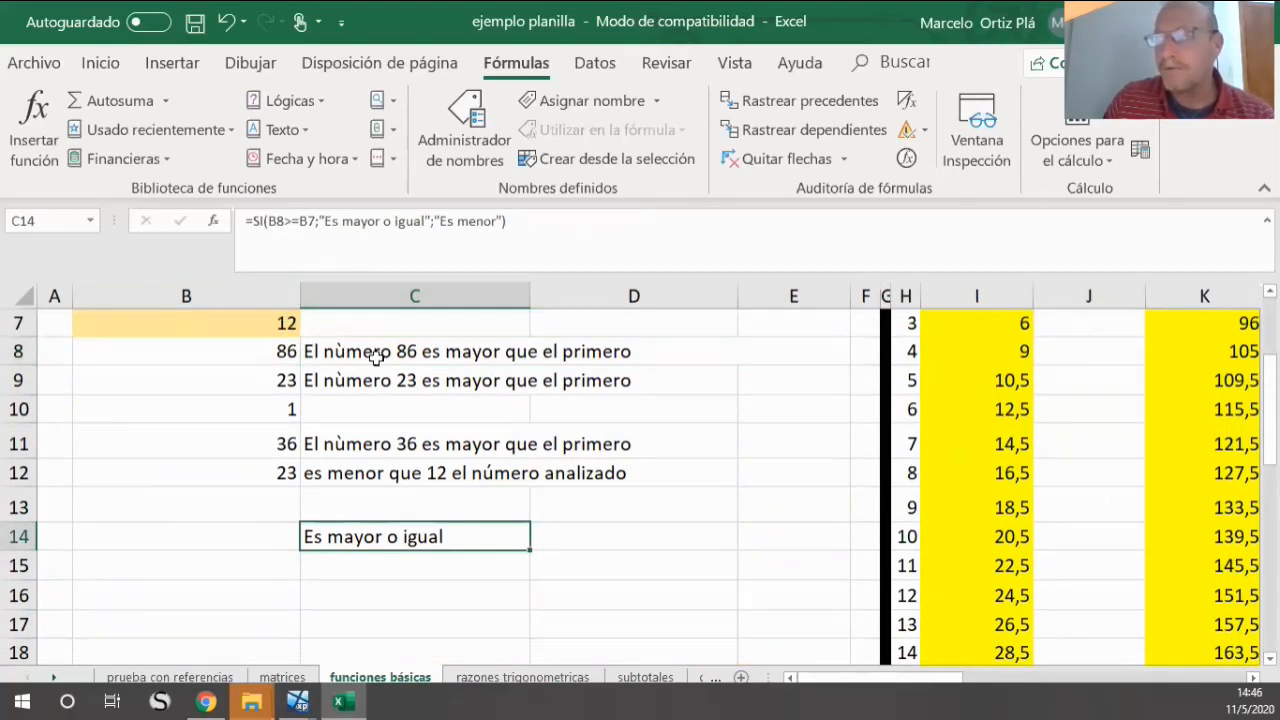
pyautogui.click(428, 220)
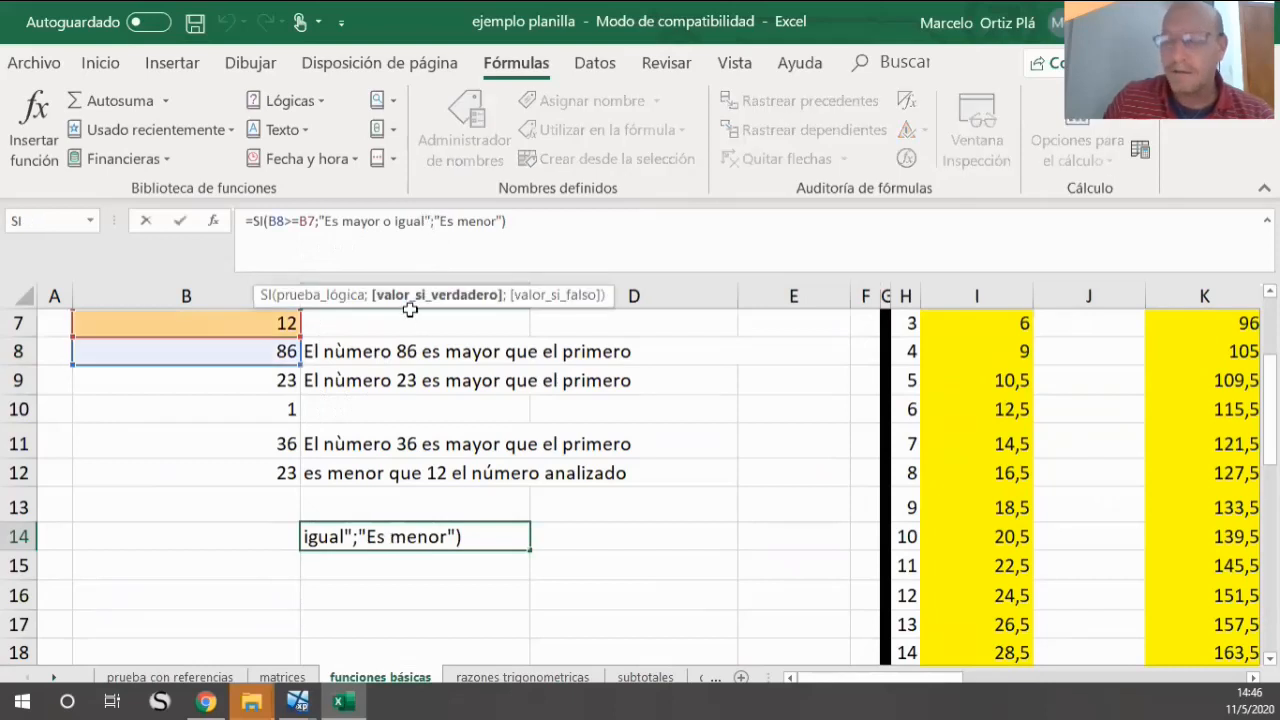
pyautogui.press('BackSpace')
pyautogui.press('BackSpace')
pyautogui.press('BackSpace')
pyautogui.press('BackSpace')
pyautogui.press('BackSpace')
pyautogui.press('BackSpace')
pyautogui.press('BackSpace')
pyautogui.press('BackSpace')
pyautogui.press('BackSpace')
pyautogui.press('BackSpace')
pyautogui.press('BackSpace')
pyautogui.press('BackSpace')
pyautogui.press('BackSpace')
pyautogui.press('BackSpace')
pyautogui.press('BackSpace')
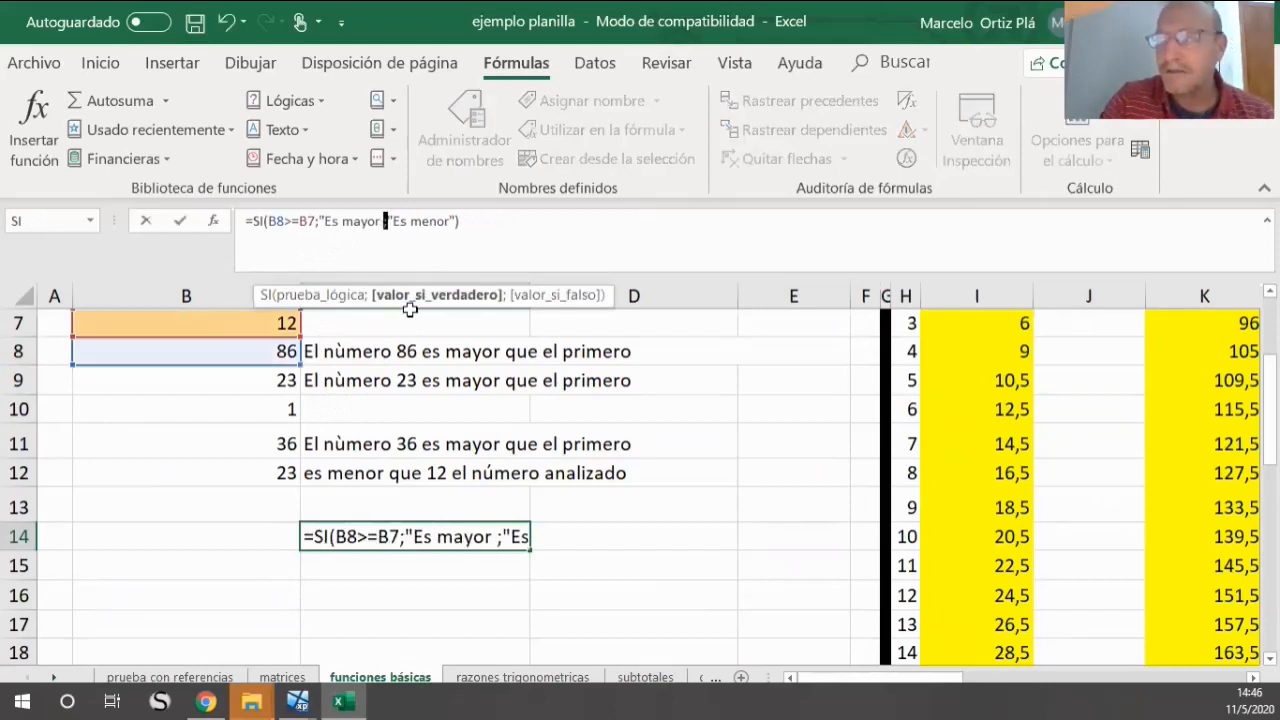
pyautogui.press('BackSpace')
pyautogui.press('BackSpace')
pyautogui.press('BackSpace')
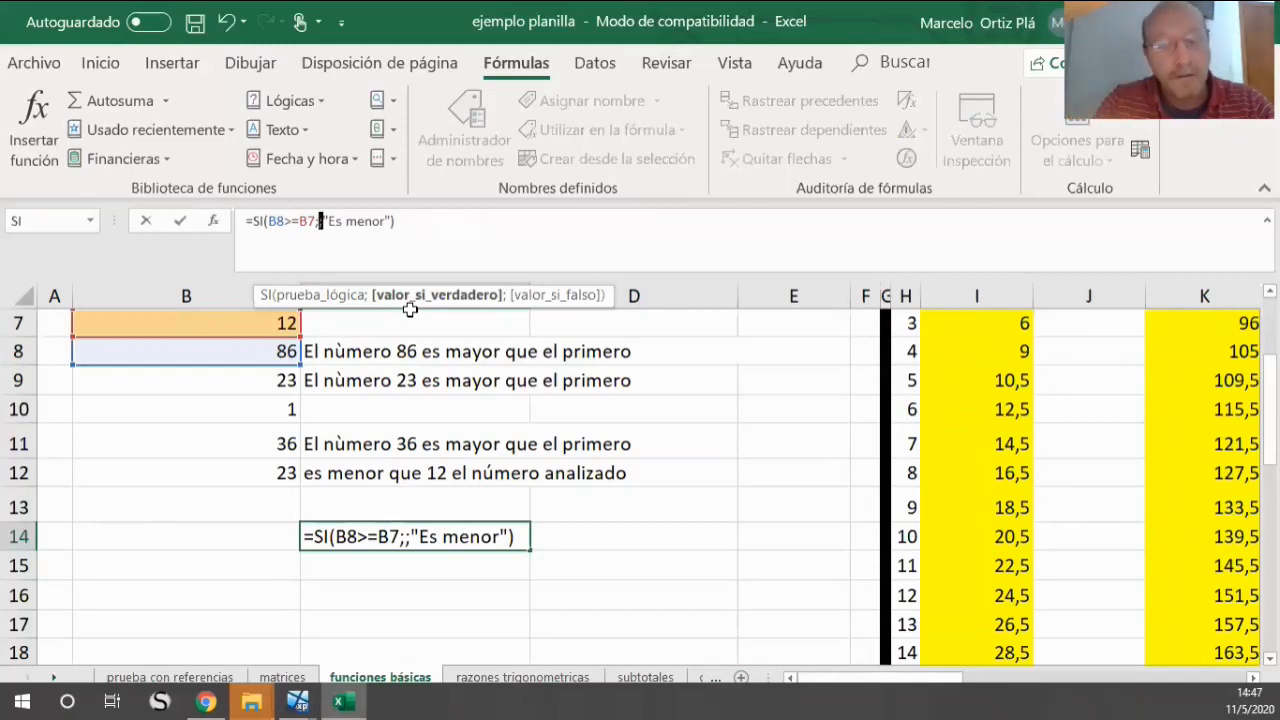
# Step: Nest a second SI as the value if true in C14's formula, with the logical test B8>100
pyautogui.write('SI')
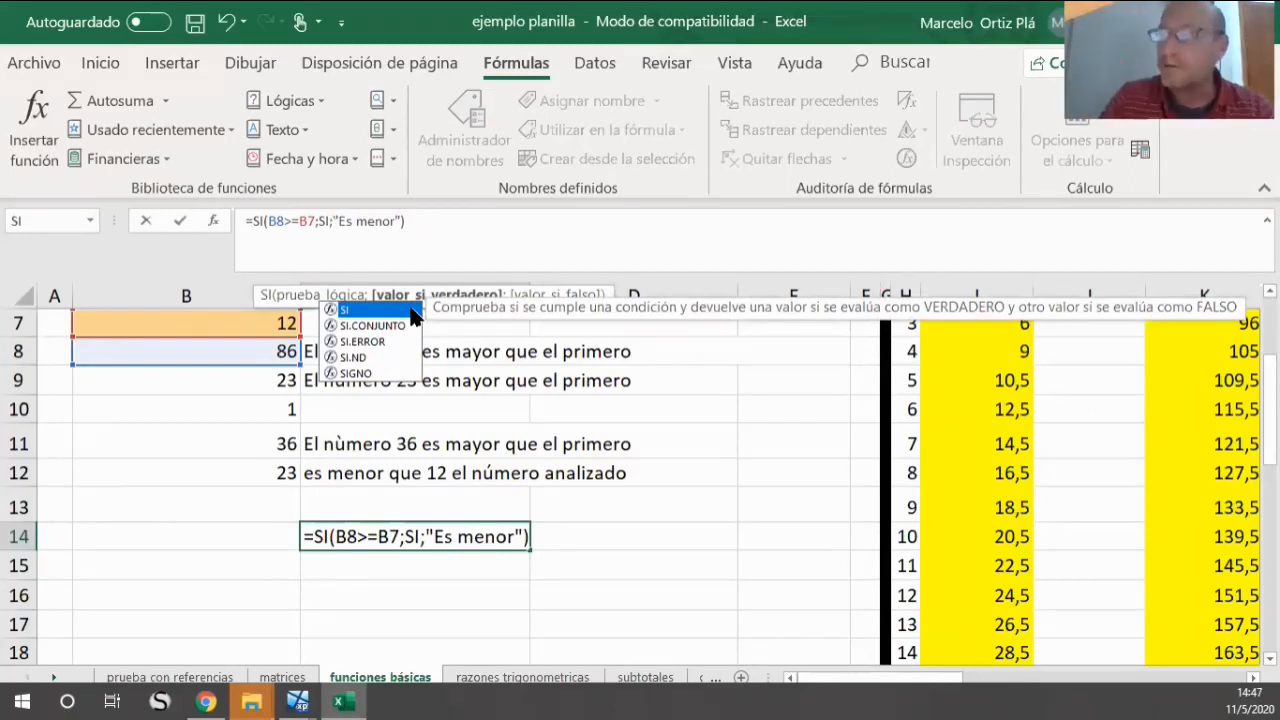
pyautogui.doubleClick(409, 311)
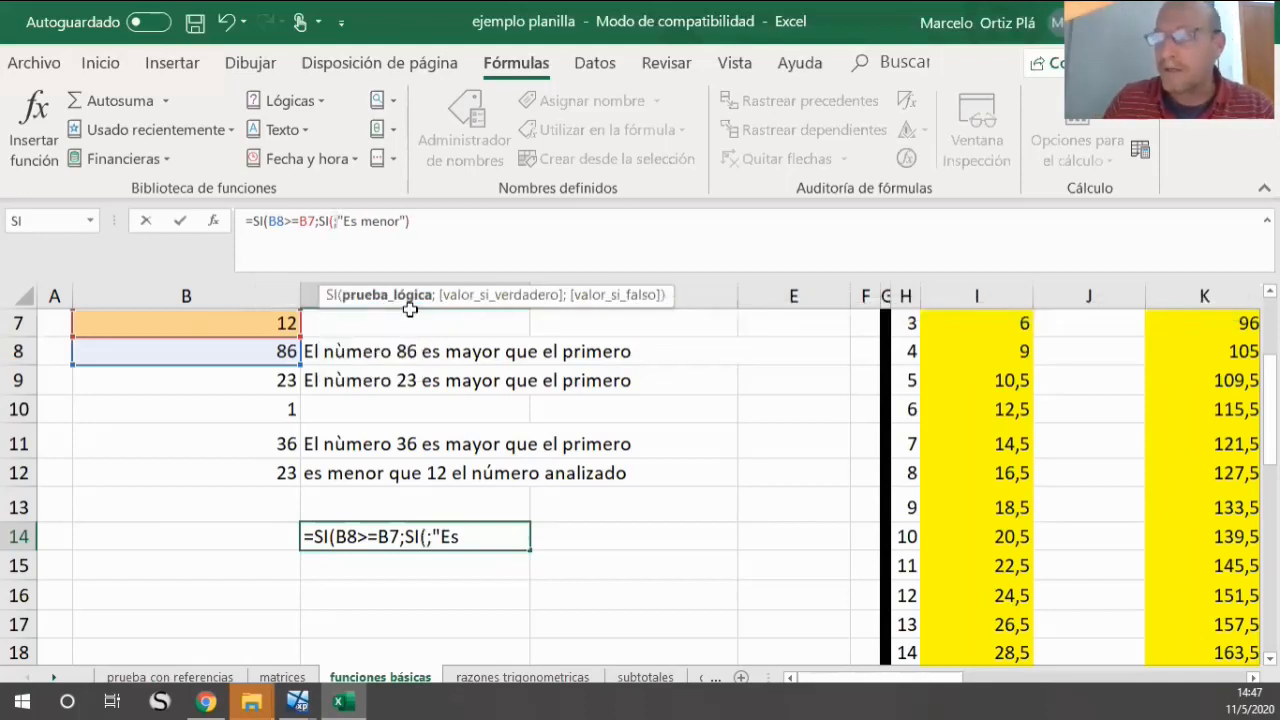
pyautogui.click(193, 352)
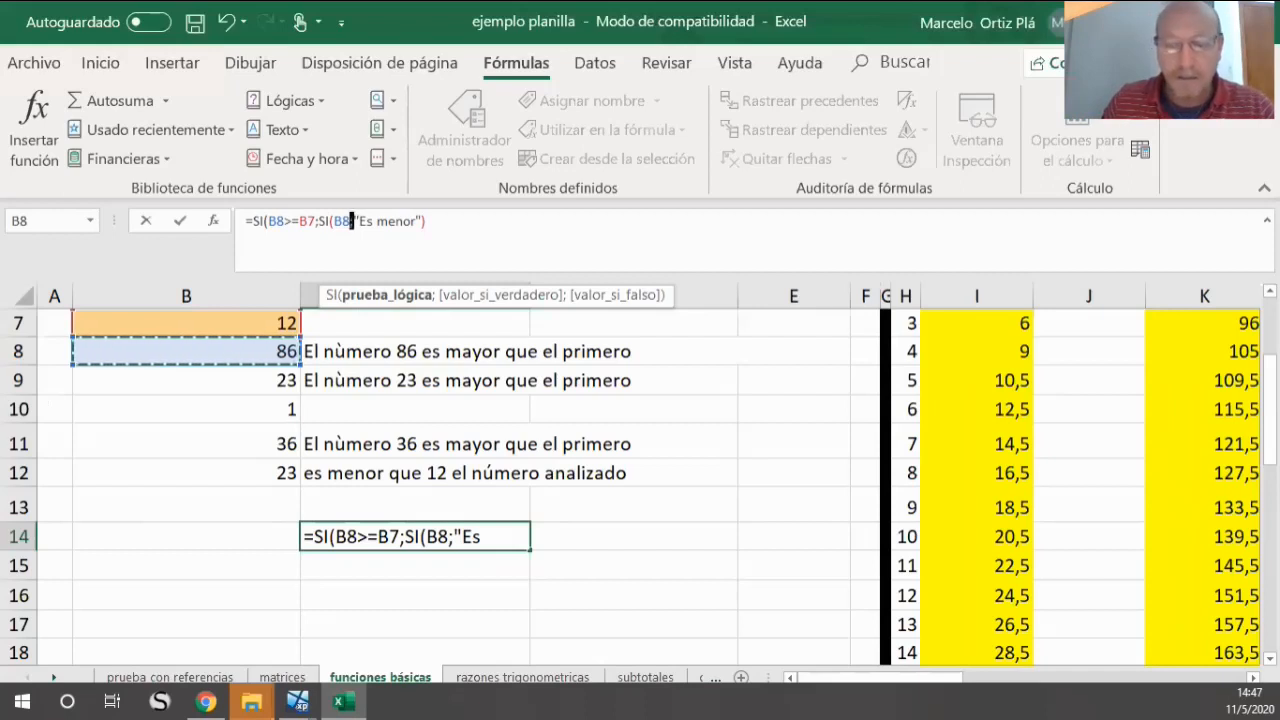
pyautogui.write('.')
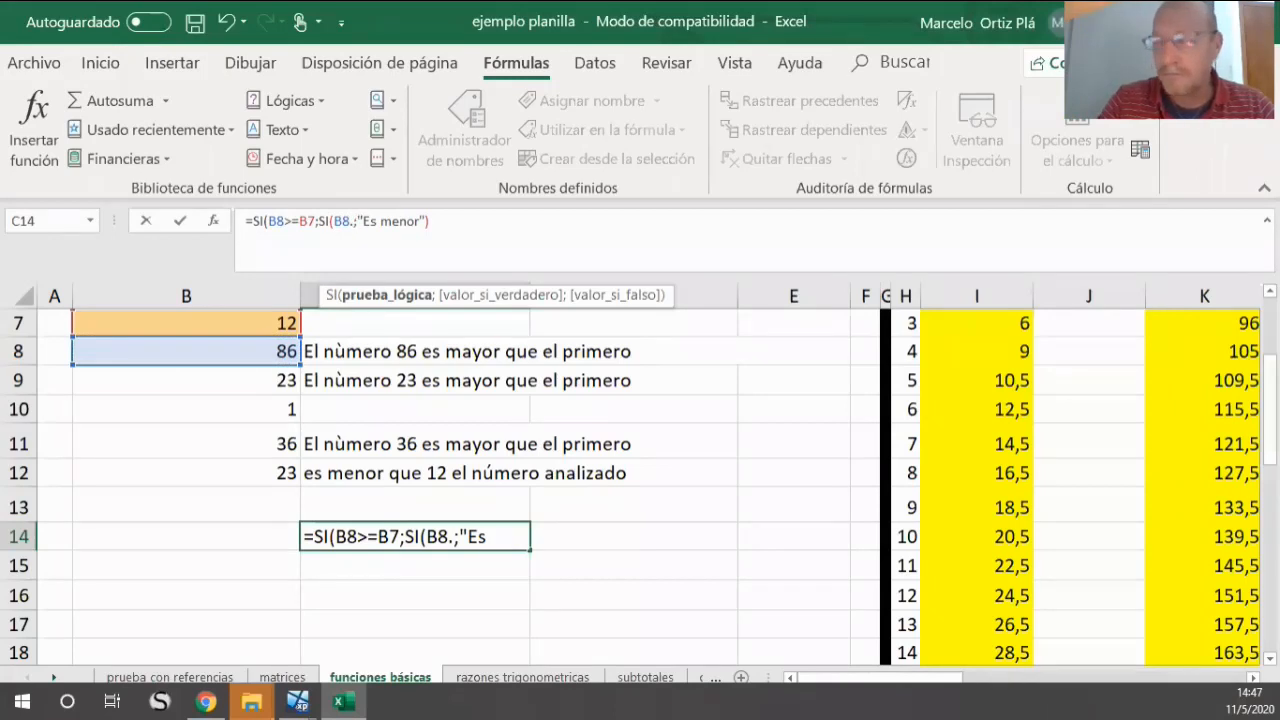
pyautogui.press('BackSpace')
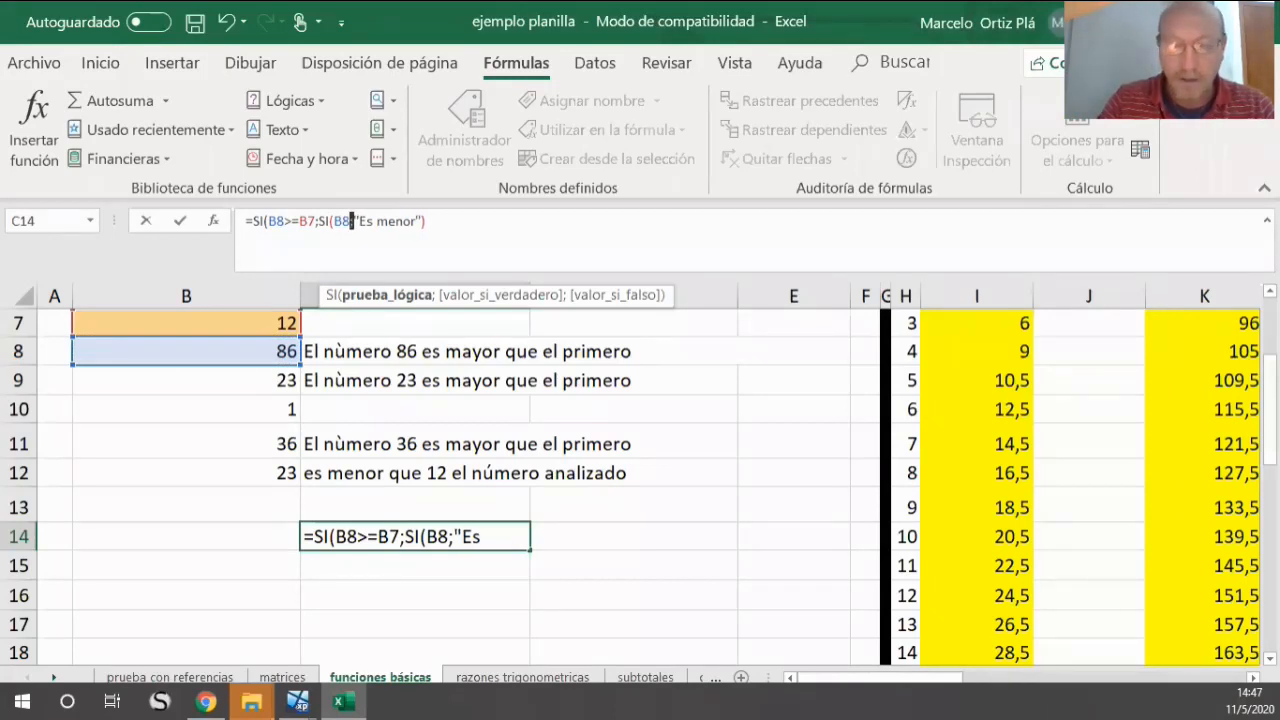
pyautogui.write('>100')
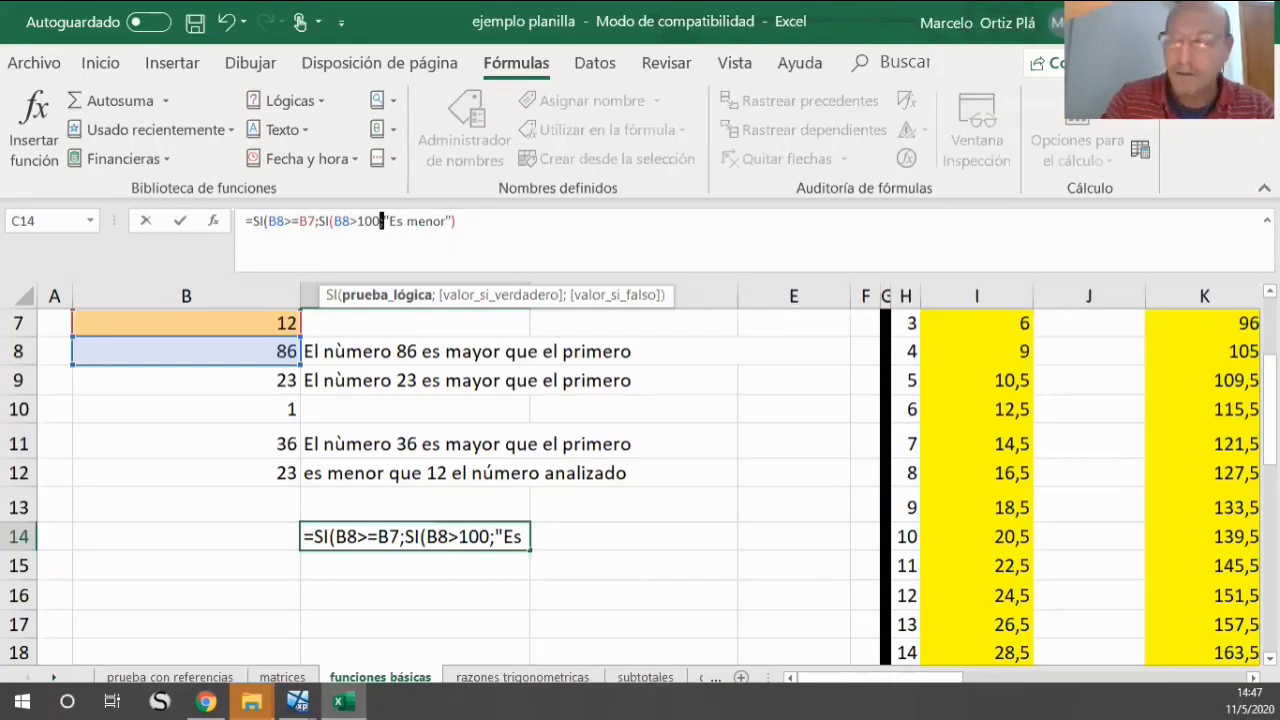
pyautogui.write(';')
pyautogui.press('BackSpace')
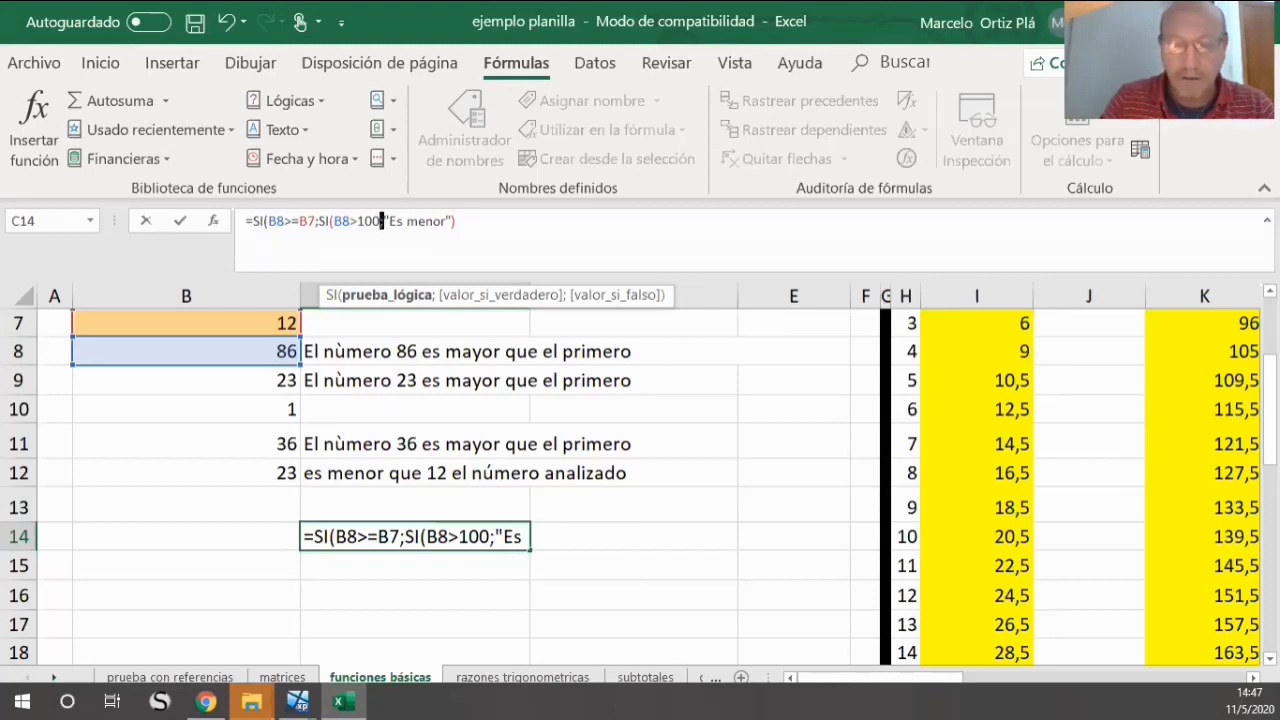
# Step: Give the nested SI in C14 the value-if-true text "Es mayor que 100"
pyautogui.write(';')
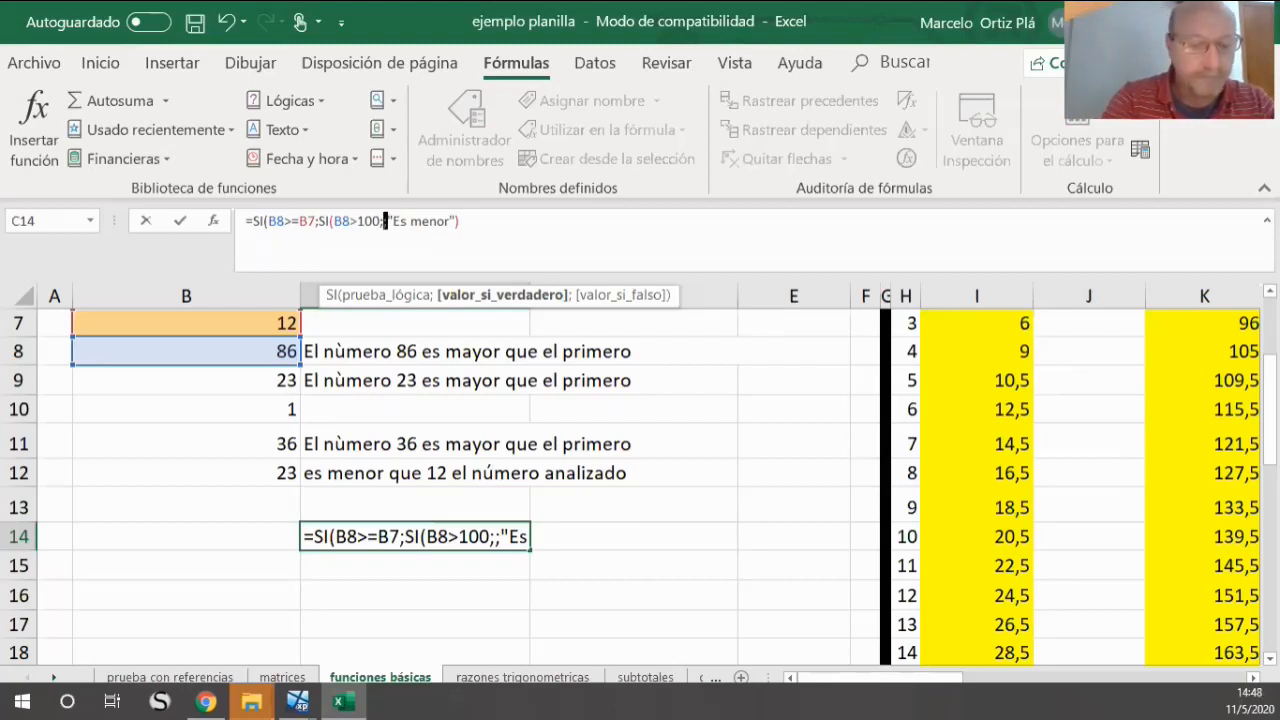
pyautogui.write('"')
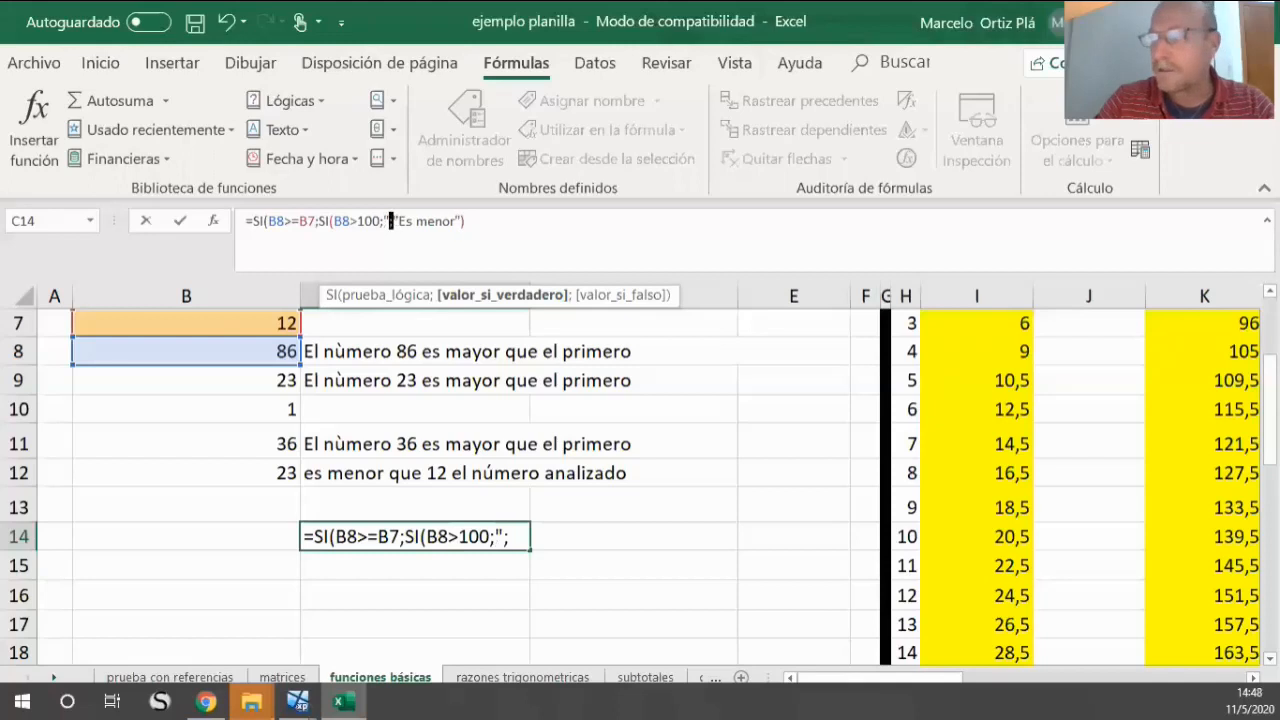
pyautogui.write('Es mayo')
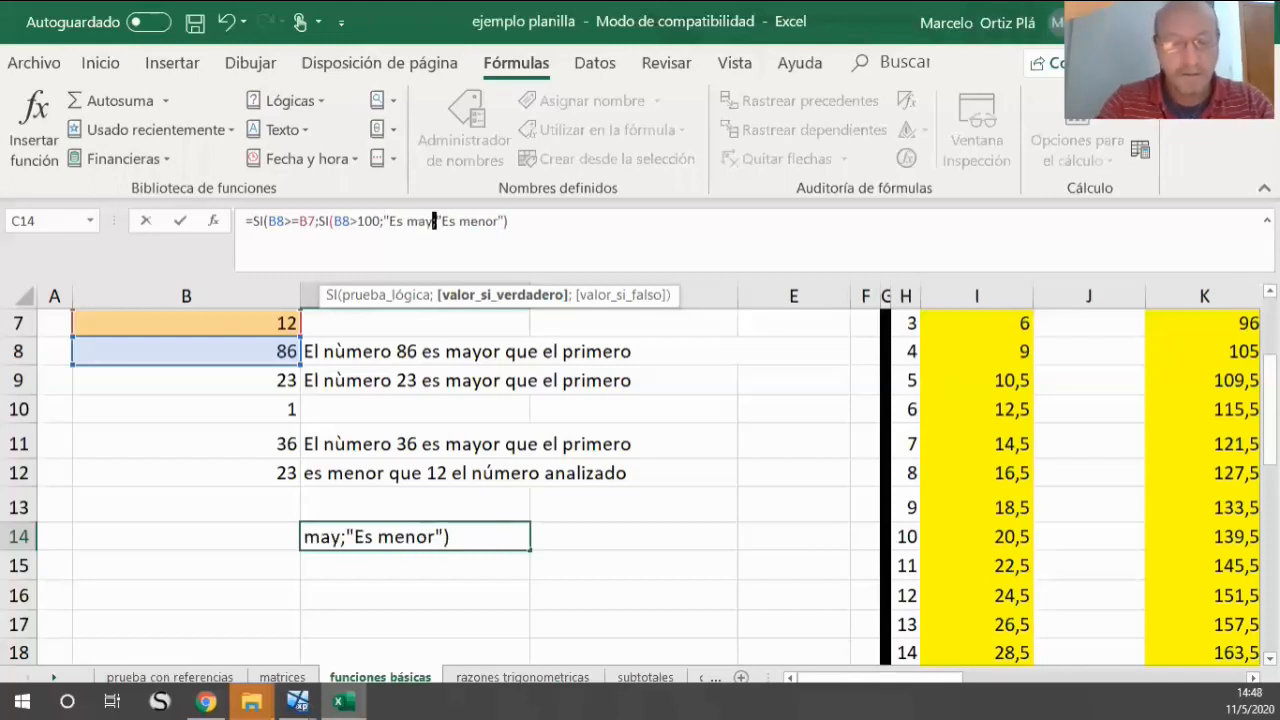
pyautogui.write('r que 10')
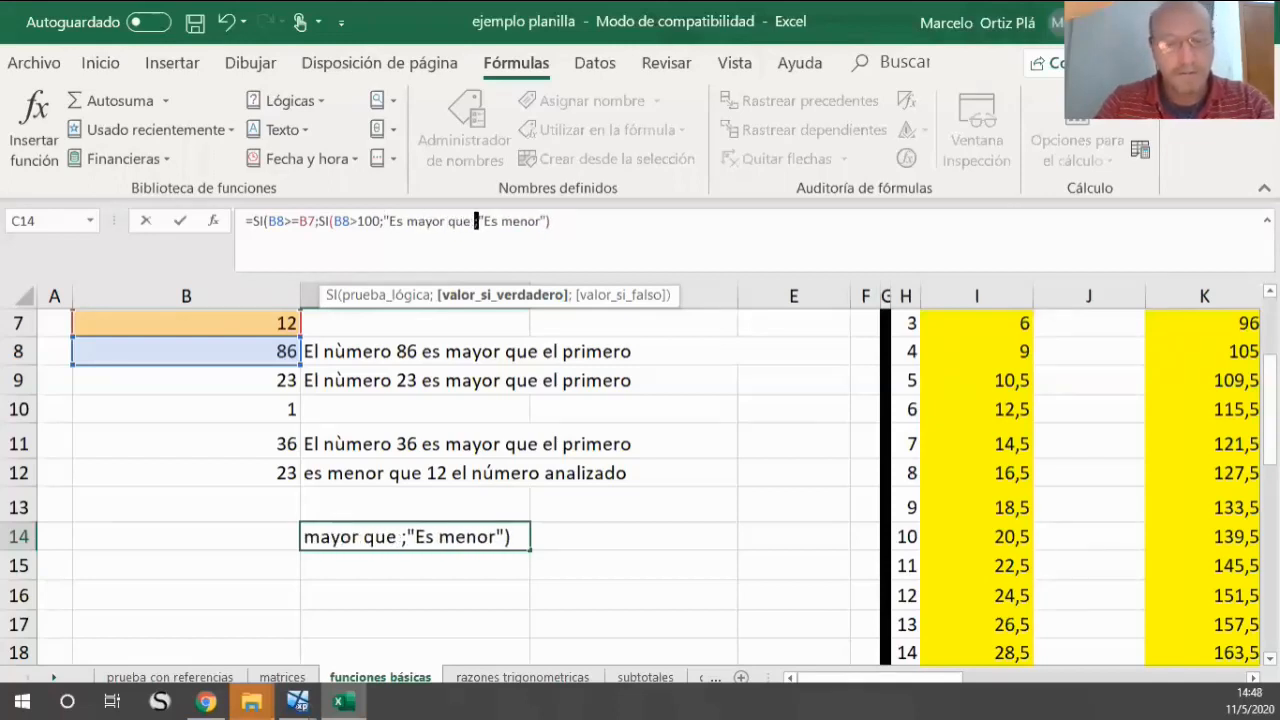
pyautogui.write('0')
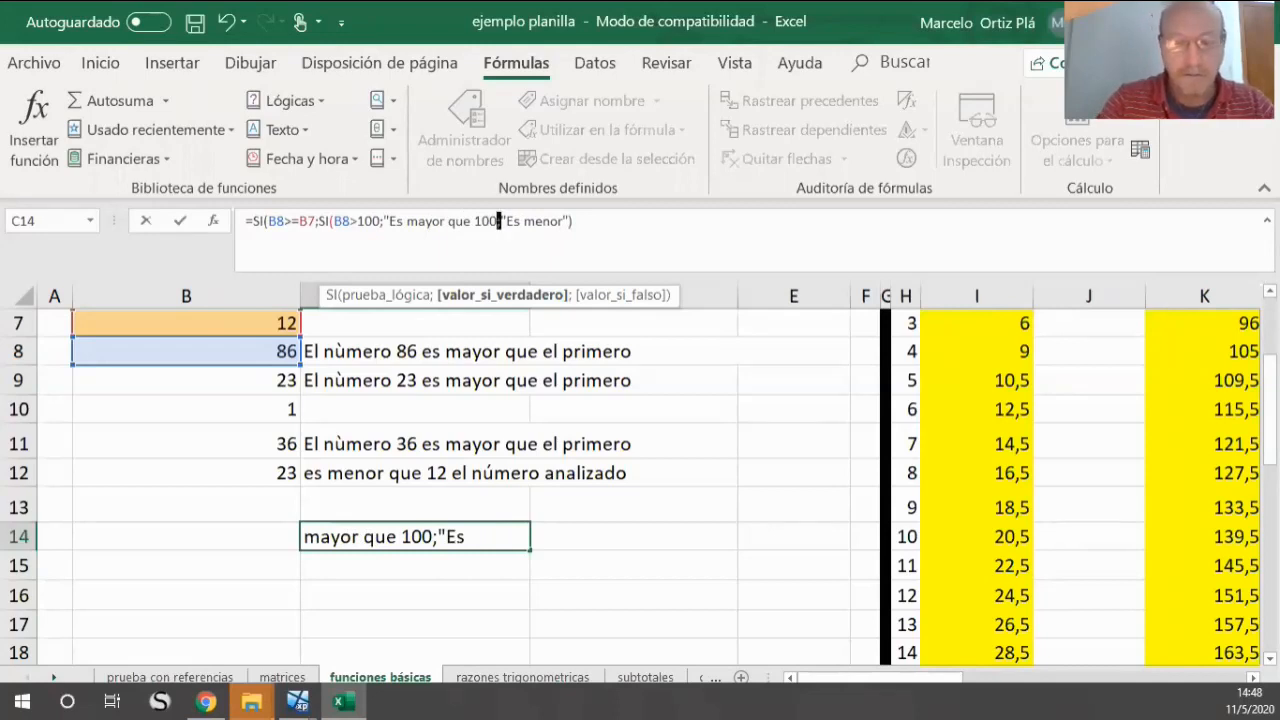
pyautogui.write('"')
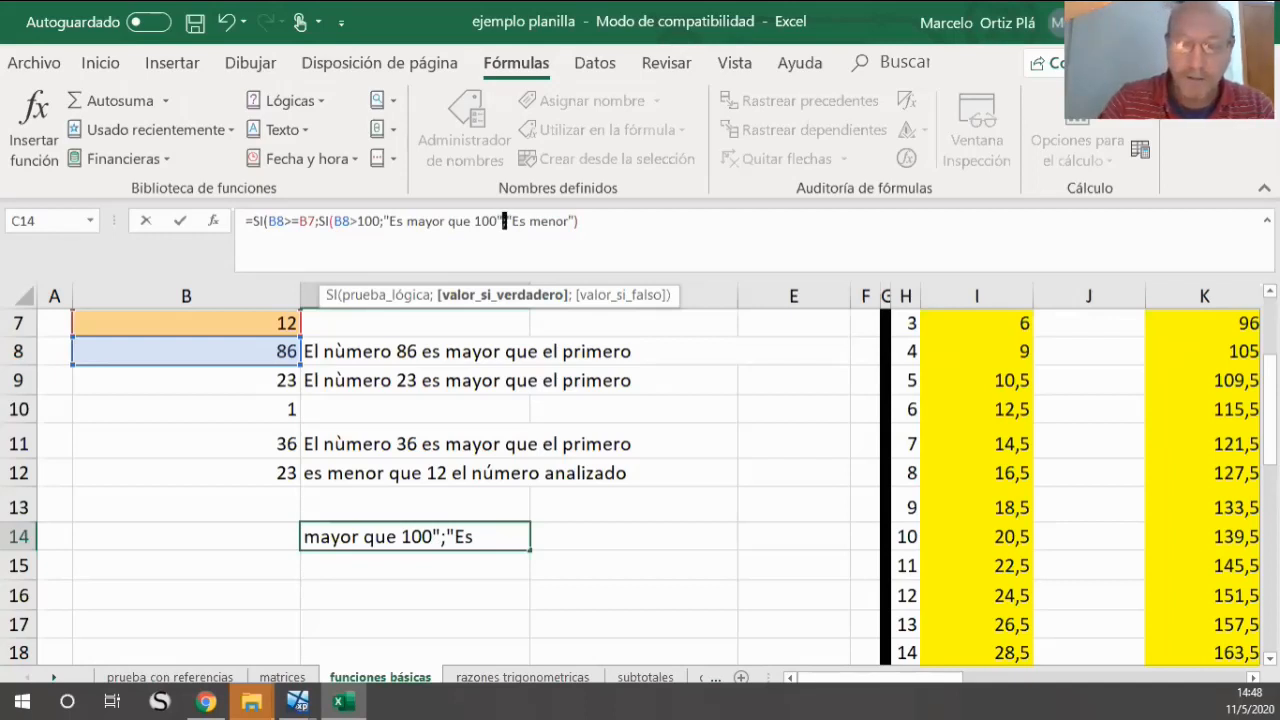
# Step: Give the nested SI in C14 the value-if-false text "Es mayor que " with a trailing space
pyautogui.write(';')
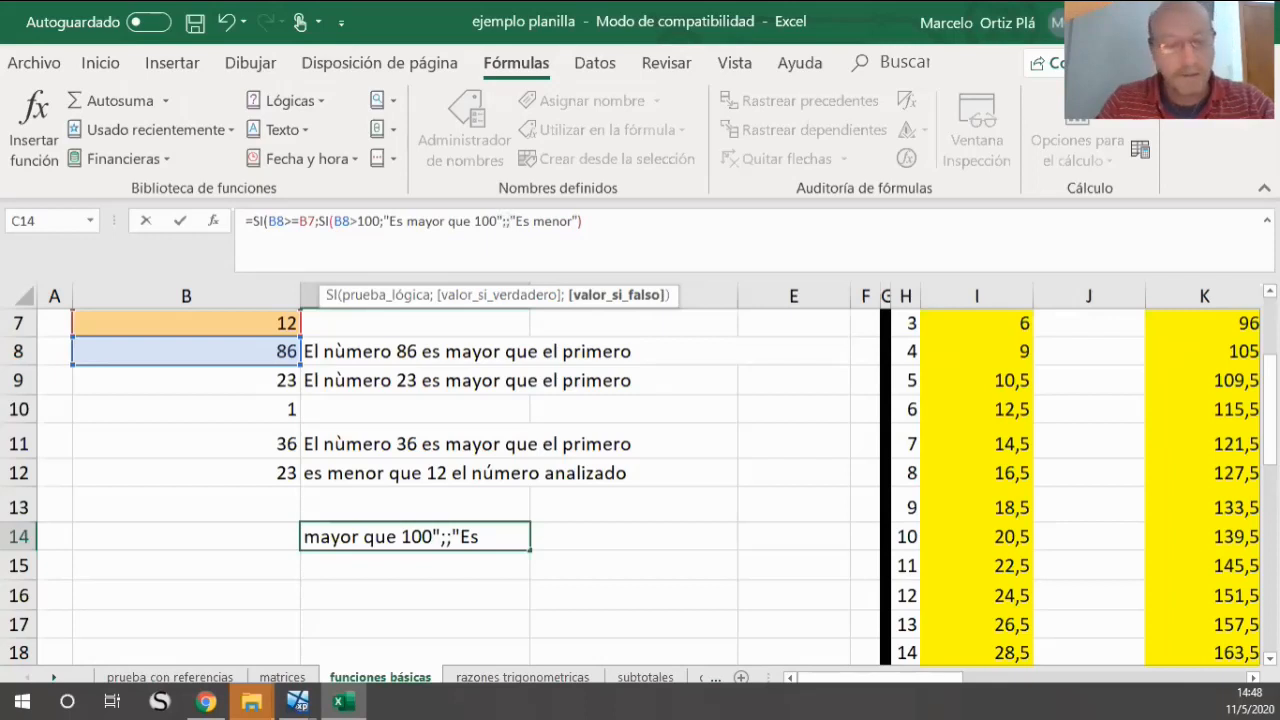
pyautogui.write('"')
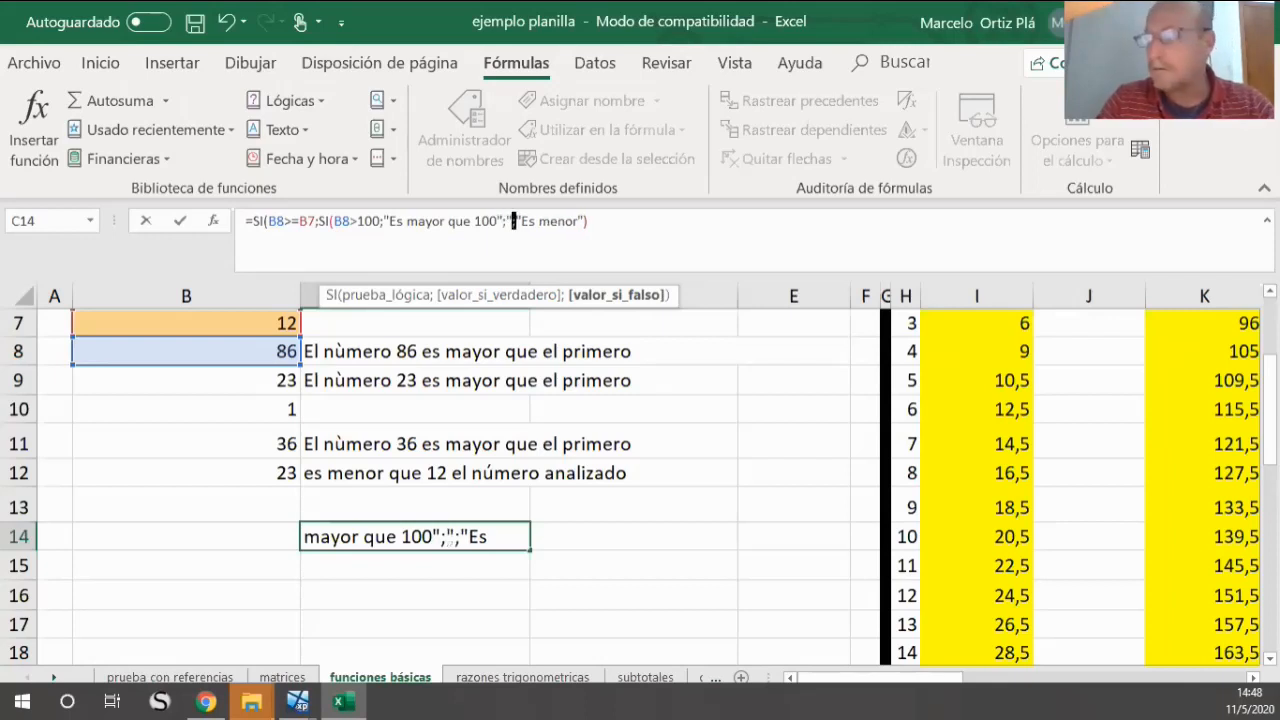
pyautogui.write('Es ma')
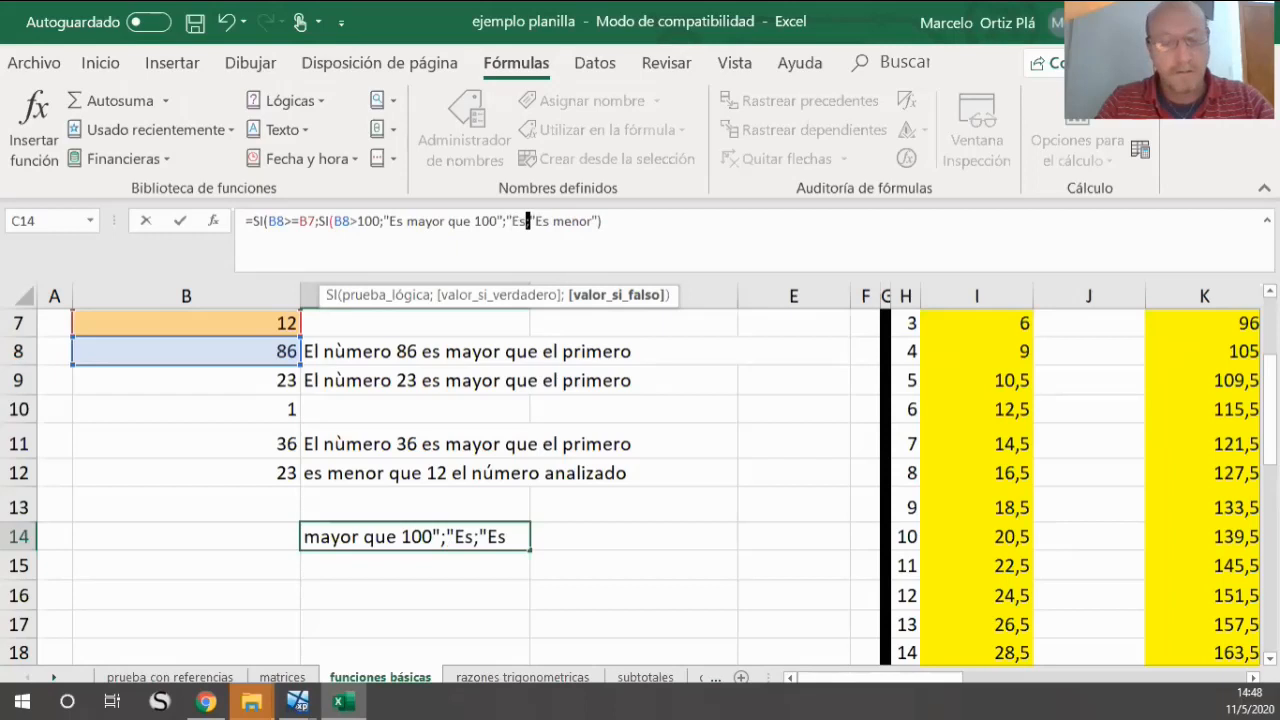
pyautogui.write('yor')
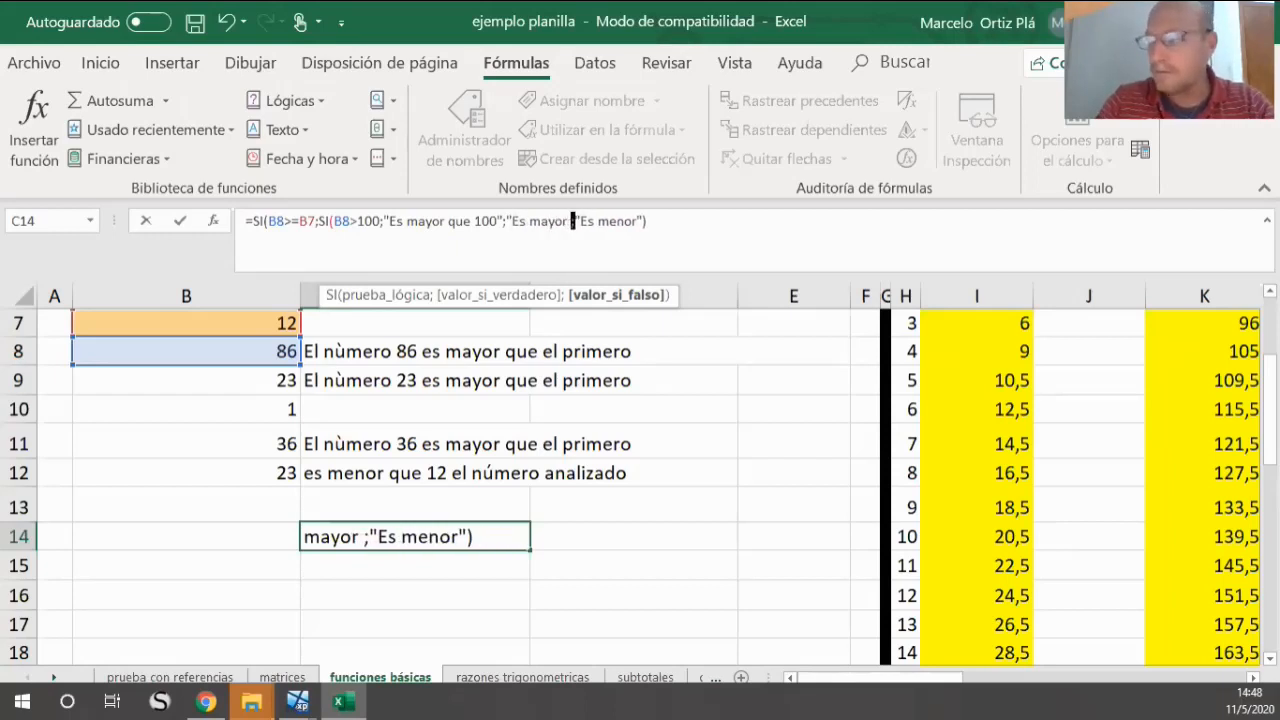
pyautogui.write(' que')
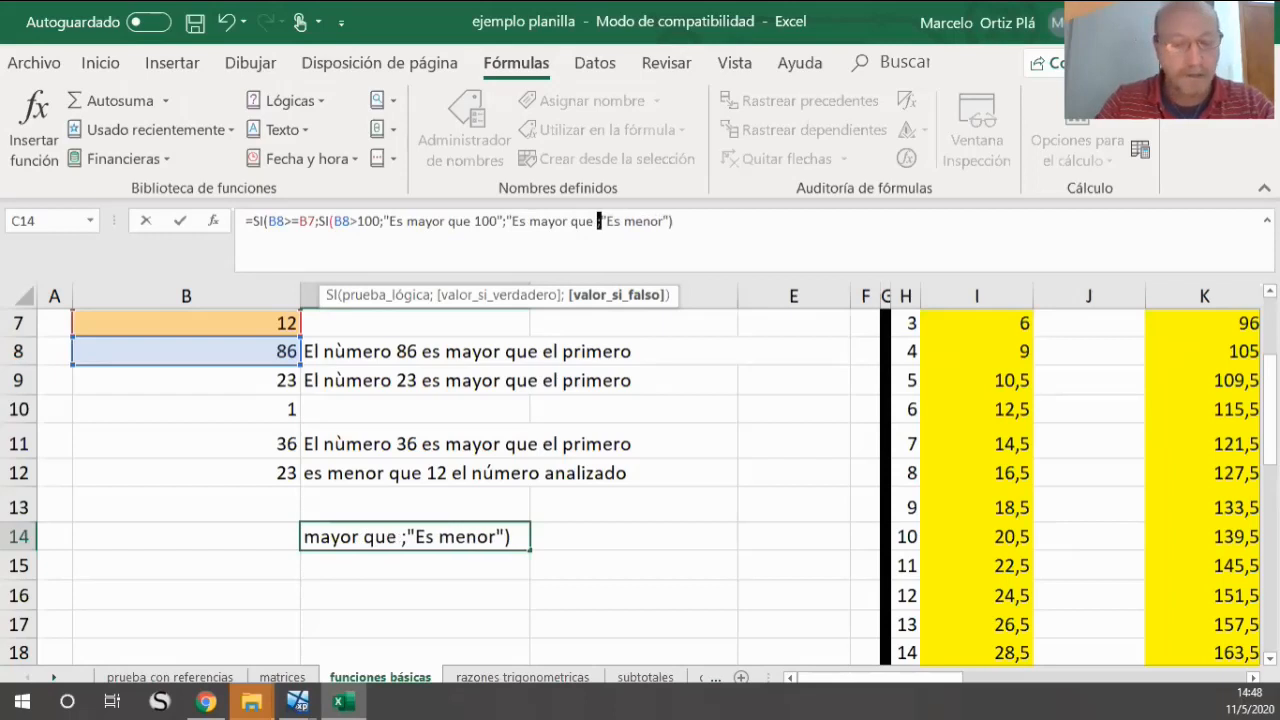
pyautogui.write(' "')
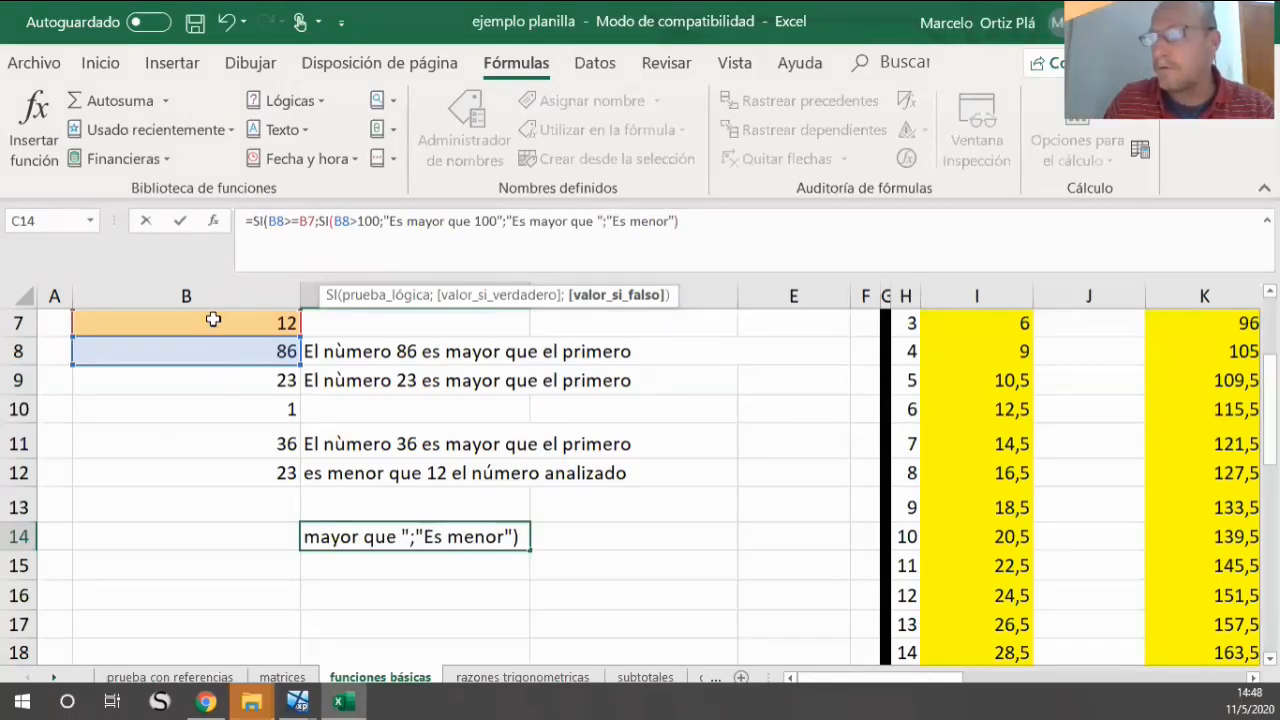
# Step: Concatenate the B7 reference with & after the "Es mayor que " text in the nested SI of C14
pyautogui.click(212, 322)
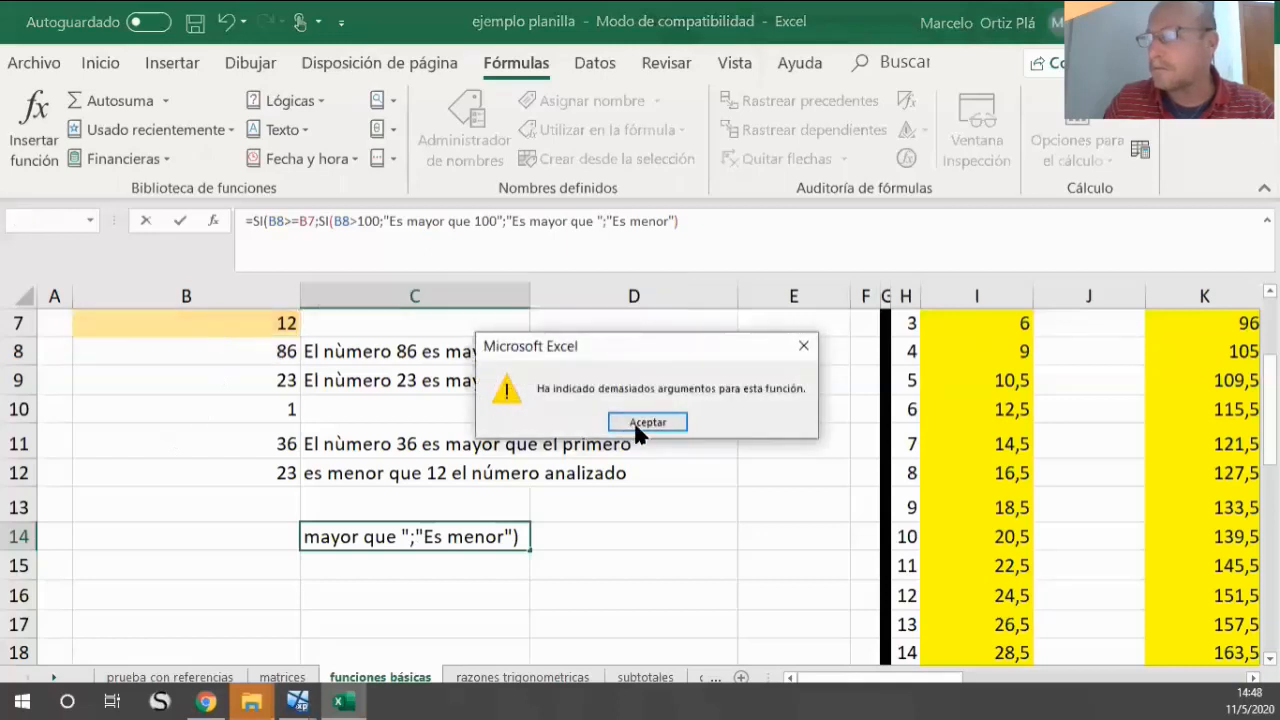
pyautogui.press('Return')
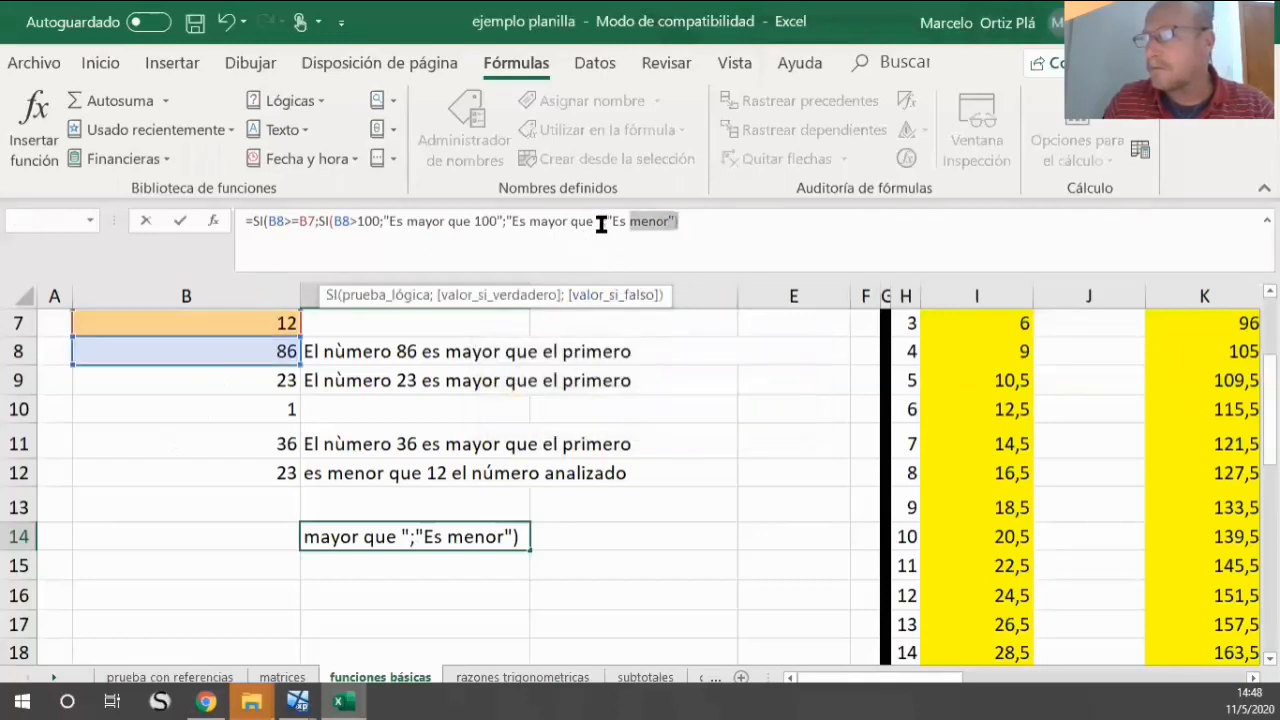
pyautogui.click(595, 222)
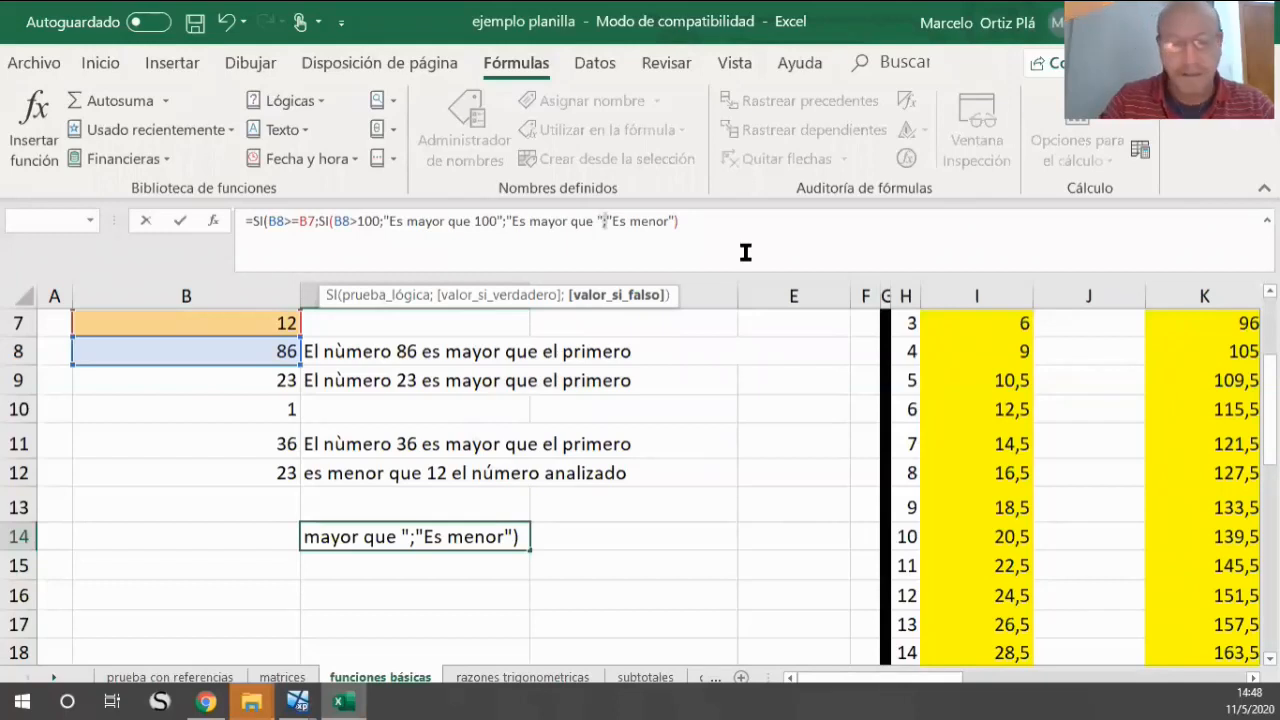
pyautogui.write('B&')
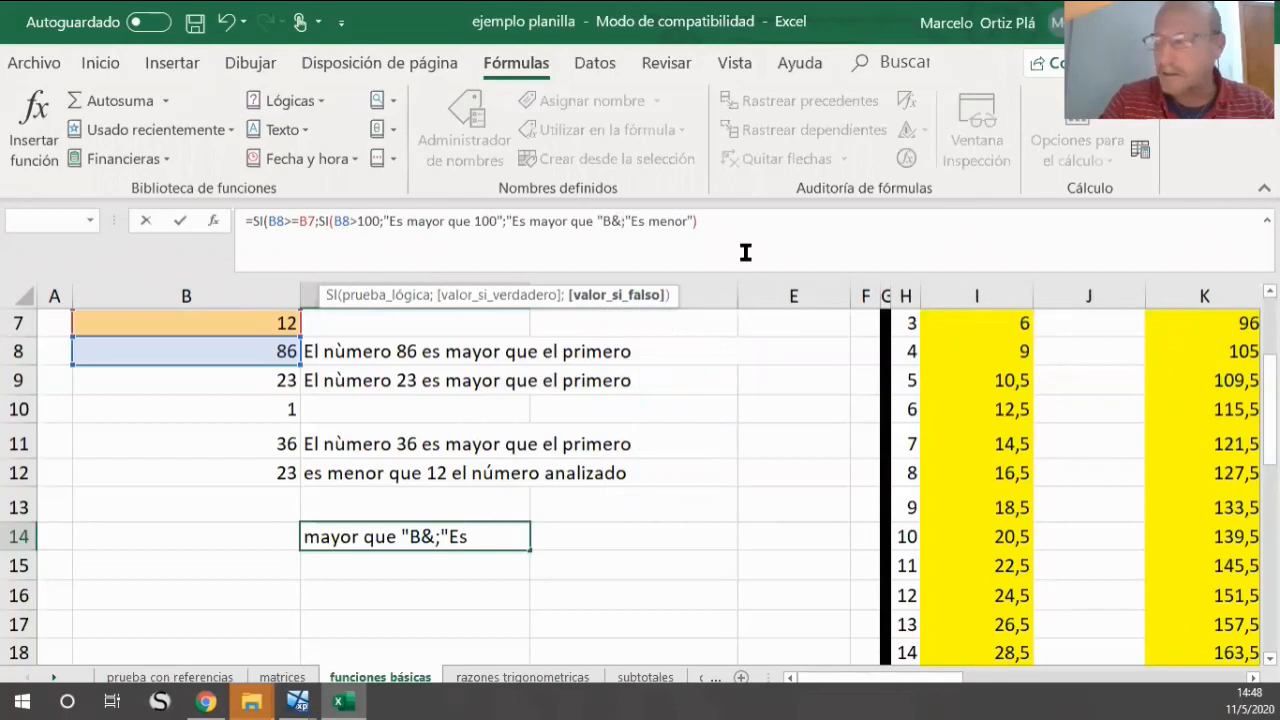
pyautogui.press('BackSpace')
pyautogui.press('BackSpace')
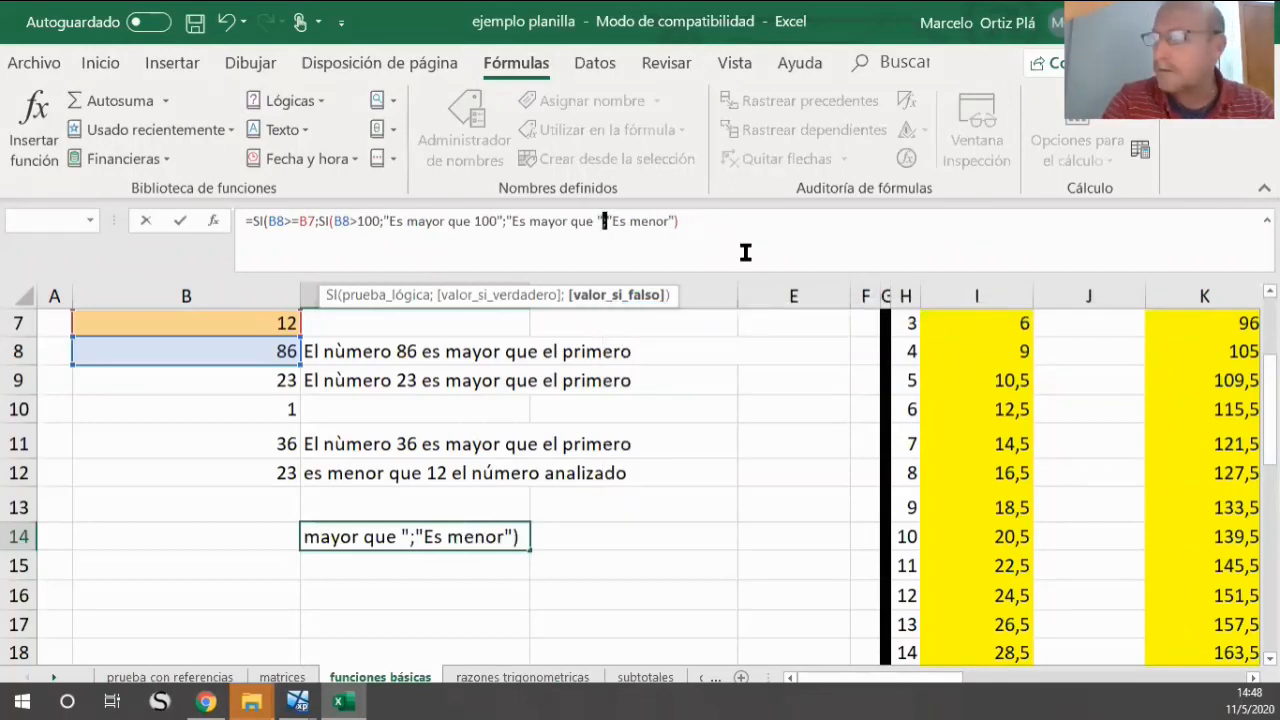
pyautogui.write('&')
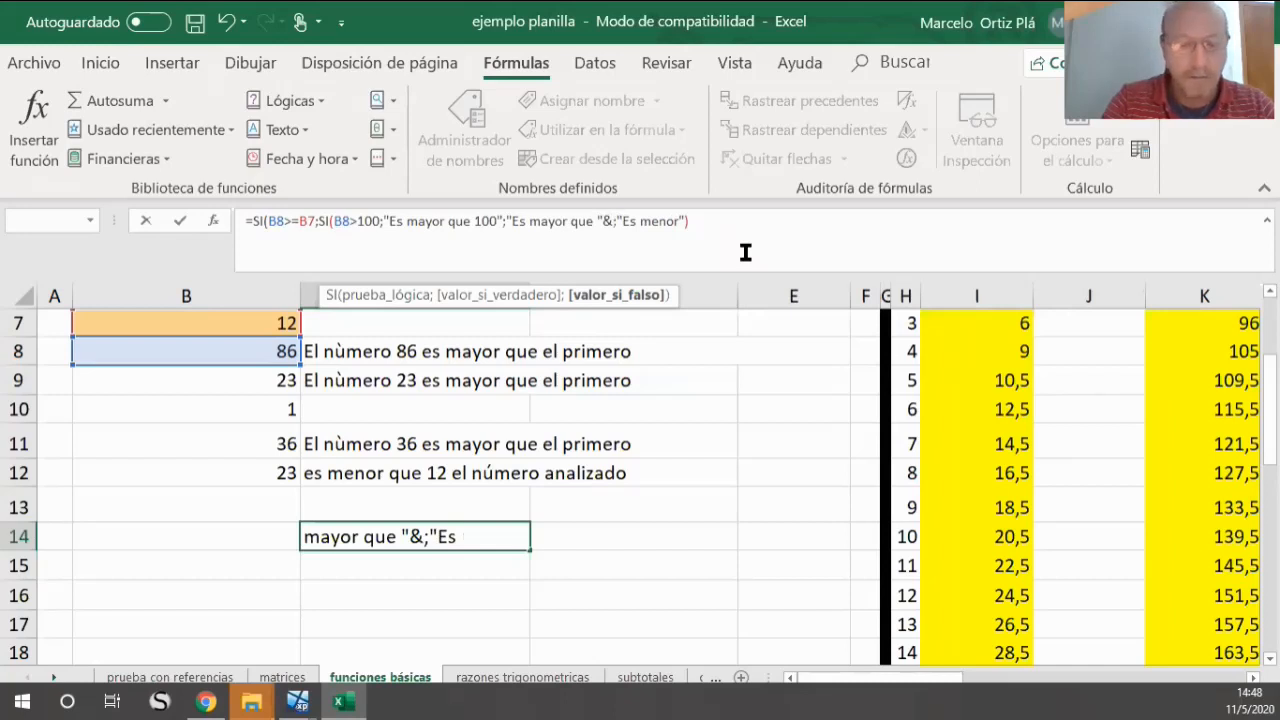
pyautogui.write('b7')
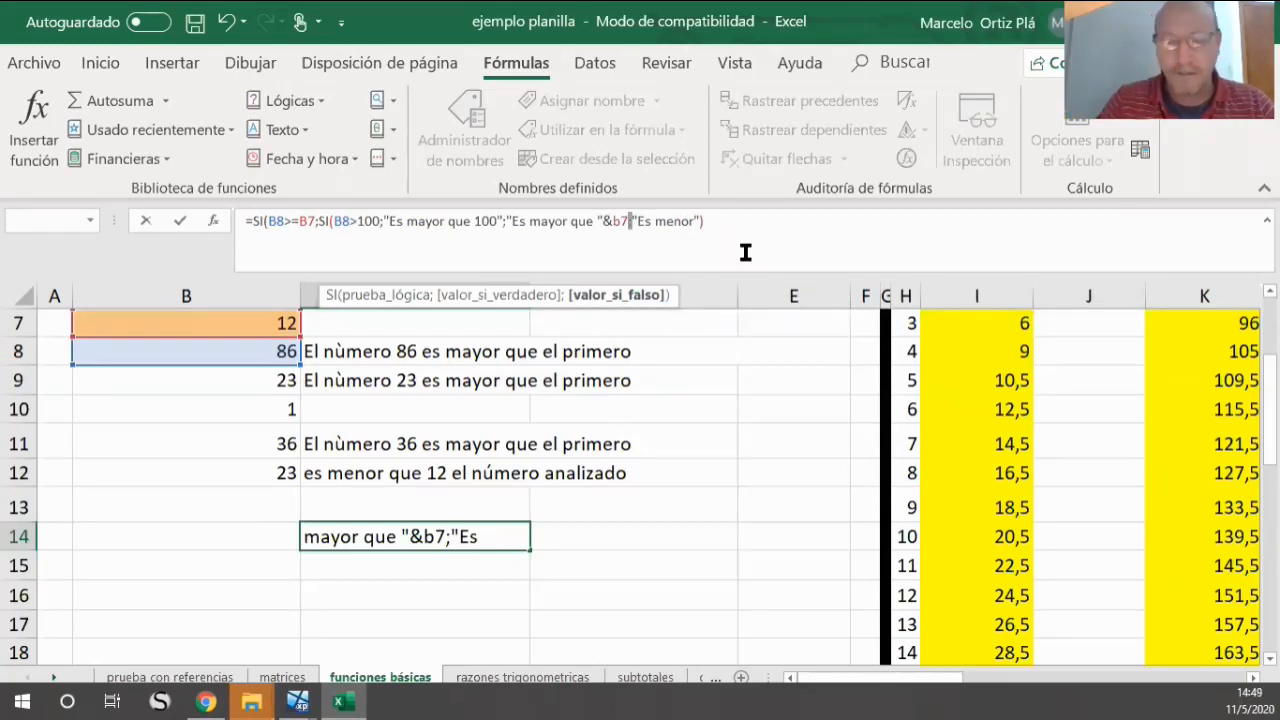
pyautogui.write('(')
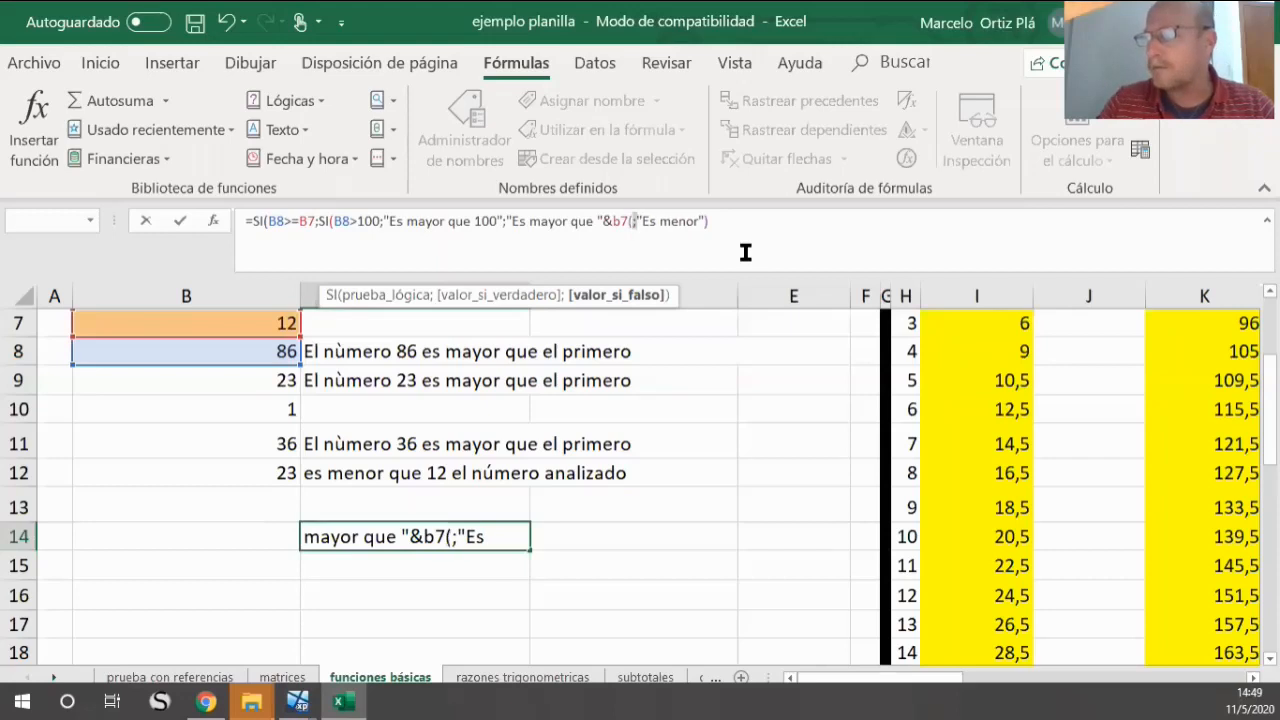
pyautogui.press('BackSpace')
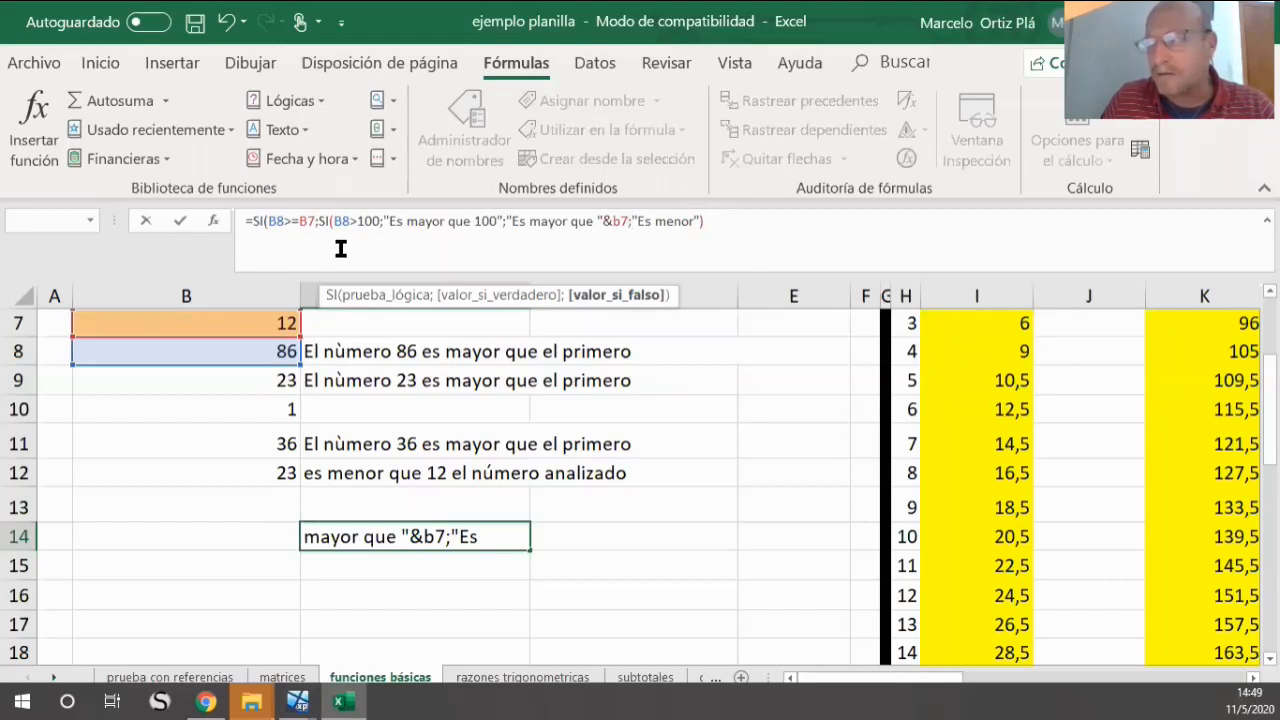
pyautogui.click(618, 221)
pyautogui.write(')')
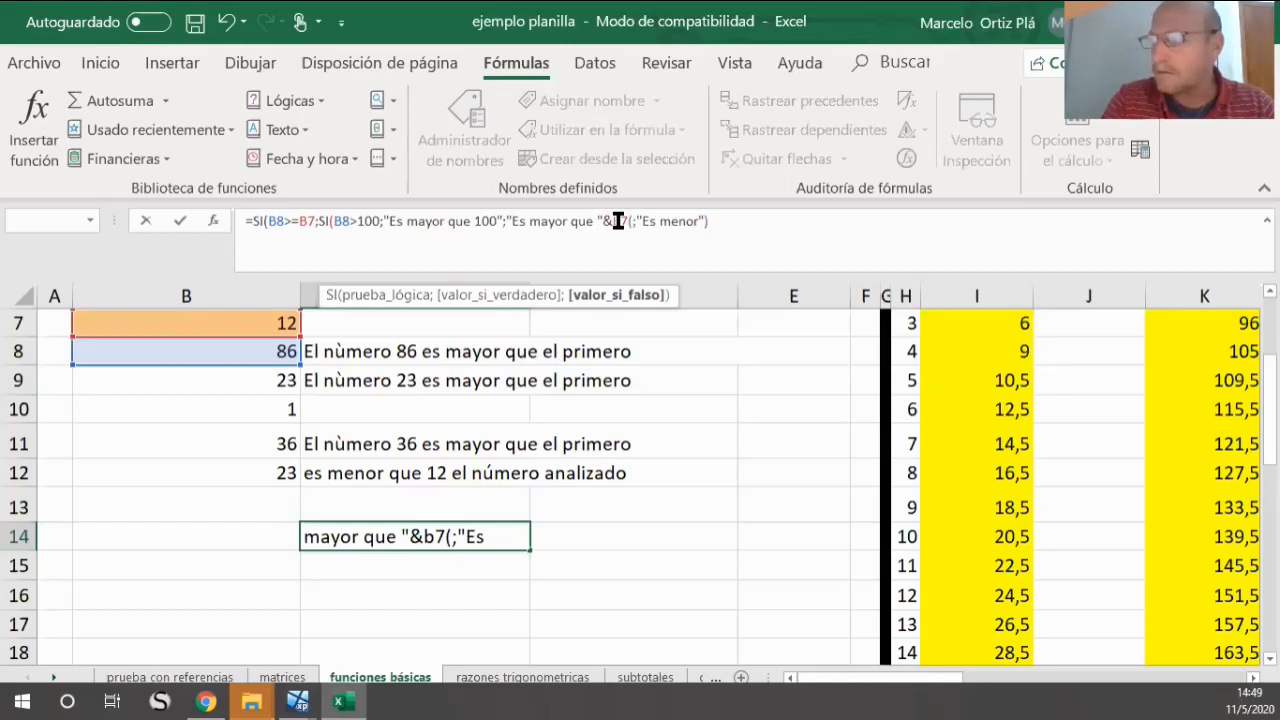
pyautogui.press('BackSpace')
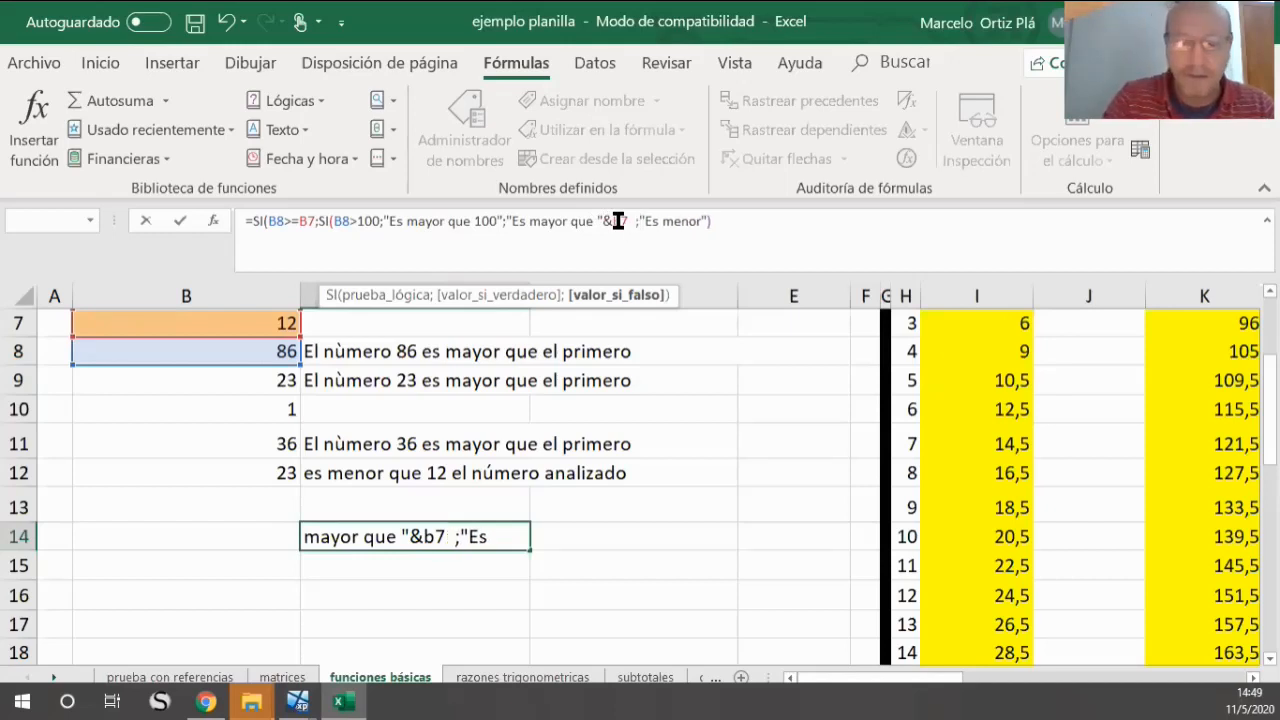
pyautogui.write('(')
pyautogui.press('BackSpace')
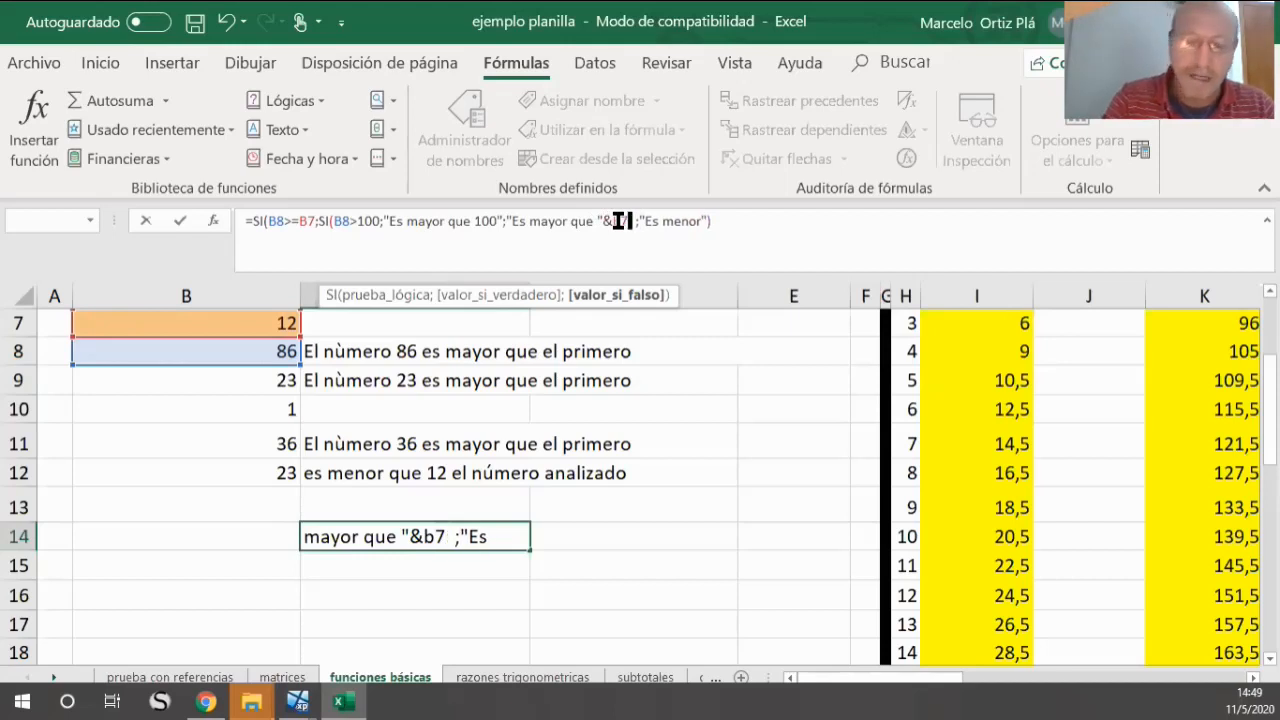
pyautogui.write('0')
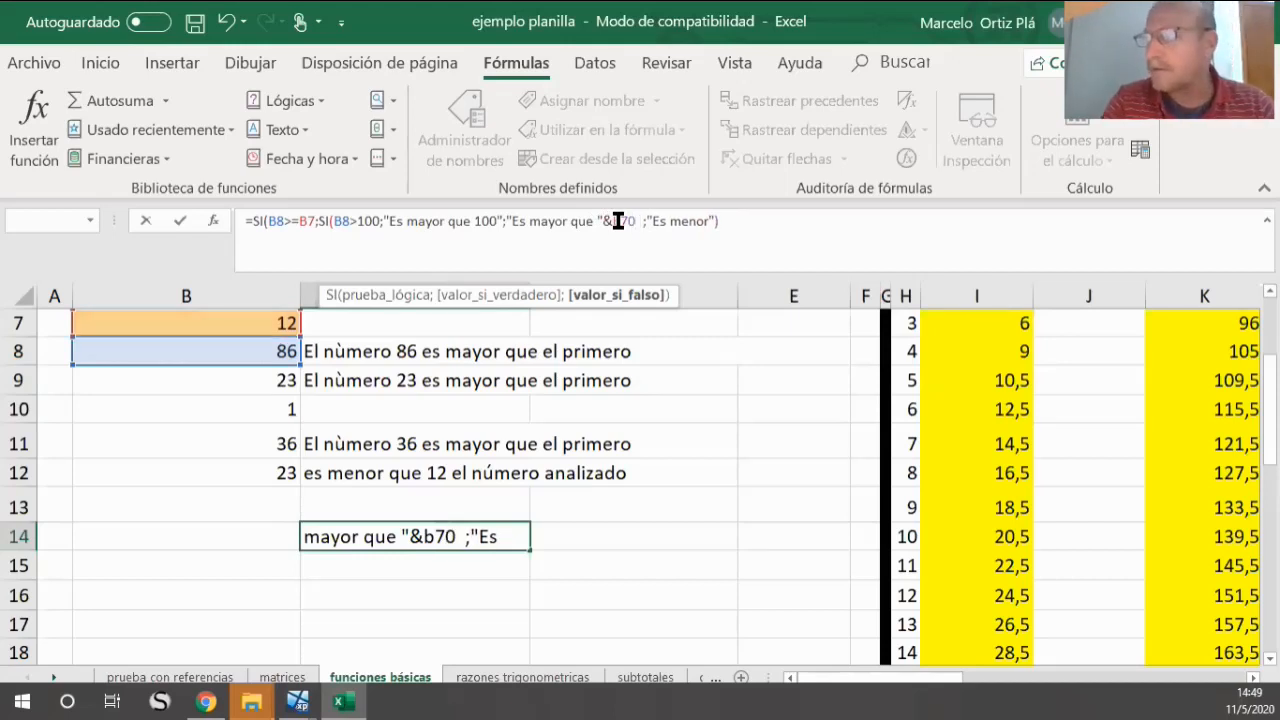
pyautogui.press('BackSpace')
# Step: Close the nested SI with a parenthesis after B7 in C14, remove the extra spaces and enter the formula
pyautogui.write(')')
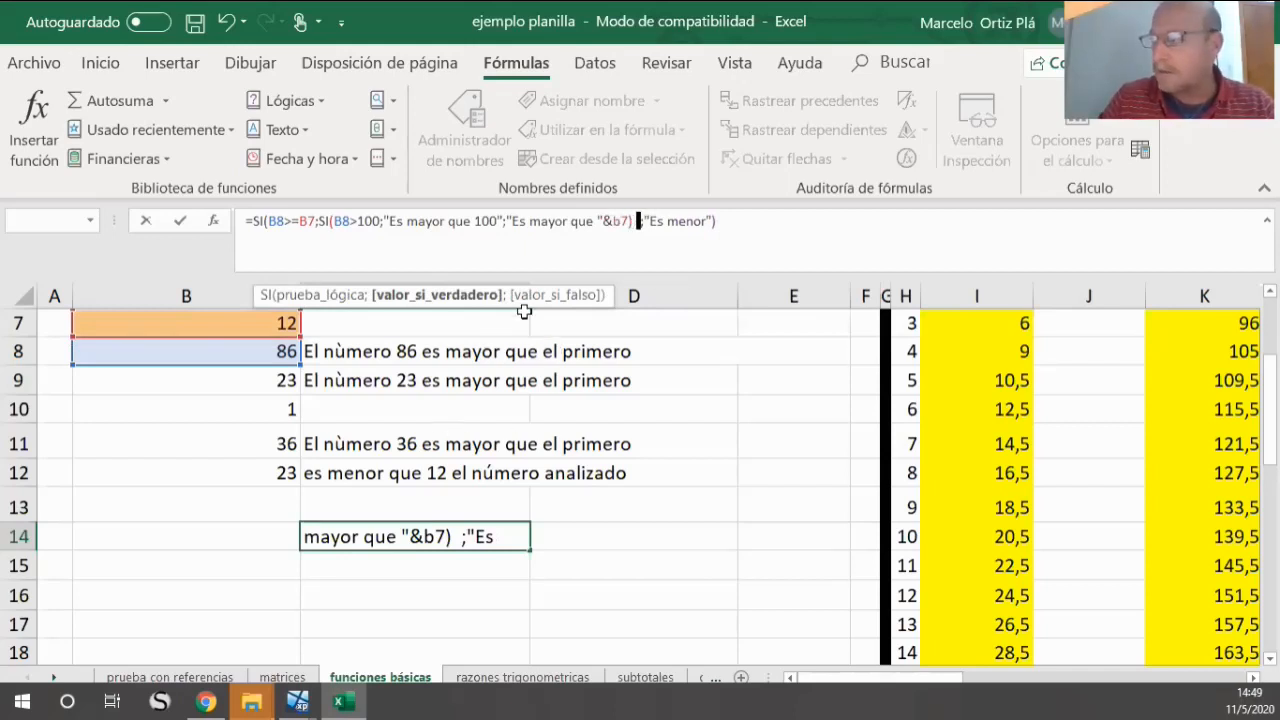
pyautogui.press('Delete')
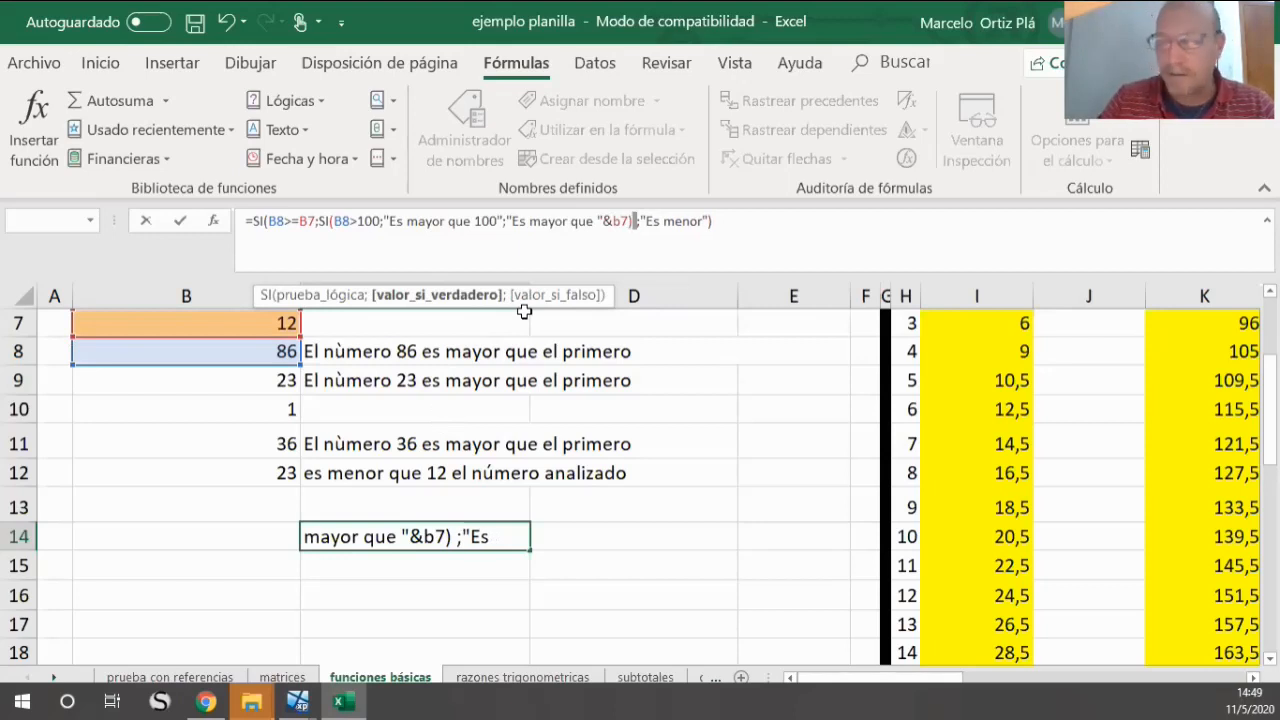
pyautogui.press('BackSpace')
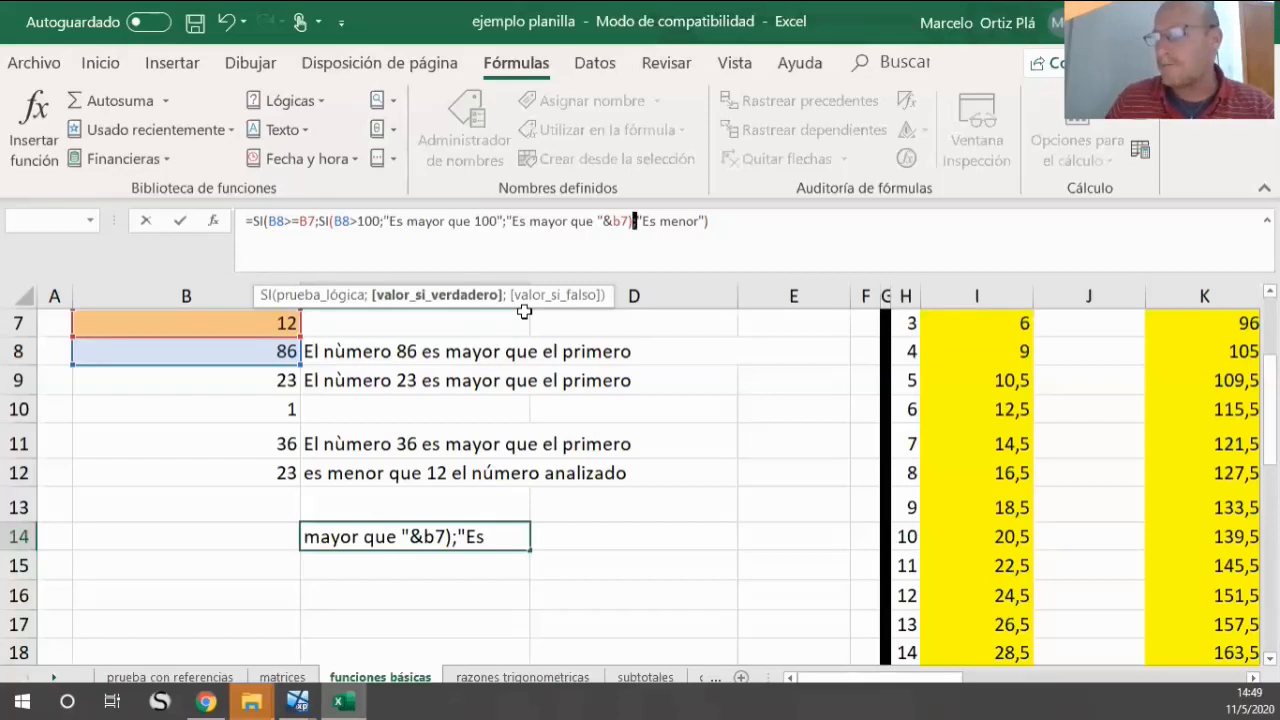
pyautogui.press('Return')
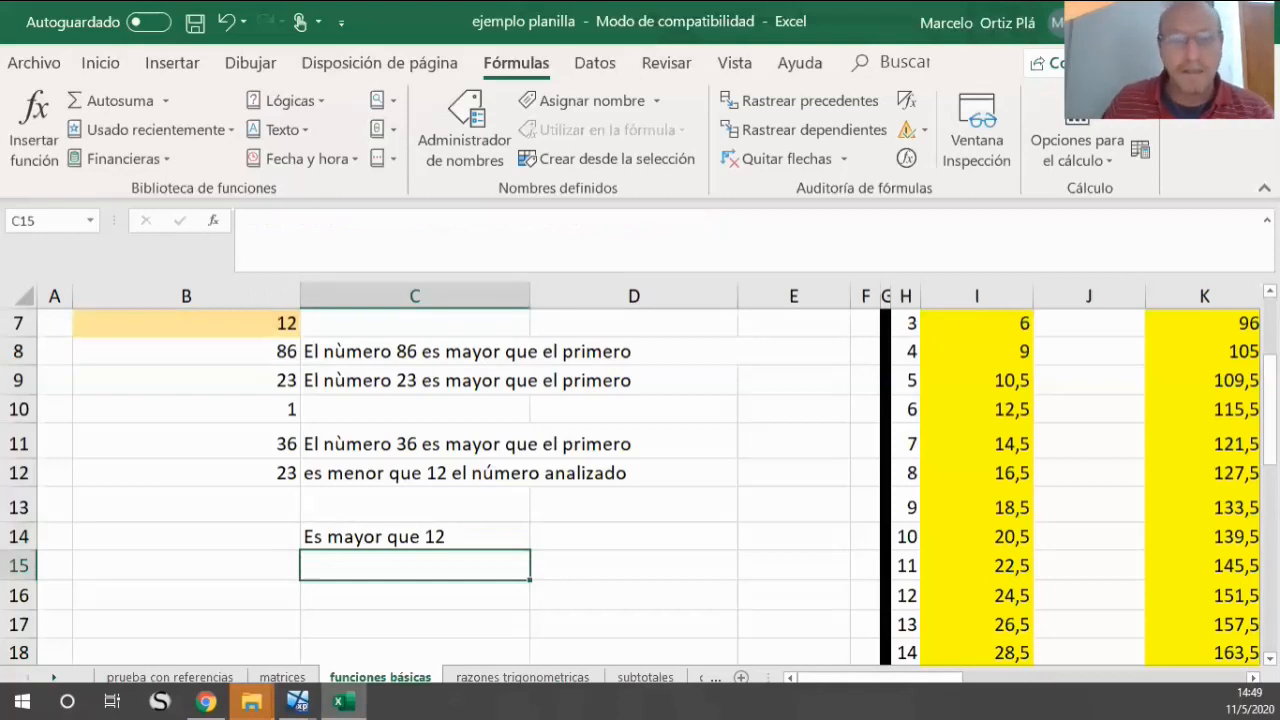
pyautogui.click(424, 538)
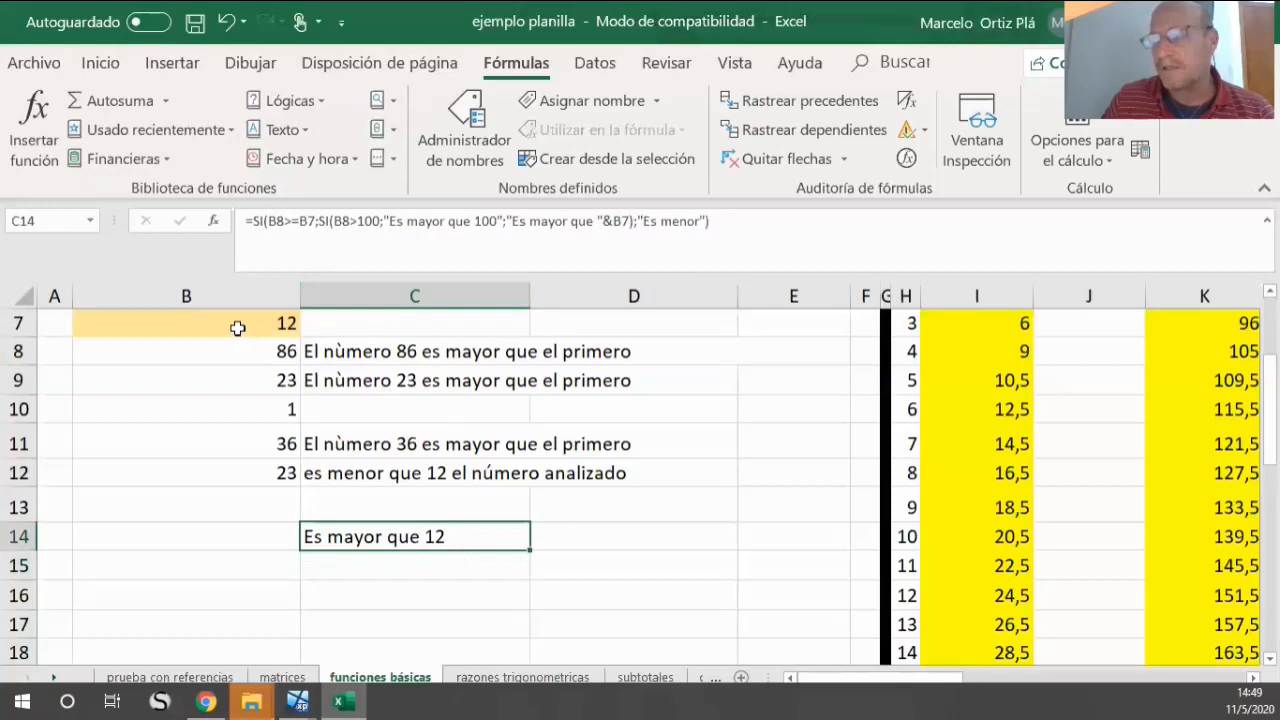
# Step: Set B8 to 186 and check the result of the nested SI formula in C14
pyautogui.click(236, 362)
pyautogui.write('186')
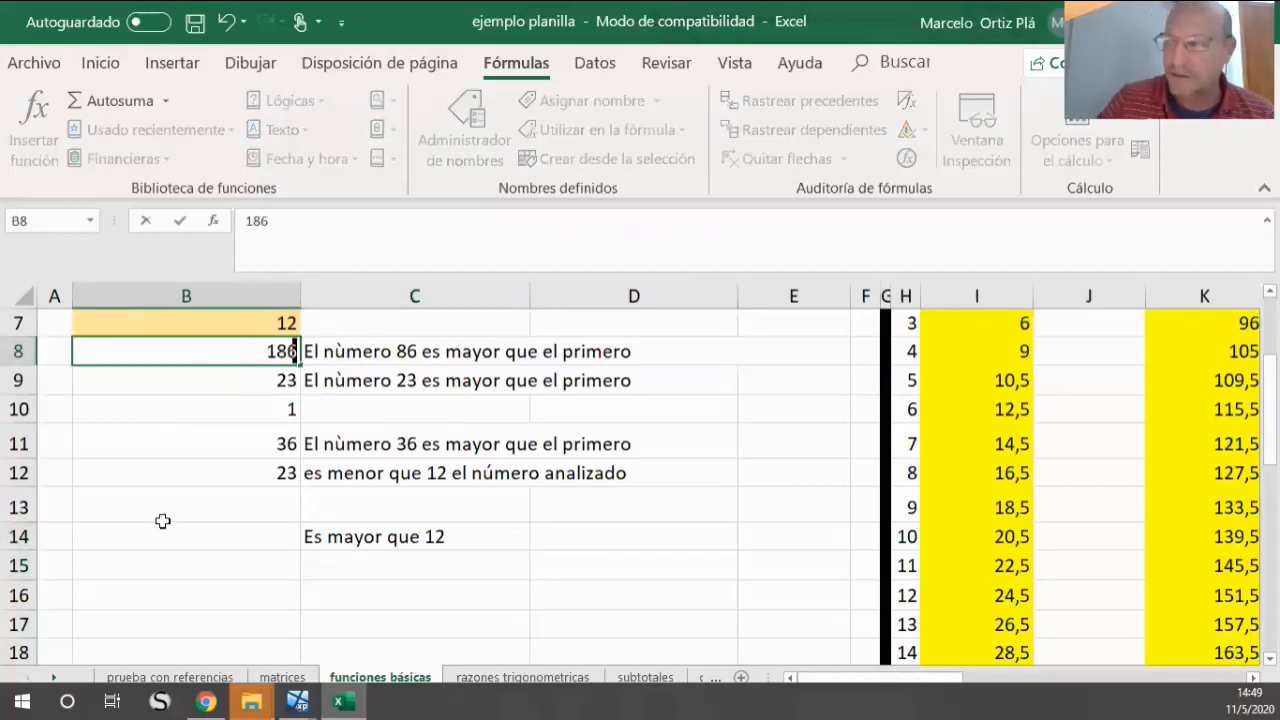
pyautogui.press('Return')
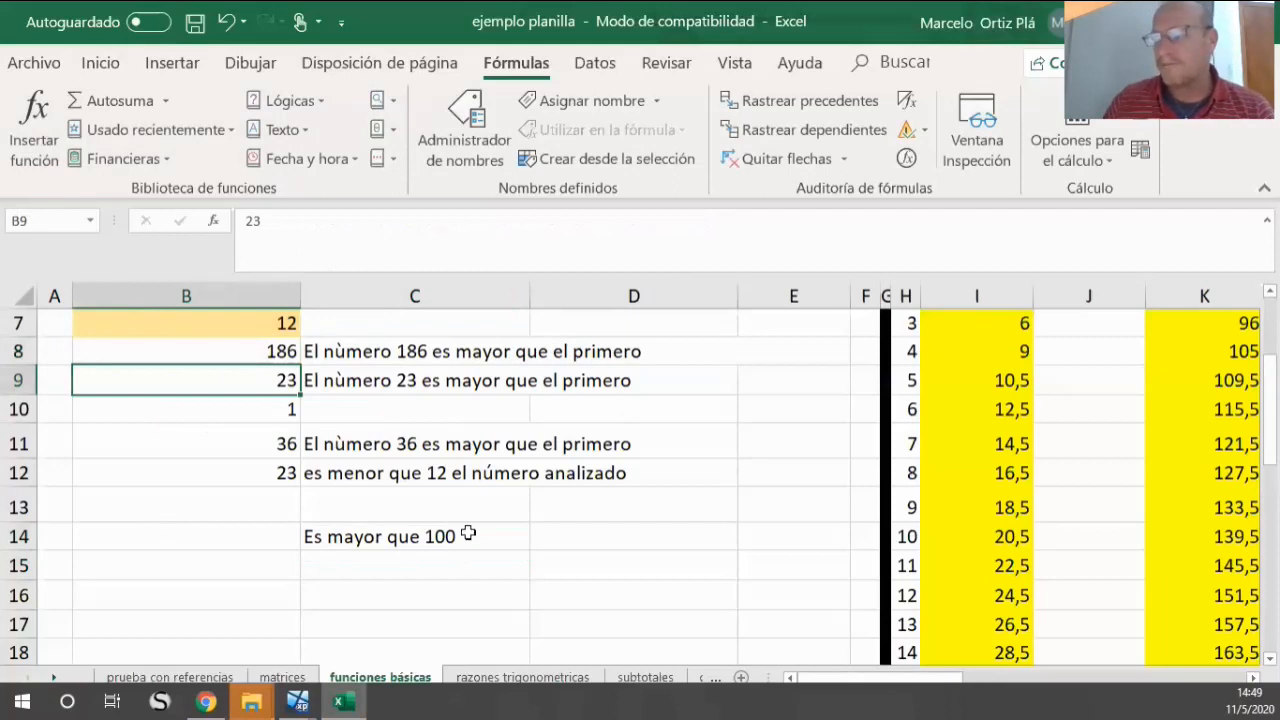
pyautogui.click(230, 318)
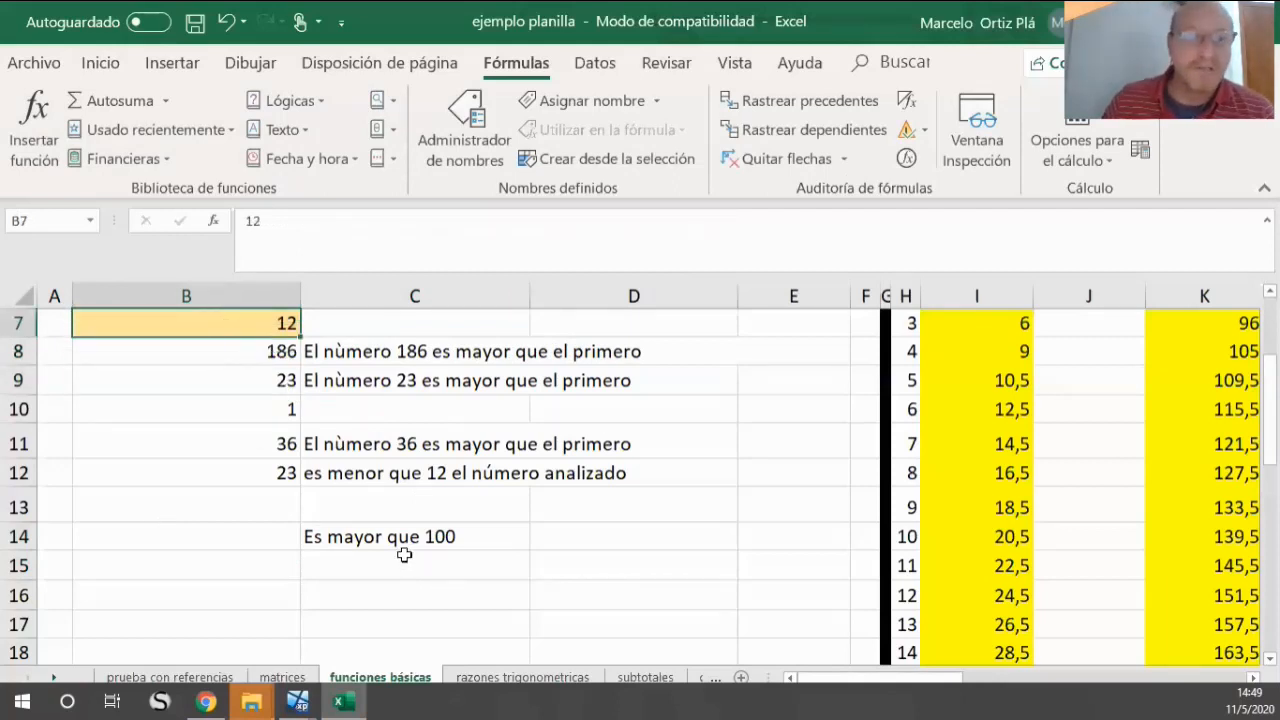
pyautogui.click(338, 536)
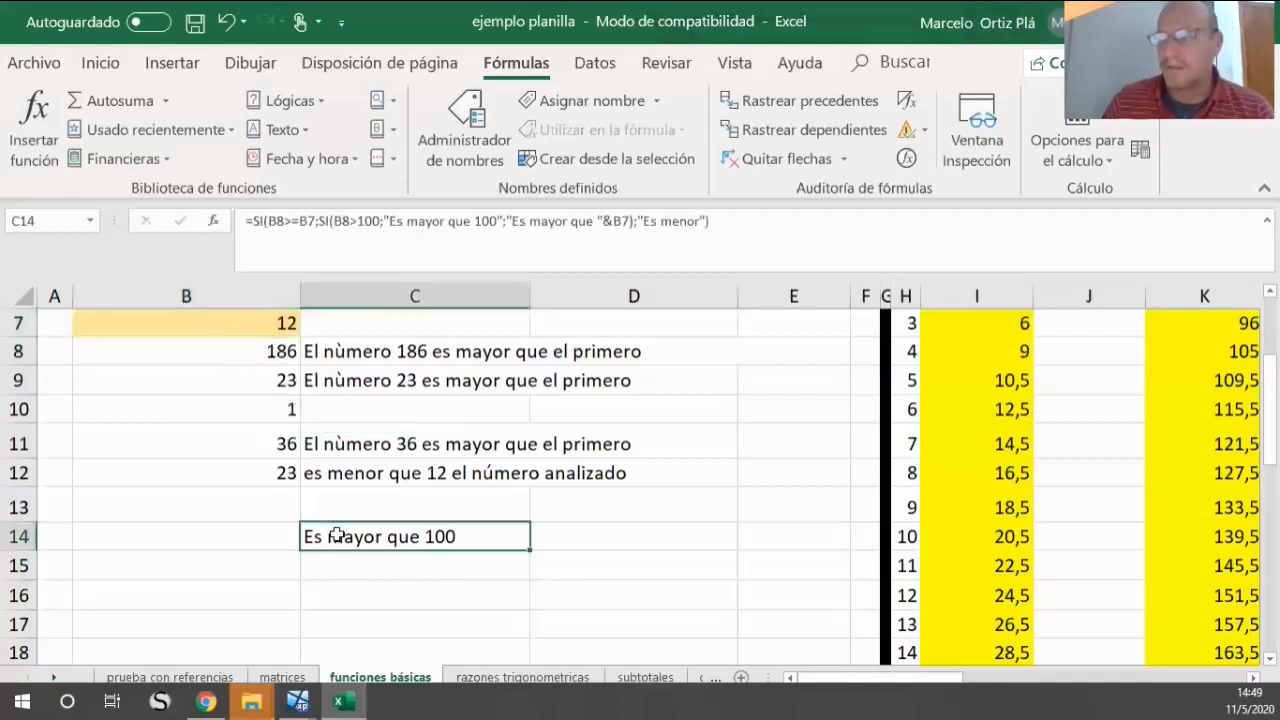
# Step: Set B8 to 86 to test the nested SI formula in C14 again
pyautogui.click(205, 346)
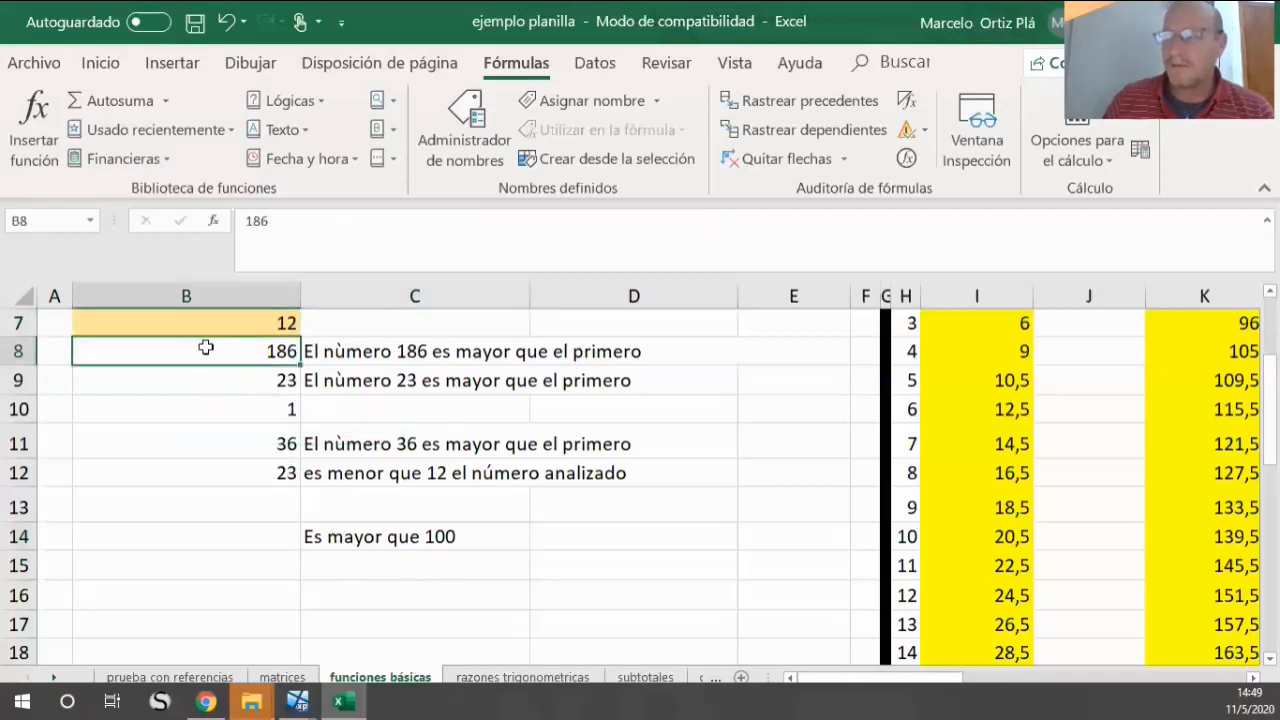
pyautogui.write('86')
pyautogui.press('Return')
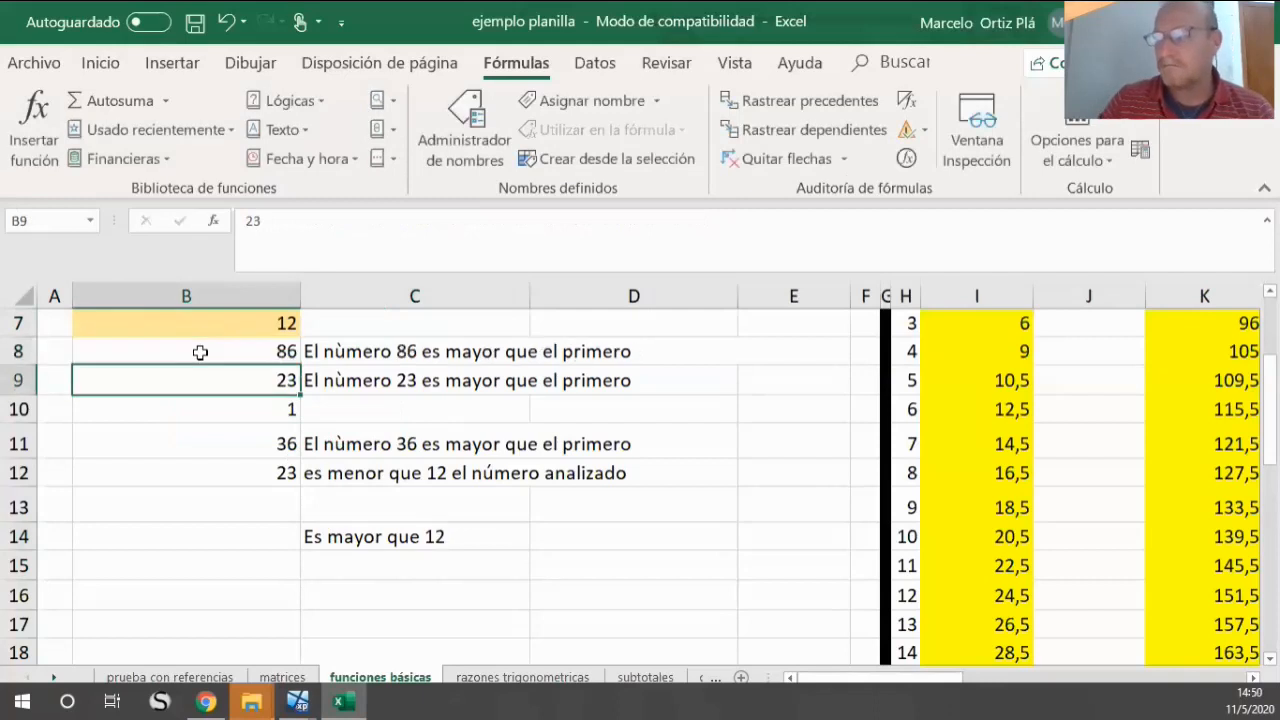
# Step: Set B8 to 11 and check the nested SI result in C14
pyautogui.click(200, 352)
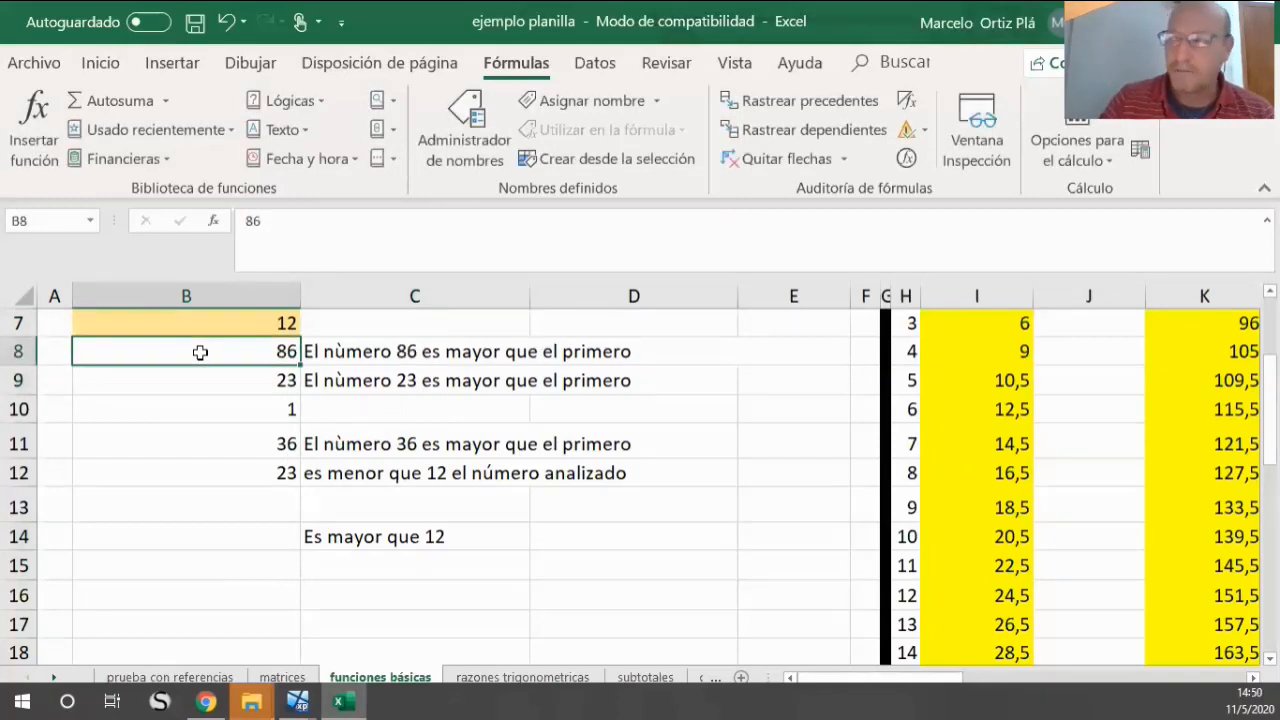
pyautogui.write('11')
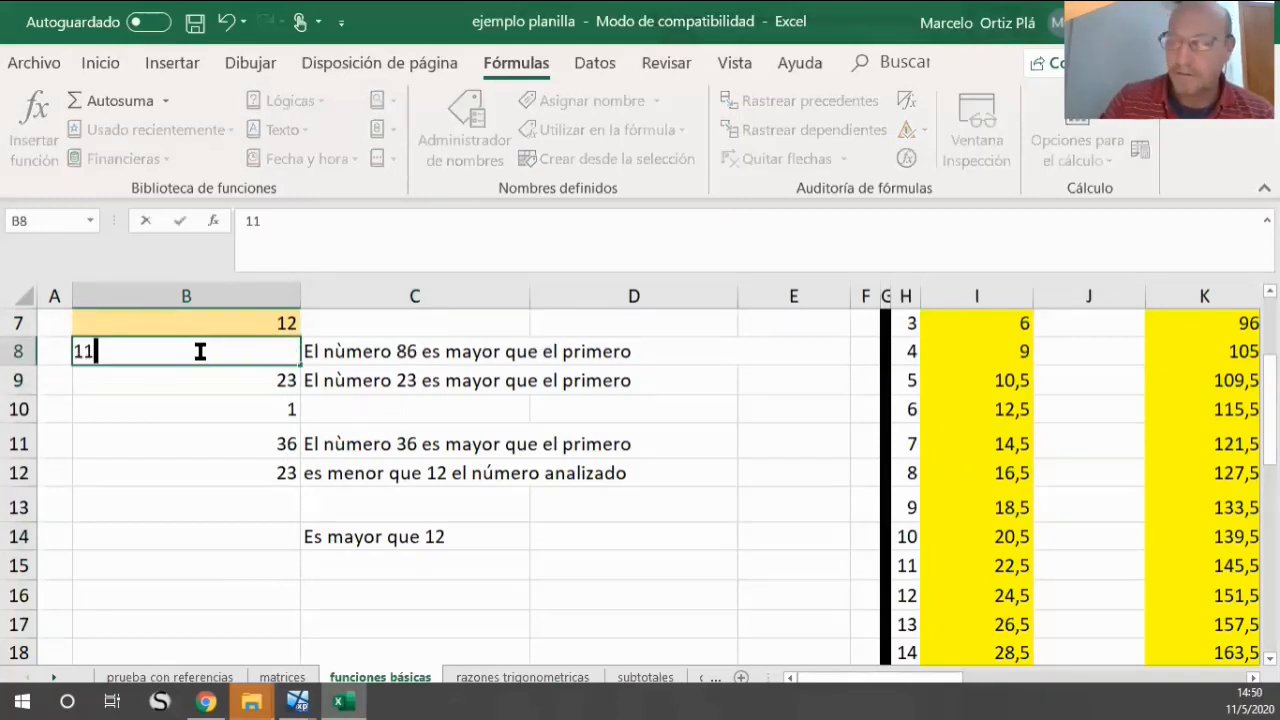
pyautogui.press('Return')
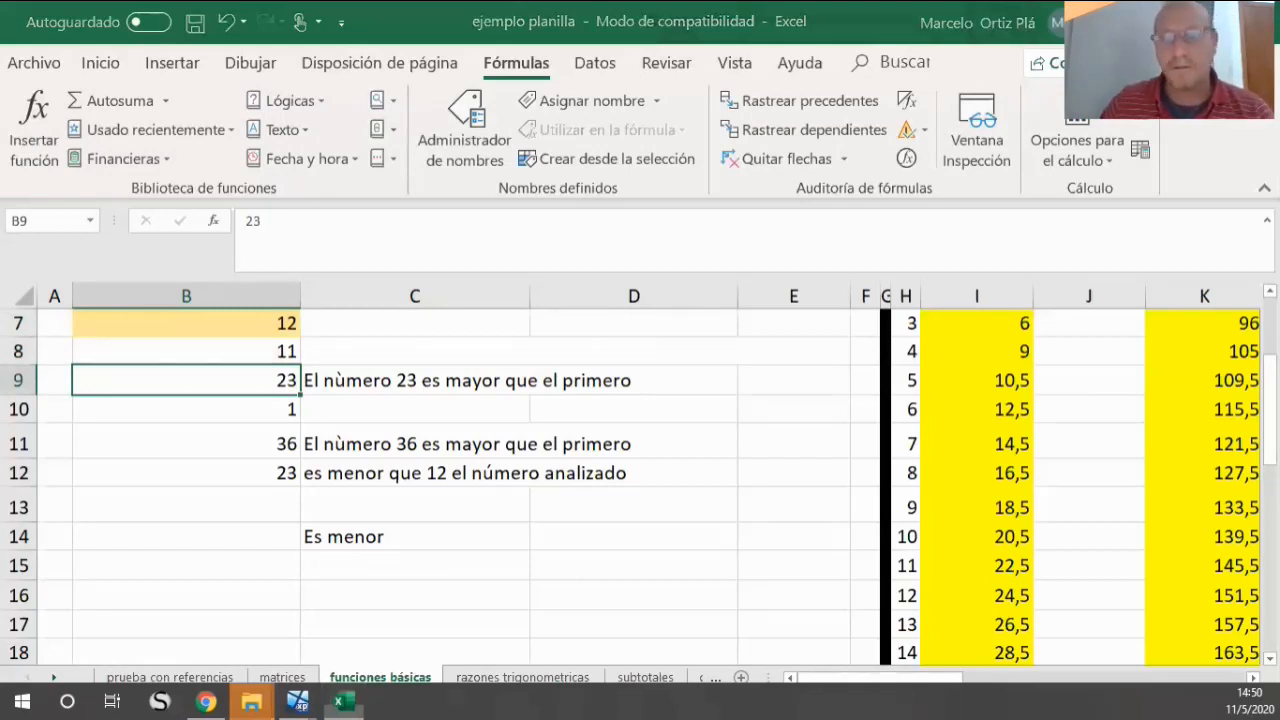
pyautogui.click(370, 537)
# Step: Enter the label "Funciones l[ogicas anidadas" in C13, above the nested SI formula
pyautogui.click(311, 503)
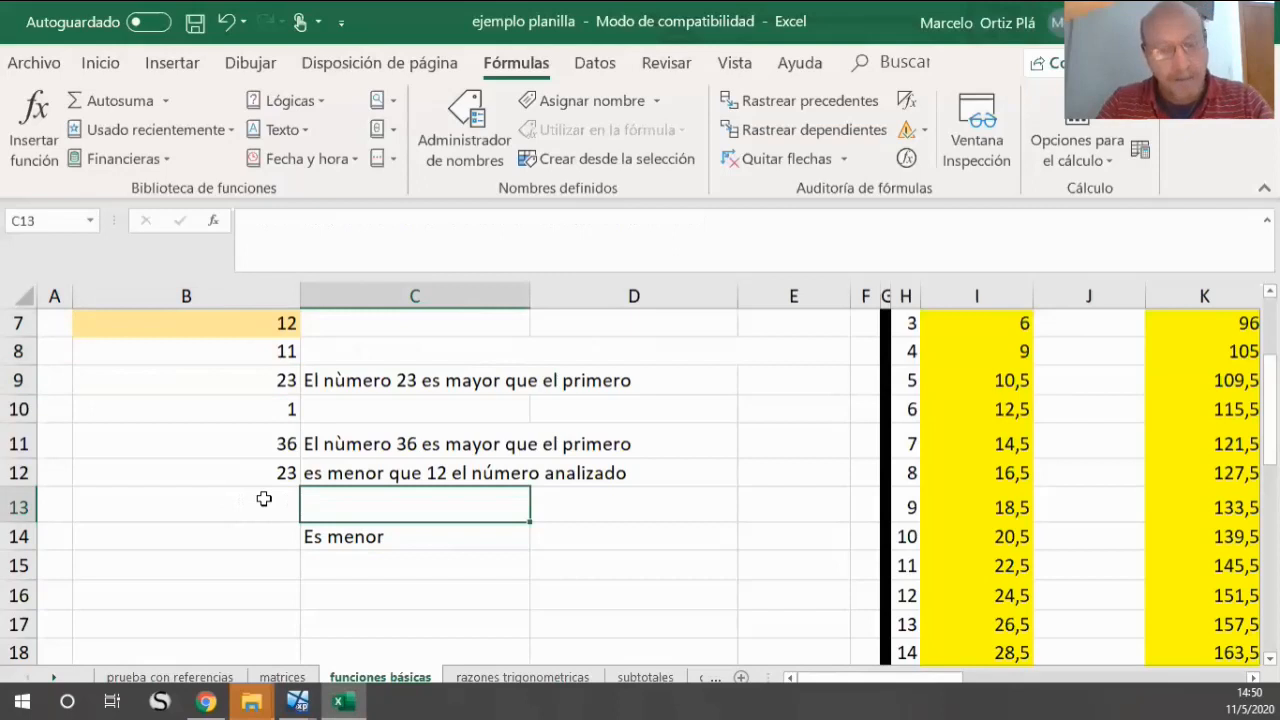
pyautogui.write('F')
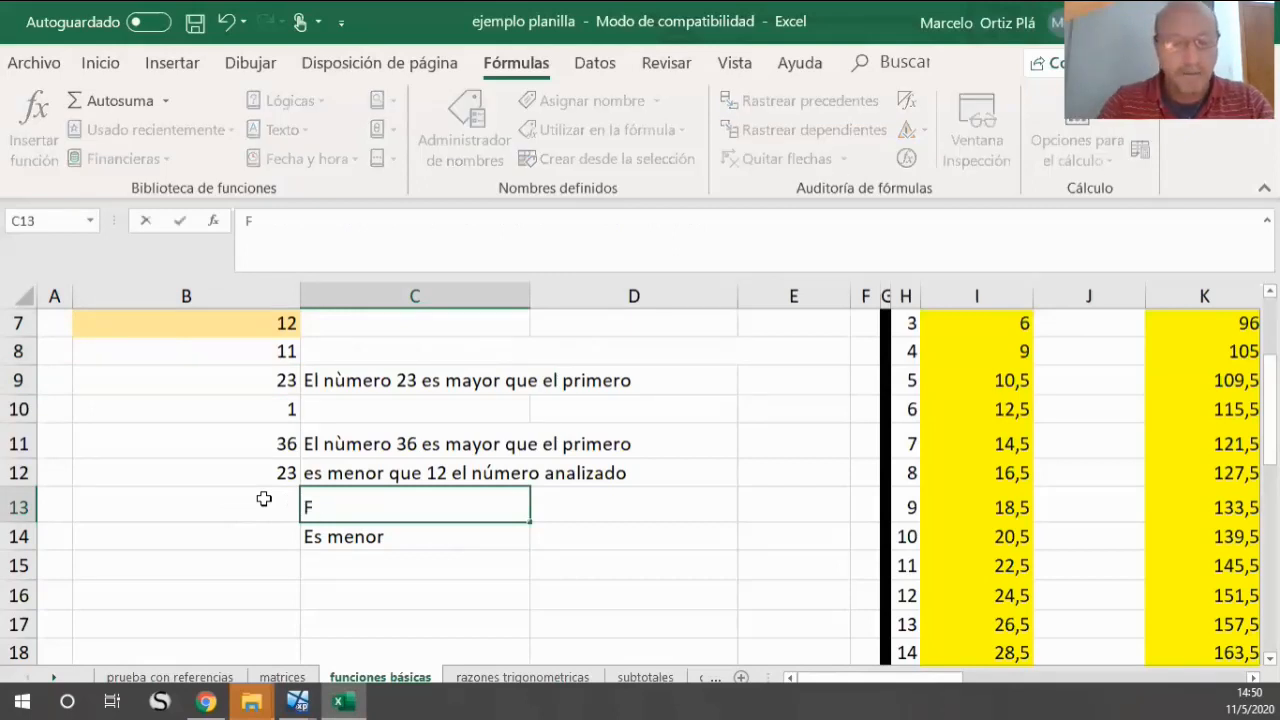
pyautogui.write('uncione')
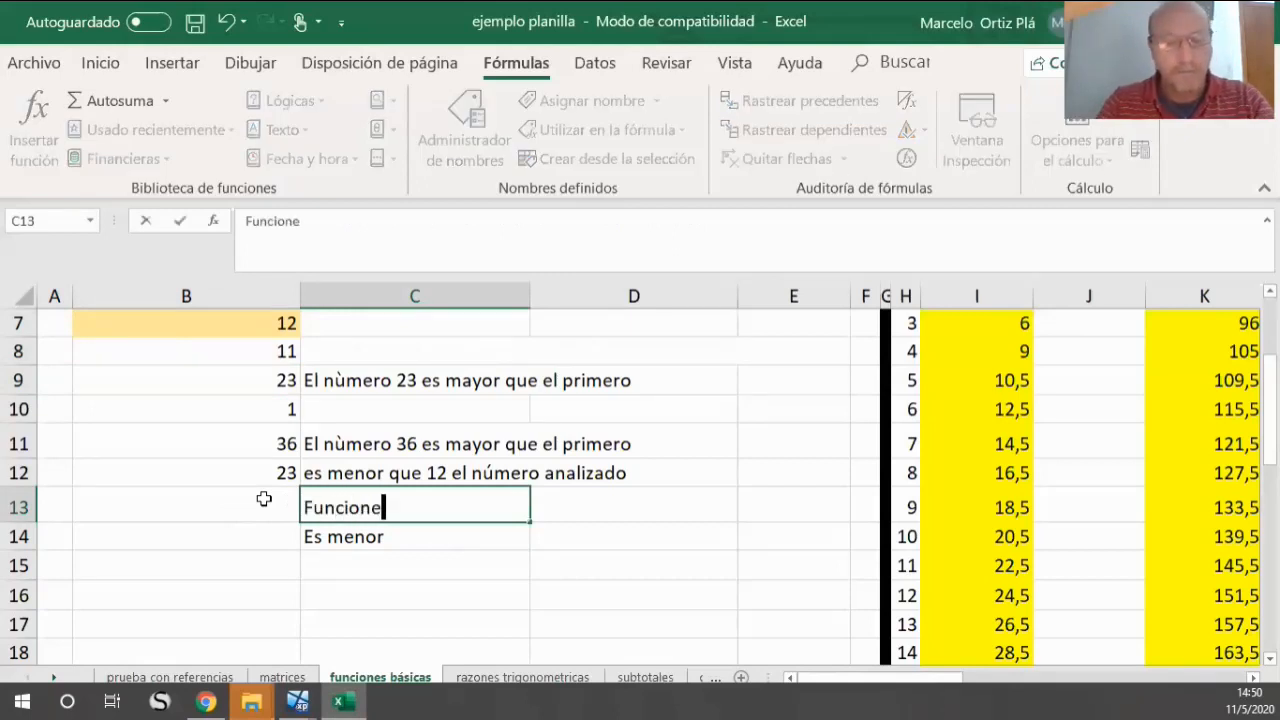
pyautogui.write('s l[o')
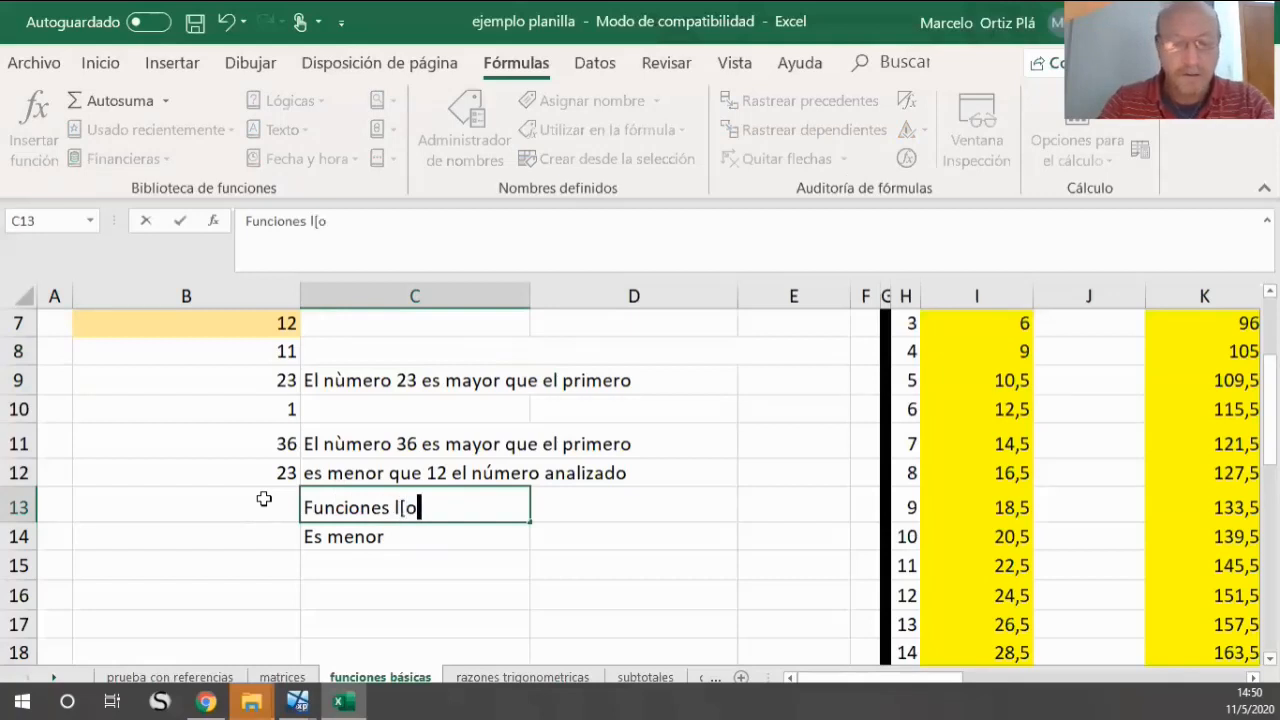
pyautogui.write('gicas conca')
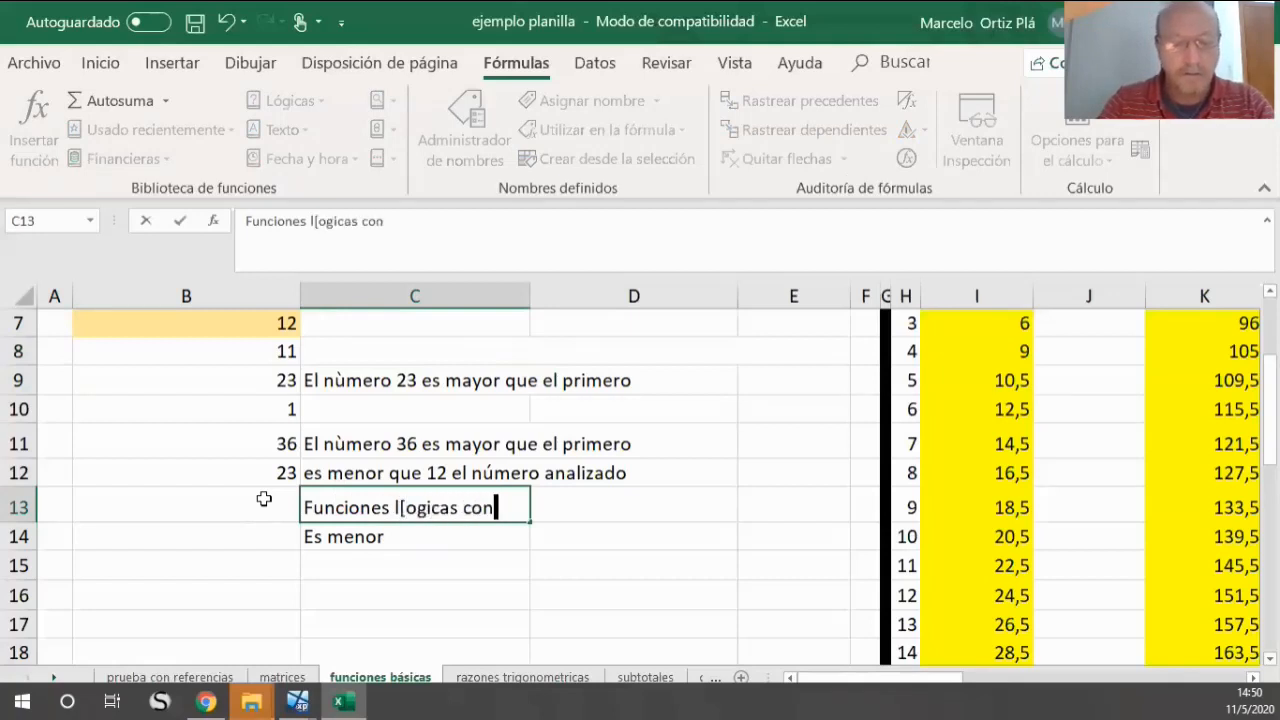
pyautogui.press('BackSpace')
pyautogui.press('BackSpace')
pyautogui.press('BackSpace')
pyautogui.press('BackSpace')
pyautogui.press('BackSpace')
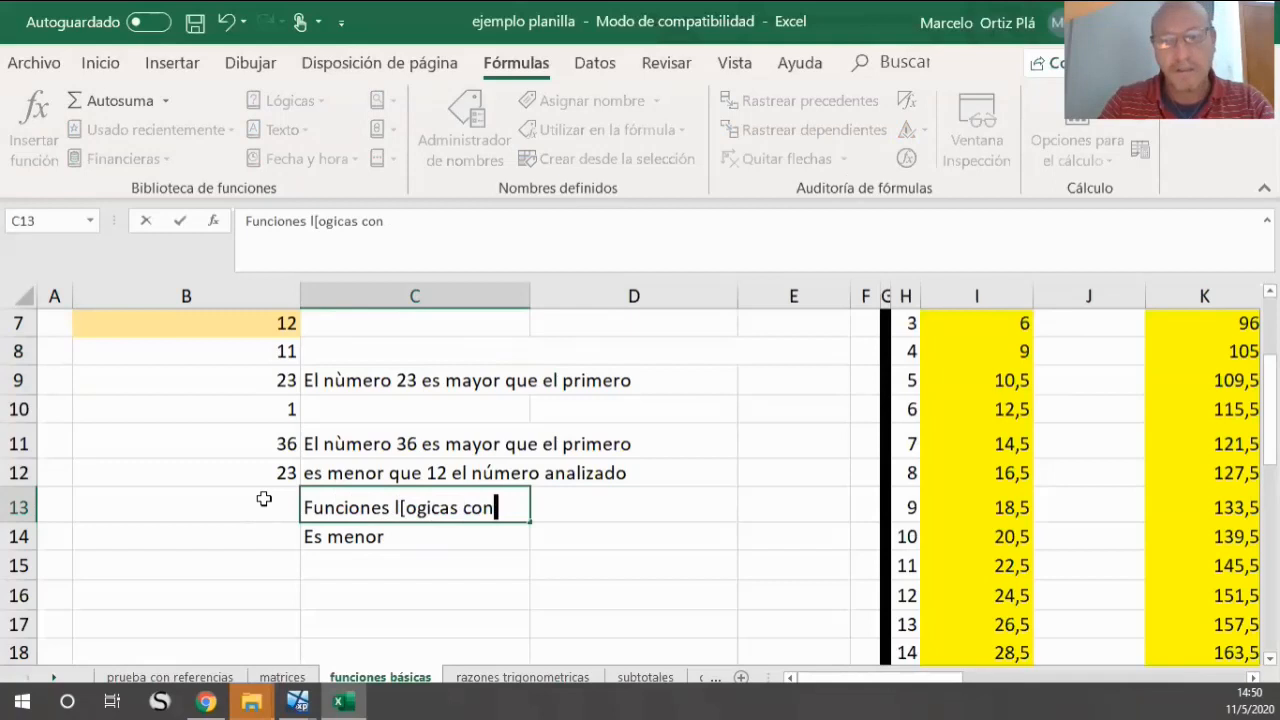
pyautogui.write('anidad')
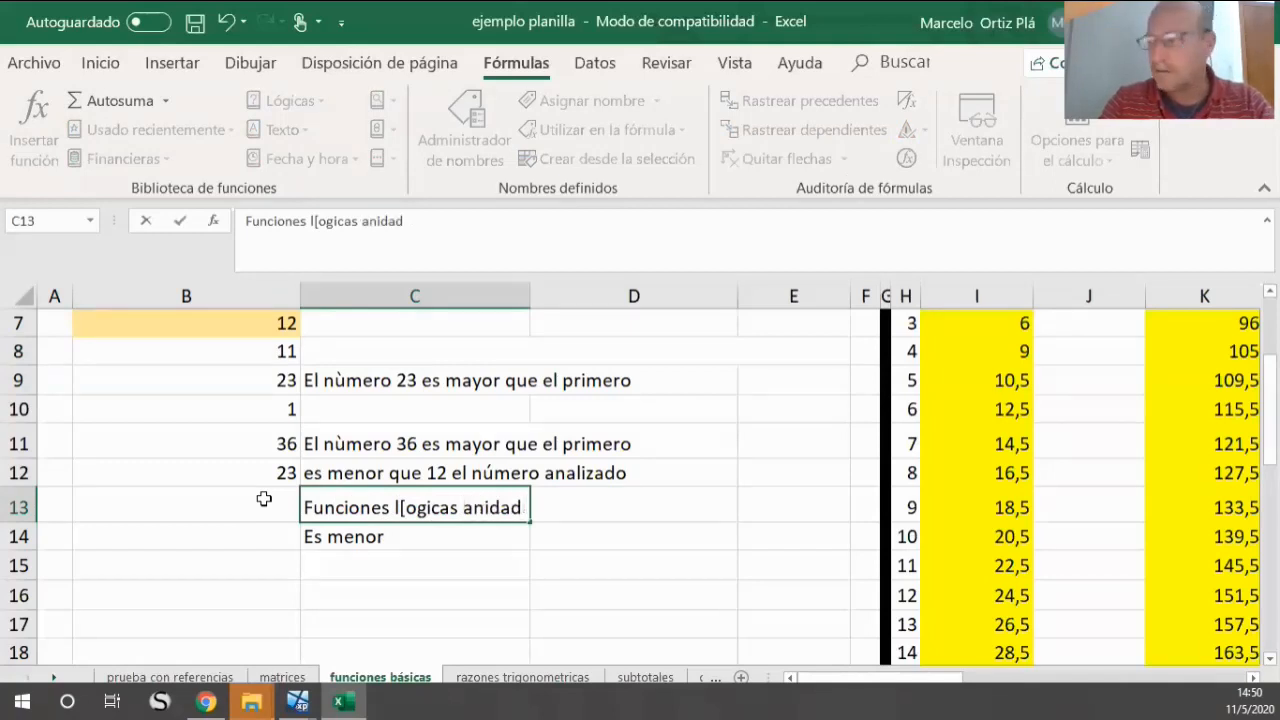
pyautogui.write('as')
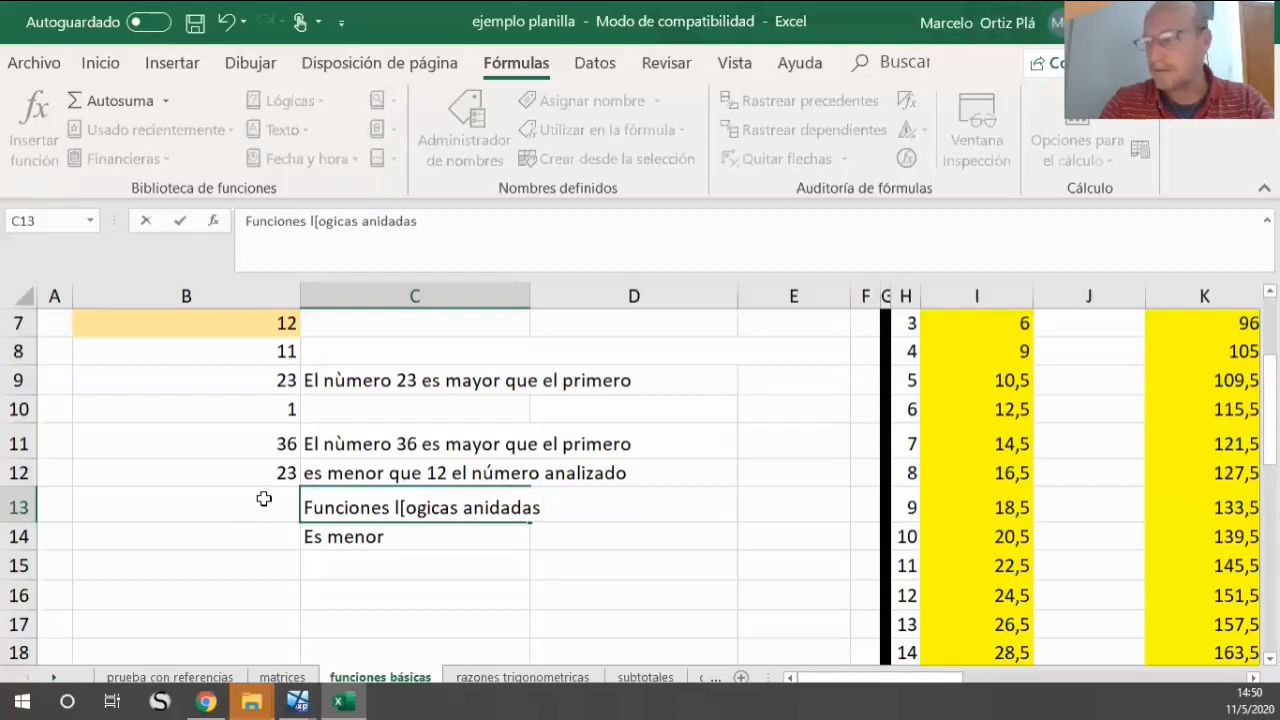
pyautogui.press('Left')
pyautogui.press('Left')
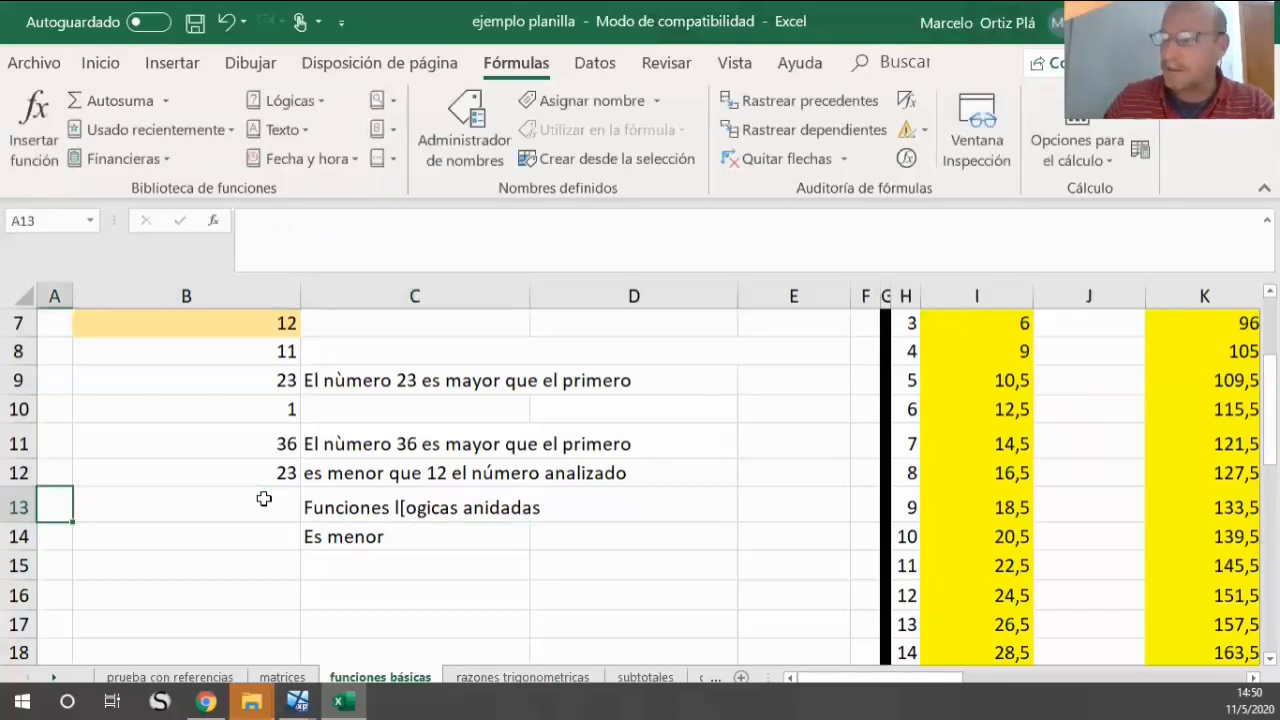
# Step: Correct "l[ogicas" to "lógicas" in the C13 label
pyautogui.click(308, 506)
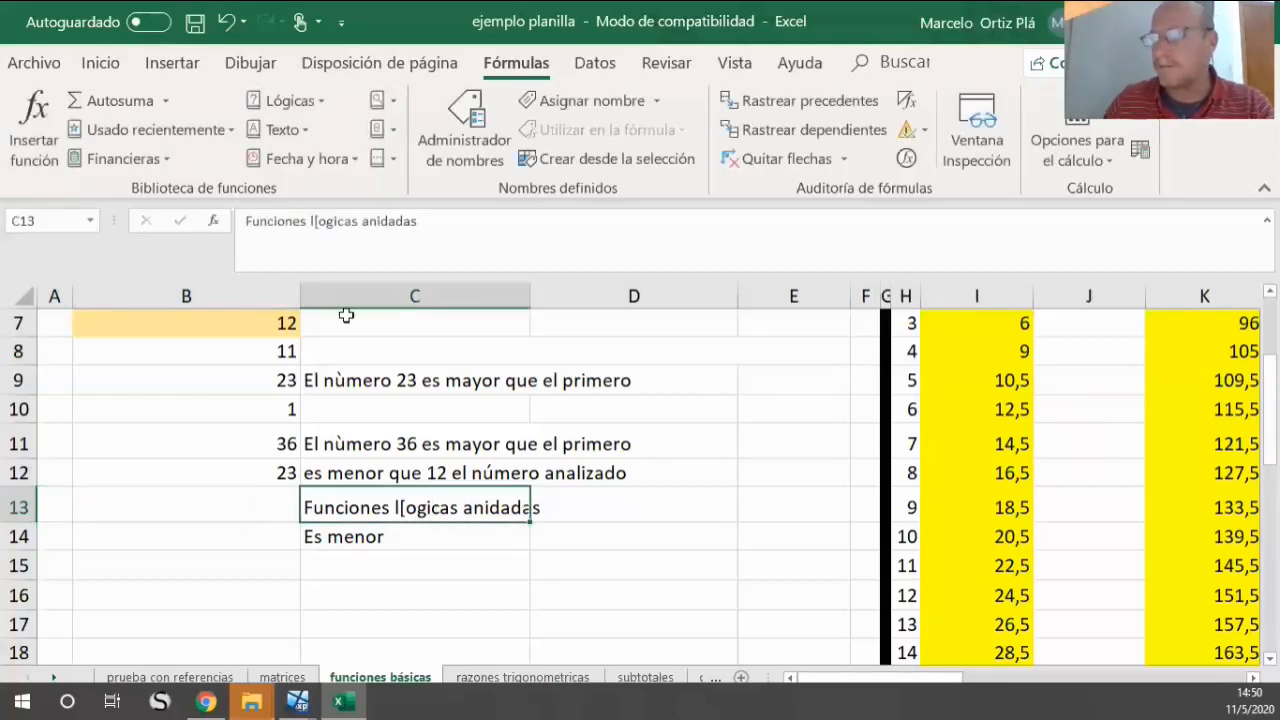
pyautogui.click(325, 221)
pyautogui.press('BackSpace')
pyautogui.press('BackSpace')
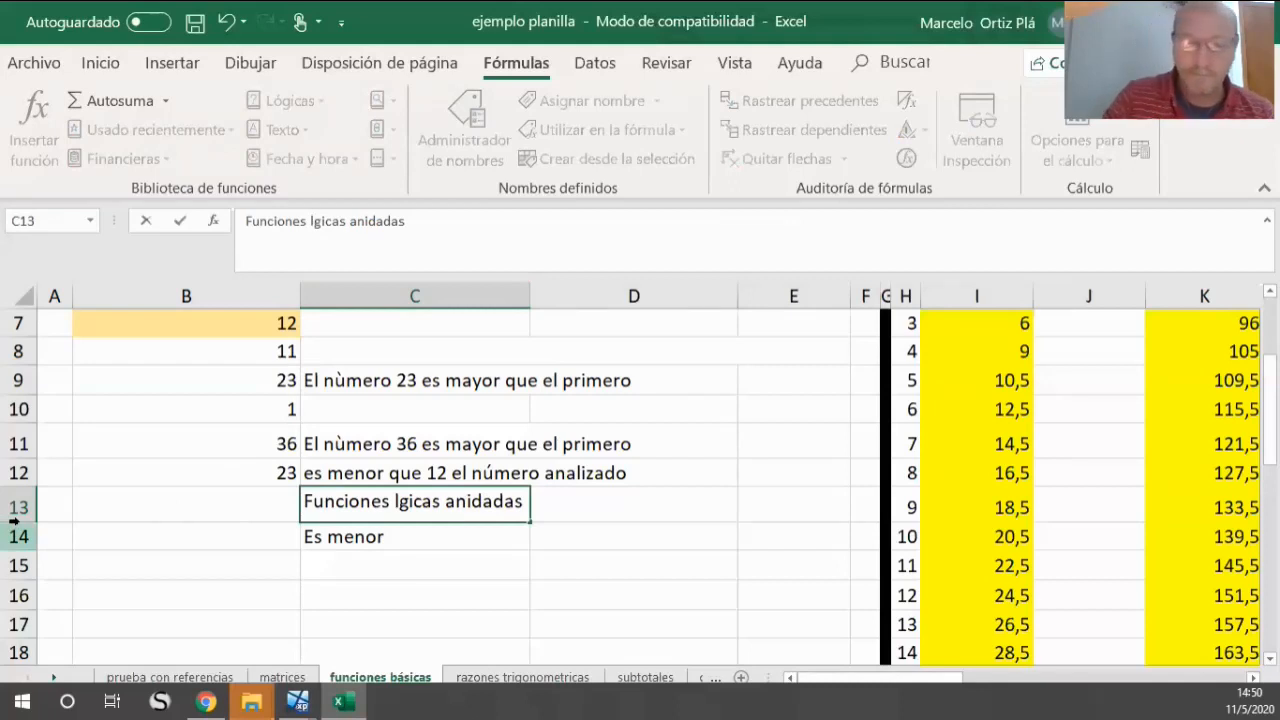
pyautogui.write('ó')
pyautogui.press('Return')
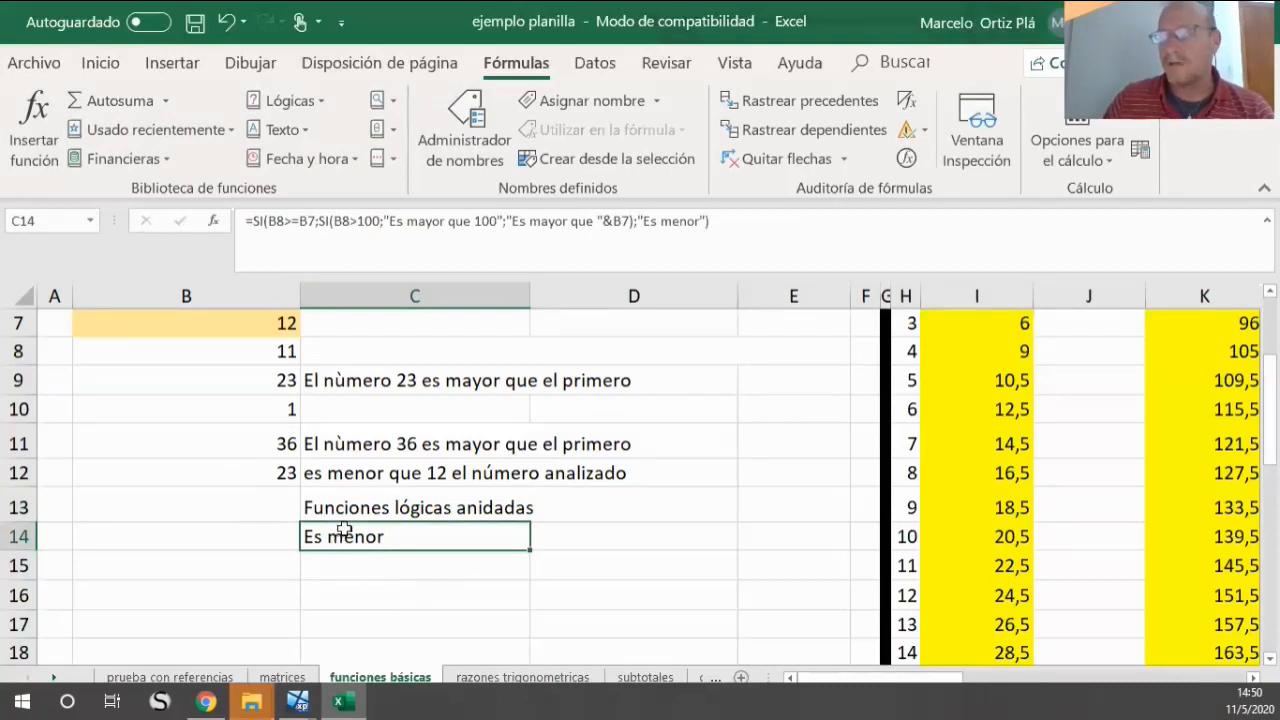
pyautogui.moveTo(728, 222); pyautogui.dragTo(251, 228)
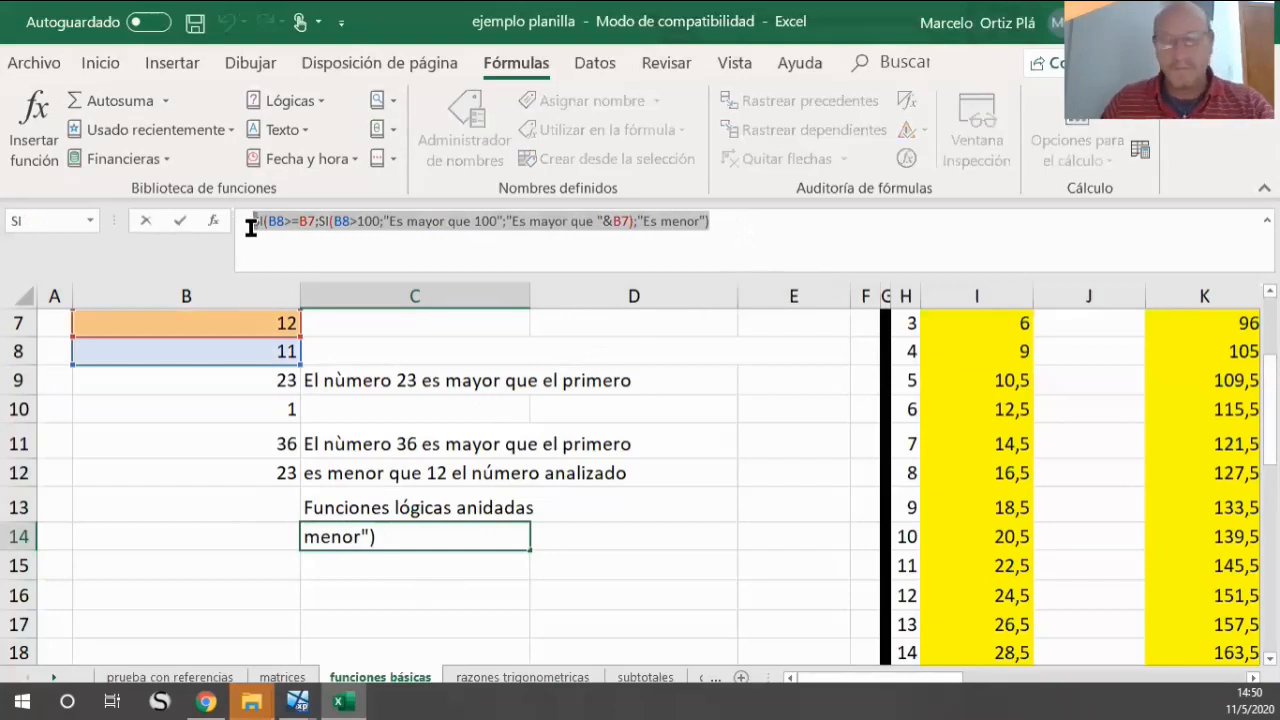
pyautogui.click(331, 569)
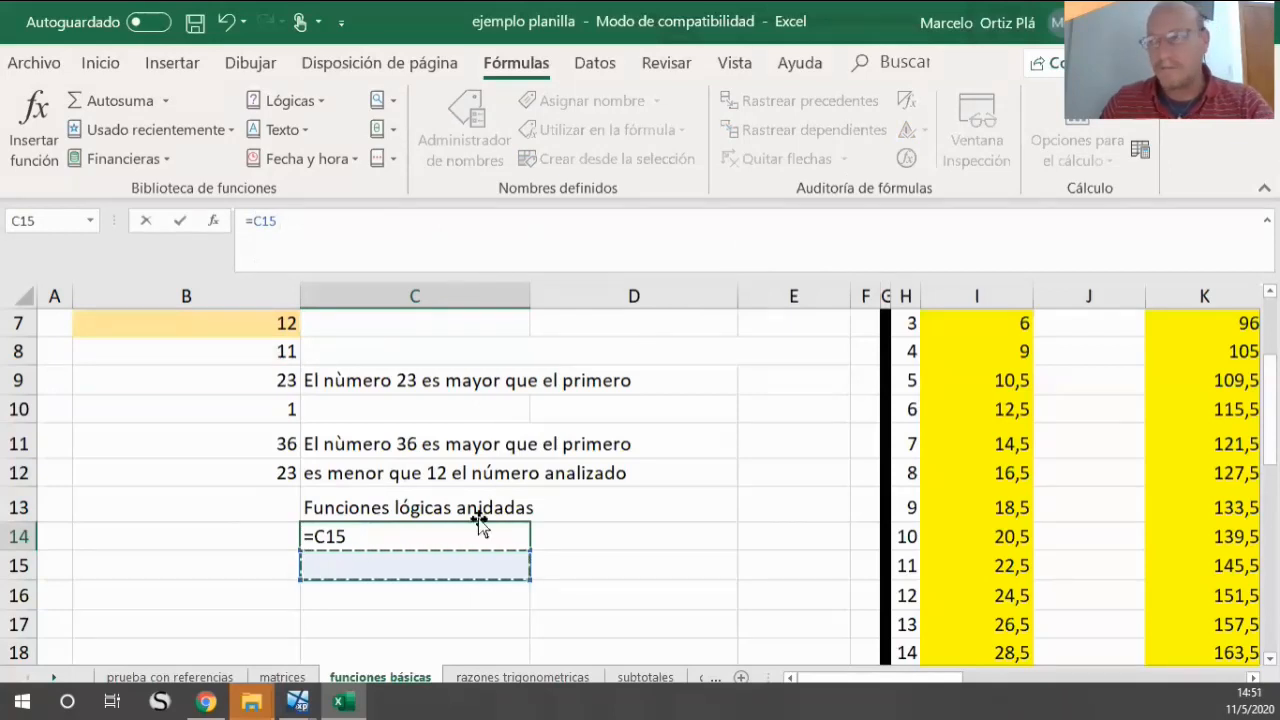
pyautogui.click(227, 21)
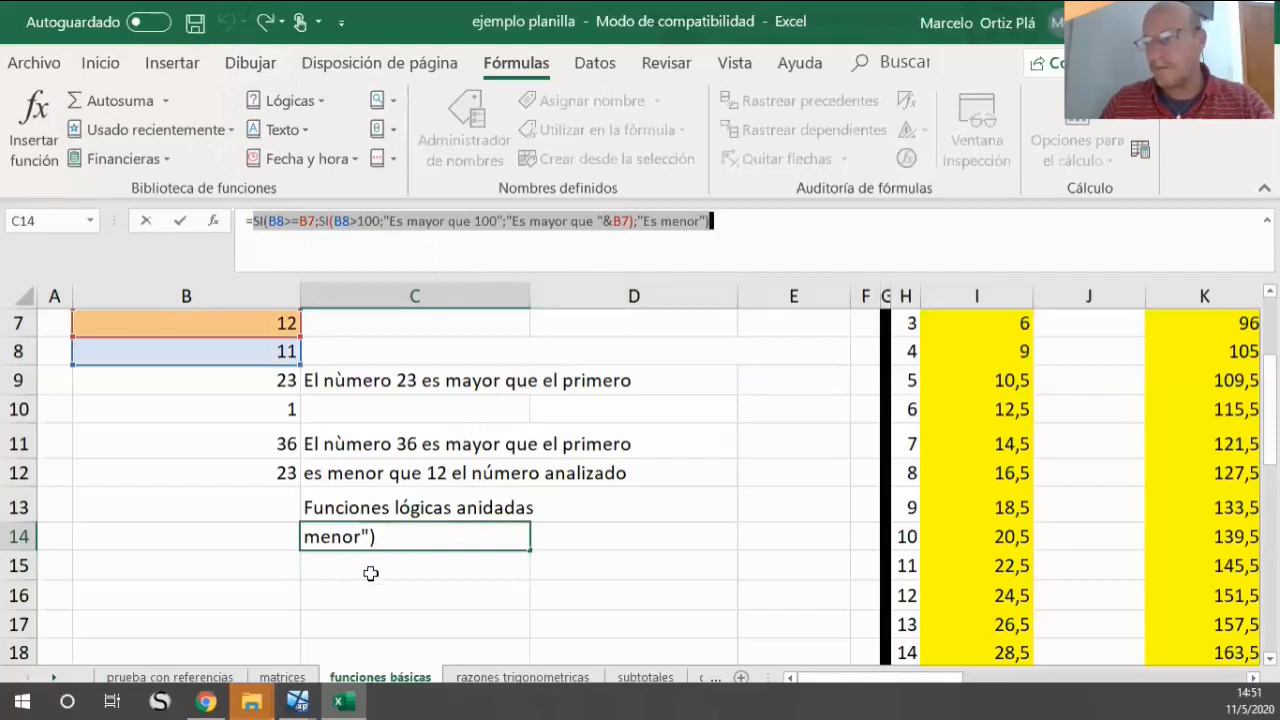
pyautogui.hotkey('ctrl', 'y')
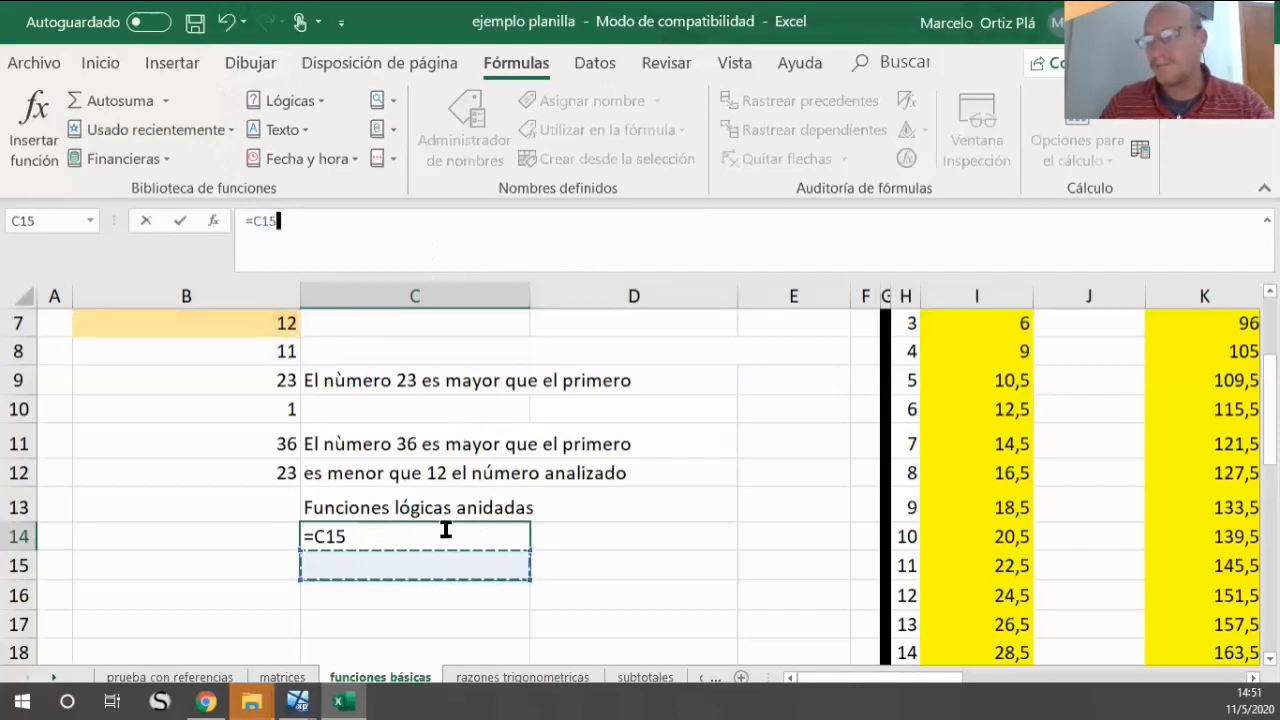
pyautogui.click(227, 22)
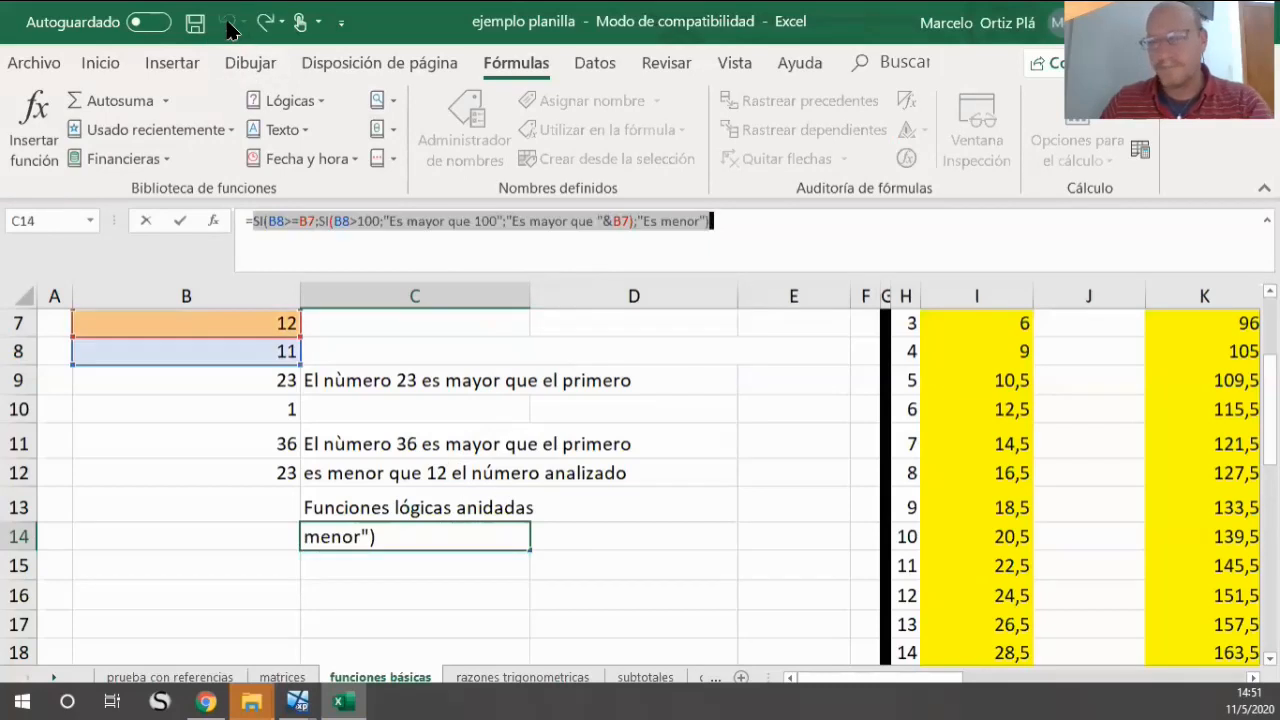
pyautogui.click(386, 574)
pyautogui.click(373, 536)
pyautogui.moveTo(710, 221); pyautogui.dragTo(247, 221)
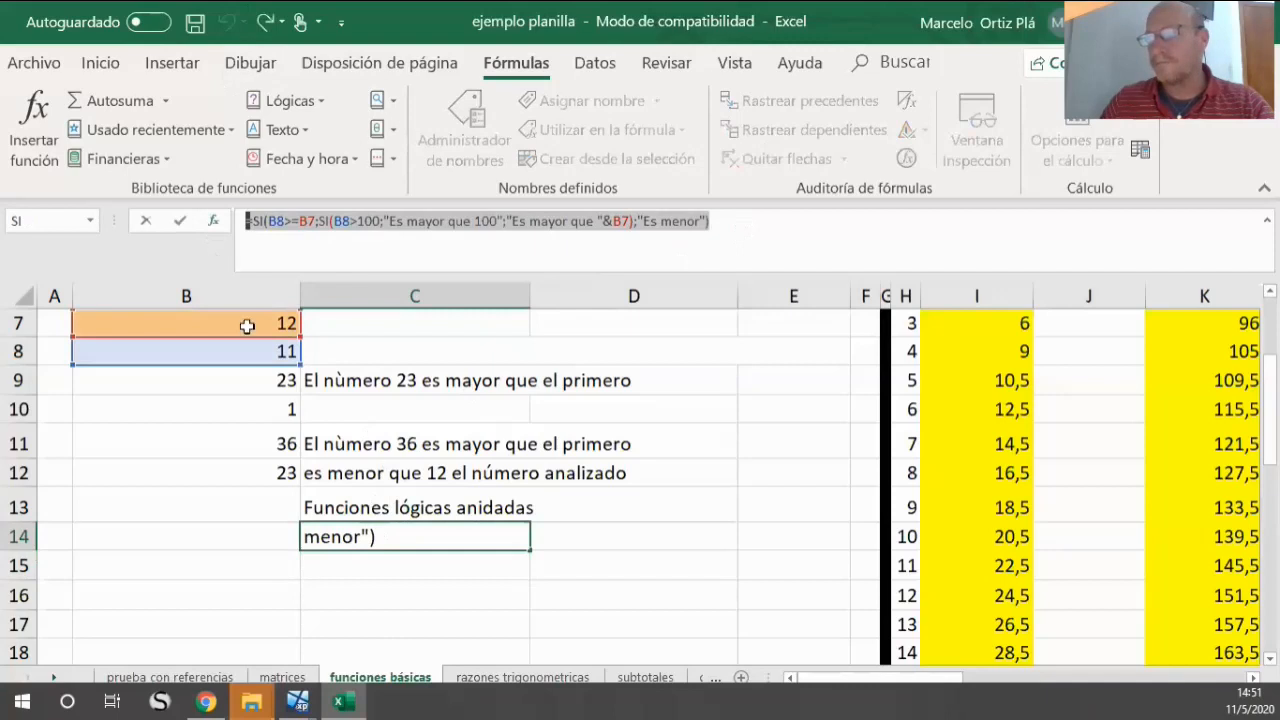
pyautogui.write('=')
pyautogui.click(697, 557)
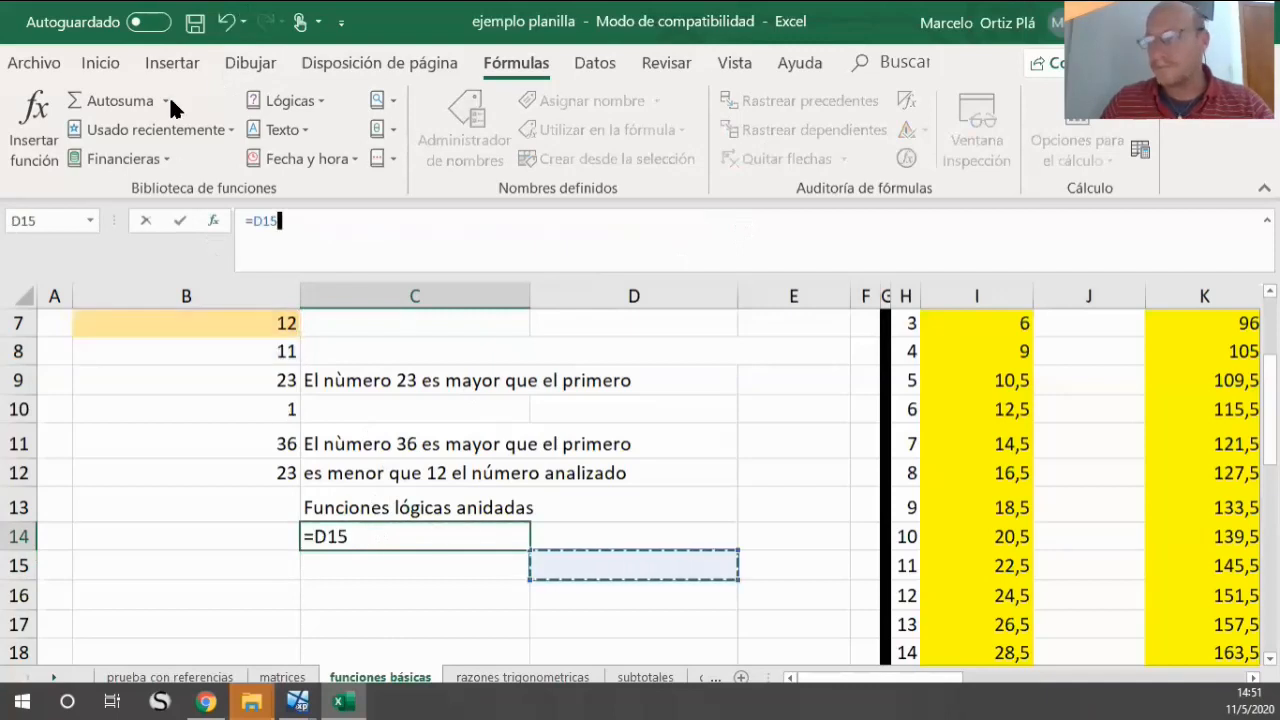
pyautogui.click(224, 21)
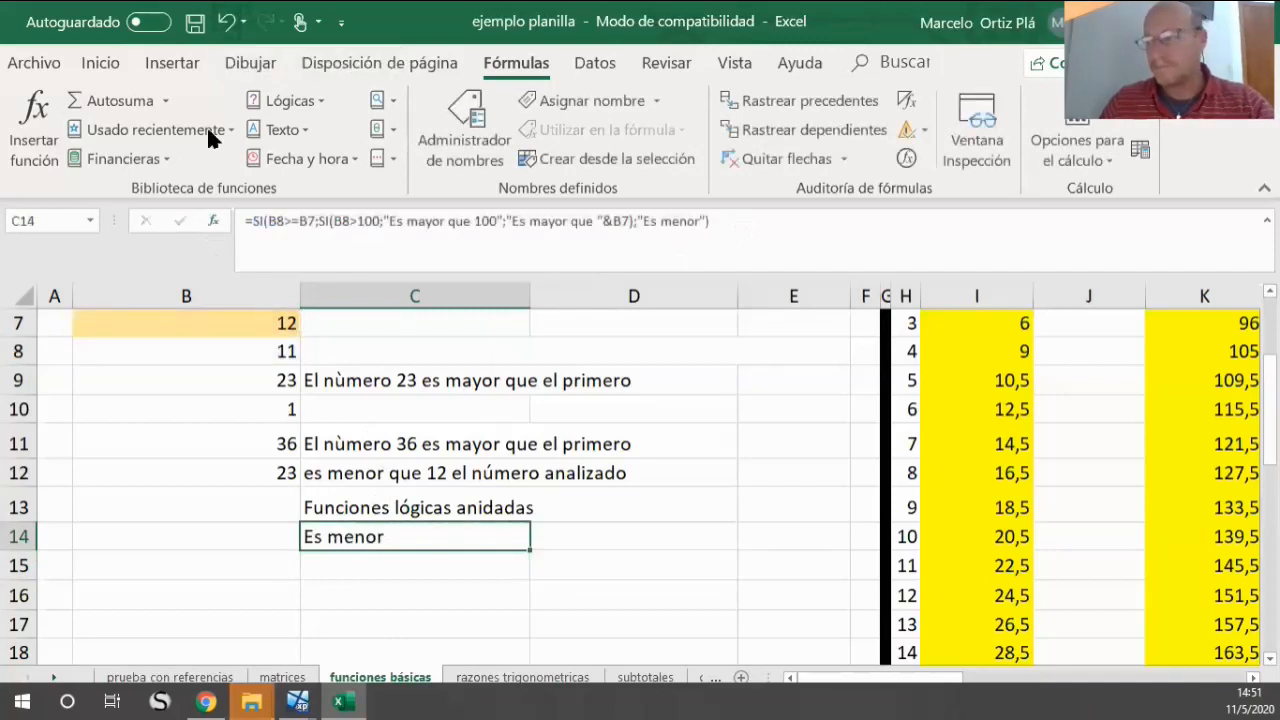
# Step: Copy the nested SI formula from C14 into C15 and remove its equals sign so it shows as text
pyautogui.click(354, 588)
pyautogui.click(369, 529)
pyautogui.hotkey('ctrl', 'c')
pyautogui.click(332, 570)
pyautogui.hotkey('ctrl', 'v')
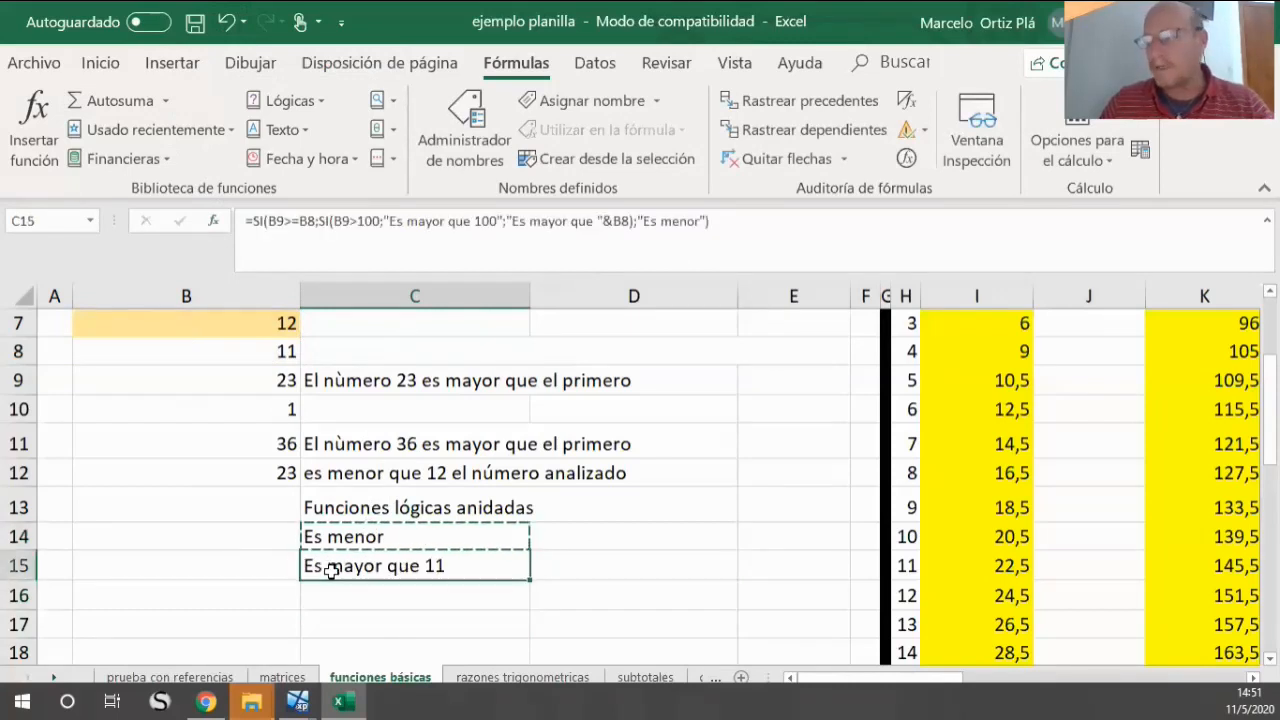
pyautogui.click(254, 221)
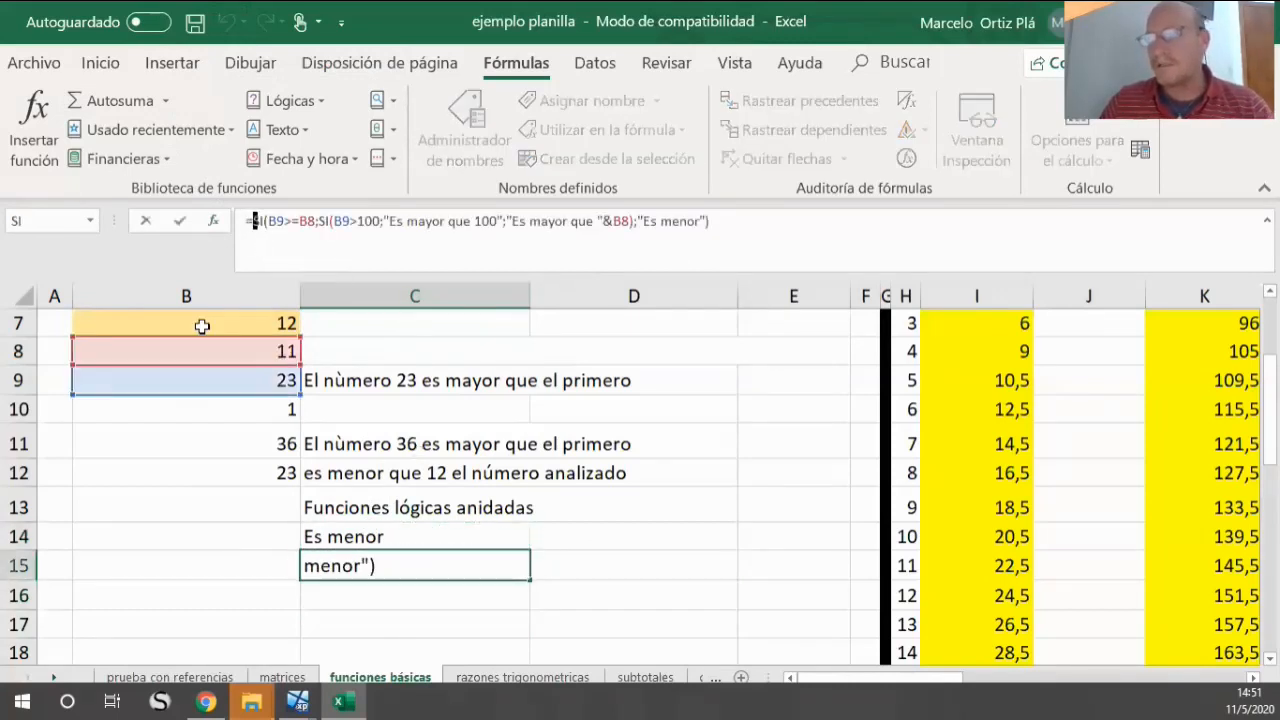
pyautogui.press('BackSpace')
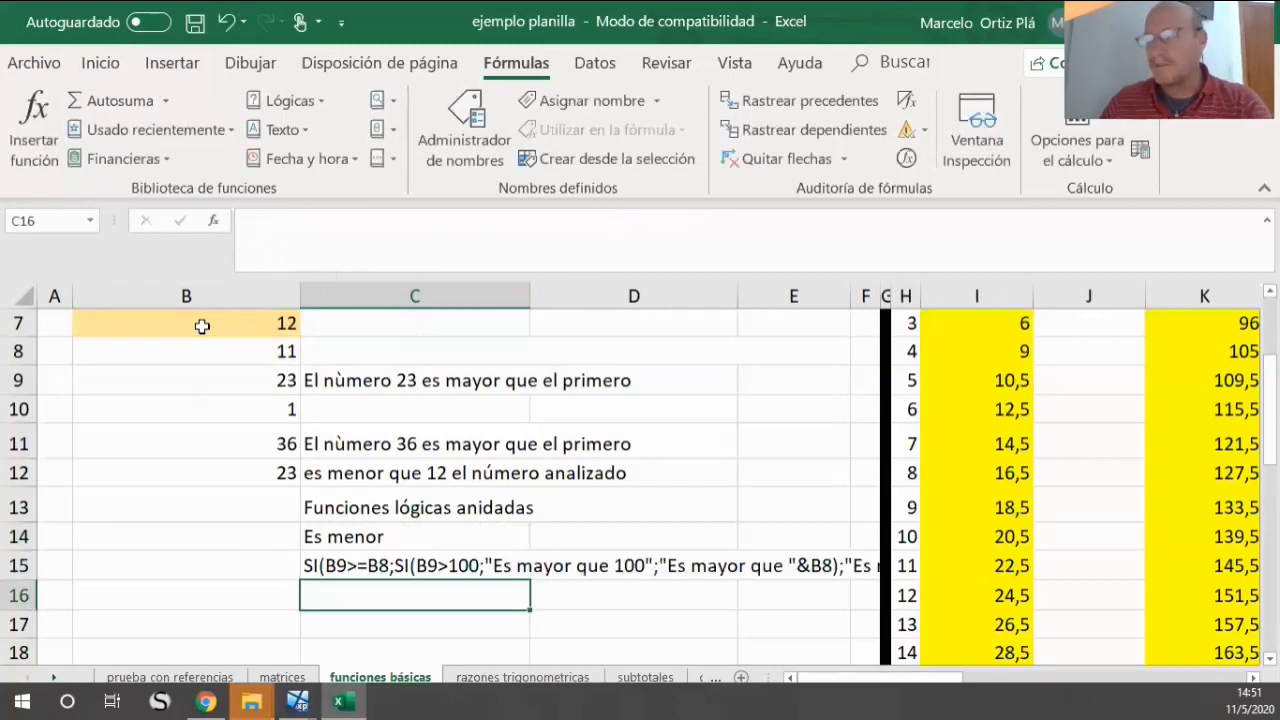
# Step: Compare the text in C15 with the formula in C14 and correct its first condition to B8>=B7
pyautogui.click(322, 563)
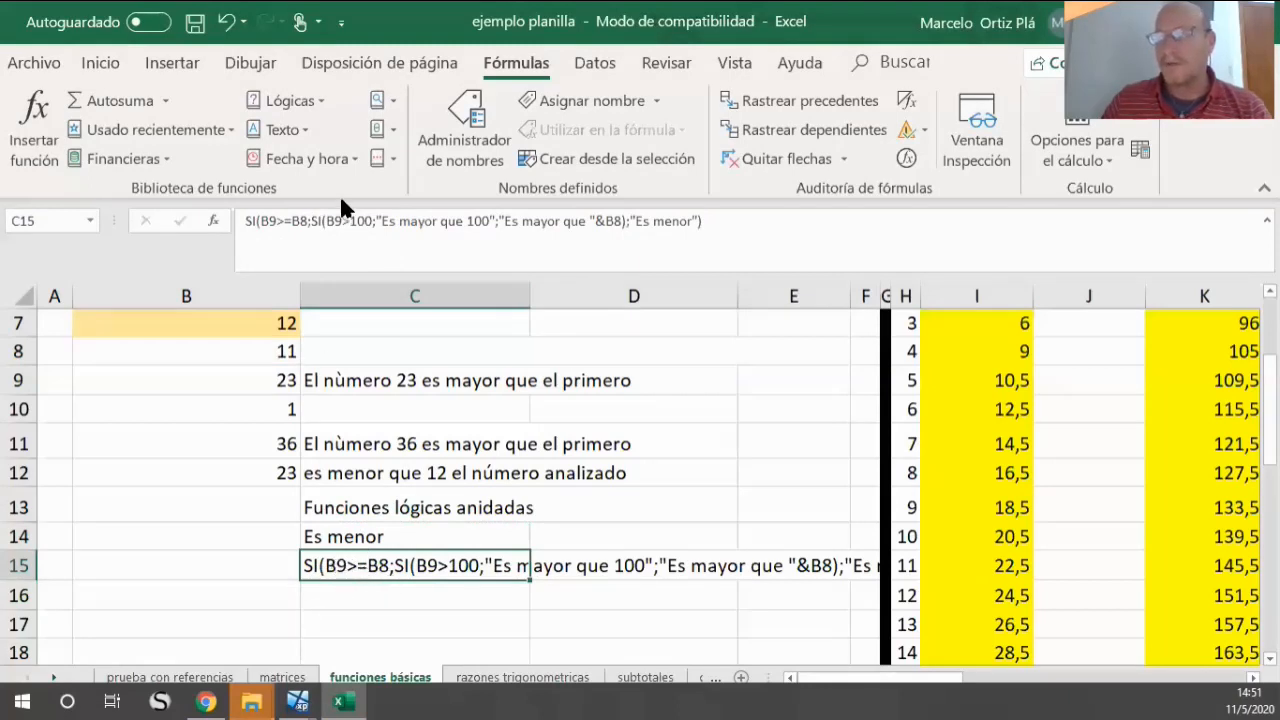
pyautogui.click(337, 537)
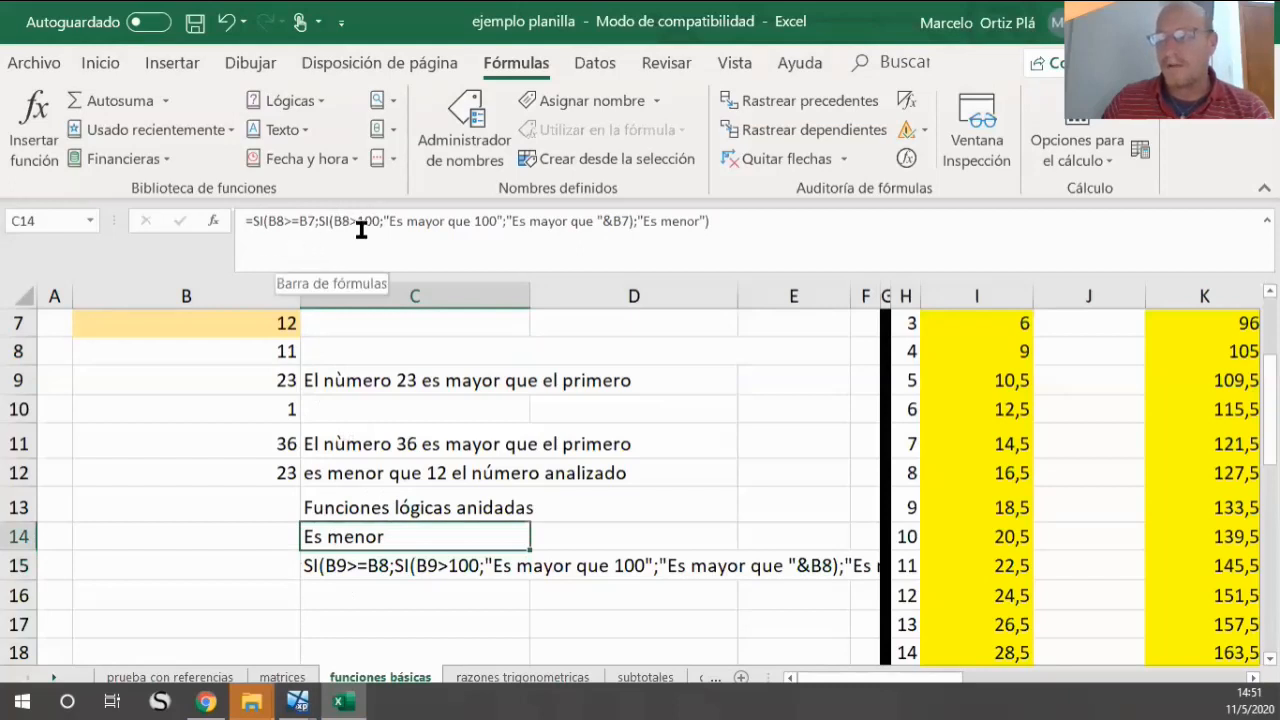
pyautogui.click(335, 556)
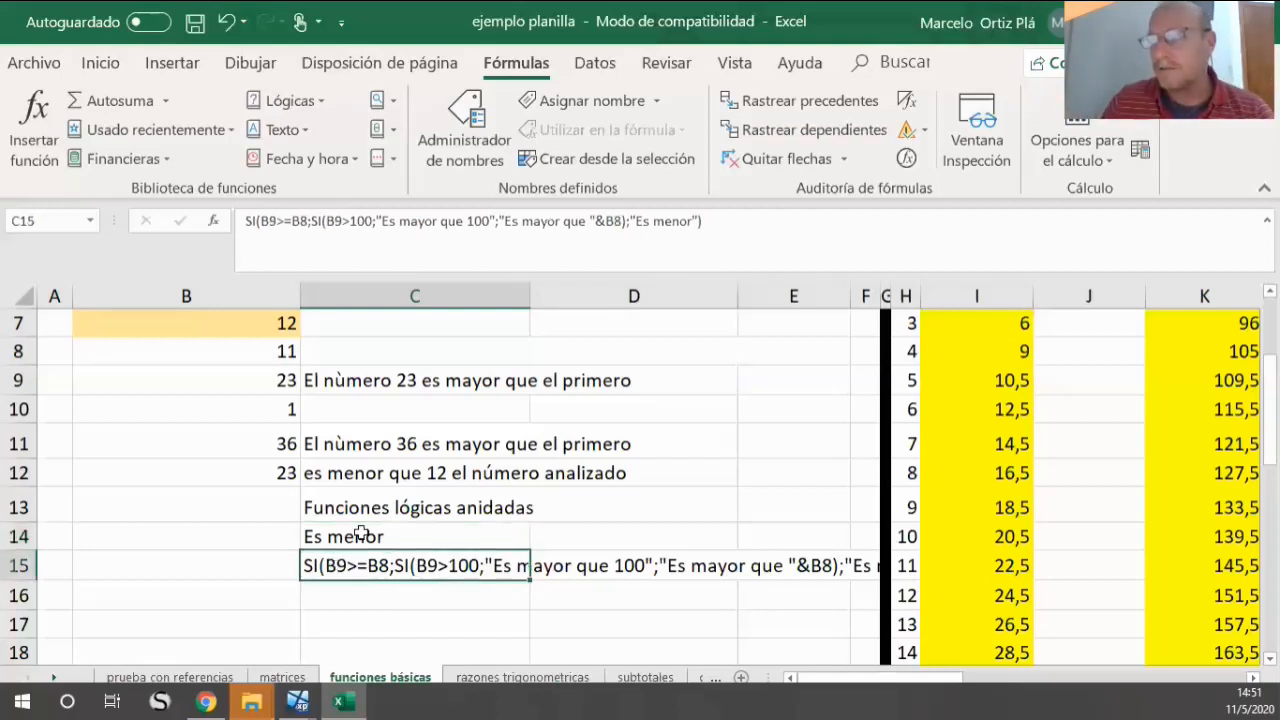
pyautogui.click(360, 533)
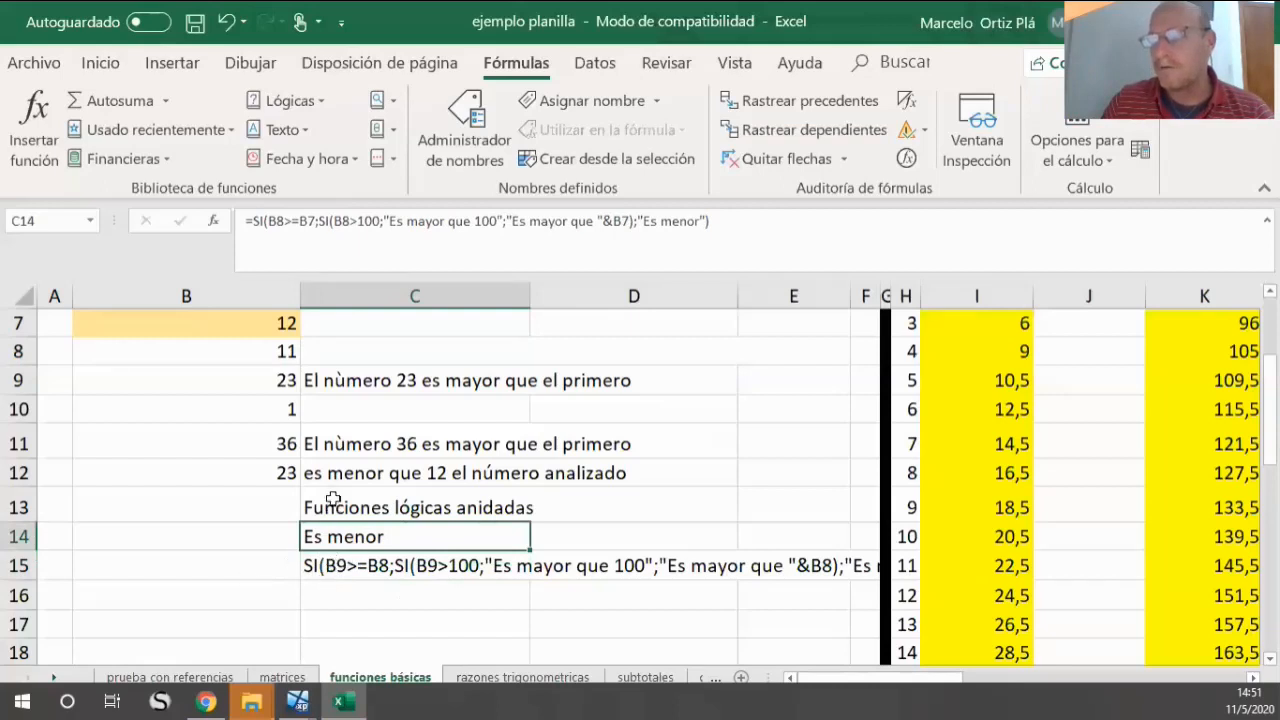
pyautogui.click(318, 566)
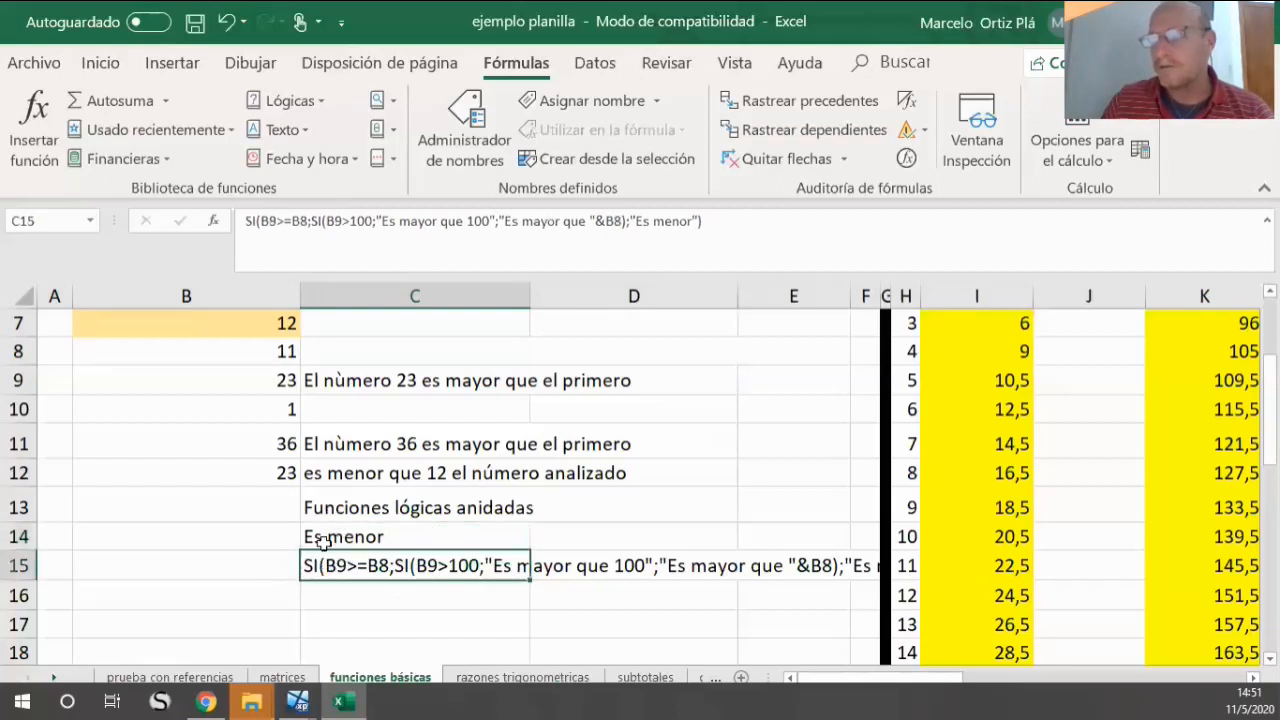
pyautogui.click(276, 221)
pyautogui.press('BackSpace')
pyautogui.write('8')
pyautogui.press('Right')
pyautogui.press('Right')
pyautogui.press('Right')
pyautogui.press('Delete')
pyautogui.write('7')
# Step: Correct the inner SI condition in the C15 text to B8>100
pyautogui.press('Right')
pyautogui.press('Right')
pyautogui.press('Right')
pyautogui.press('Right')
pyautogui.press('Right')
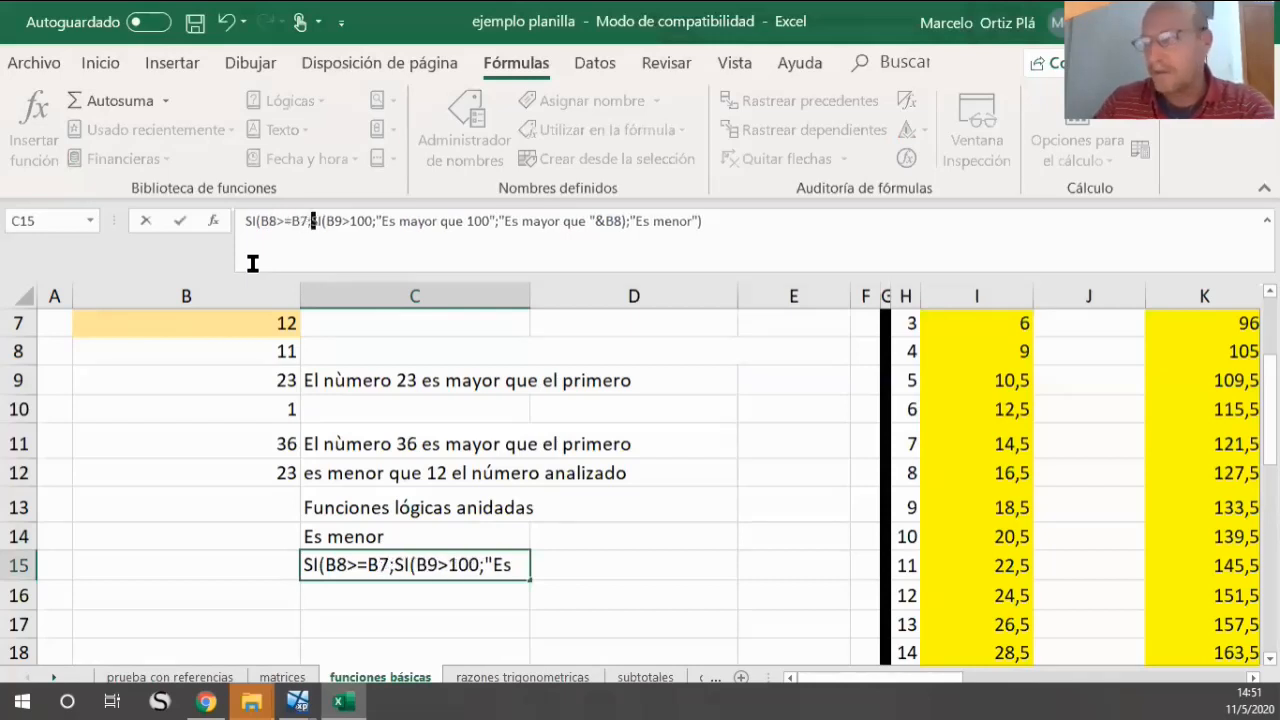
pyautogui.press('Delete')
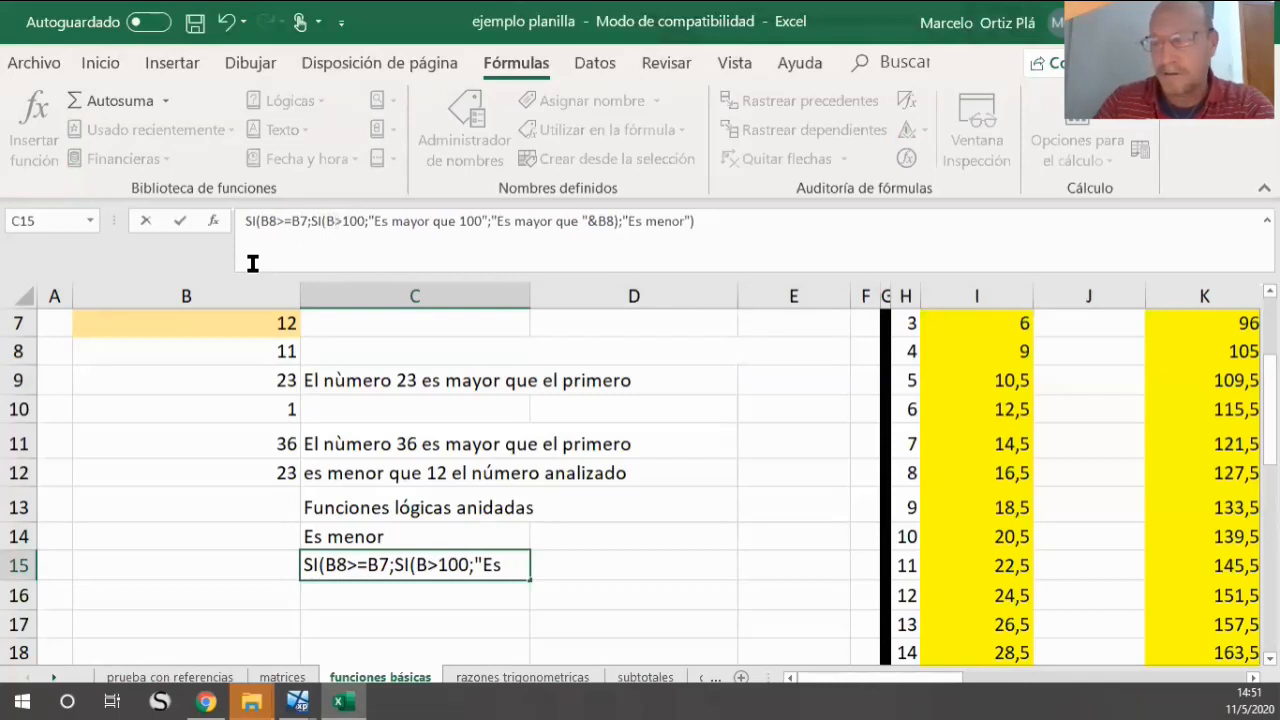
pyautogui.write('8')
# Step: Correct the reference joined to "Es mayor que " in the C15 text to B7 and commit the entry
pyautogui.press('Right')
pyautogui.press('Right')
pyautogui.press('Right')
pyautogui.press('Right')
pyautogui.press('Right')
pyautogui.press('Right')
pyautogui.press('Right')
pyautogui.press('Right')
pyautogui.press('Right')
pyautogui.press('Right')
pyautogui.press('Right')
pyautogui.press('Right')
pyautogui.press('Right')
pyautogui.press('Right')
pyautogui.press('Right')
pyautogui.press('Right')
pyautogui.press('Right')
pyautogui.press('Right')
pyautogui.press('Right')
pyautogui.press('Right')
pyautogui.press('Right')
pyautogui.press('Right')
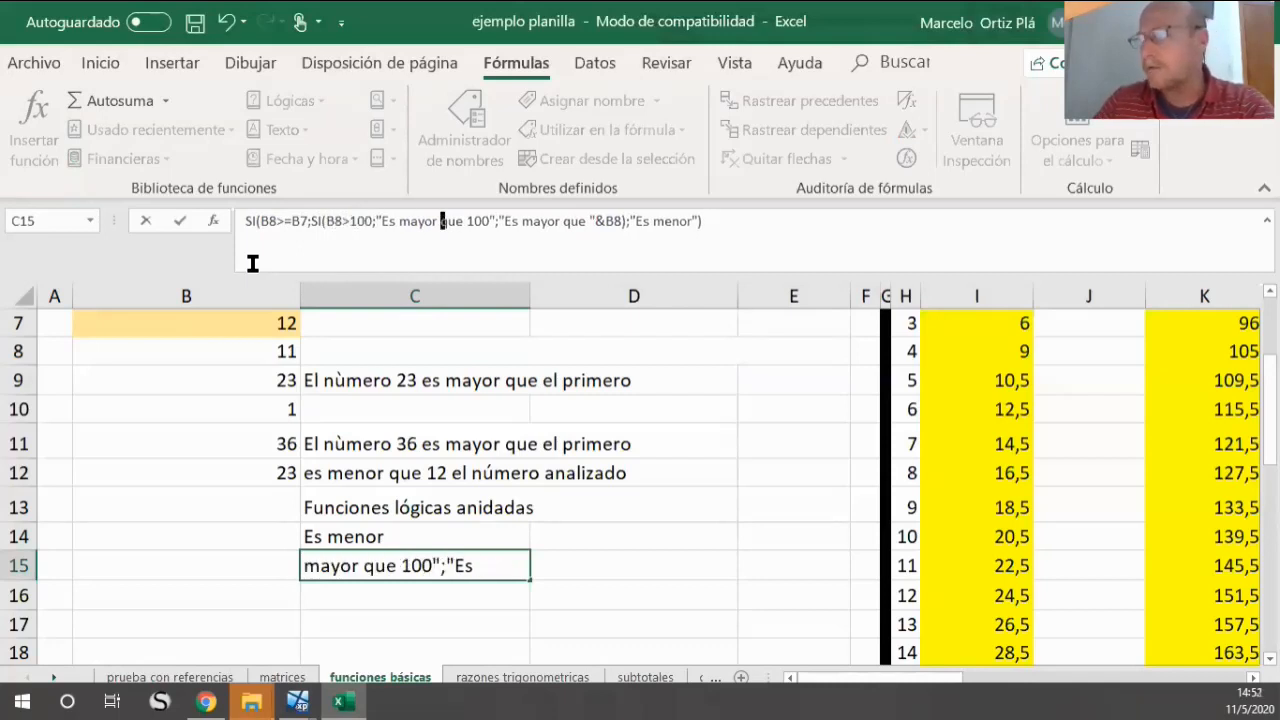
pyautogui.press('Delete')
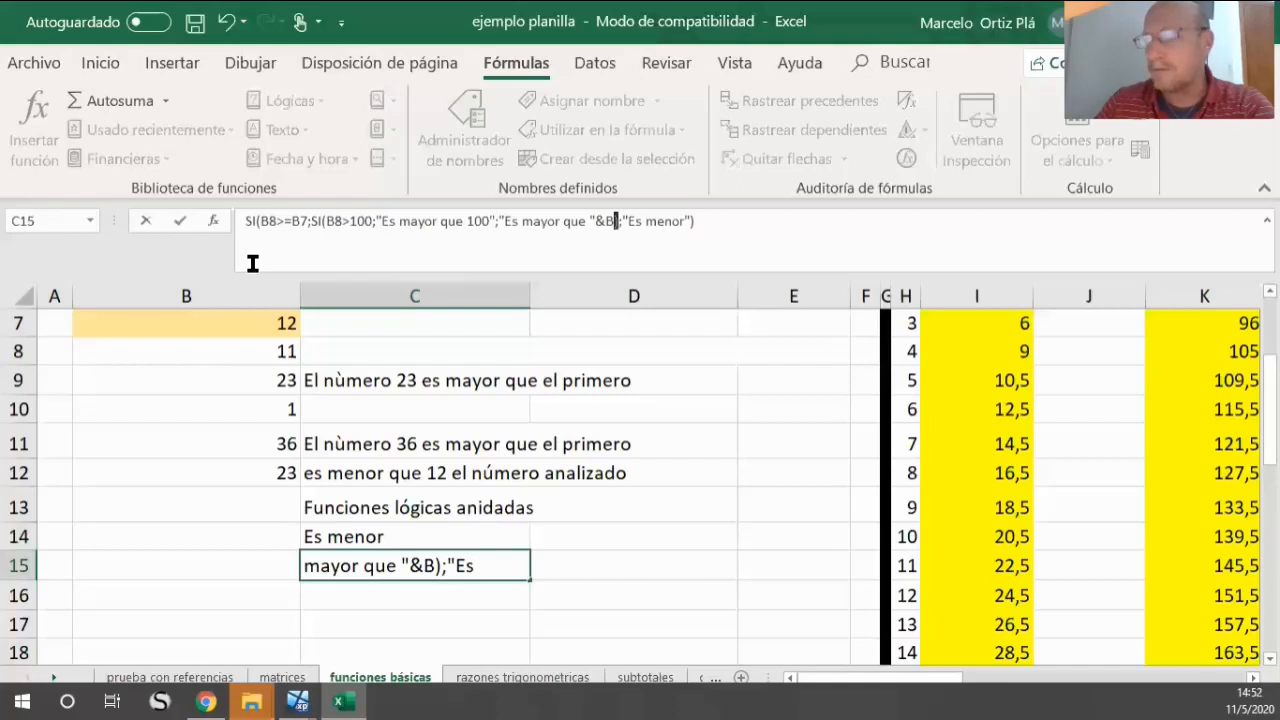
pyautogui.write('7')
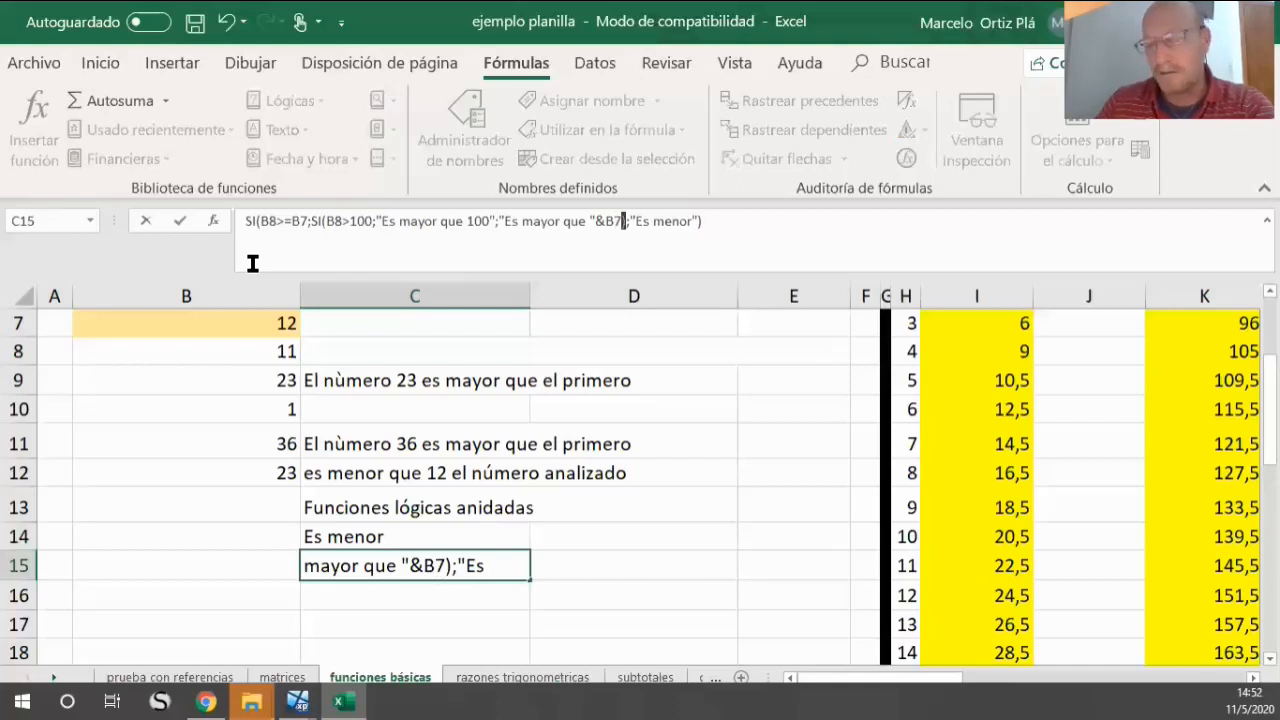
pyautogui.press('Return')
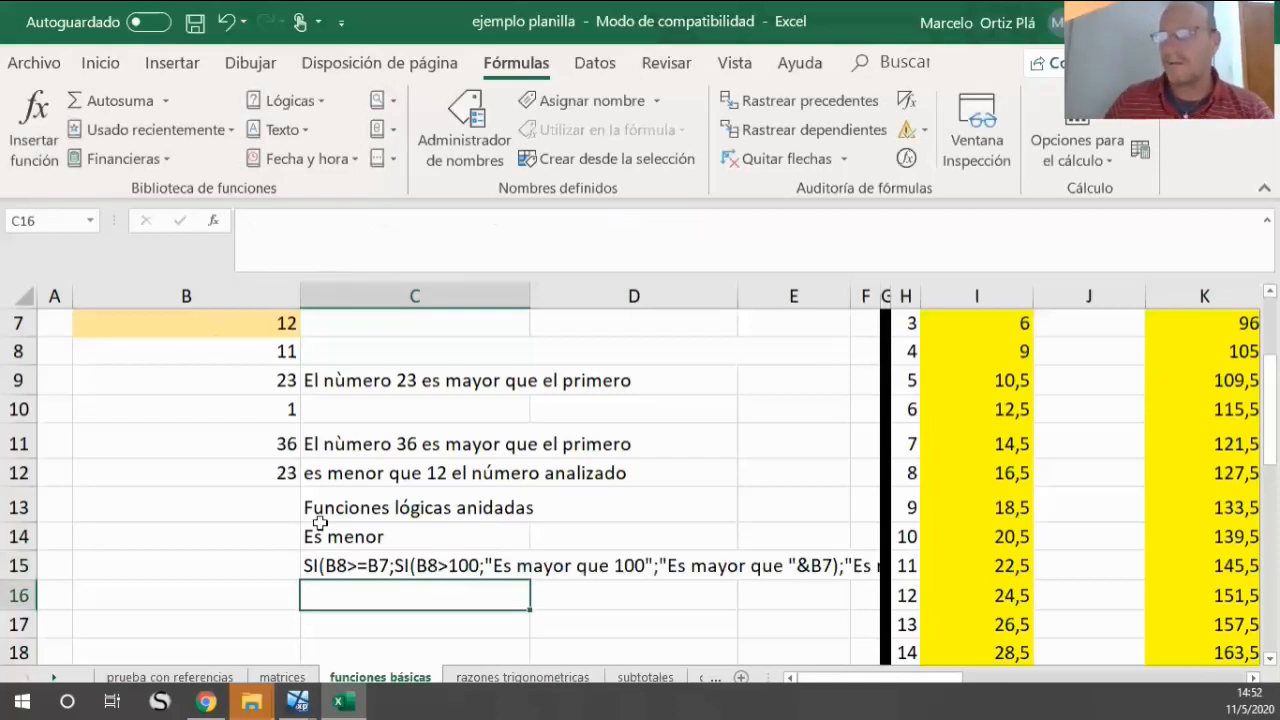
# Step: Reduce the font size of the formula text in C15 to 9
pyautogui.click(333, 567)
pyautogui.click(95, 62)
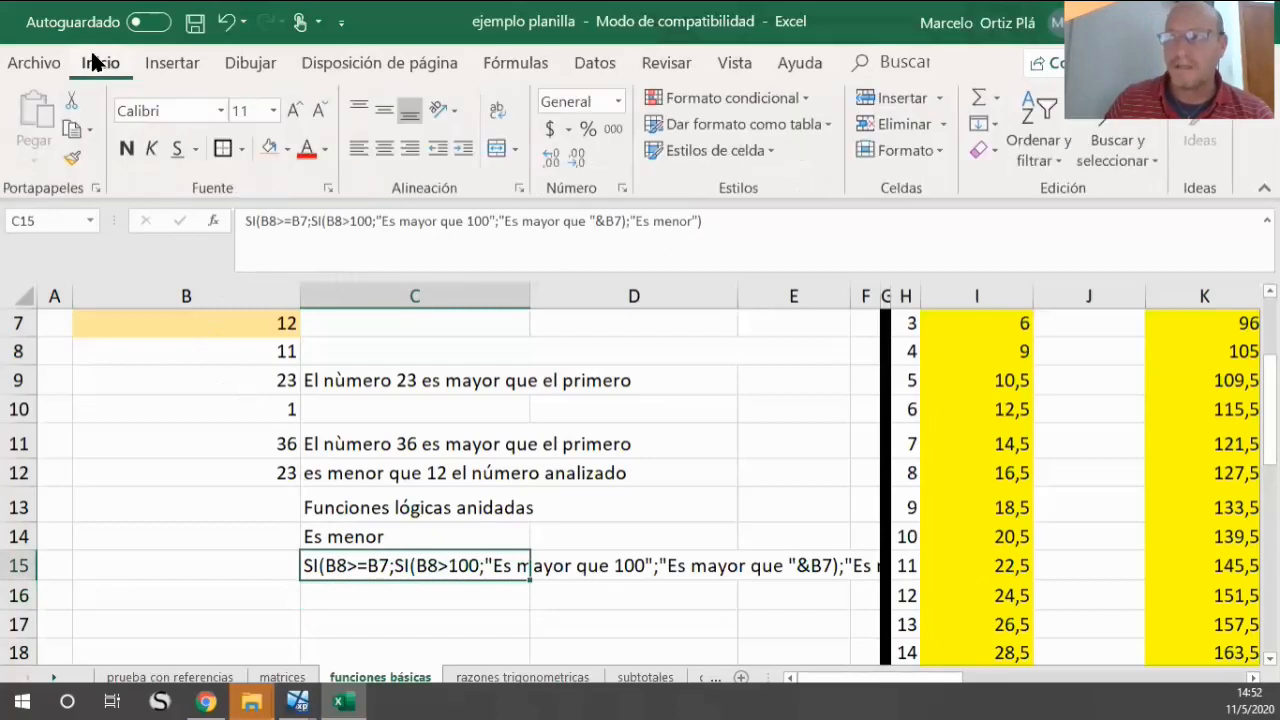
pyautogui.click(273, 112)
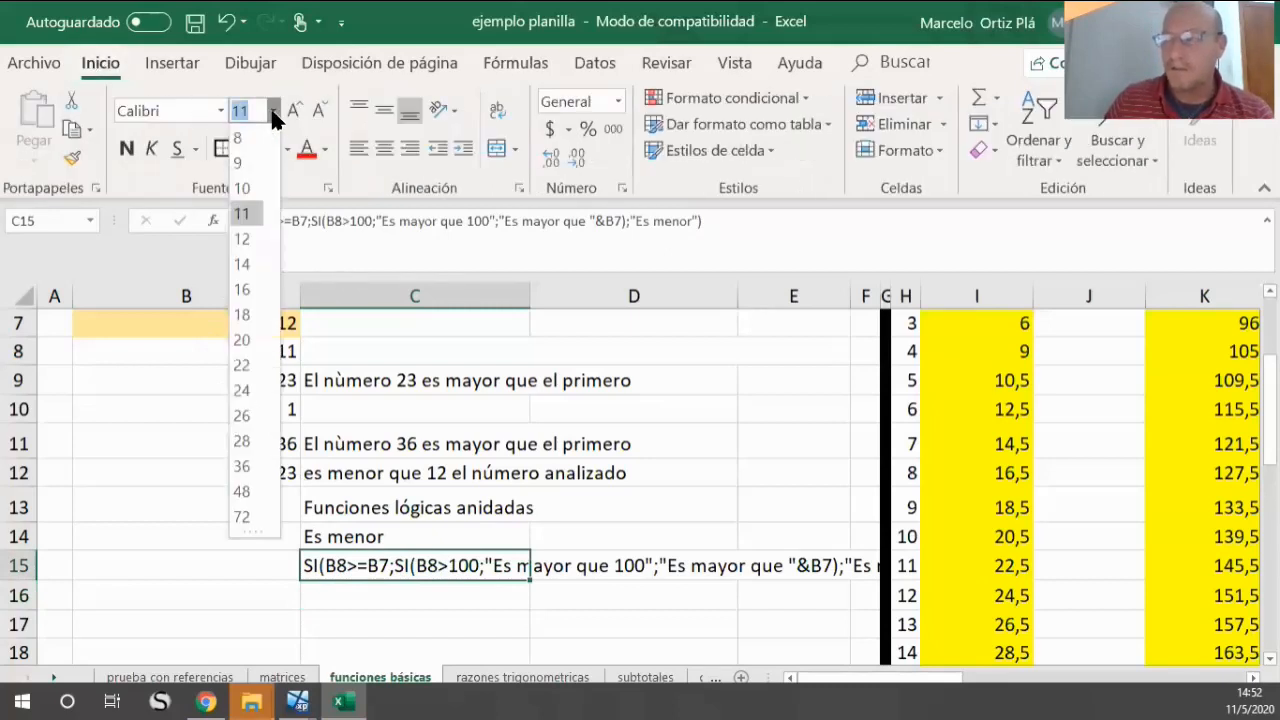
pyautogui.click(251, 168)
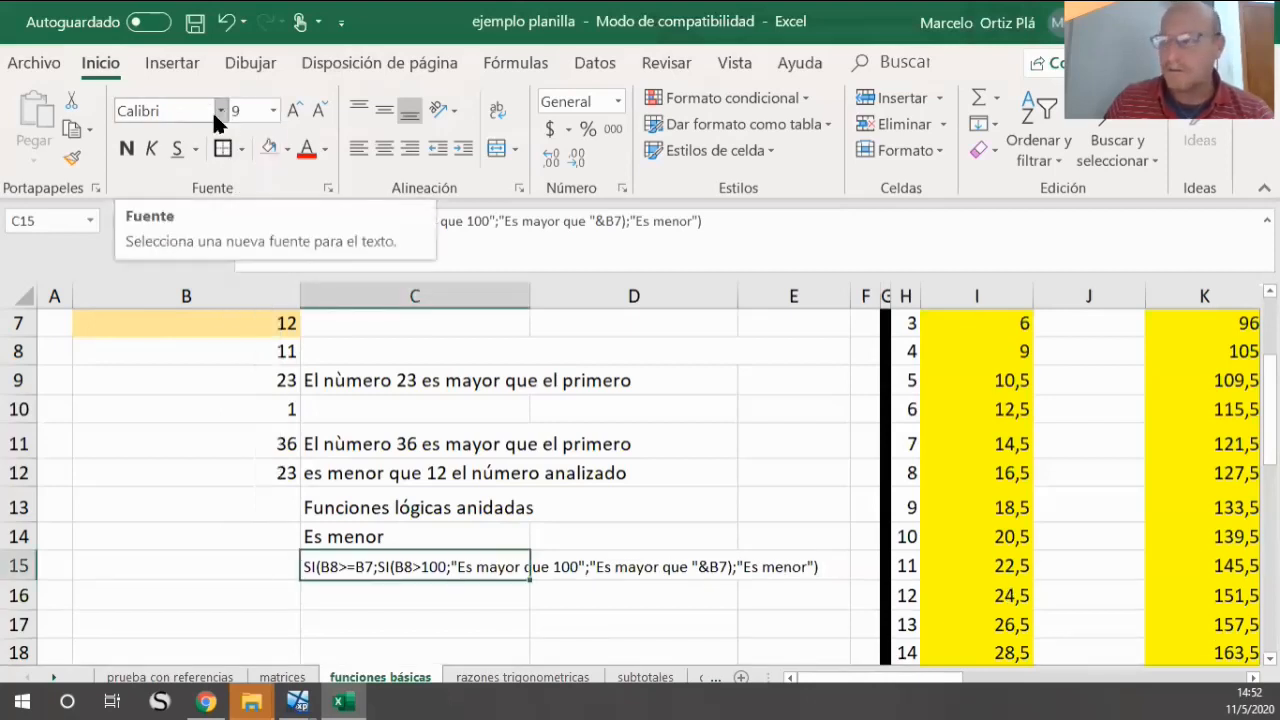
pyautogui.click(343, 594)
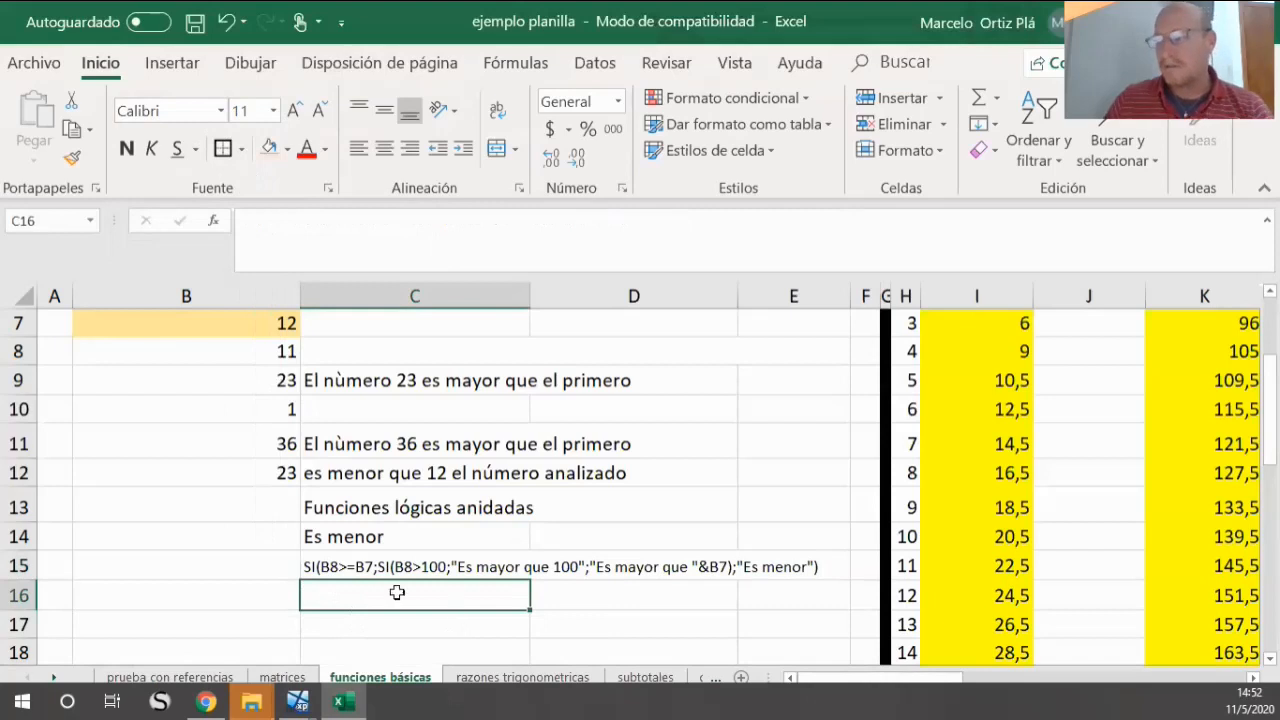
# Step: Apply an outside border and a light orange fill to the range C14:E15
pyautogui.click(347, 562)
pyautogui.moveTo(315, 537); pyautogui.dragTo(785, 567)
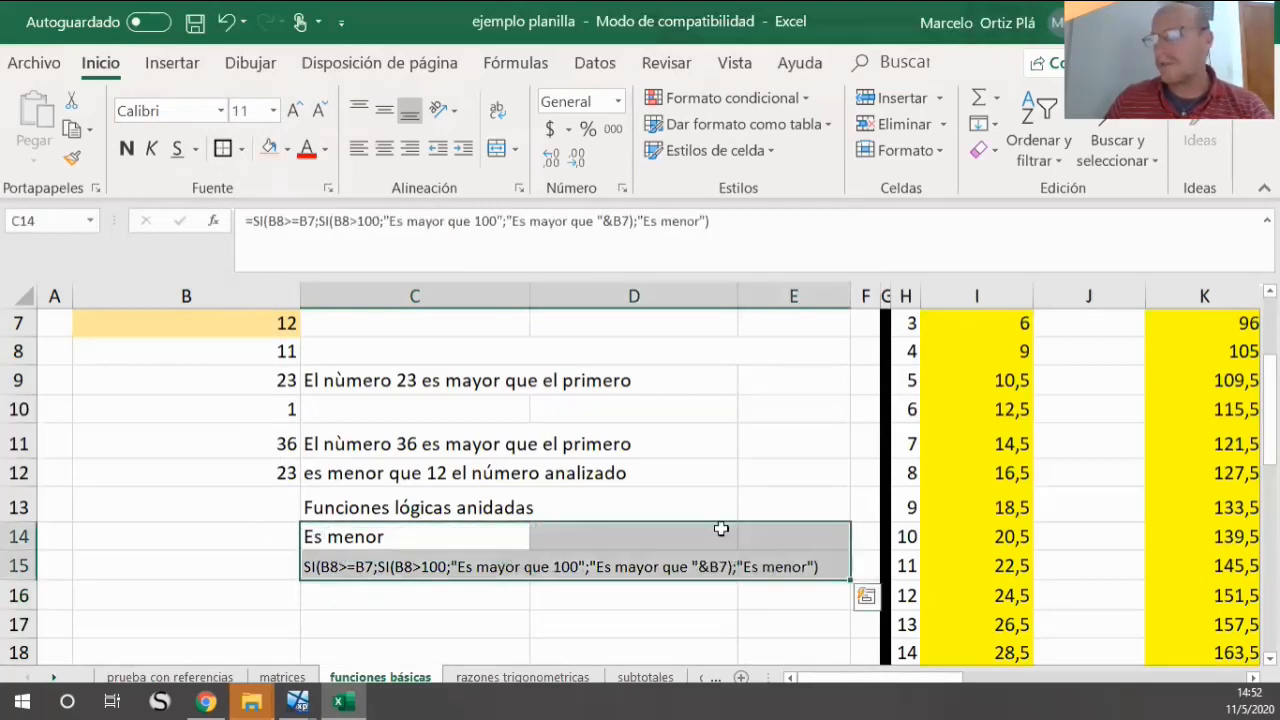
pyautogui.click(226, 150)
pyautogui.click(270, 149)
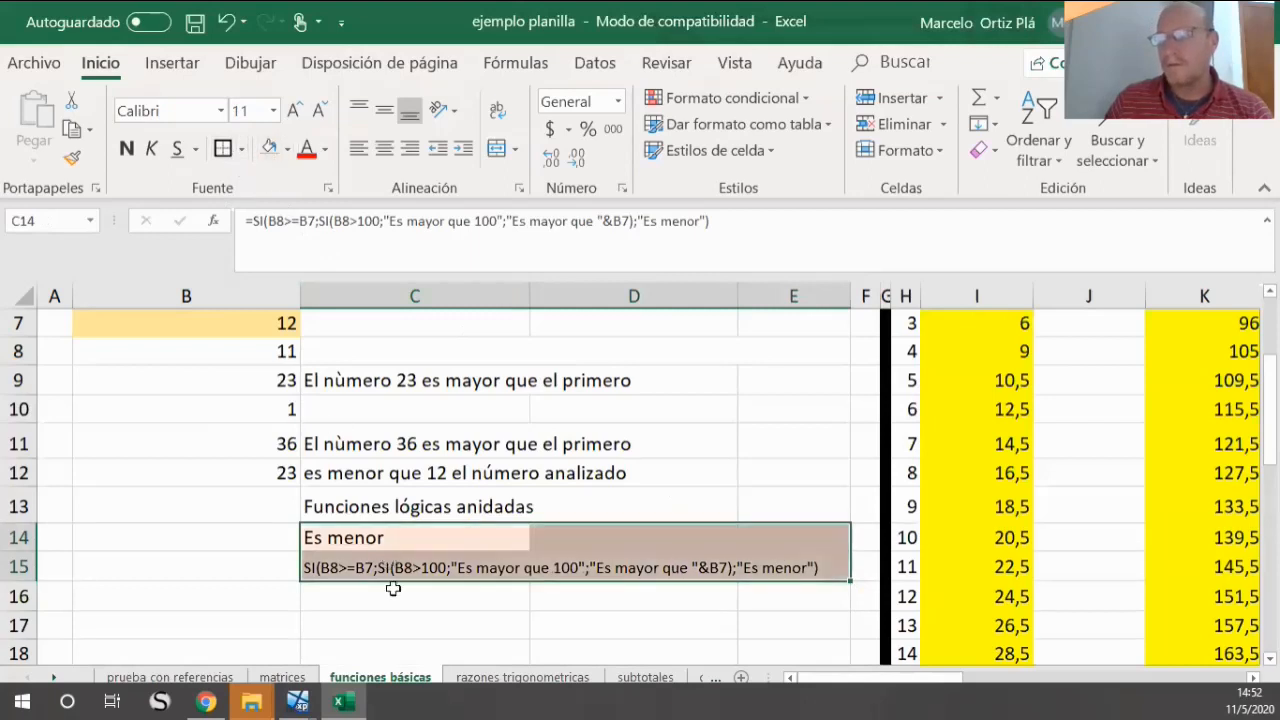
pyautogui.click(395, 624)
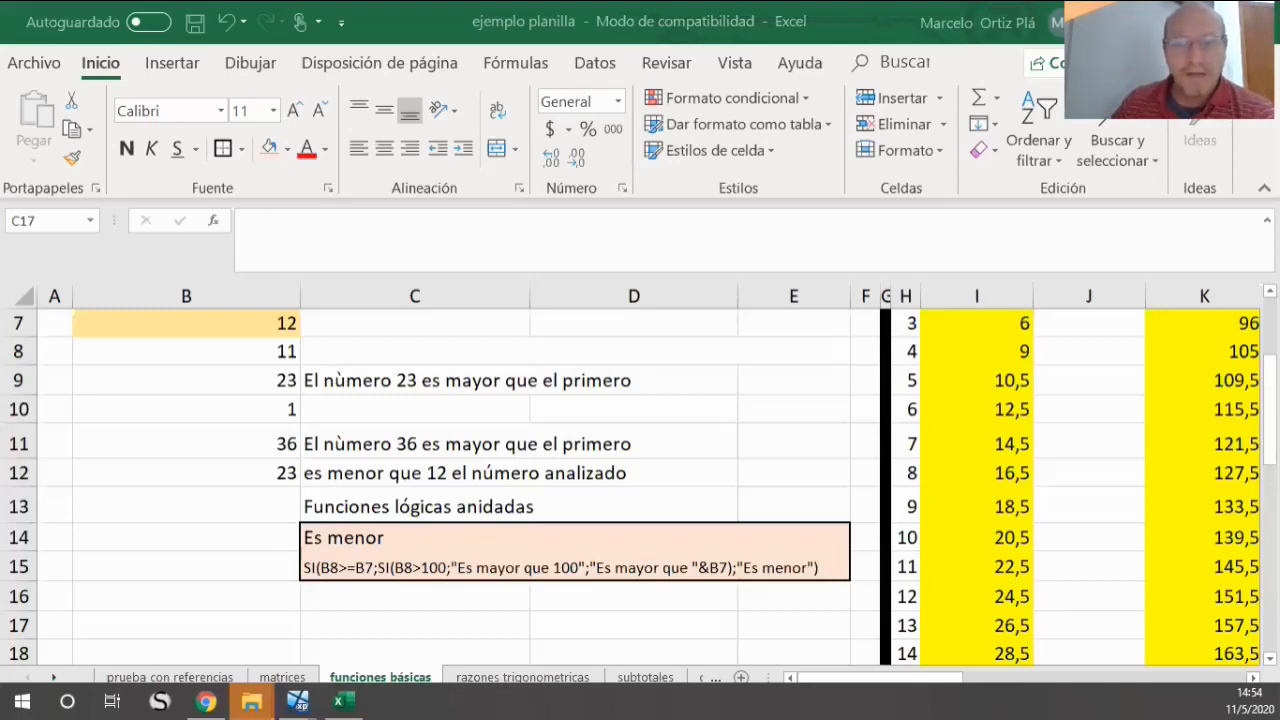
# Step: Look over the "Funciones de suma / resta / max /min / promedio" section, including its sum, maximum, minimum, average and count cells
pyautogui.click(695, 446)
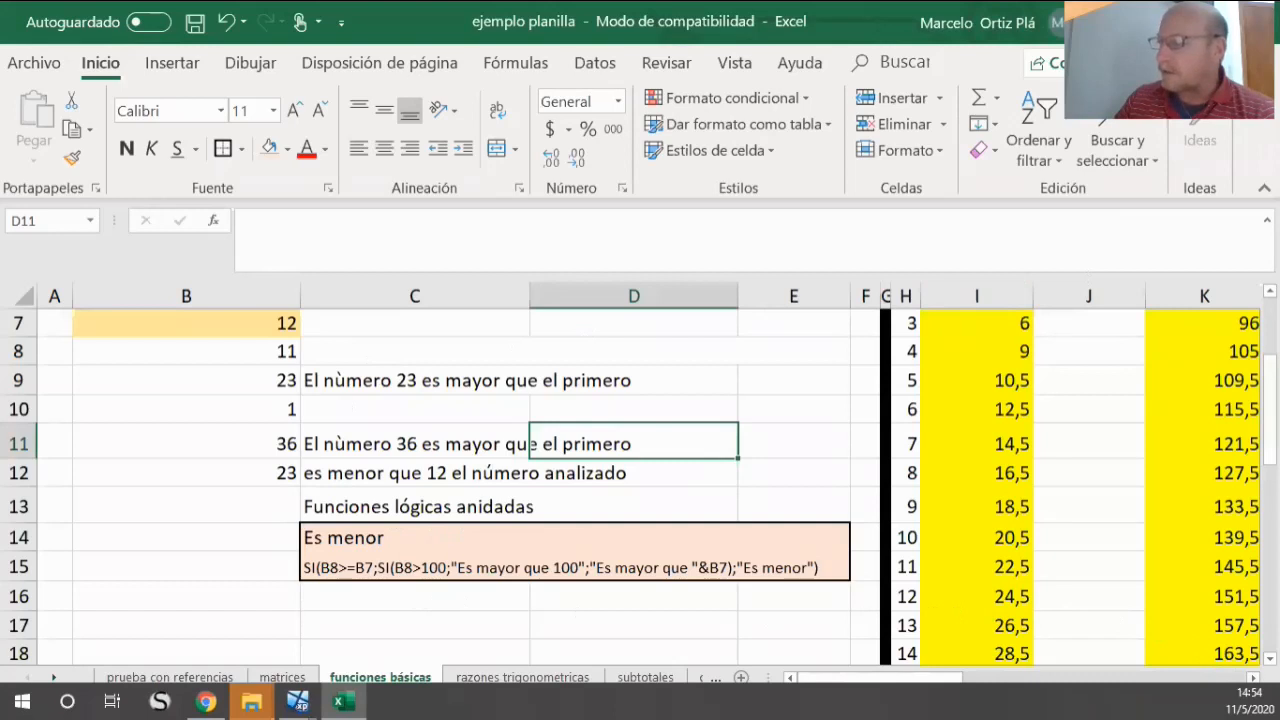
pyautogui.hscroll(1, 450, 480)
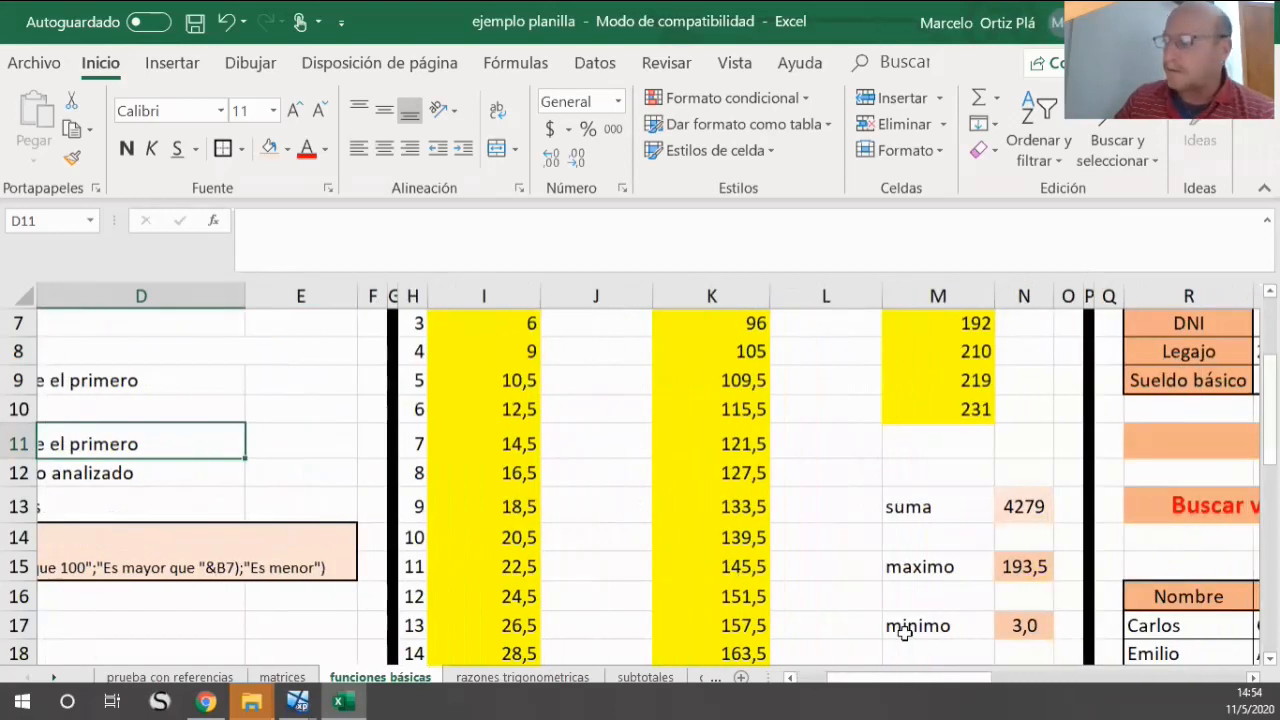
pyautogui.scroll(2, 755, 524)
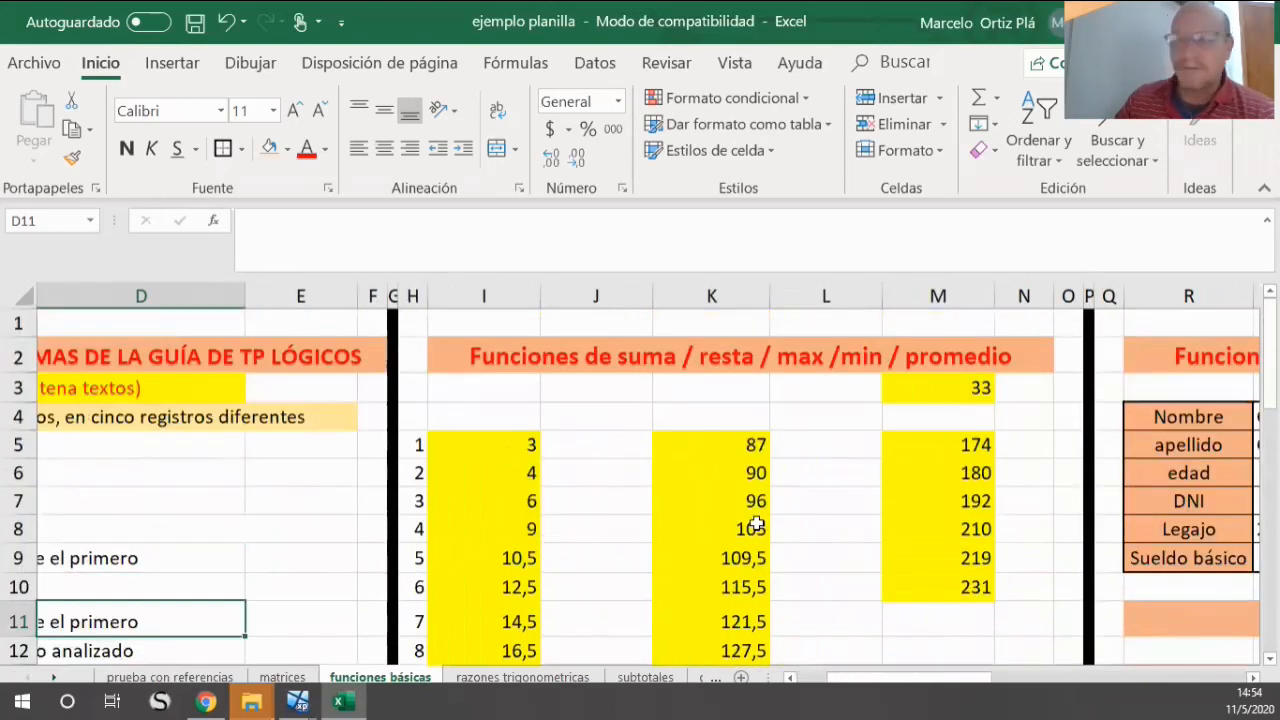
pyautogui.scroll(-1, 711, 500)
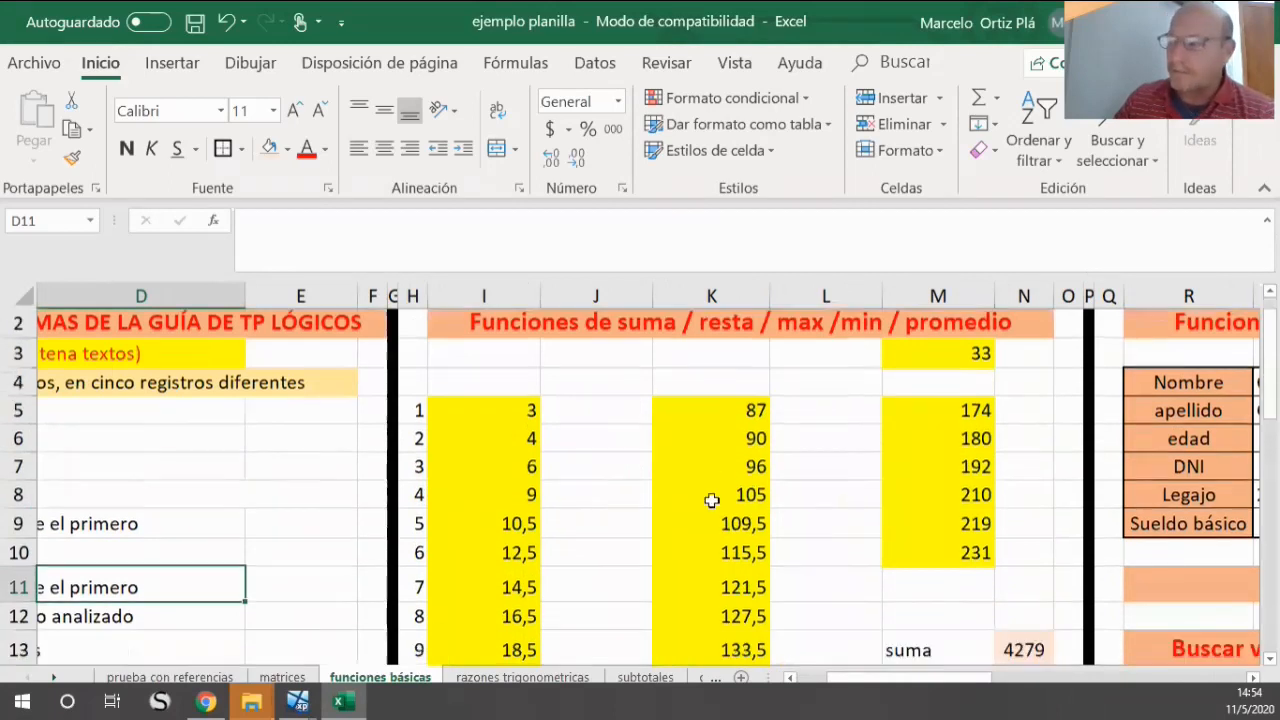
pyautogui.scroll(-4, 711, 500)
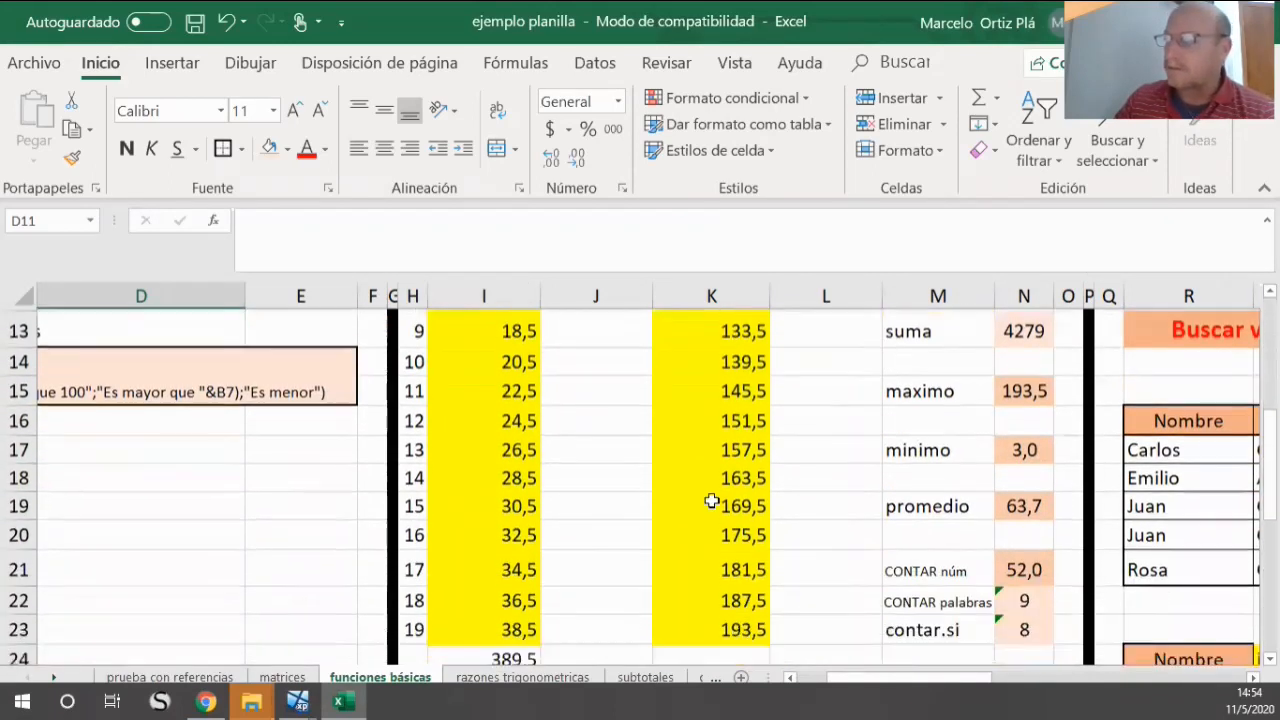
pyautogui.scroll(-1, 711, 500)
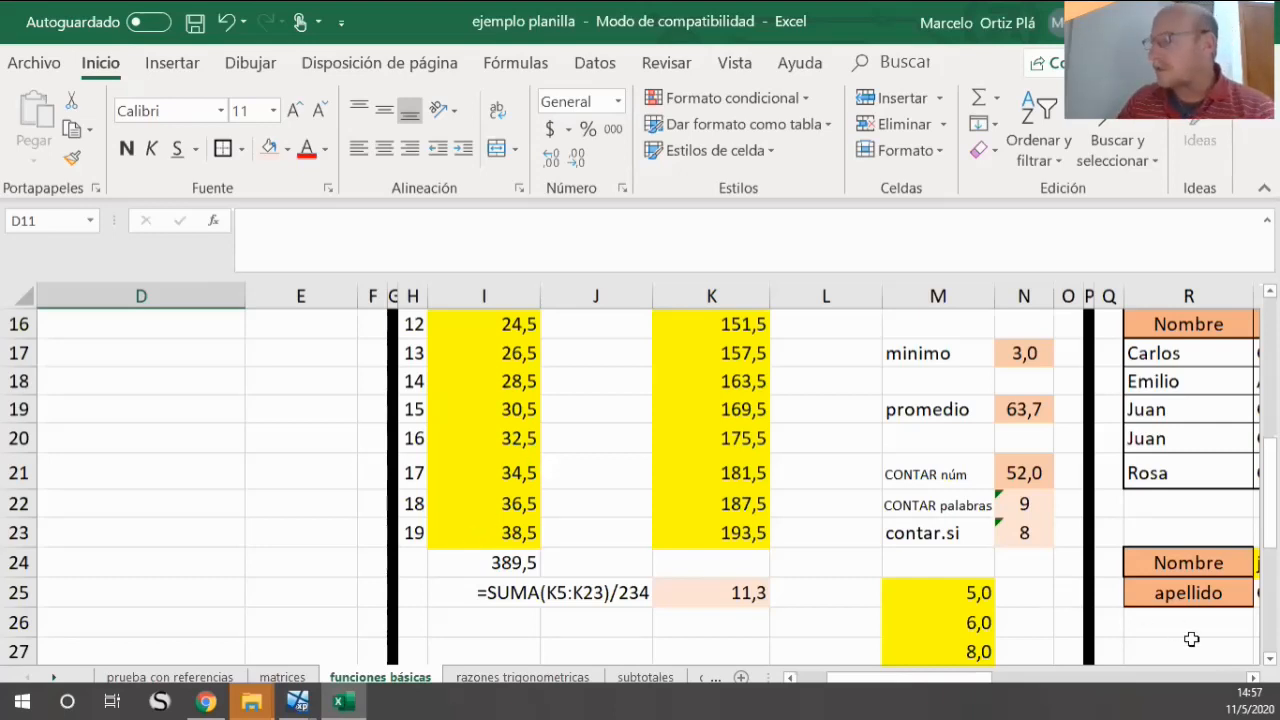
# Step: Look over the "Funciones de búsqueda" section and the nested logical function block on the "funciones básicas" sheet
pyautogui.hscroll(2, 1119, 627)
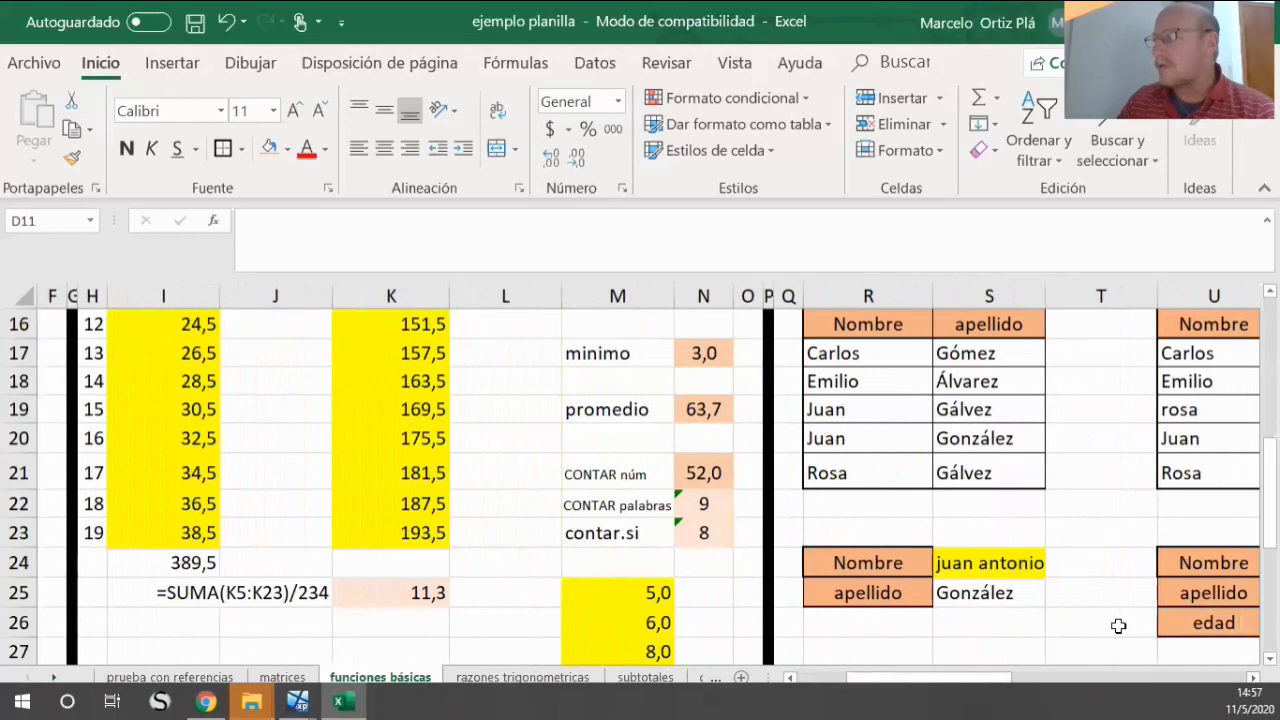
pyautogui.scroll(4, 1045, 560)
pyautogui.scroll(2, 1045, 560)
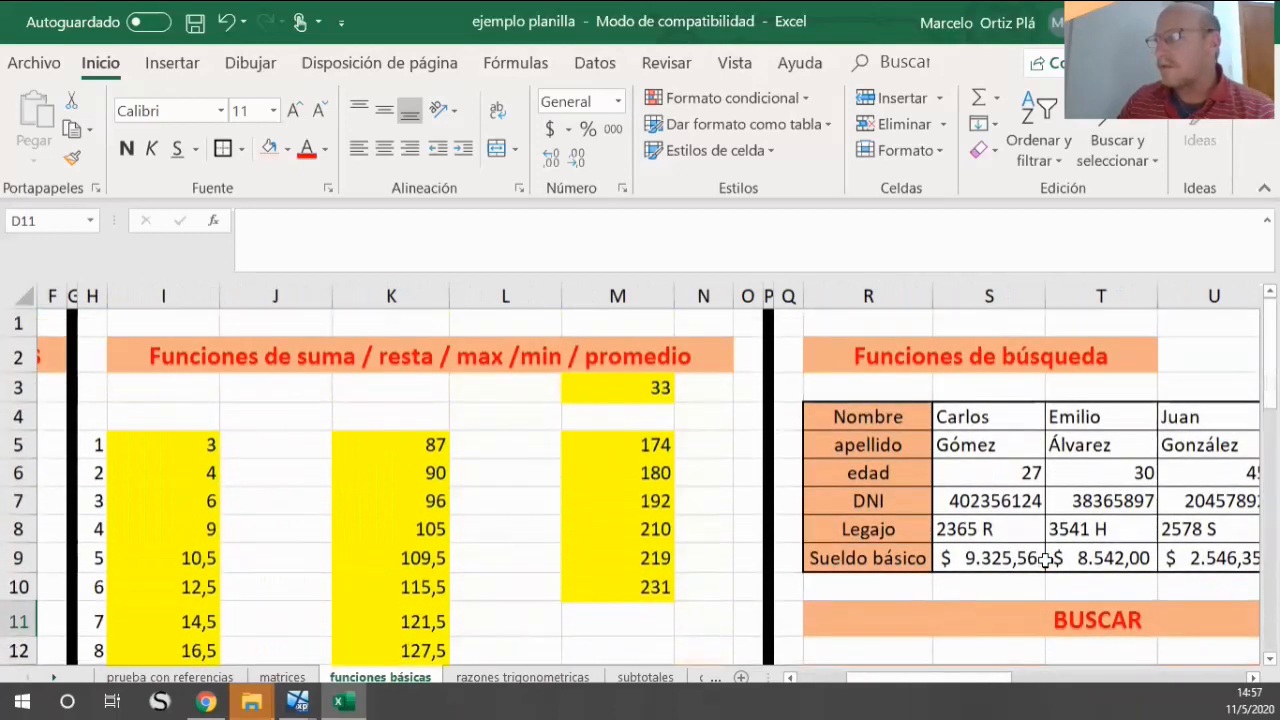
pyautogui.scroll(-12, 1045, 560)
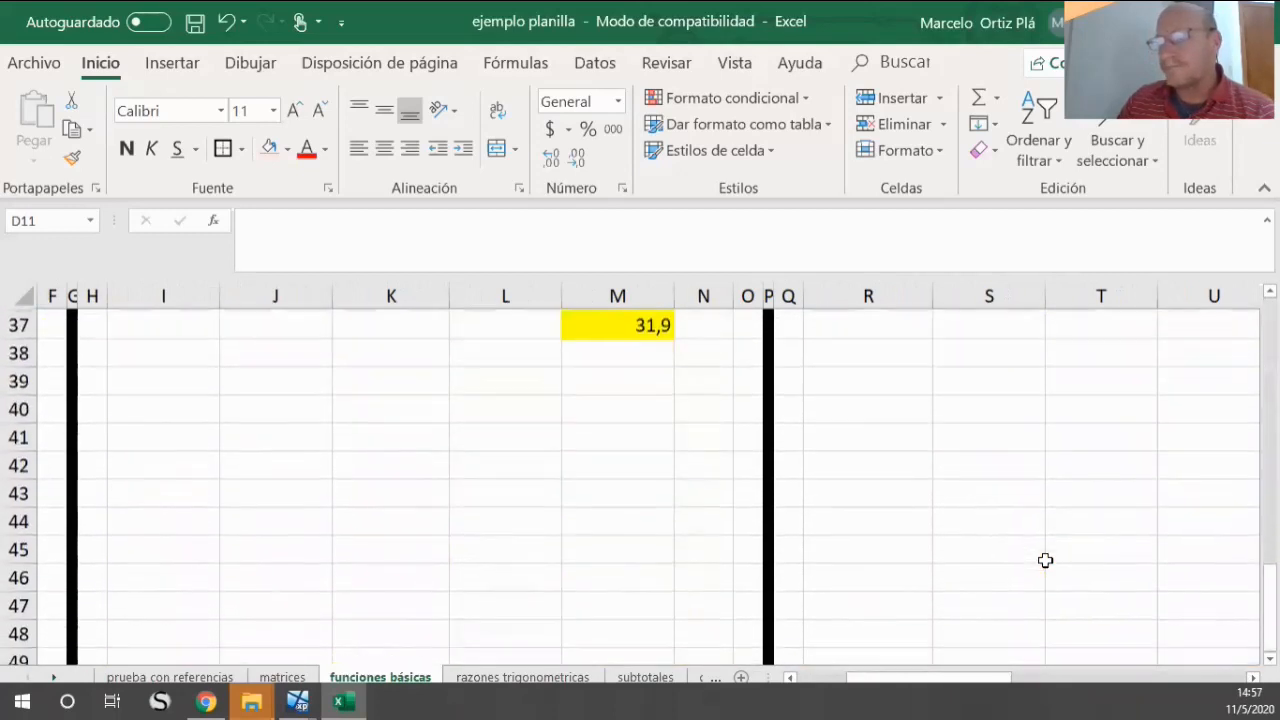
pyautogui.scroll(-12, 1045, 560)
pyautogui.scroll(20, 1045, 560)
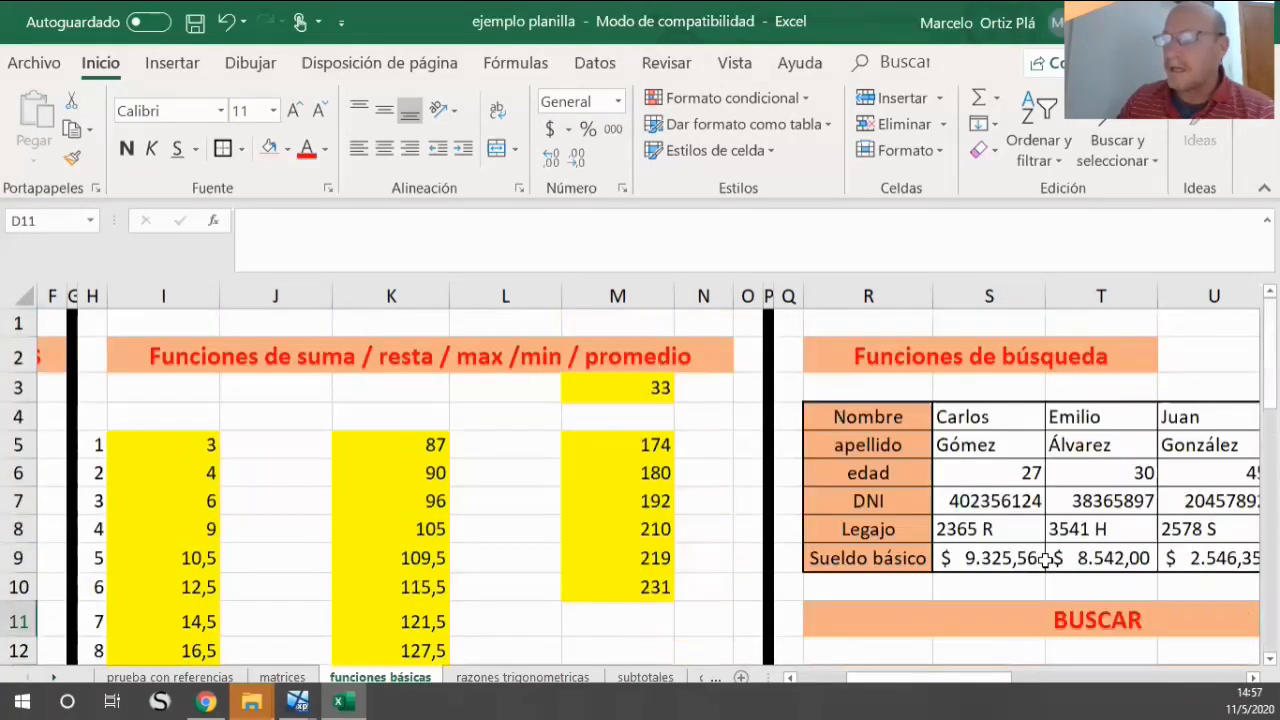
pyautogui.moveTo(937, 680); pyautogui.dragTo(883, 682)
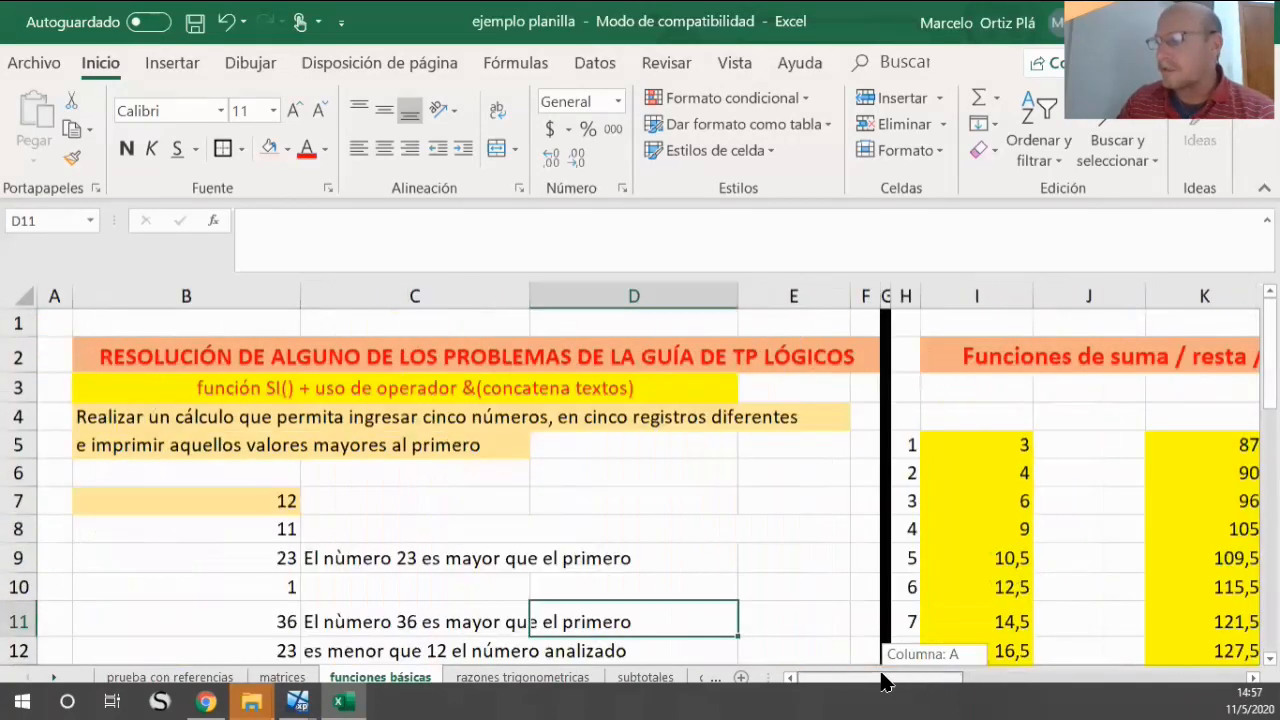
pyautogui.scroll(-4, 760, 500)
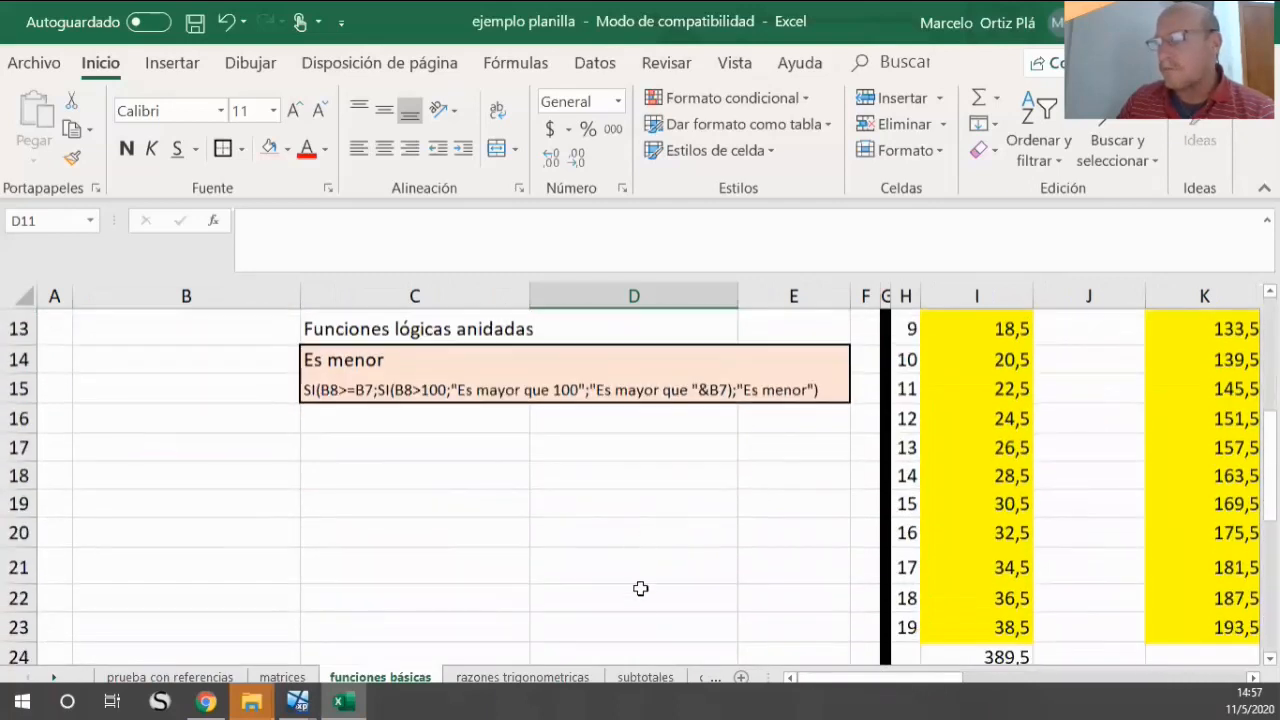
# Step: Open the "razones trigonometricas" sheet and highlight the list of inverse trigonometric functions in L3:L11
pyautogui.click(557, 677)
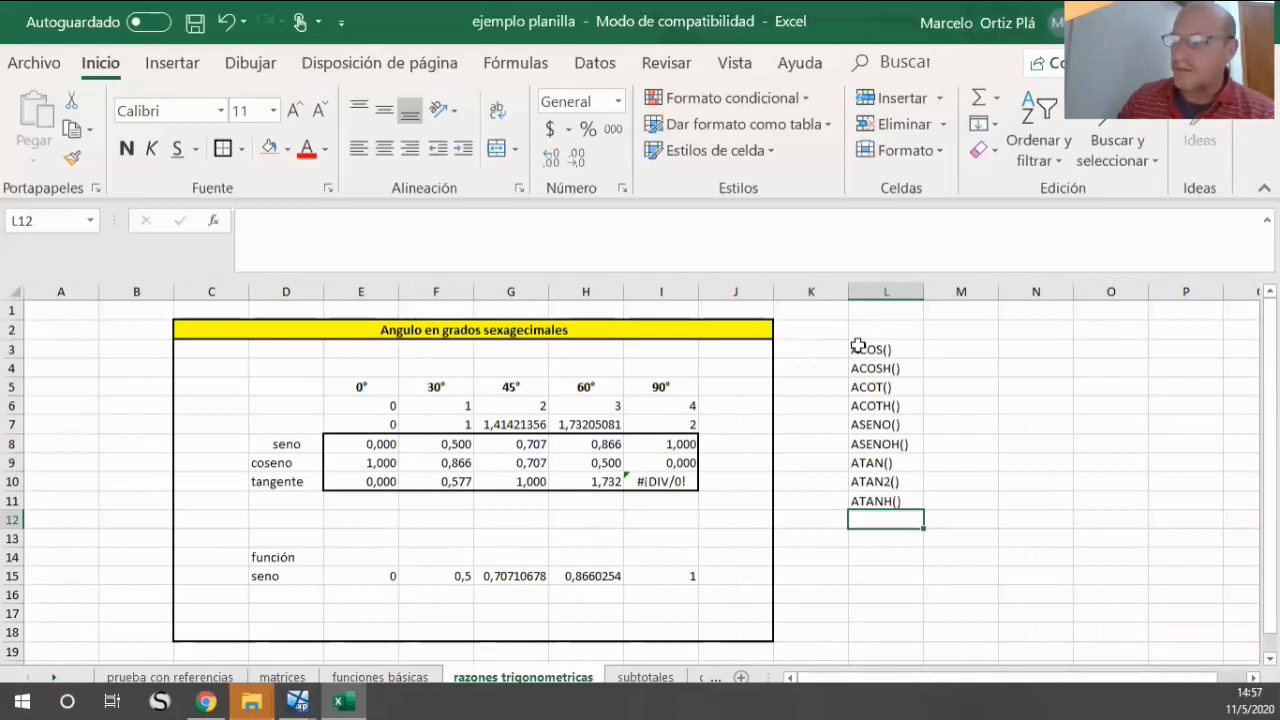
pyautogui.moveTo(900, 345); pyautogui.dragTo(895, 503)
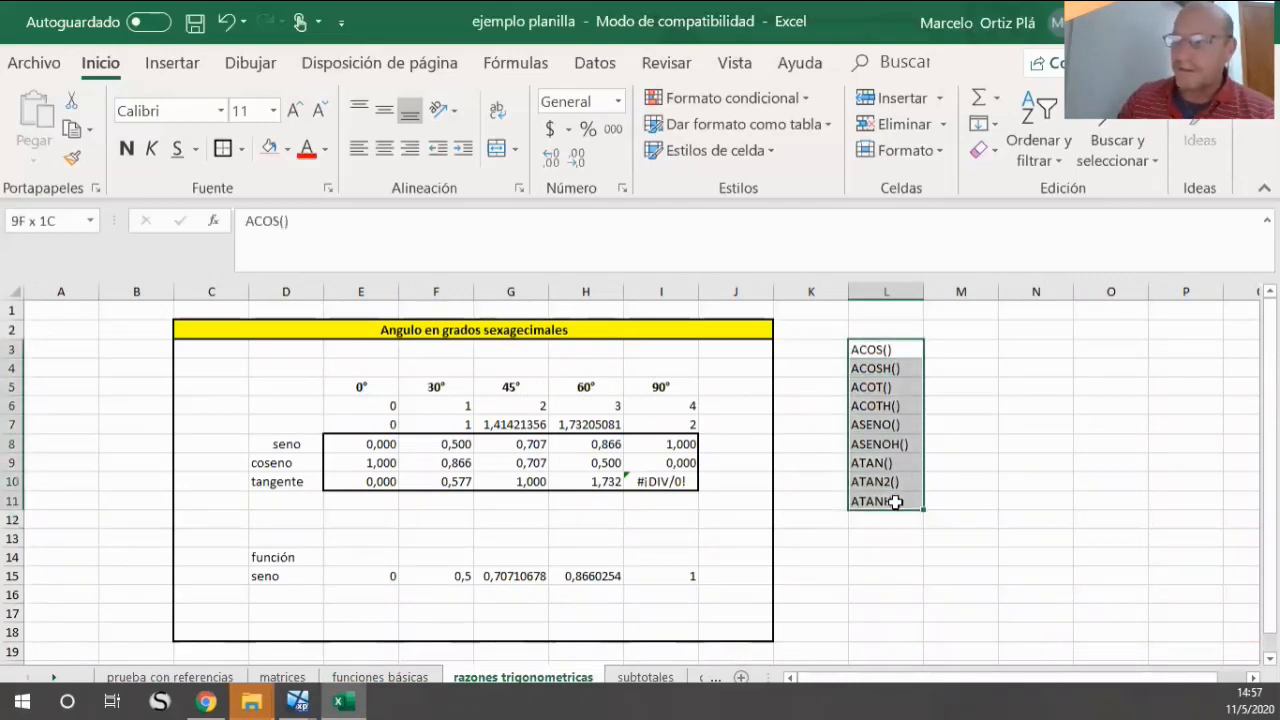
pyautogui.click(1060, 496)
pyautogui.moveTo(903, 349); pyautogui.dragTo(887, 490)
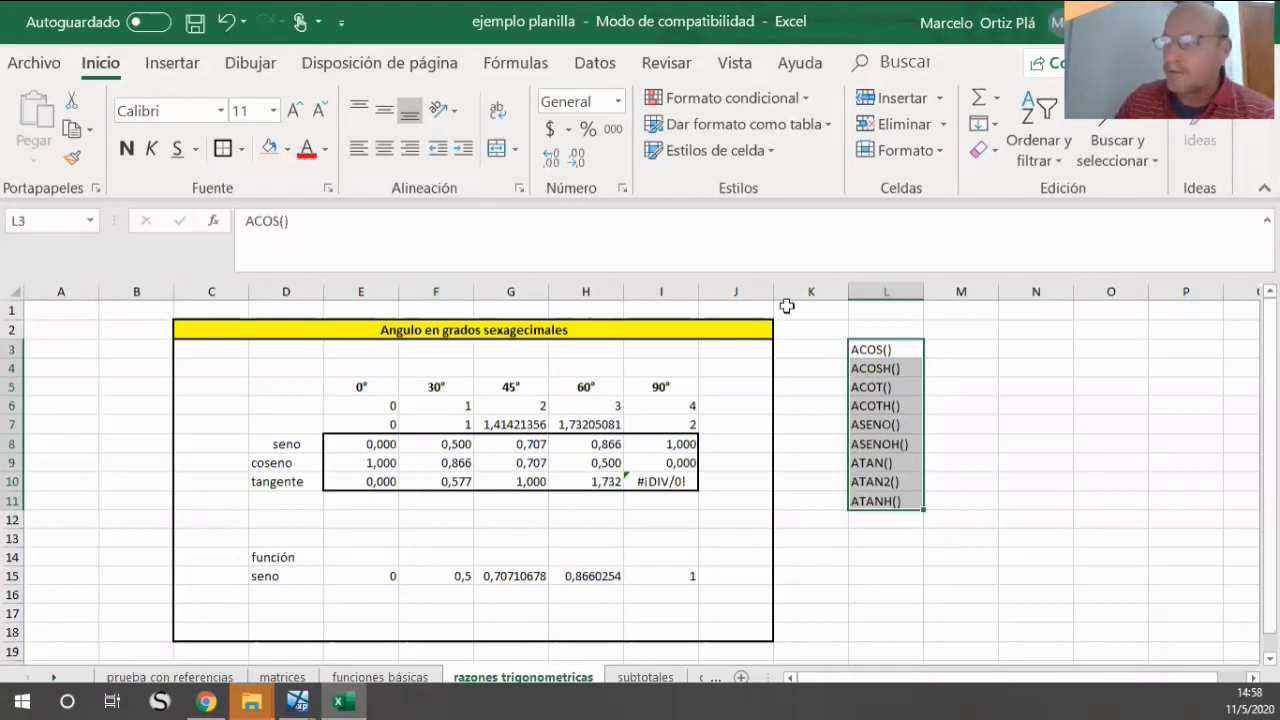
# Step: Switch to the Libro1 workbook in the Excel running inside the VirtualBox virtual machine
pyautogui.click(1173, 22)
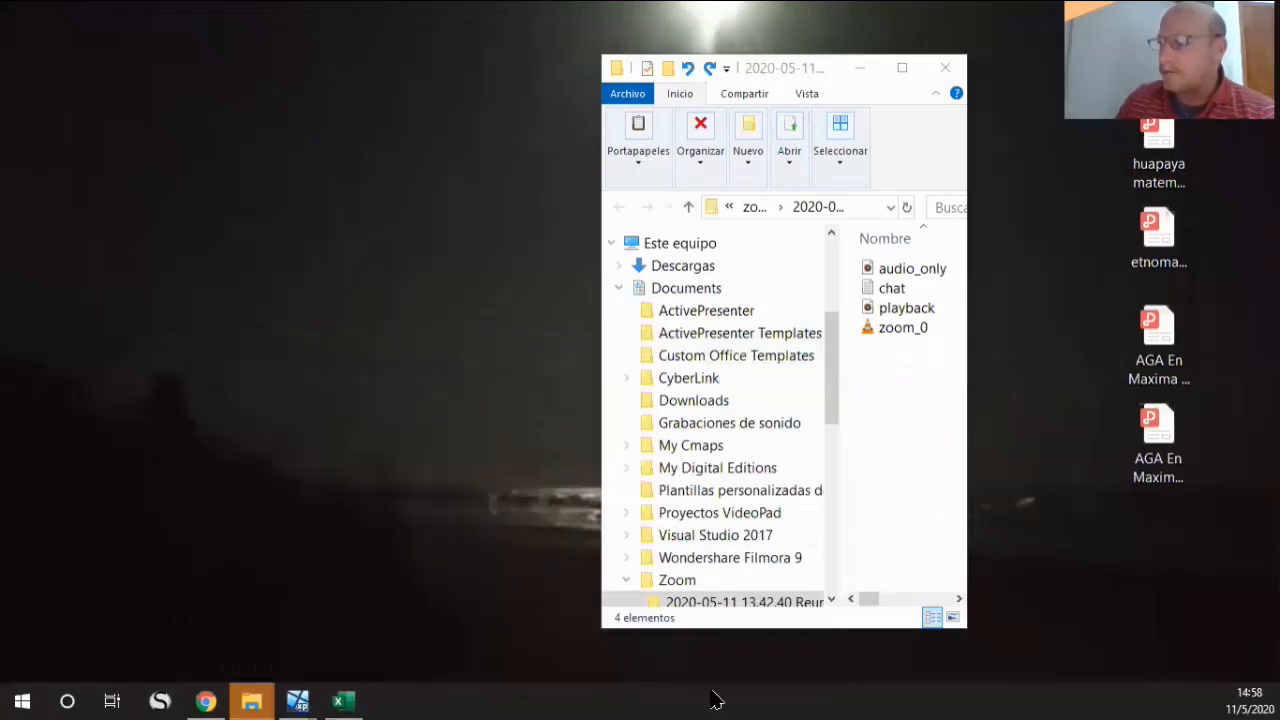
pyautogui.moveTo(298, 700)
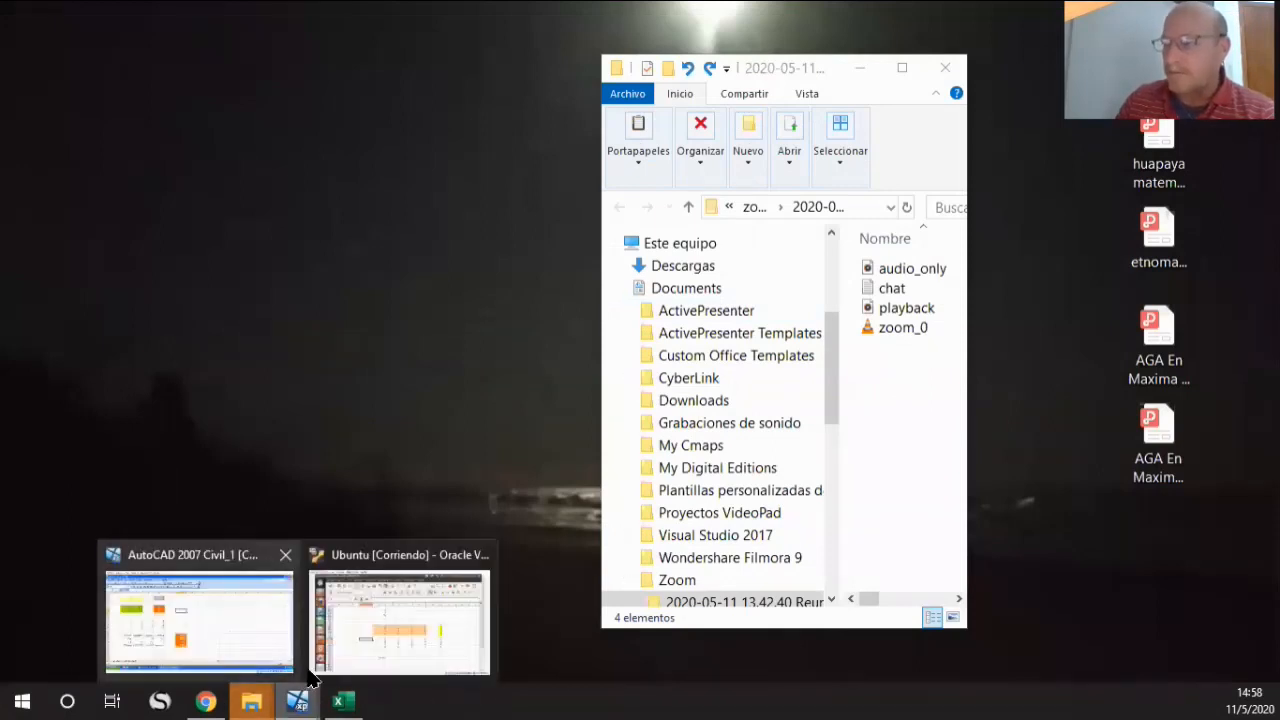
pyautogui.click(250, 638)
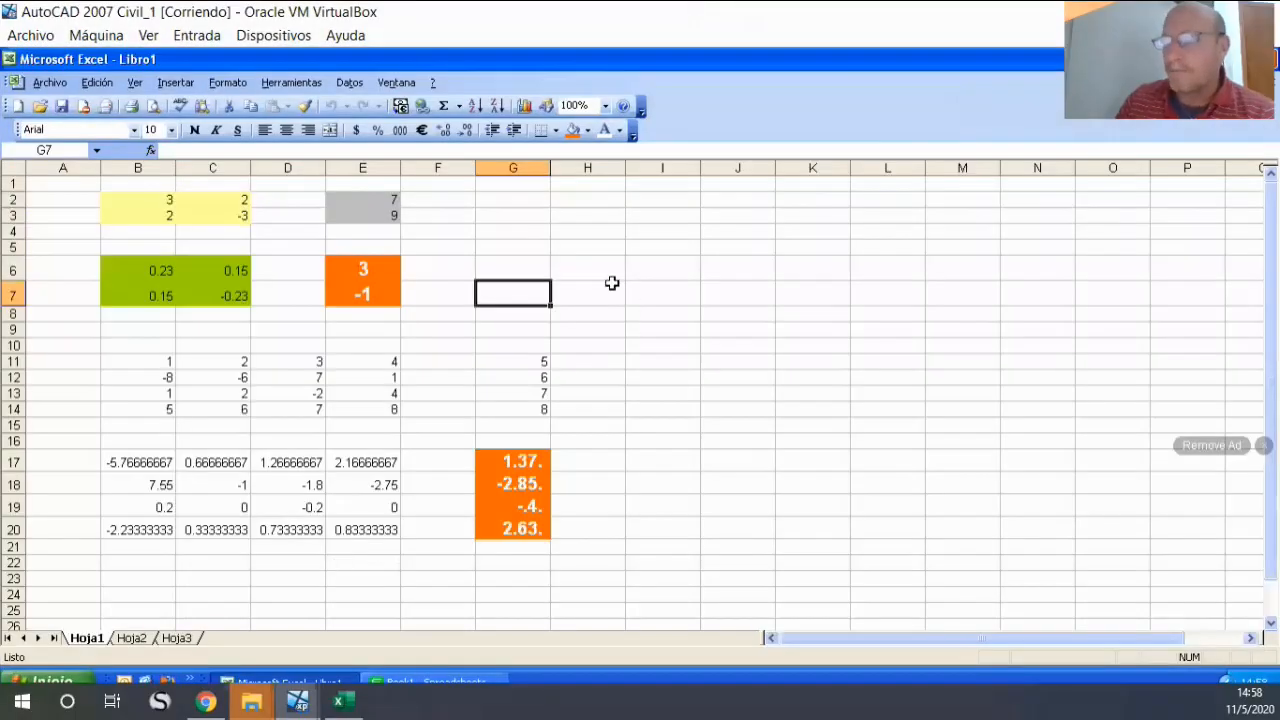
# Step: Start inserting a function in cell J7 and list the mathematical and trigonometric category
pyautogui.click(703, 292)
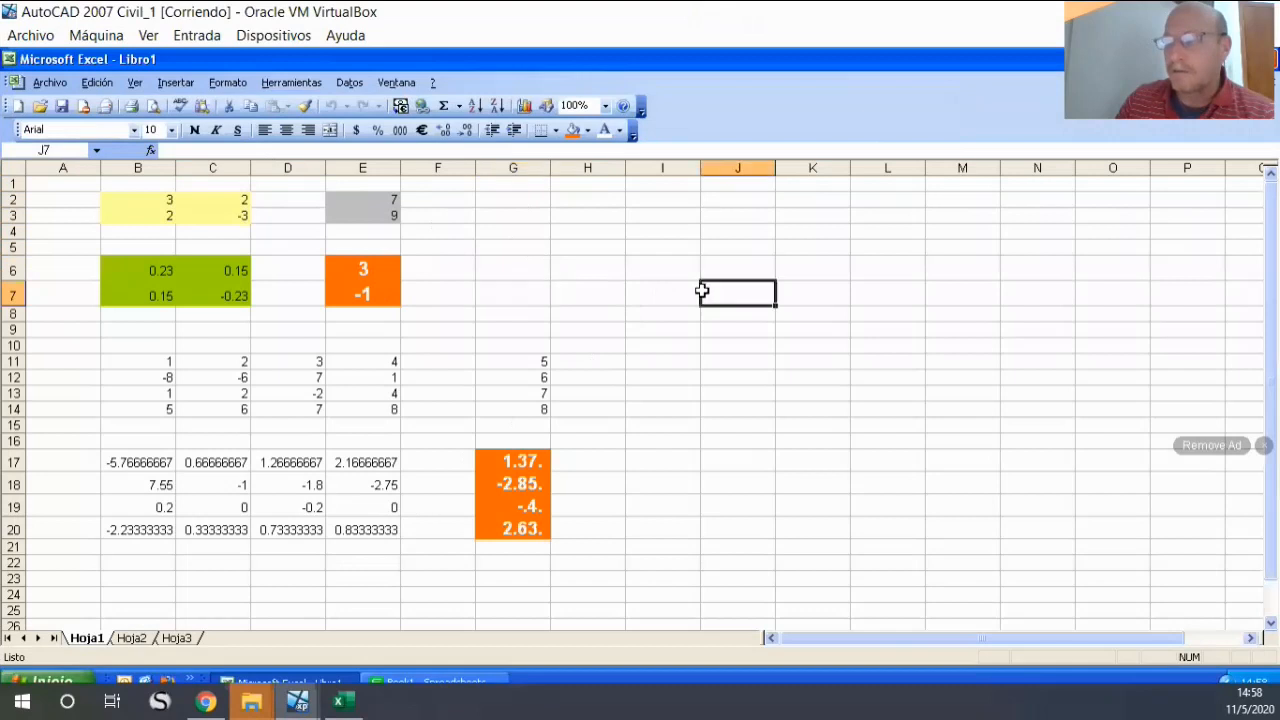
pyautogui.click(150, 151)
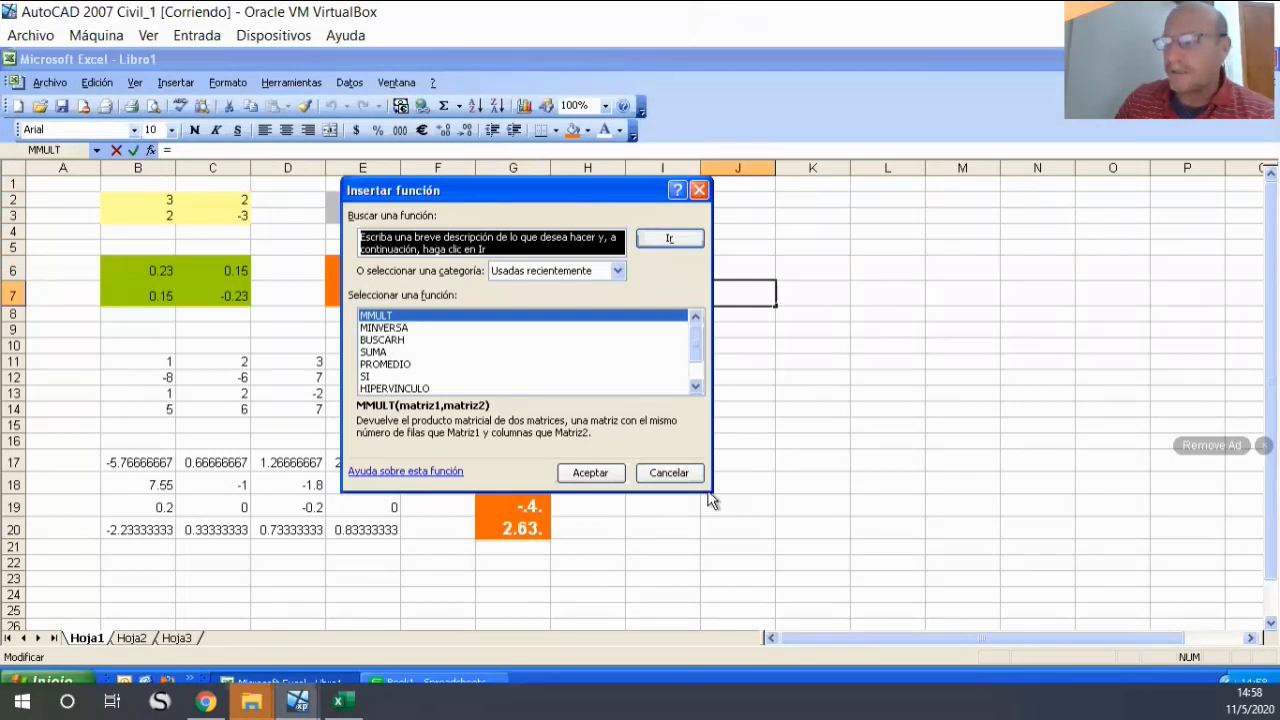
pyautogui.click(367, 366)
pyautogui.click(385, 388)
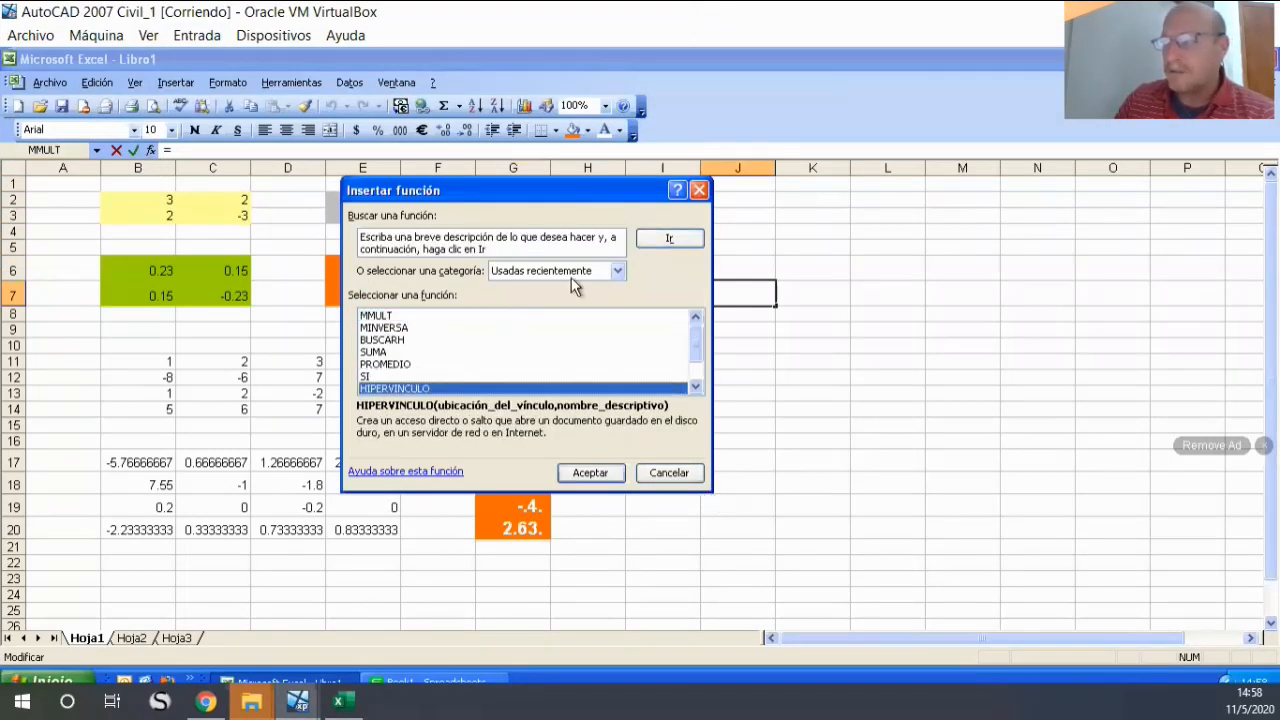
pyautogui.click(617, 271)
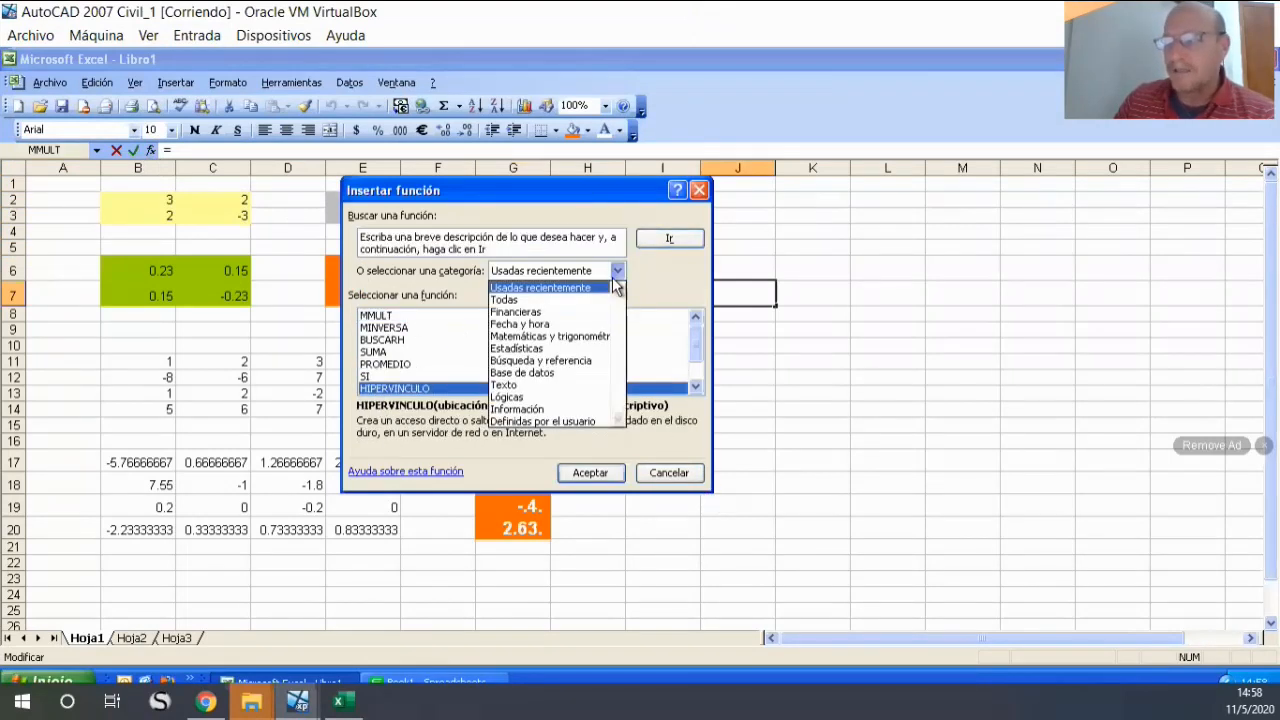
pyautogui.click(556, 337)
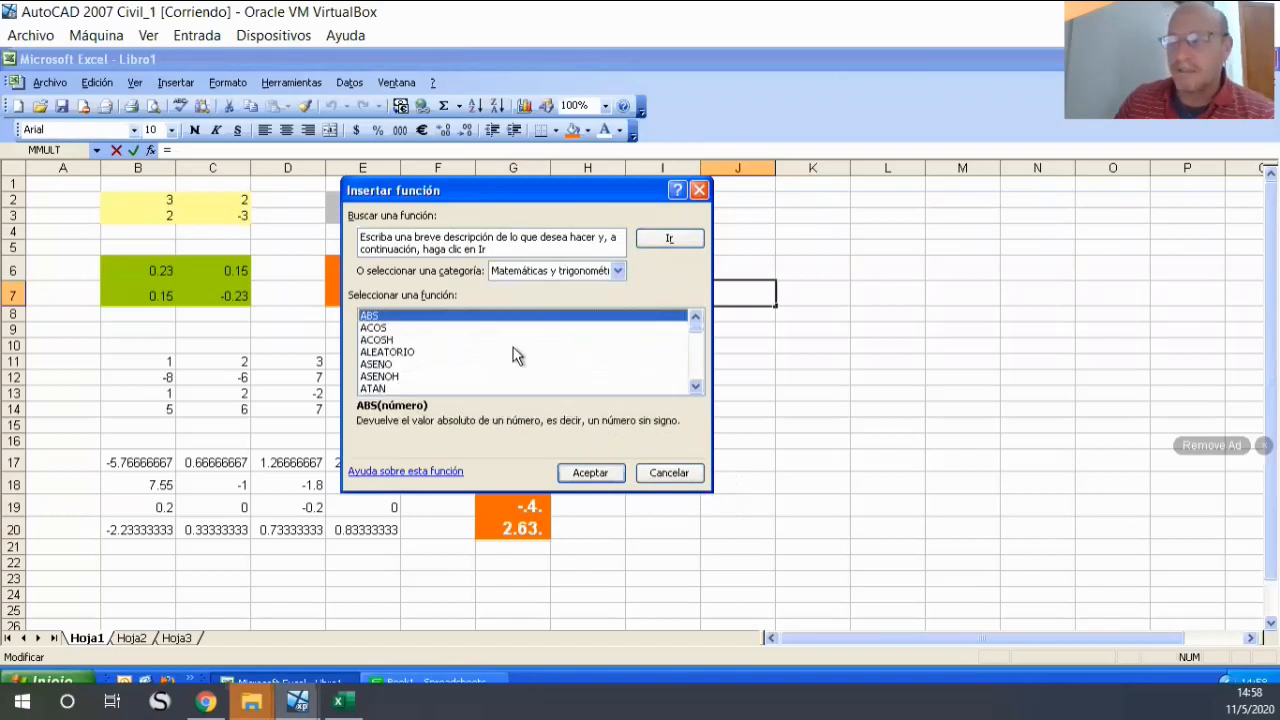
# Step: Browse the mathematical and trigonometric functions and choose COS for cell J7
pyautogui.click(398, 365)
pyautogui.click(402, 352)
pyautogui.click(384, 378)
pyautogui.scroll(-4, 398, 374)
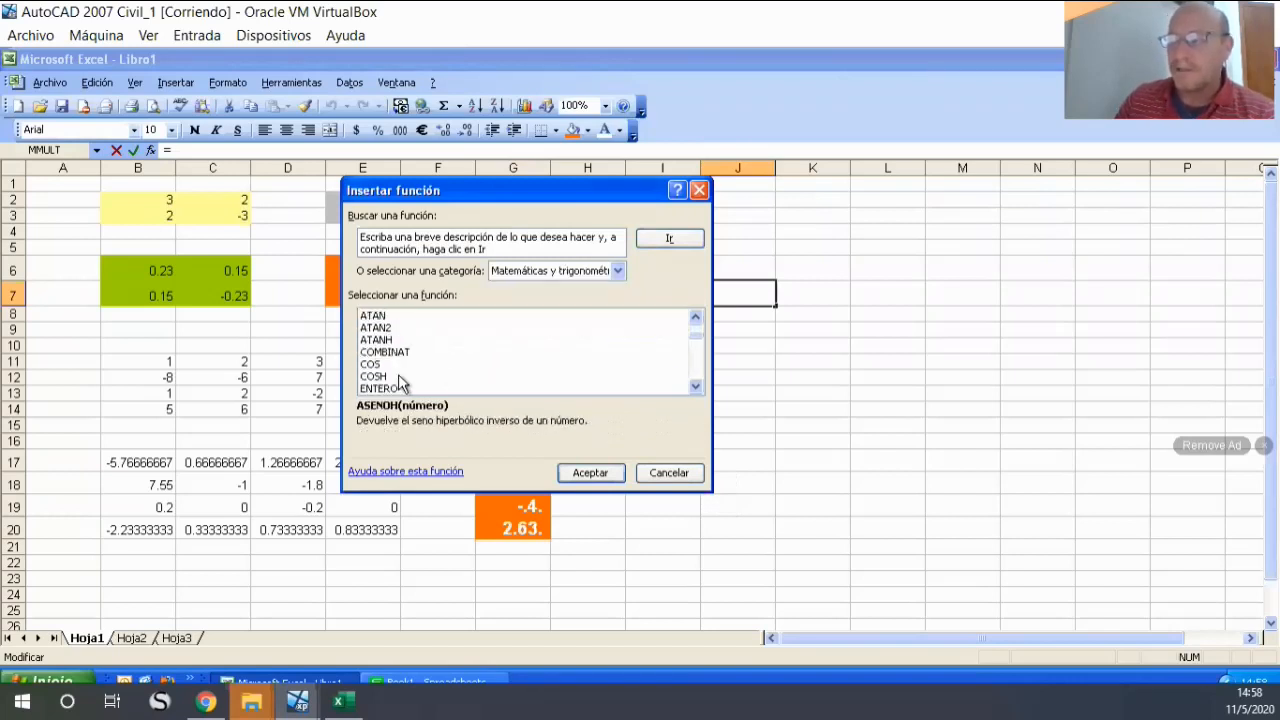
pyautogui.scroll(1, 407, 366)
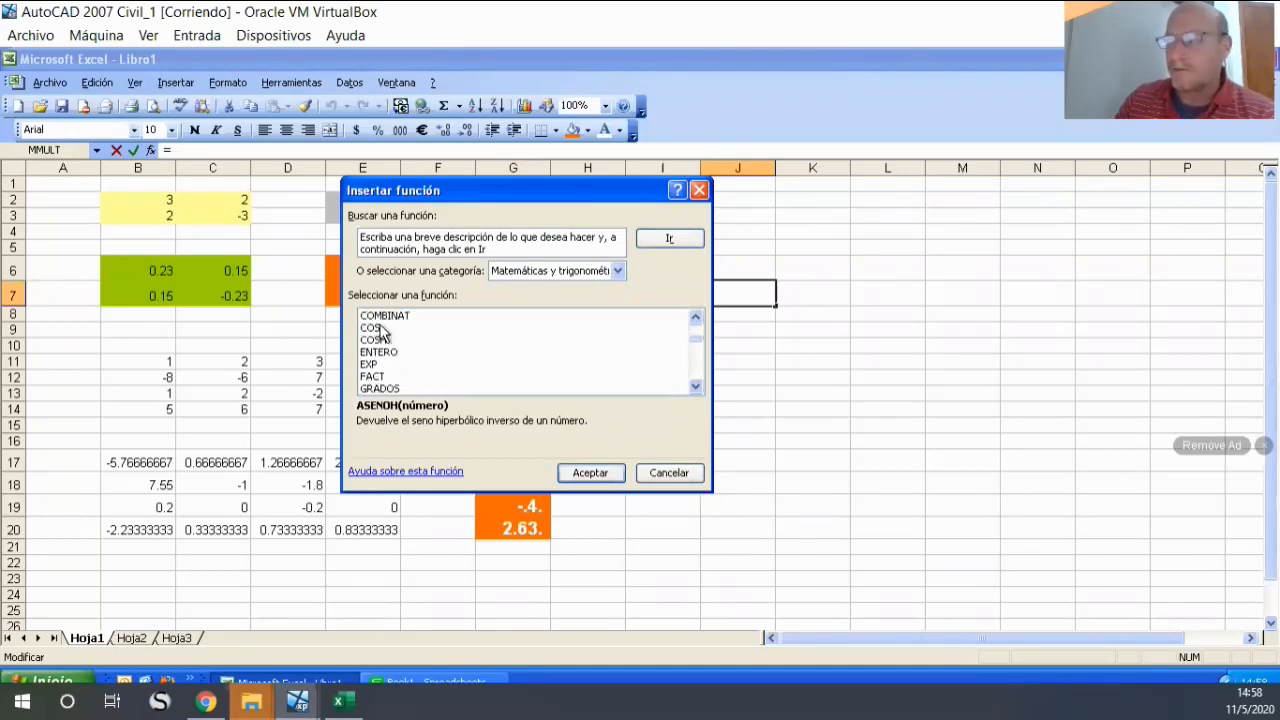
pyautogui.click(378, 328)
pyautogui.click(586, 474)
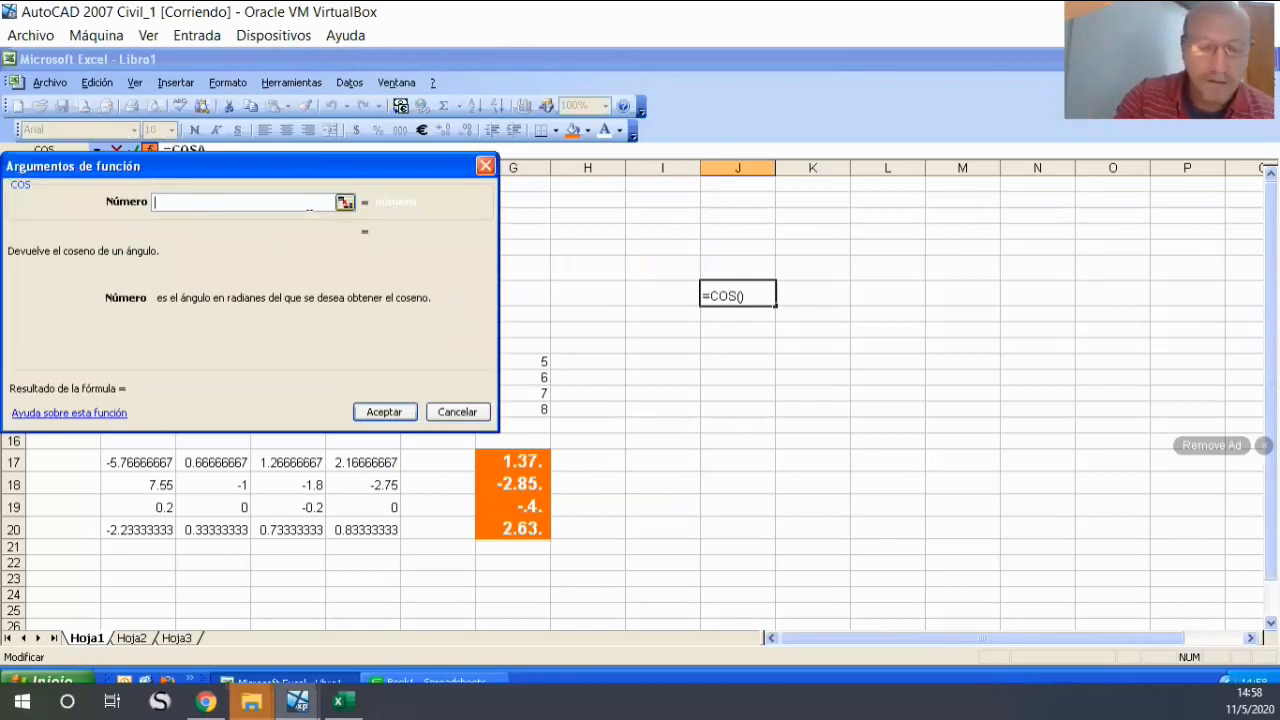
# Step: Enter PI()*60/180 as the COS argument, commit the formula in J7 and review it
pyautogui.write('PI()')
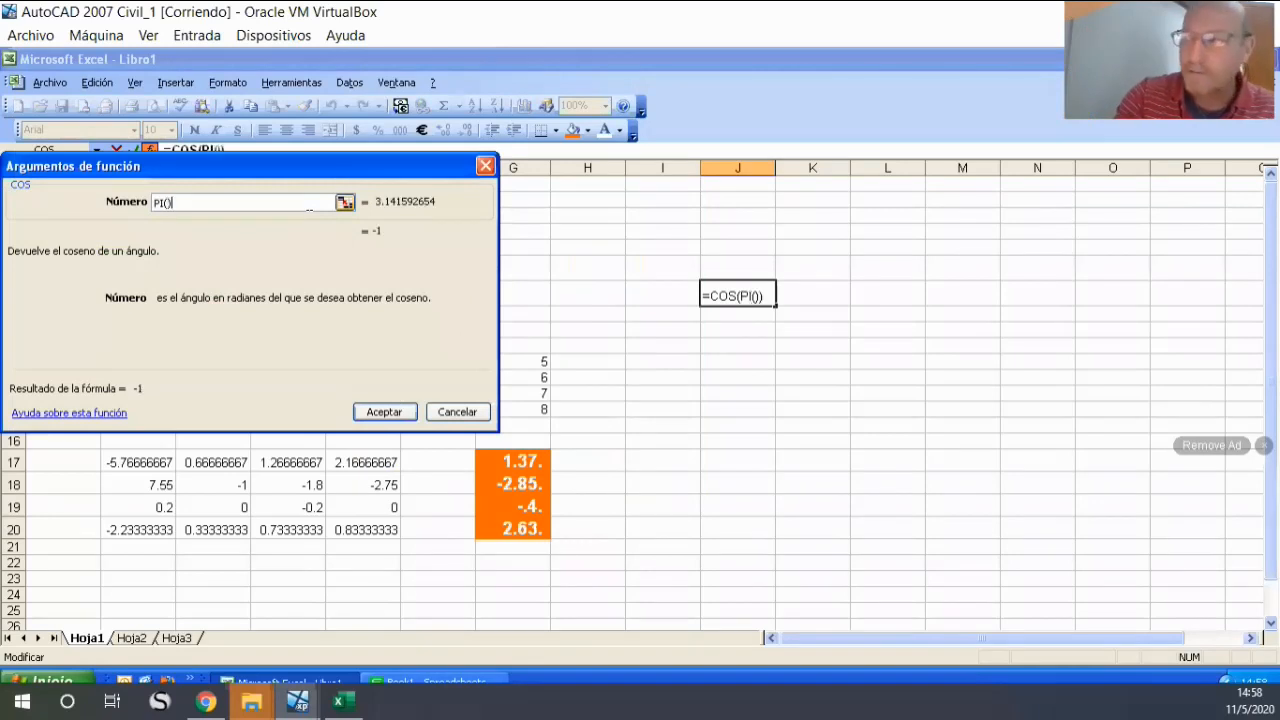
pyautogui.write('*')
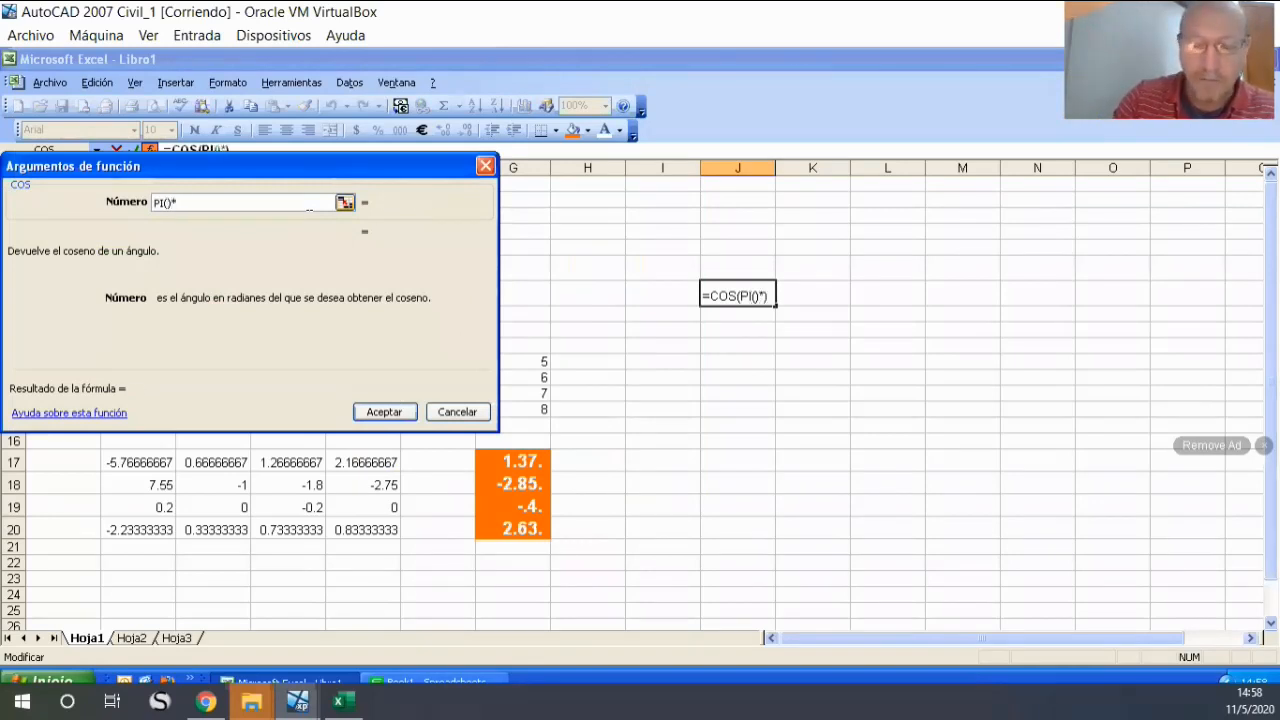
pyautogui.write('60')
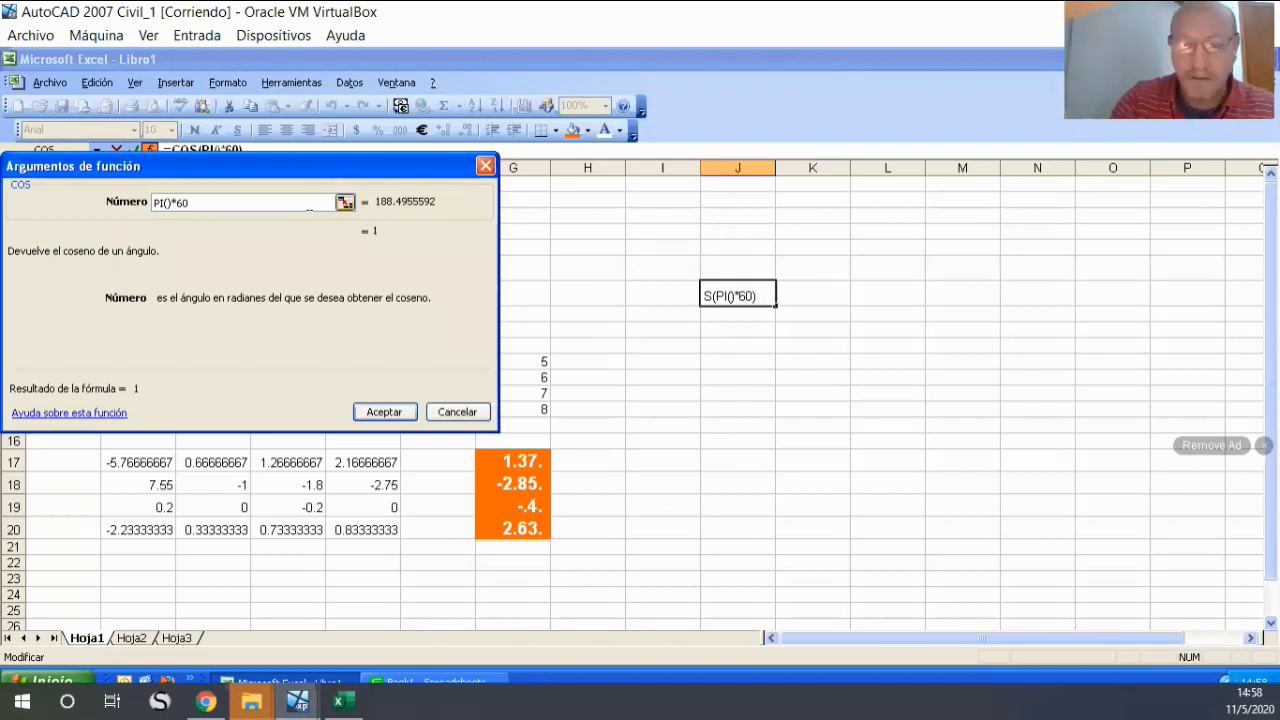
pyautogui.write('/180')
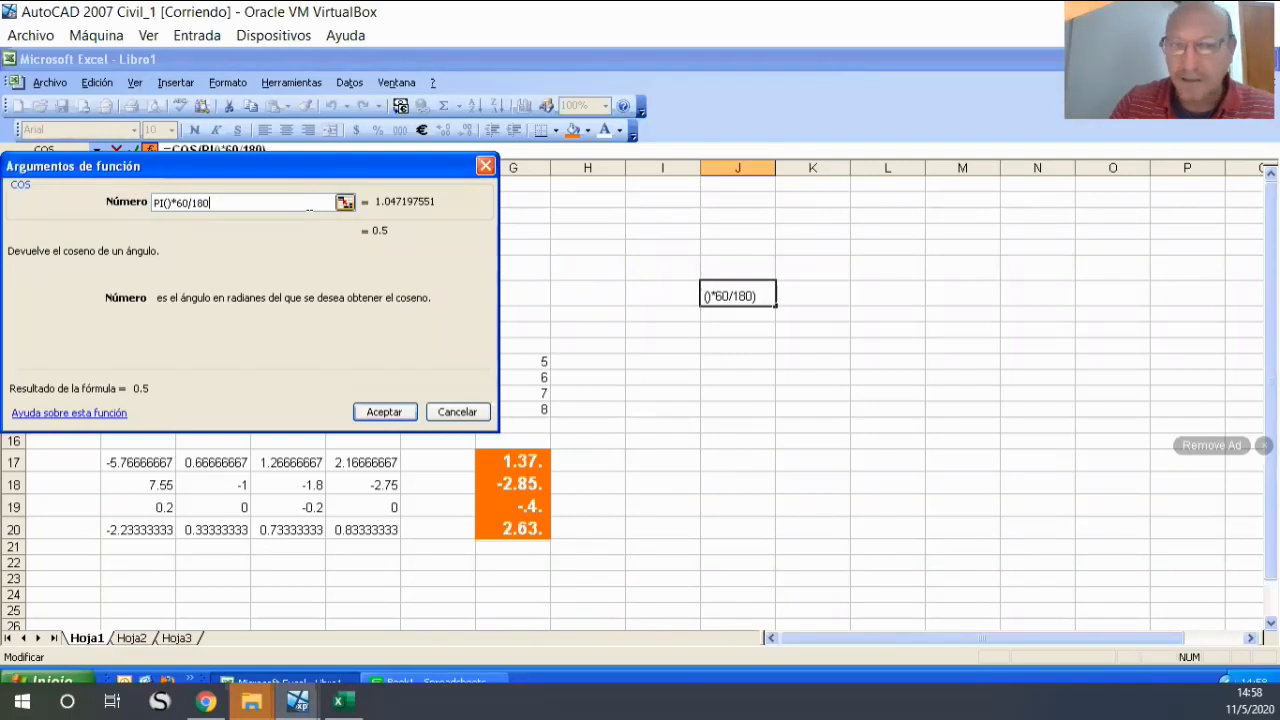
pyautogui.click(401, 414)
pyautogui.click(729, 342)
pyautogui.click(722, 298)
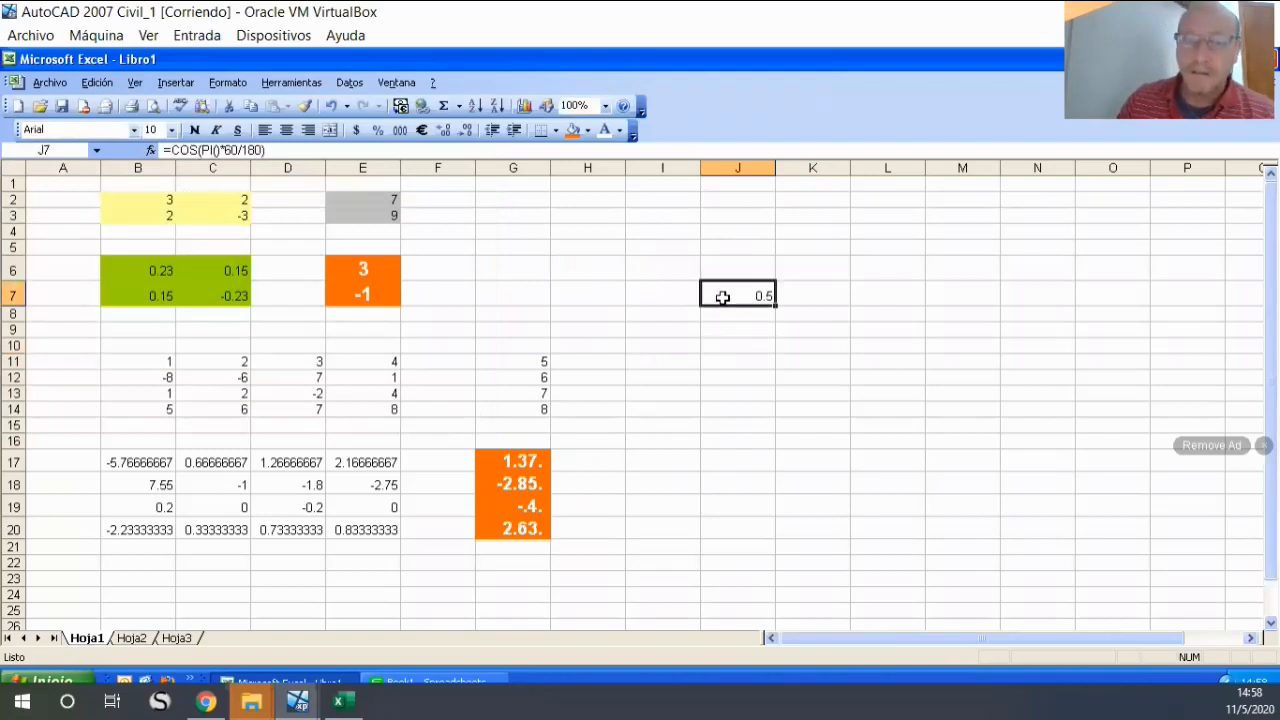
pyautogui.click(140, 363)
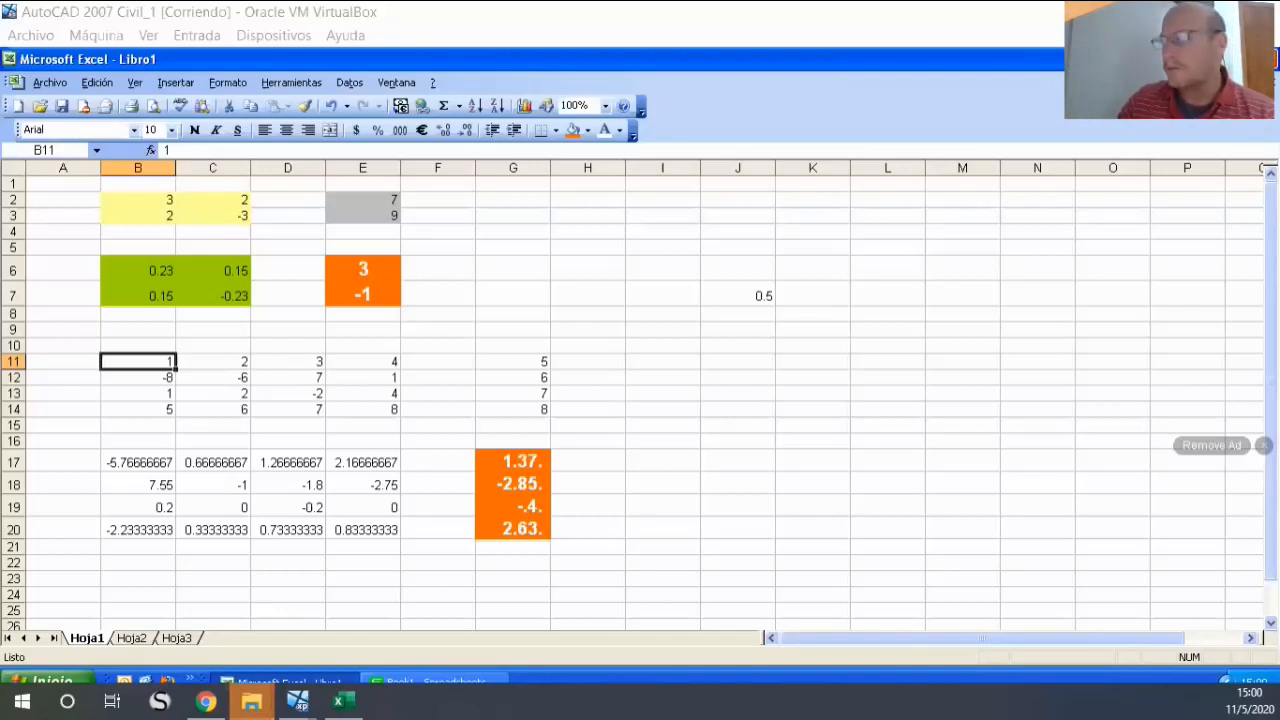
# Step: Switch to Chrome and highlight the technical support e-mail address on the main page of the UTN.BA virtual campus
pyautogui.click(206, 701)
pyautogui.click(964, 52)
pyautogui.scroll(15, 782, 285)
pyautogui.scroll(5, 782, 285)
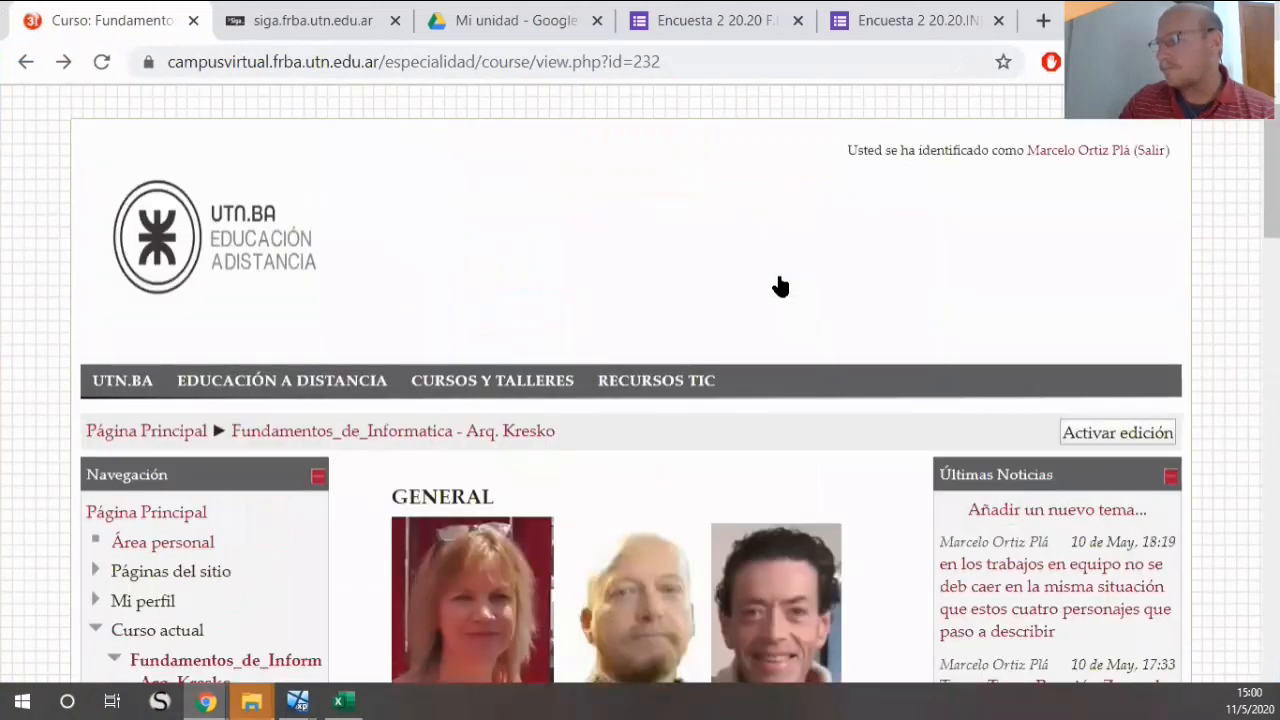
pyautogui.scroll(-2, 782, 285)
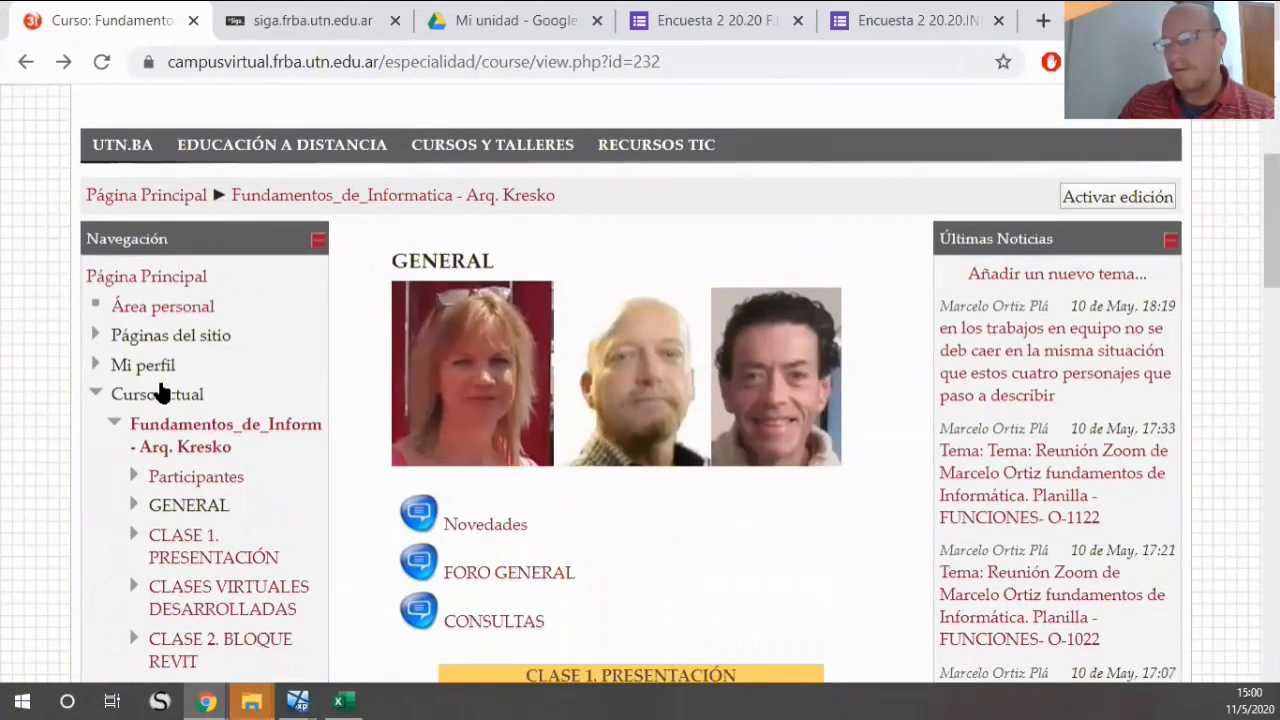
pyautogui.click(160, 398)
pyautogui.click(169, 279)
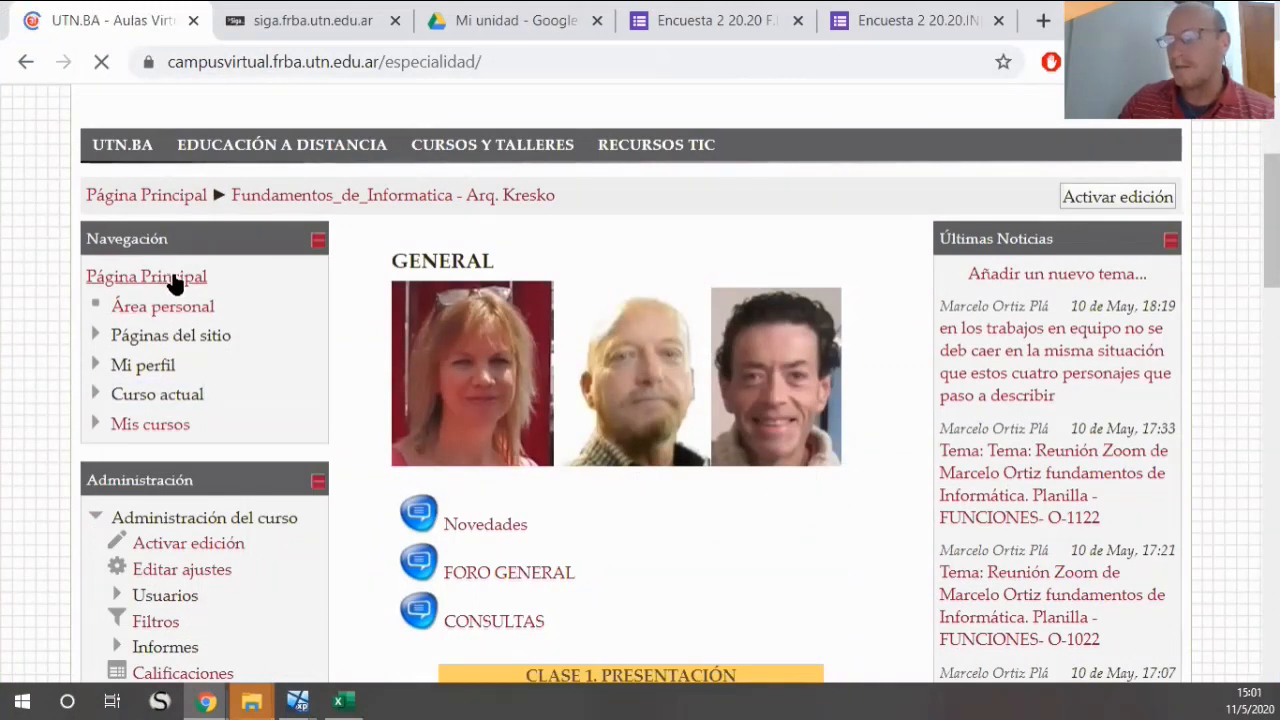
pyautogui.scroll(-1, 1088, 390)
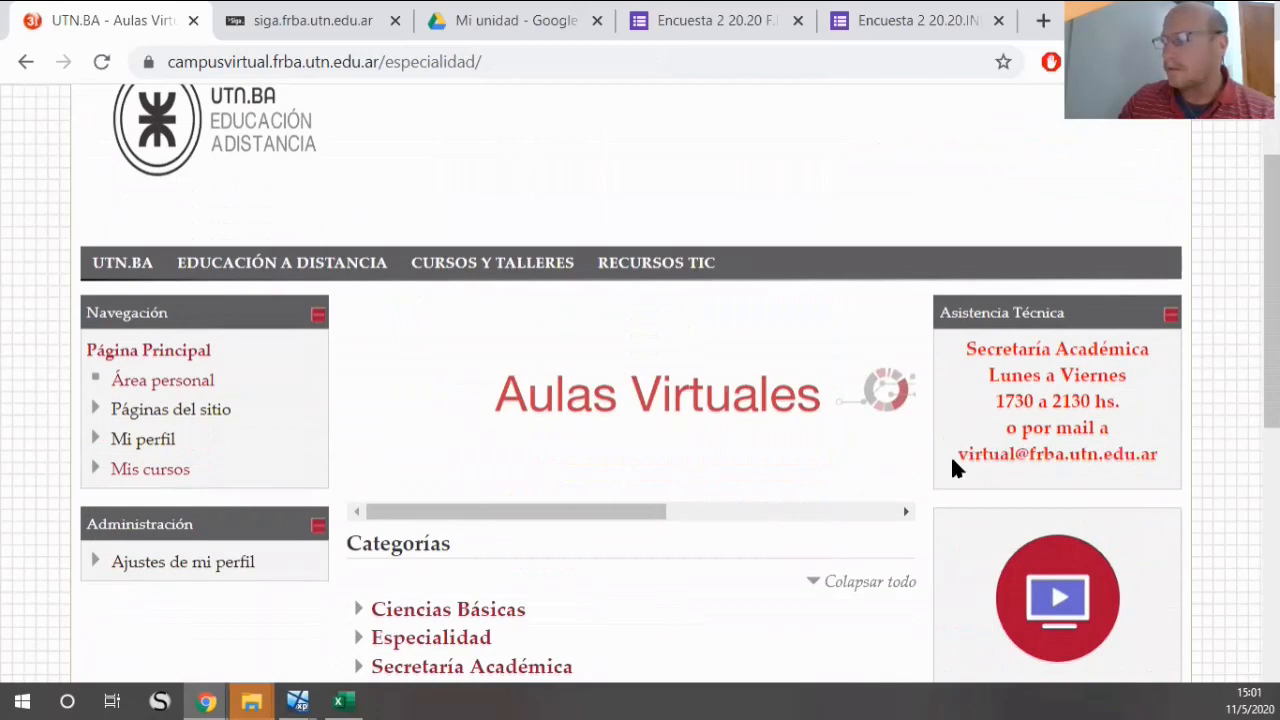
pyautogui.moveTo(960, 453); pyautogui.dragTo(1156, 459)
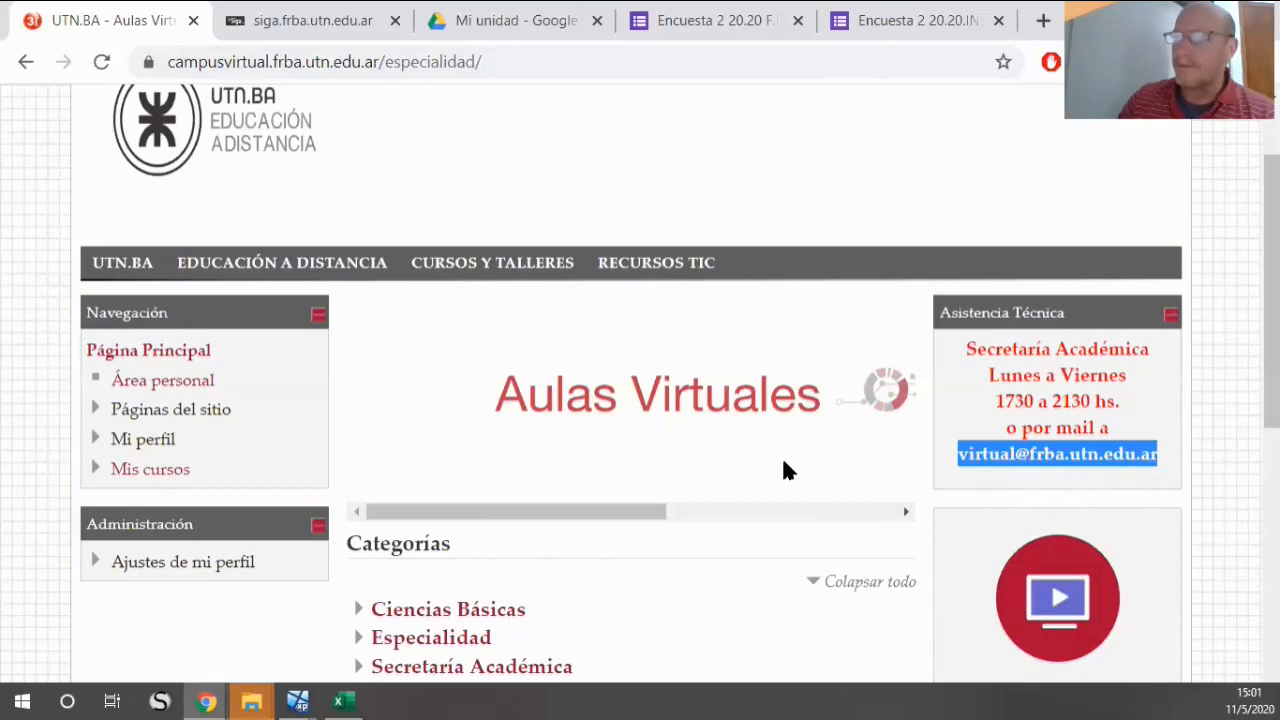
# Step: Look over the "Mis cursos" page of the campus and switch back to the Libro1 workbook in the virtual machine
pyautogui.click(181, 475)
pyautogui.scroll(-6, 190, 483)
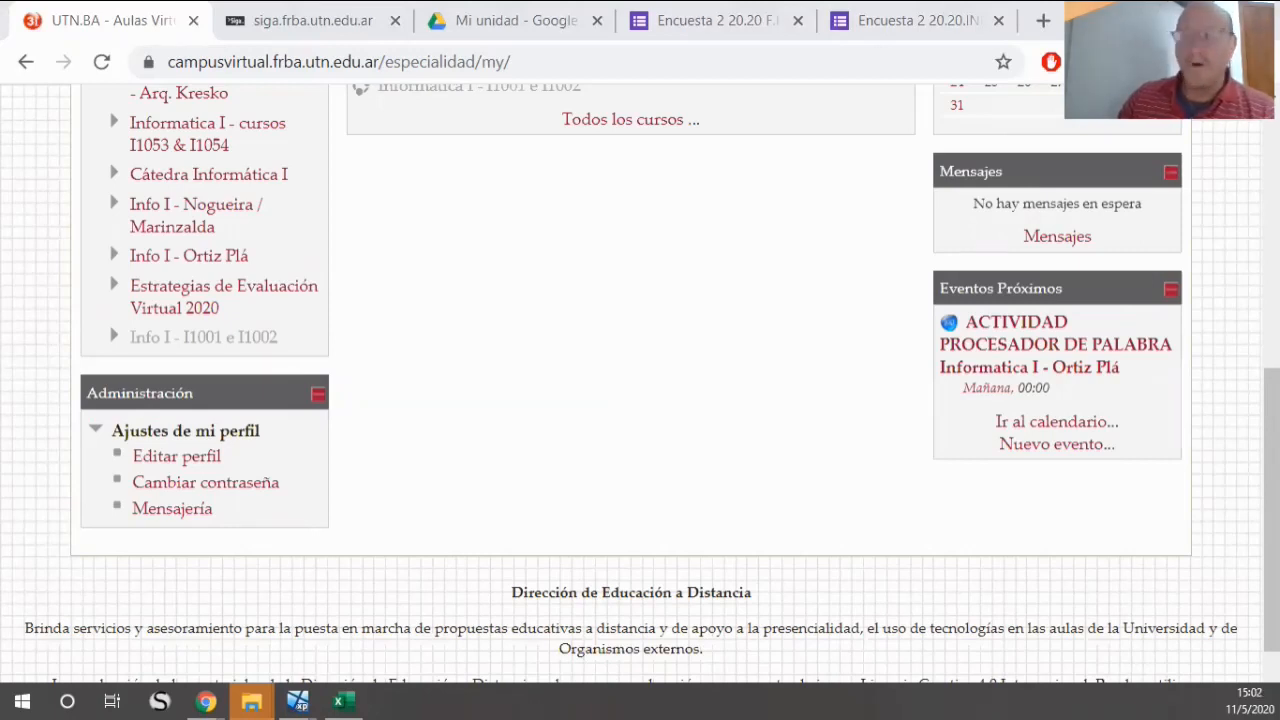
pyautogui.hotkey('alt', 'Tab')
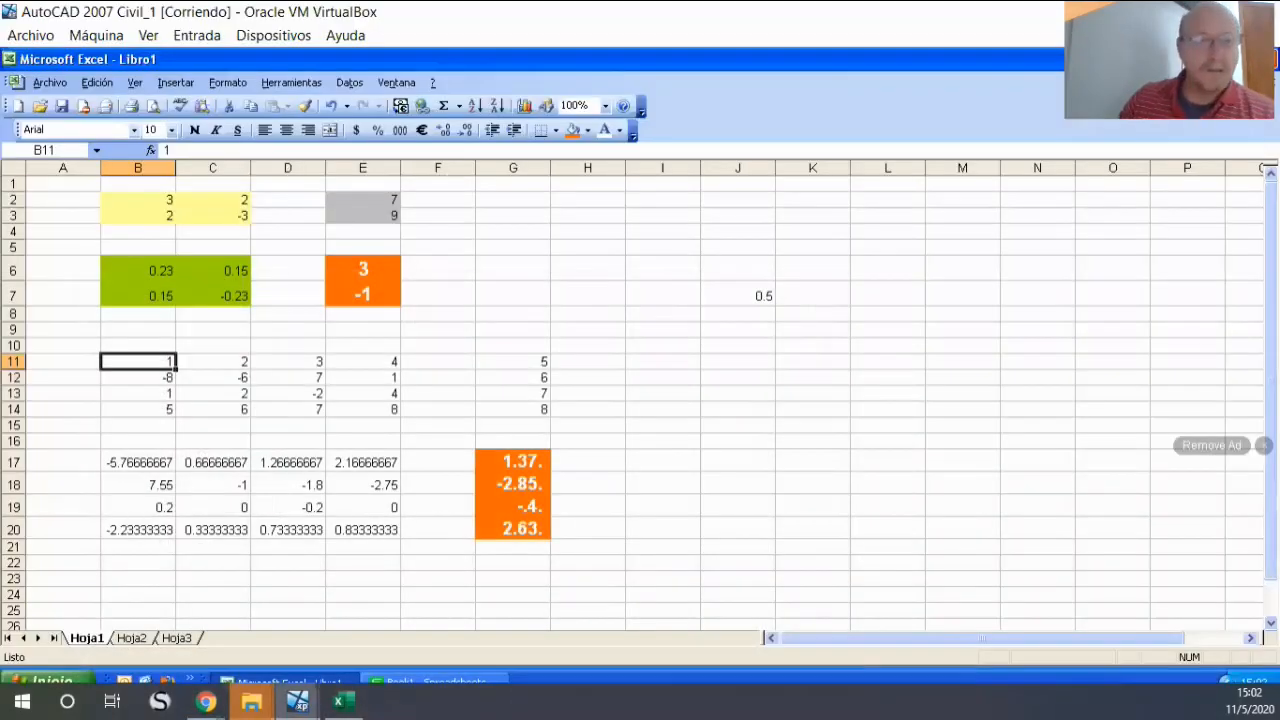